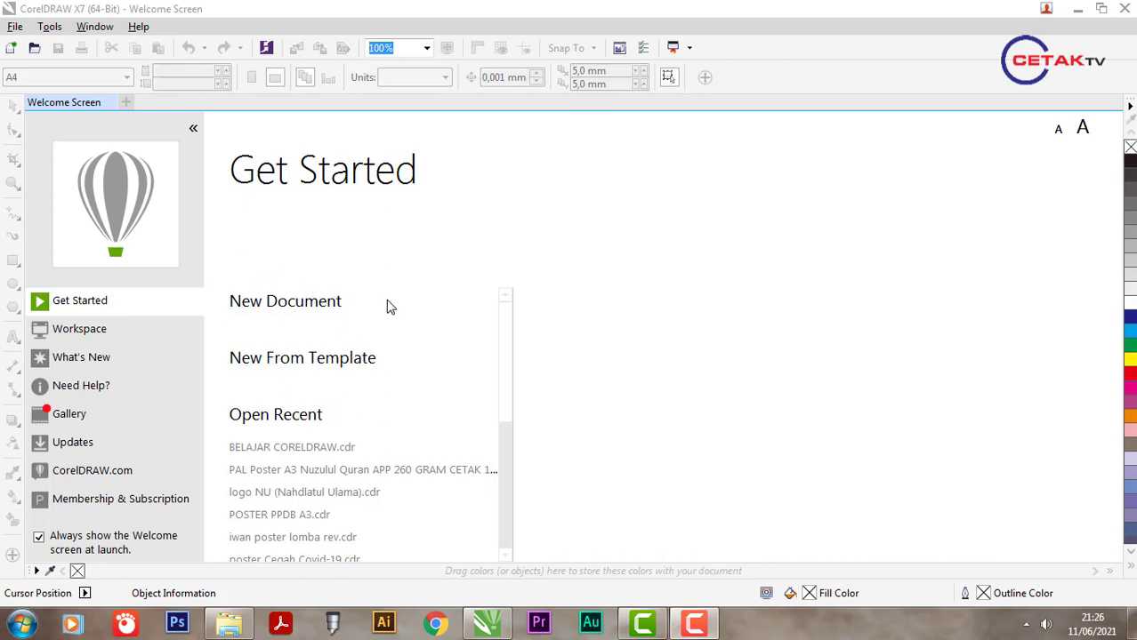
Start a new document and name it BELAJAR.
left_click(14, 27)
left_click(19, 28)
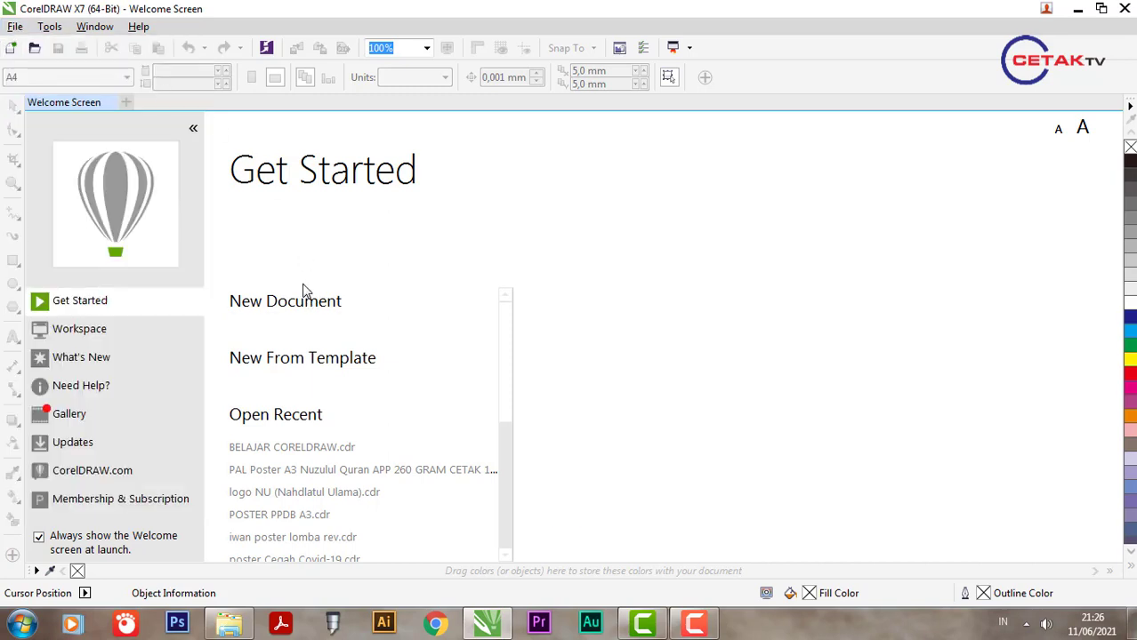
left_click(12, 49)
double_click(583, 145)
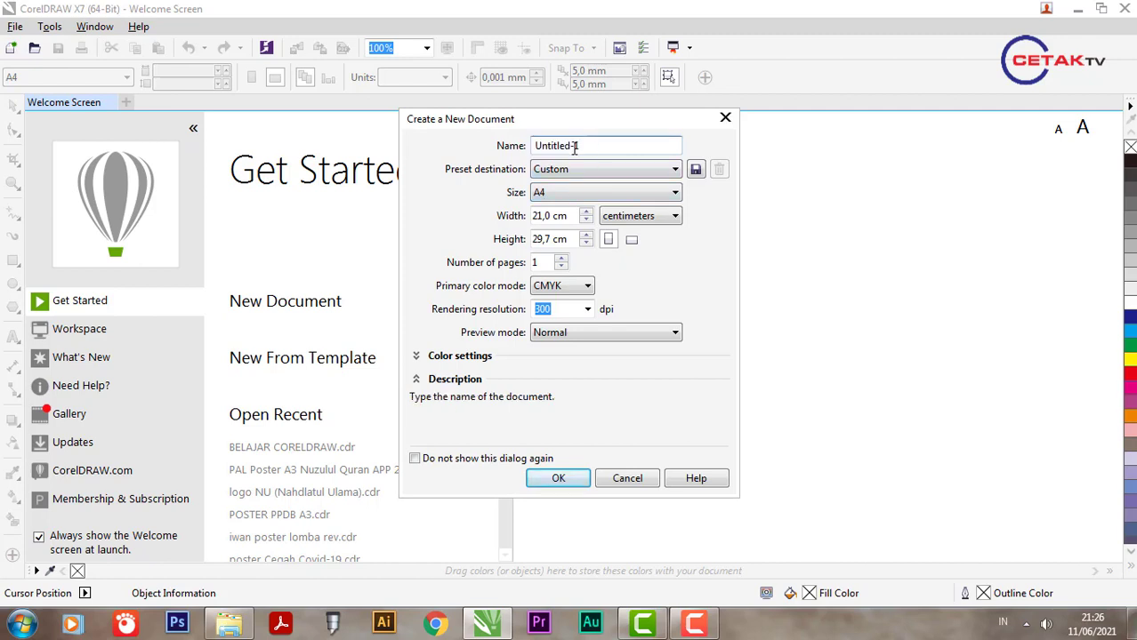
type("BELAJAR")
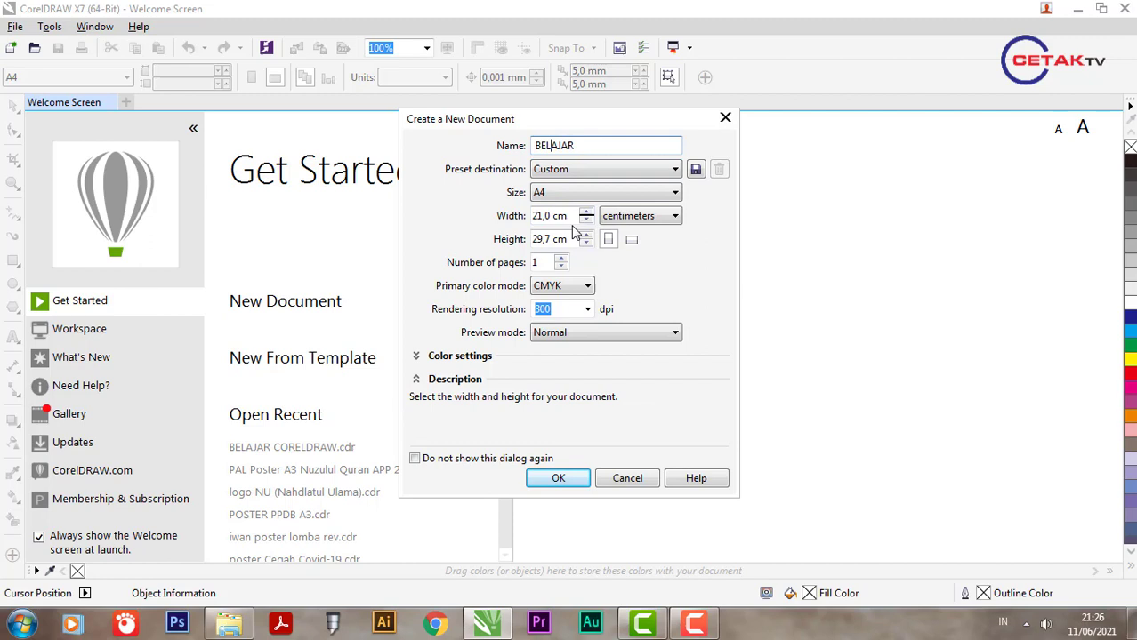
Create the A4 document with centimeters as units, CMYK as primary color mode and Normal preview mode.
left_click(633, 218)
left_click(628, 358)
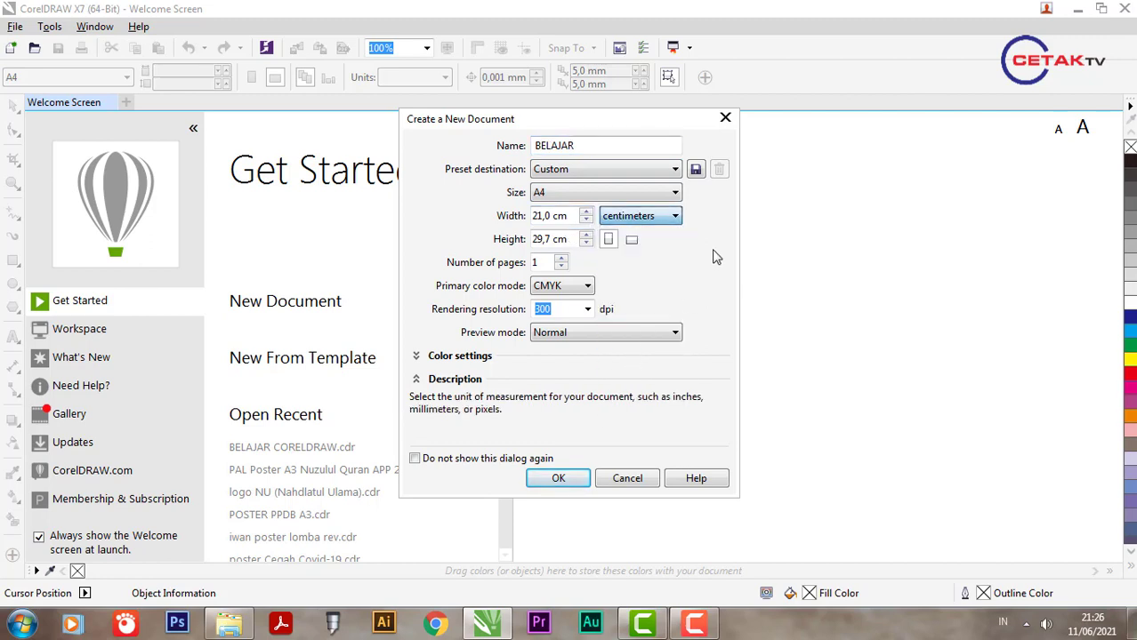
left_click(566, 291)
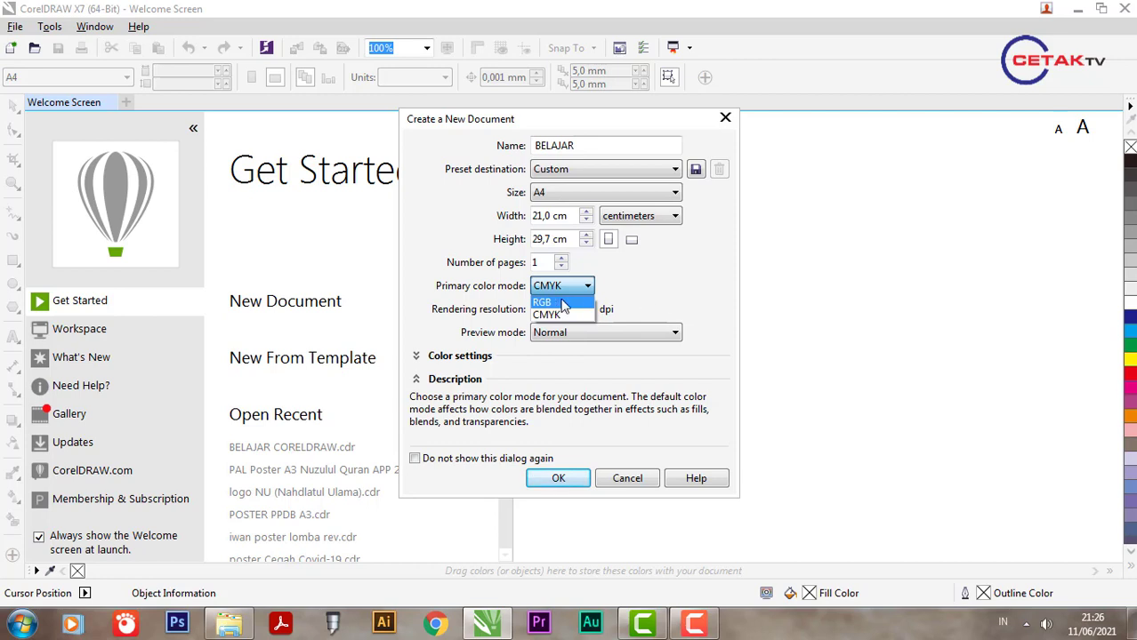
key("Down")
key("Tab")
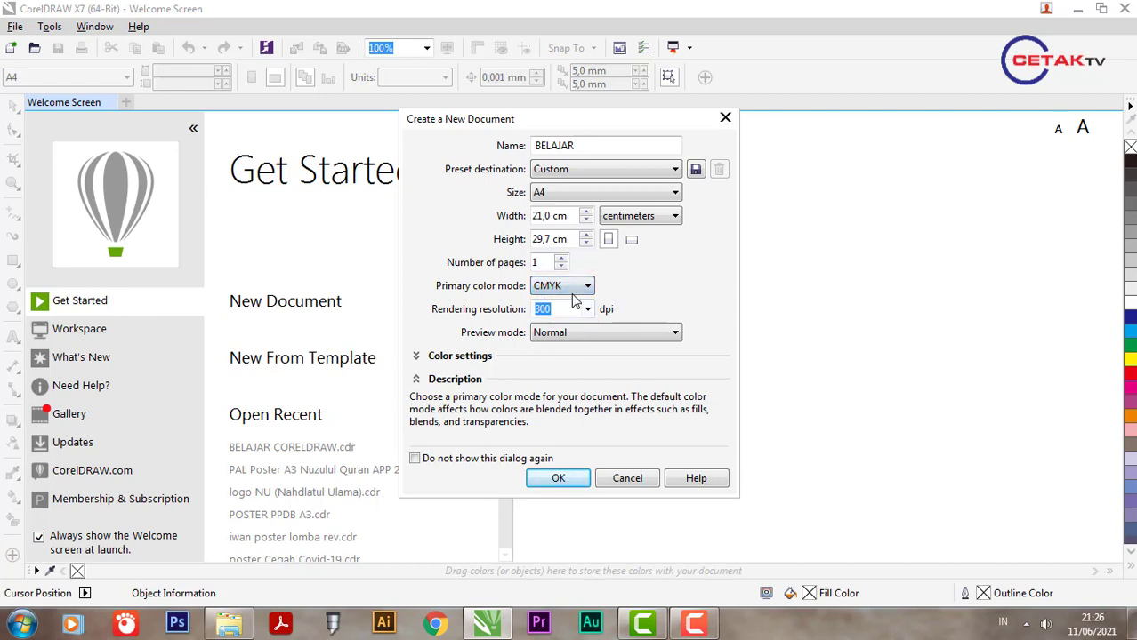
left_click(608, 333)
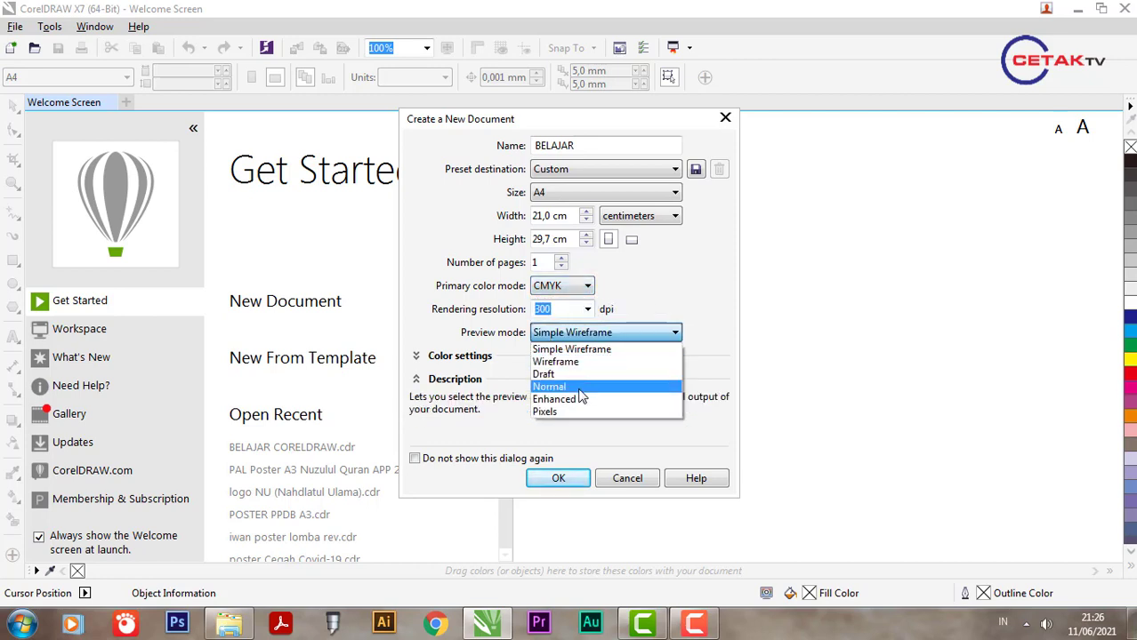
left_click(669, 262)
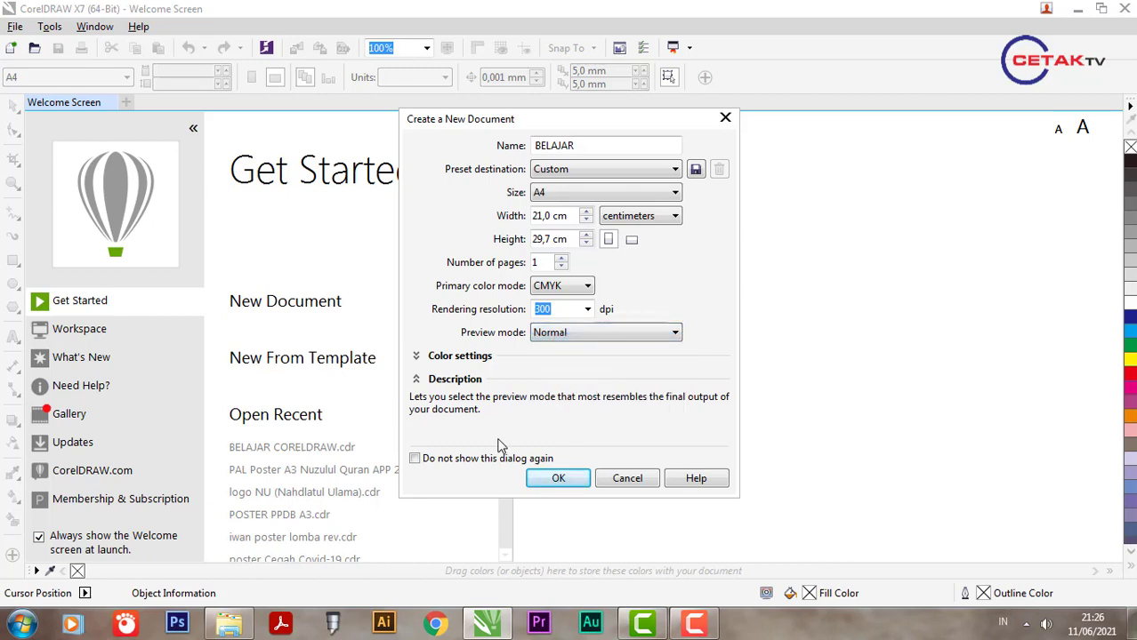
left_click(558, 480)
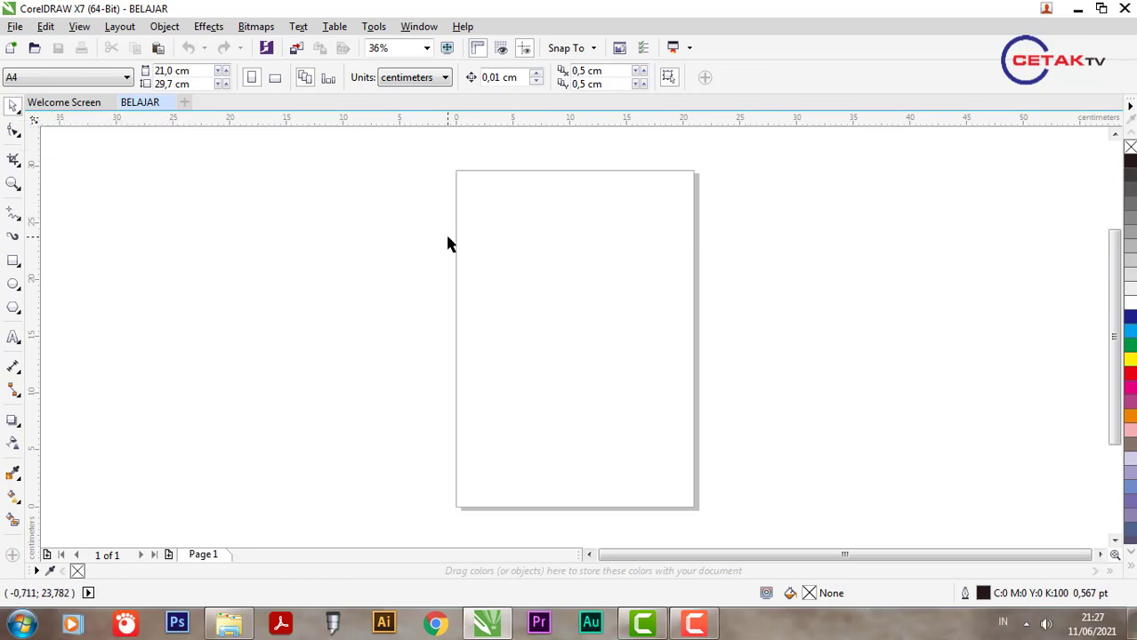
Draw a square about 9.63 cm wide over the page's left edge and place a copy beside the page's right edge.
left_click(13, 260)
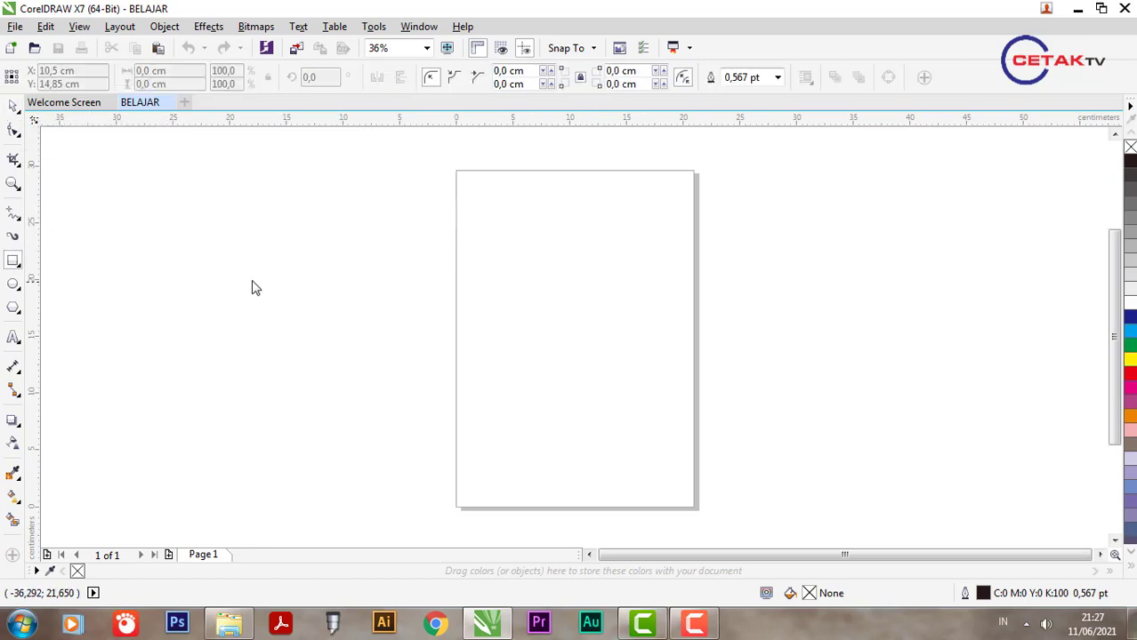
left_click_drag(451, 249, 560, 358)
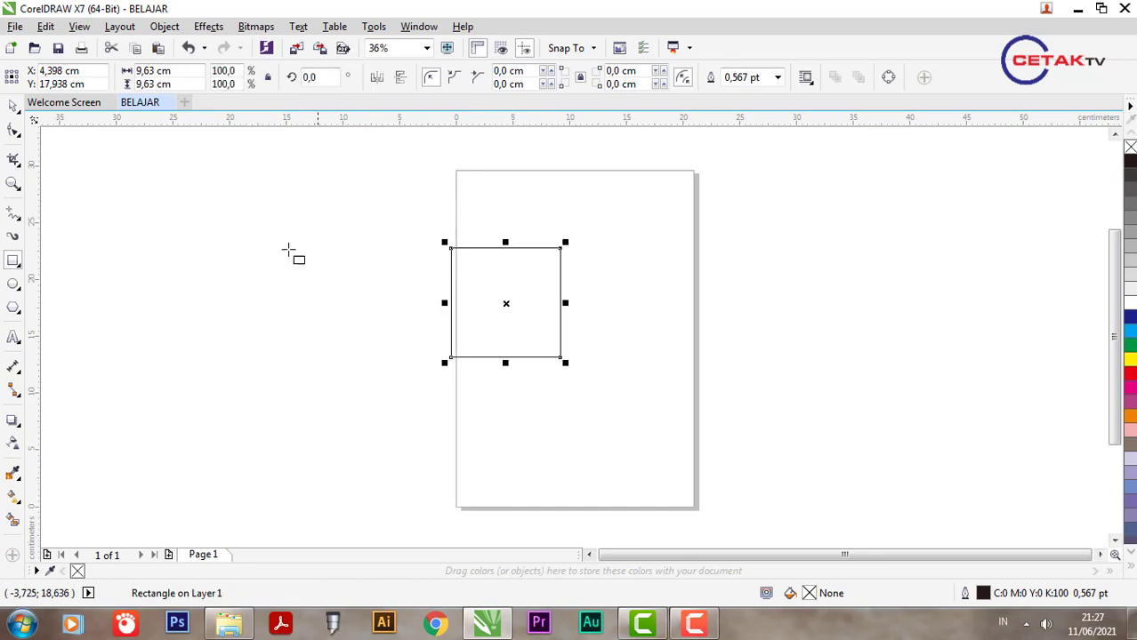
left_click(14, 106)
left_click_drag(494, 282, 738, 292)
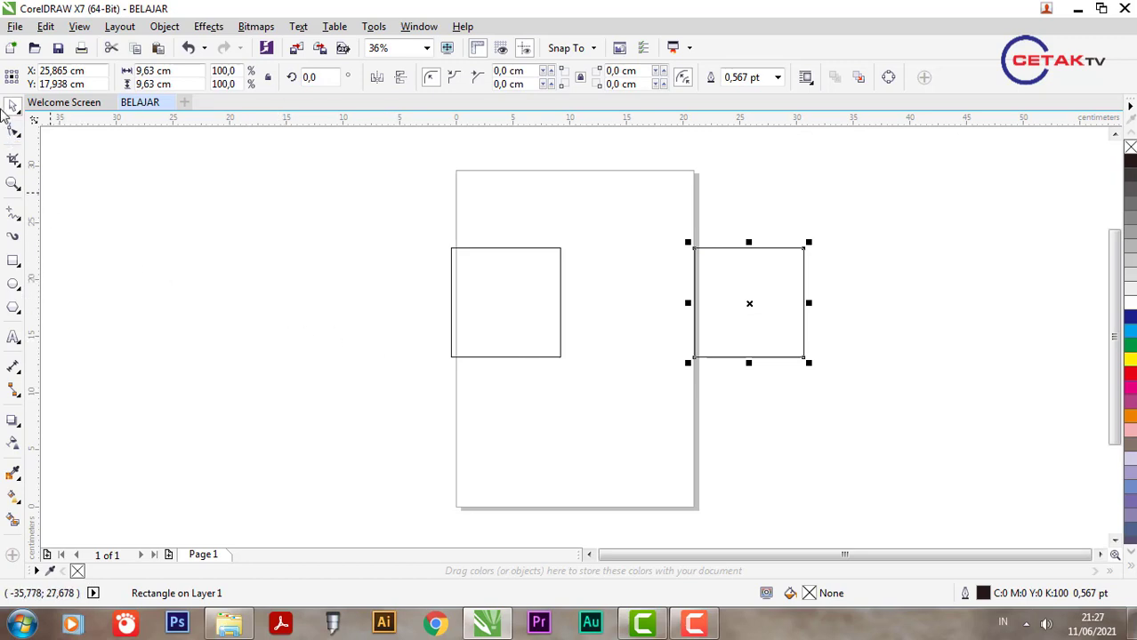
Try to round all corners of the left square to a radius of about 1.39 cm with the Shape tool.
left_click(548, 259)
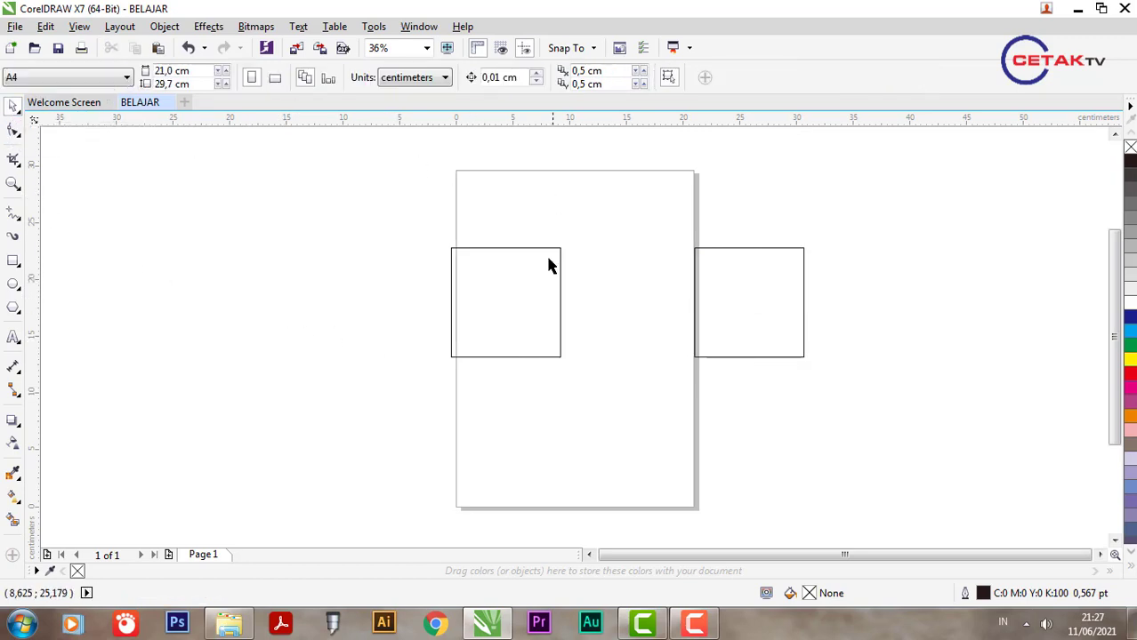
left_click(560, 259)
left_click(13, 130)
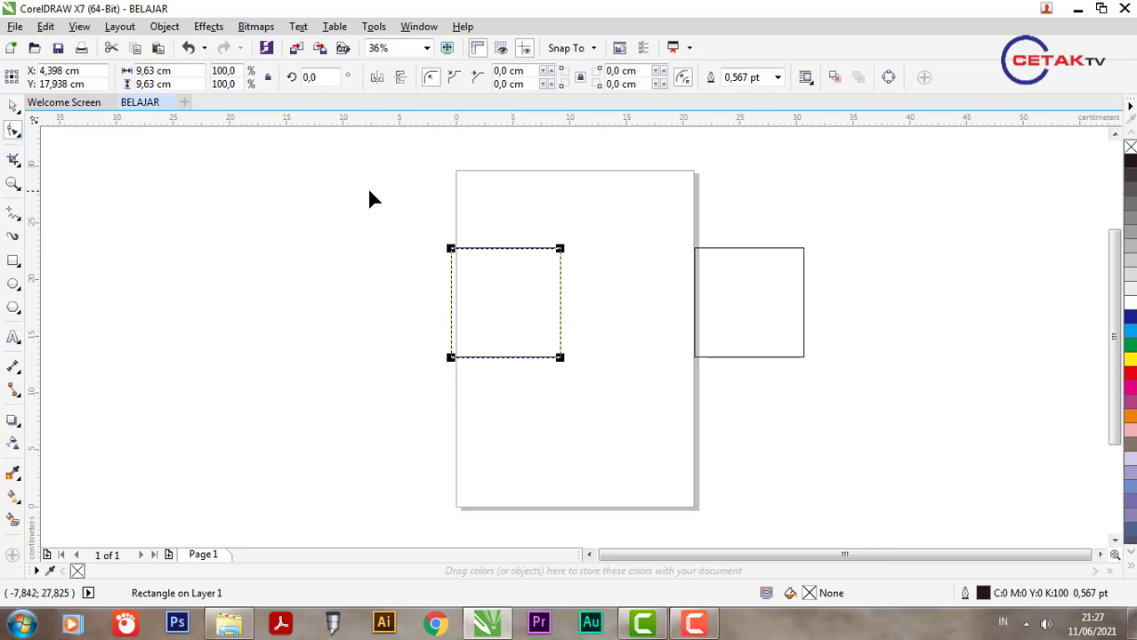
left_click(21, 137)
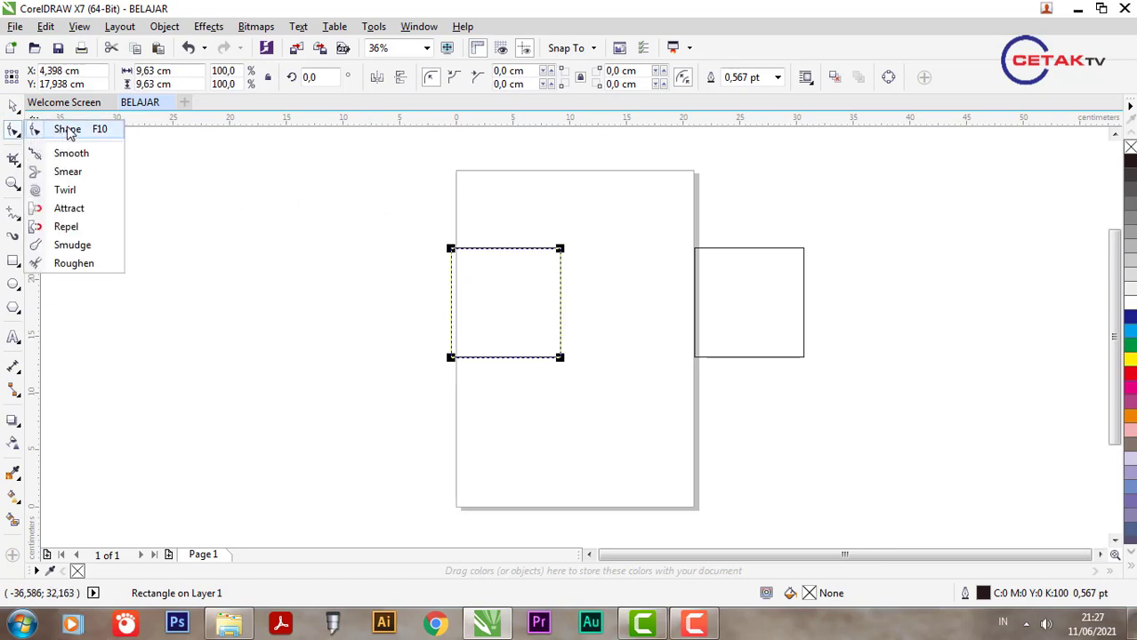
left_click(70, 133)
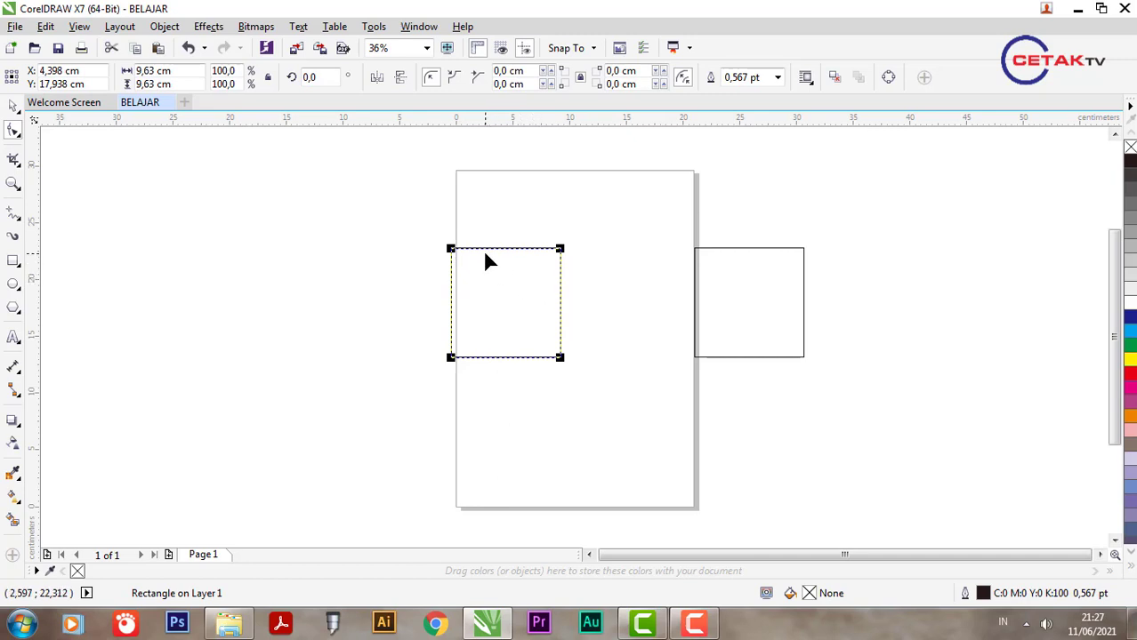
scroll(485, 256, "up", 2)
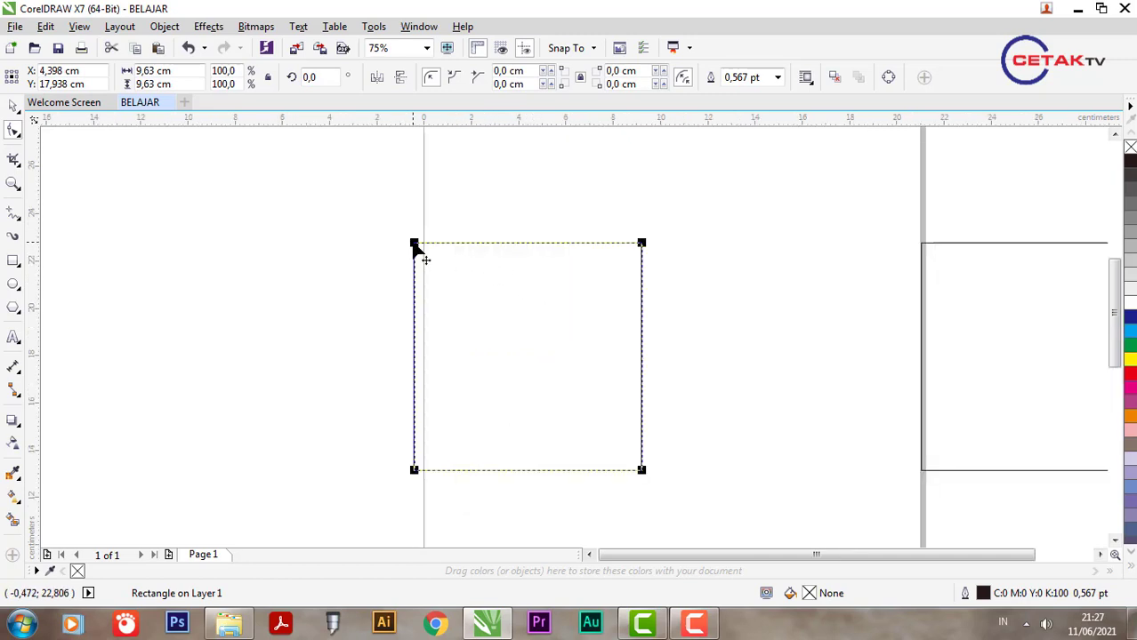
left_click_drag(414, 244, 439, 276)
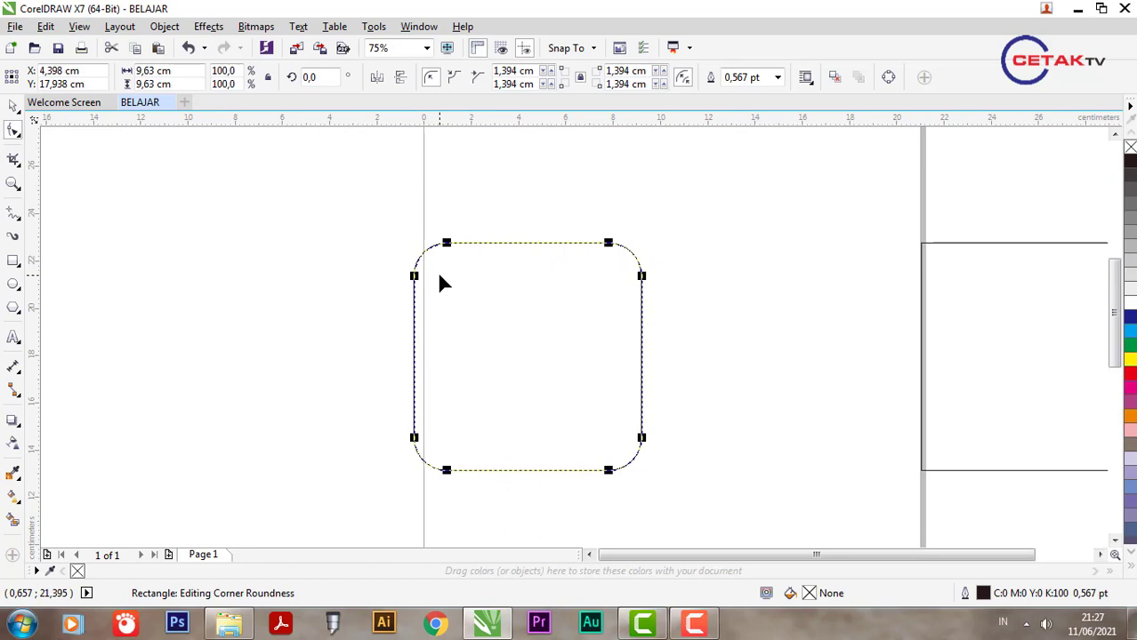
key("ctrl+z")
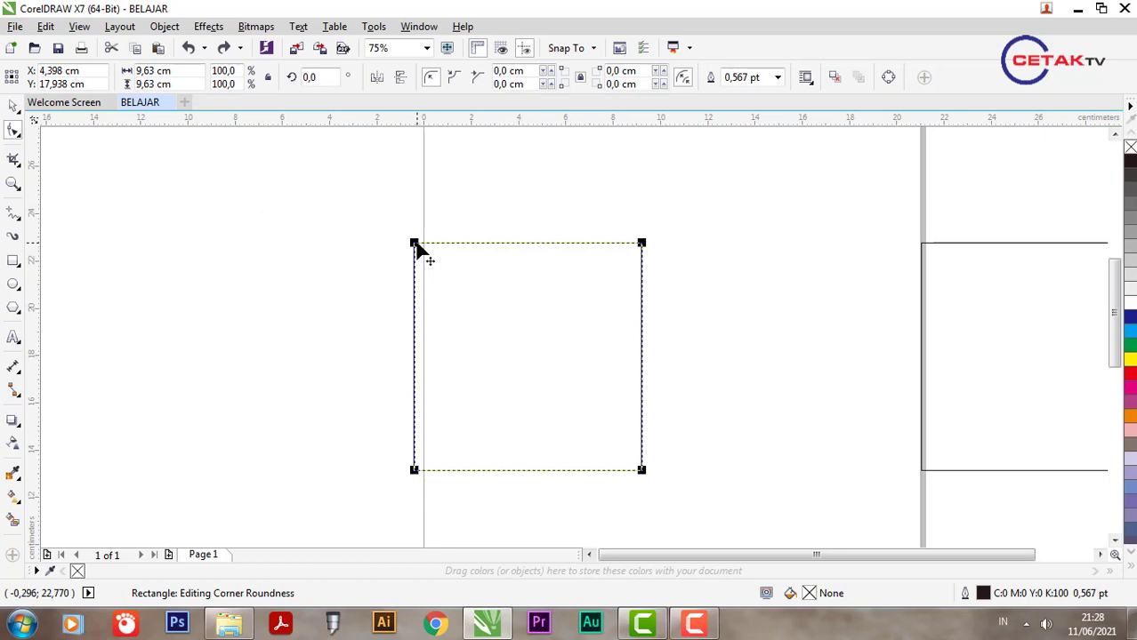
Convert the left square to curves and delete its upper-right corner node to turn it into a right triangle.
left_click(888, 76)
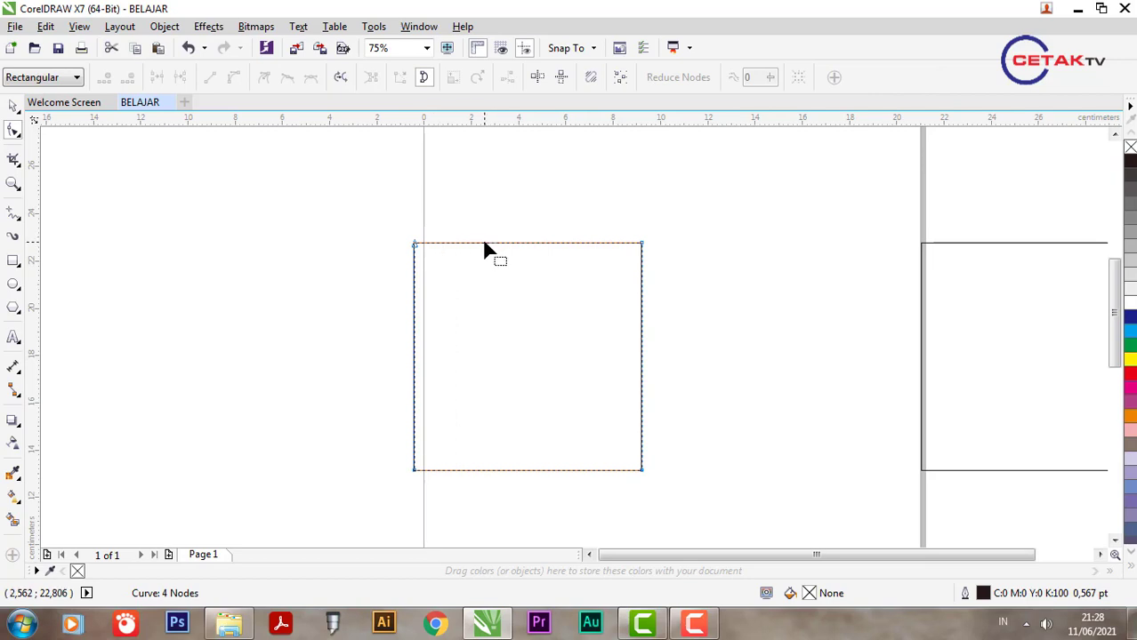
left_click(483, 243)
left_click(130, 78)
double_click(640, 241)
left_click(522, 351)
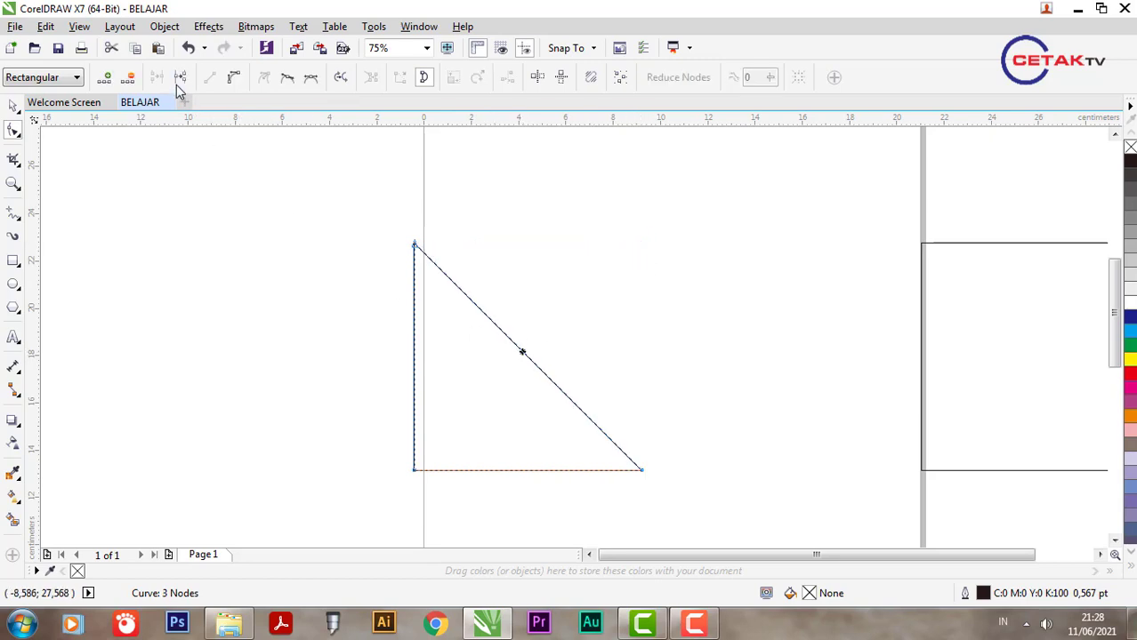
left_click(128, 78)
key("ctrl+z")
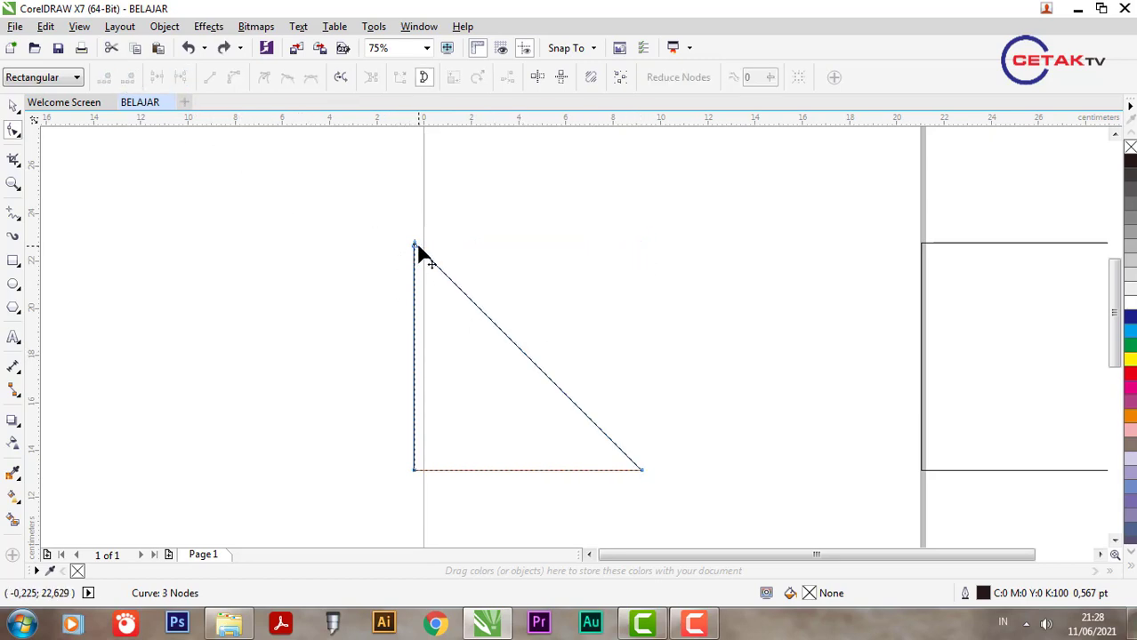
mouse_move(418, 253)
left_mouse_down()
mouse_move(304, 299)
mouse_move(465, 202)
mouse_move(509, 214)
mouse_move(415, 244)
left_mouse_up()
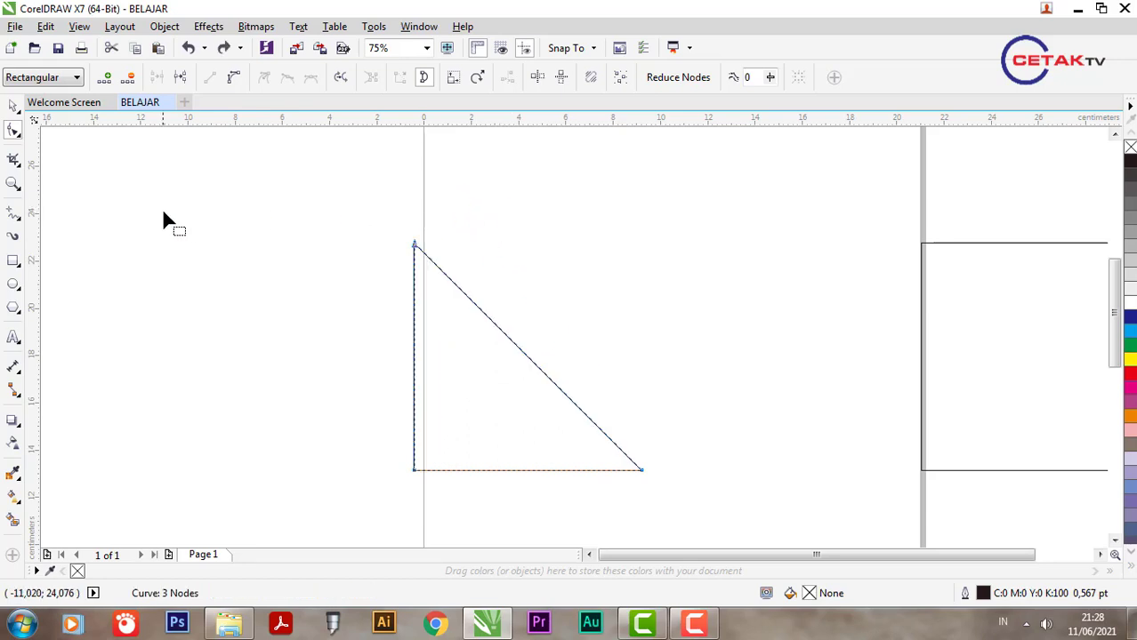
Try to crop the unfilled right square to an inner area about 3.46 by 4.16 cm.
left_click(14, 160)
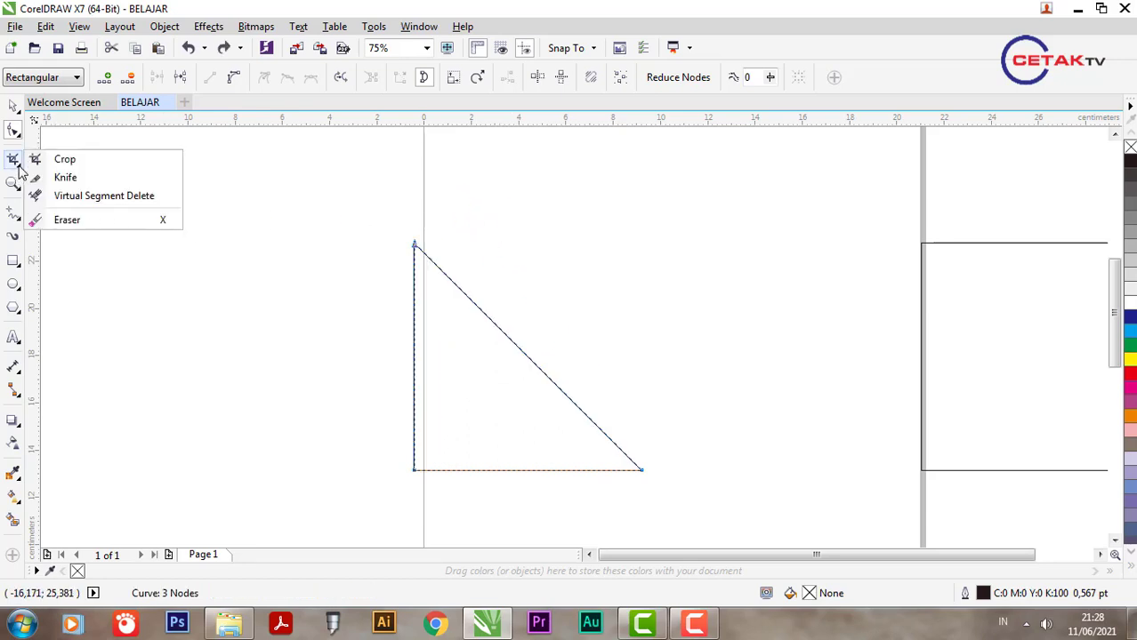
left_click(54, 161)
scroll(216, 261, "down", 2)
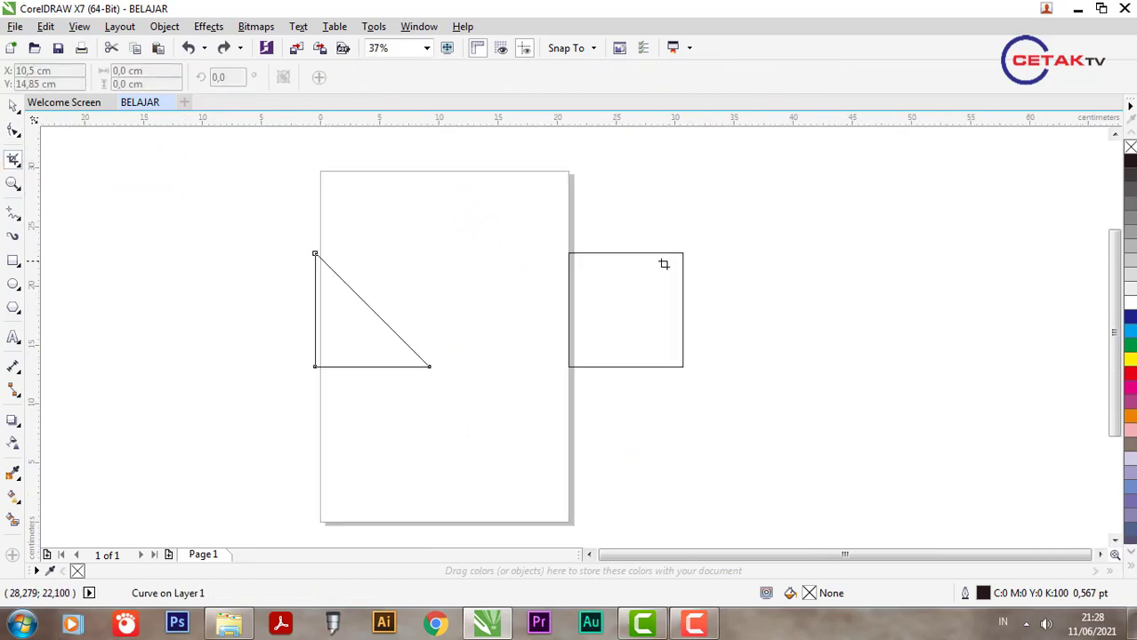
left_click_drag(601, 283, 643, 333)
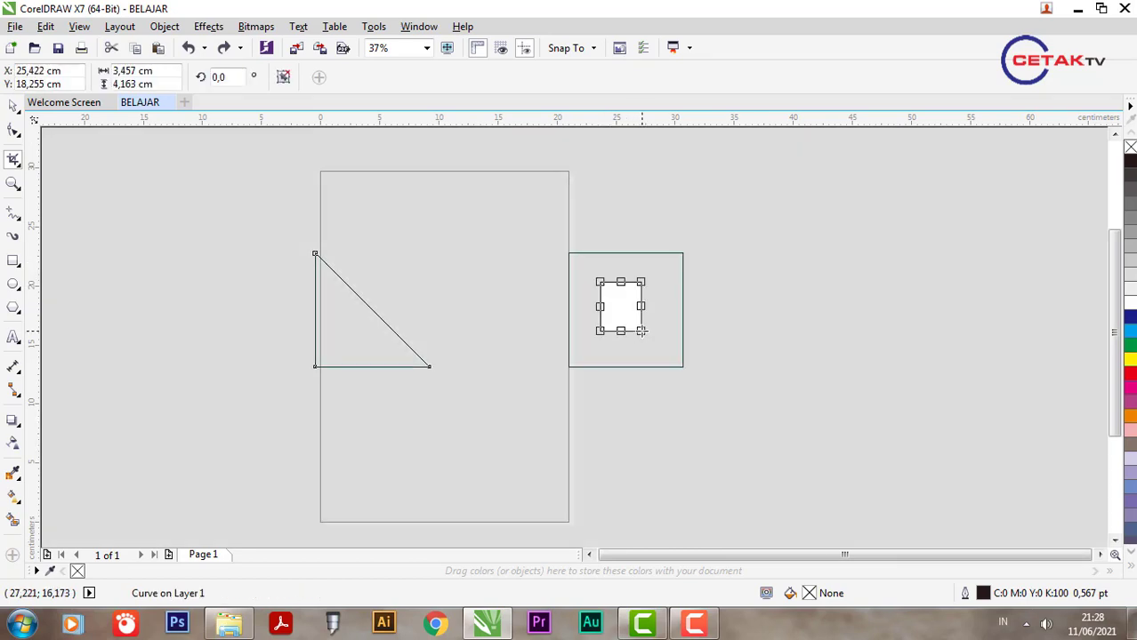
key("Return")
key("ctrl+z")
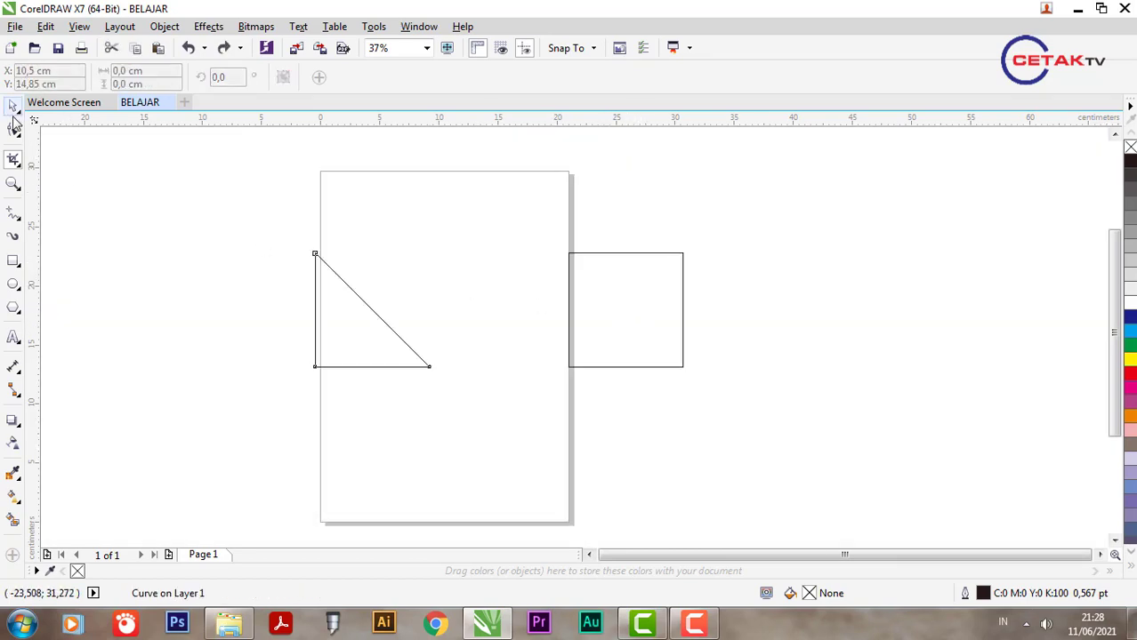
Fill the right square with blue (C:100 M:100 Y:0 K:0).
key("space")
left_click(683, 302)
left_click(1130, 317)
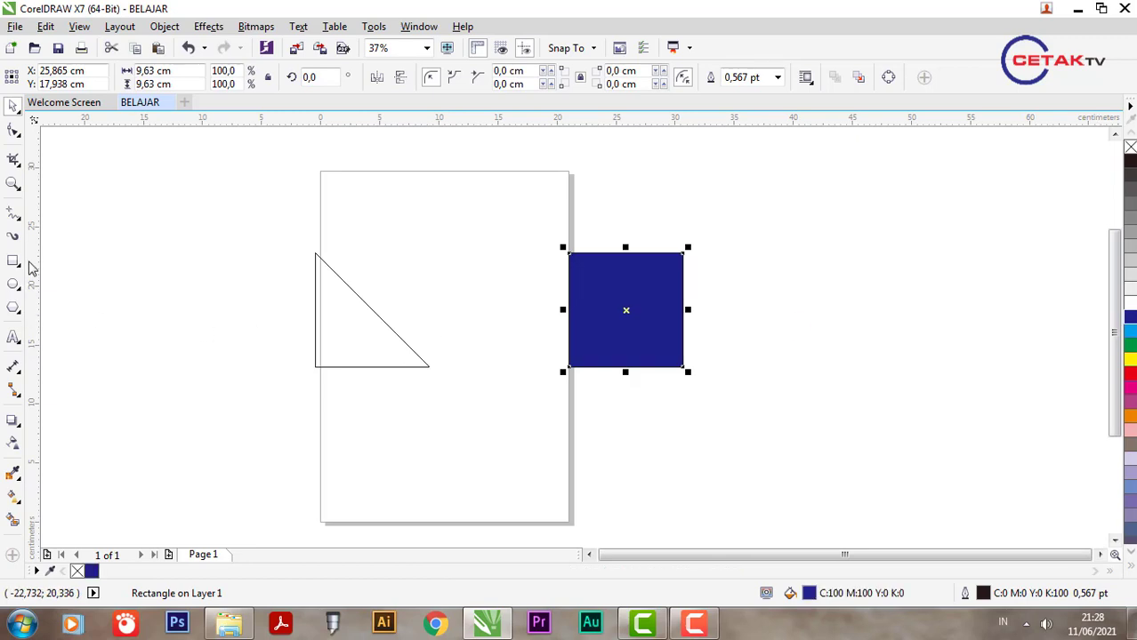
Try to crop the blue square to a small rectangle in its middle.
left_click(13, 260)
left_click_drag(606, 280, 647, 329)
left_click(13, 159)
left_click_drag(614, 281, 650, 325)
double_click(649, 322)
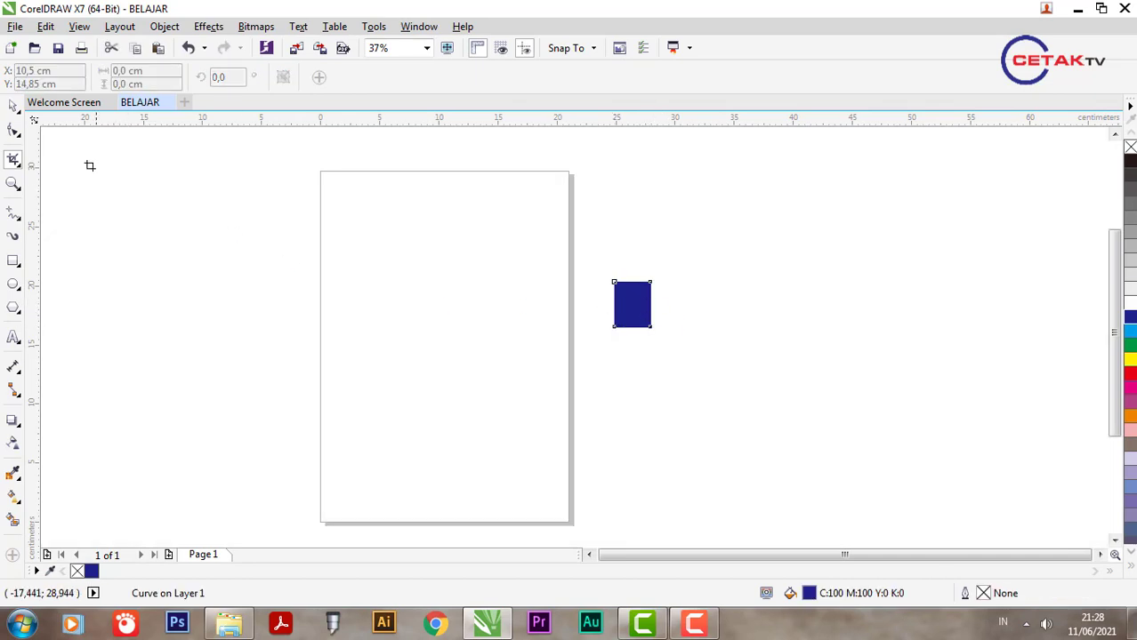
left_click(13, 105)
key("ctrl+z")
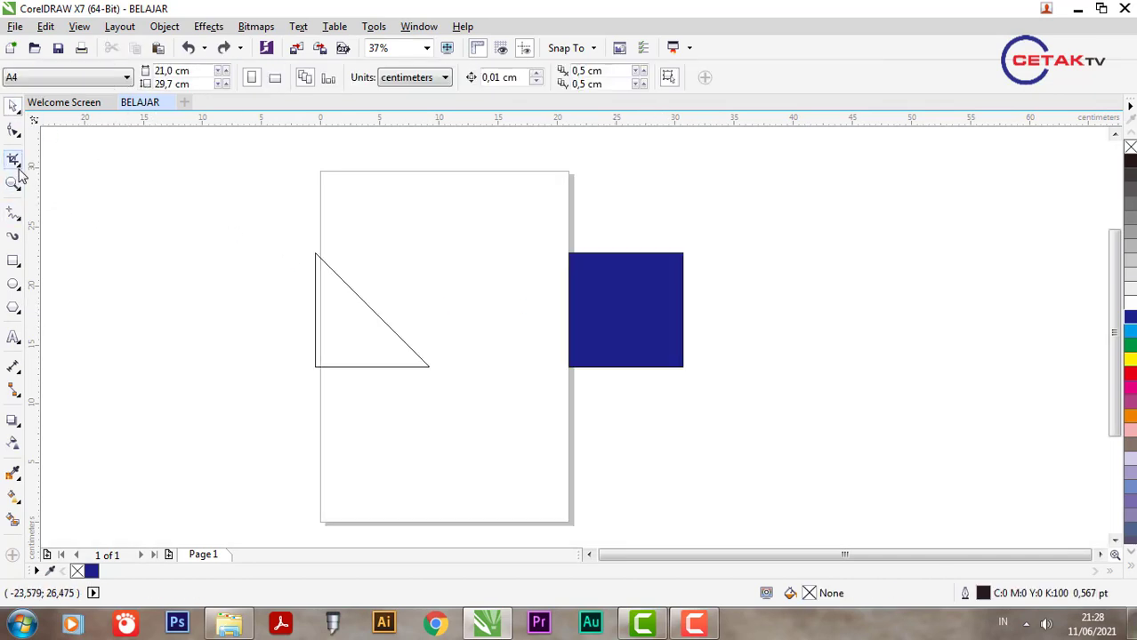
Cut the blue square in two with a freehand Knife cut from its upper-right to its lower-left corner.
left_click(13, 159)
left_click(55, 219)
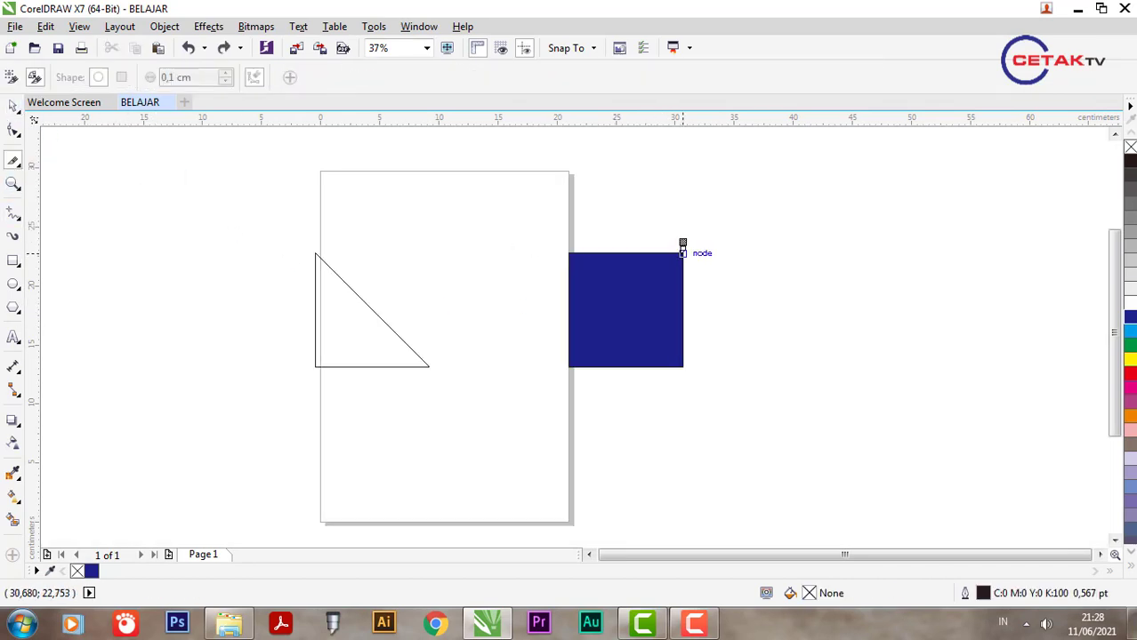
left_click_drag(681, 255, 570, 365)
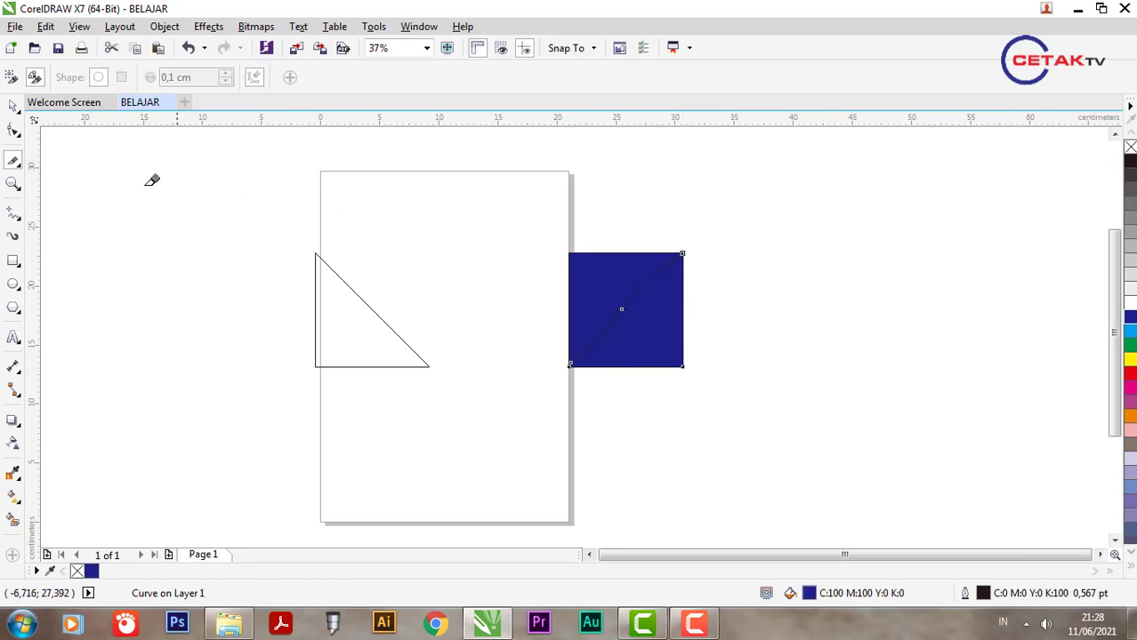
Try to move the upper-left piece of the cut blue square up and away from the other piece.
left_click(14, 105)
left_click_drag(599, 298, 532, 248)
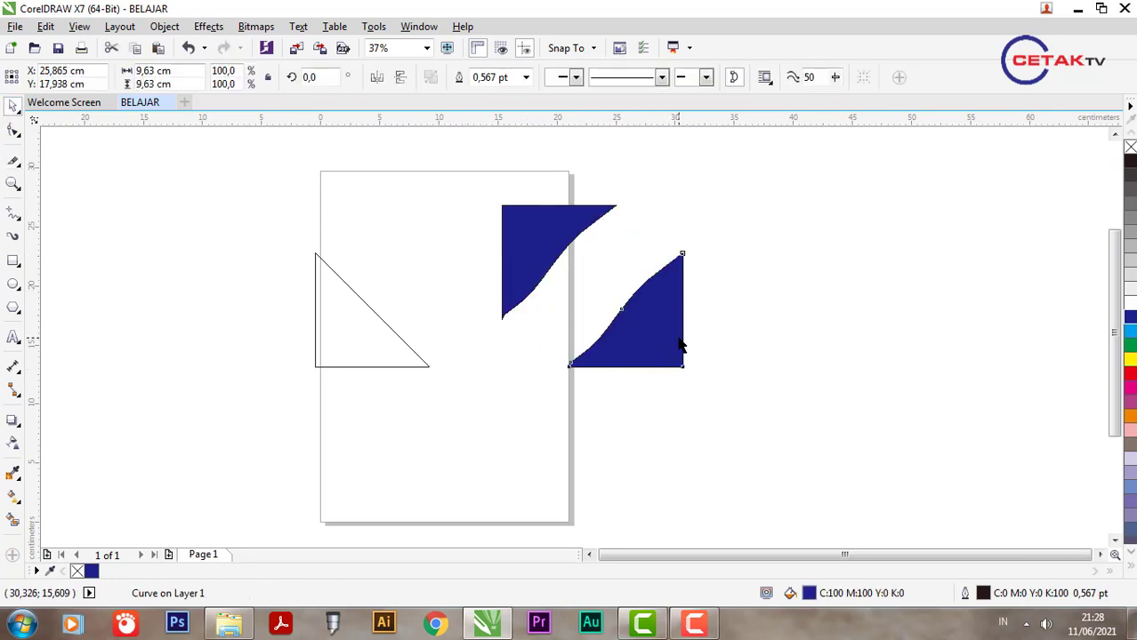
left_click(677, 348)
key("ctrl+z")
Try the Zoom tool by enlarging and reducing the view around the cut blue square.
left_click(25, 222)
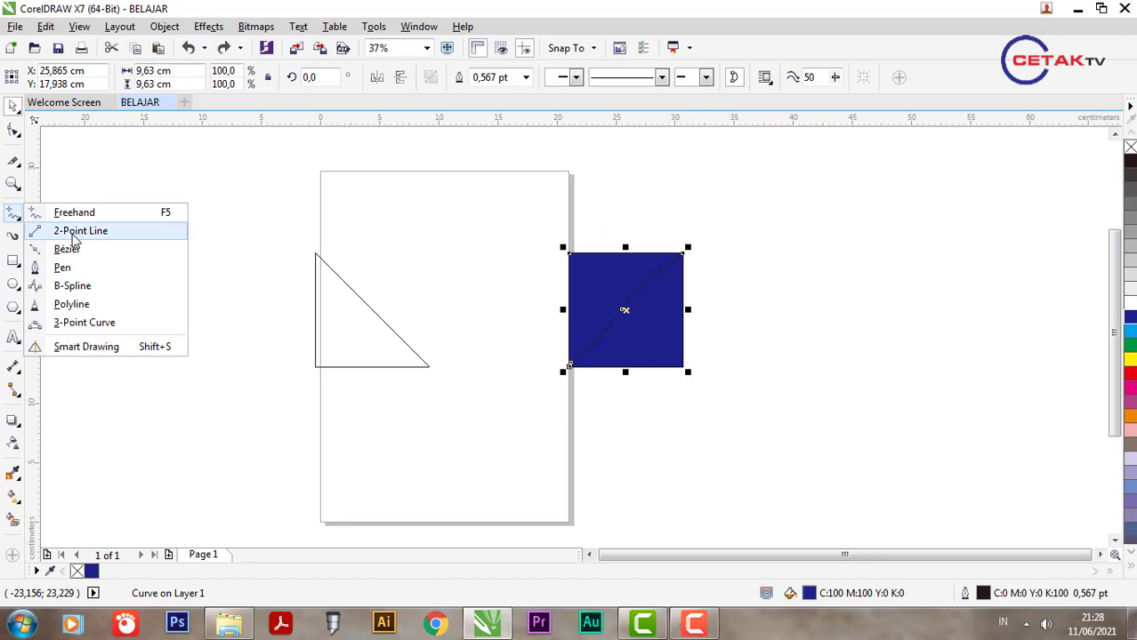
left_click(20, 185)
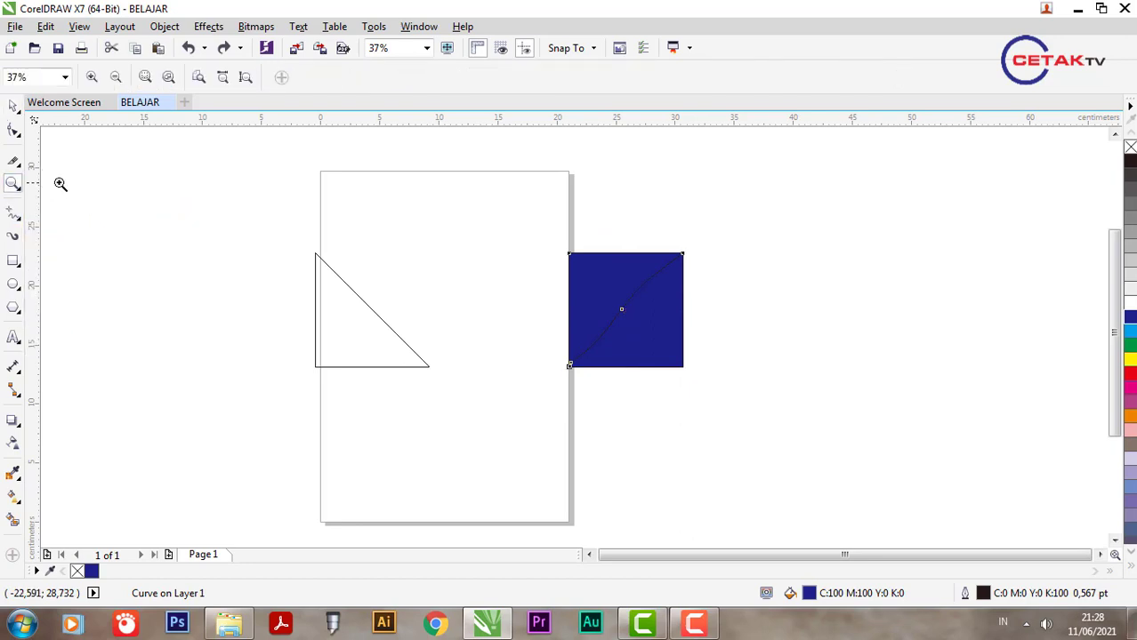
left_click(67, 182)
scroll(596, 272, "up", 2)
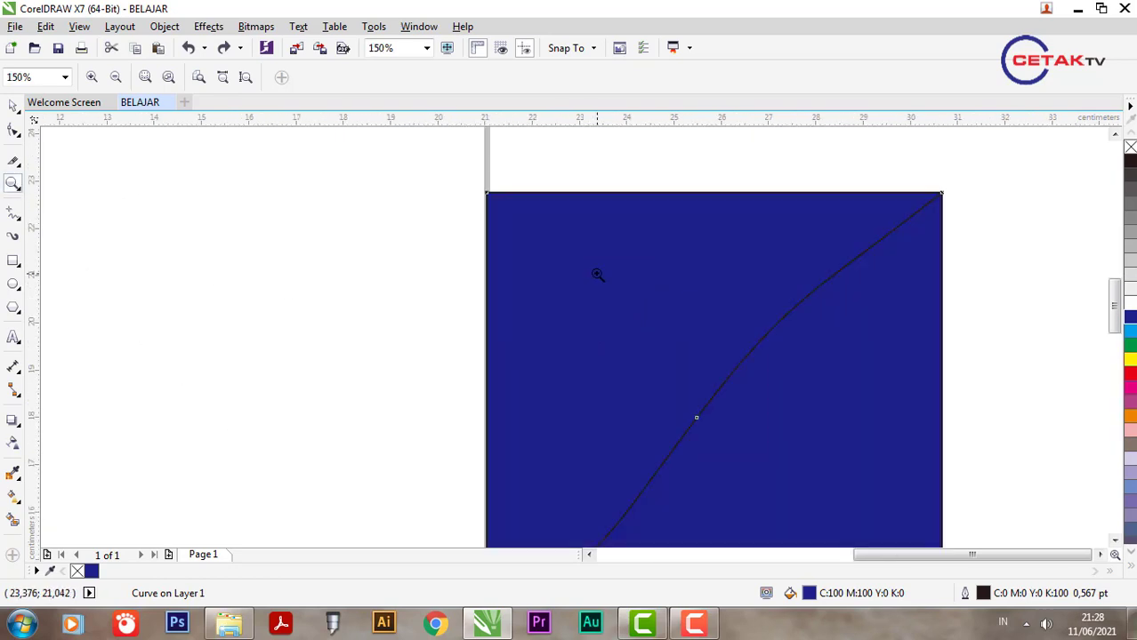
scroll(597, 272, "down", 2)
scroll(597, 272, "down", 1)
scroll(597, 274, "up", 3)
scroll(597, 274, "down", 1)
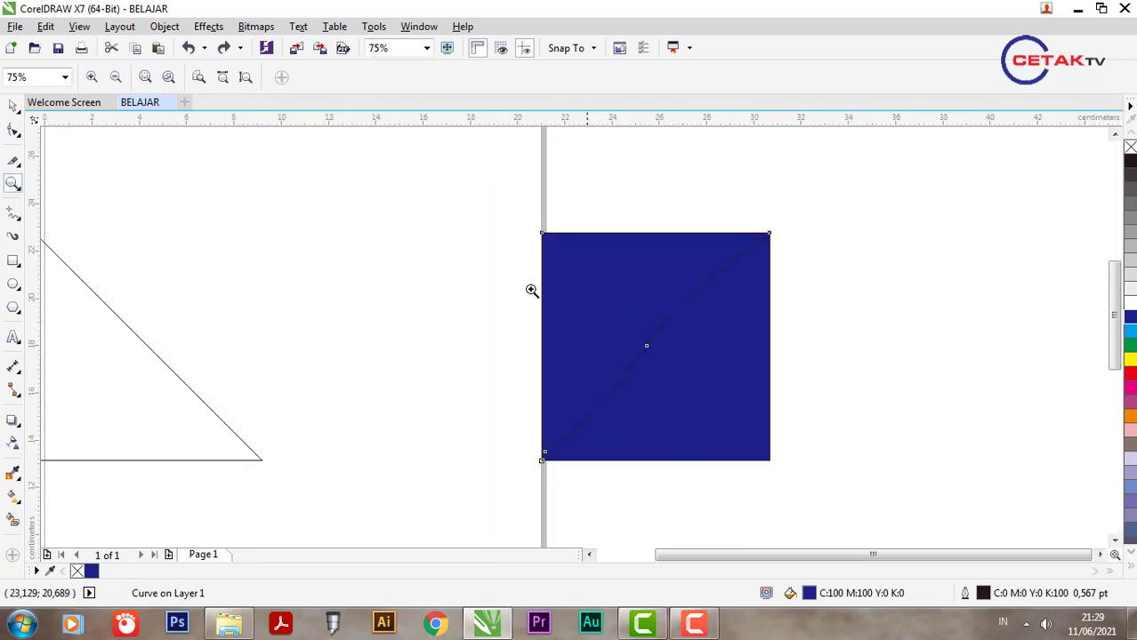
left_click(18, 220)
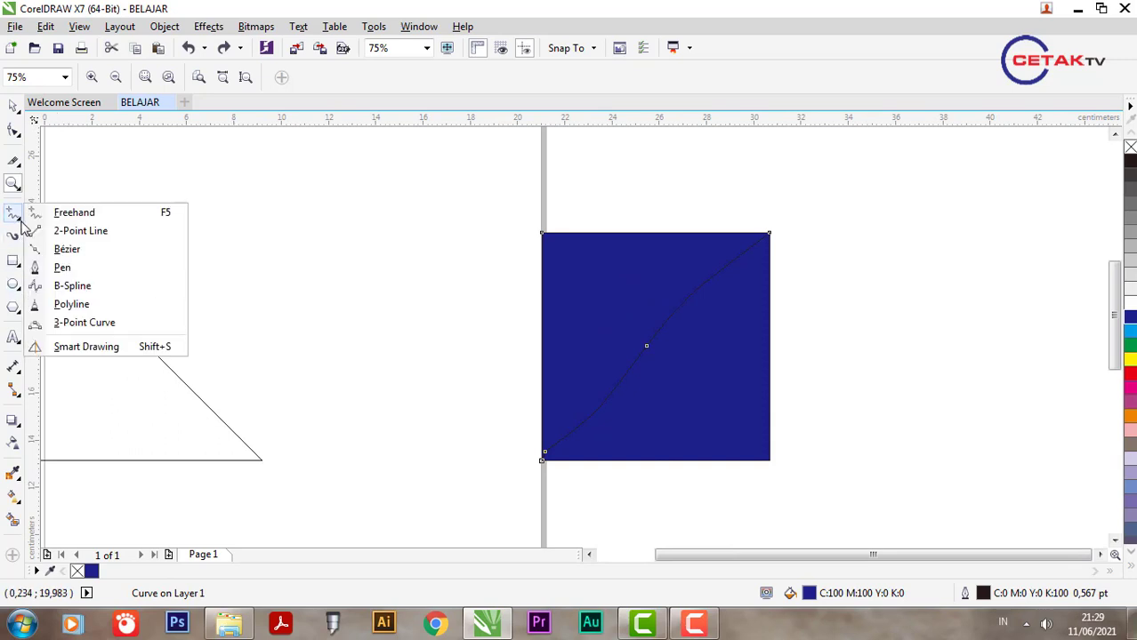
left_click(67, 249)
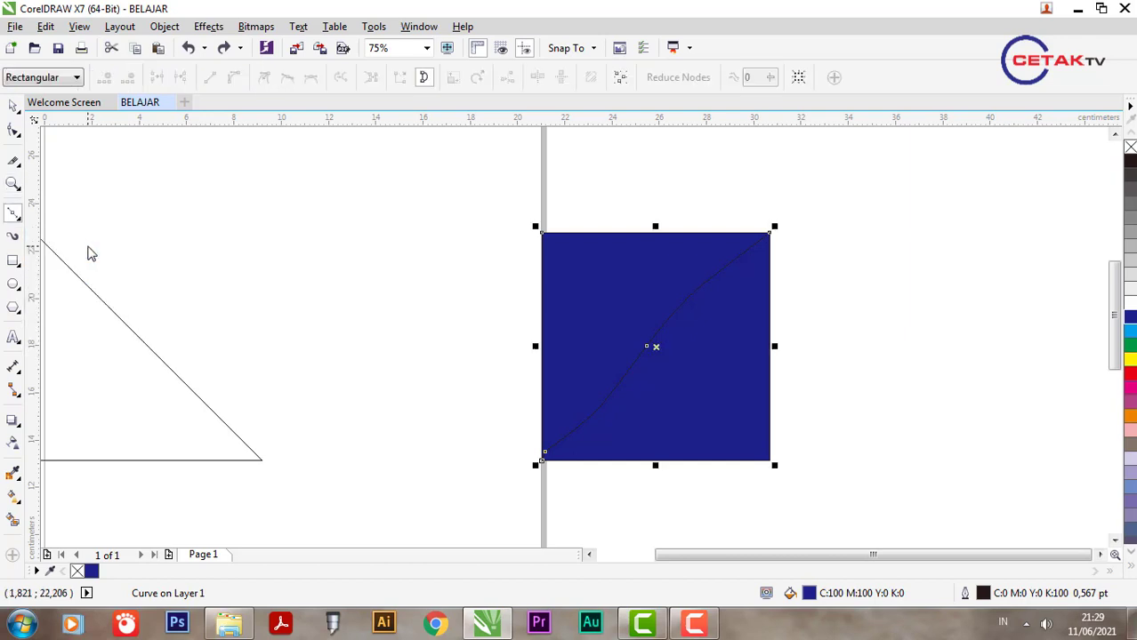
left_click(15, 215)
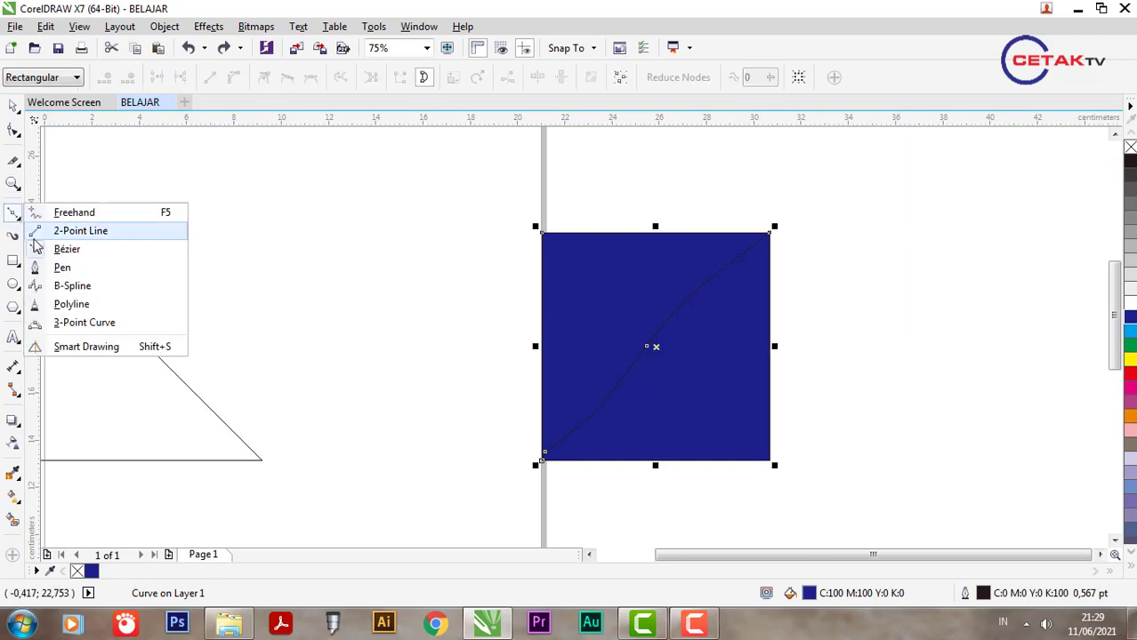
left_click(117, 257)
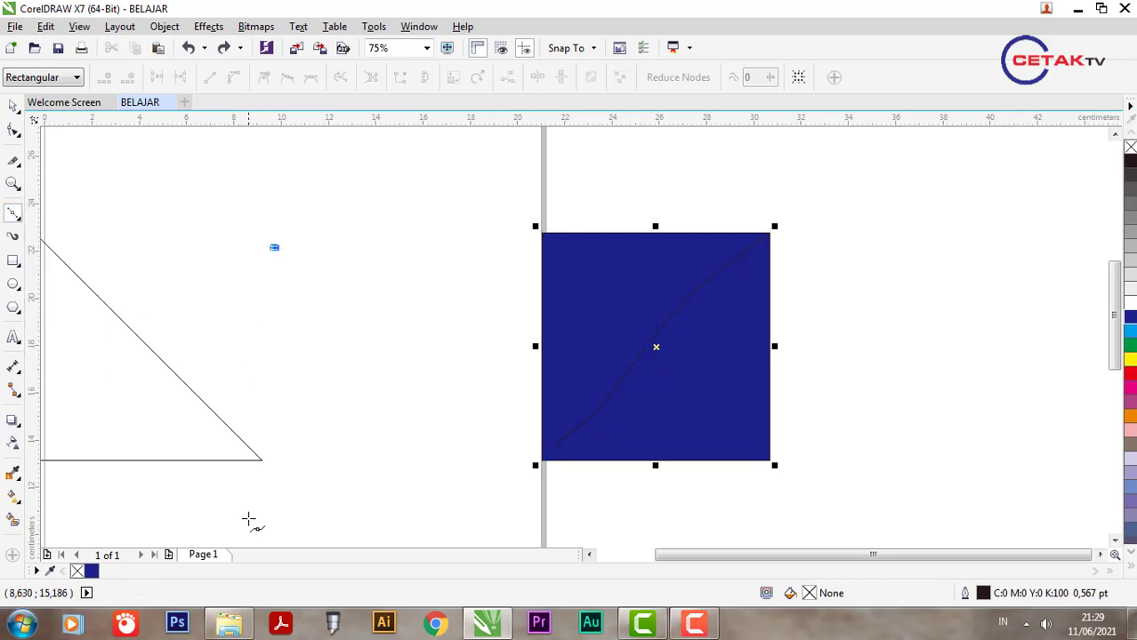
Switch to the file explorer and open the file BELAJAR CORELDRAW.cdr.
left_click(229, 623)
double_click(407, 134)
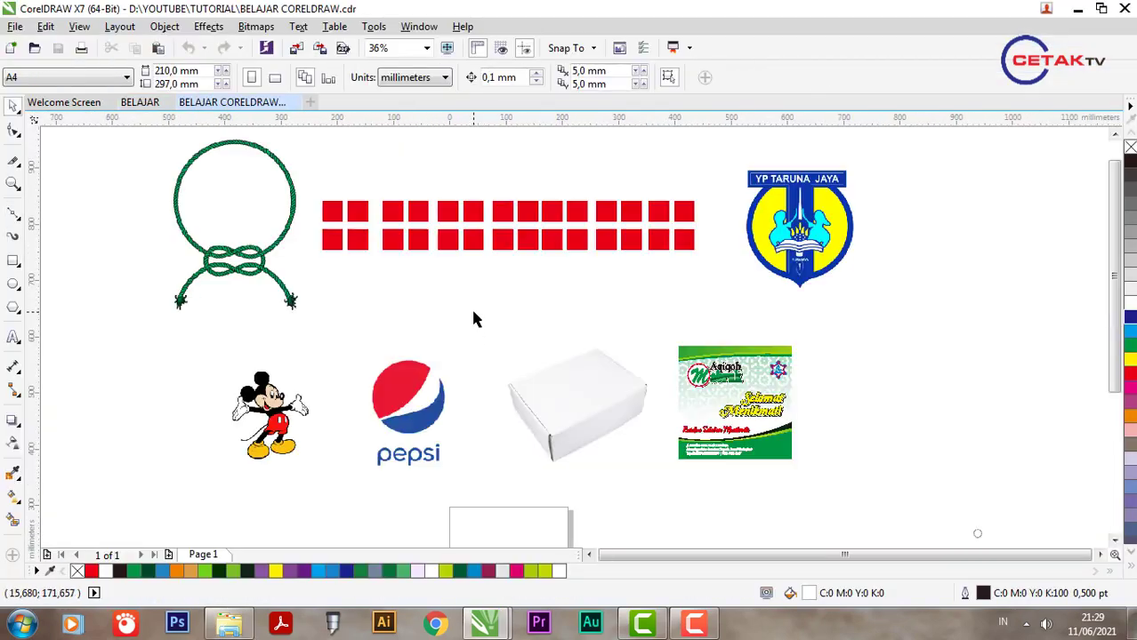
Trace the white of Mickey Mouse's larger eye with a closed Bézier curve that follows its curved edges.
scroll(240, 394, "up", 5)
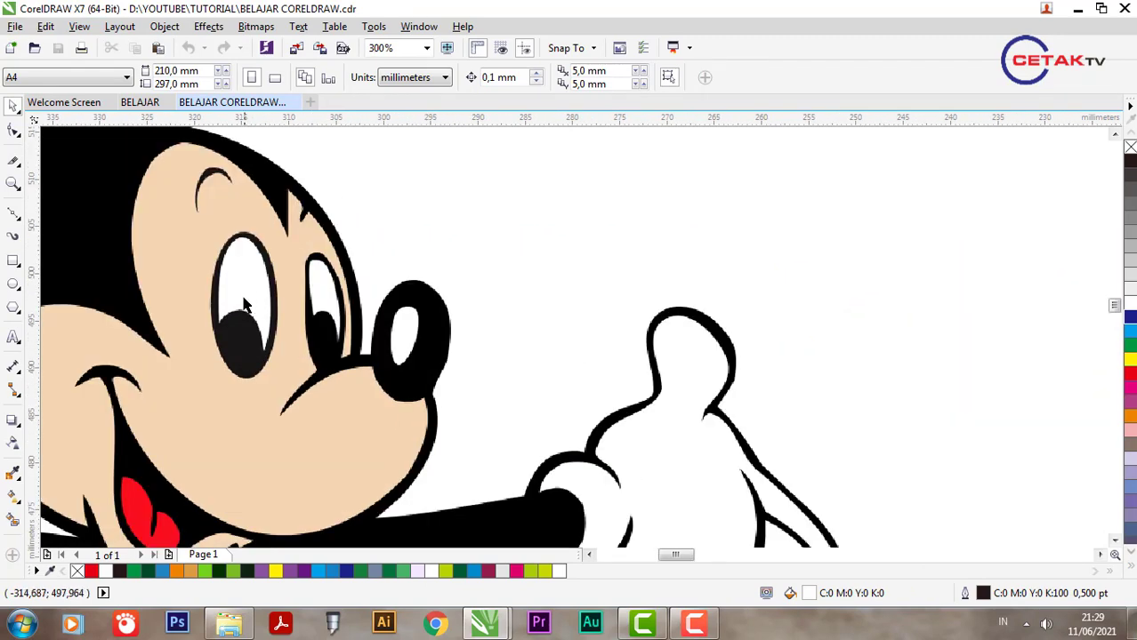
scroll(245, 305, "up", 2)
left_click(14, 214)
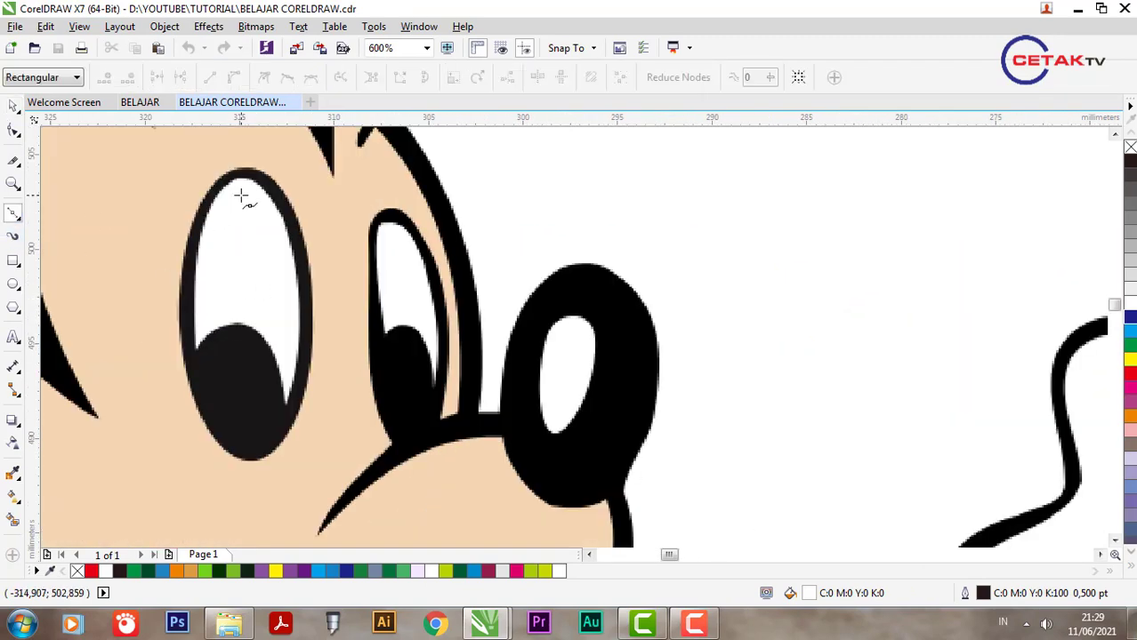
left_click(21, 220)
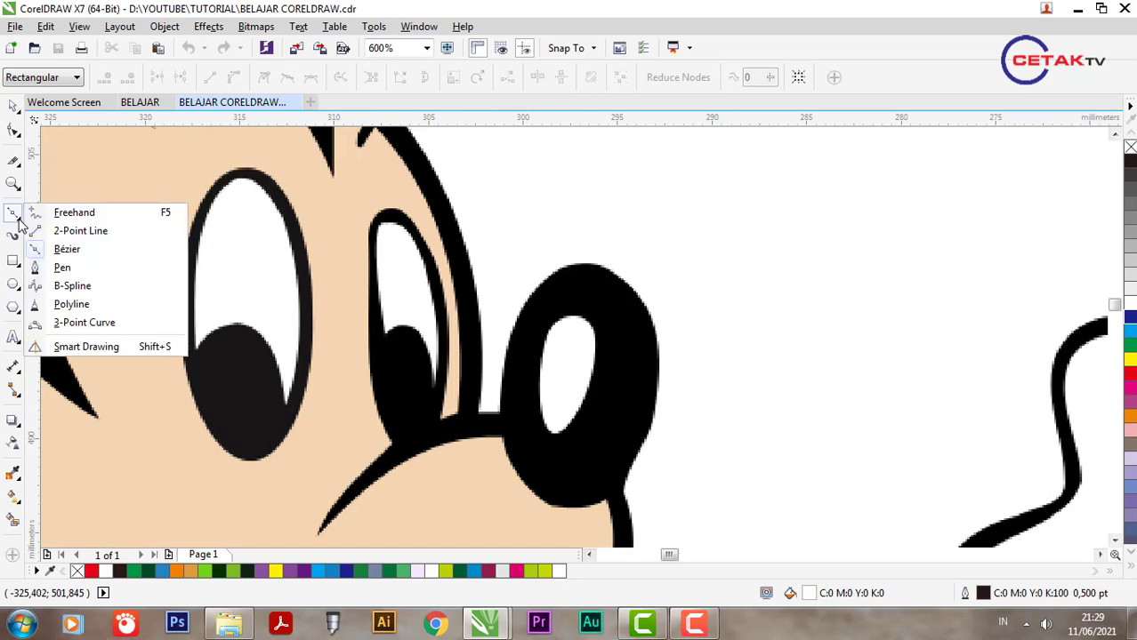
left_click(64, 226)
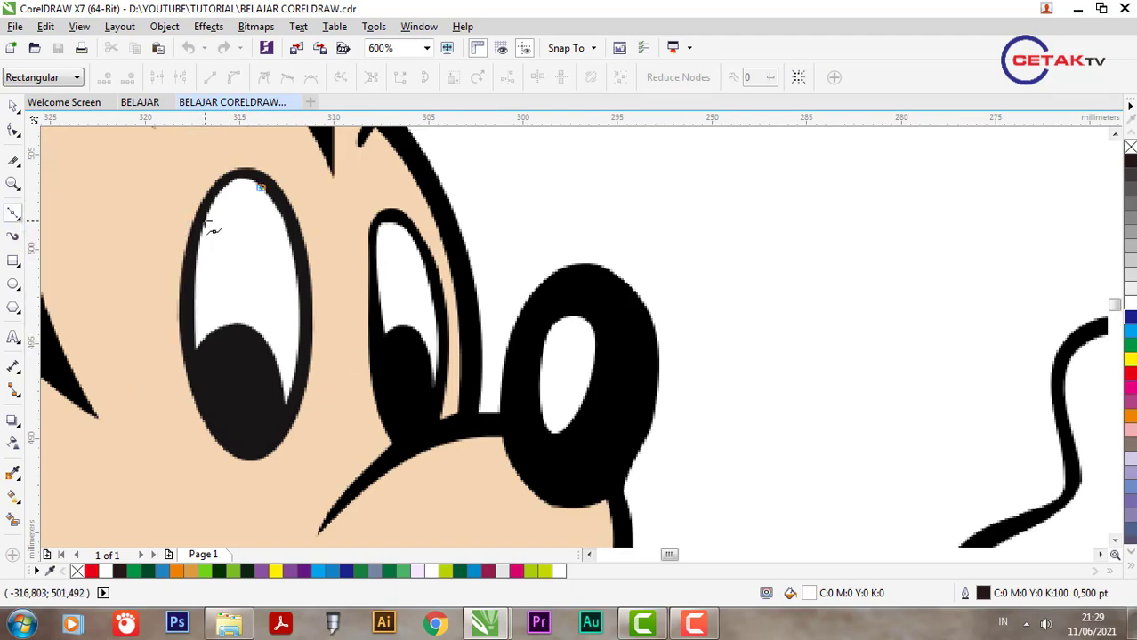
mouse_move(207, 223)
left_mouse_down()
mouse_move(198, 295)
mouse_move(185, 287)
left_mouse_up()
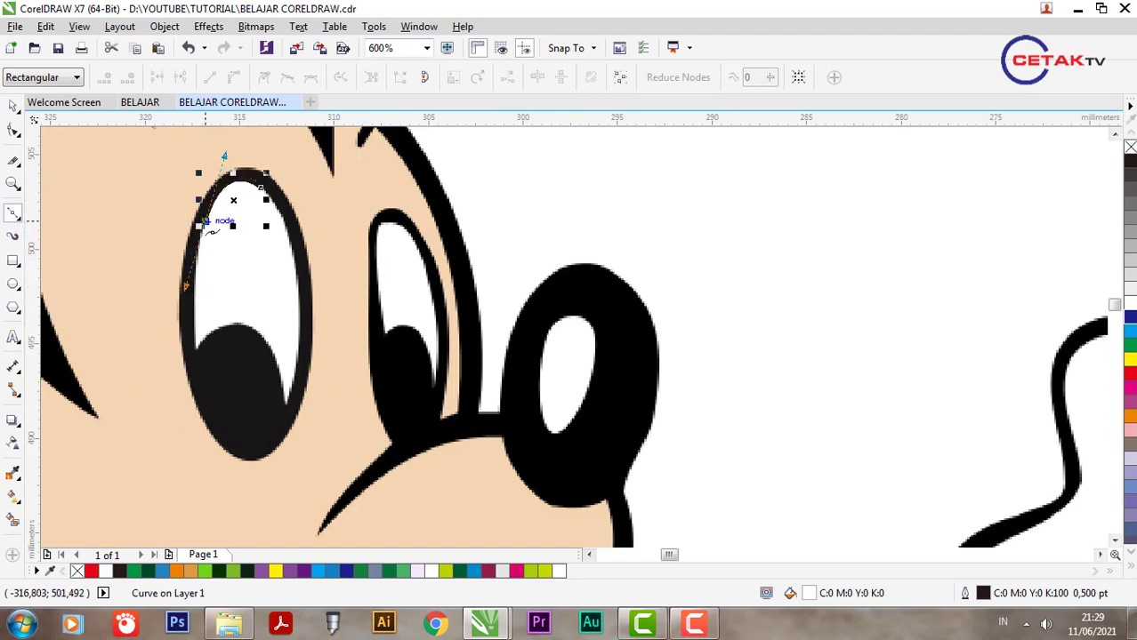
left_click_drag(195, 346, 200, 396)
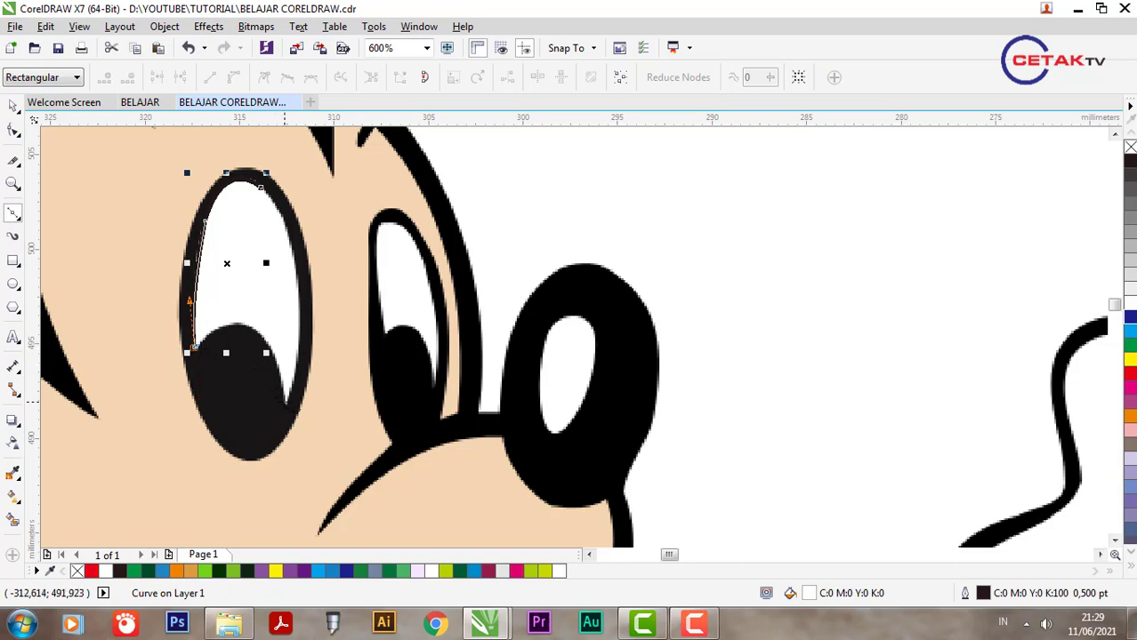
left_click_drag(283, 402, 306, 531)
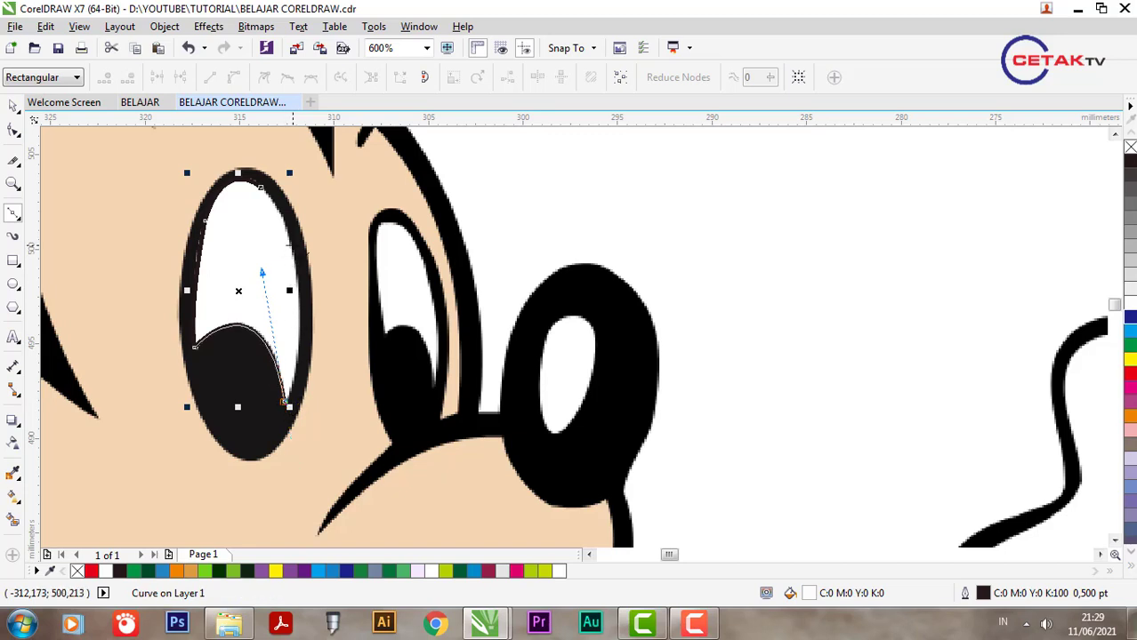
left_click_drag(290, 245, 271, 174)
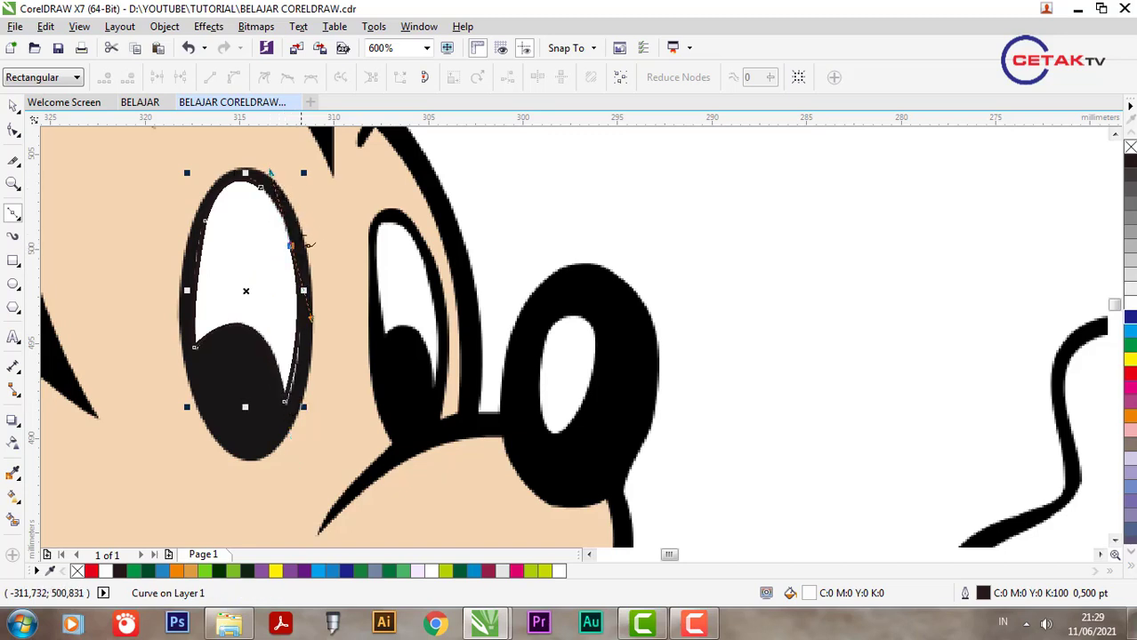
left_click(261, 188)
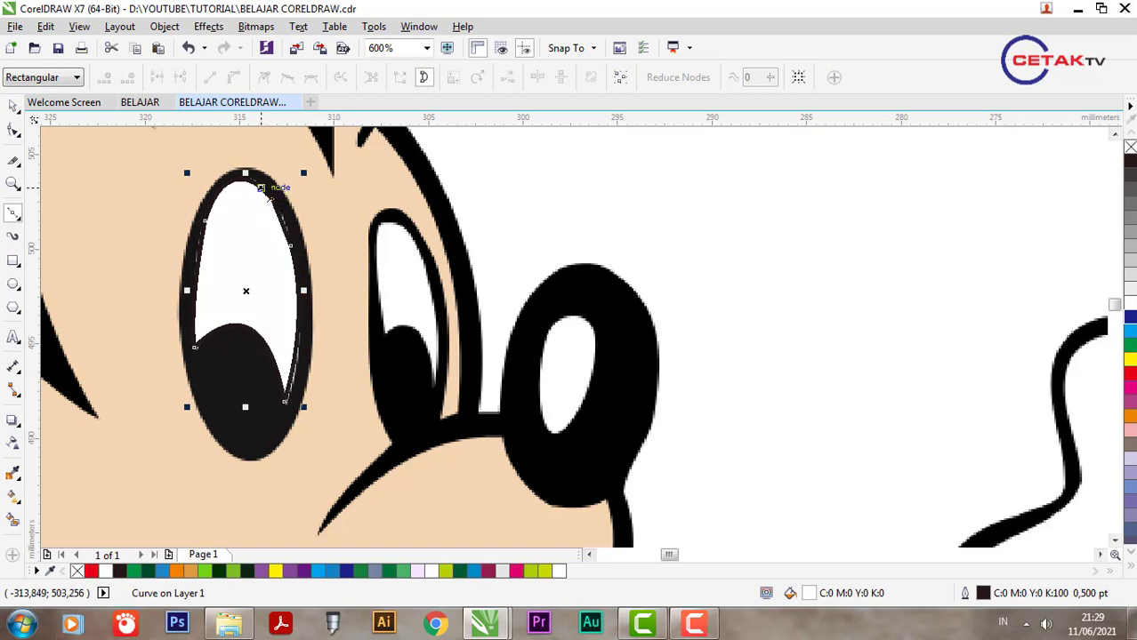
Delete the surplus nodes on the upper-right edge of the eye-white curve and reshape its right side to fit the eye.
left_click(13, 131)
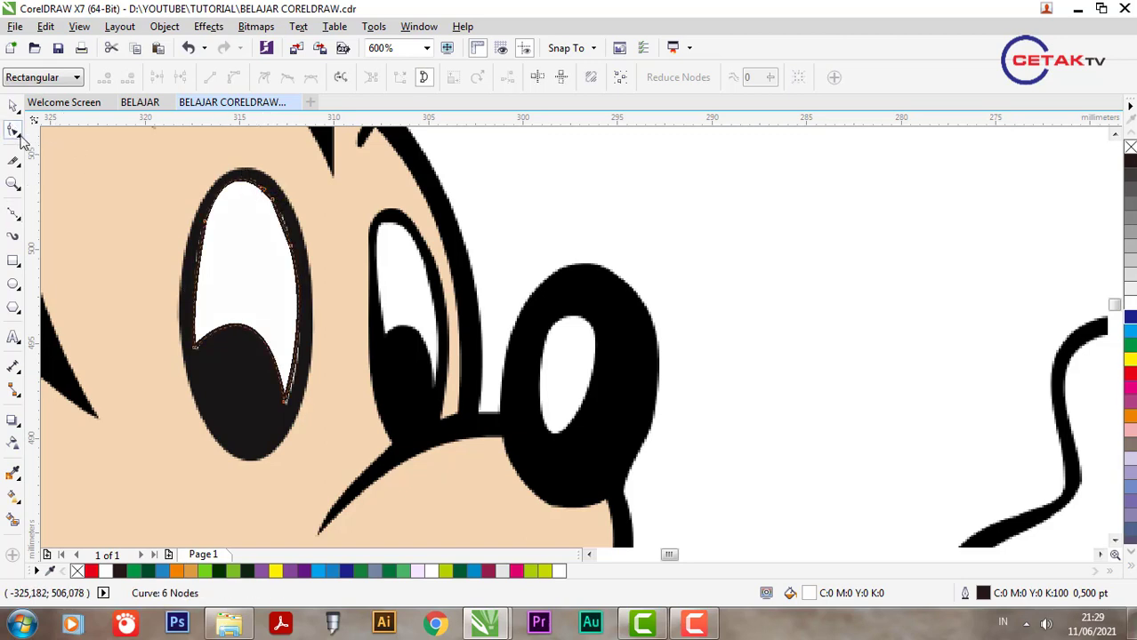
left_click(255, 184)
left_click_drag(254, 172, 312, 259)
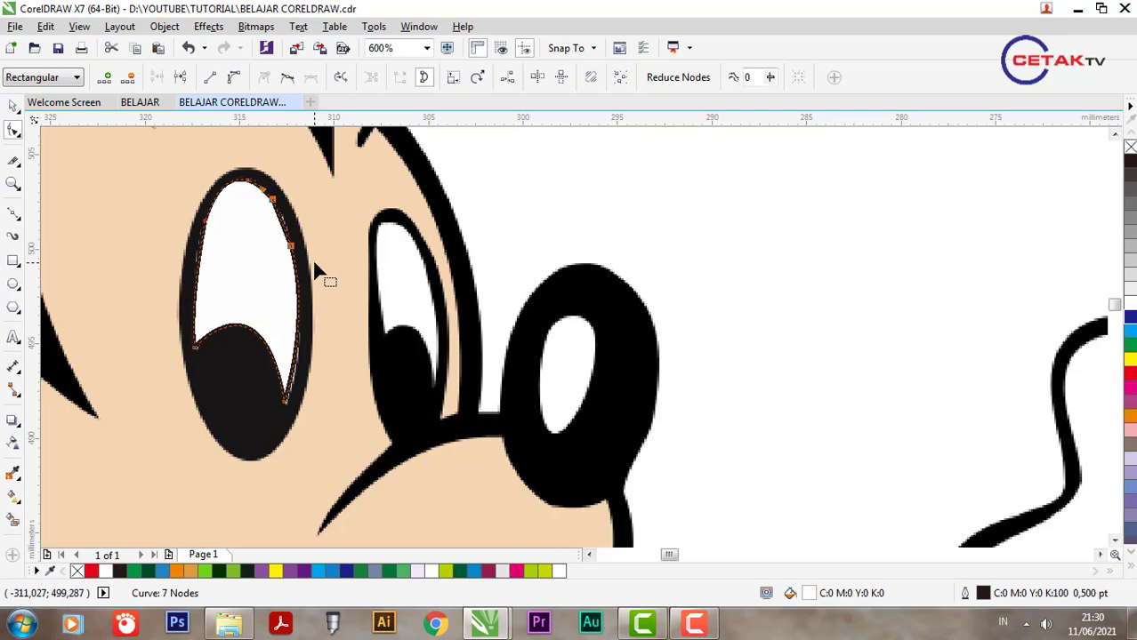
key("Delete")
scroll(307, 381, "up", 1)
left_click_drag(289, 341, 295, 359)
scroll(303, 364, "down", 1)
Add a node on the left edge of the eye-white curve and delete the existing node above it.
double_click(201, 245)
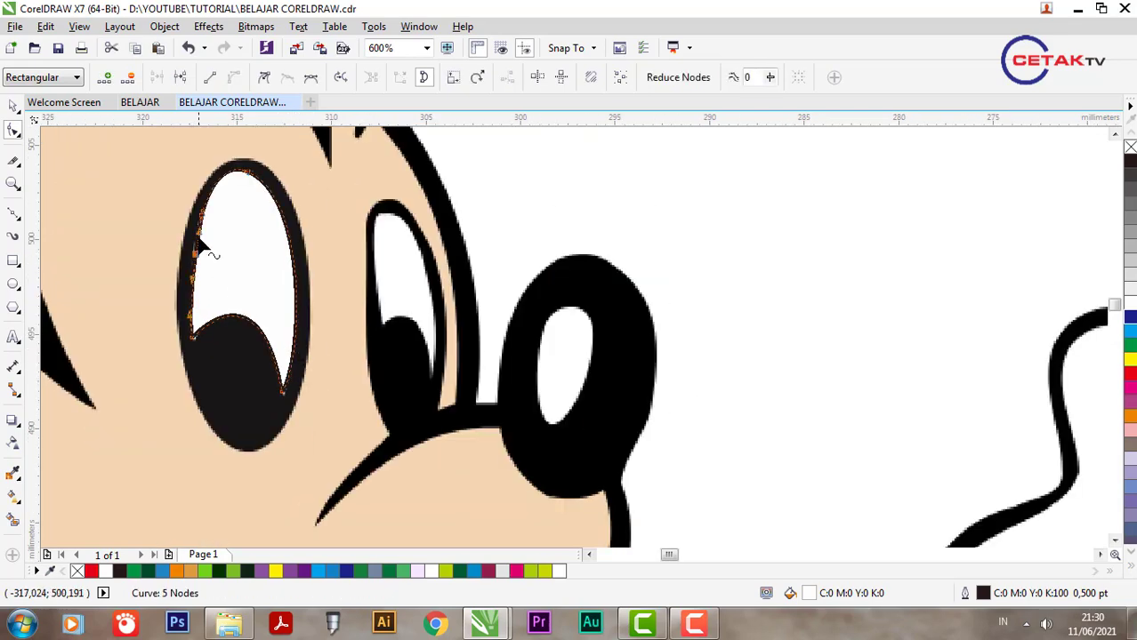
left_click_drag(195, 203, 212, 231)
key("Delete")
left_click(13, 106)
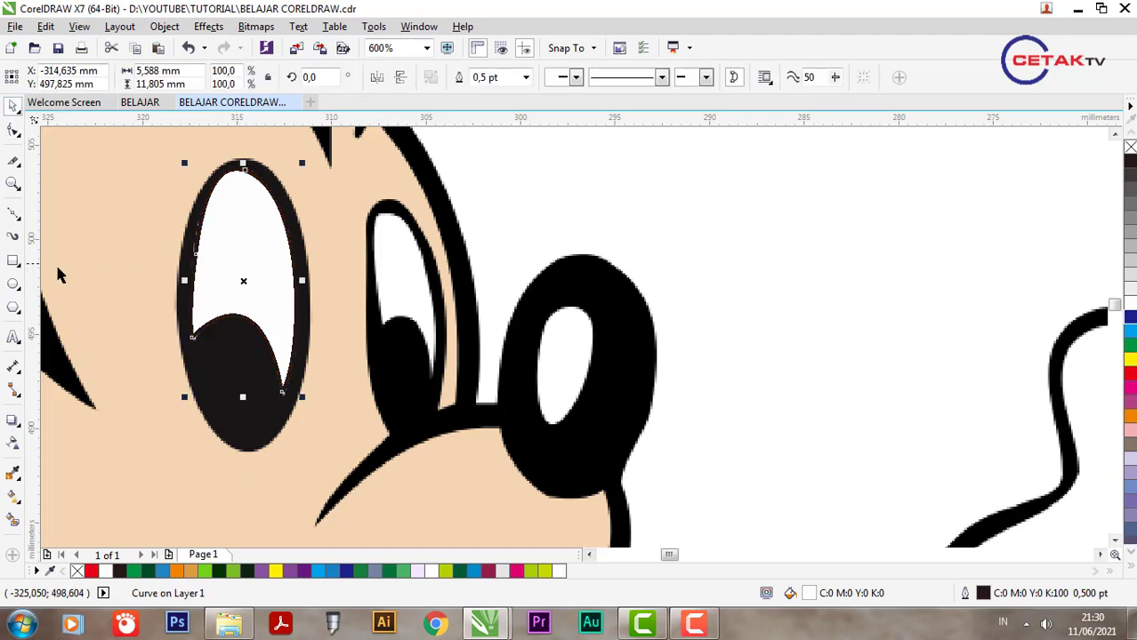
Draw an ellipse over the whole larger eye and adjust it to about 6.97 mm wide and 16.14 mm high.
key("F7")
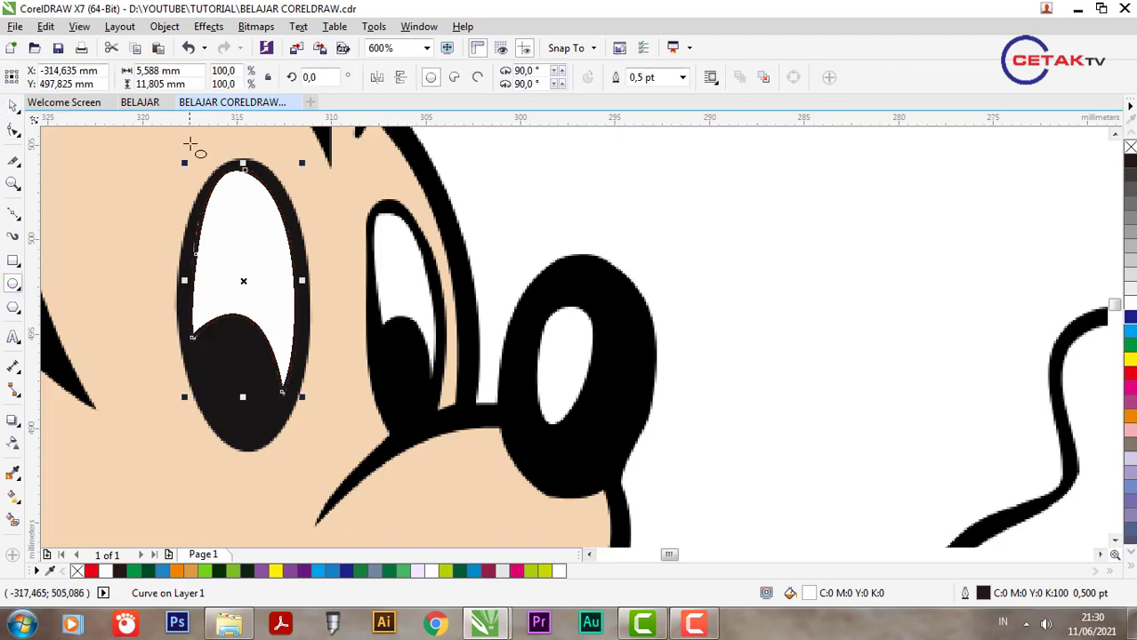
left_click_drag(182, 140, 317, 455)
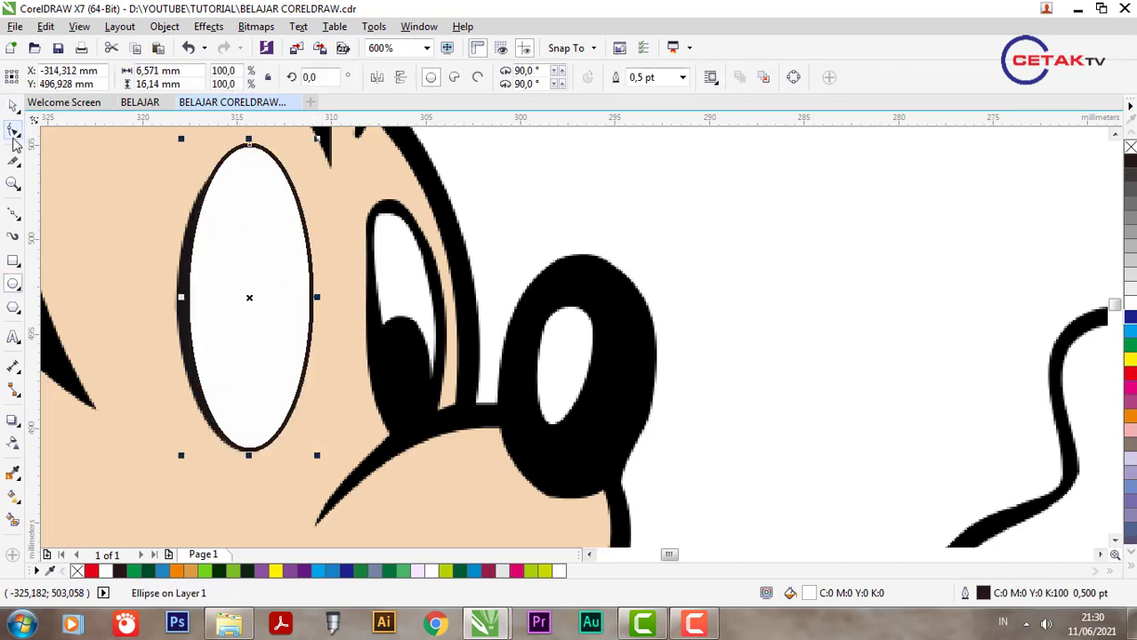
left_click(13, 106)
left_click_drag(185, 301, 180, 305)
left_click_drag(317, 303, 319, 315)
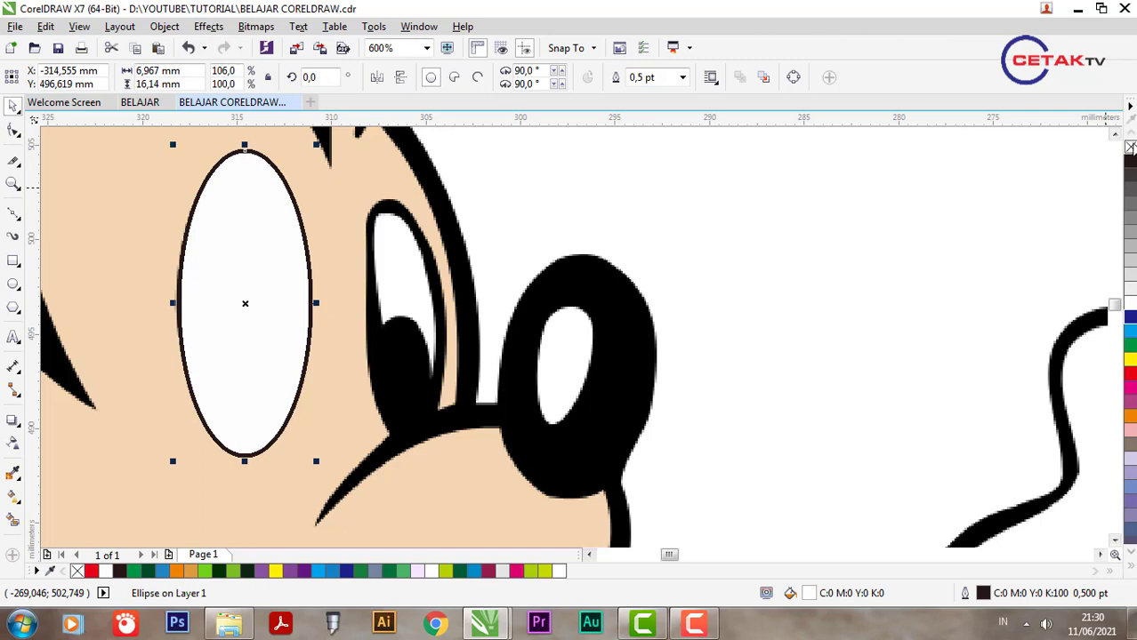
Remove the ellipse's fill and reduce its height to about 15.74 mm to match the eye outline.
left_click(1129, 147)
mouse_move(247, 146)
left_mouse_down()
mouse_move(250, 187)
mouse_move(251, 152)
left_mouse_up()
left_click(249, 218)
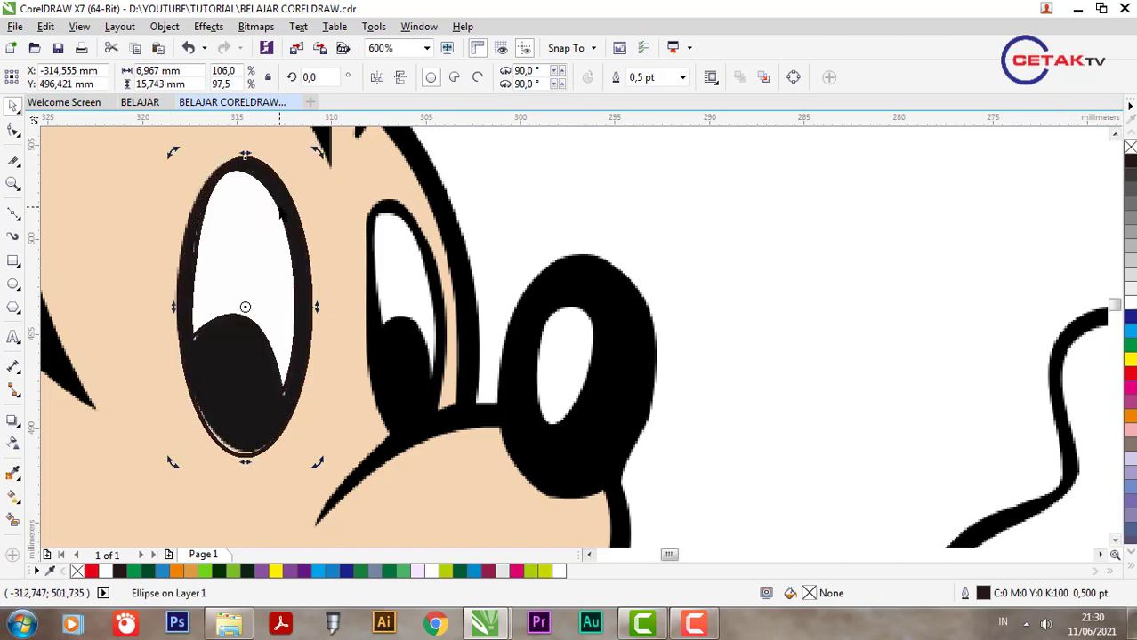
Fill the outer ellipse with black and set the outline of both the ellipse and the eye-white curve to None.
left_click(279, 206)
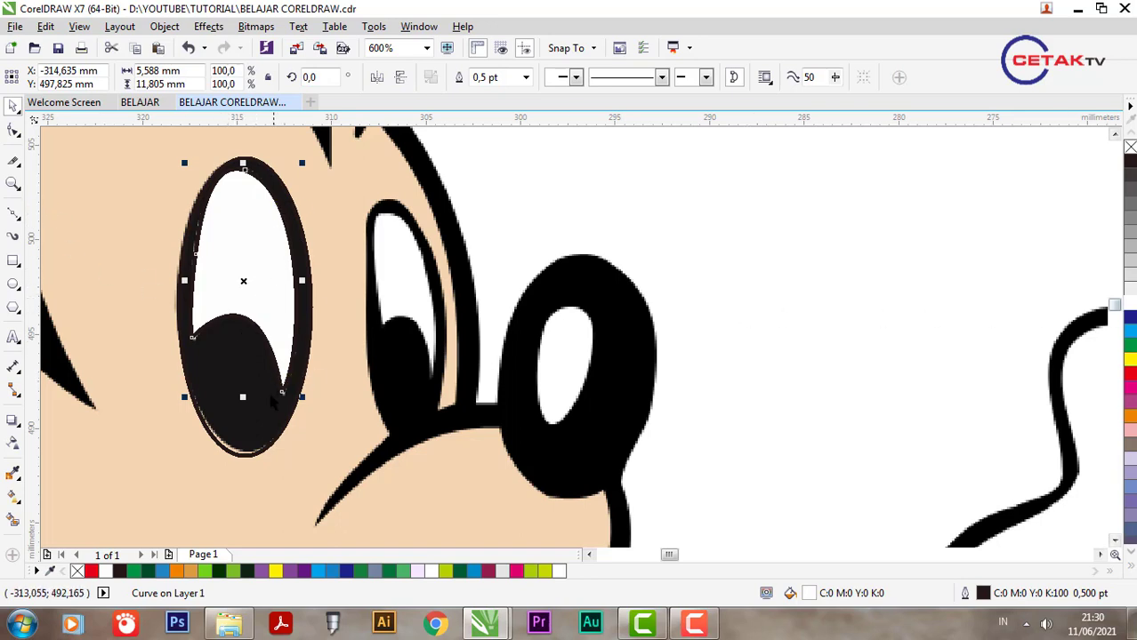
key("Tab")
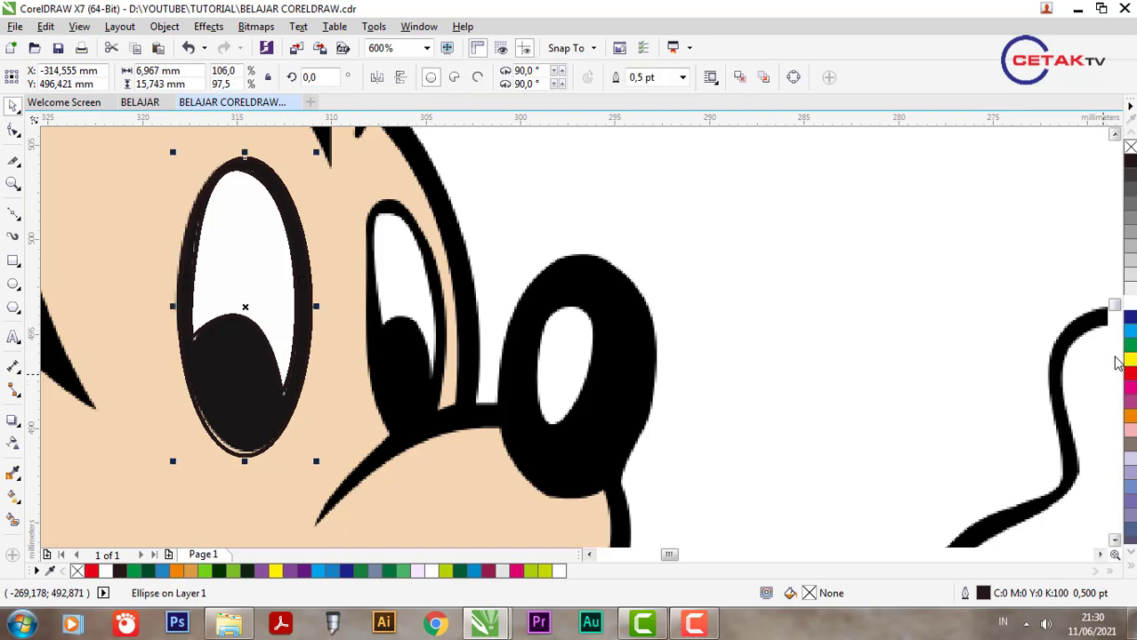
left_click(263, 275, "shift")
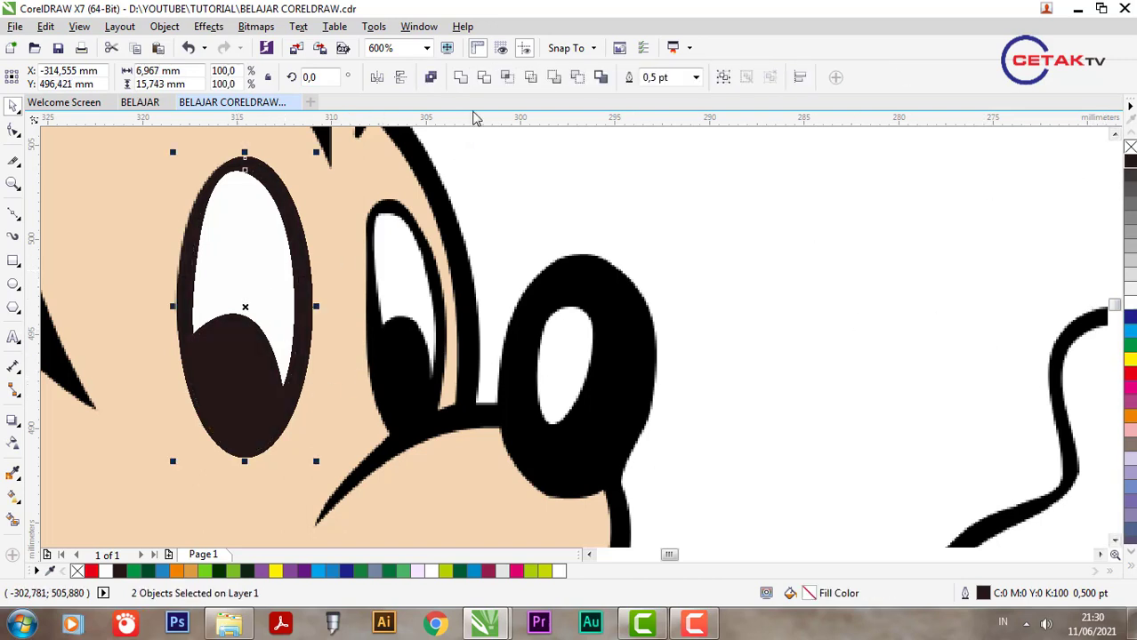
left_click(695, 77)
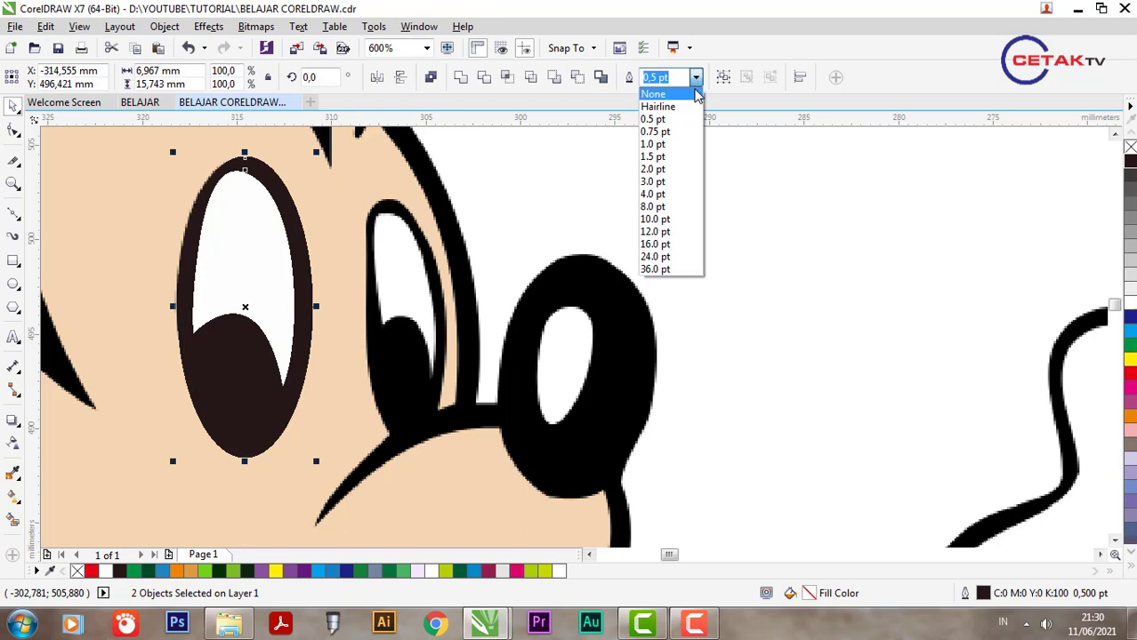
left_click(658, 94)
Switch to the Pen tool for tracing the white highlight on the nose.
left_click(18, 219)
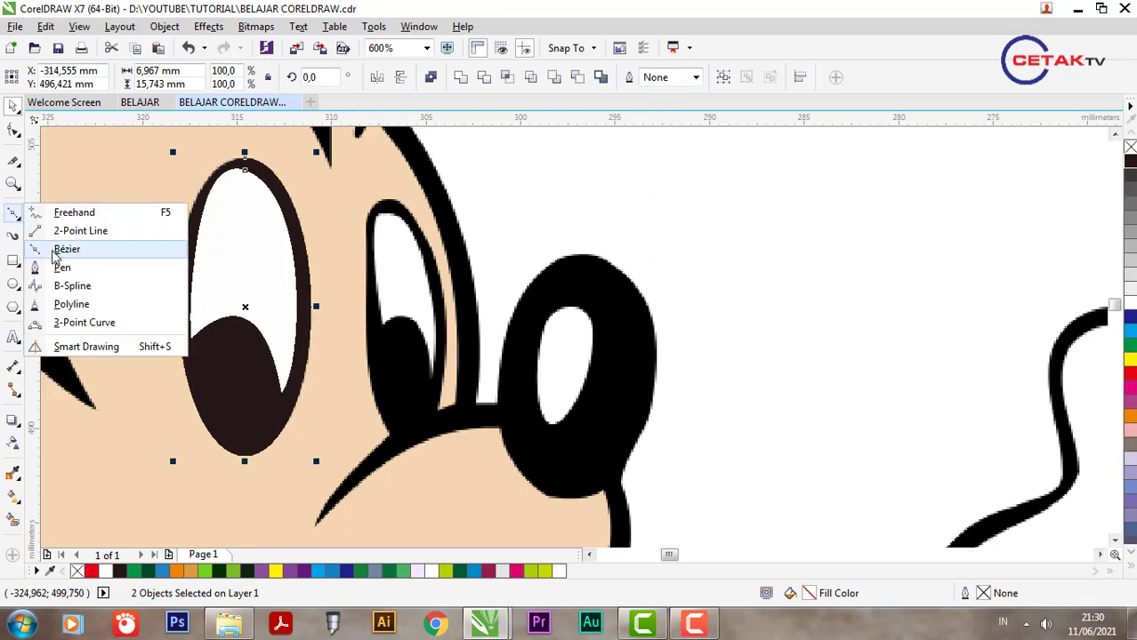
left_click(62, 268)
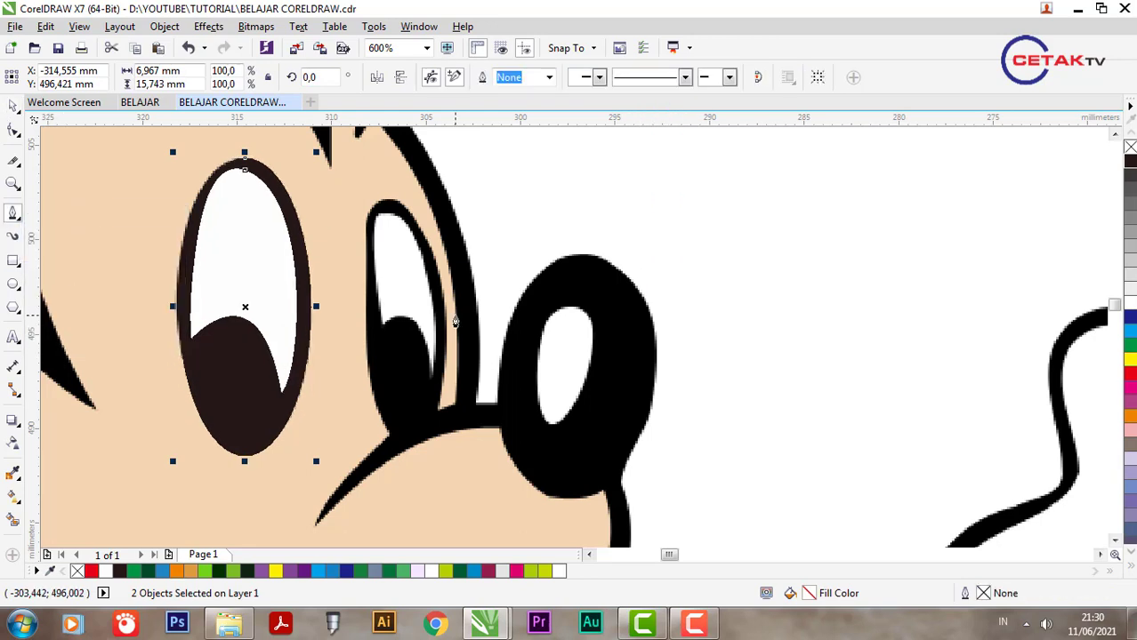
scroll(485, 304, "down", 2)
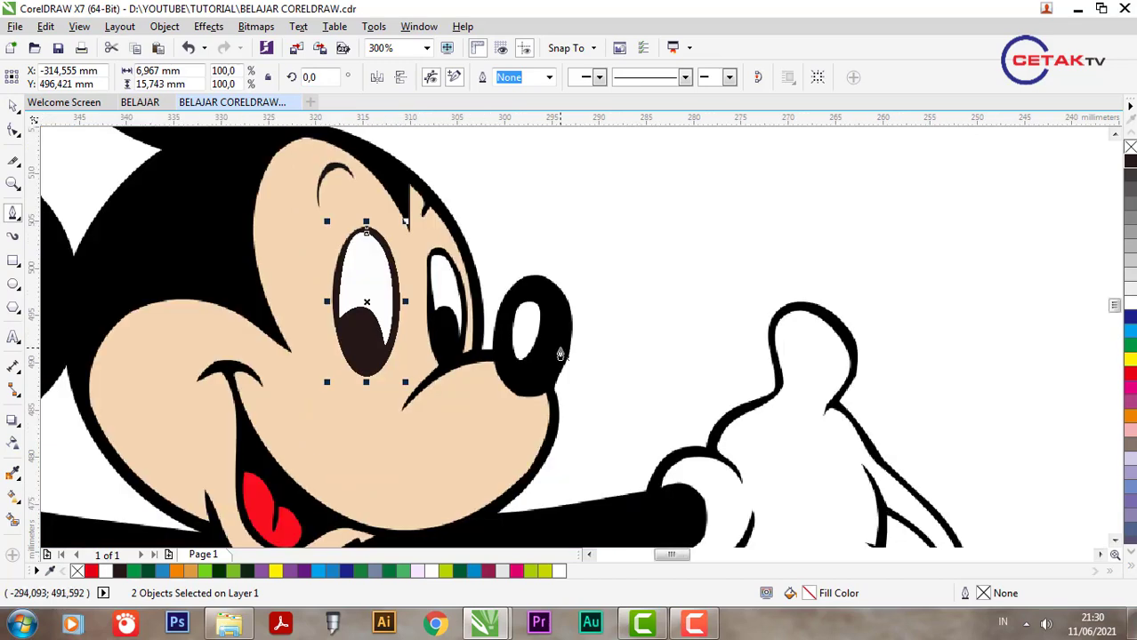
scroll(486, 220, "up", 2)
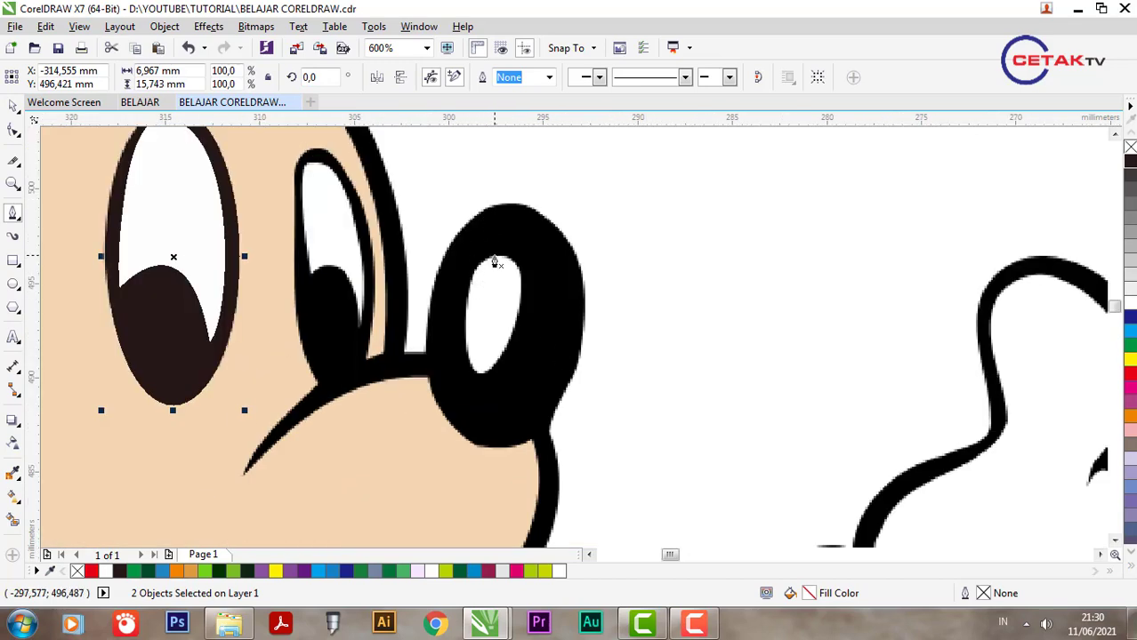
left_click(494, 259)
left_click_drag(464, 324, 469, 380)
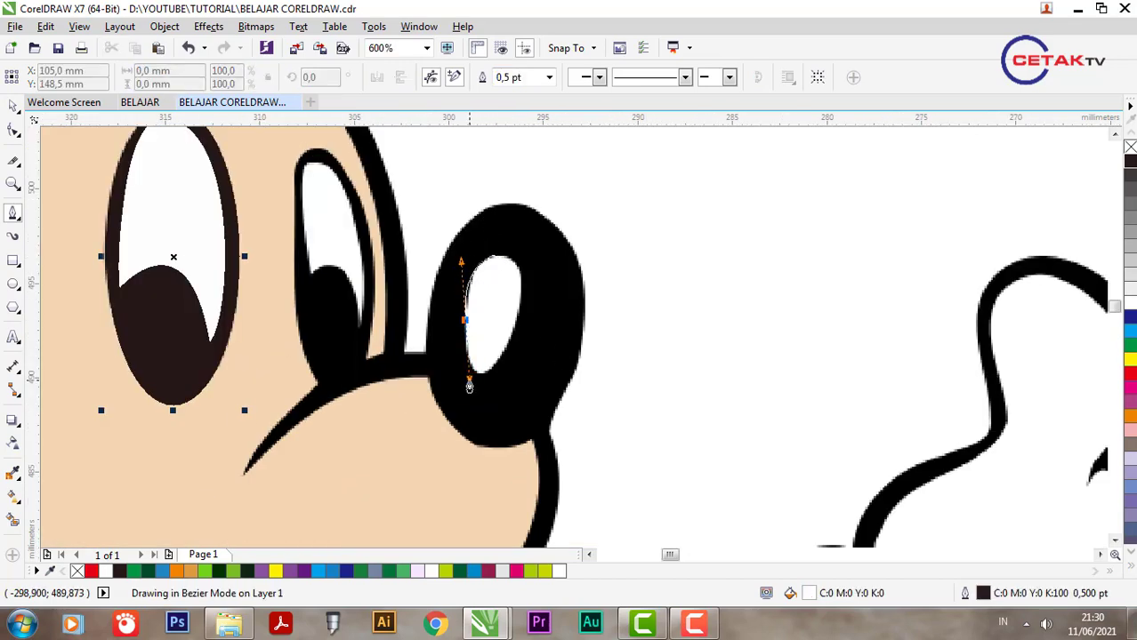
double_click(463, 326)
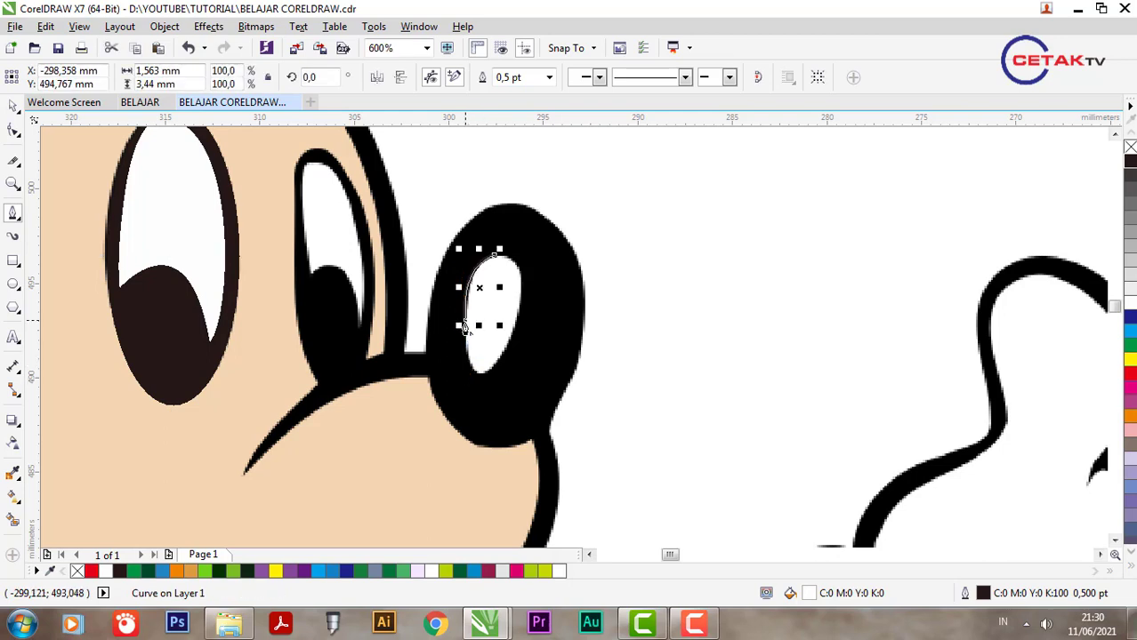
key("ctrl+z")
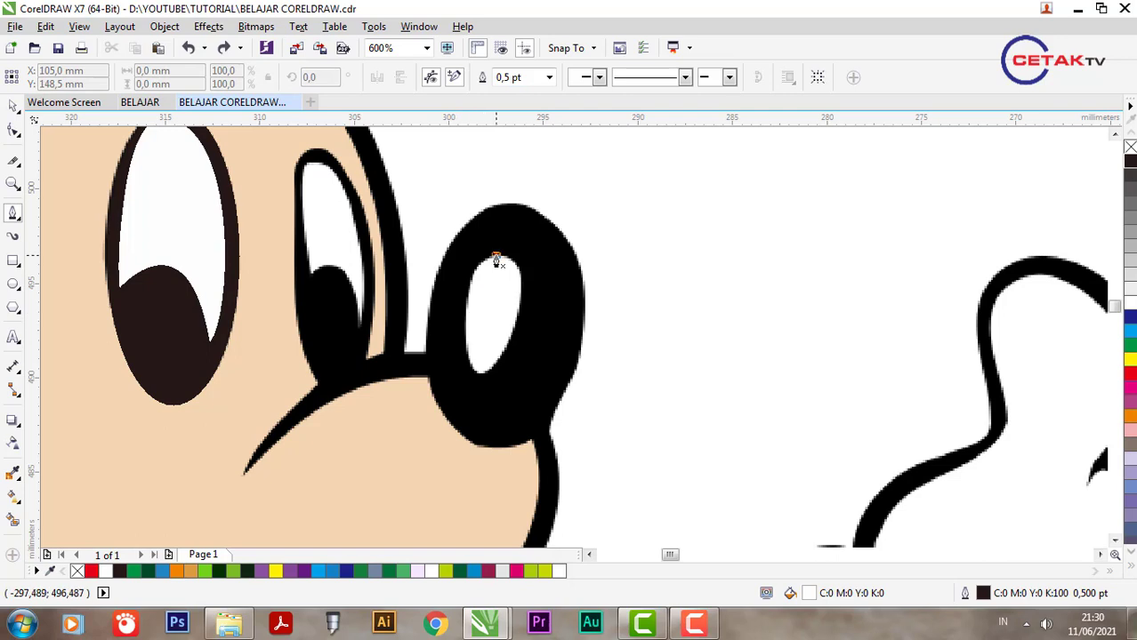
Trace the nose's white highlight with the Pen tool as a closed four-node curve about 3.1 mm wide and 6.33 mm high.
left_click_drag(465, 329, 467, 386)
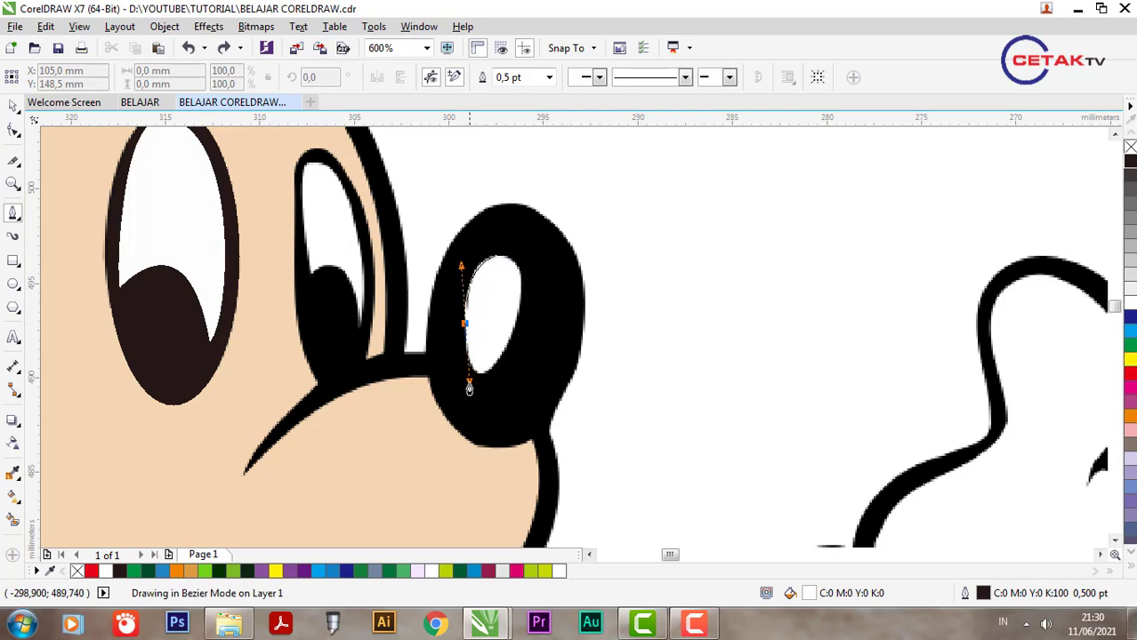
double_click(459, 329)
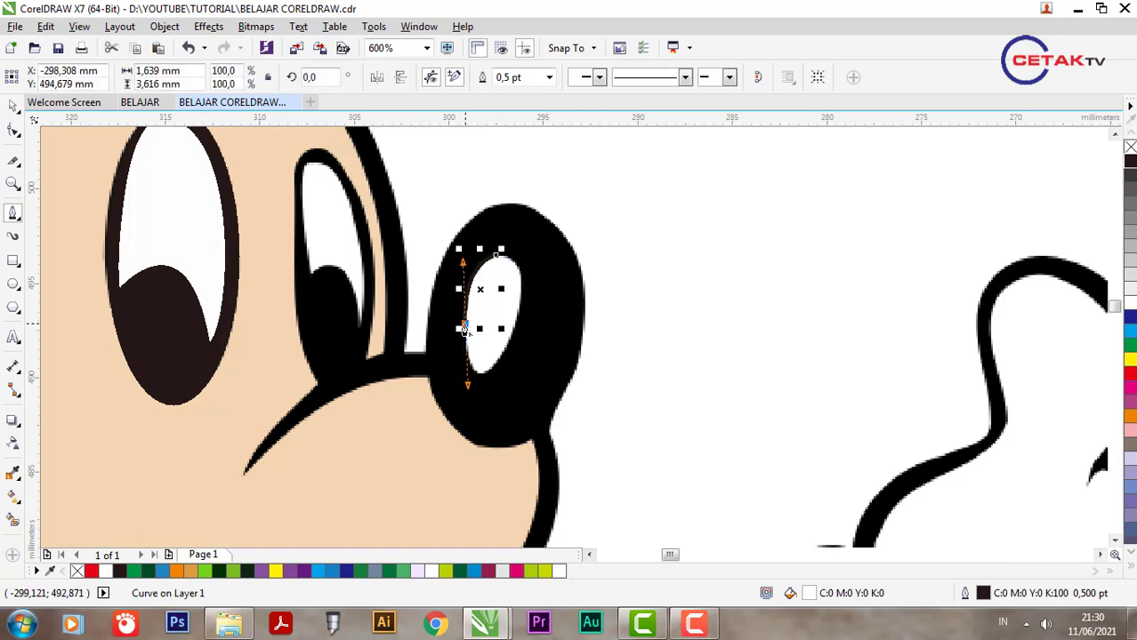
left_click_drag(493, 371, 521, 344)
double_click(493, 372)
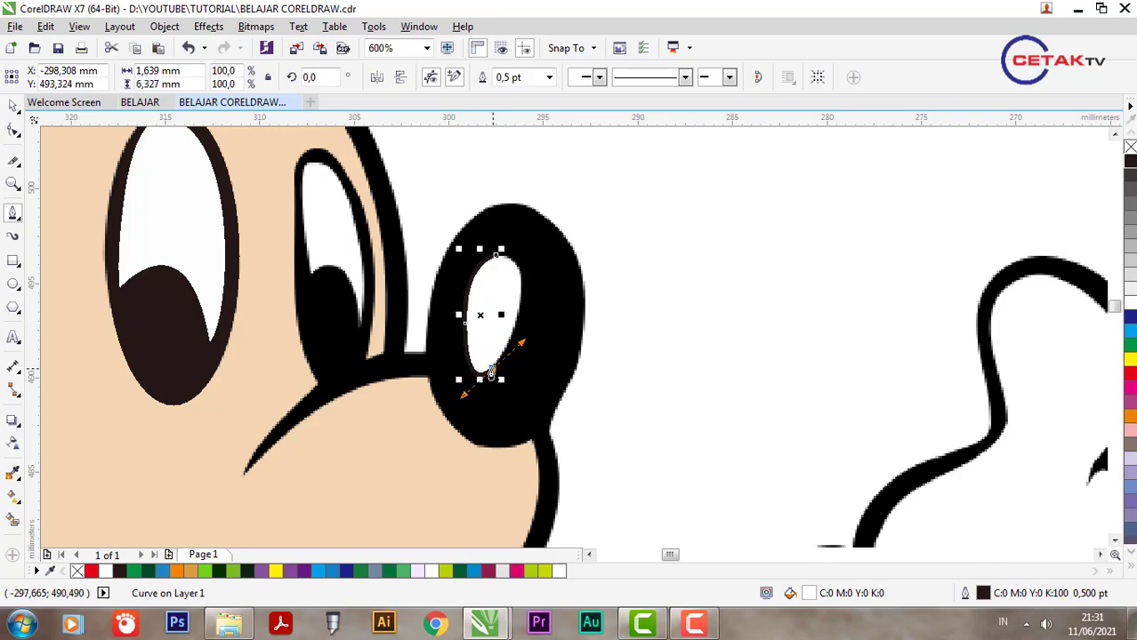
mouse_move(523, 286)
left_mouse_down()
mouse_move(520, 304)
mouse_move(519, 282)
mouse_move(523, 294)
left_mouse_up()
left_click_drag(497, 255, 519, 257)
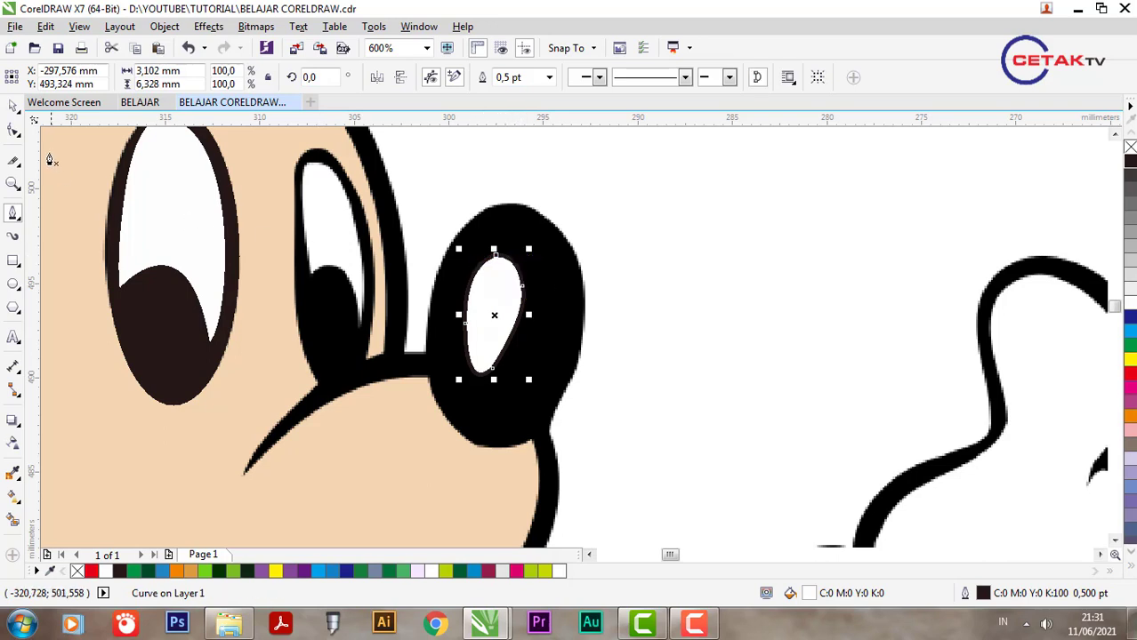
Refine the highlight curve with the Shape tool, reducing it to three nodes that follow the white area.
left_click(13, 130)
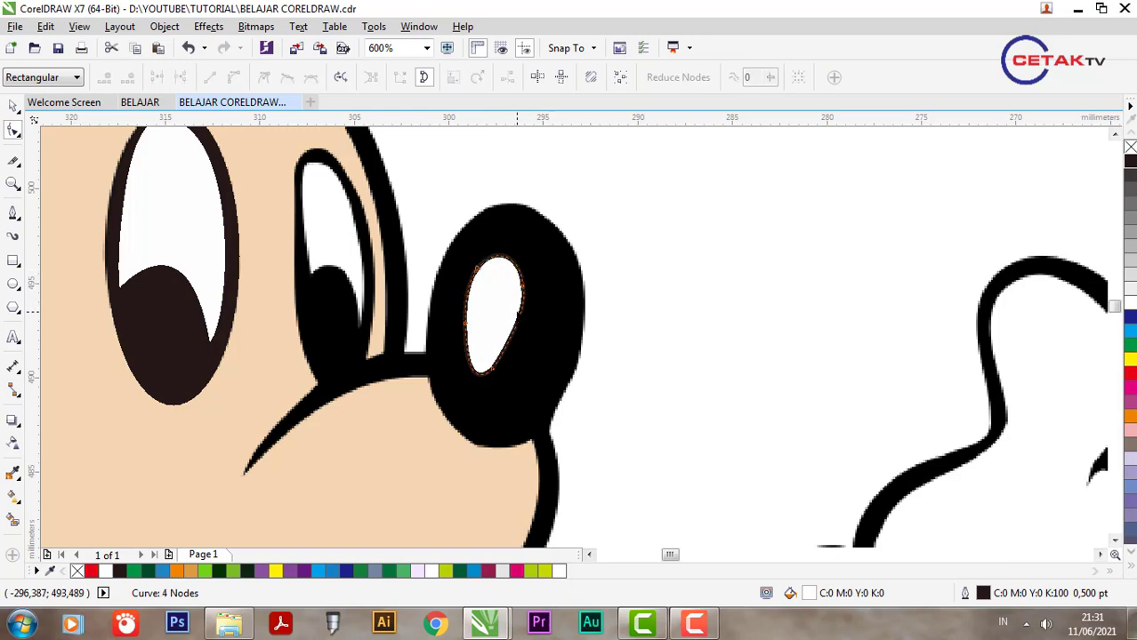
left_click_drag(549, 275, 488, 365)
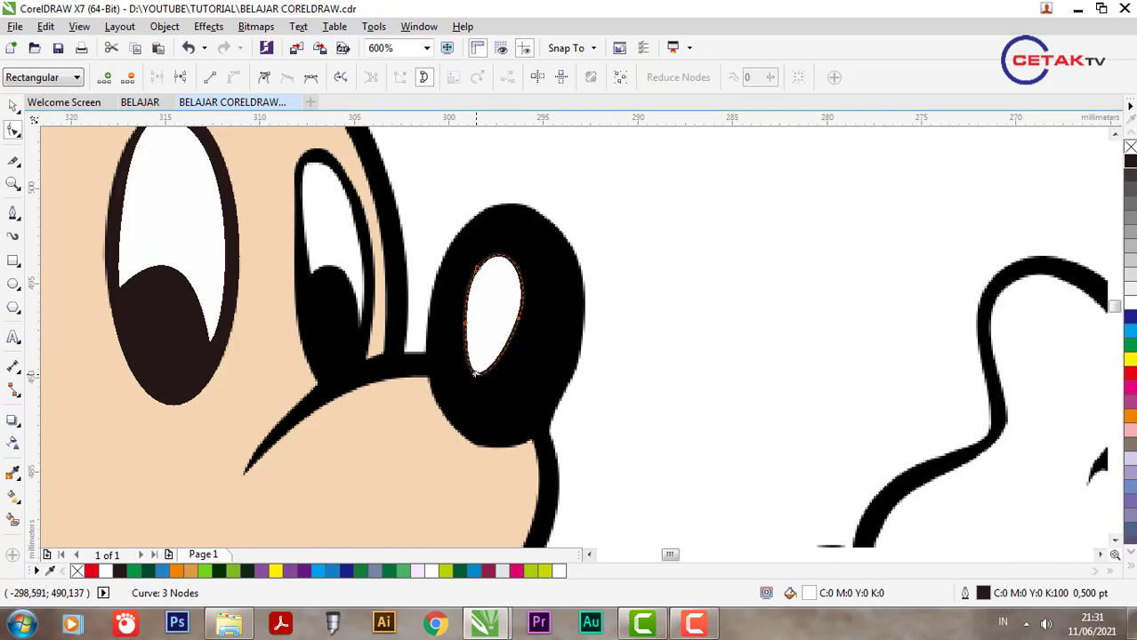
left_click_drag(487, 383, 474, 319)
key("Delete")
Draw an ellipse about 7.5 mm wide and 13 mm high over the black nose.
left_click(14, 284)
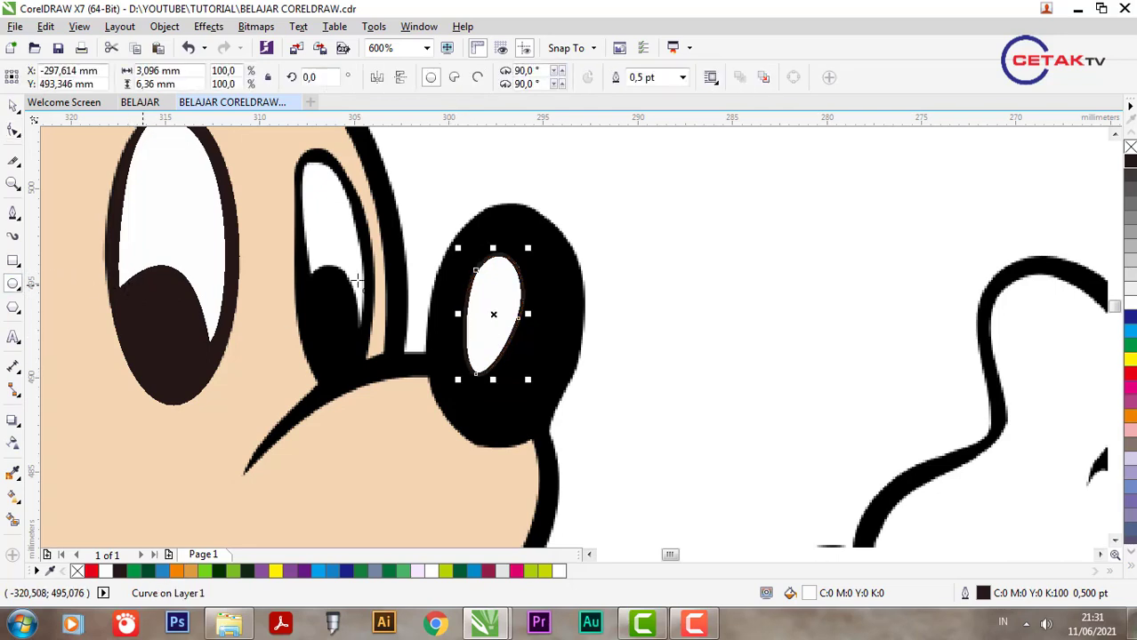
mouse_move(450, 197)
left_mouse_down()
mouse_move(553, 436)
mouse_move(574, 457)
mouse_move(590, 449)
left_mouse_up()
left_click(14, 107)
Rotate the nose ellipse to about 352 degrees, shift it onto the nose and widen it to about 8.06 mm.
left_click(548, 279)
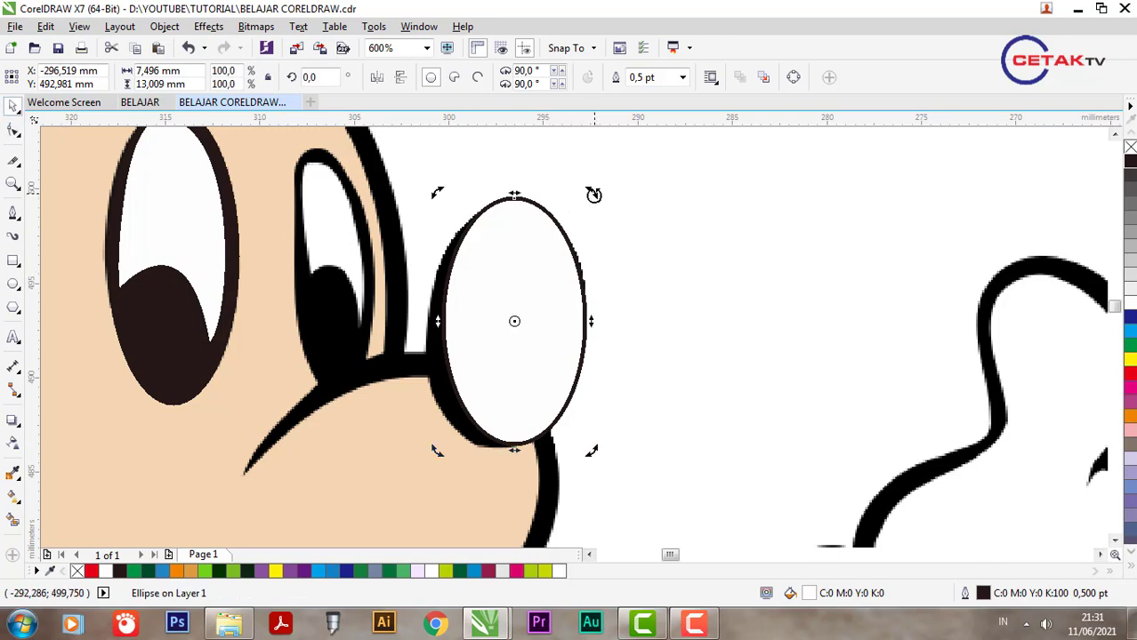
left_click_drag(593, 195, 604, 212)
left_click(545, 294)
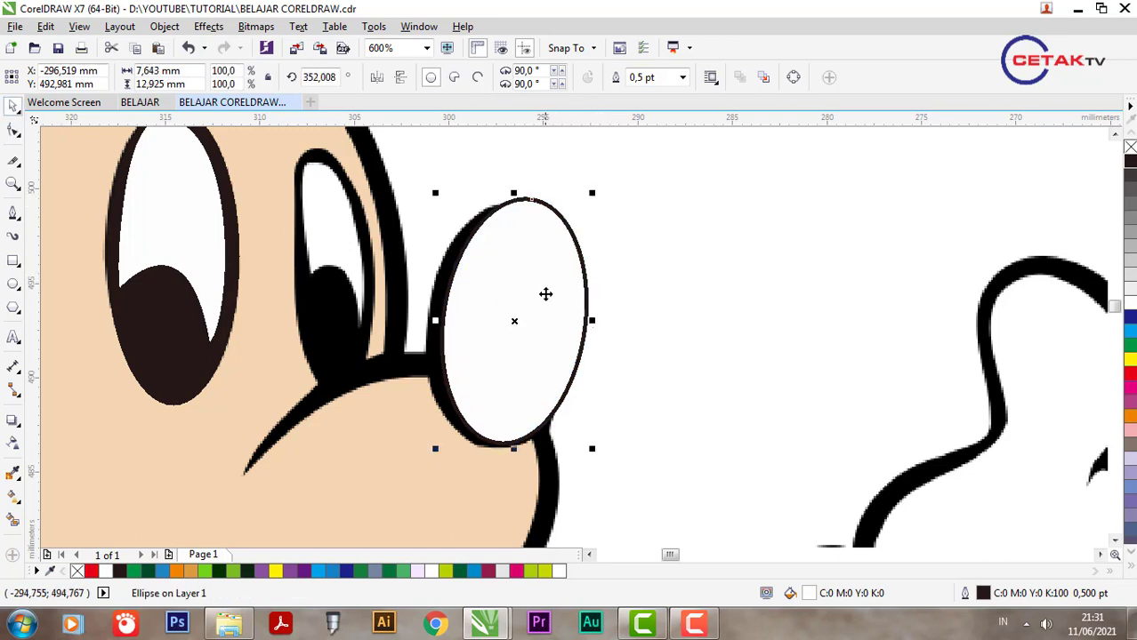
left_click_drag(545, 293, 534, 297)
left_click_drag(583, 326, 591, 325)
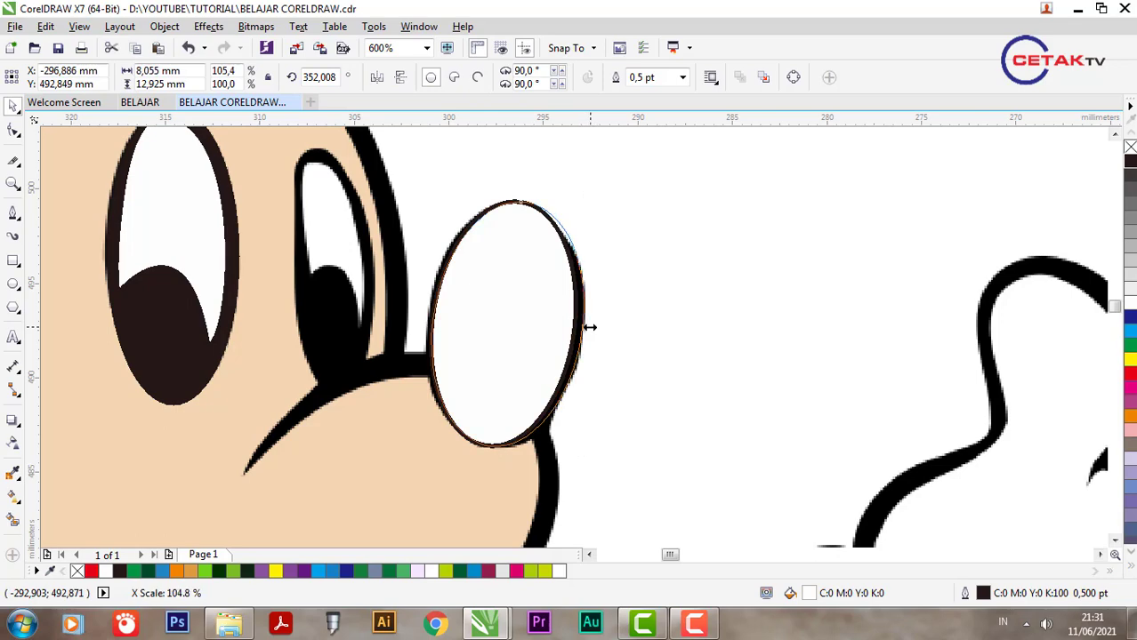
Arrange the stacking order so the highlight curve lies in front of the nose ellipse.
scroll(534, 302, "down", 3)
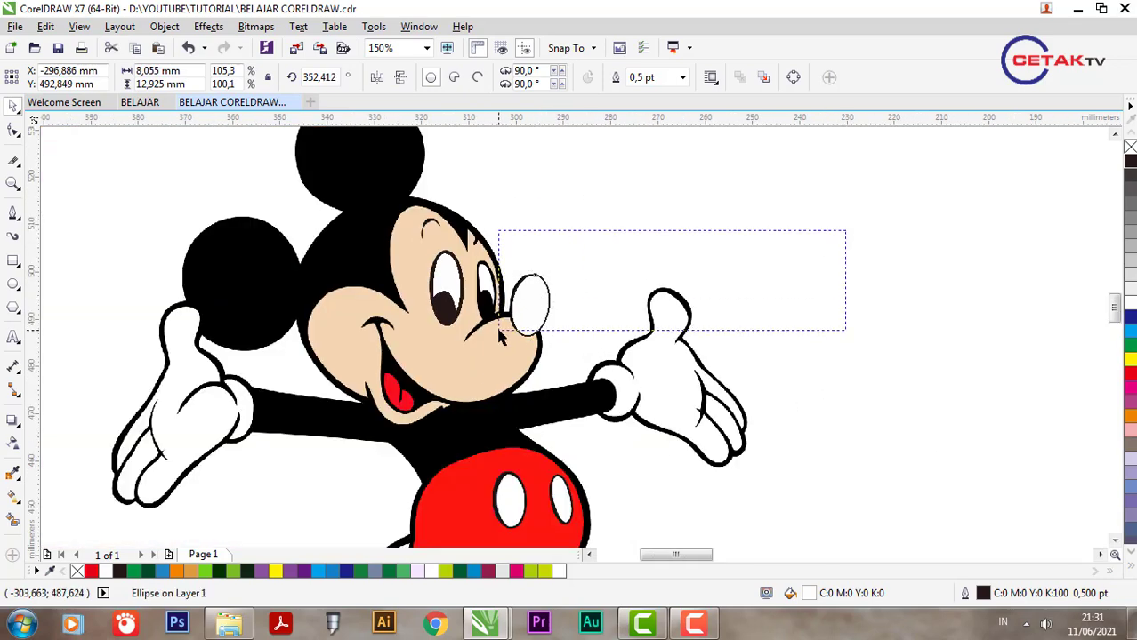
key("F5")
left_click_drag(529, 288, 527, 290)
scroll(545, 304, "up", 4)
Fill the nose ellipse with black and set the outline of both the ellipse and the highlight curve to None.
left_click(549, 287)
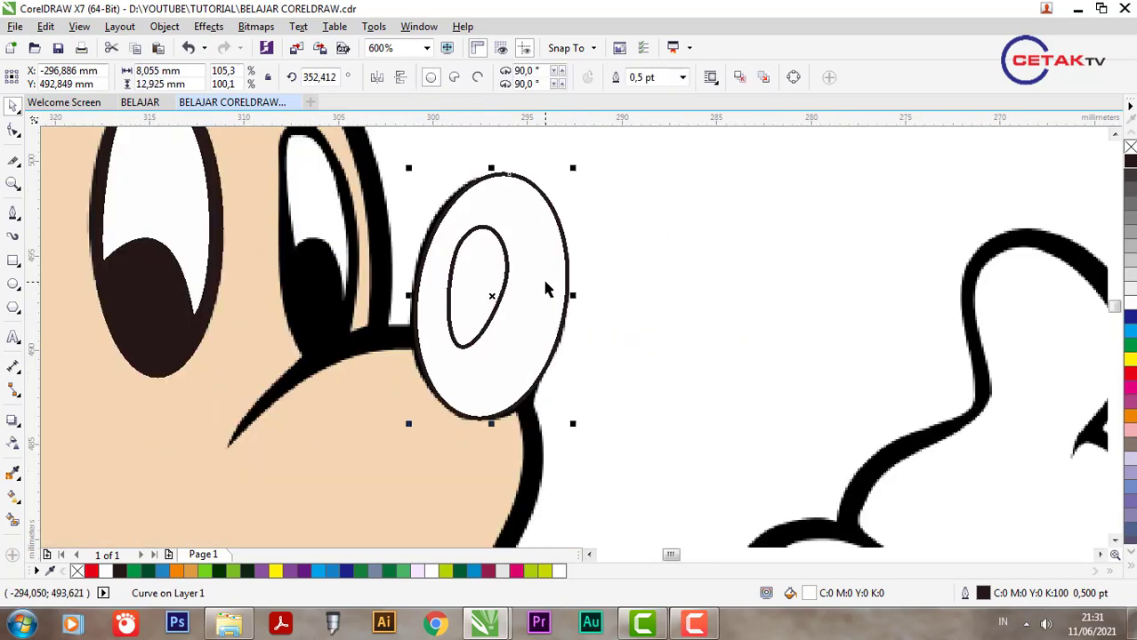
left_click(1129, 161)
left_click(495, 276, "shift")
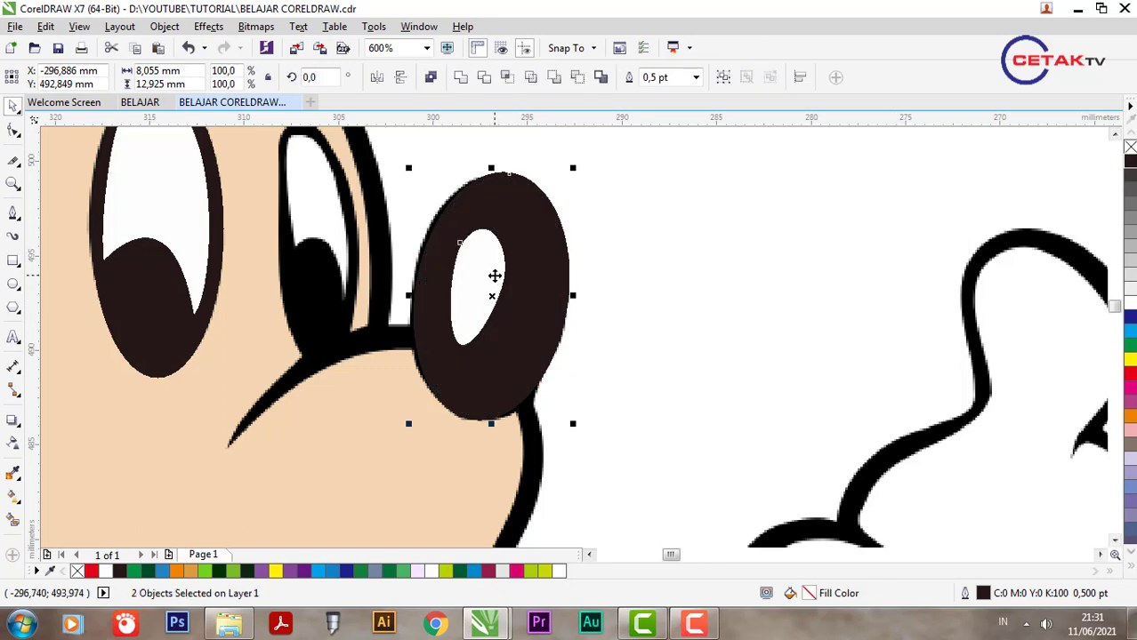
left_click(696, 78)
left_click(658, 92)
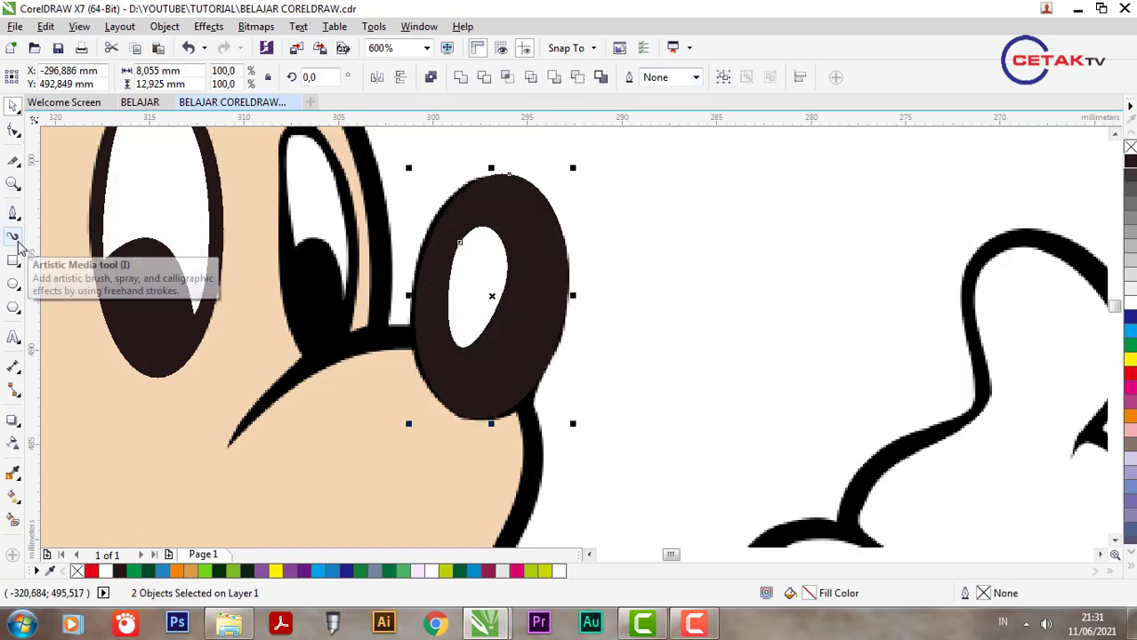
Draw a curved Artistic Media stroke about 213 mm wide and 103 mm high beside the green rope, and look through the preset strokes.
left_click(14, 237)
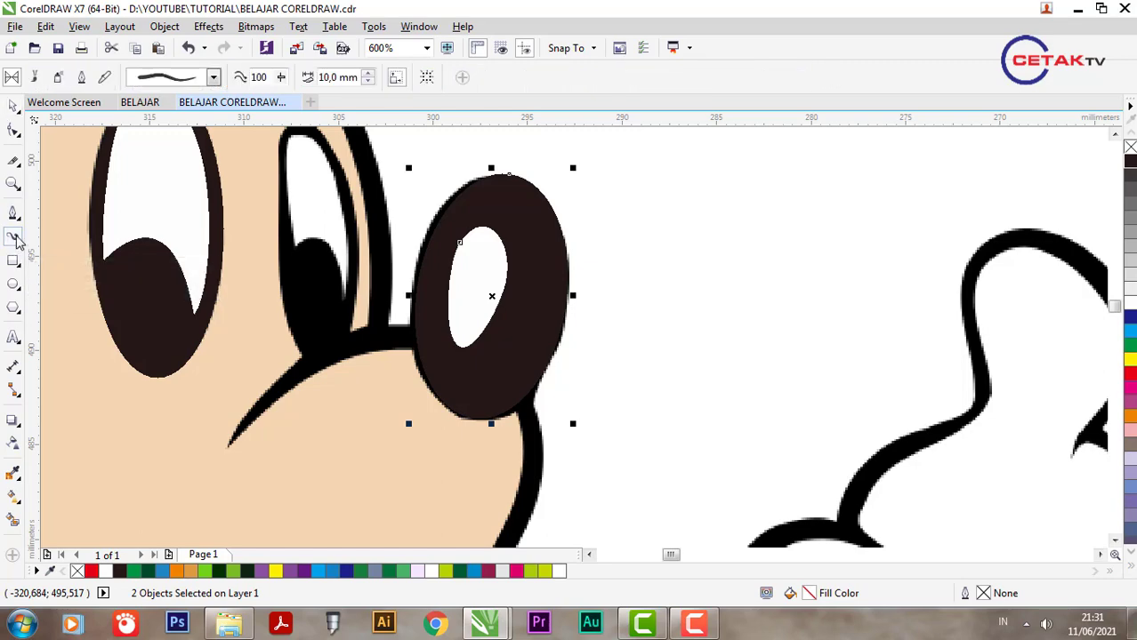
scroll(431, 363, "down", 3)
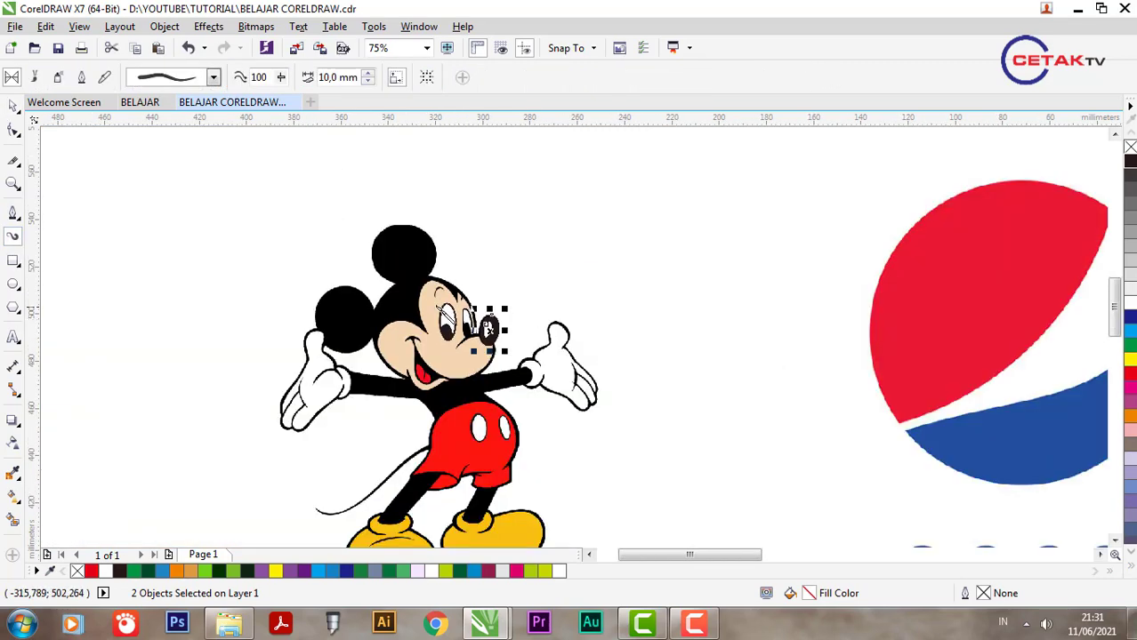
scroll(445, 307, "up", 1)
scroll(495, 381, "down", 3)
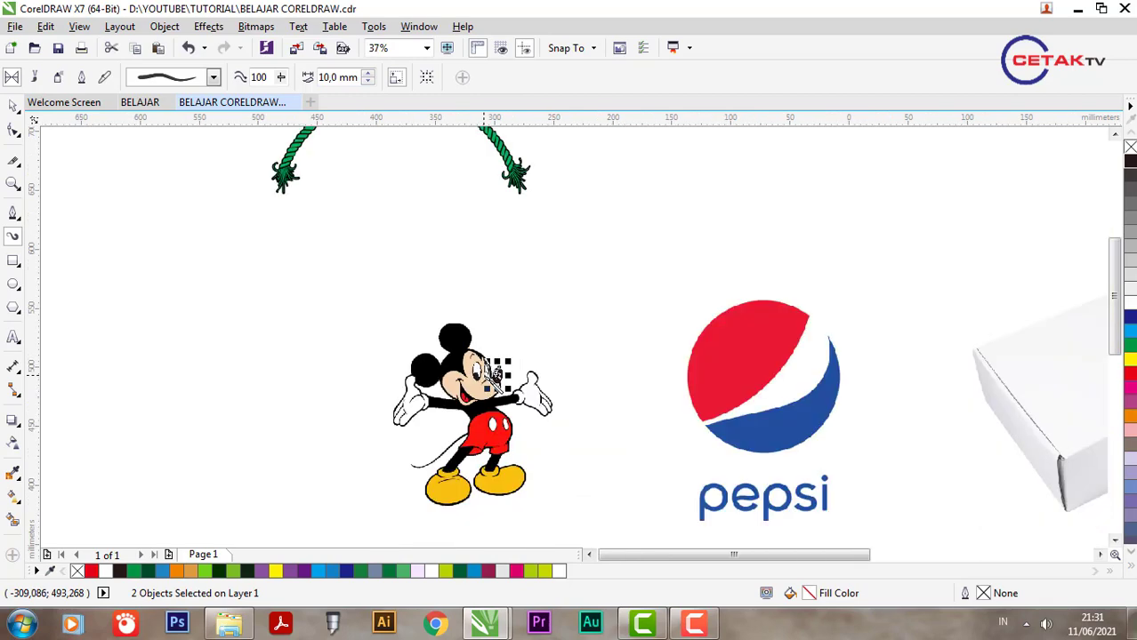
scroll(444, 260, "up", 2)
scroll(444, 231, "down", 1)
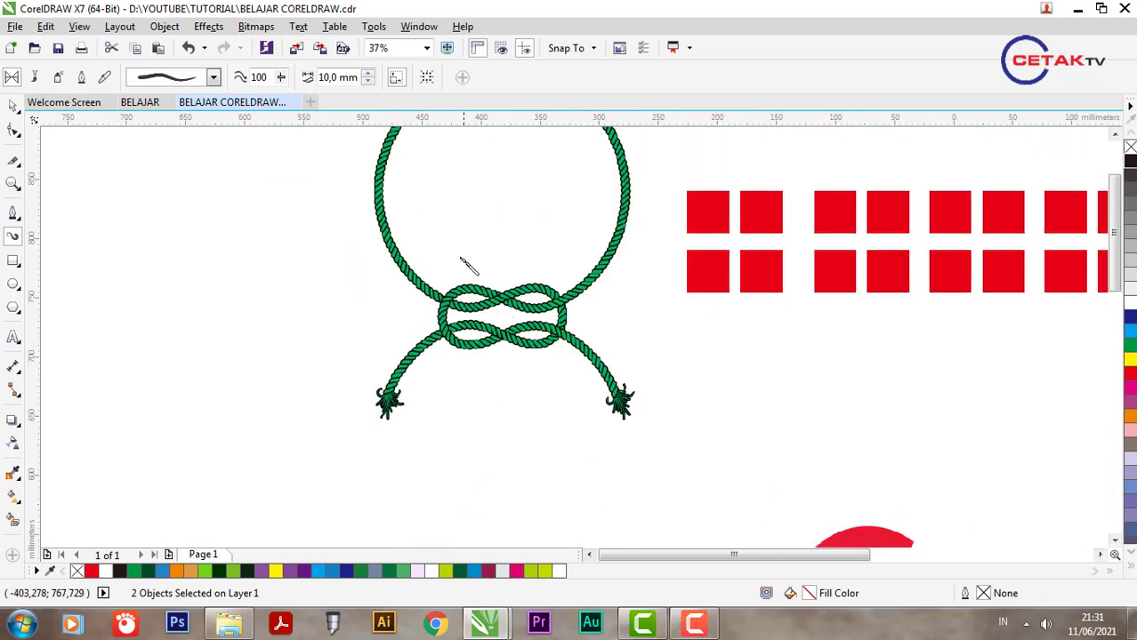
mouse_move(91, 250)
left_mouse_down()
mouse_move(256, 270)
mouse_move(283, 354)
mouse_move(338, 345)
left_mouse_up()
left_click(215, 78)
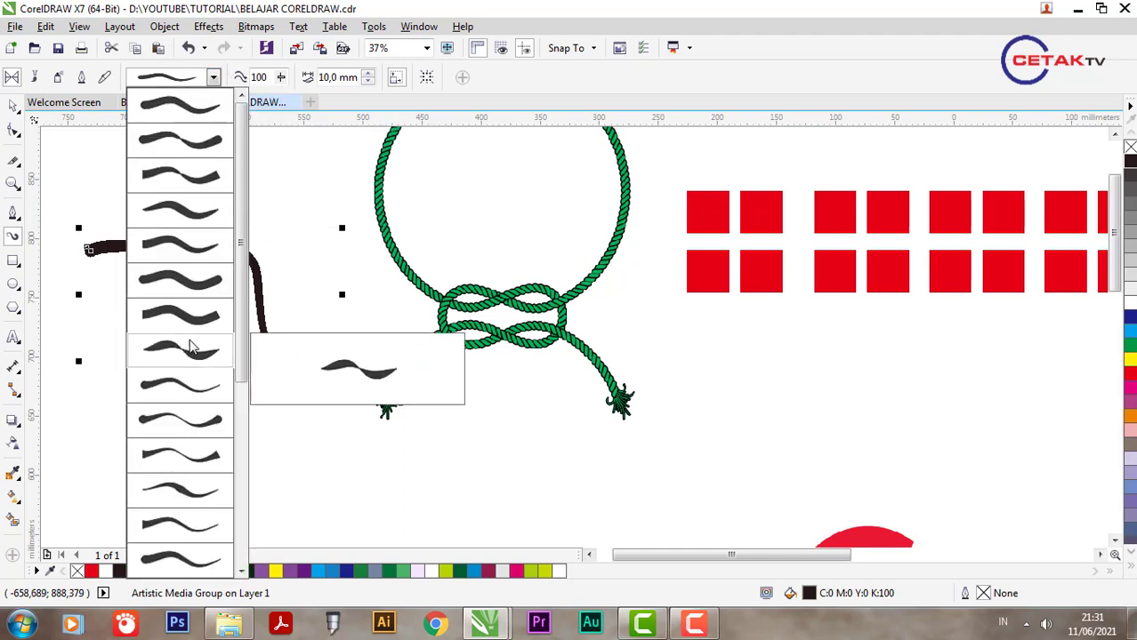
left_click_drag(246, 307, 256, 487)
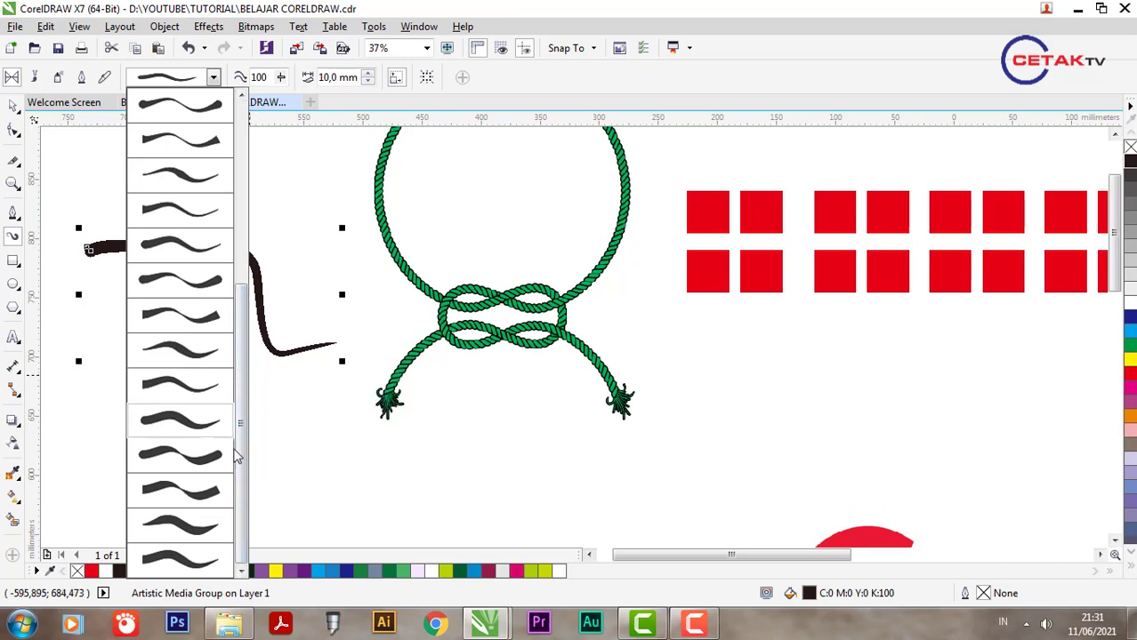
left_click_drag(242, 440, 237, 327)
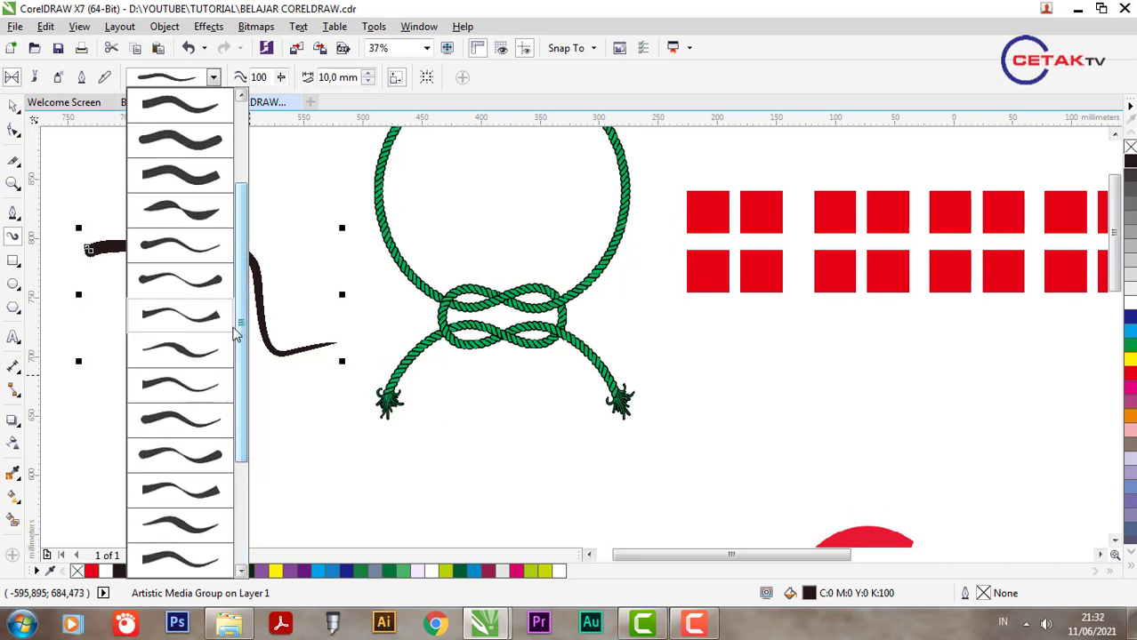
left_click(180, 258)
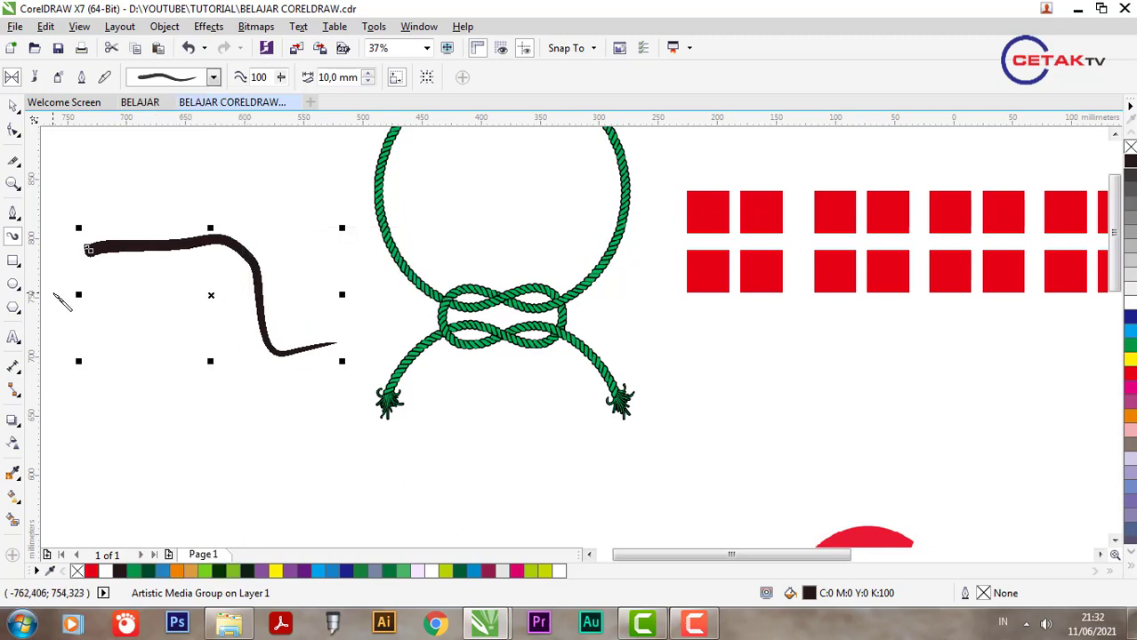
Draw a rectangle 185 mm wide and 255 mm high inside the page.
left_click(22, 274)
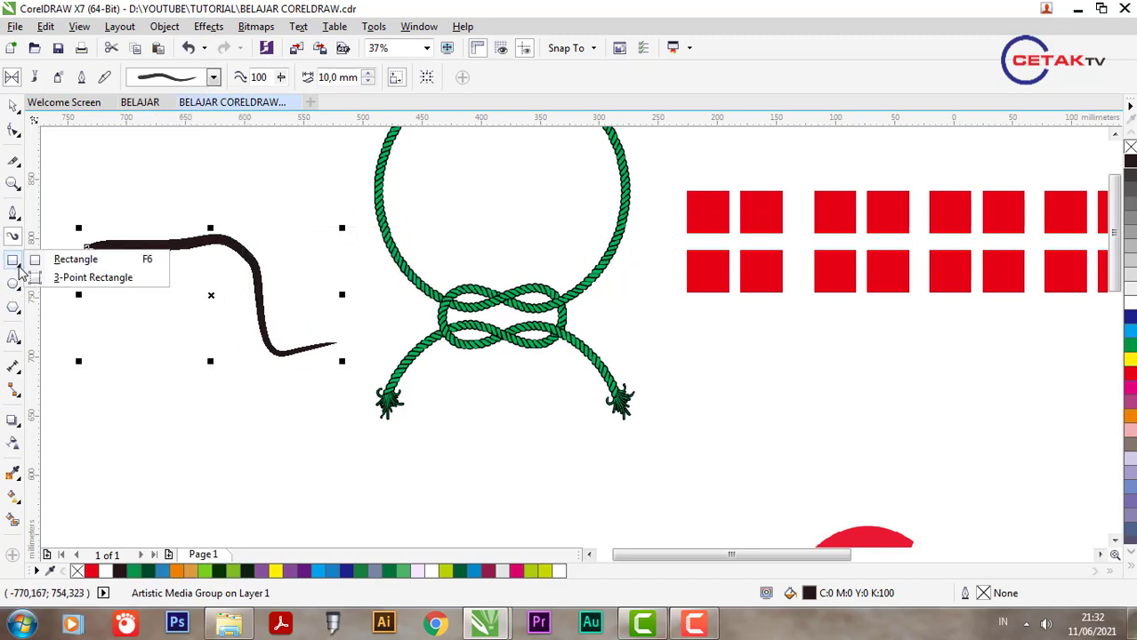
left_click(49, 257)
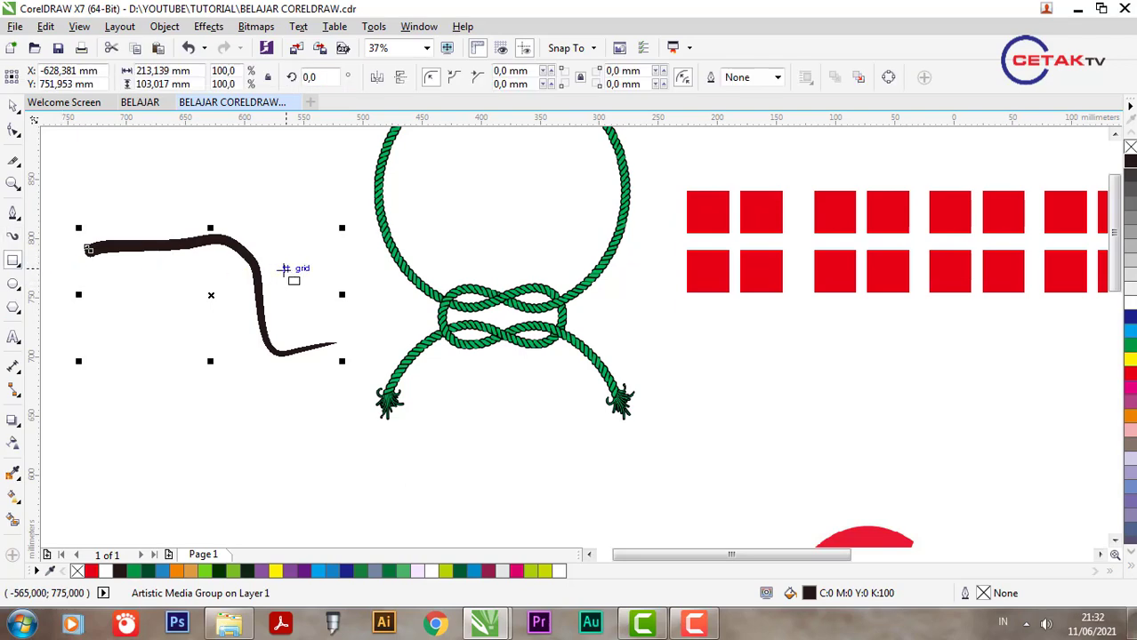
scroll(291, 269, "down", 10)
scroll(393, 390, "up", 8)
scroll(376, 347, "down", 2)
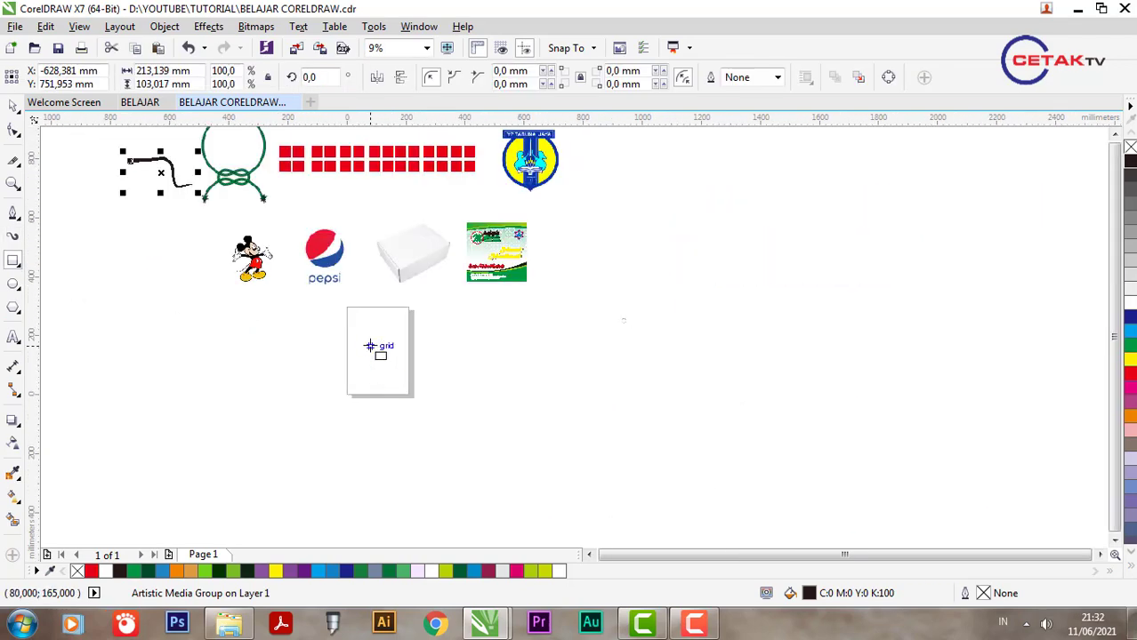
scroll(370, 335, "up", 2)
scroll(374, 350, "up", 2)
scroll(378, 356, "down", 2)
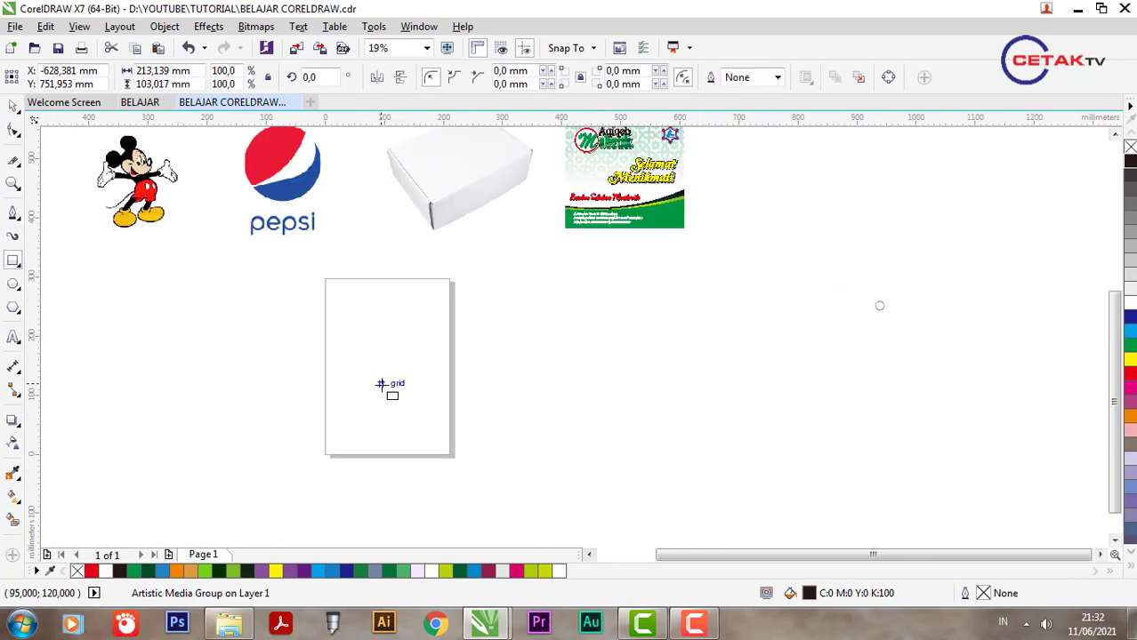
scroll(345, 340, "up", 2)
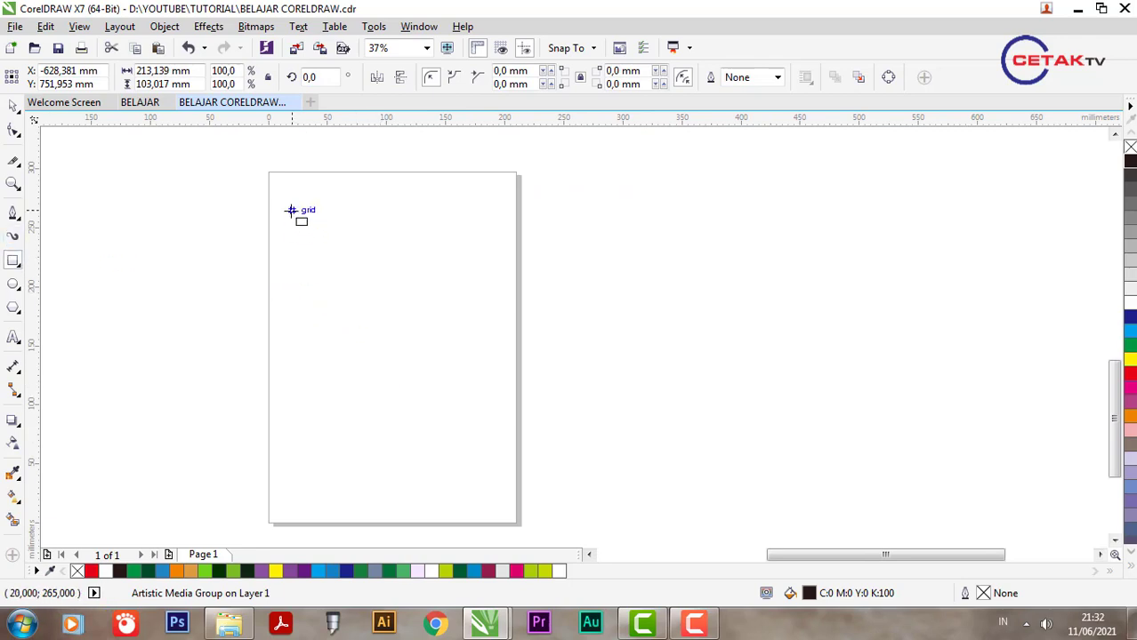
left_click_drag(286, 204, 504, 504)
left_click(13, 106)
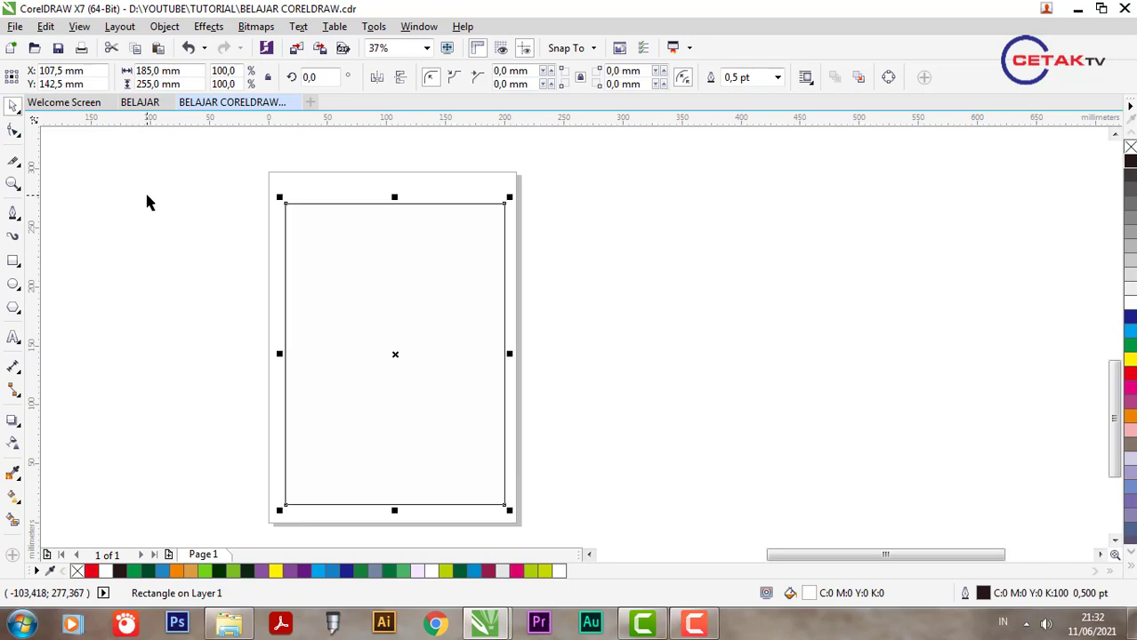
Change the document's measurement units from millimetres to centimetres.
left_click(432, 153)
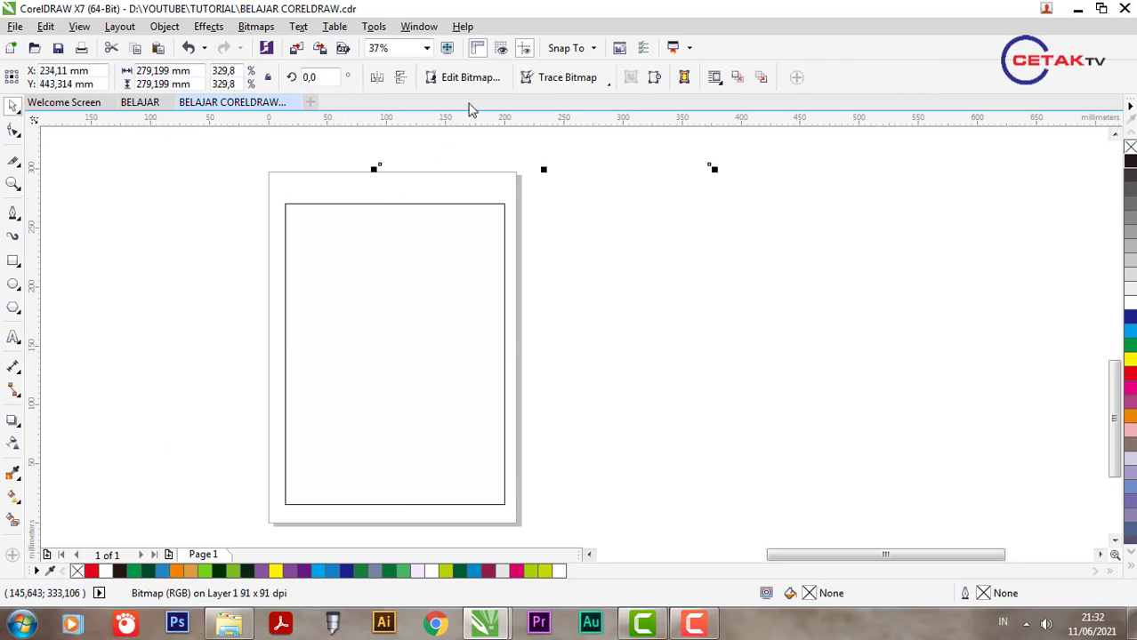
left_click(191, 198)
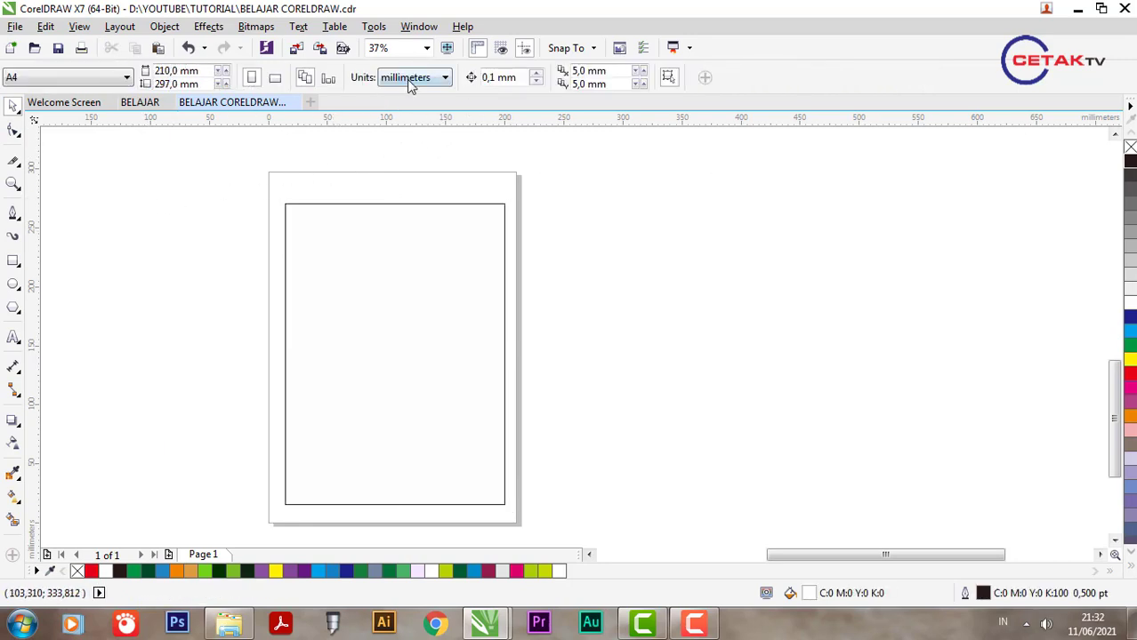
left_click(411, 77)
left_click(402, 256)
Resize the rectangle on the page to 21 cm wide and 29.7 cm high.
left_click(356, 267)
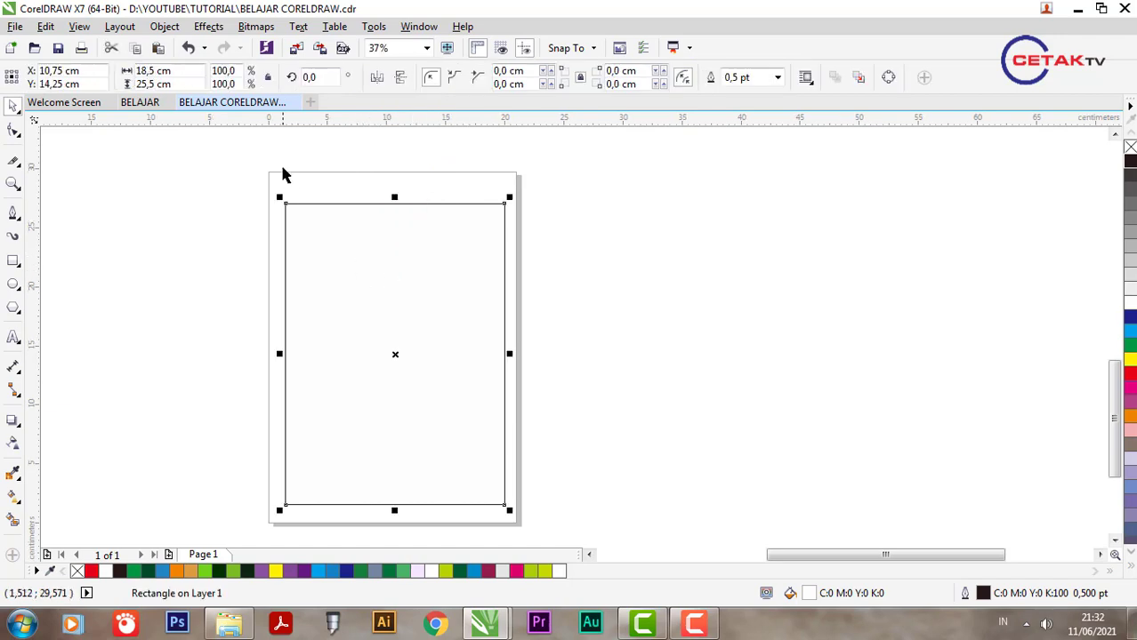
left_click(185, 71)
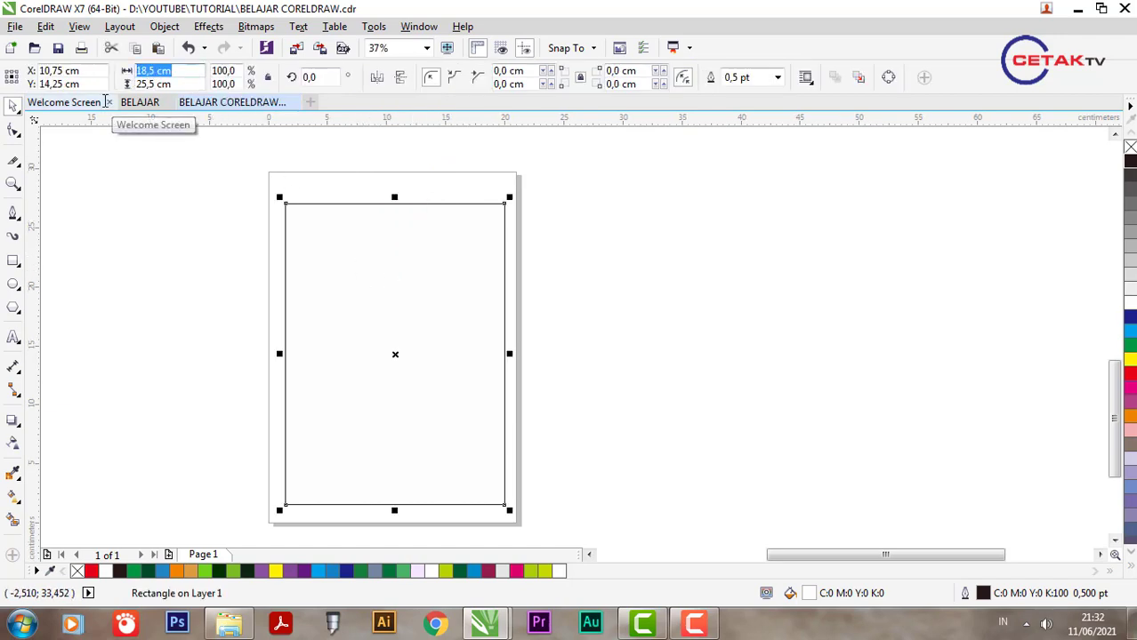
type("21")
key("Return")
key("Tab")
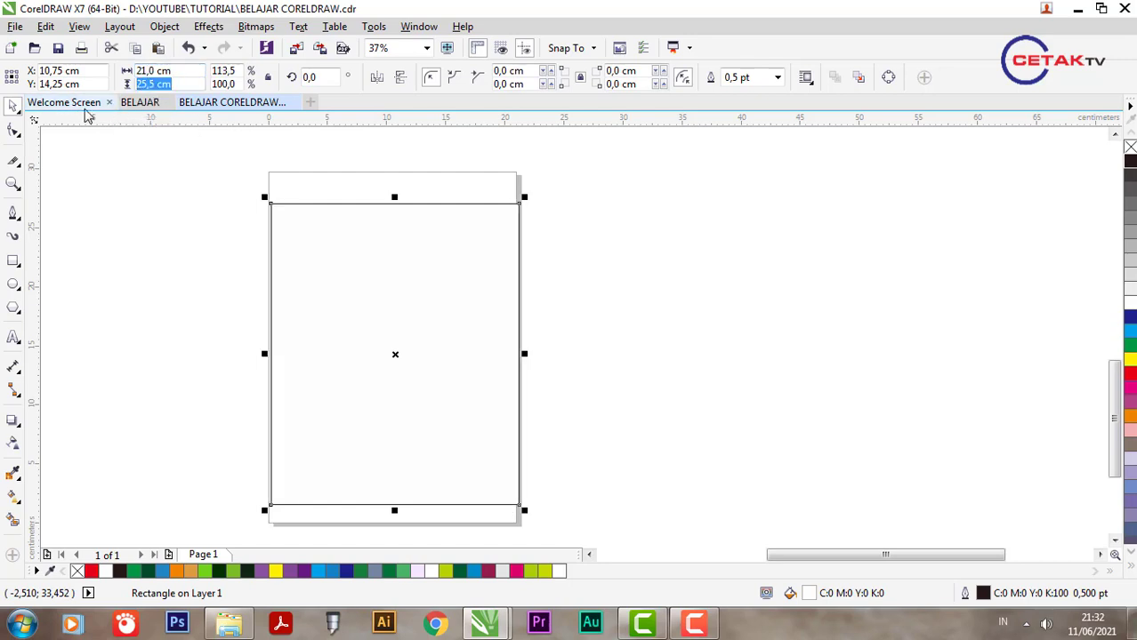
type("29")
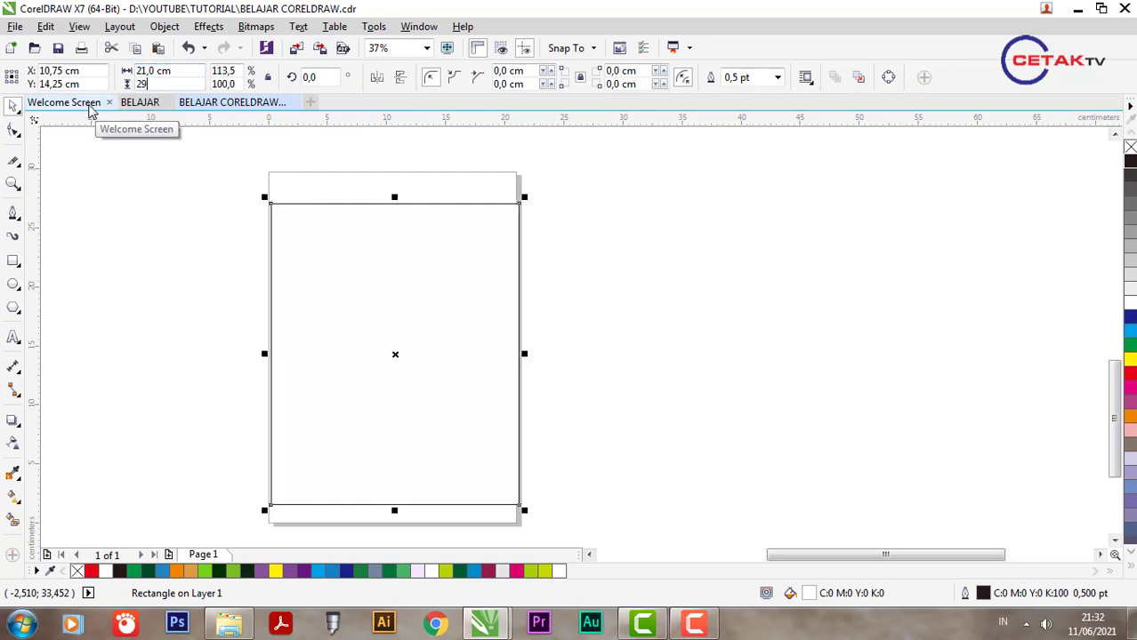
type(",7")
key("Return")
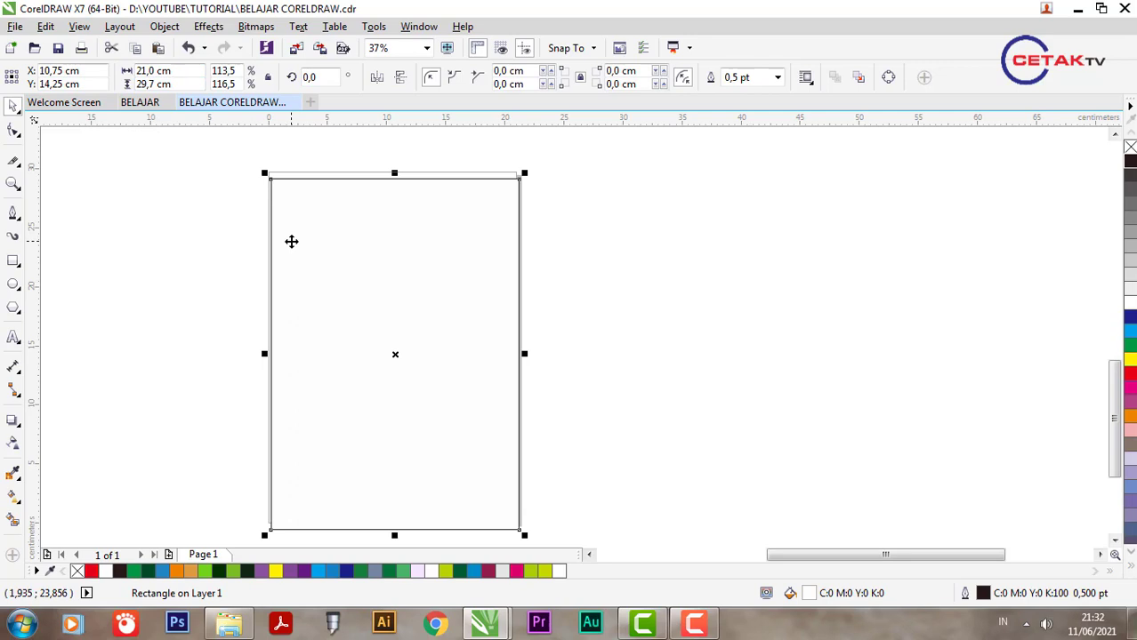
Center the resized rectangle on the page so it matches the page edges.
key("p")
left_click(542, 318)
left_click(267, 311)
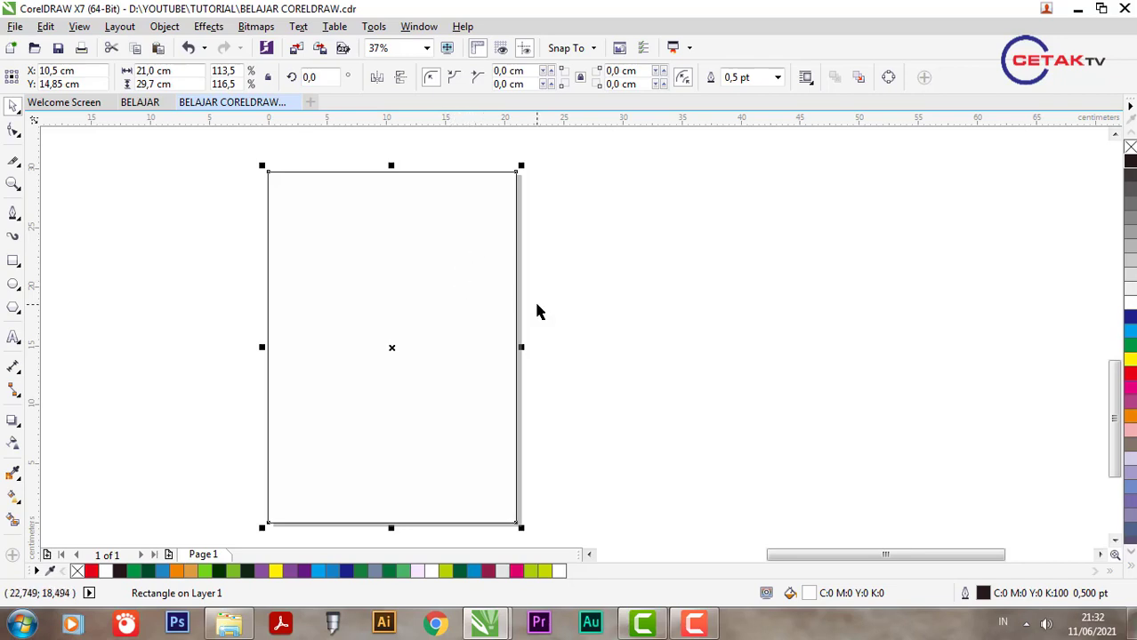
Draw a five-sided polygon about 15.7 cm wide and 14.9 cm high to the right of the page.
left_click(15, 310)
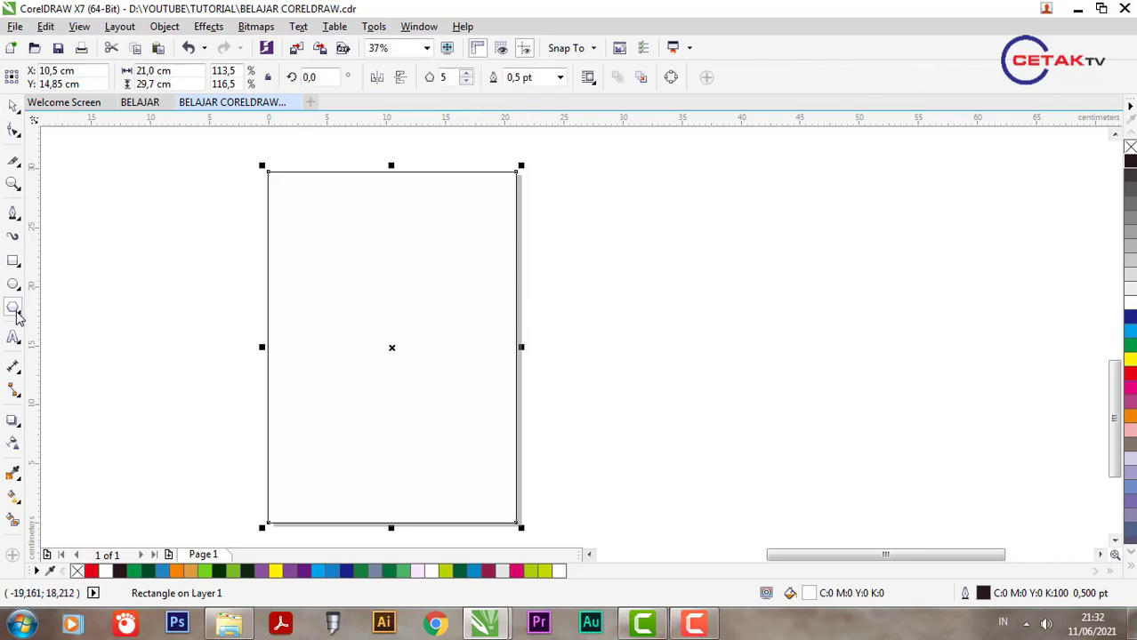
left_click(21, 320)
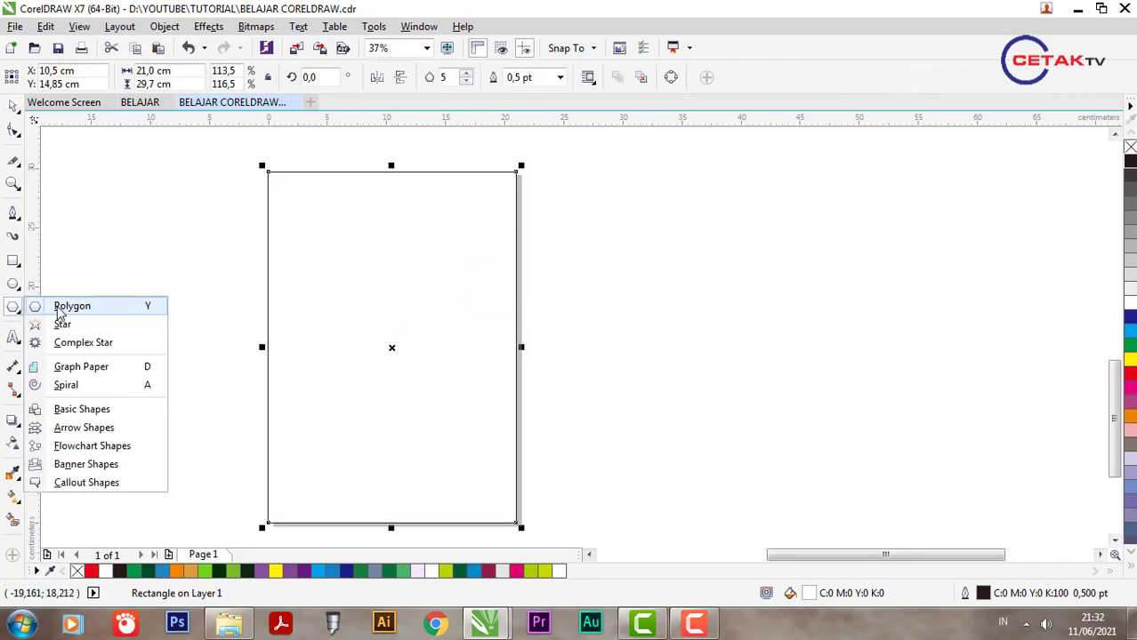
left_click(56, 304)
left_click_drag(579, 233, 690, 425)
left_click(14, 107)
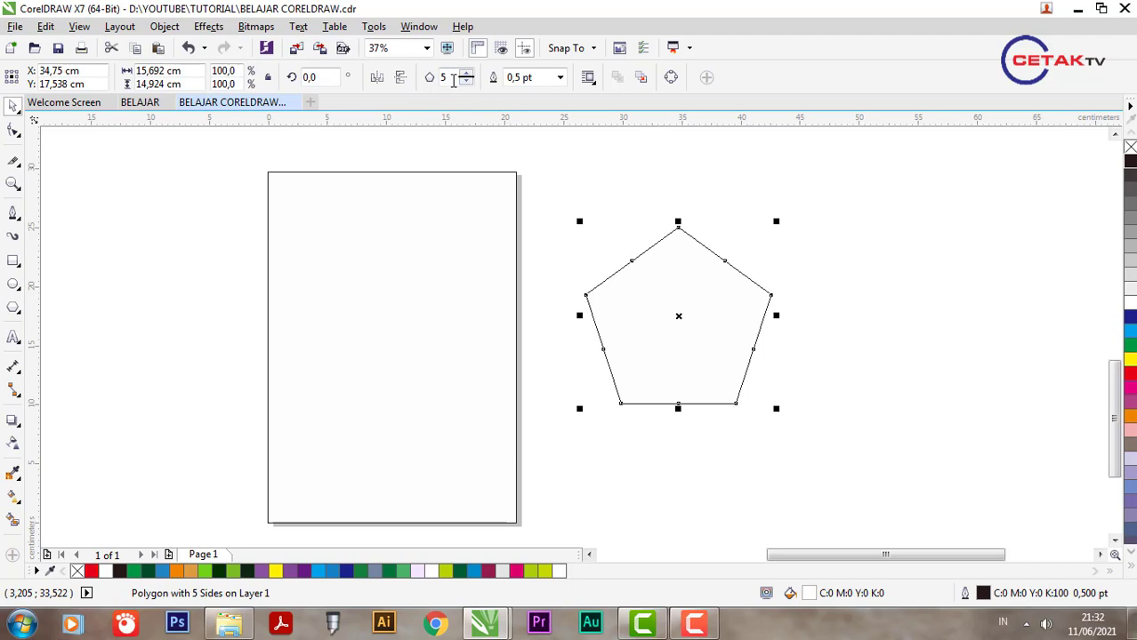
Try the polygon with 10 sides and with 56 sides.
double_click(445, 78)
type("10")
key("Return")
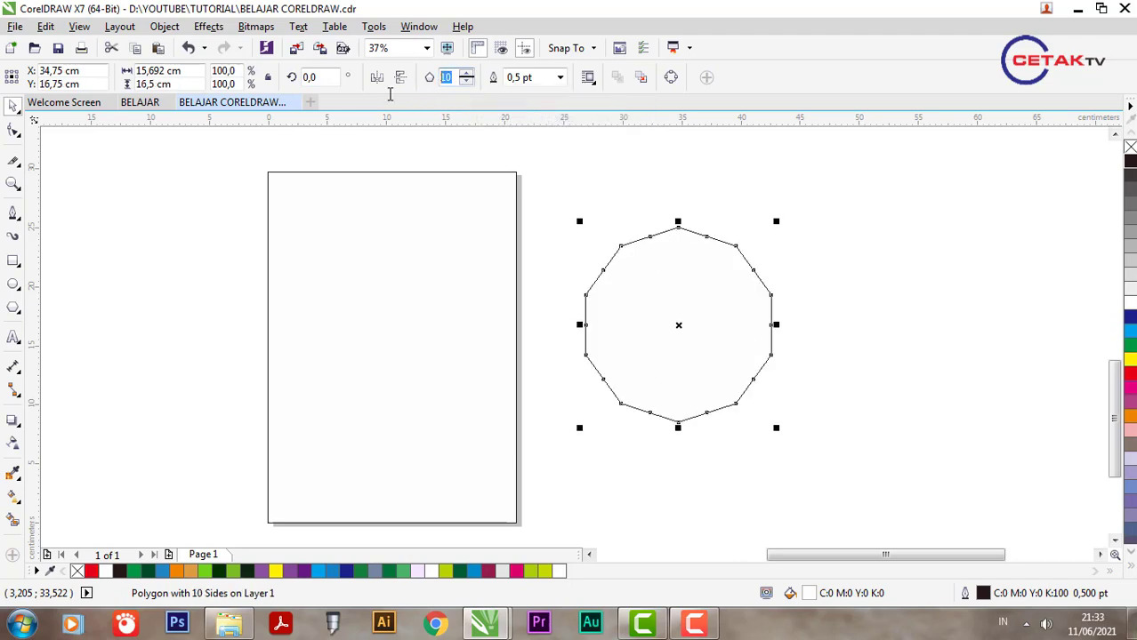
type("2")
key("Return")
key("ctrl+z")
key("Return")
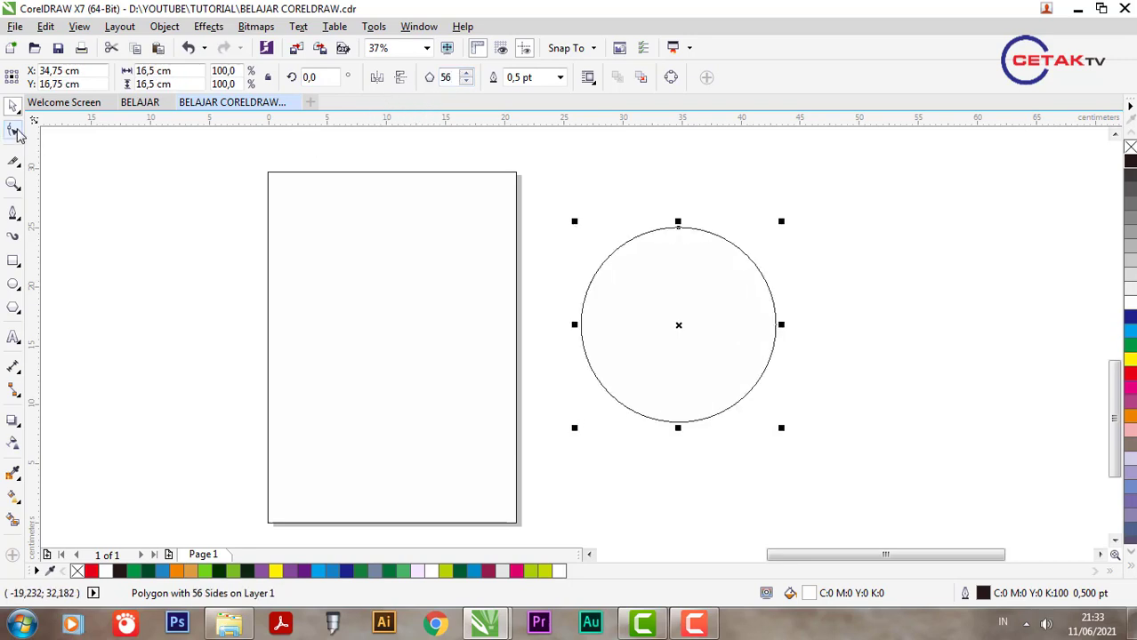
left_click(11, 130)
left_click(12, 105)
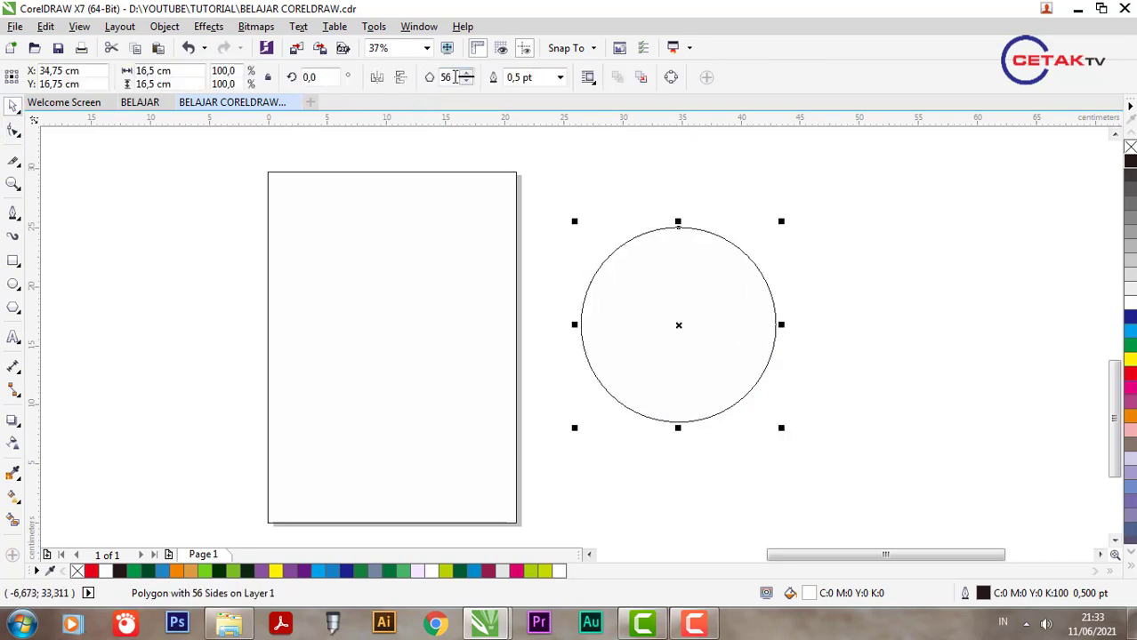
Set the polygon to 5 sides and pull the midpoint node of its upper-left edge inward to form a five-pointed star.
double_click(448, 76)
type("5")
key("Return")
left_click(12, 130)
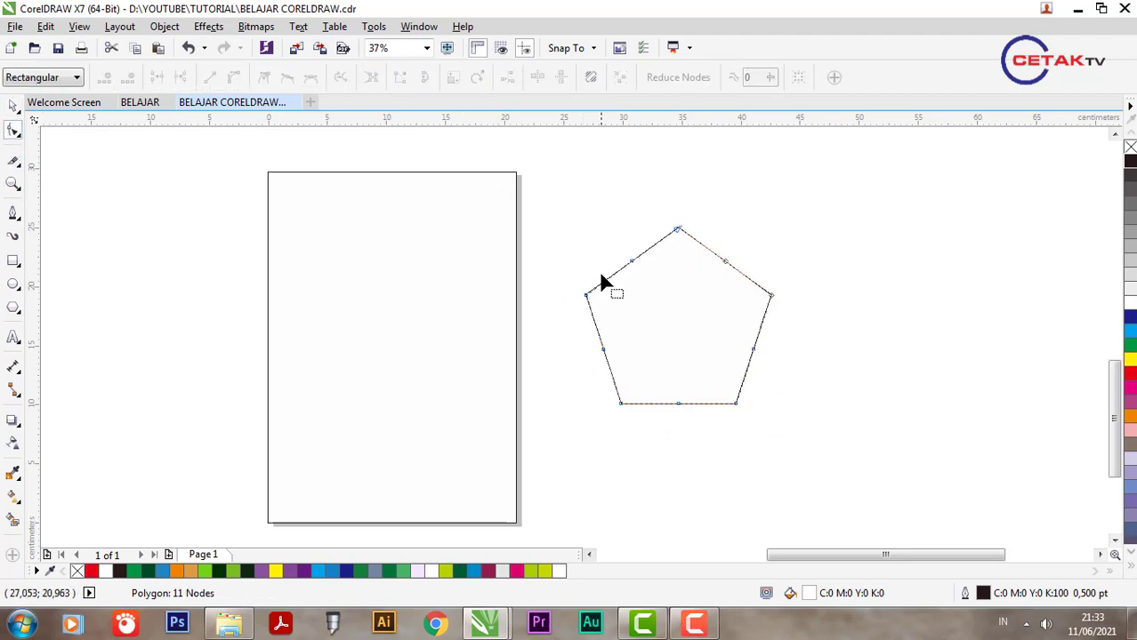
left_click_drag(631, 264, 656, 294)
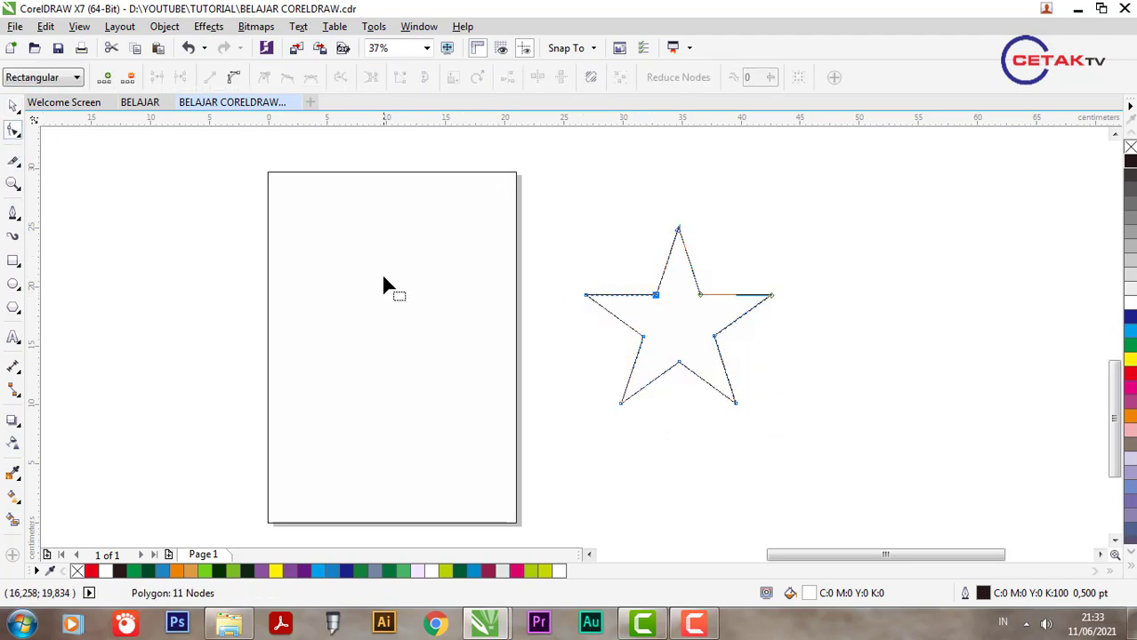
left_click(12, 105)
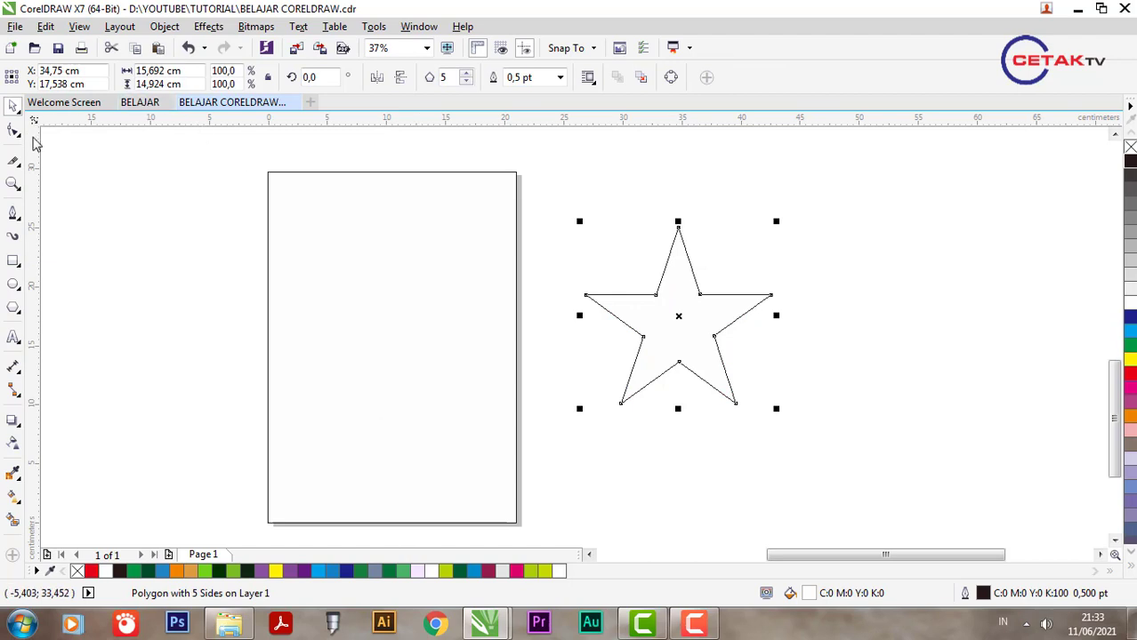
left_click(13, 133)
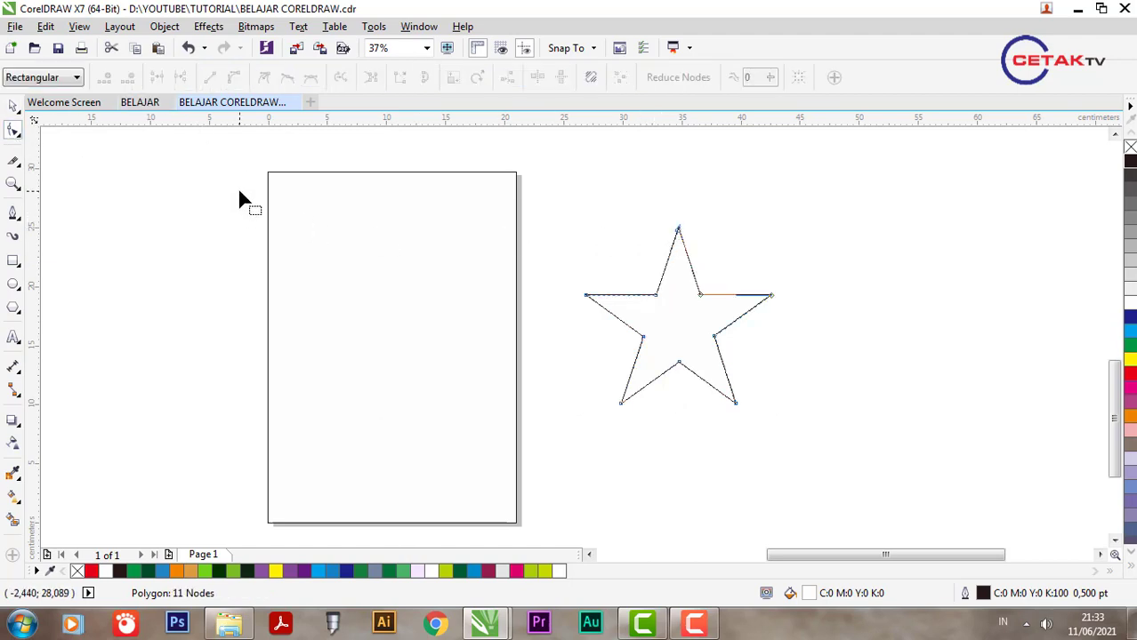
Draw a small five-pointed star with the Star tool, about 4.8 cm wide and 4.5 cm high, right of the large star.
left_click(19, 318)
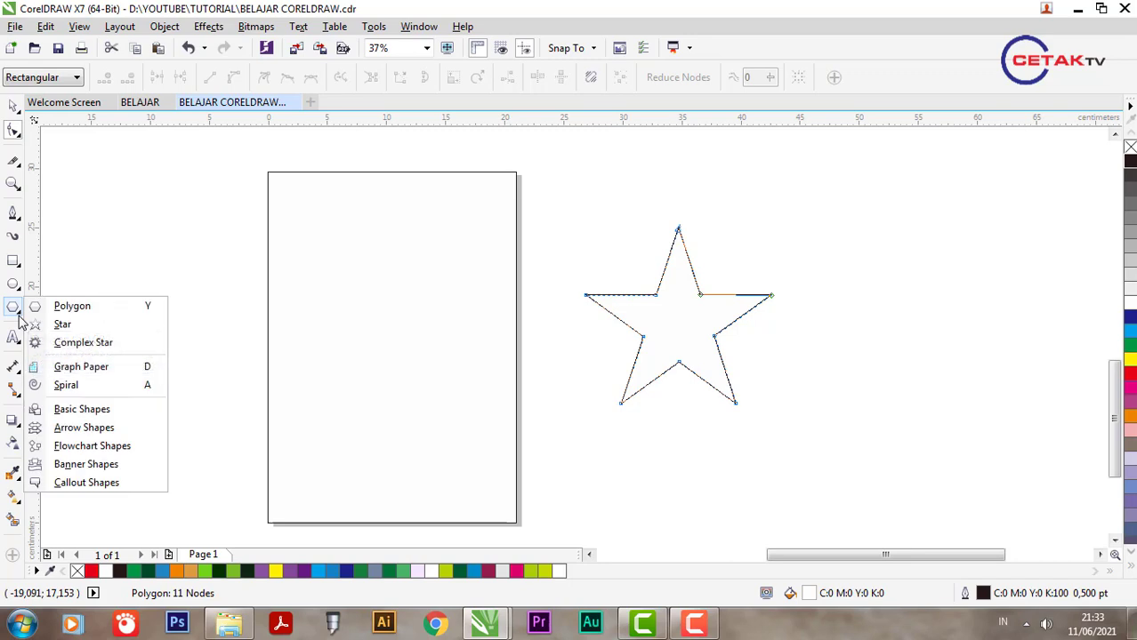
left_click(60, 324)
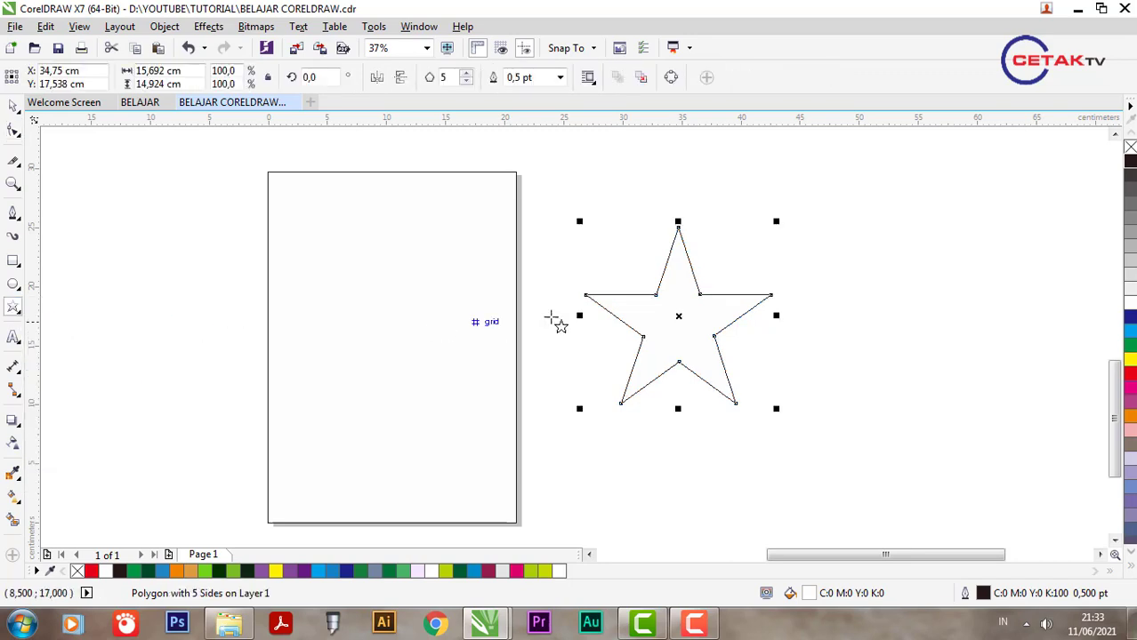
left_click_drag(864, 281, 911, 336)
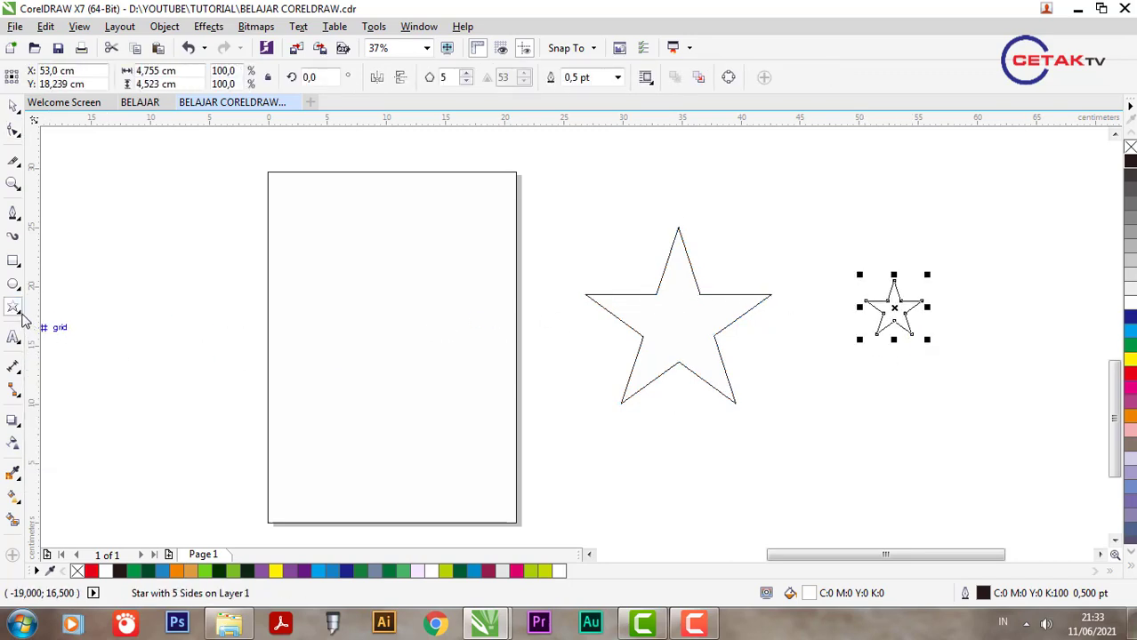
Draw a 7 by 7 cm parallelogram from the Basic Shapes between the page and the large star.
left_click(20, 318)
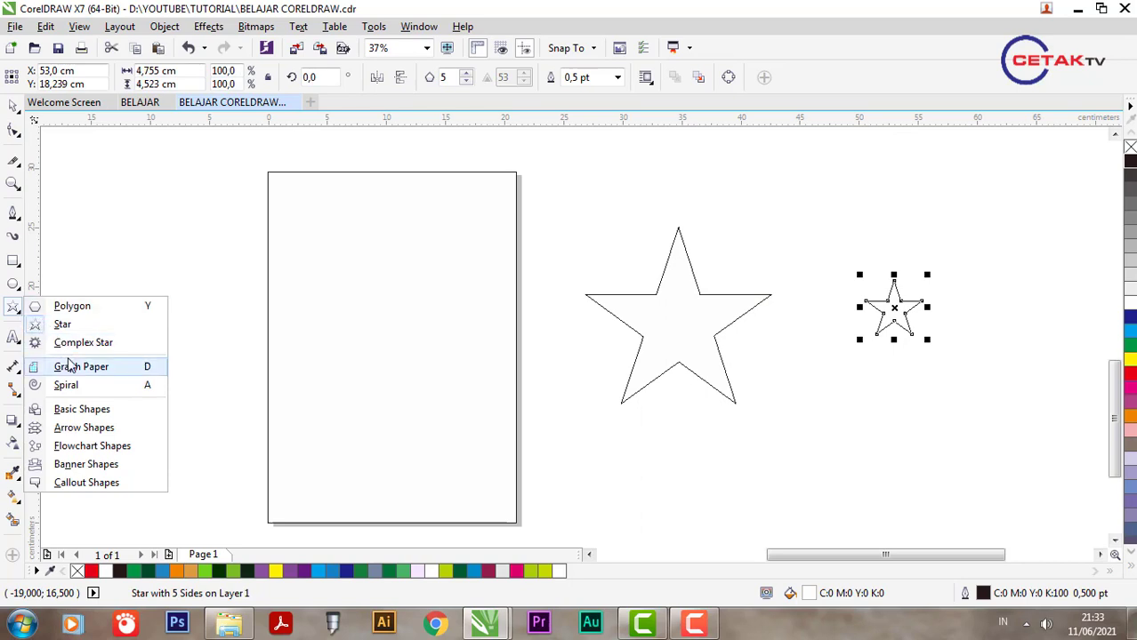
left_click(71, 413)
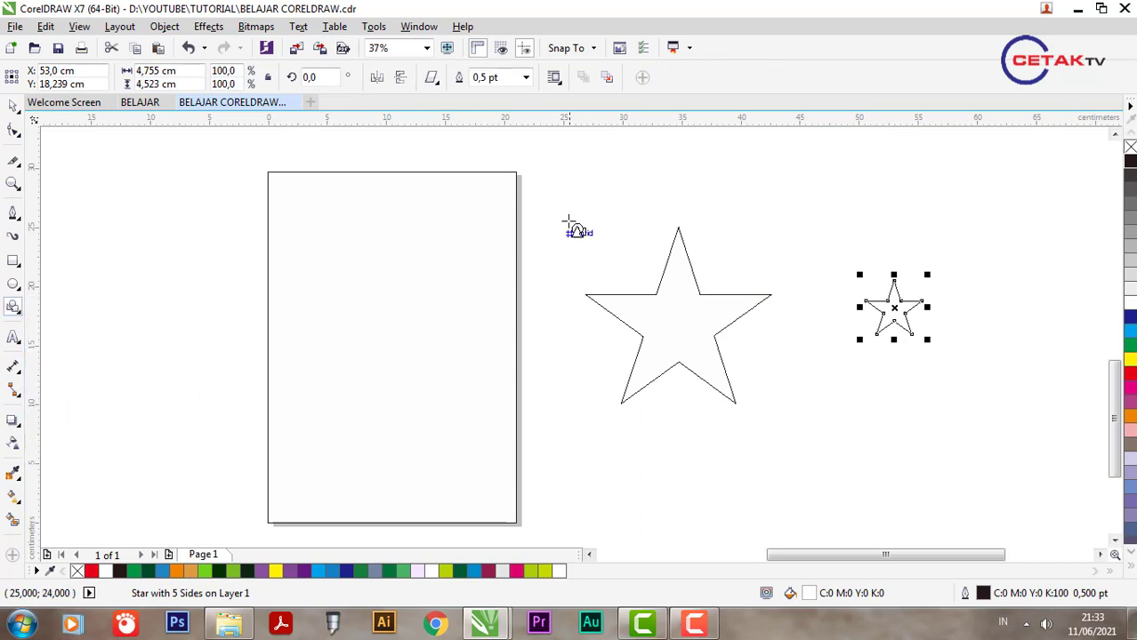
left_click(432, 78)
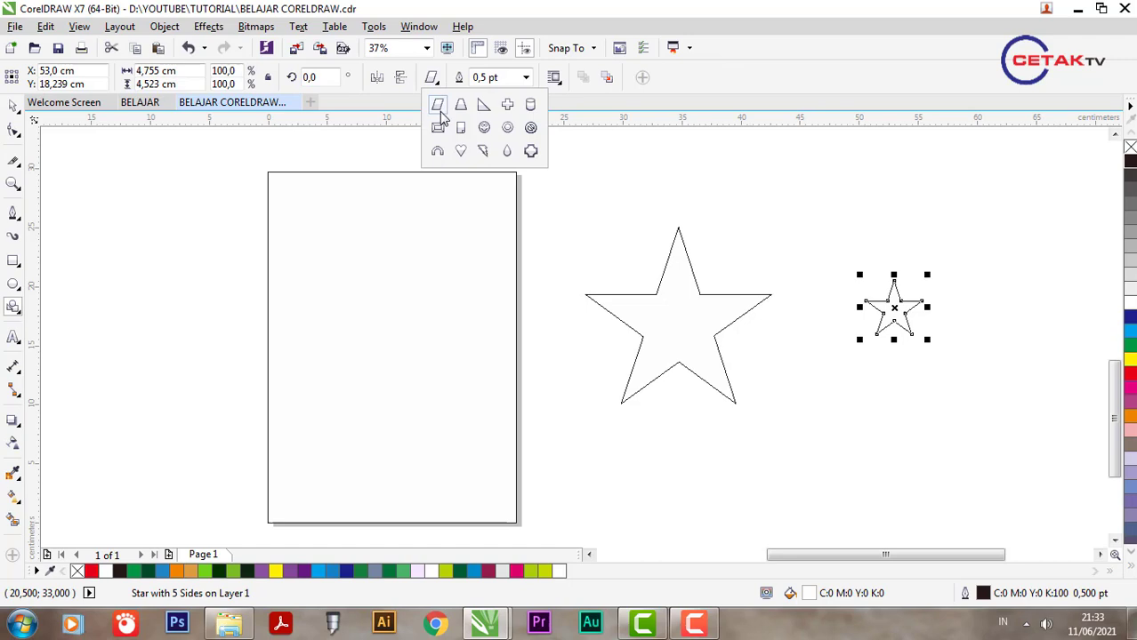
left_click(576, 181)
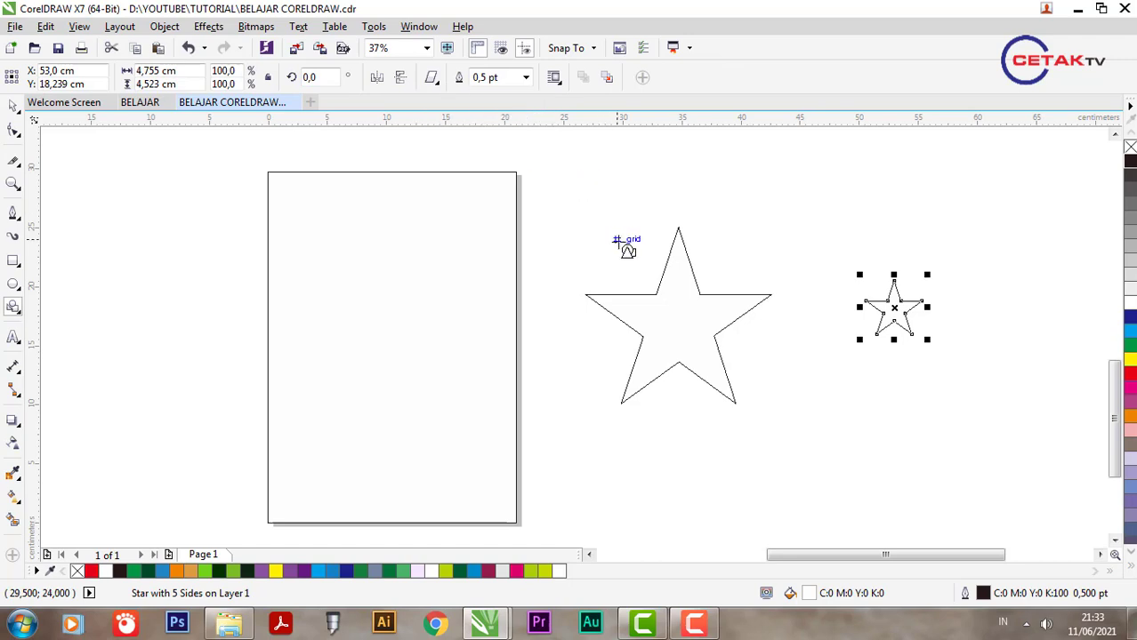
mouse_move(557, 168)
left_mouse_down()
mouse_move(622, 256)
mouse_move(651, 262)
left_mouse_up()
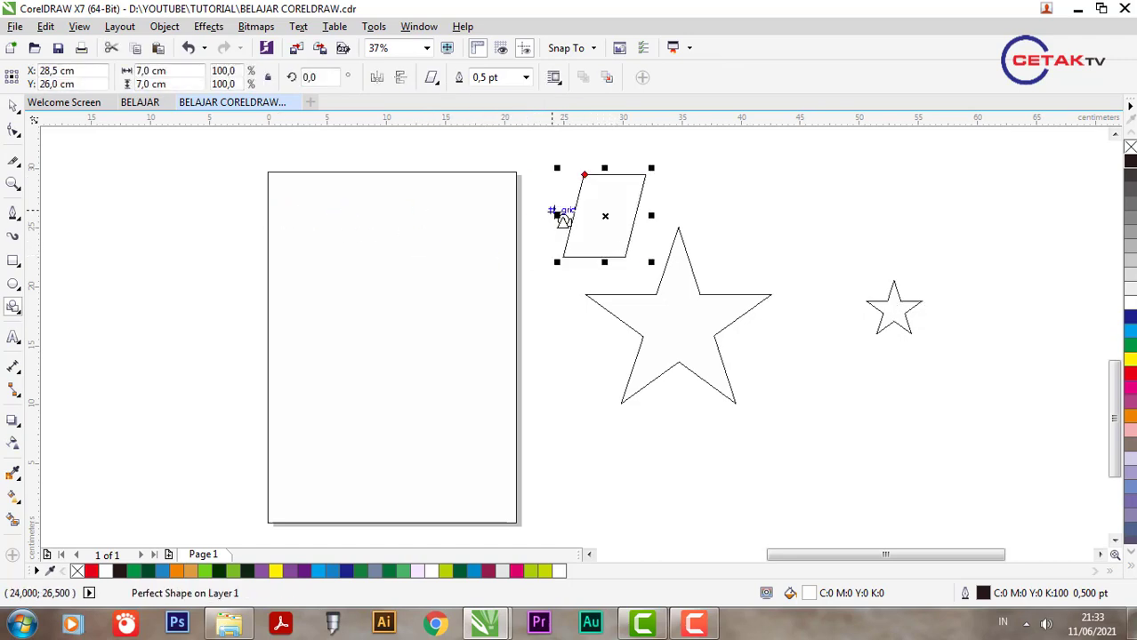
Draw a rectangle 6 cm wide and 12 cm high to the left of the page.
left_click(14, 260)
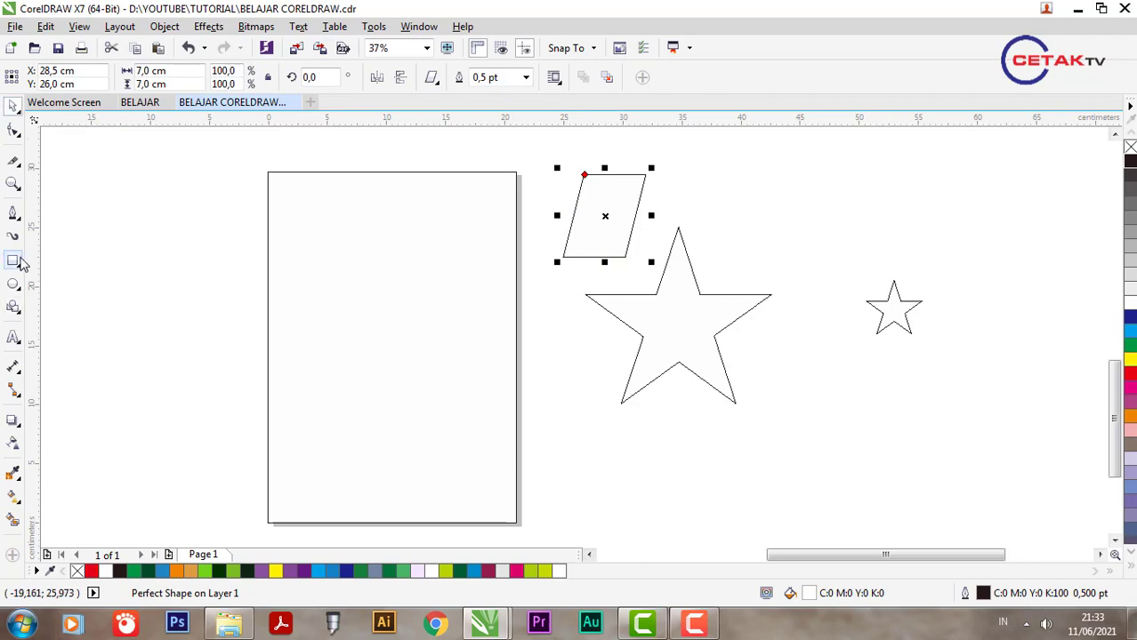
left_click_drag(125, 238, 197, 380)
key("space")
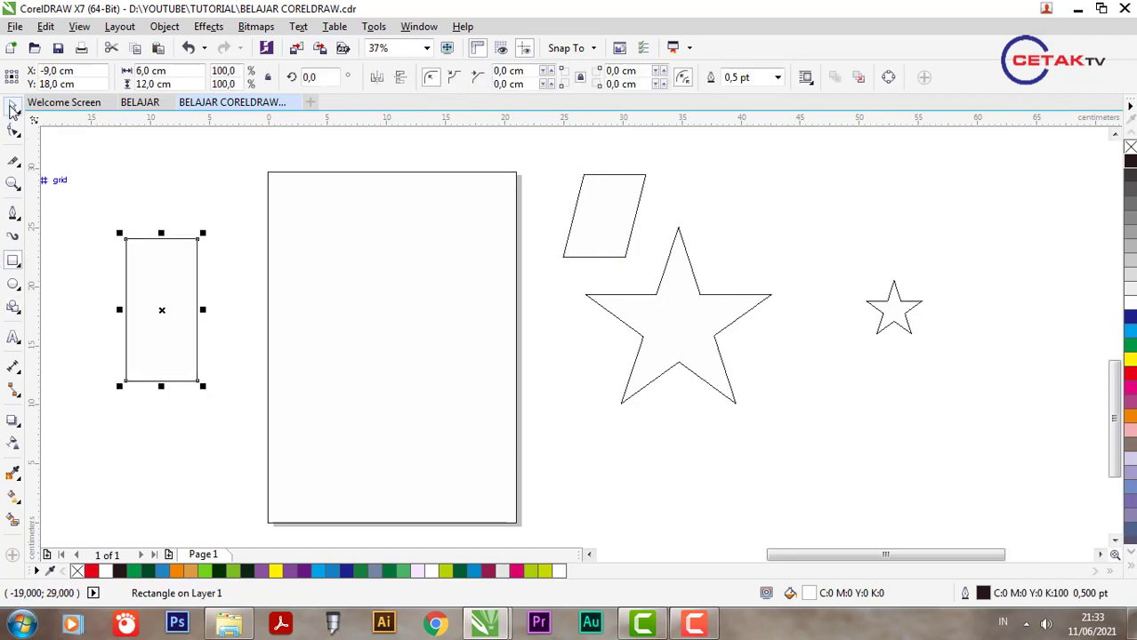
Skew the small rectangle horizontally to the right into a parallelogram about 8.9 cm wide, and try rotating it.
left_click(141, 276)
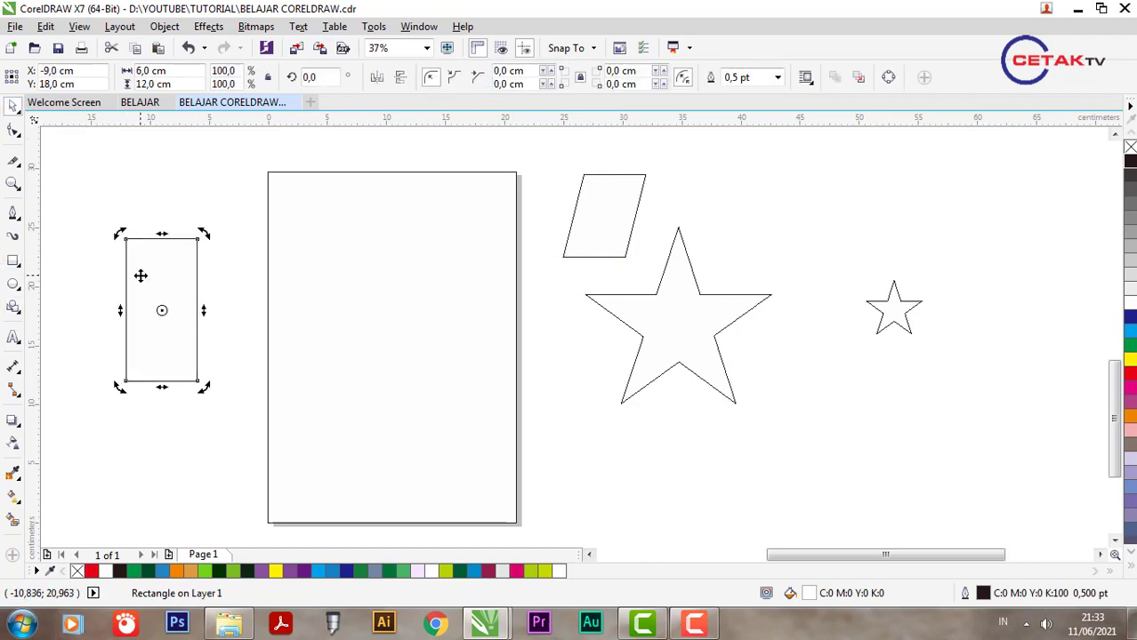
left_click_drag(162, 238, 195, 246)
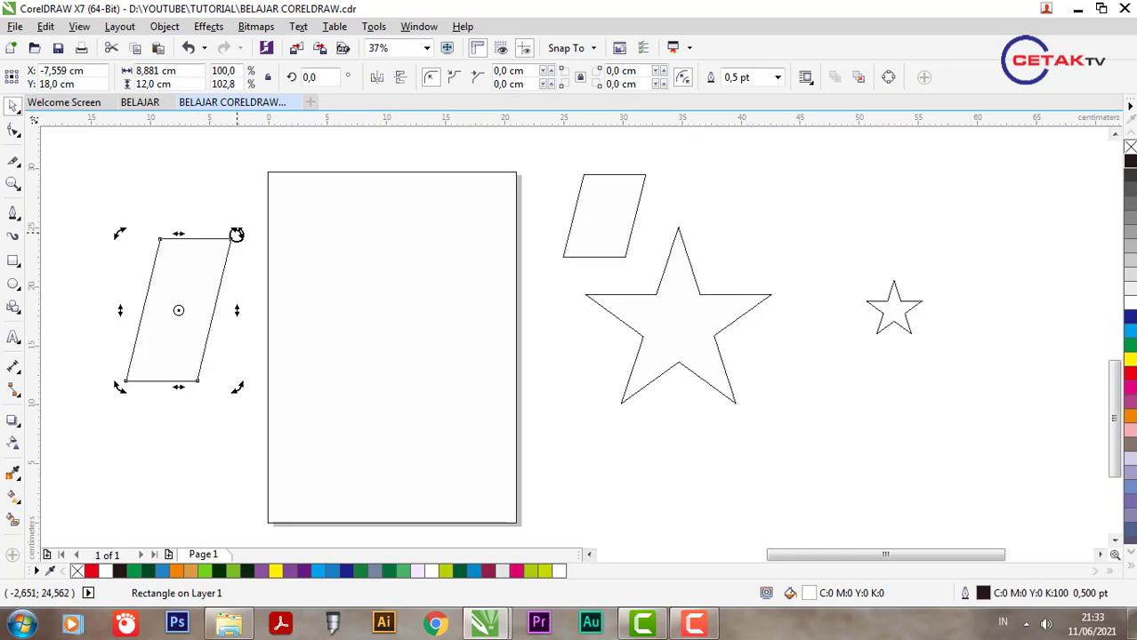
left_click_drag(235, 233, 255, 360)
key("ctrl+z")
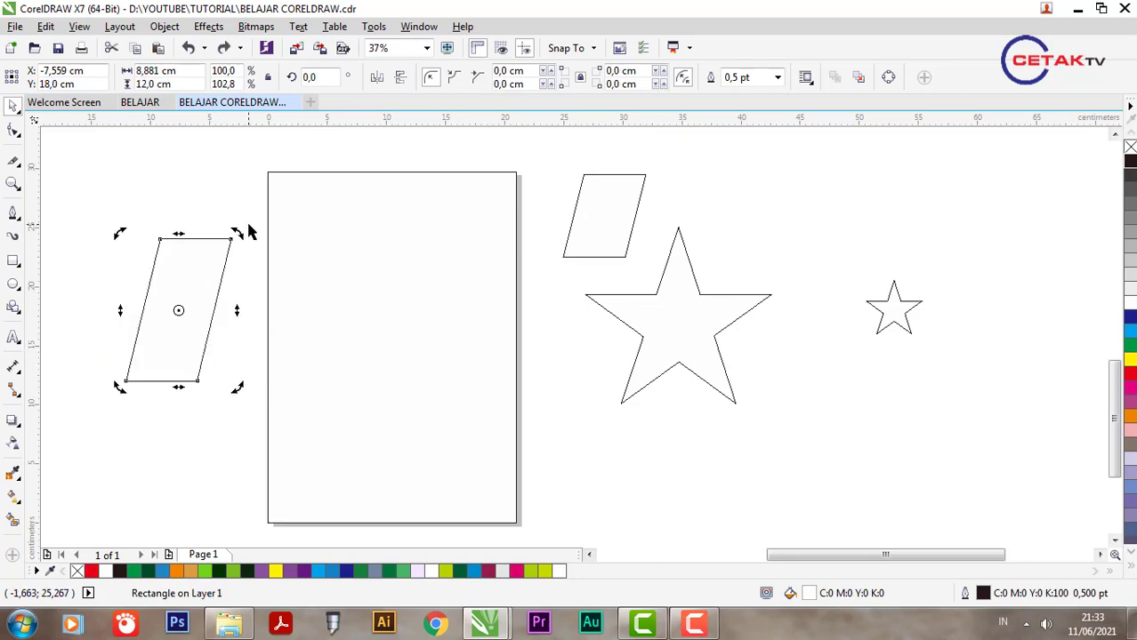
left_click(18, 311)
left_click(64, 407)
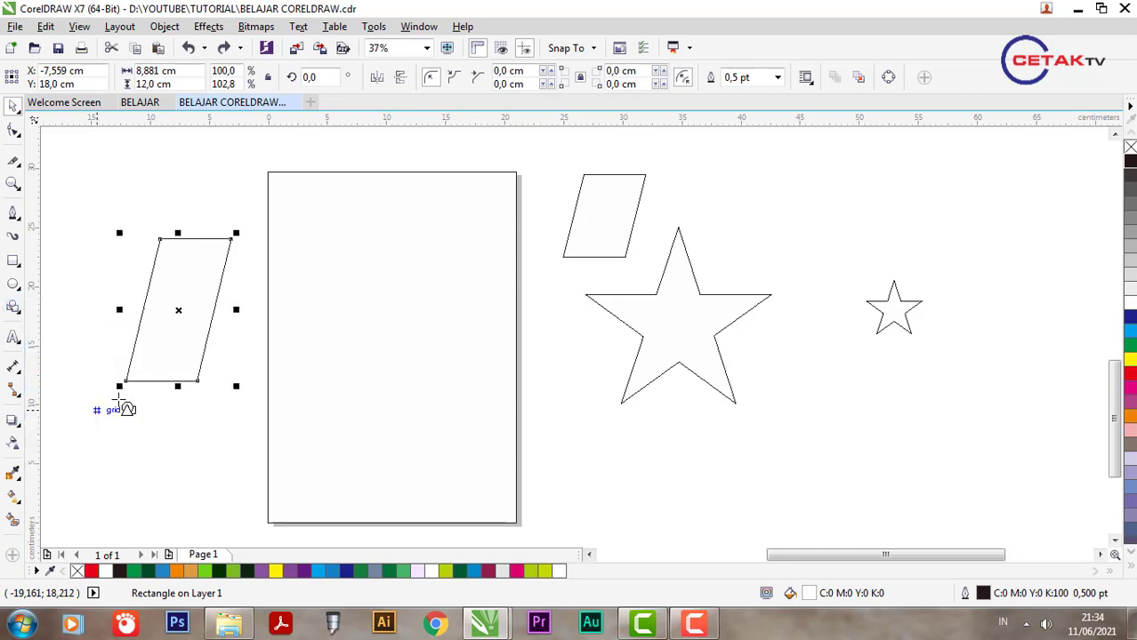
left_click(434, 80)
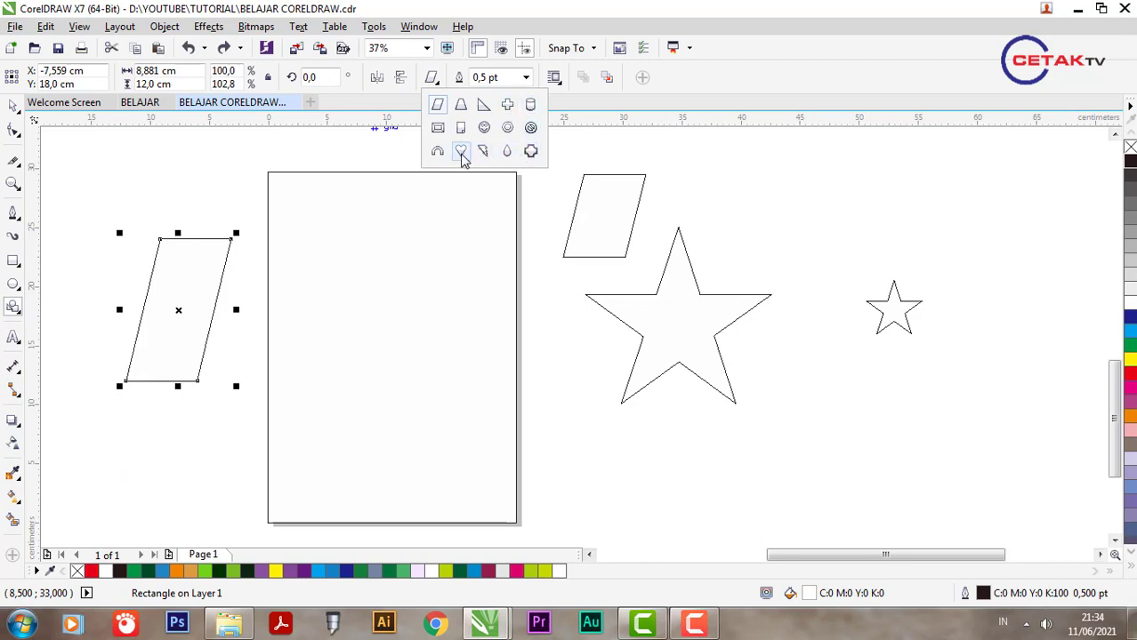
left_click(19, 320)
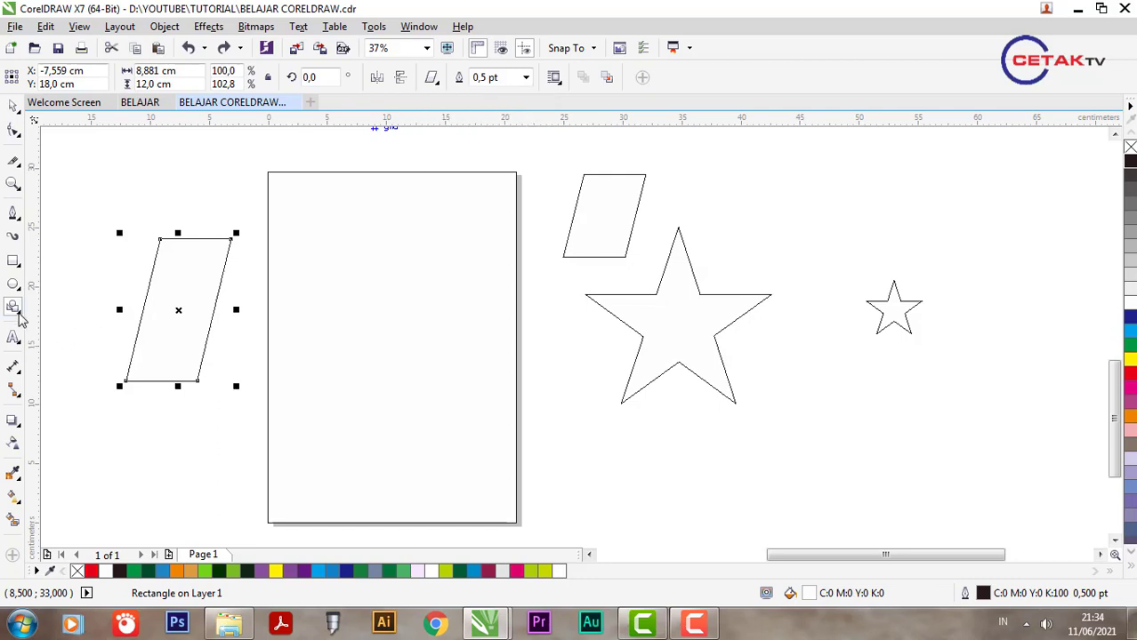
Draw a 7 by 7 cm block with up and down arrowheads from the Arrow Shapes, above the small star.
left_click(18, 312)
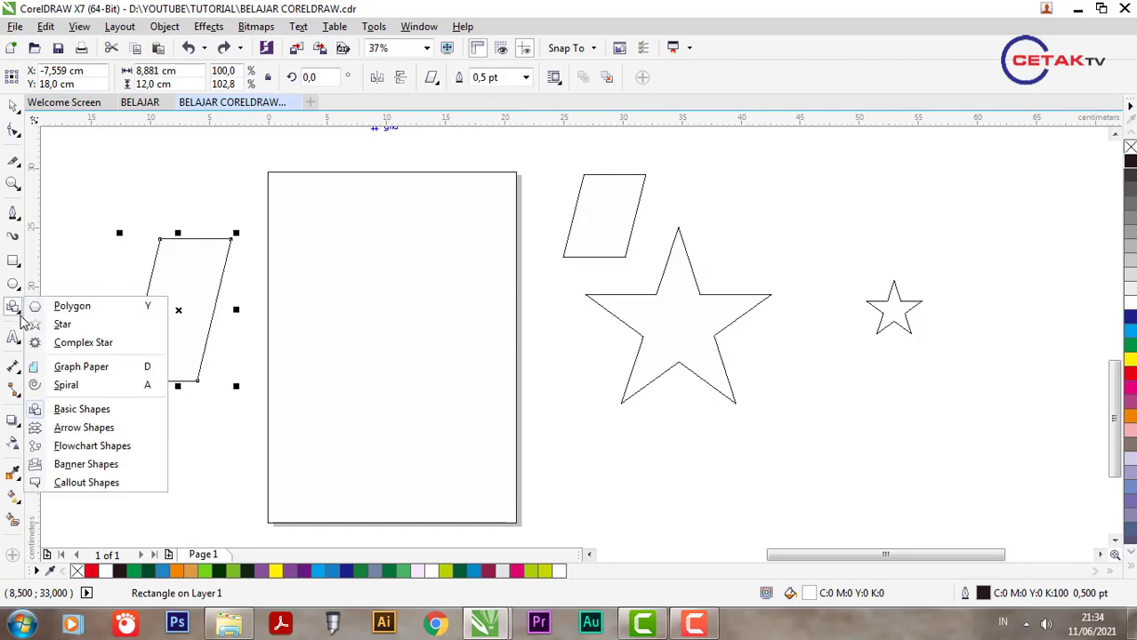
left_click(84, 428)
left_click_drag(805, 175, 888, 258)
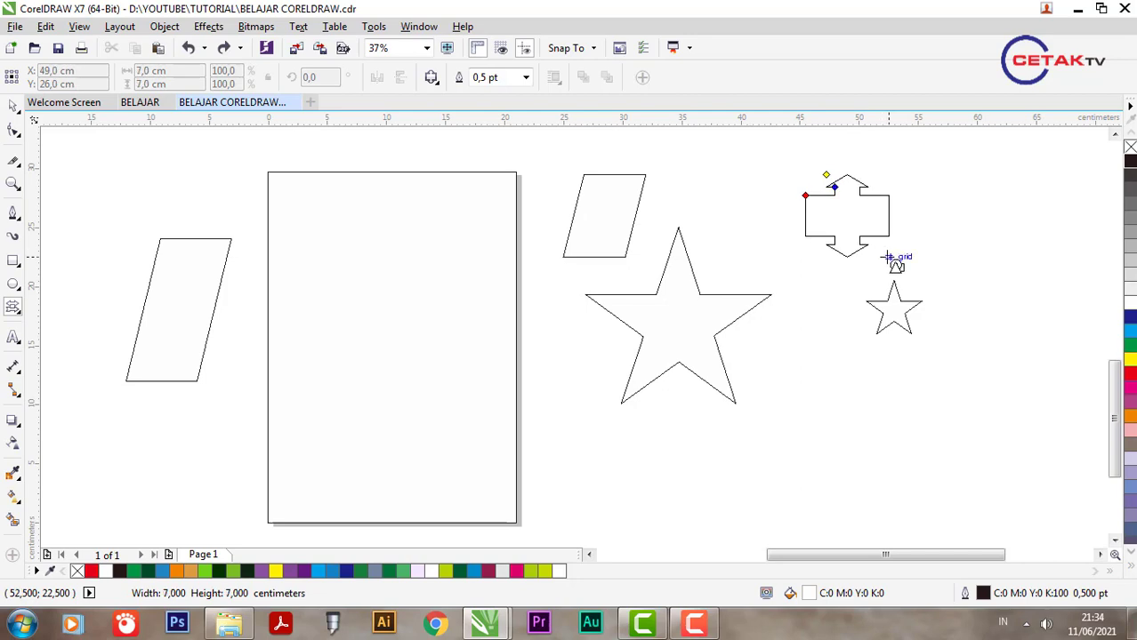
Draw a 5 by 5 cm right-pointing arrow to the right of the up-down arrow shape.
left_click(431, 79)
left_click(437, 105)
left_click_drag(970, 179, 1041, 250)
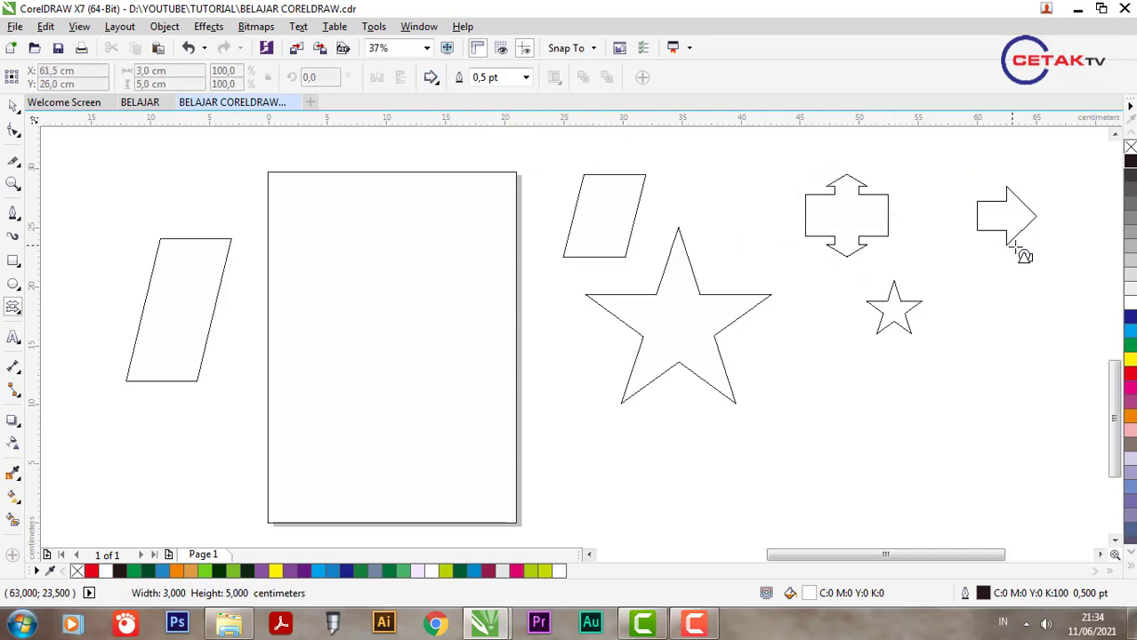
left_click(431, 78)
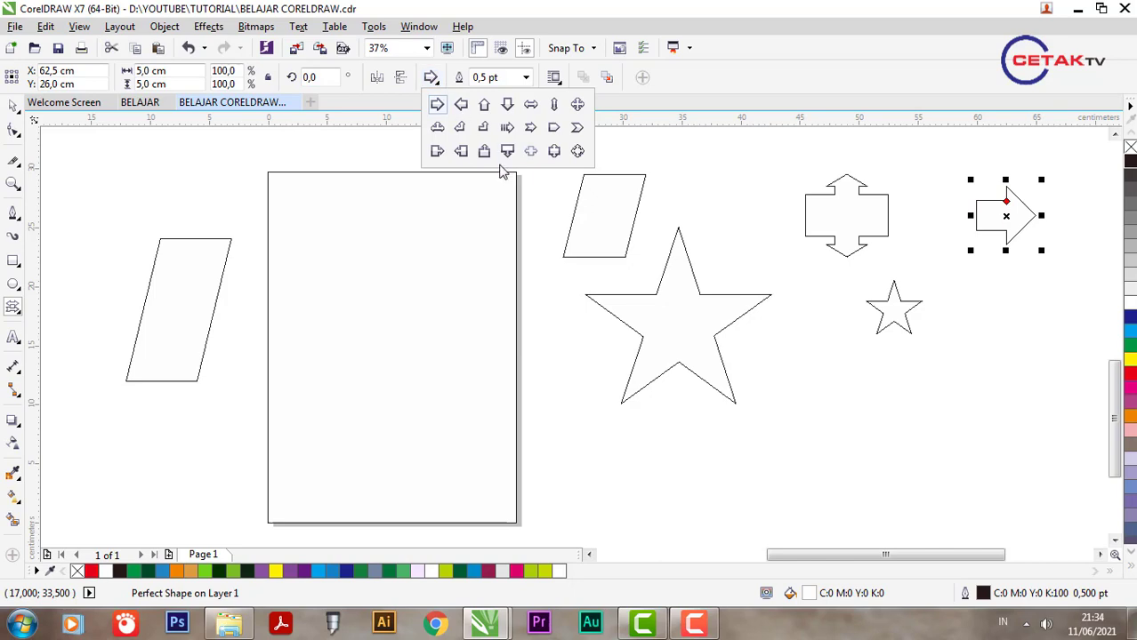
Draw a ribbon banner about 24.5 cm wide and 8 cm high from the Banner Shapes and place it below the small star.
left_click(18, 317)
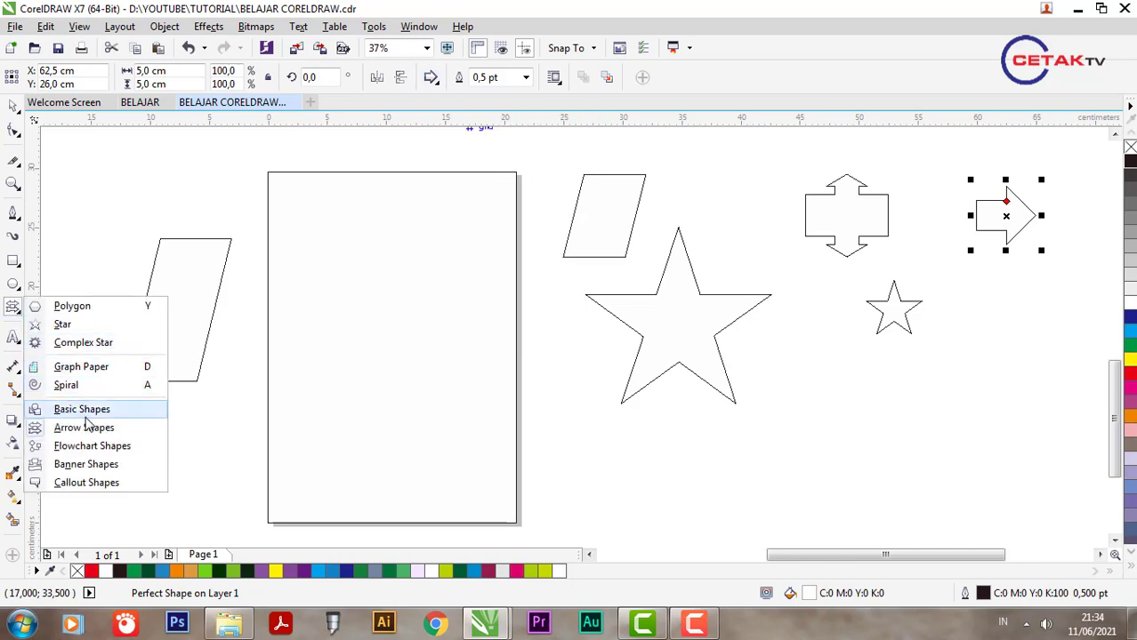
left_click(102, 465)
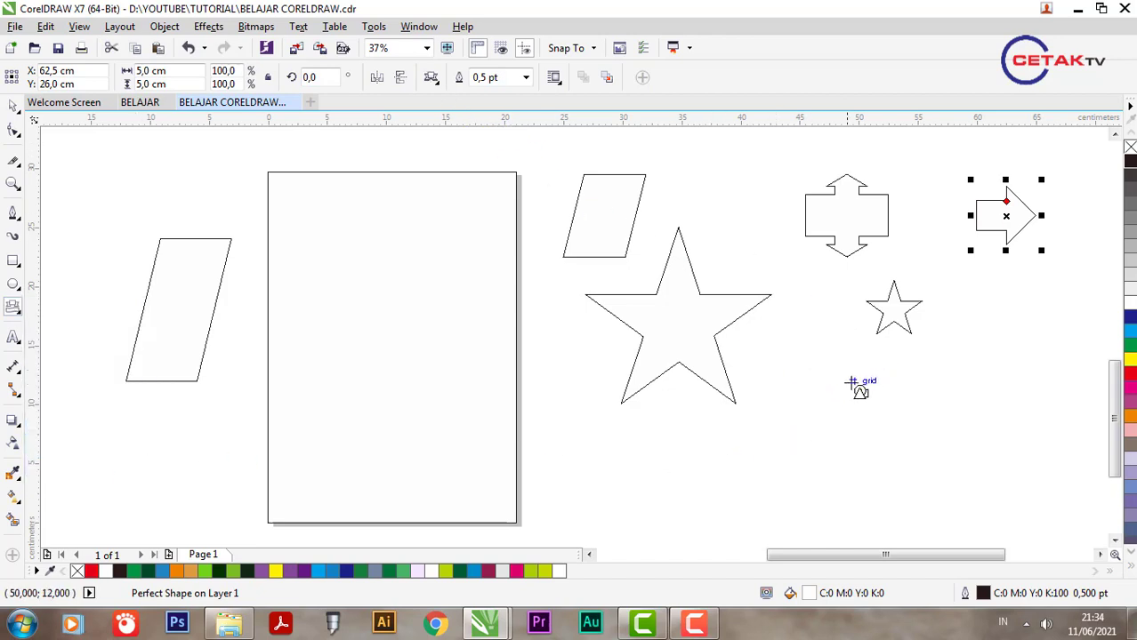
left_click_drag(798, 388, 1089, 483)
left_click(13, 105)
left_click_drag(888, 427, 836, 395)
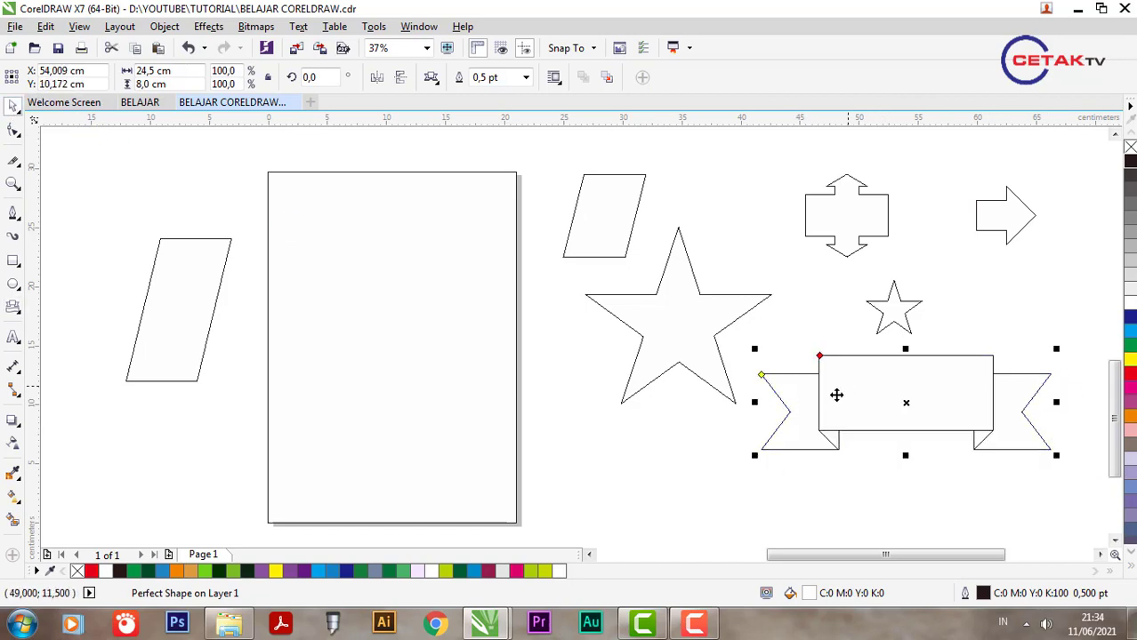
Draw a rectangular speech callout about 5 by 5 cm from the Callout Shapes across the page's upper left corner.
left_click(16, 314)
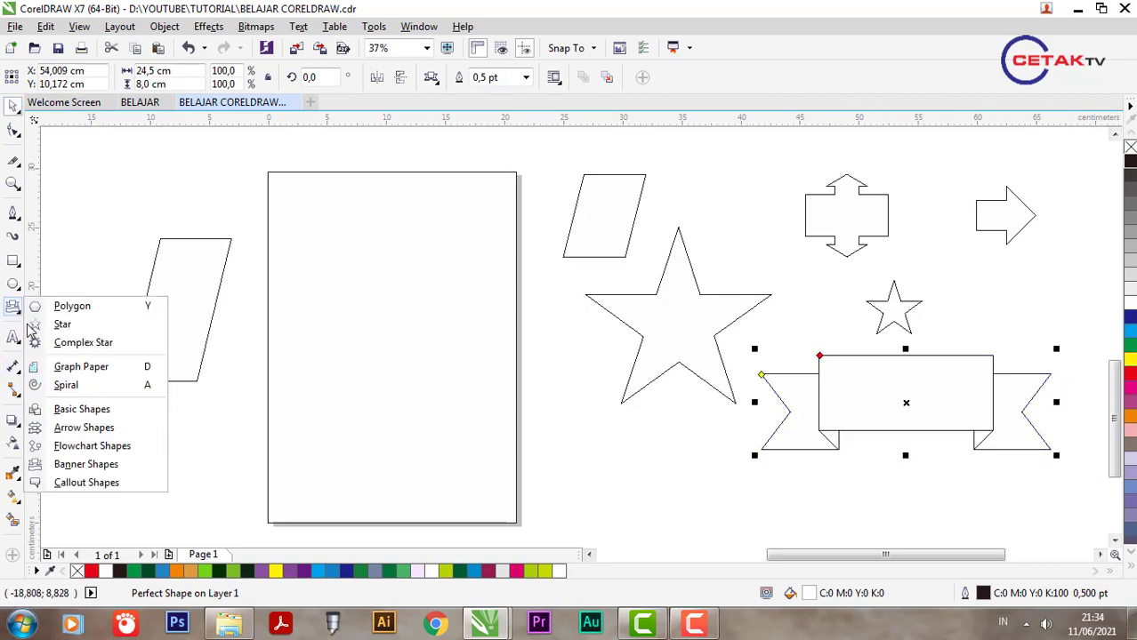
left_click(86, 483)
left_click_drag(256, 186, 303, 227)
Draw a thought-cloud callout left of the page and move both callouts above the large skewed parallelogram.
left_click(435, 82)
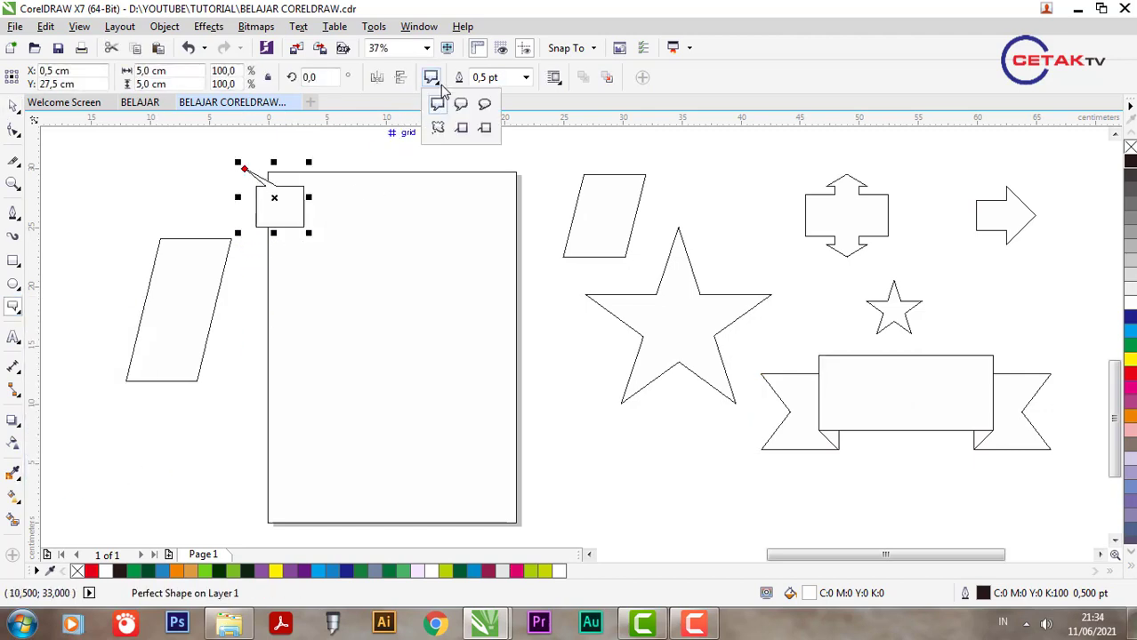
left_click(439, 128)
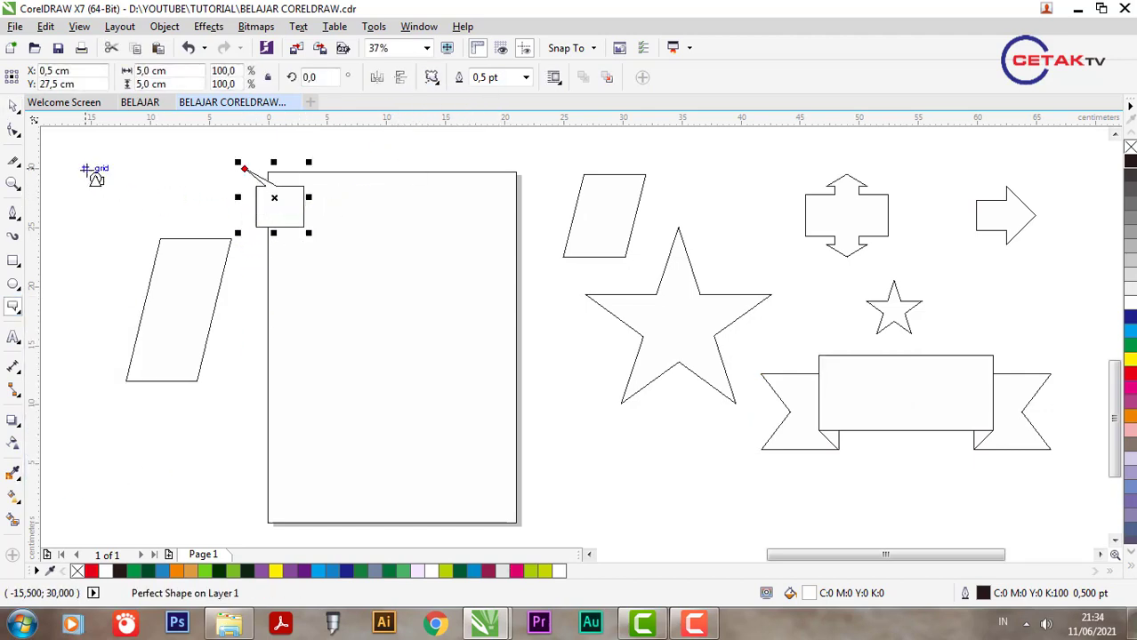
left_click_drag(84, 168, 143, 241)
left_click(13, 105)
left_click_drag(116, 201, 101, 217)
left_click_drag(267, 186, 178, 179)
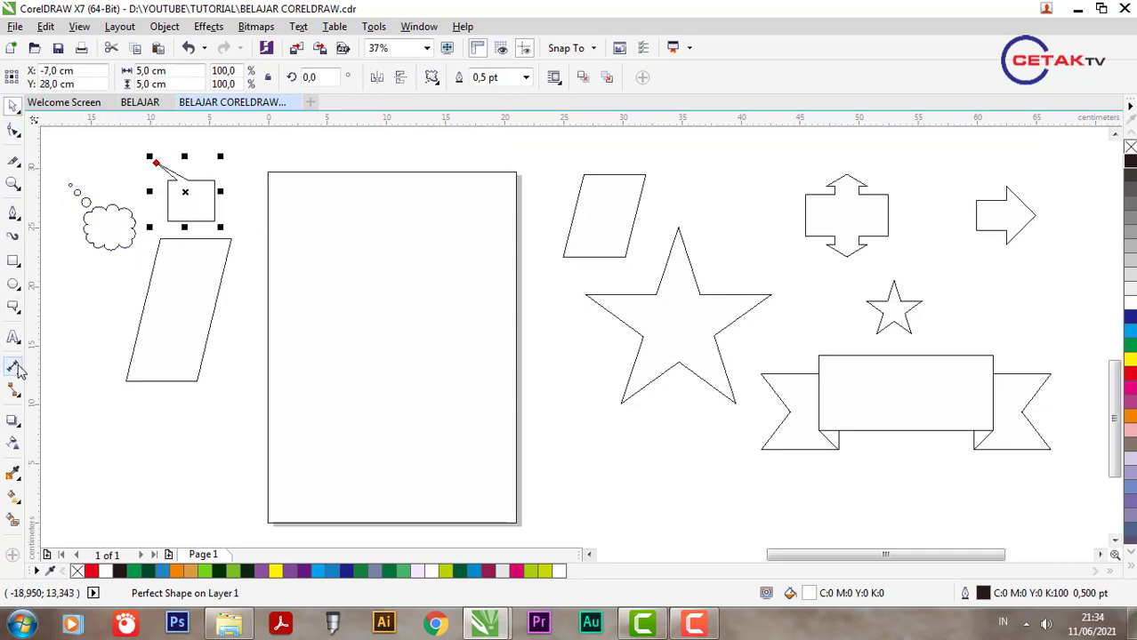
Try a paragraph text frame about 19.5 by 23 cm on the page, enlarge it to about 20 by 23.6 cm, and undo it.
left_click(22, 320)
left_click(31, 344)
left_click(14, 339)
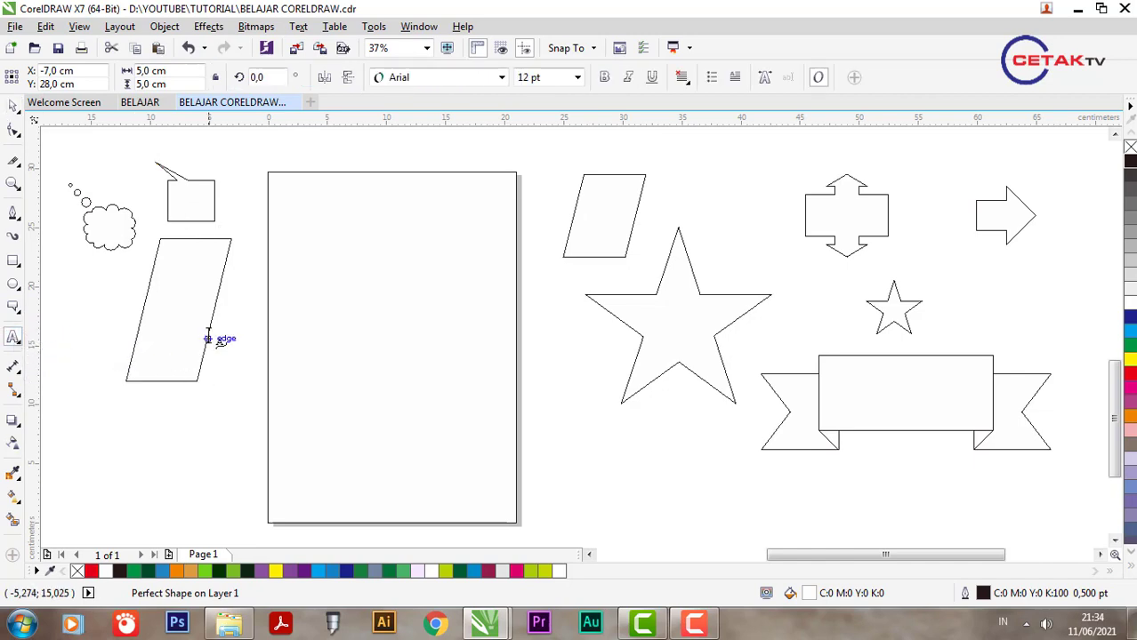
left_click(298, 251)
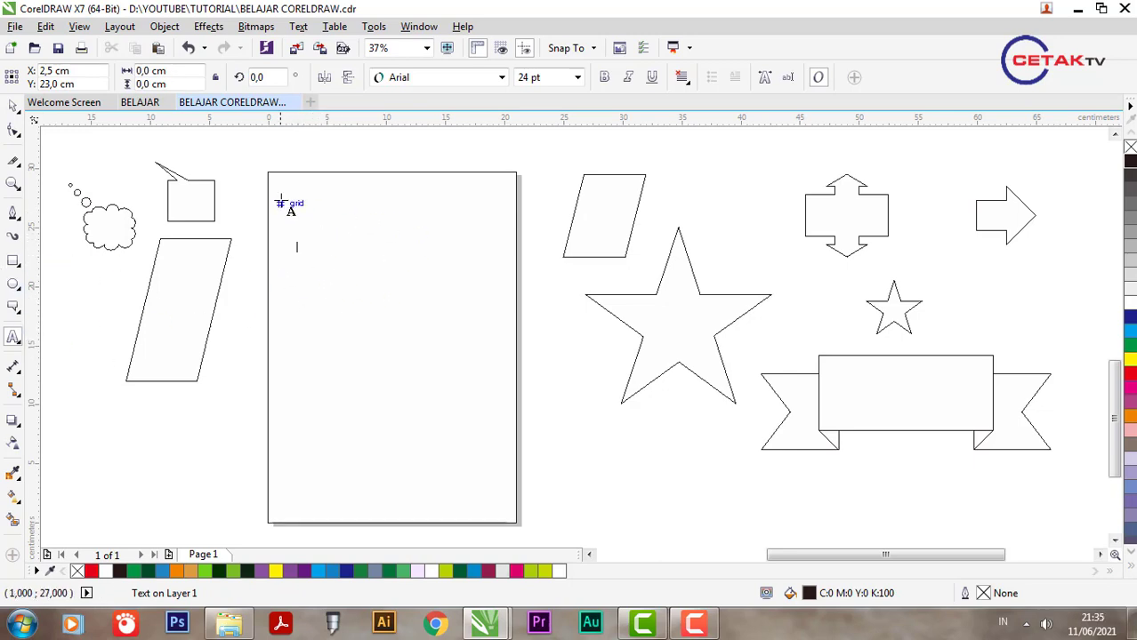
left_click_drag(274, 192, 505, 464)
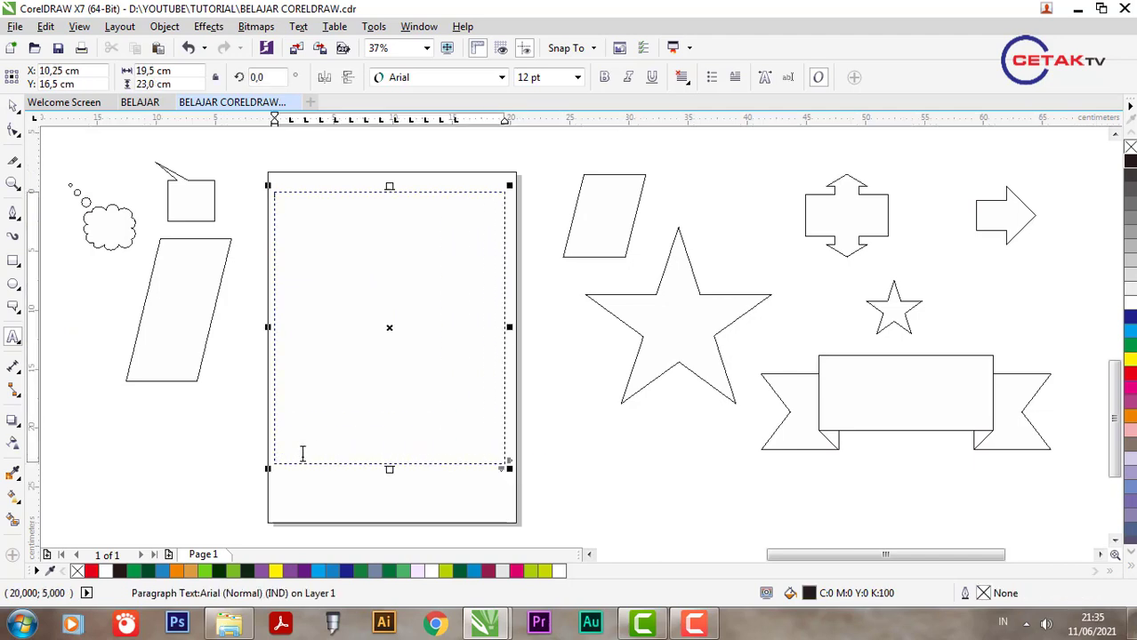
left_click_drag(275, 464, 262, 477)
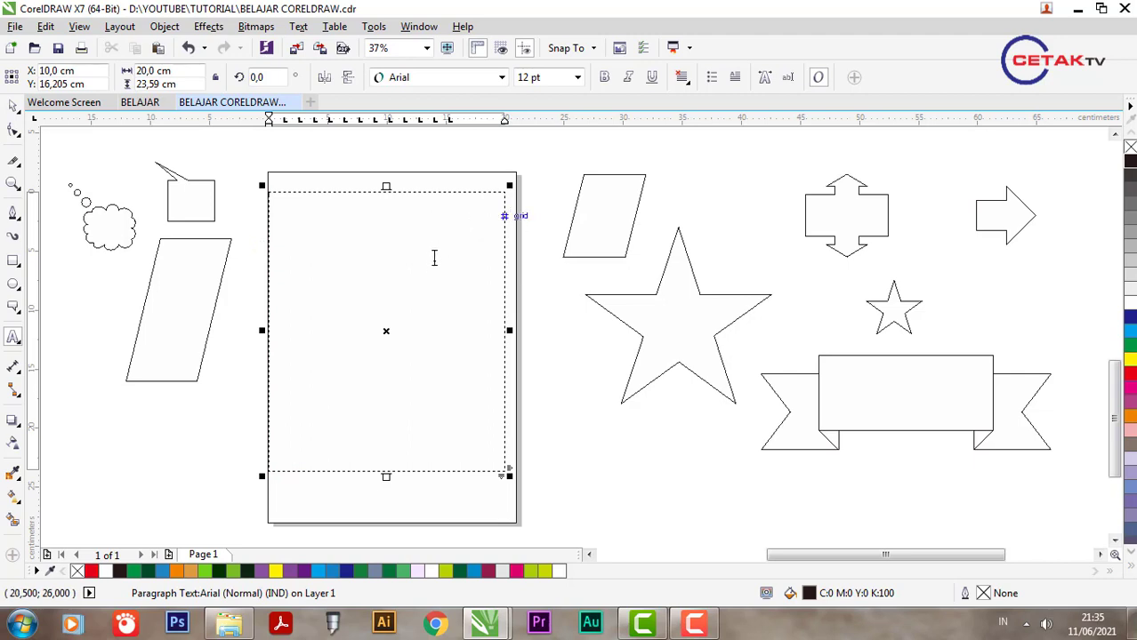
key("ctrl+z")
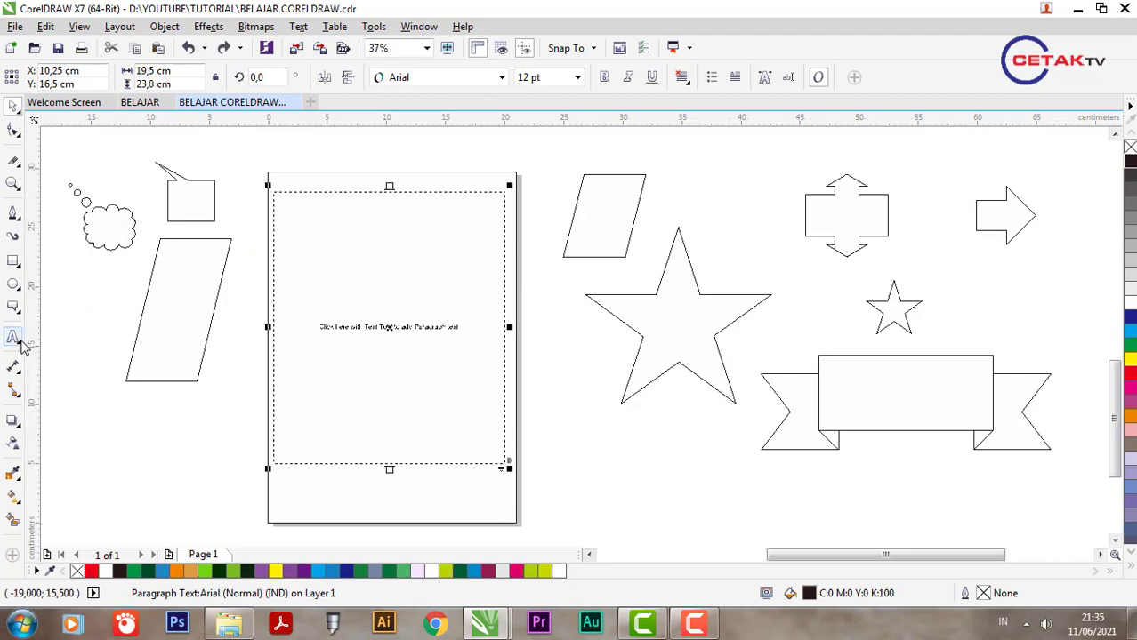
key("ctrl+z")
Add the artistic text "BELAJAR CORELDRAW" in 24 pt Arial on the upper part of the page.
left_click(14, 338)
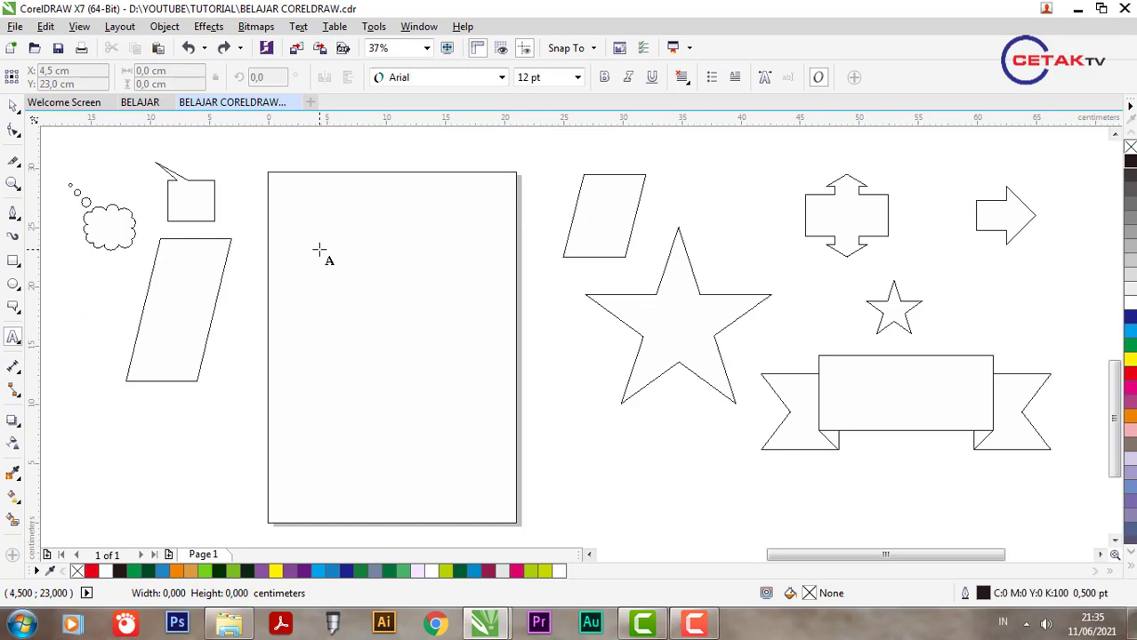
left_click(318, 251)
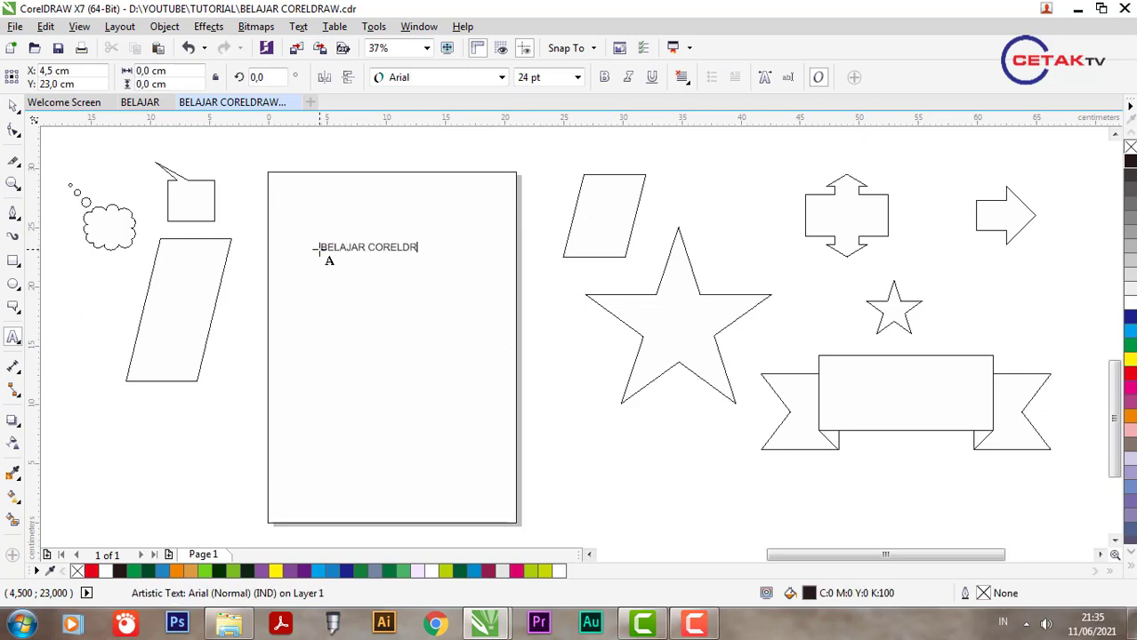
type("BELAJAR CORELDRAW")
key("ctrl+space")
Enlarge the text to about 13.4 cm wide and centre it horizontally near the top of the page.
left_click_drag(448, 257, 456, 216)
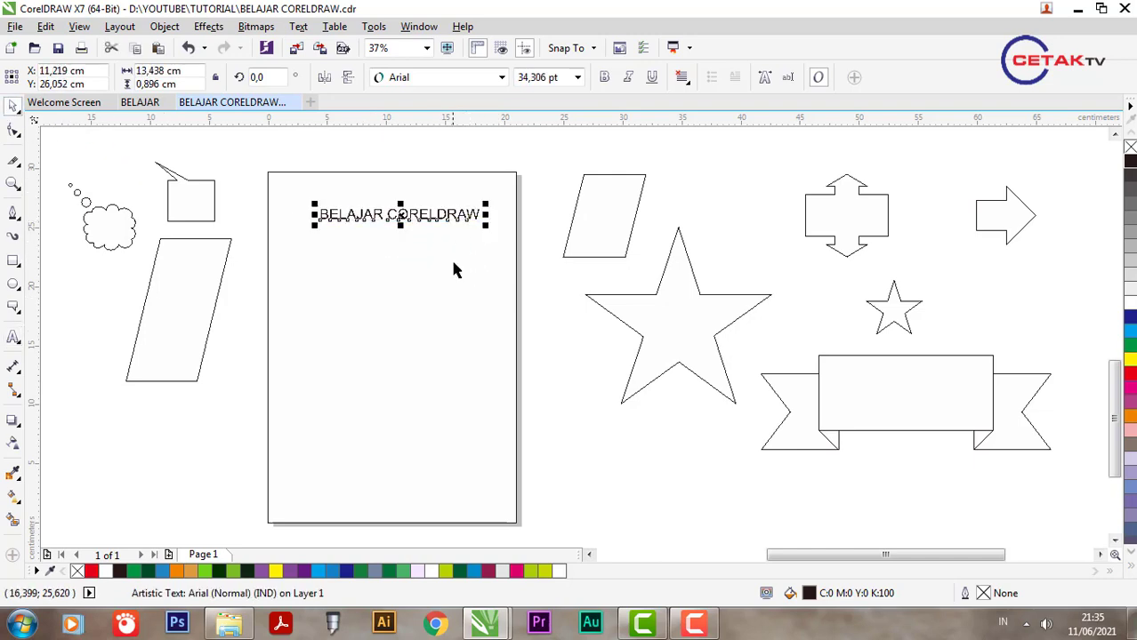
left_click(457, 273, "shift")
left_click(457, 272)
Preview different fonts on the BELAJAR CORELDRAW text and apply NCAA Michigan St Spartans.
left_click(426, 215)
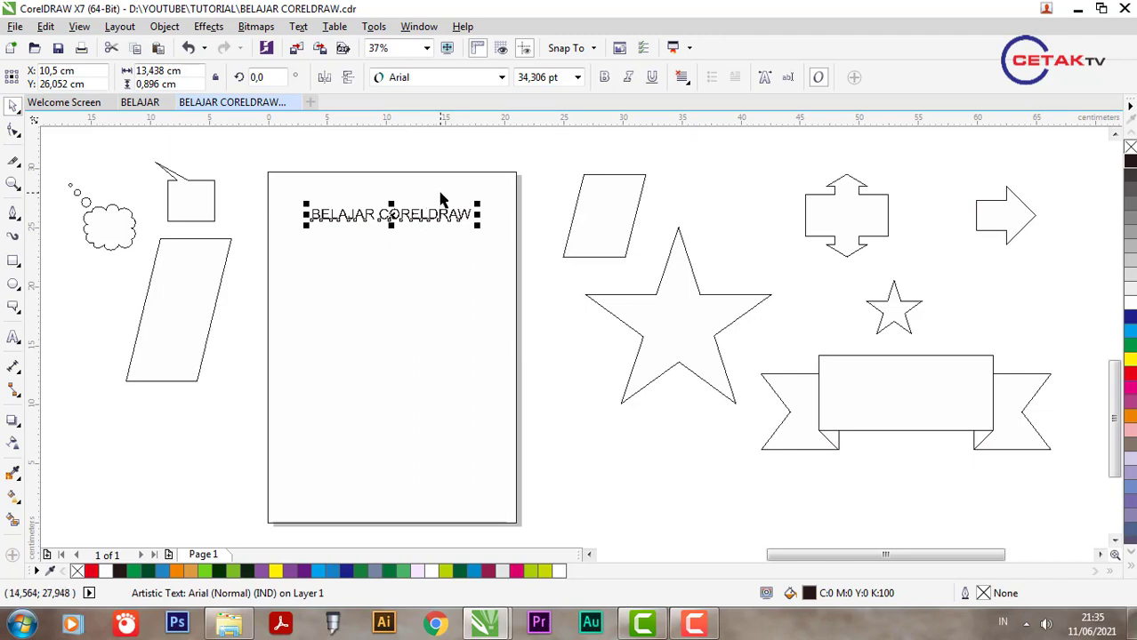
left_click(502, 77)
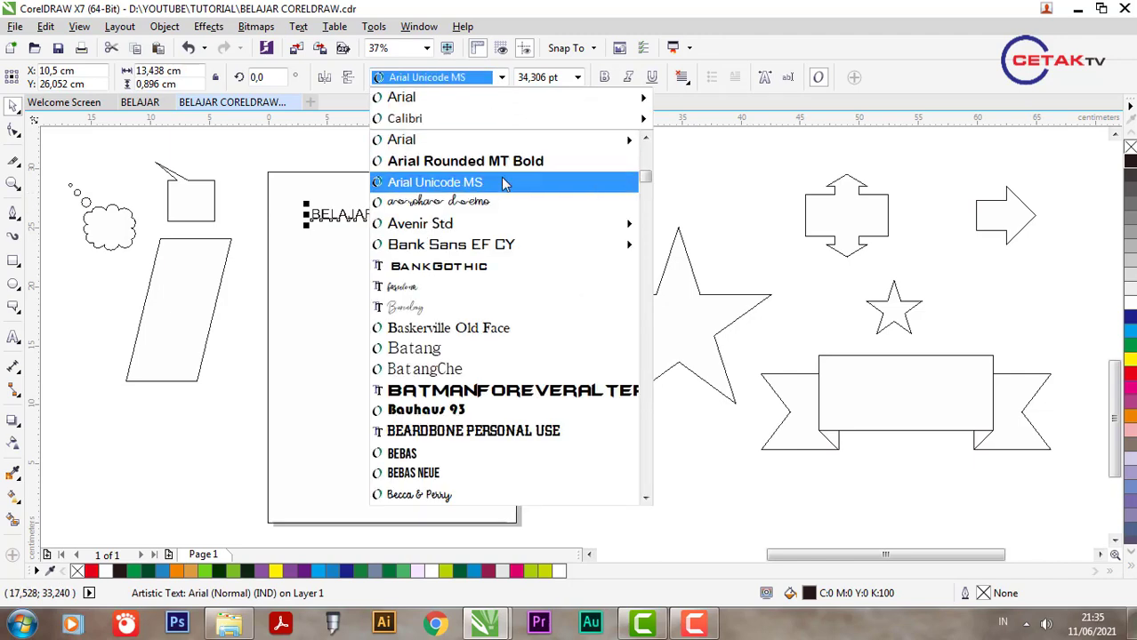
scroll(520, 325, "down", 1)
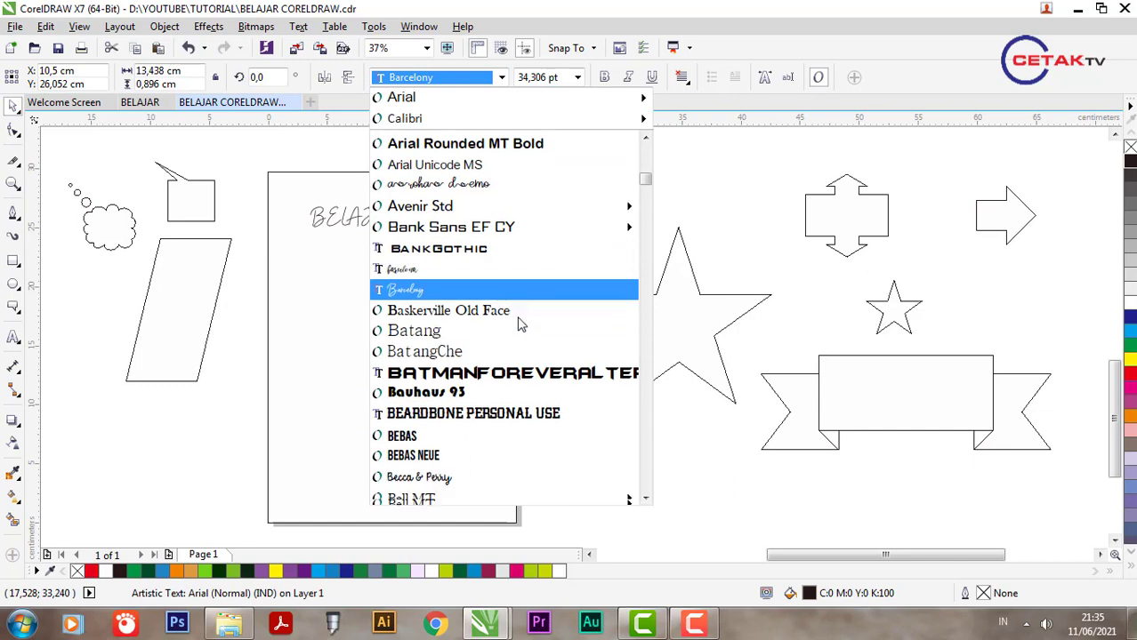
scroll(514, 356, "down", 2)
scroll(516, 400, "down", 3)
mouse_move(516, 413)
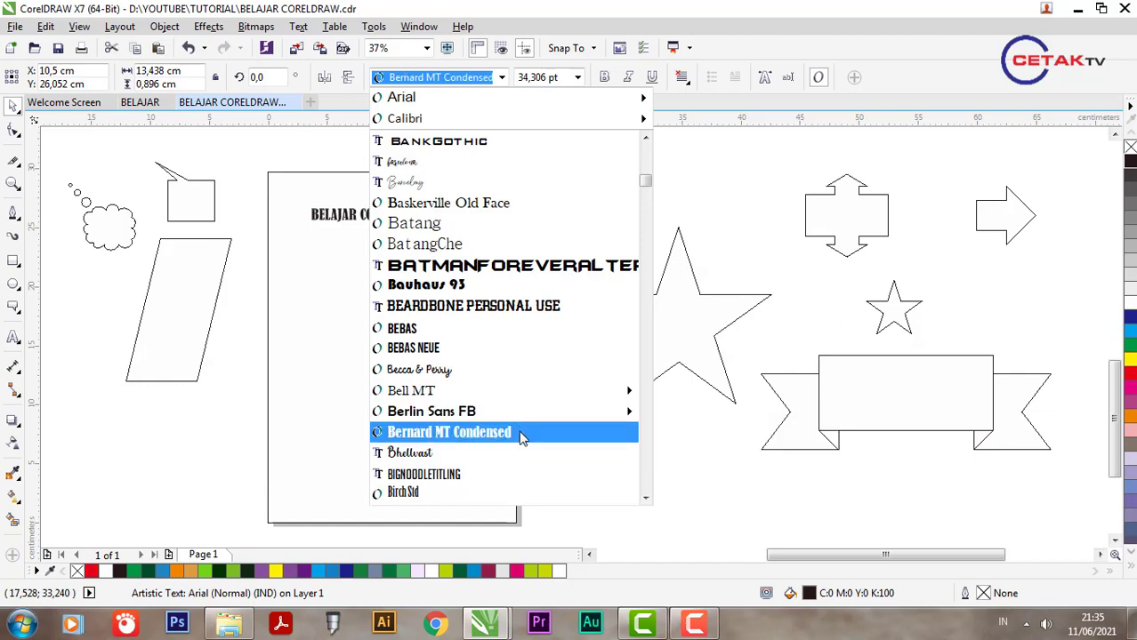
scroll(513, 405, "down", 5)
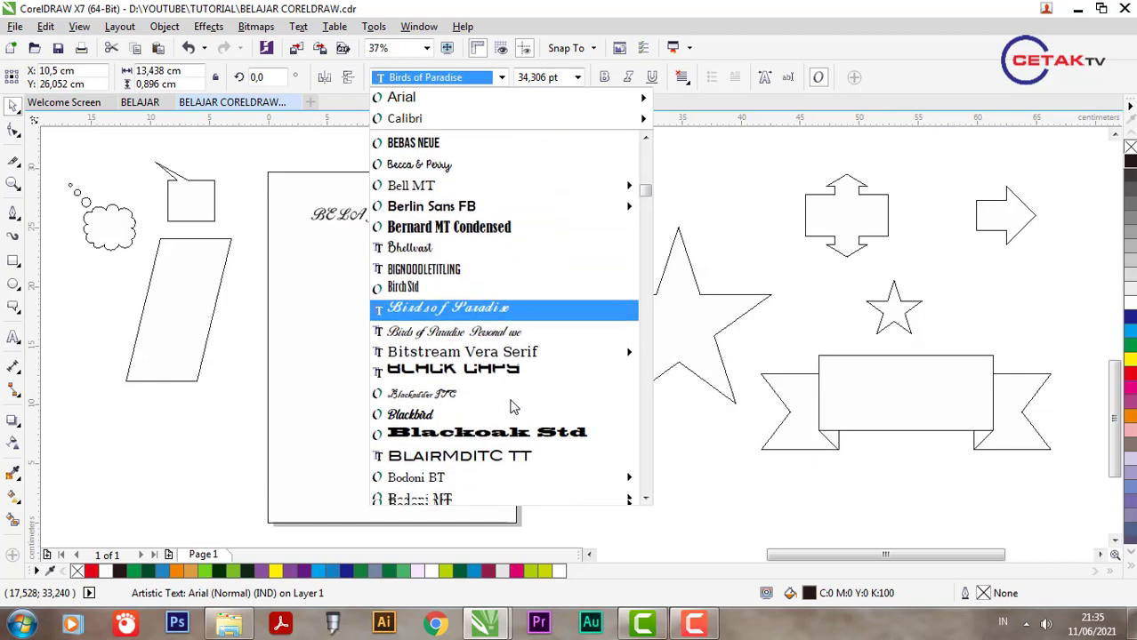
scroll(513, 405, "down", 3)
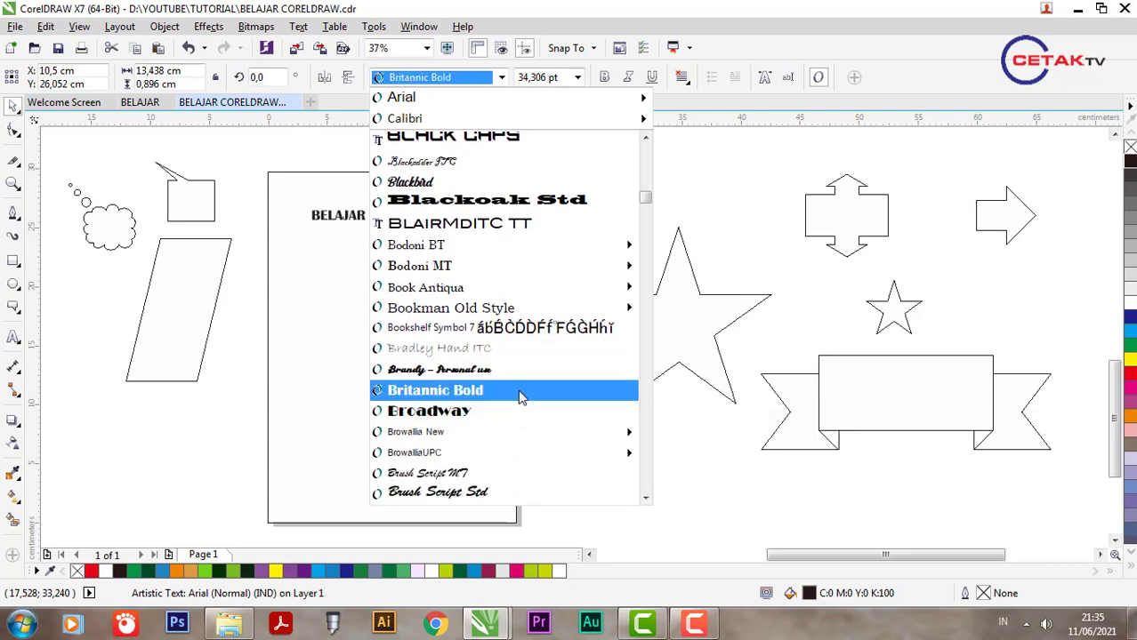
scroll(528, 378, "down", 2)
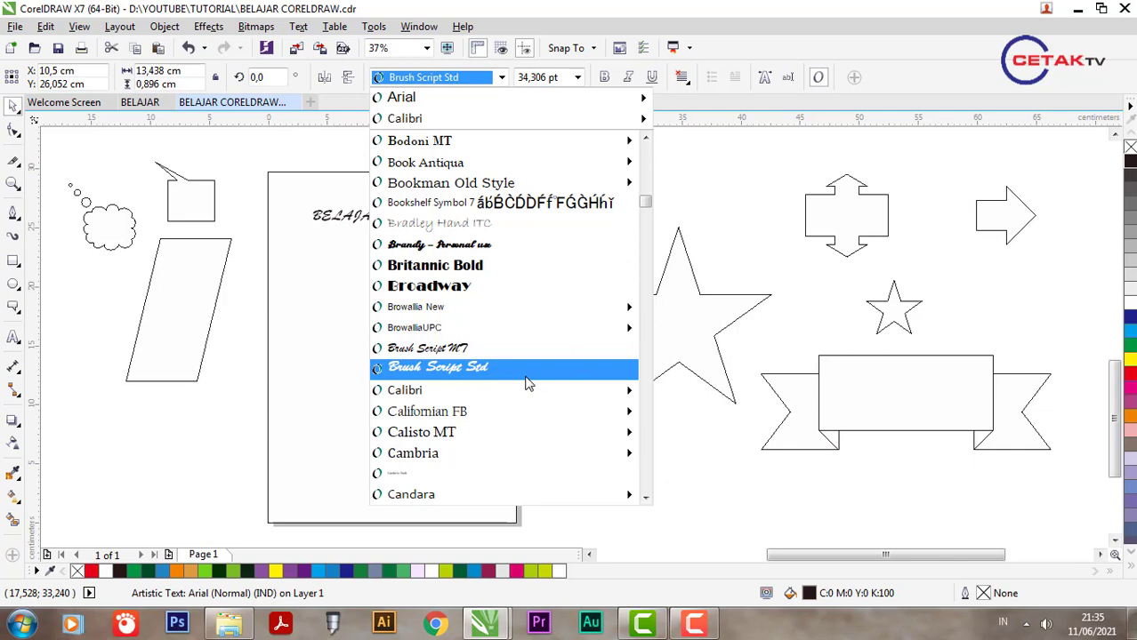
scroll(527, 391, "down", 2)
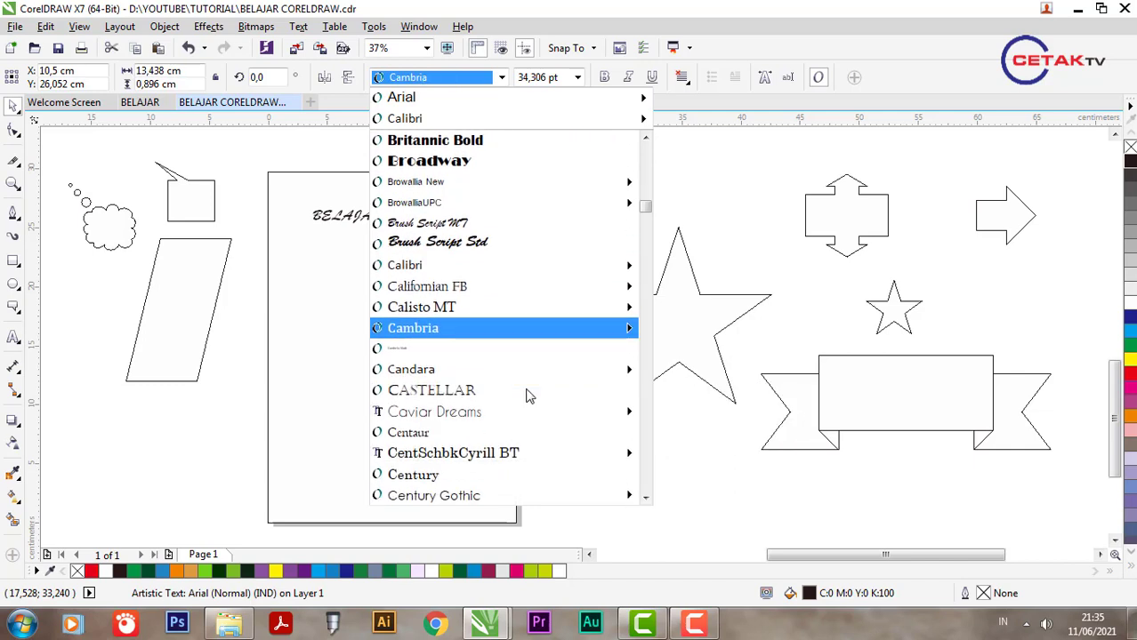
scroll(518, 401, "down", 2)
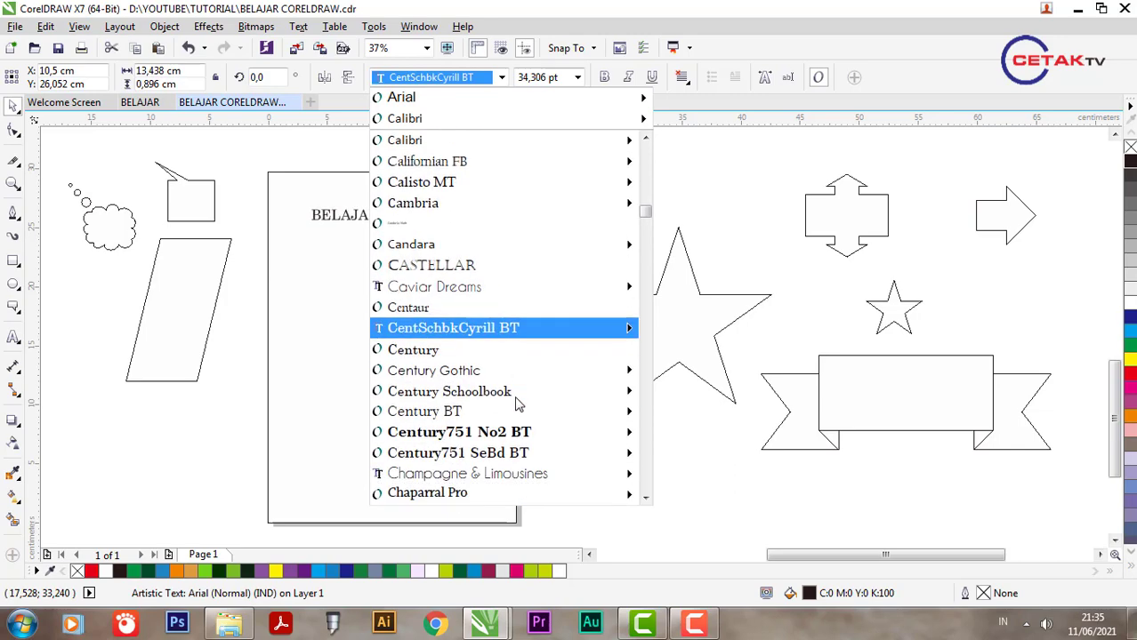
type("n")
mouse_move(477, 242)
left_click(480, 180)
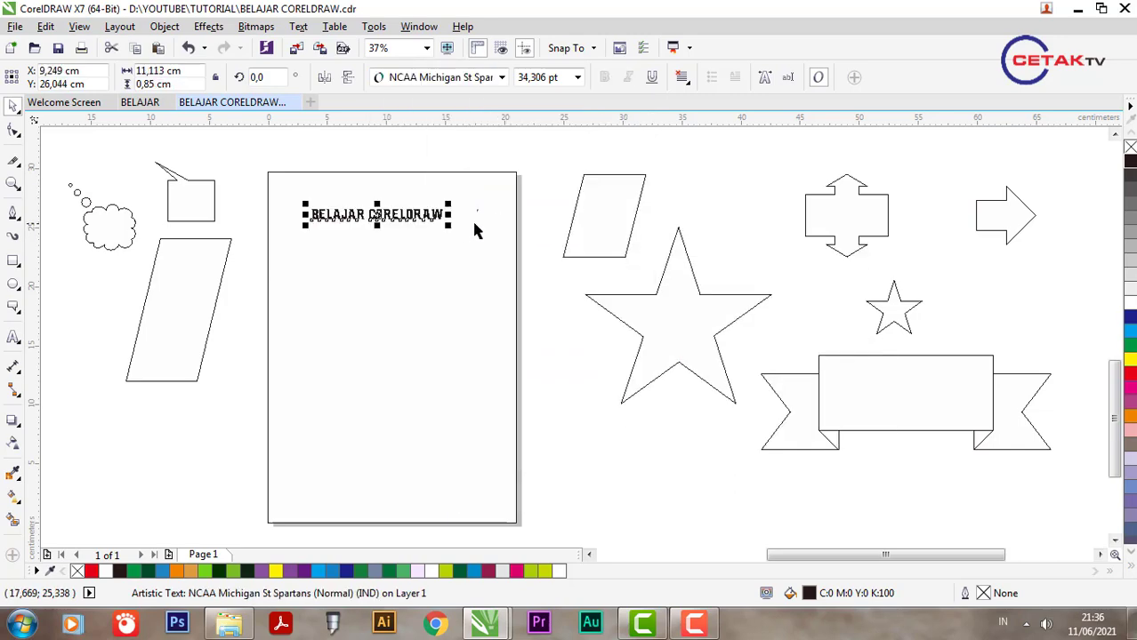
Enlarge the text to nearly the full page width and centre it horizontally on the page rectangle.
left_click_drag(470, 222, 479, 293)
left_click(472, 289, "shift")
key("c")
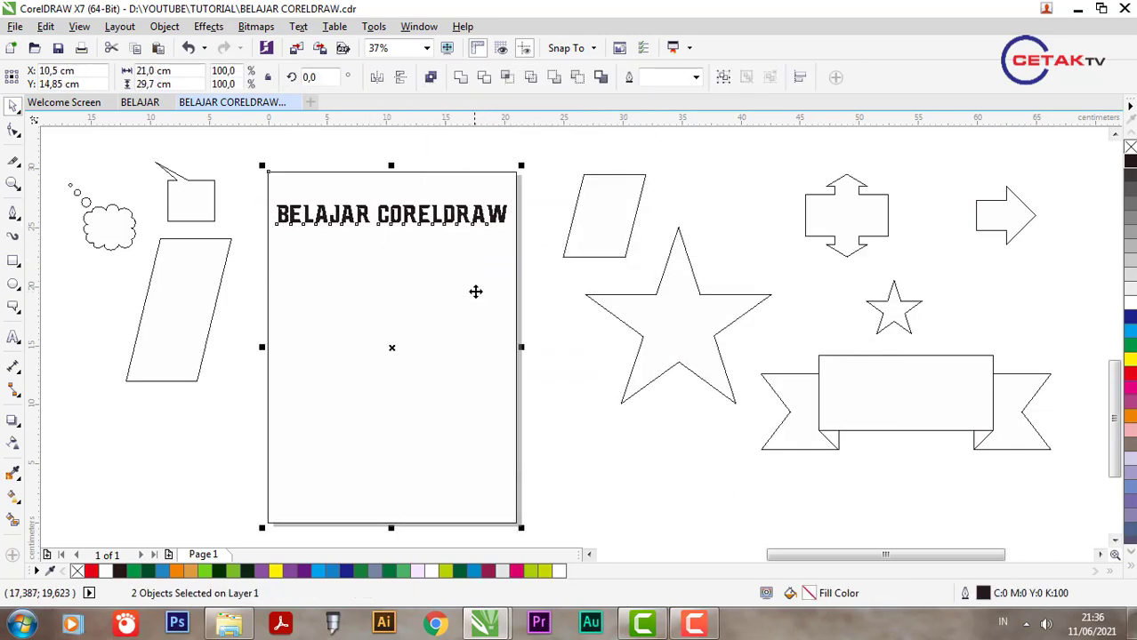
Reduce the text to about 16 cm wide and centre it vertically on the page rectangle.
left_click(540, 322)
left_click(426, 224)
left_click_drag(511, 230, 489, 233)
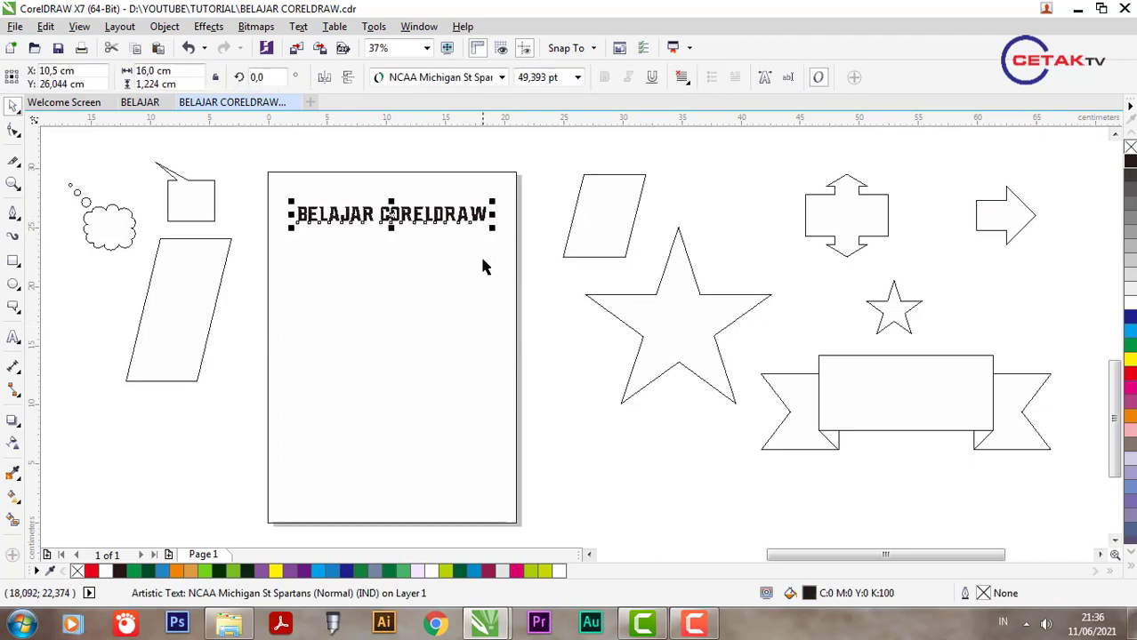
left_click(473, 273, "shift")
key("e")
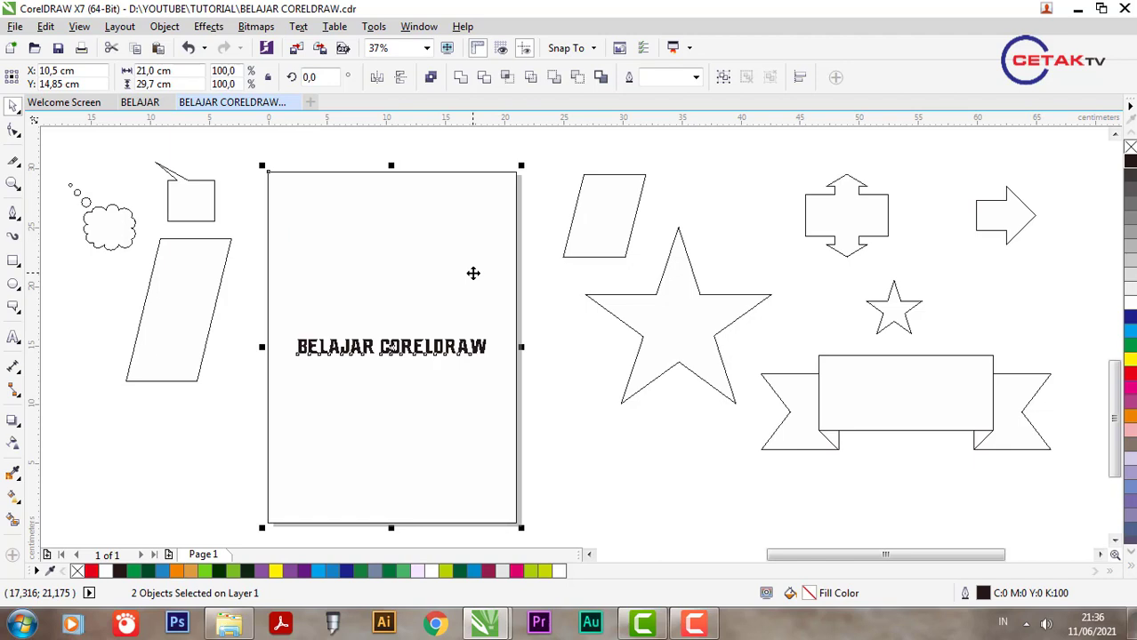
left_click(552, 316)
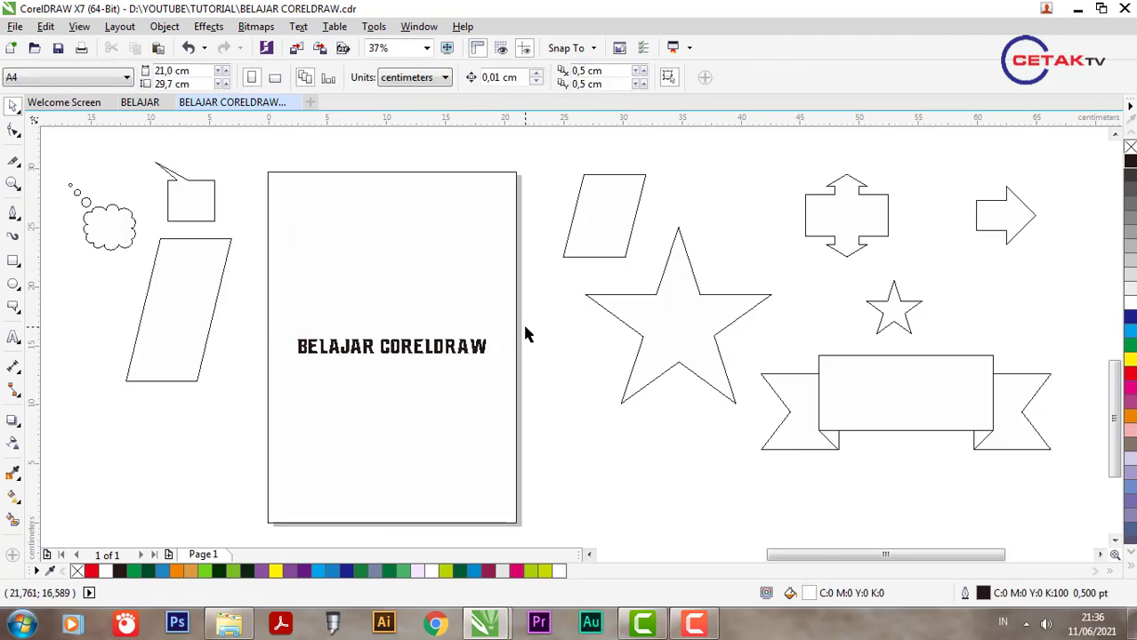
left_click(479, 354)
left_click(347, 233)
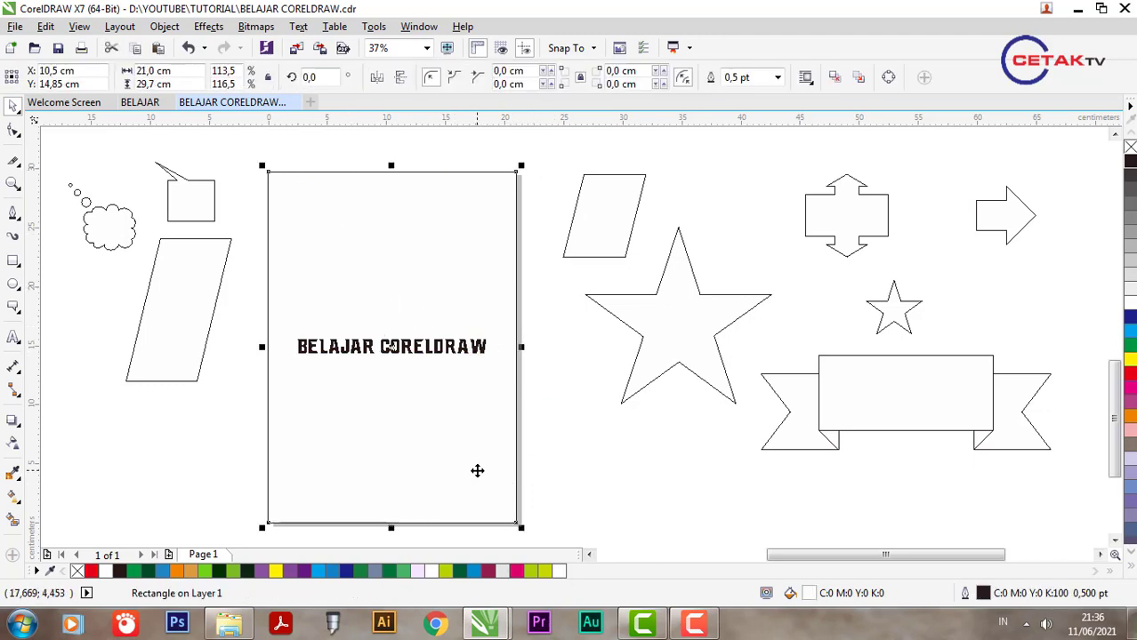
left_click(583, 425)
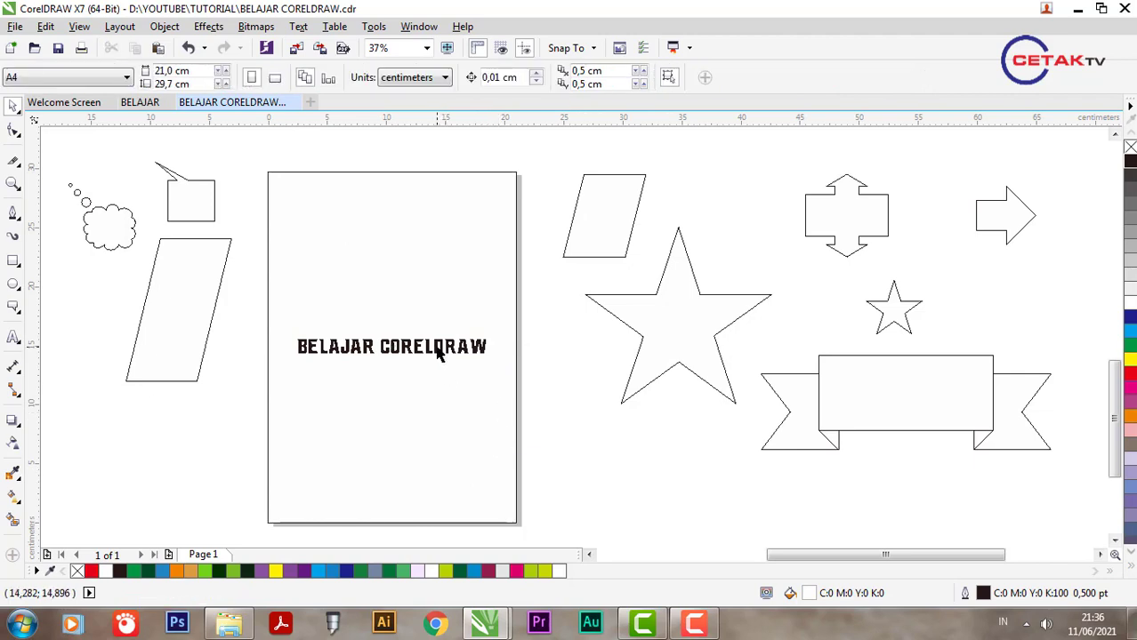
Fill the BELAJAR CORELDRAW text with red and move it up near the top of the page.
left_click(438, 353)
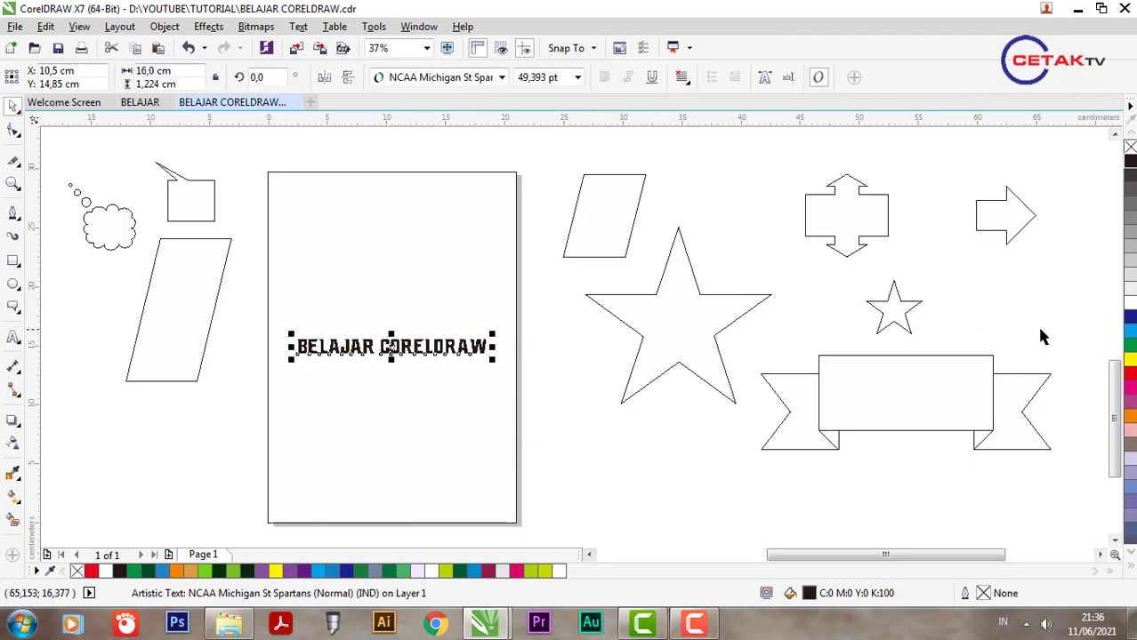
left_click(1129, 361)
left_click_drag(387, 365, 392, 227)
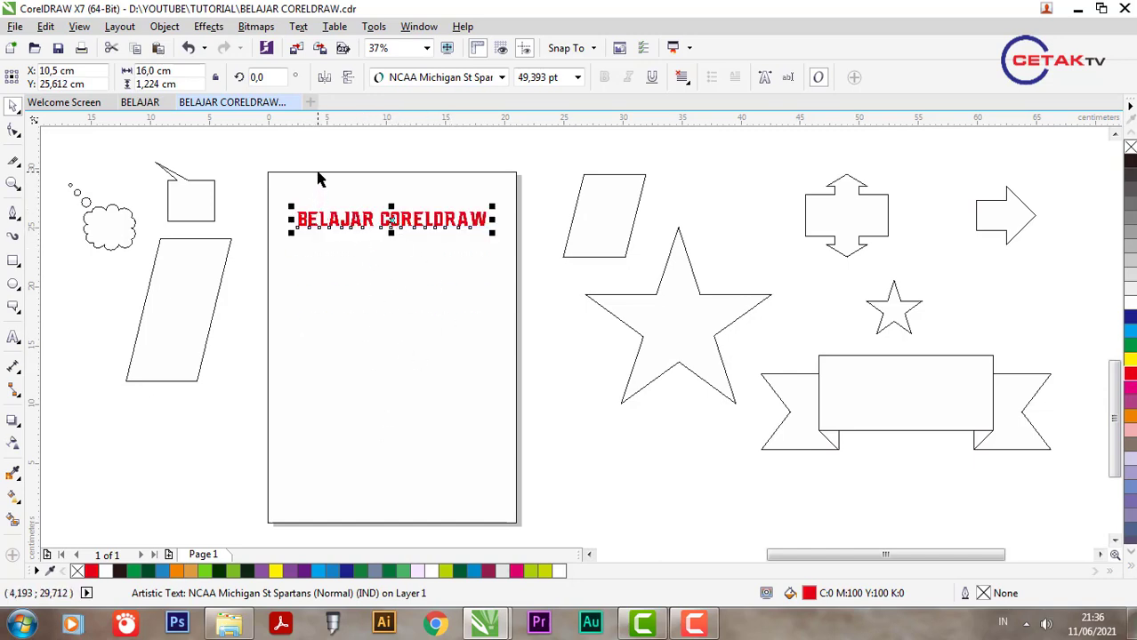
Centre the red text vertically on the page rectangle.
left_click(318, 172, "shift")
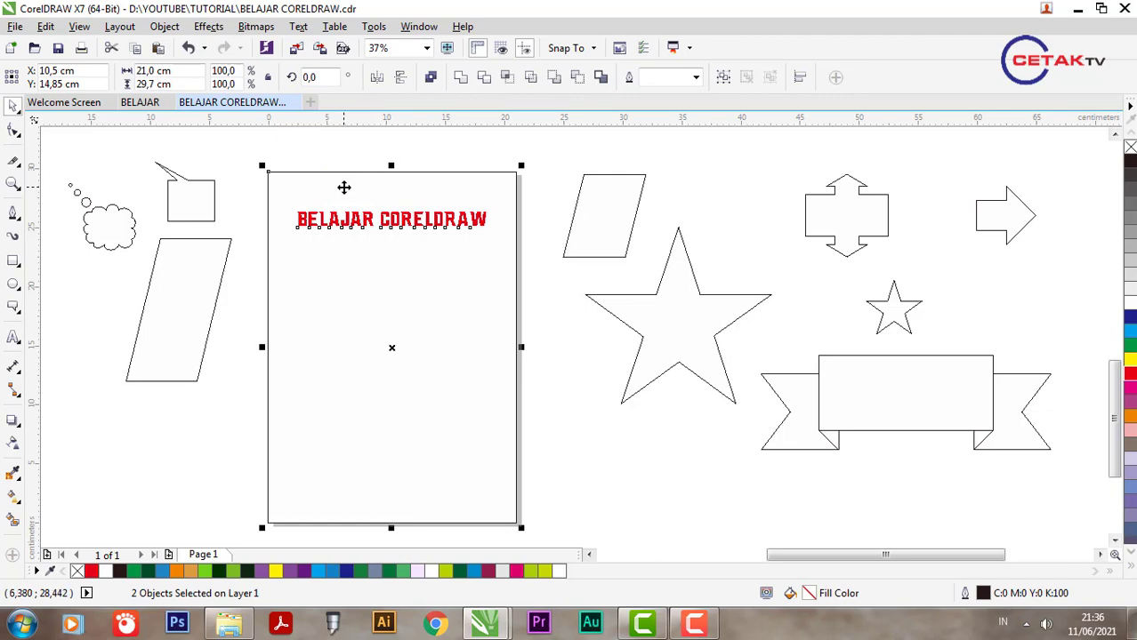
key("e")
left_click(466, 281)
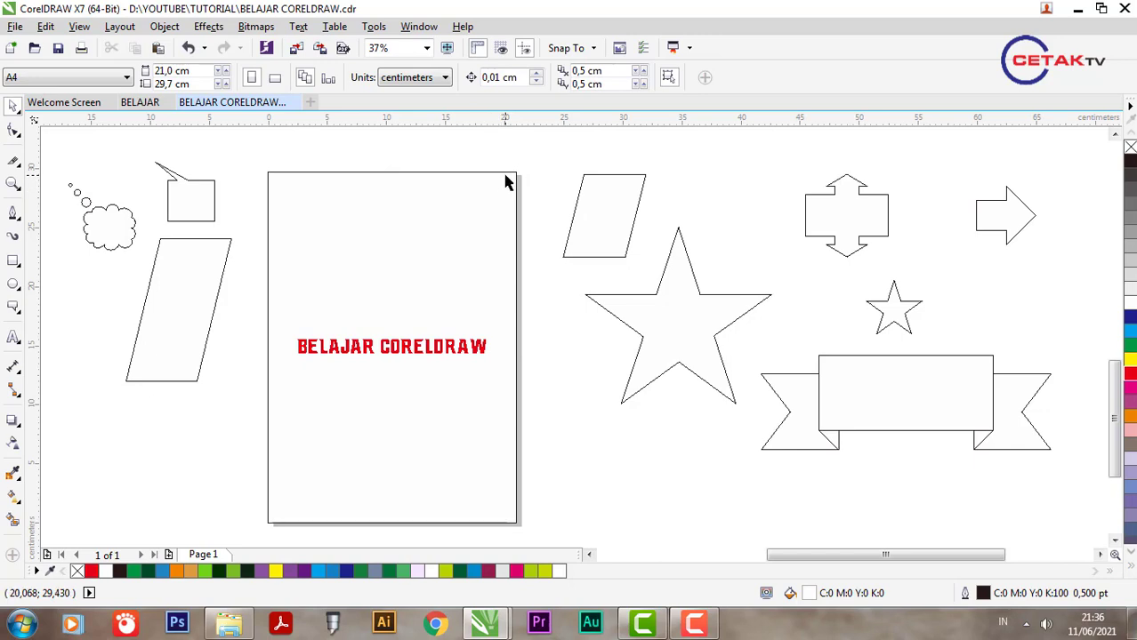
Align the text to the page rectangle's top, right, left, bottom and again right edge in turn.
left_click(457, 353)
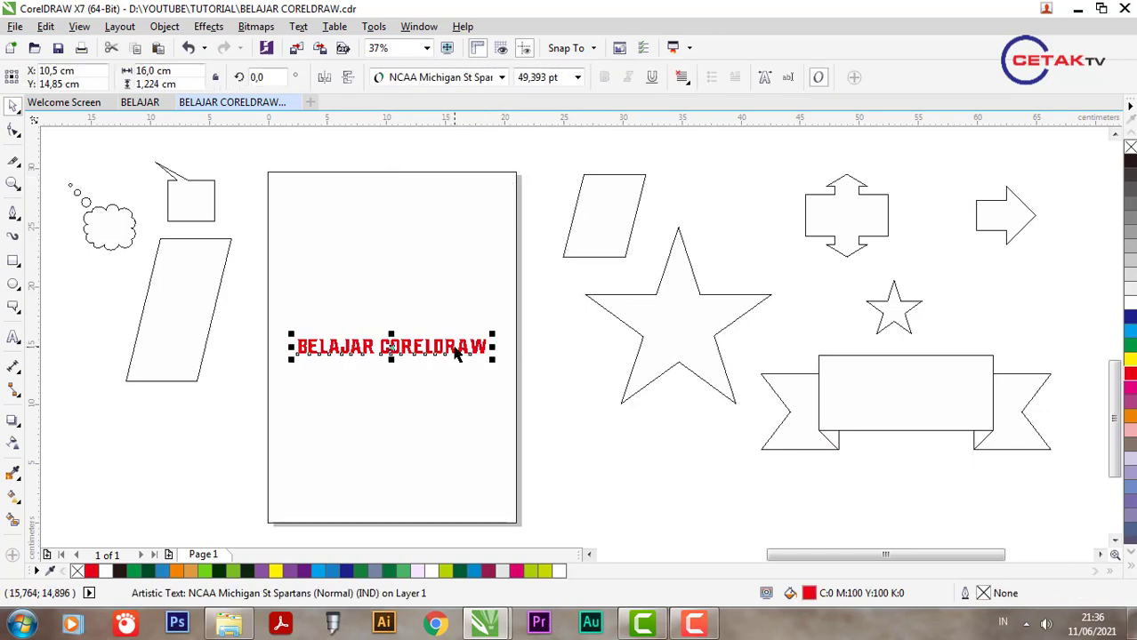
left_click(442, 243, "shift")
key("t")
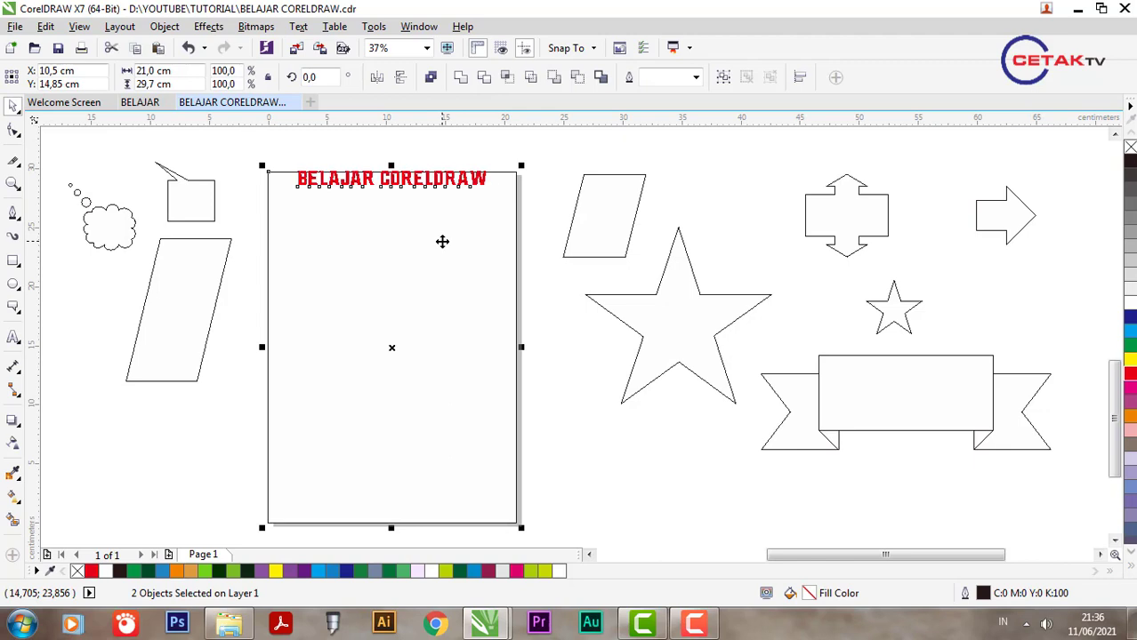
key("r")
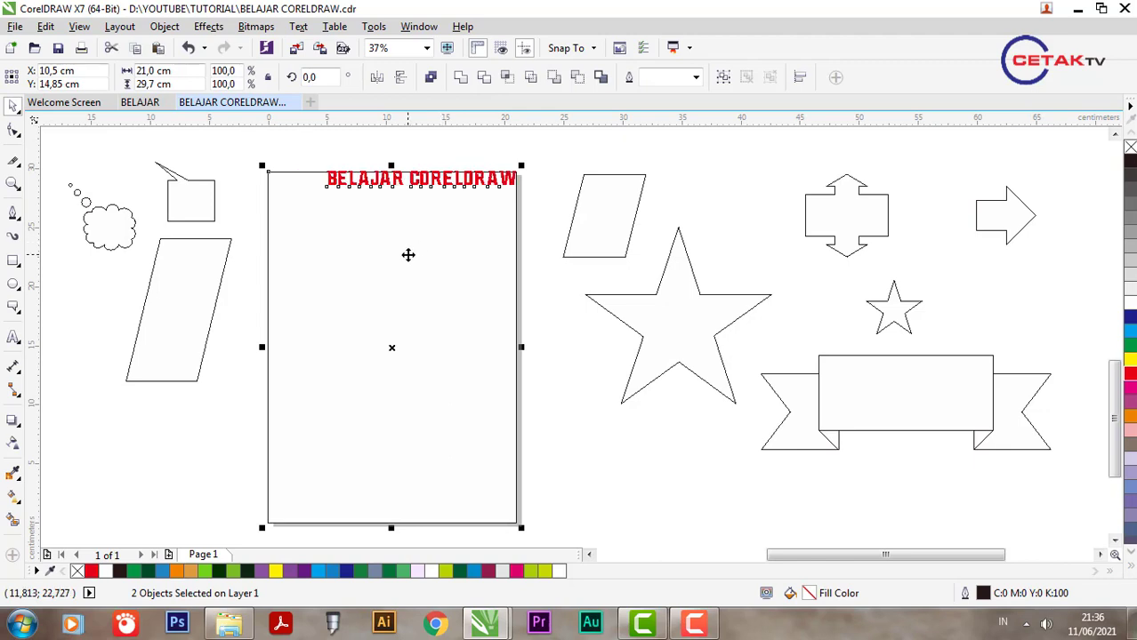
key("l")
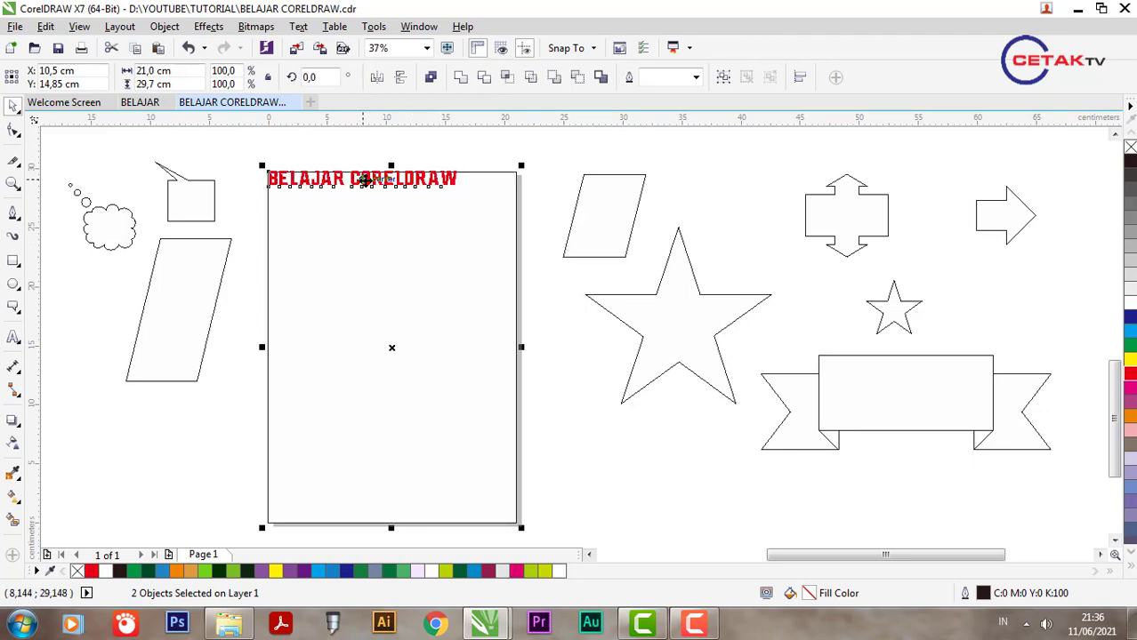
key("b")
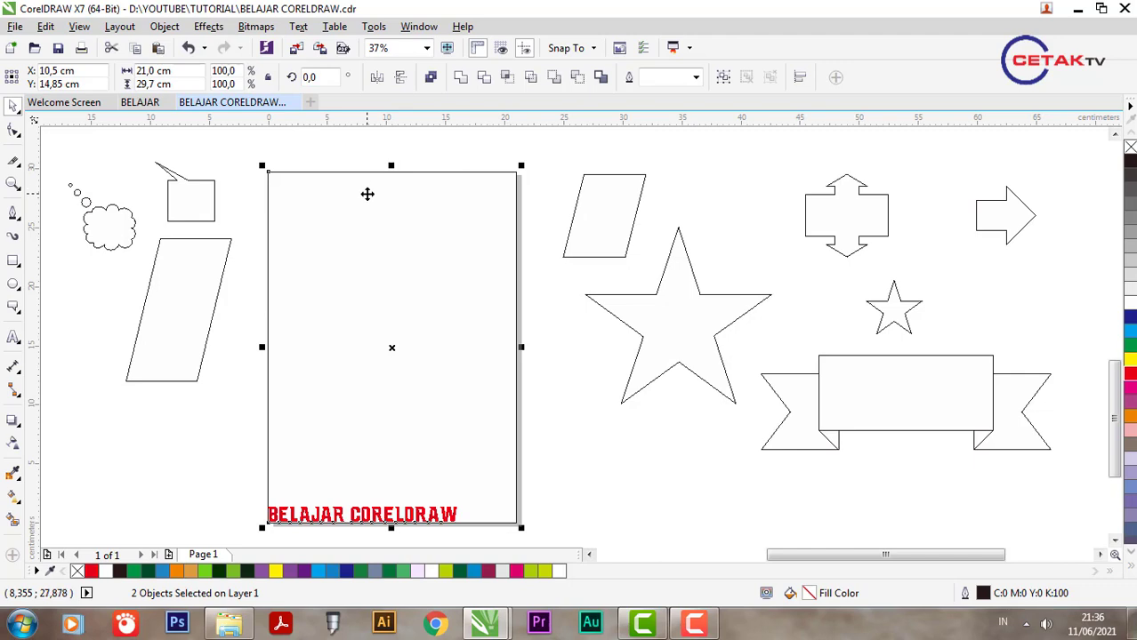
key("r")
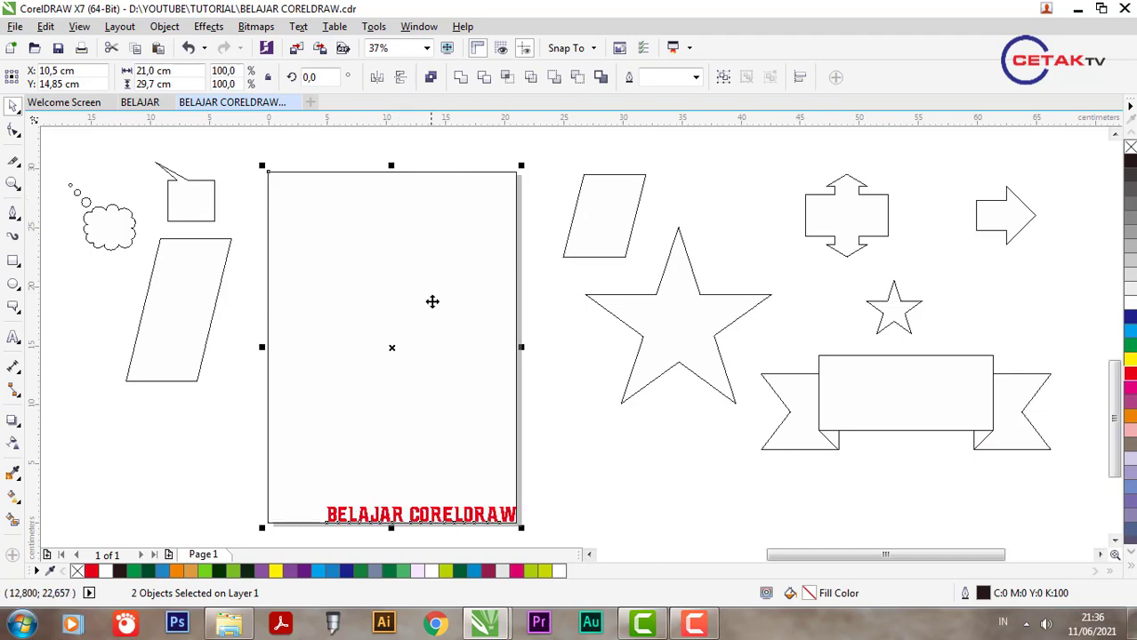
left_click(532, 531)
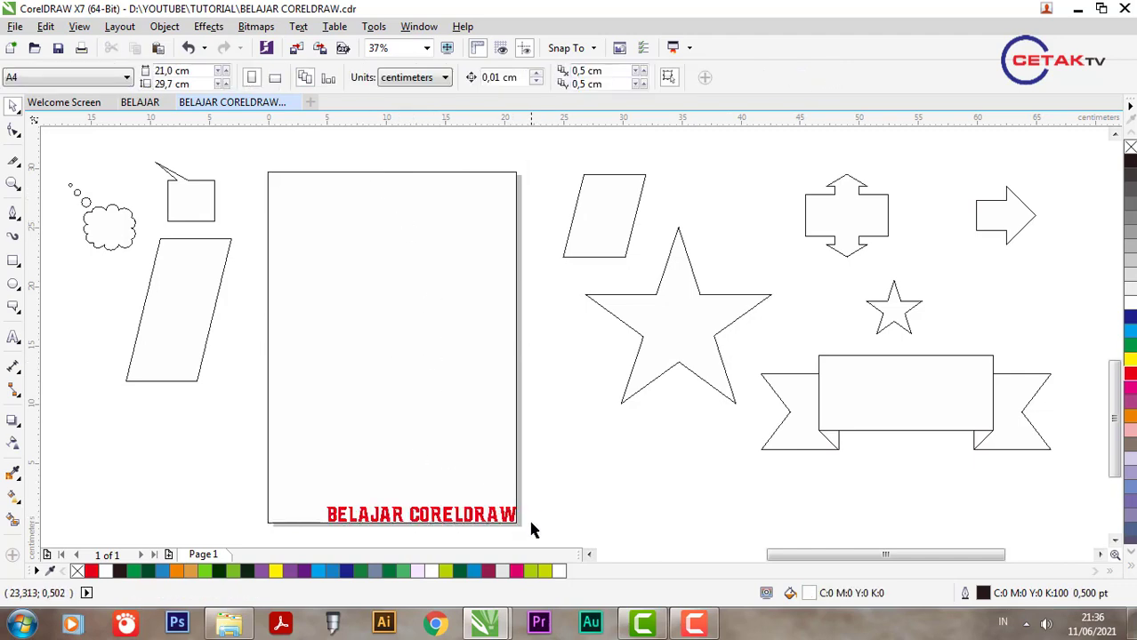
Move the page-sized rectangle off the page to the lower left and centre it back on the page.
left_click(487, 523)
left_click(387, 482, "shift")
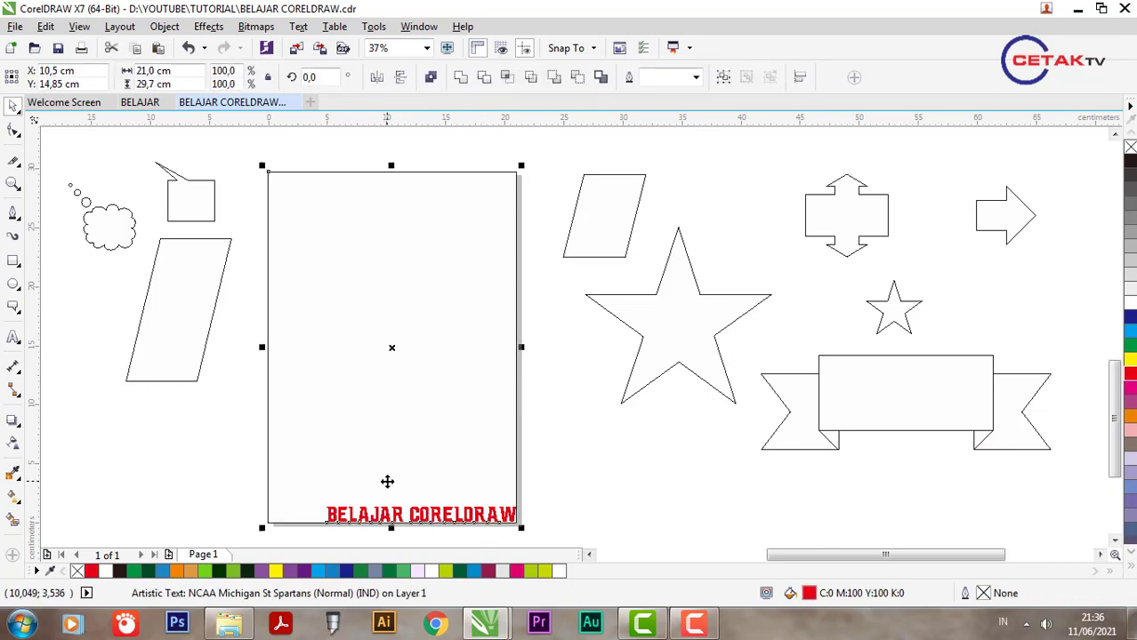
left_click(469, 338)
scroll(467, 320, "down", 2)
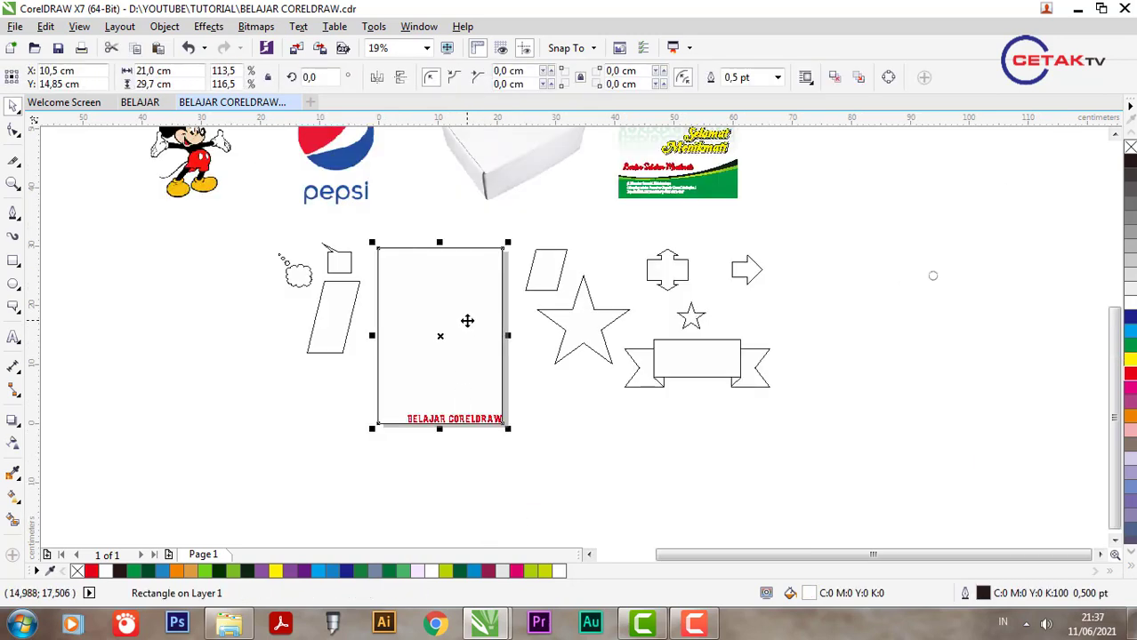
left_click_drag(467, 320, 273, 435)
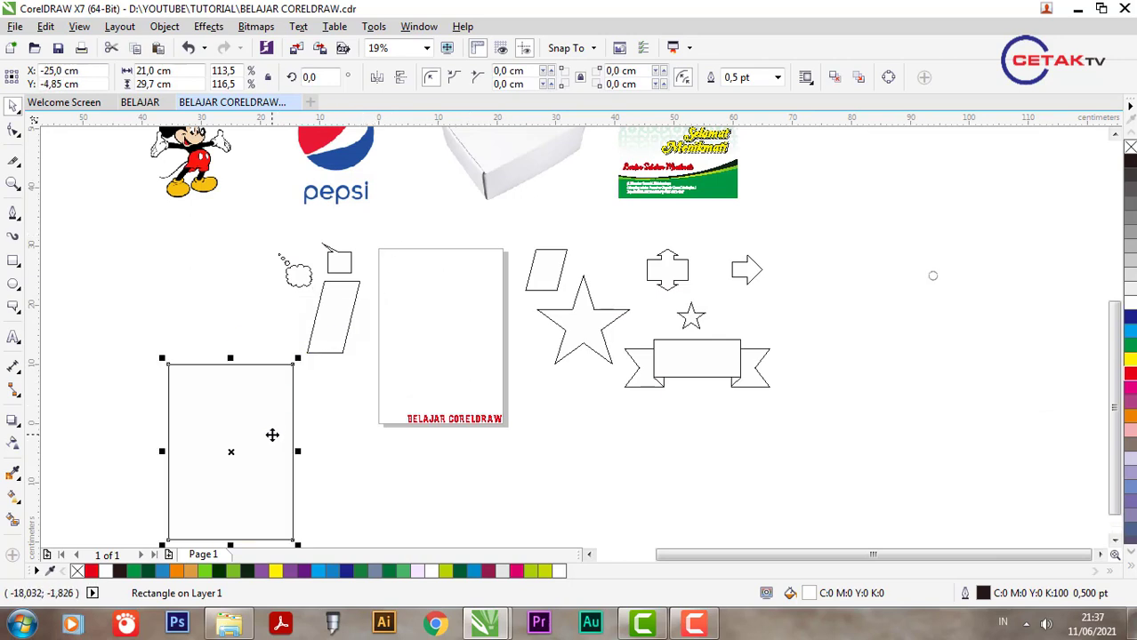
key("p")
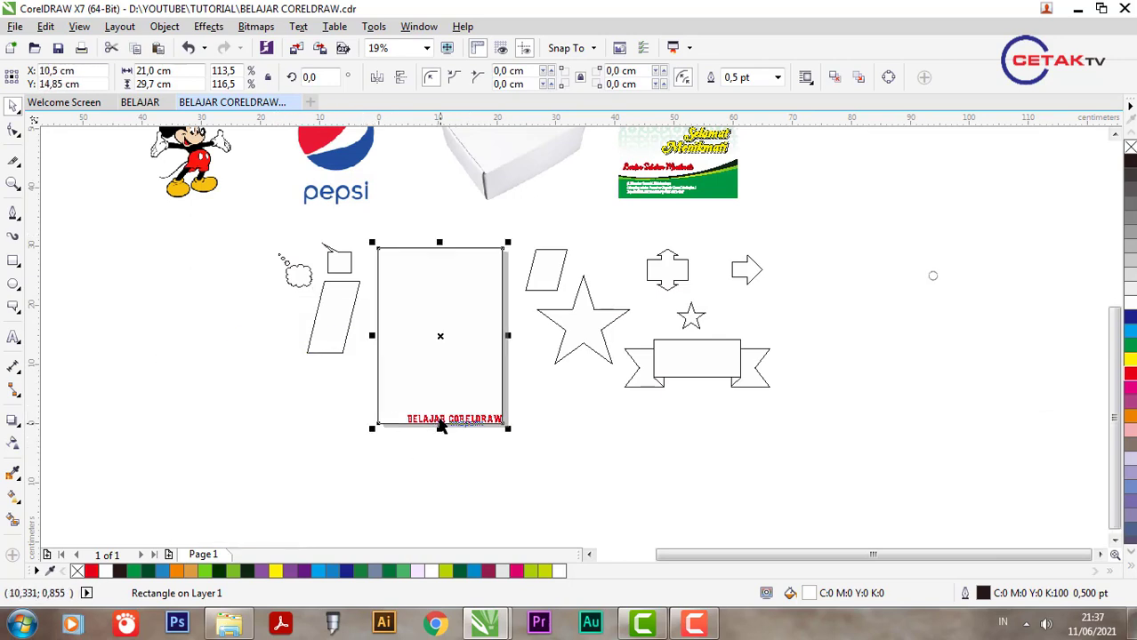
Centre the BELAJAR CORELDRAW text horizontally and vertically on the page rectangle.
left_click(447, 387)
left_click(449, 419)
left_click(441, 383, "shift")
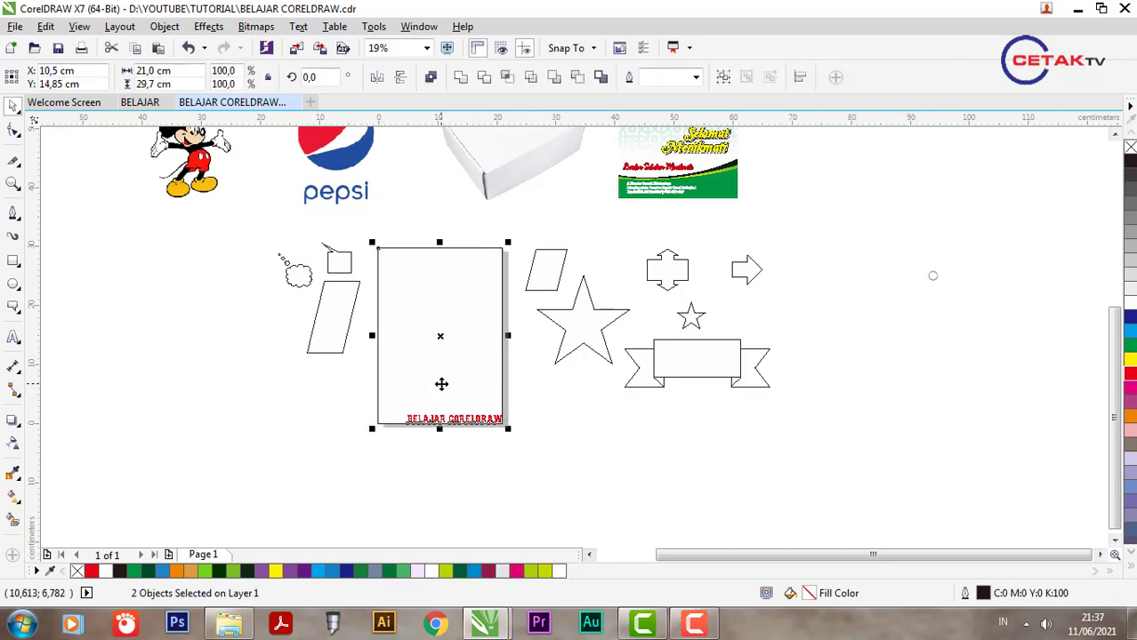
key("c")
key("e")
left_click(608, 466)
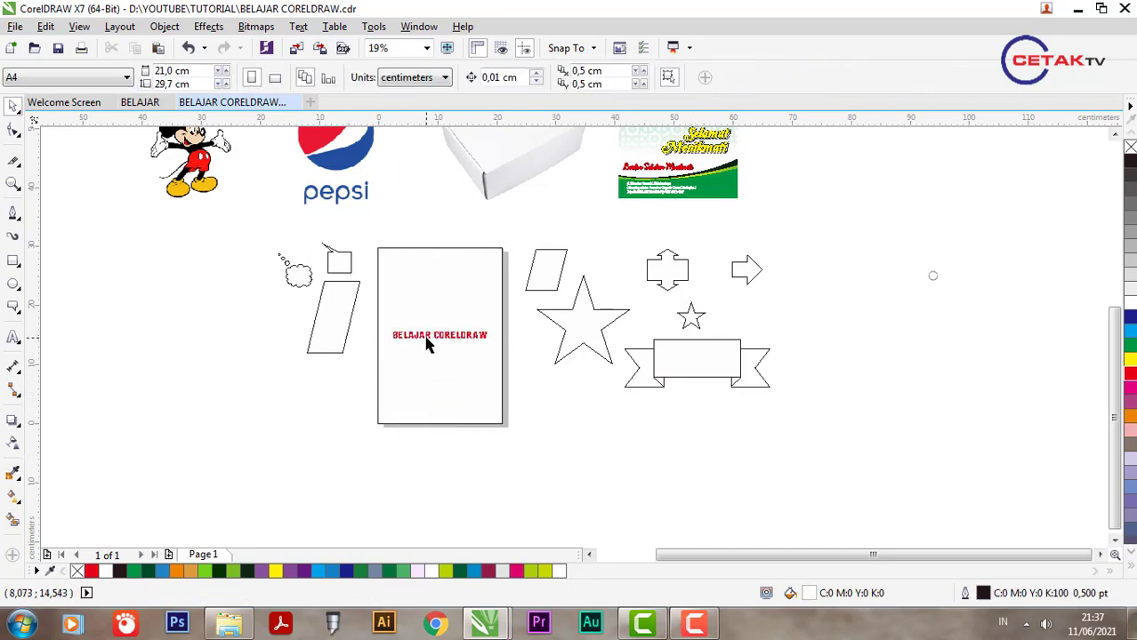
Delete the two callouts and the tall parallelogram to the left of the page.
scroll(427, 345, "up", 1)
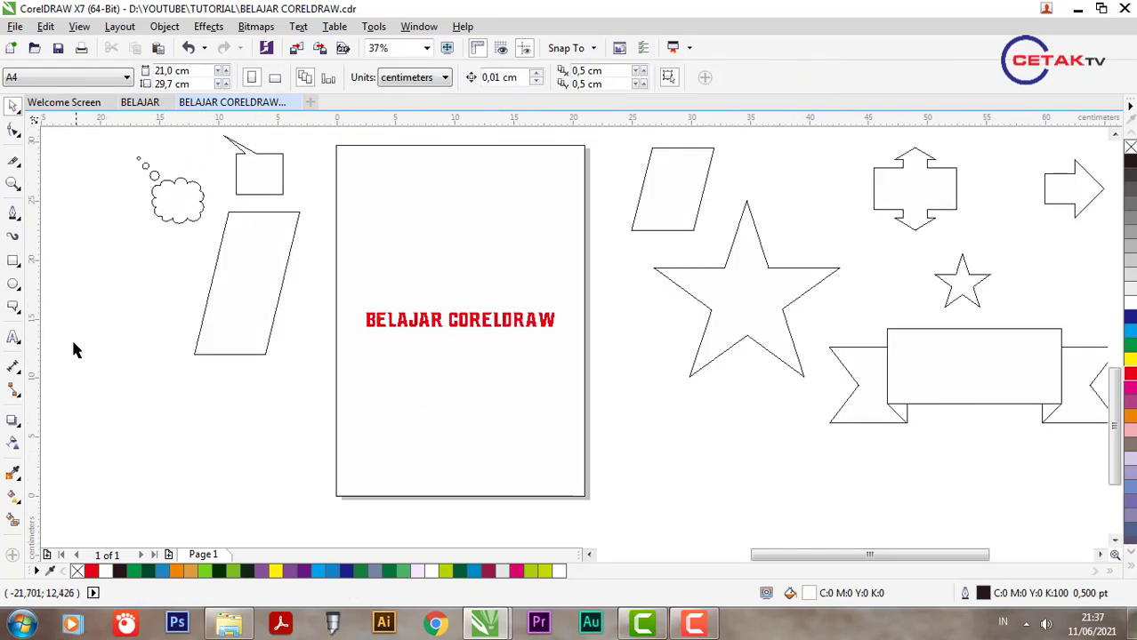
left_click(21, 380)
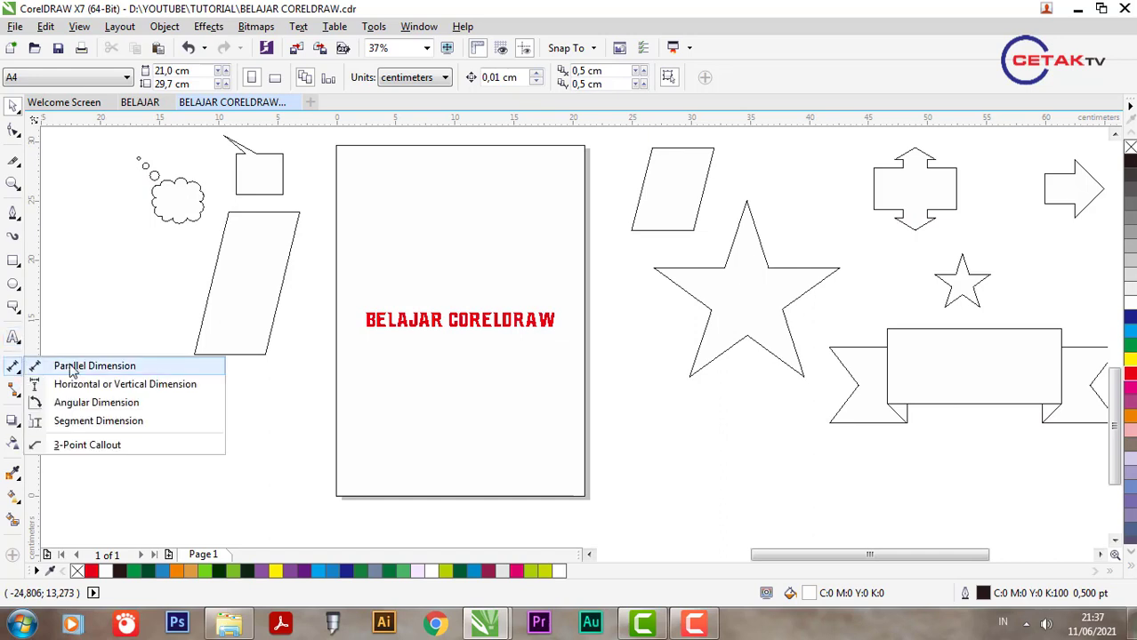
scroll(178, 259, "down", 1)
left_click_drag(197, 217, 310, 406)
key("Delete")
Delete the parallelogram, stars, arrows and banner to the right of the page, keeping the white box image in its place.
left_click_drag(374, 178, 735, 451)
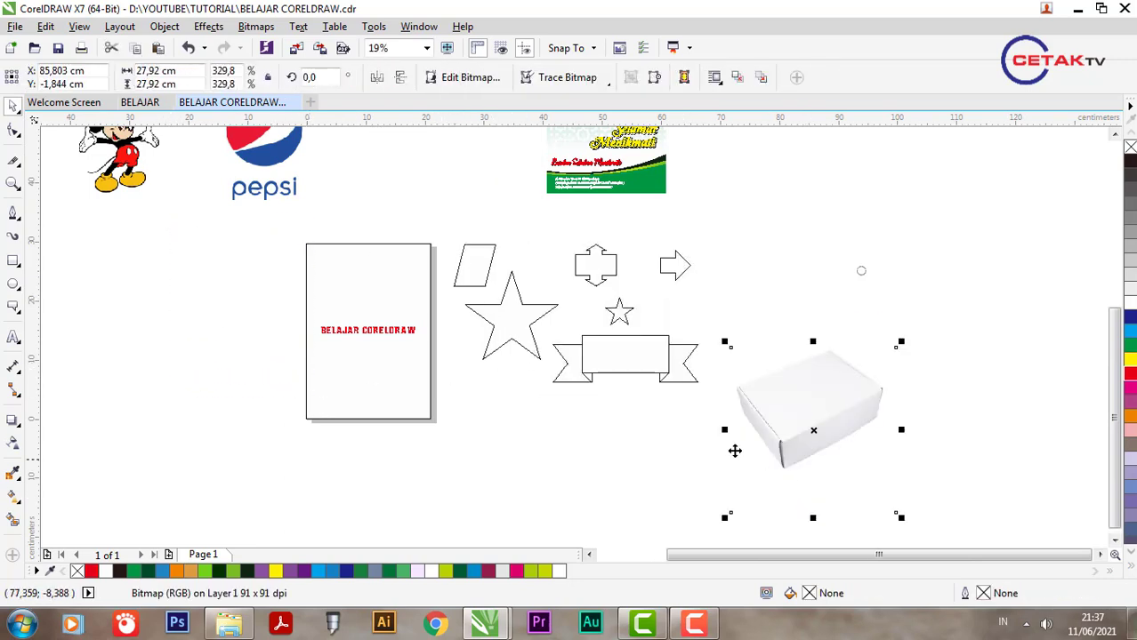
key("ctrl+z")
left_click_drag(819, 452, 449, 234)
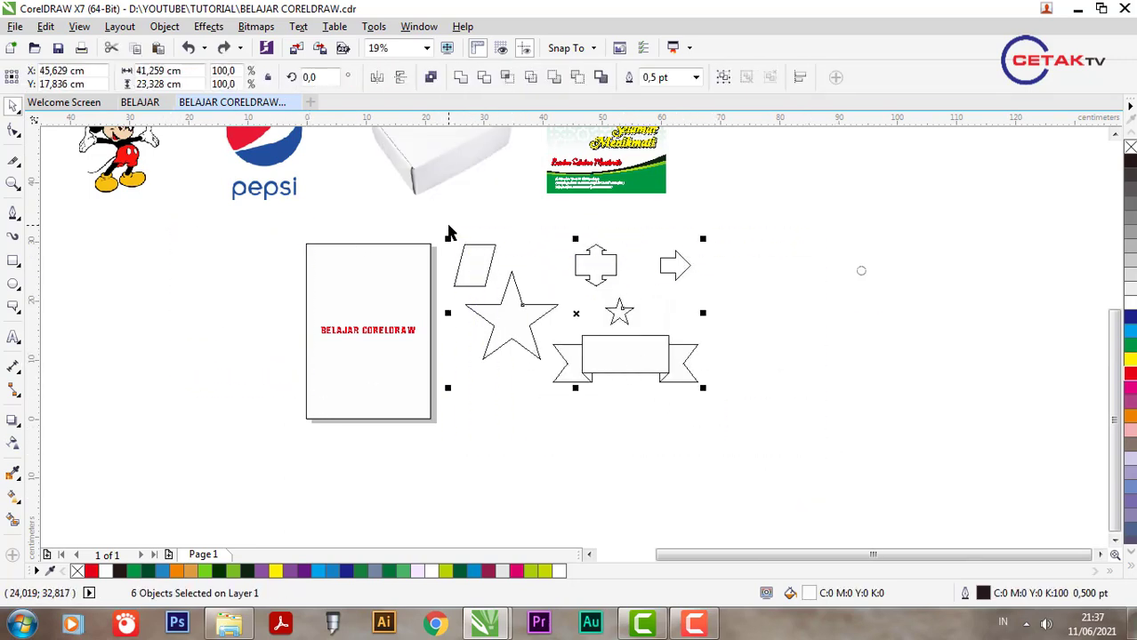
key("Delete")
Add a parallel dimension to the page rectangle's left edge, placing its line about 7 cm outside the edge.
scroll(299, 284, "up", 1)
left_click(353, 298)
scroll(347, 311, "down", 1)
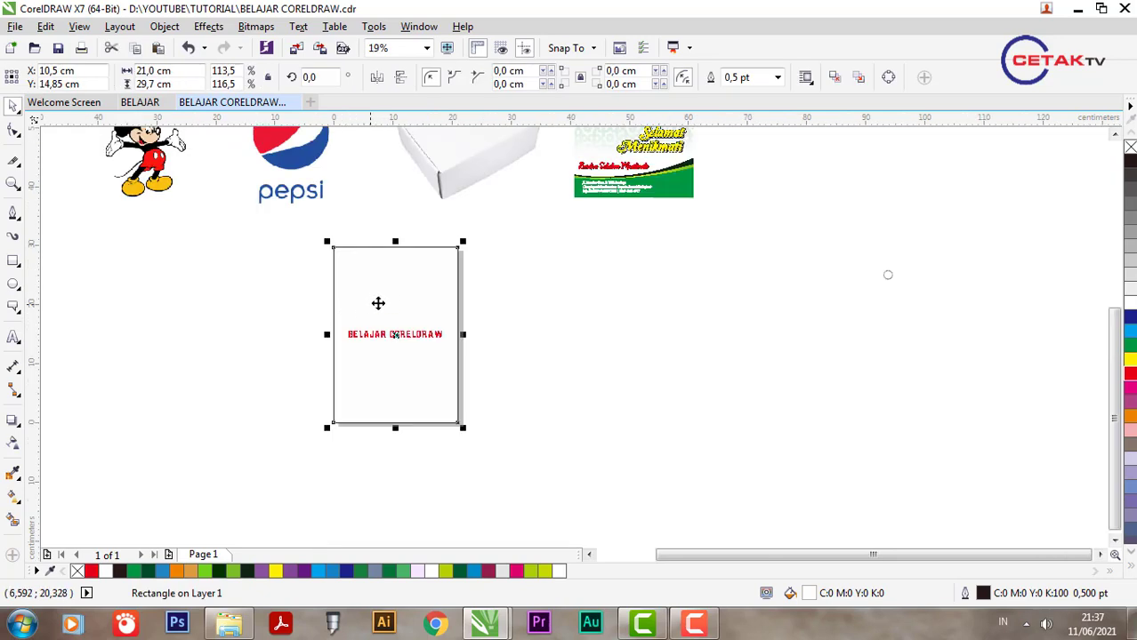
left_click(13, 367)
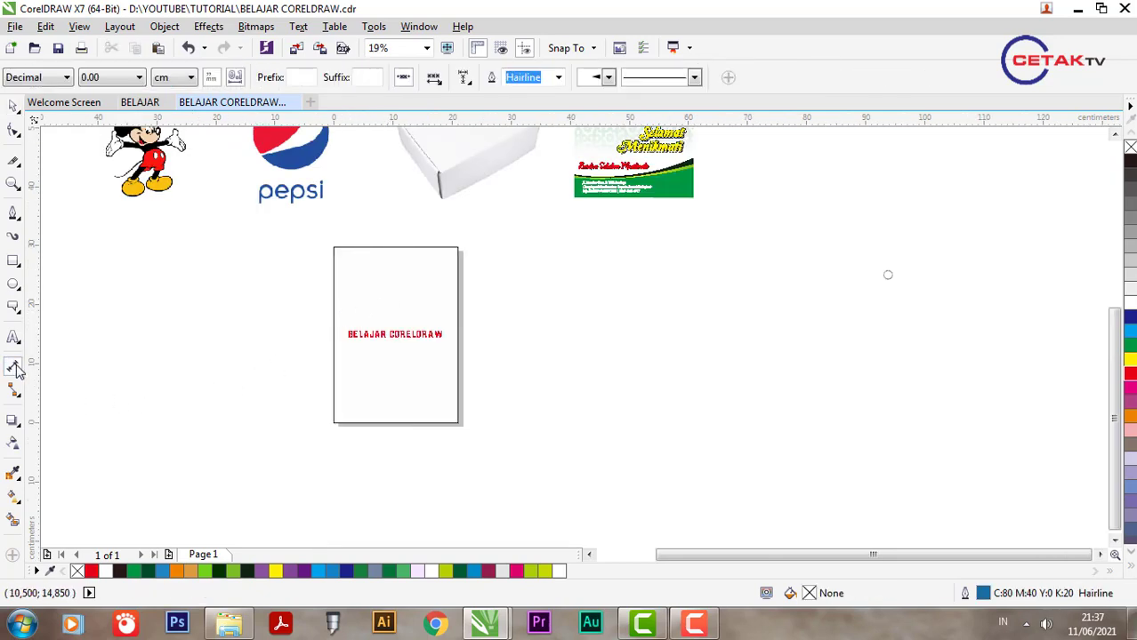
left_click(21, 377)
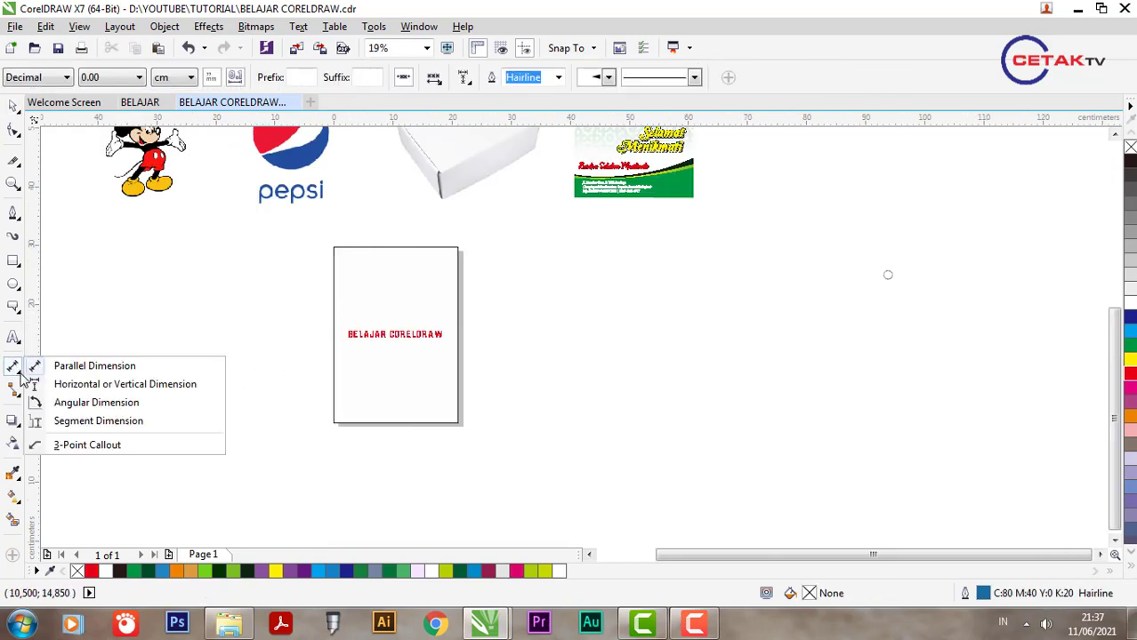
left_click(105, 367)
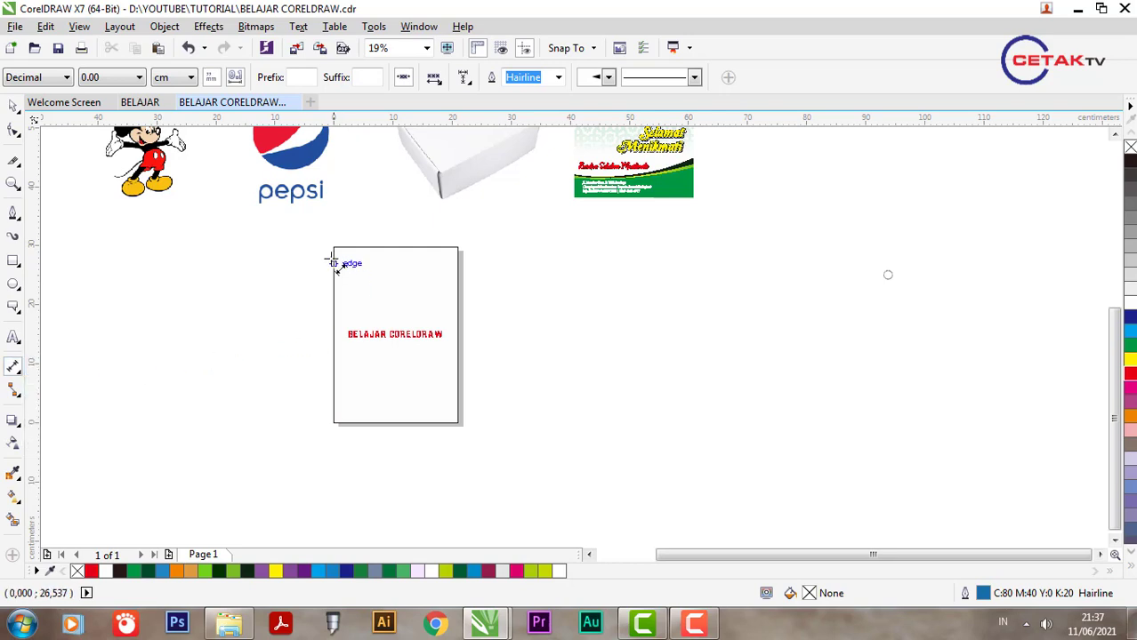
left_click_drag(335, 249, 334, 425)
left_click(293, 418)
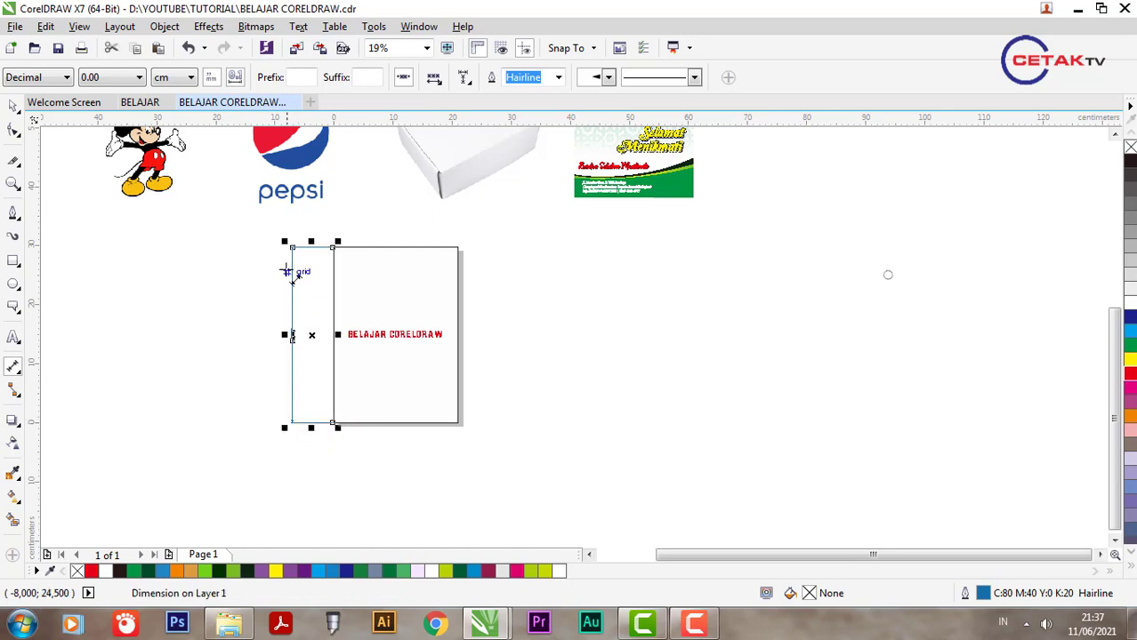
Set the dimension's precision to 0.0 and its outline width to 4.0 pt.
left_click(108, 78)
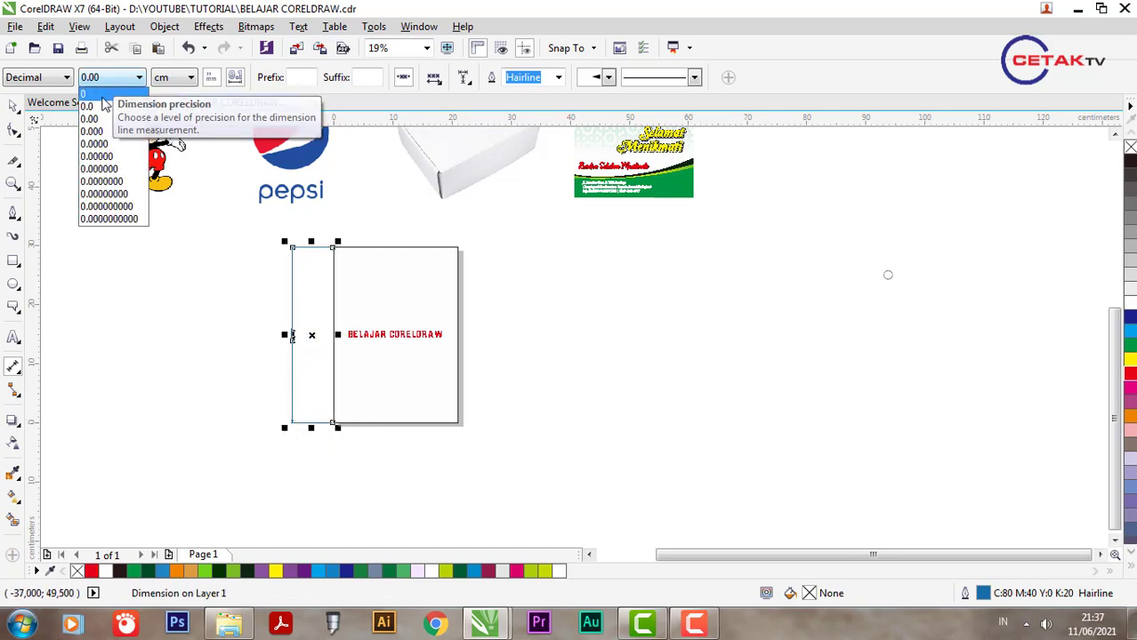
left_click(105, 107)
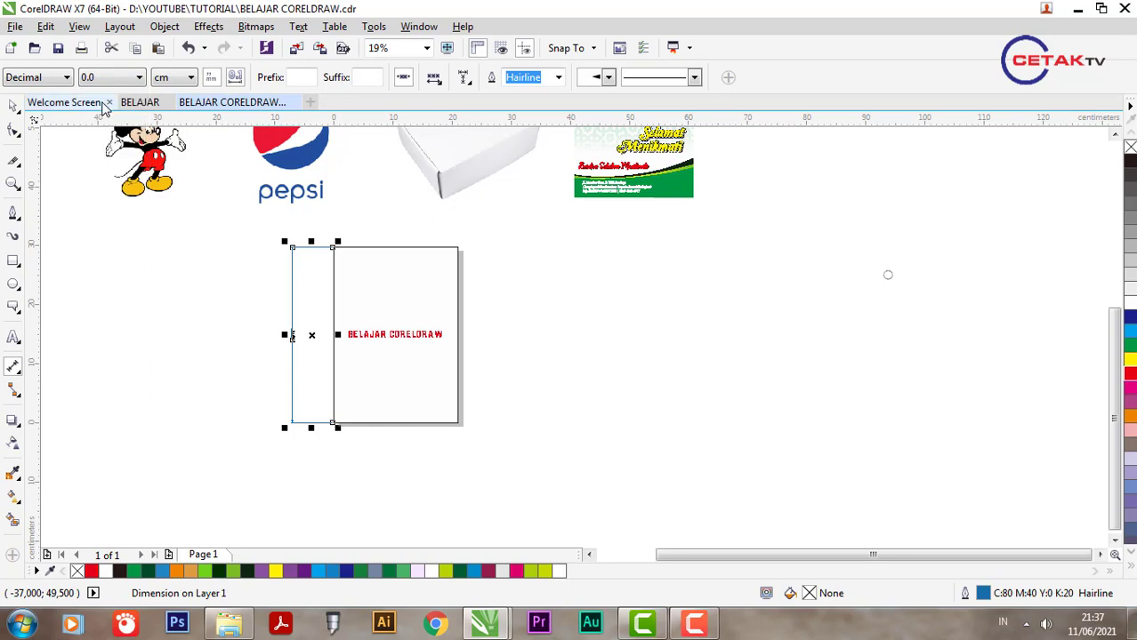
left_click(557, 77)
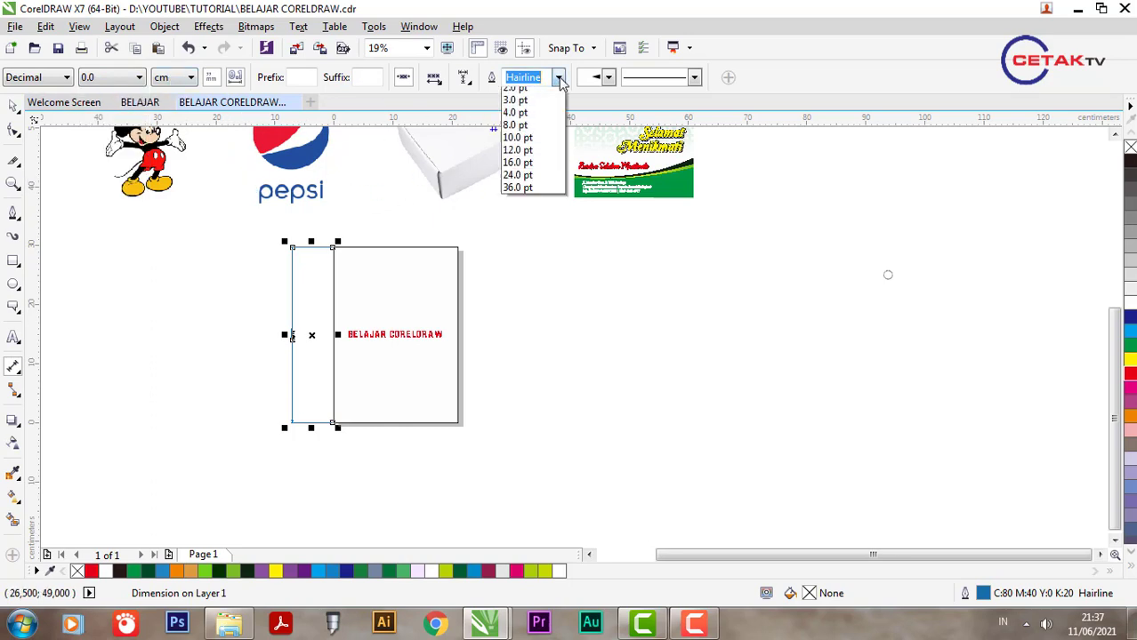
left_click(532, 200)
scroll(302, 336, "up", 2)
scroll(302, 336, "up", 4)
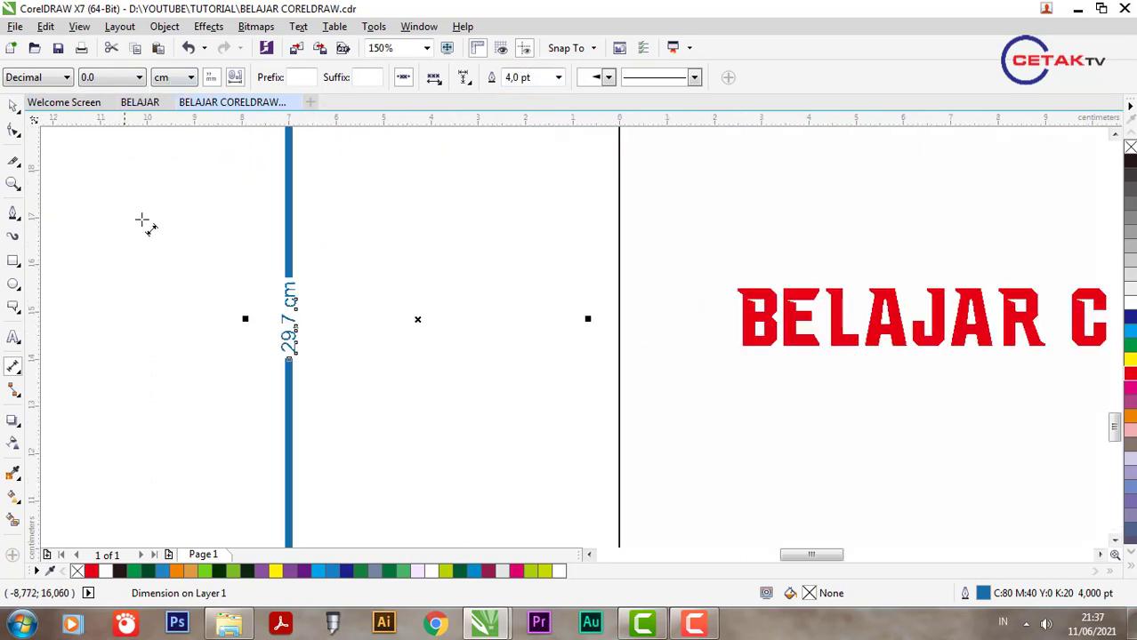
Make the dimension's label text bold.
left_click(13, 105)
left_click(287, 306)
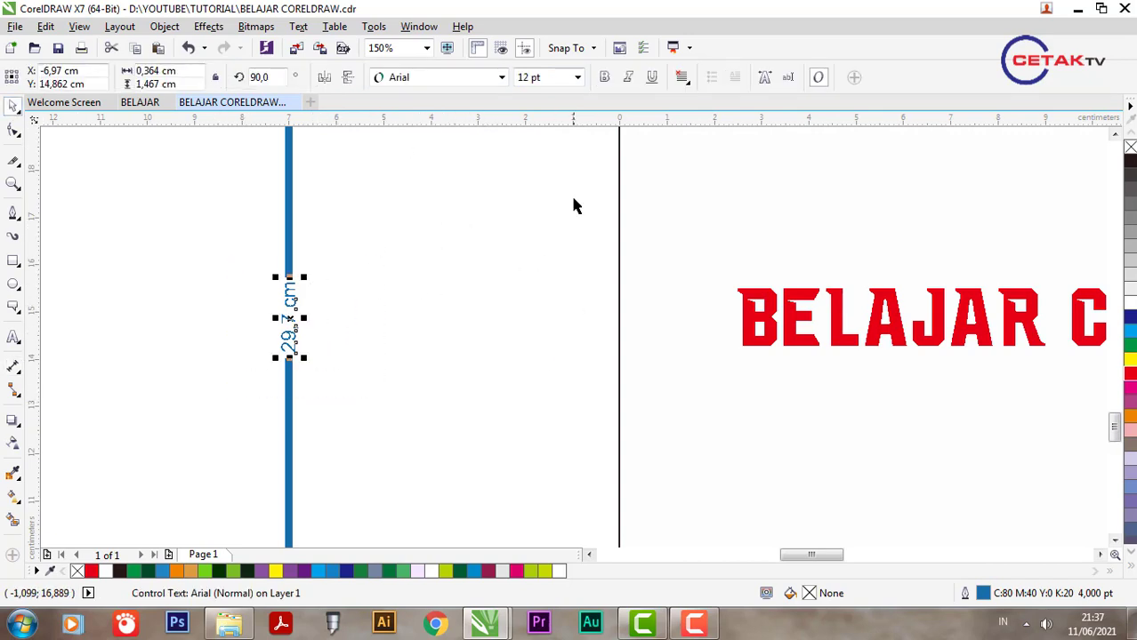
left_click(604, 78)
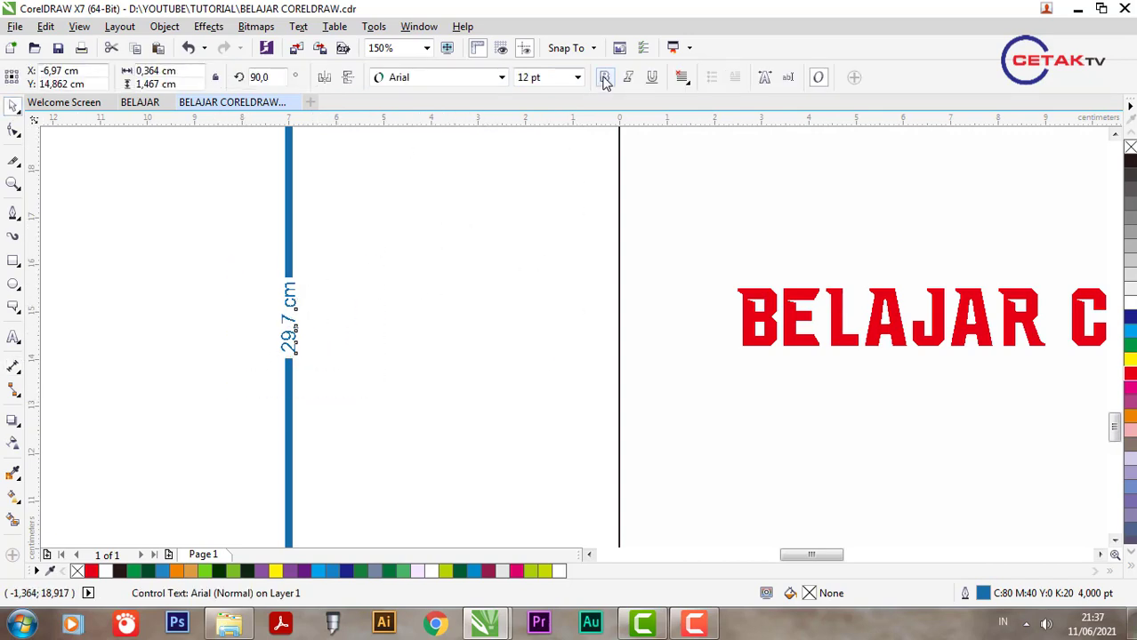
Set the vertical dimension's label text to 50 pt and colour it red.
left_click(546, 78)
type("5")
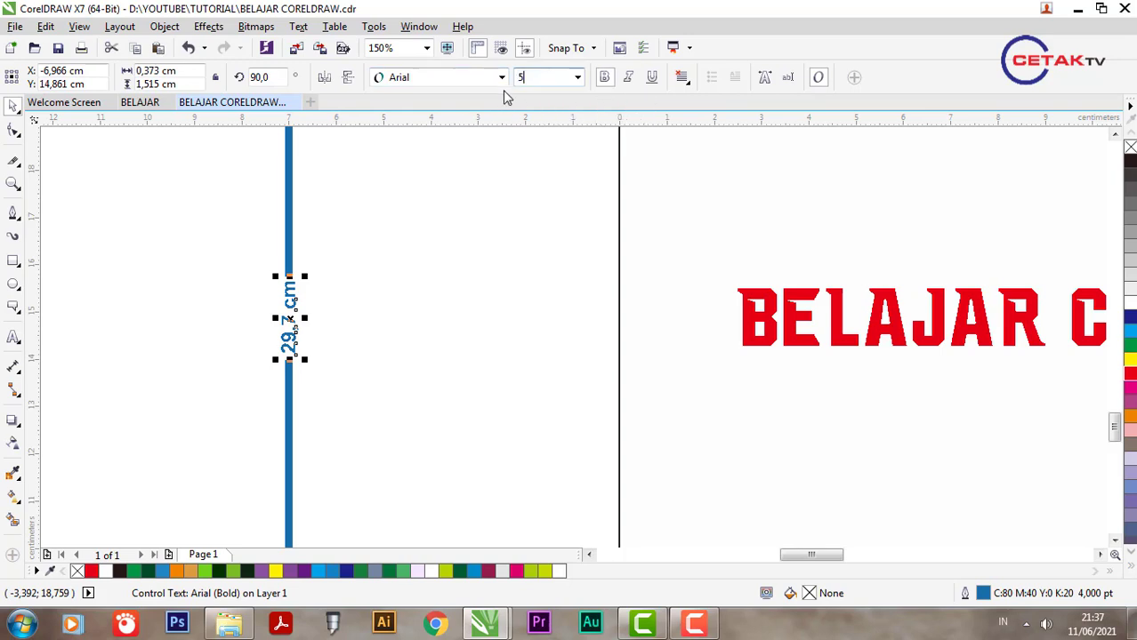
type("0")
key("Return")
scroll(388, 297, "down", 2)
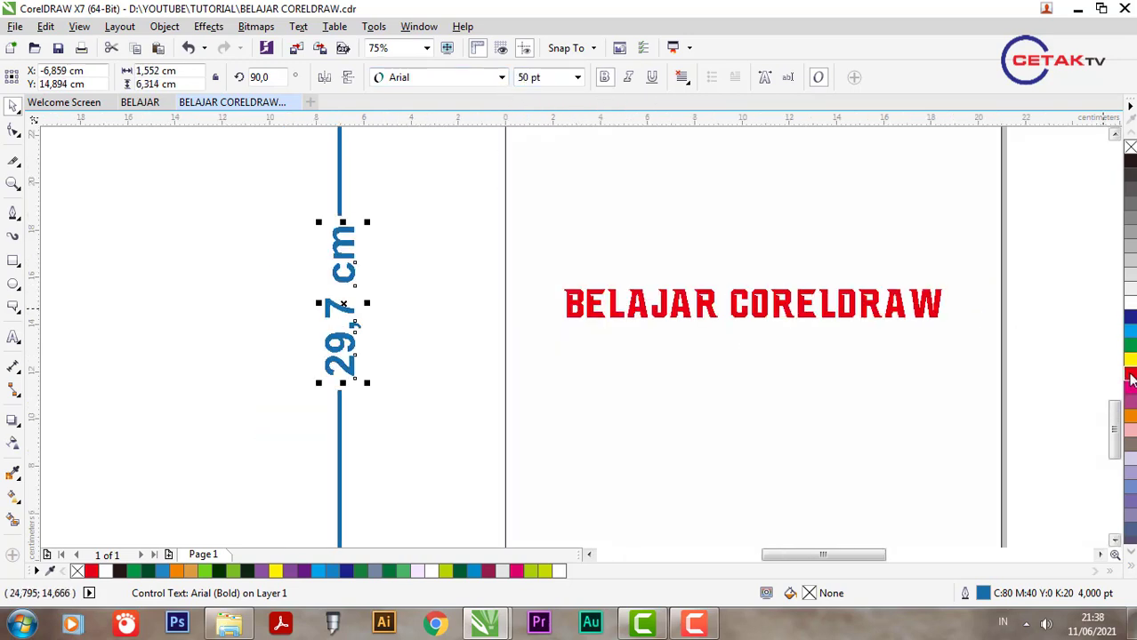
left_click(1129, 375)
scroll(317, 341, "down", 1)
scroll(320, 312, "down", 1)
left_click(391, 386)
Add a horizontal dimension to the page rectangle's bottom edge, placing its line about 2 cm below the edge.
scroll(414, 364, "up", 1)
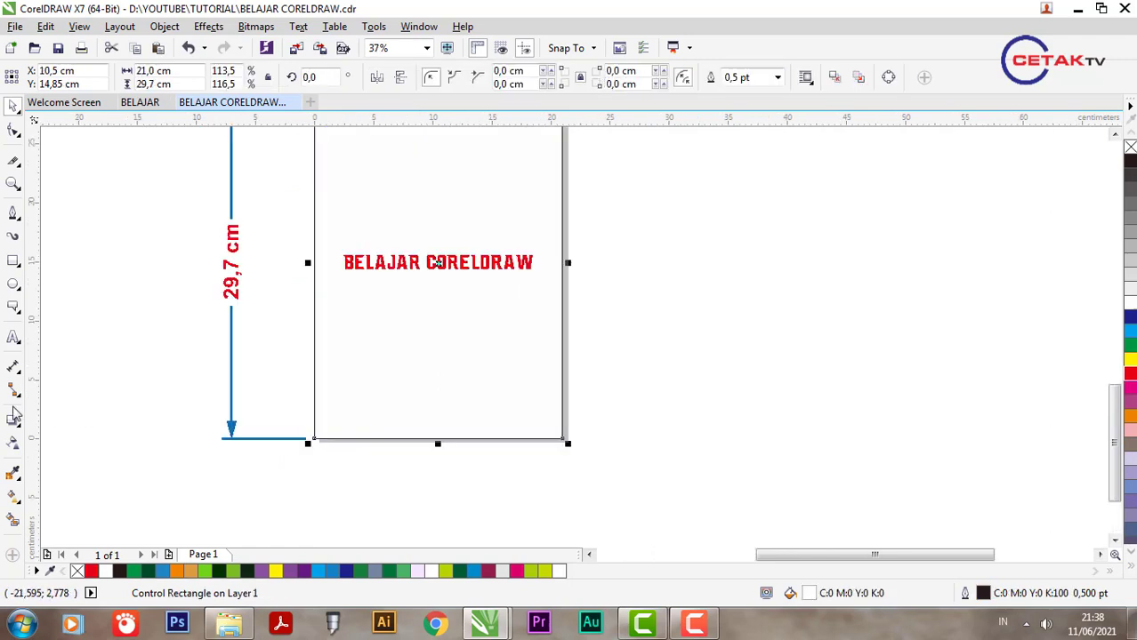
left_click(16, 377)
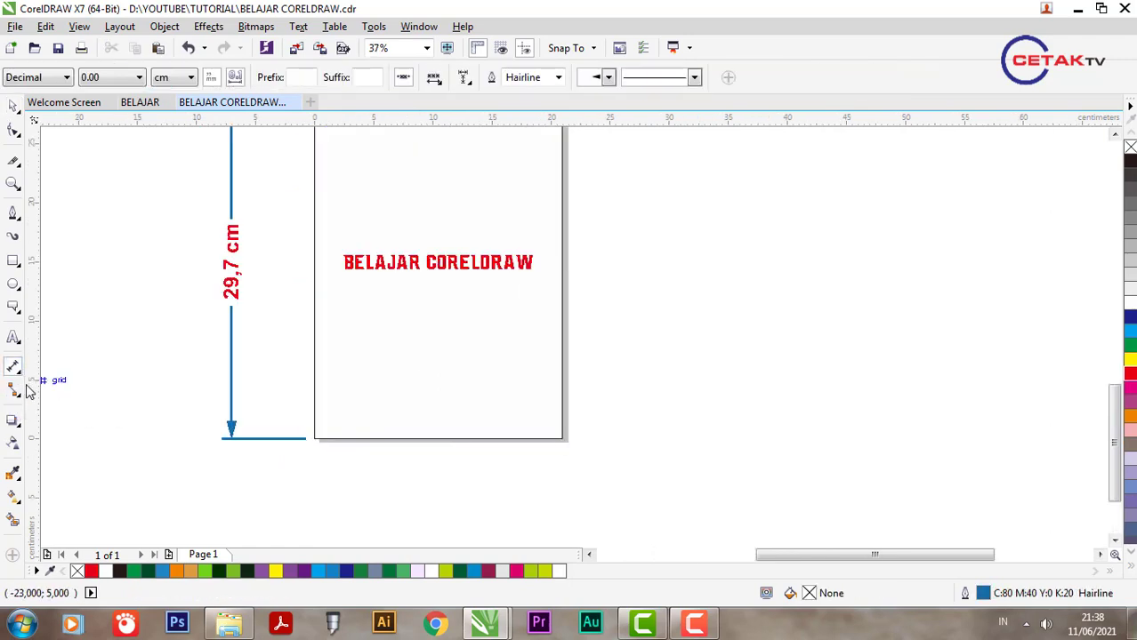
left_click(25, 379)
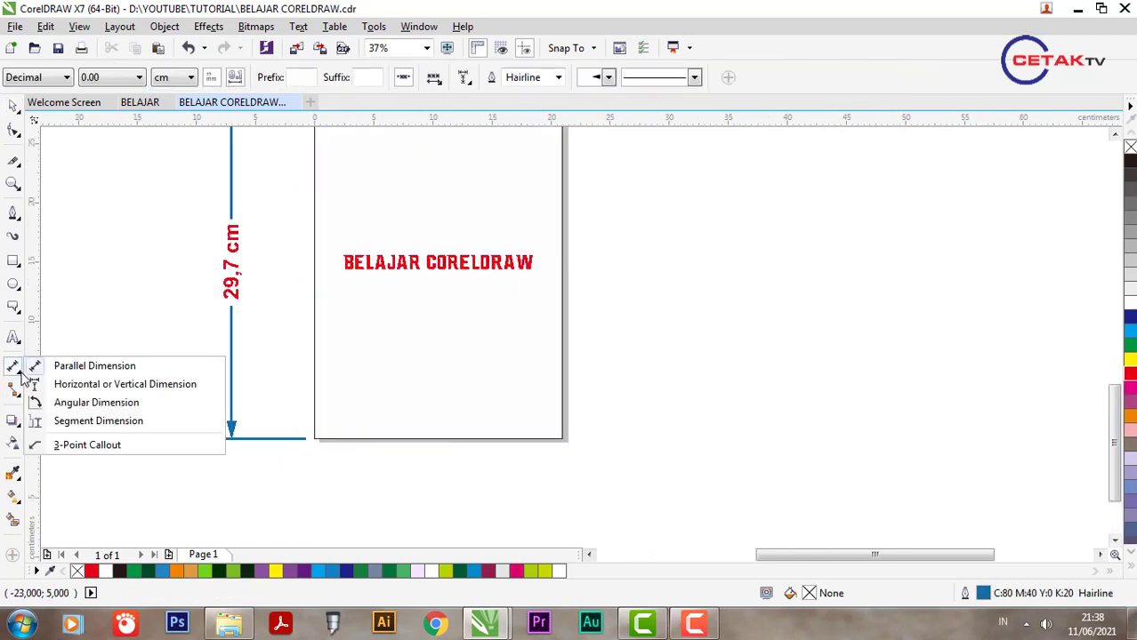
left_click(68, 384)
left_click_drag(324, 449, 561, 442)
left_click(558, 471)
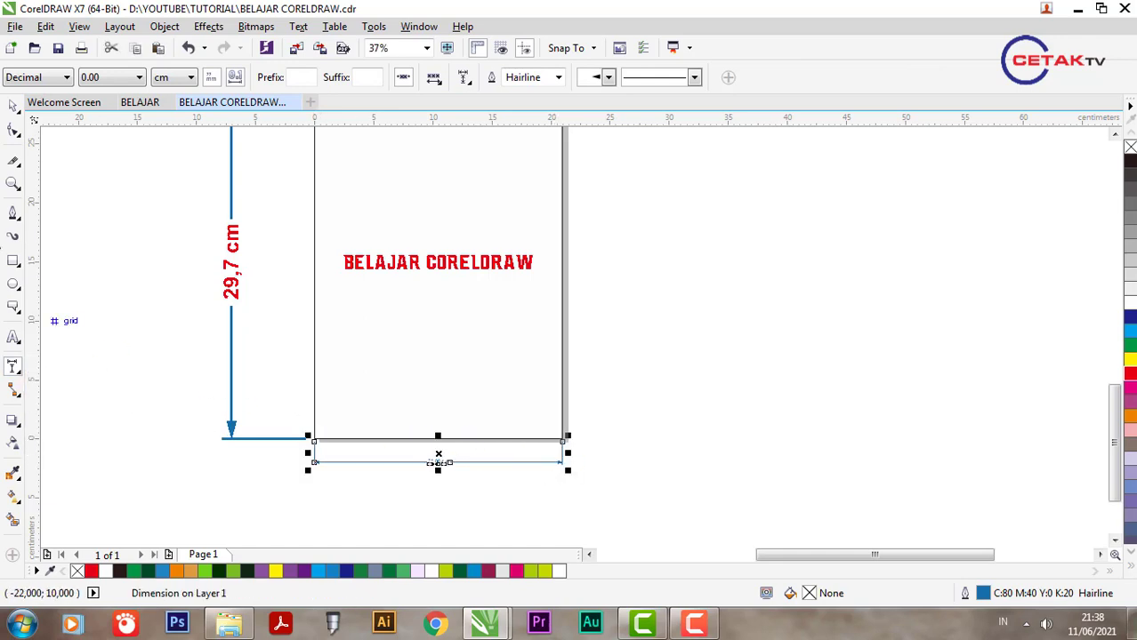
Set the horizontal dimension's precision to 0.0, its units to centimetres and its outline width to 6 pt.
left_click(113, 78)
left_click(107, 104)
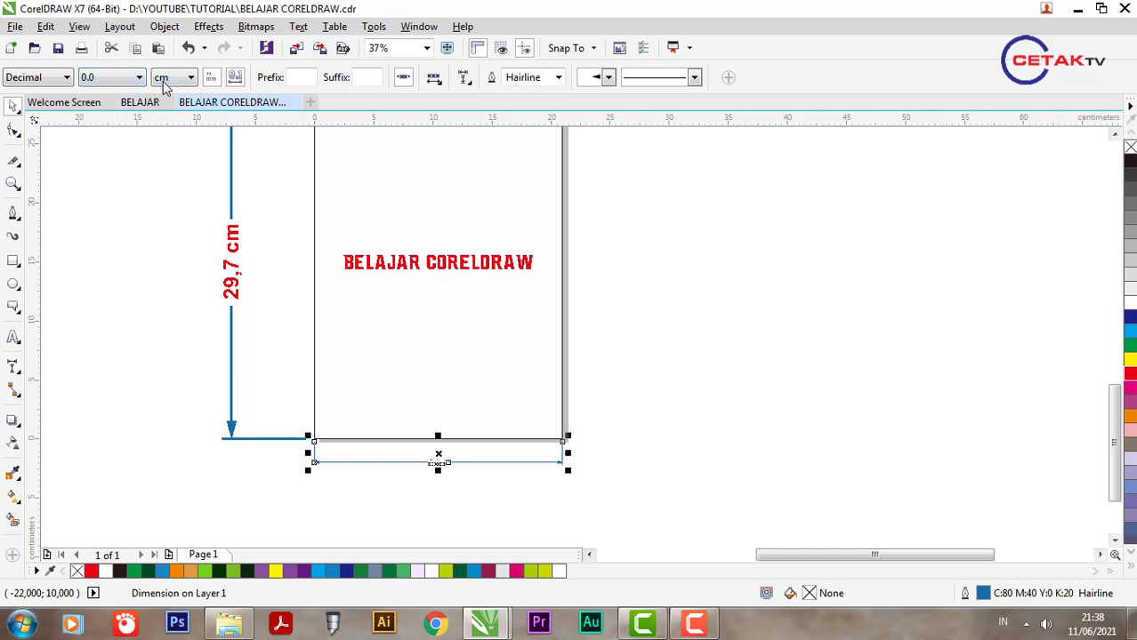
left_click(165, 77)
left_click(177, 283)
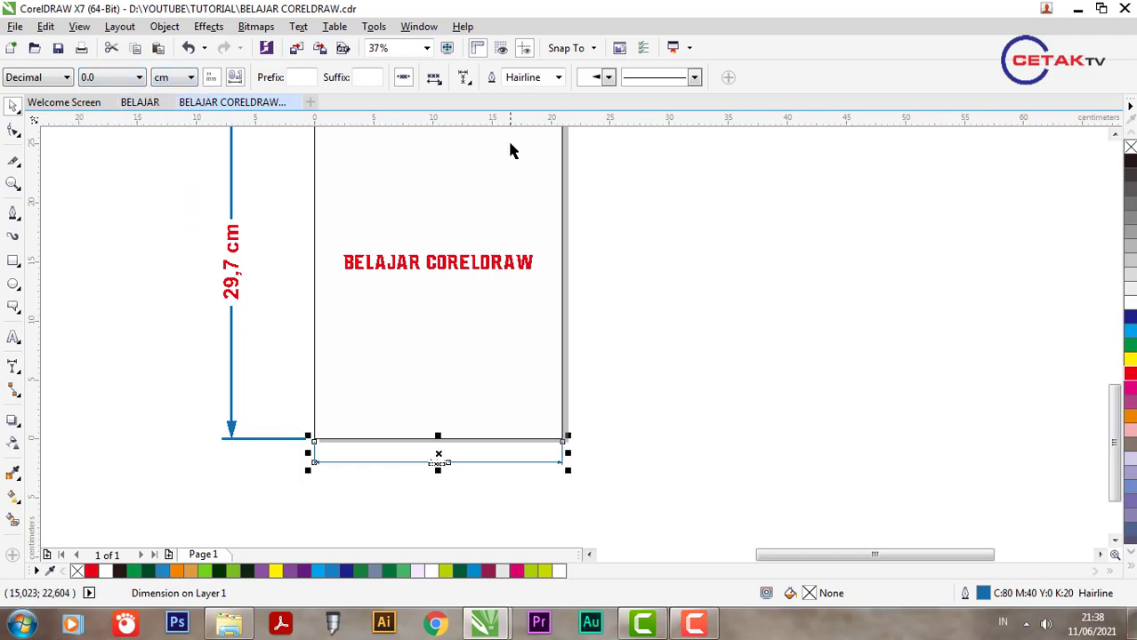
left_click(558, 78)
left_click(526, 235)
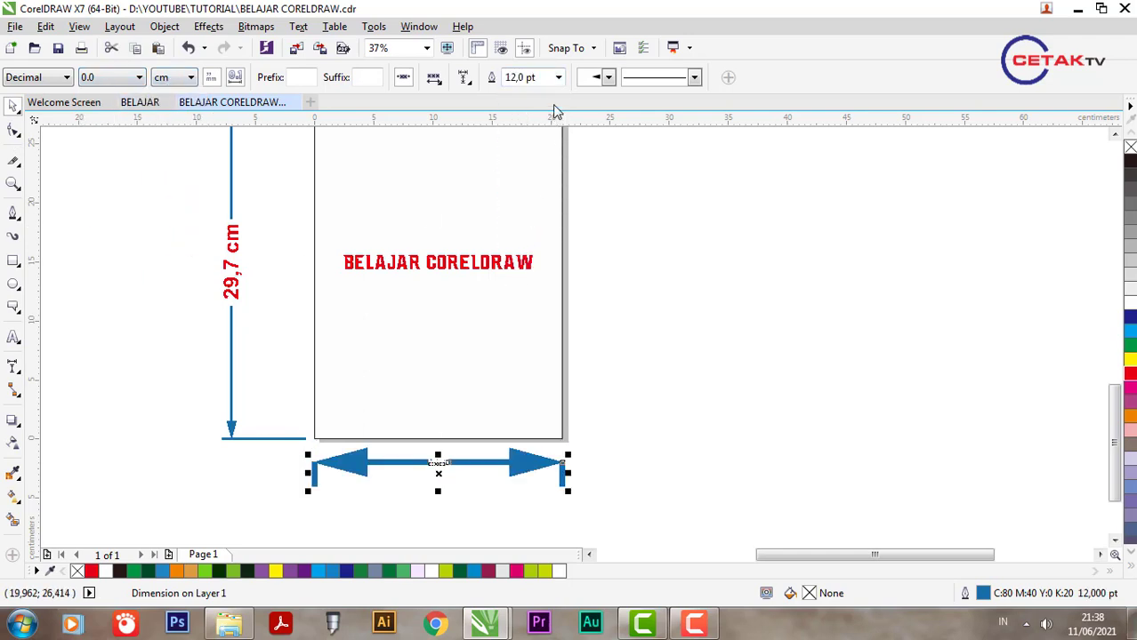
type("6")
key("Return")
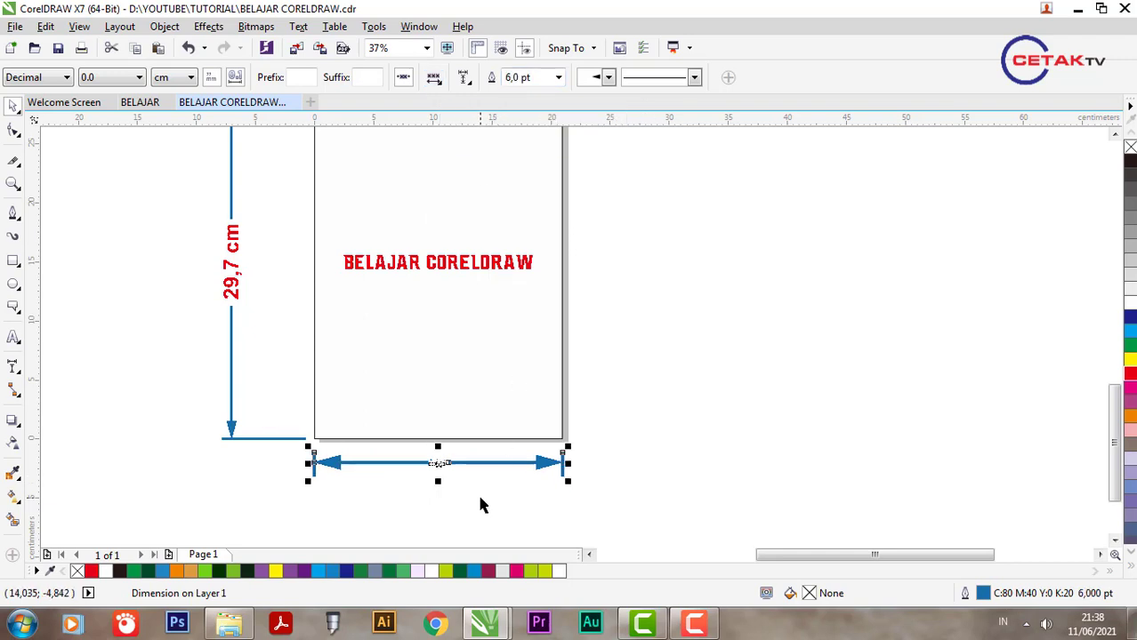
Set the horizontal dimension's label text to 60 pt and colour it red.
left_click_drag(480, 497, 405, 448)
double_click(543, 78)
type("60")
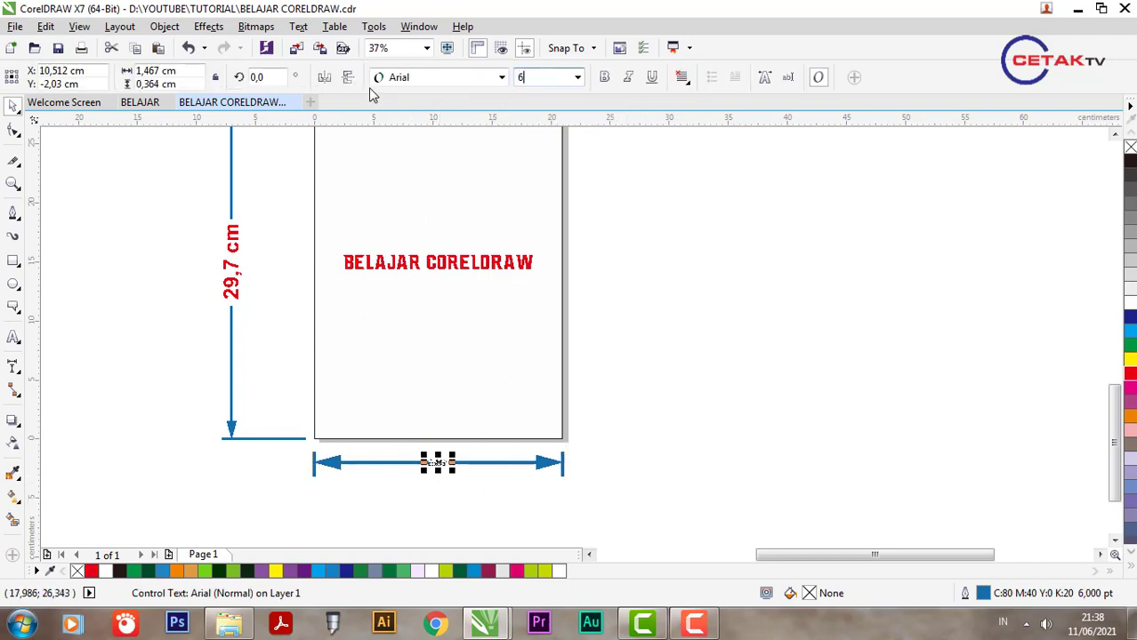
key("Return")
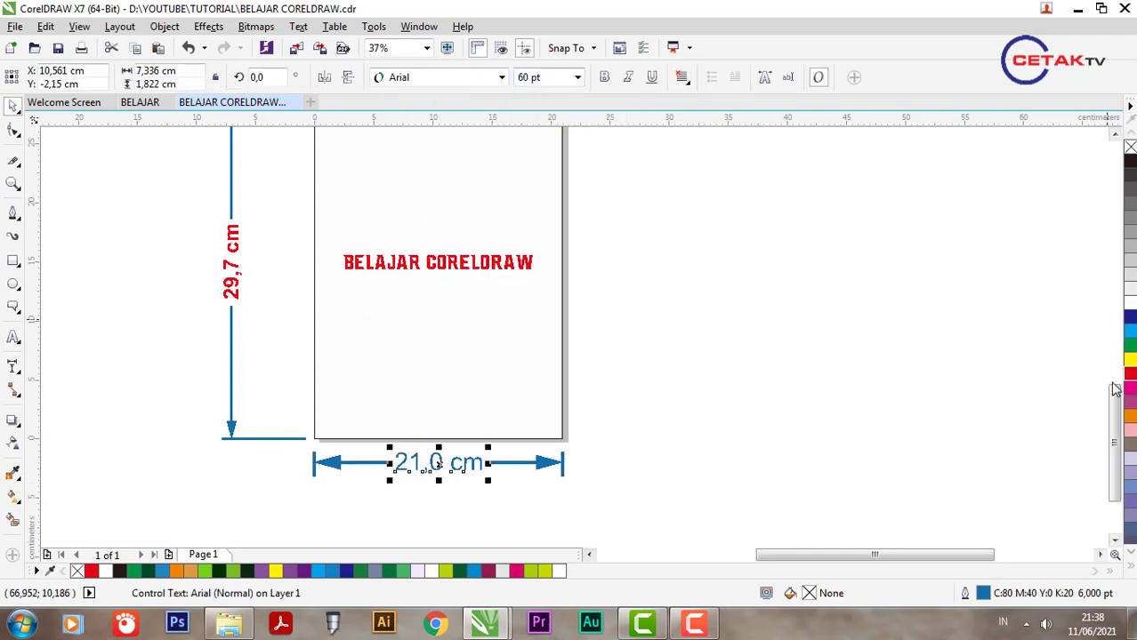
scroll(508, 436, "down", 2)
left_click(598, 389)
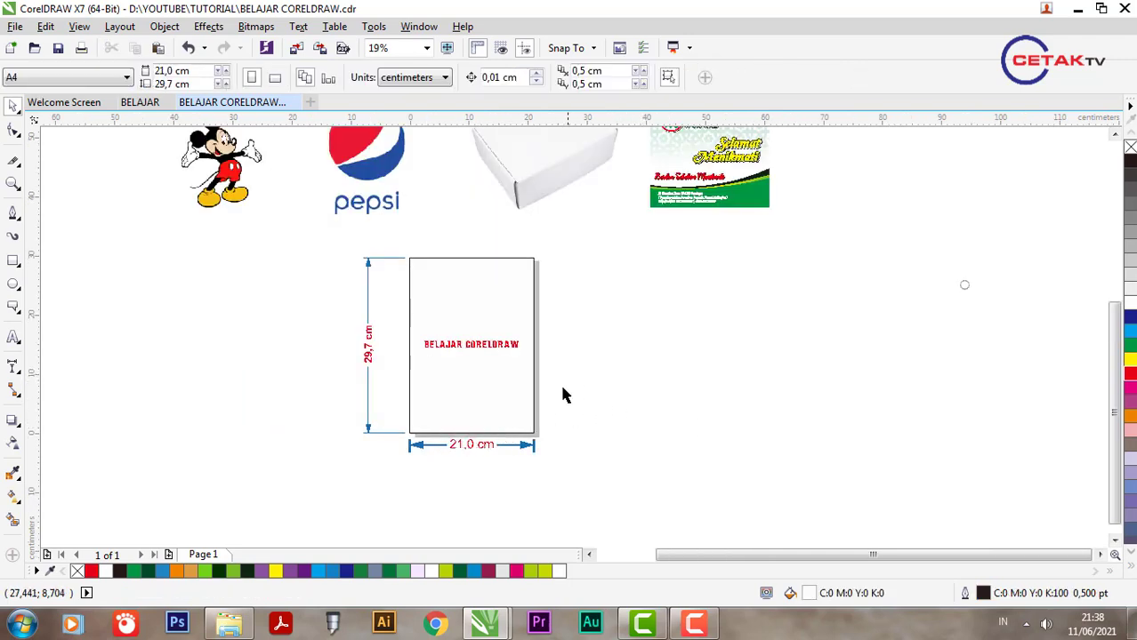
scroll(562, 395, "down", 1)
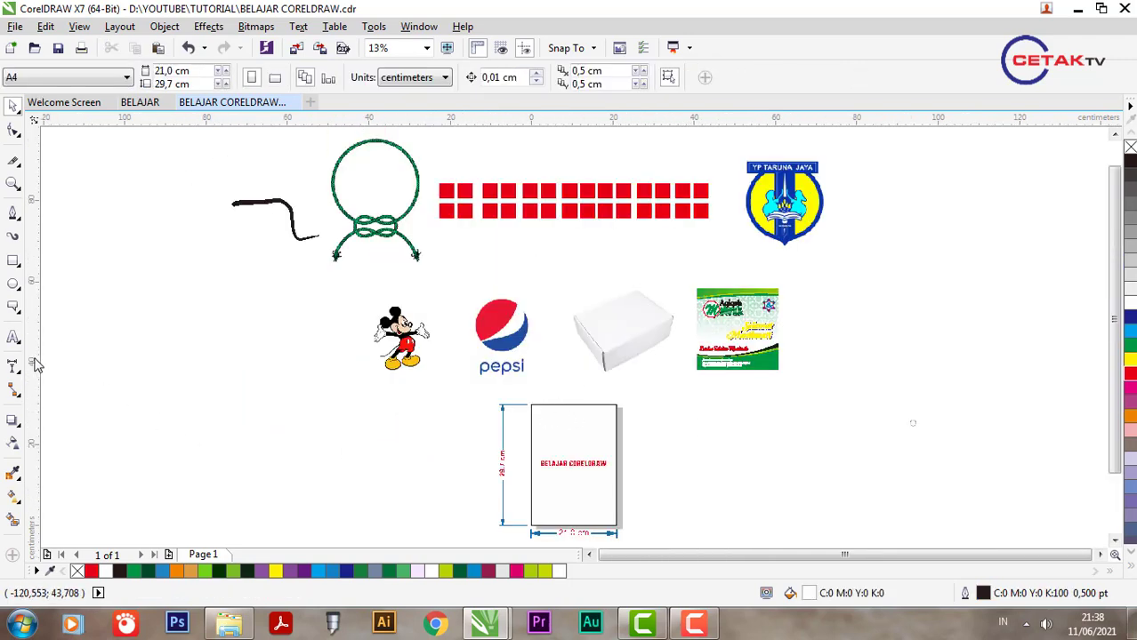
left_click(21, 397)
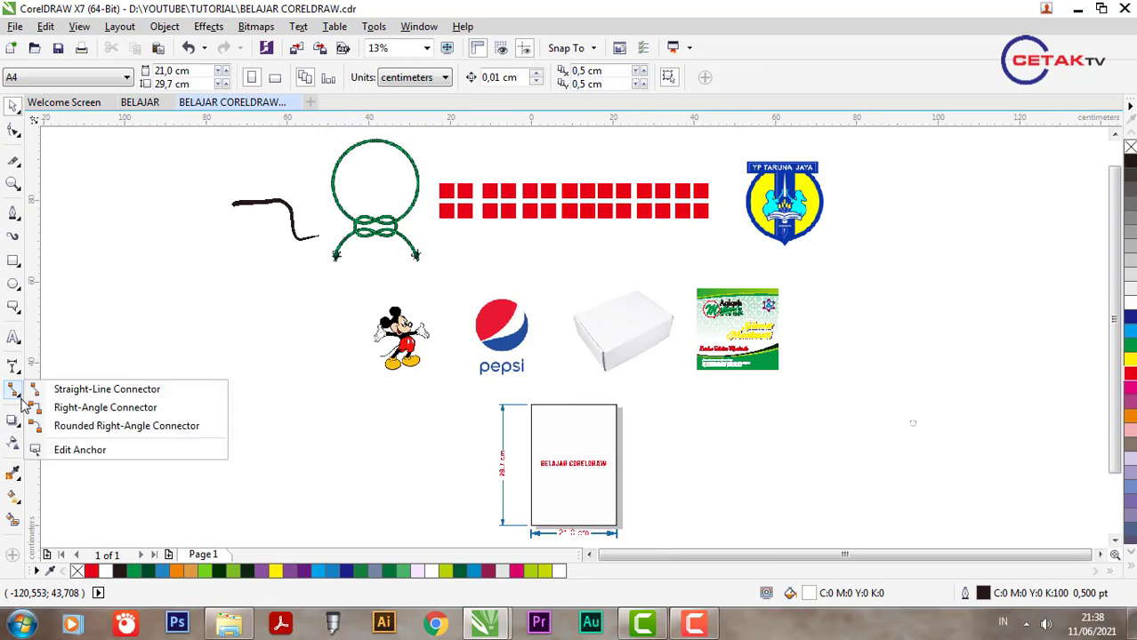
left_click(14, 421)
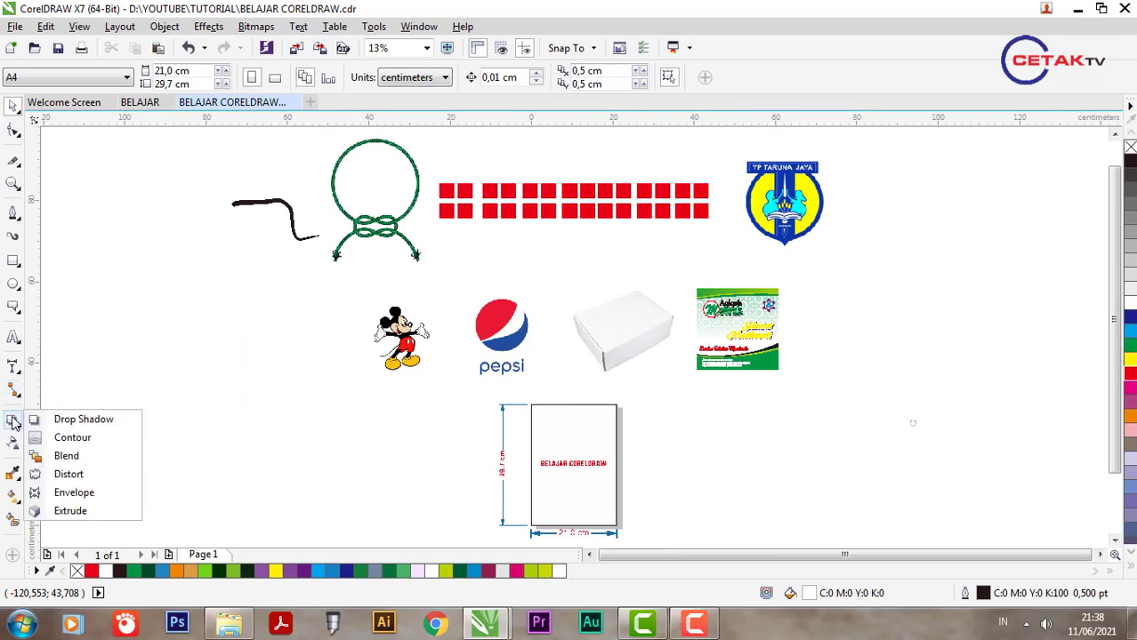
left_click(76, 423)
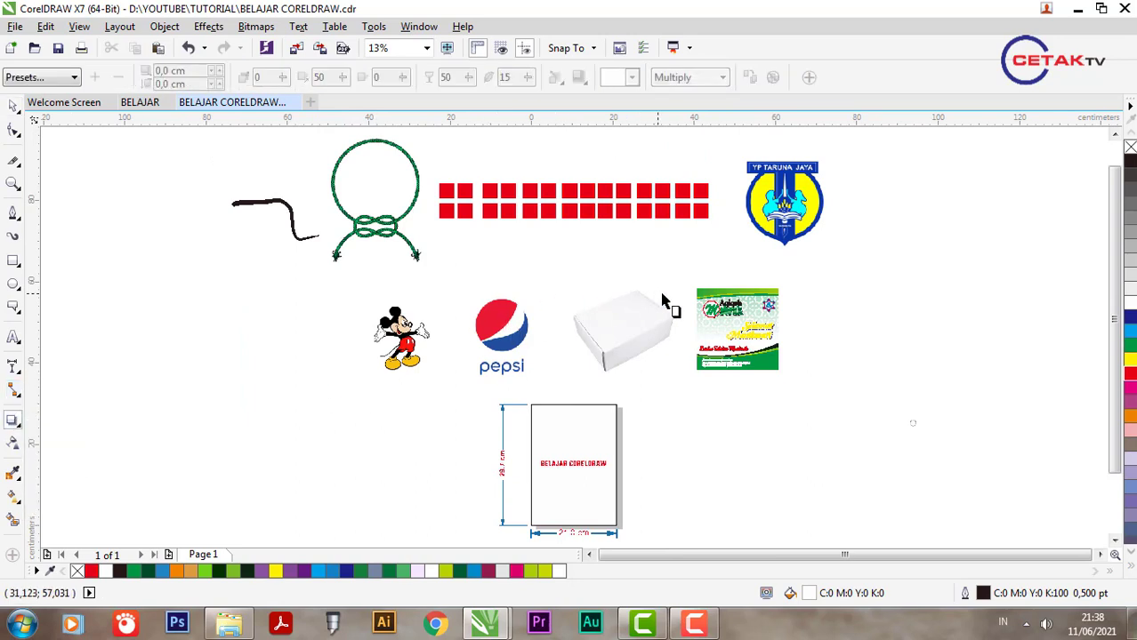
scroll(662, 298, "up", 2)
left_click(13, 104)
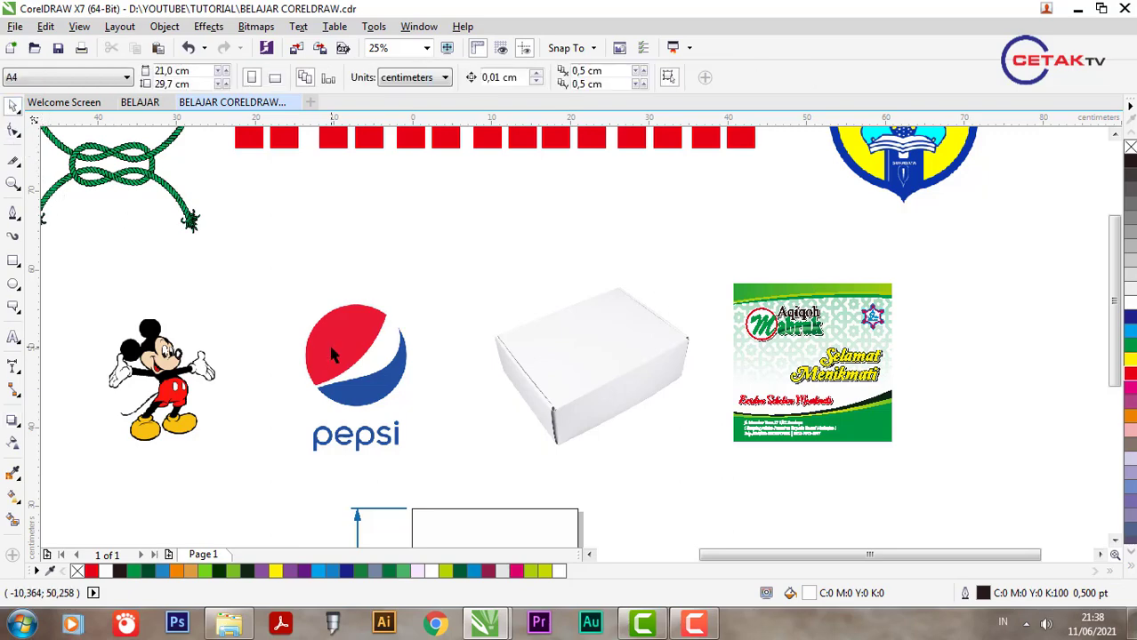
Place a copy of the Mickey Mouse image on top of the white box and shrink it to about 7.8 by 8.9 cm.
left_click(180, 392)
left_click_drag(166, 388, 594, 341)
scroll(640, 249, "up", 2)
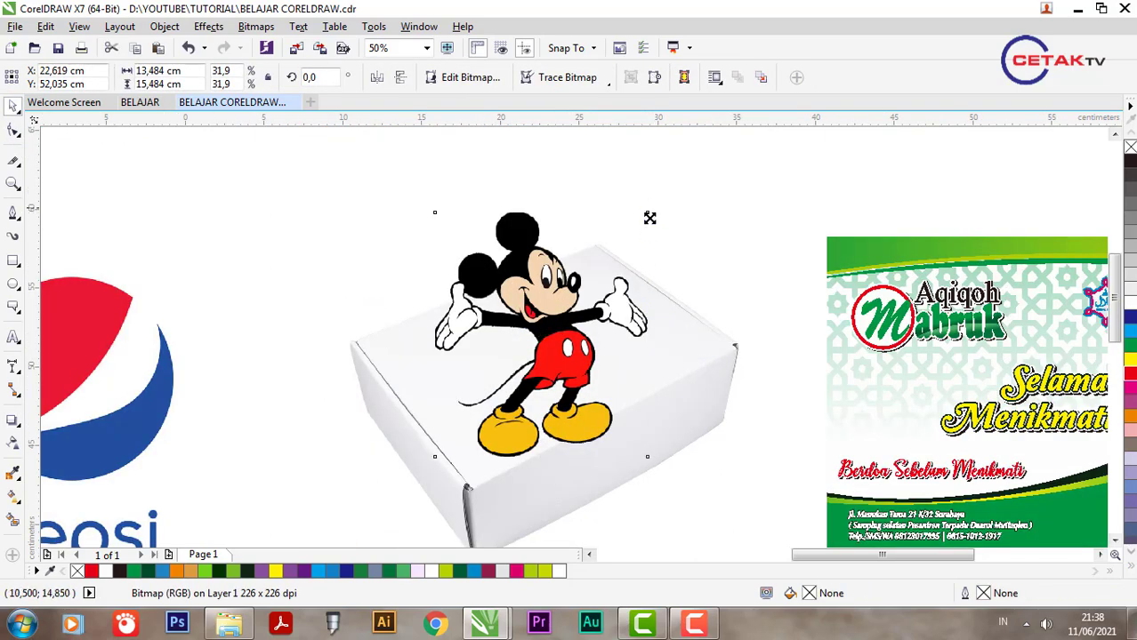
left_click_drag(646, 212, 631, 260)
scroll(579, 349, "up", 2)
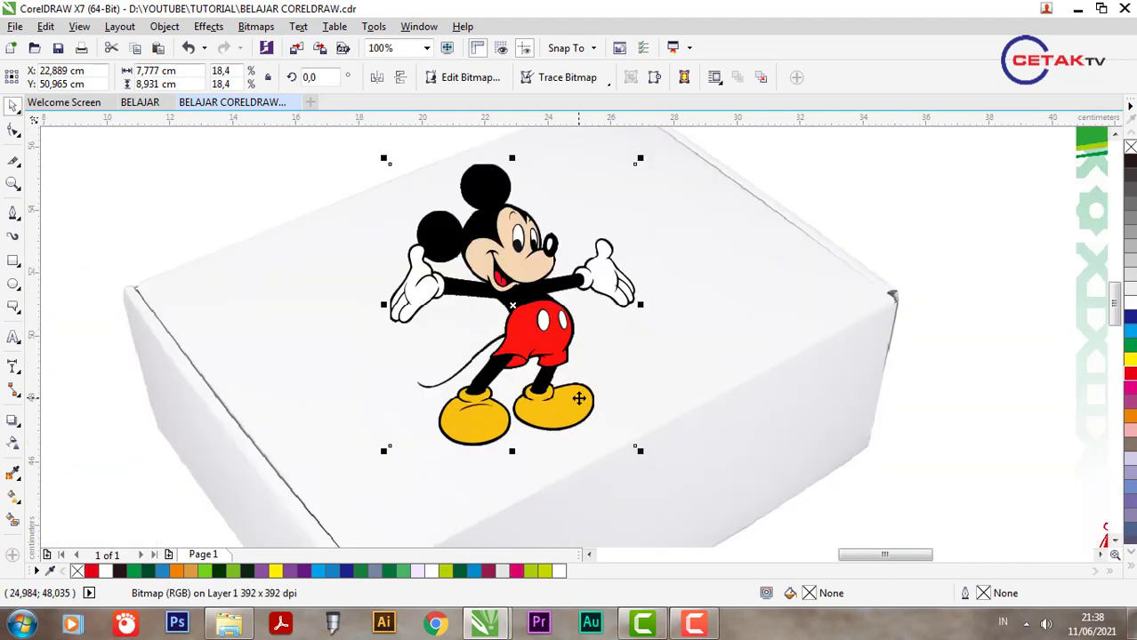
Add a drop shadow to the Mickey Mouse on the box, running from feet to head, with Average feathering direction.
left_click(13, 422)
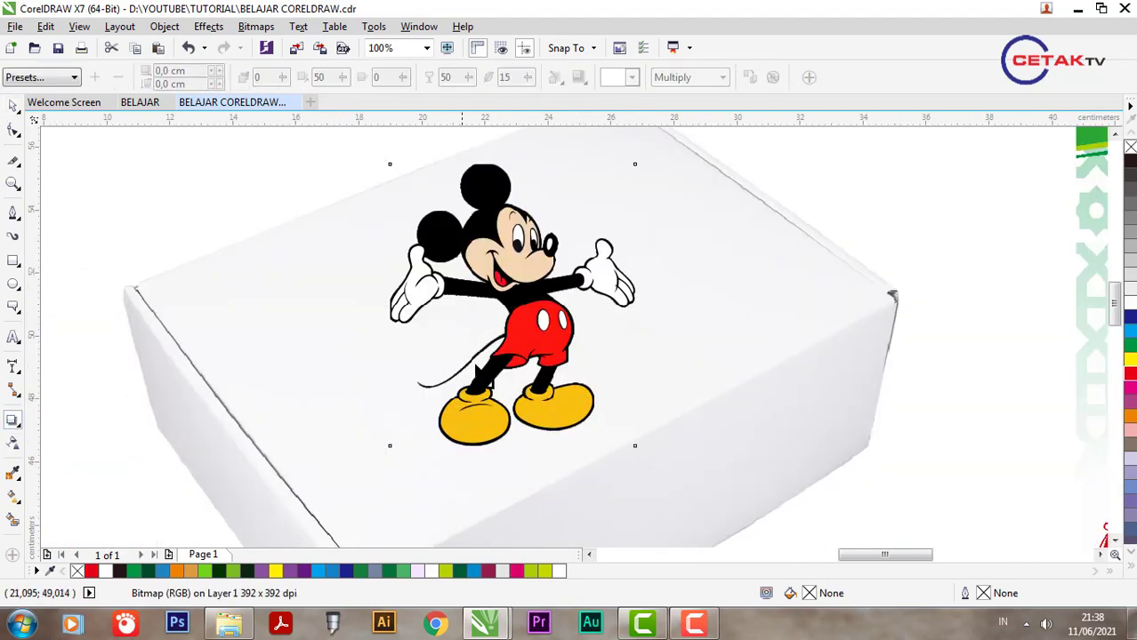
left_click_drag(525, 444, 511, 164)
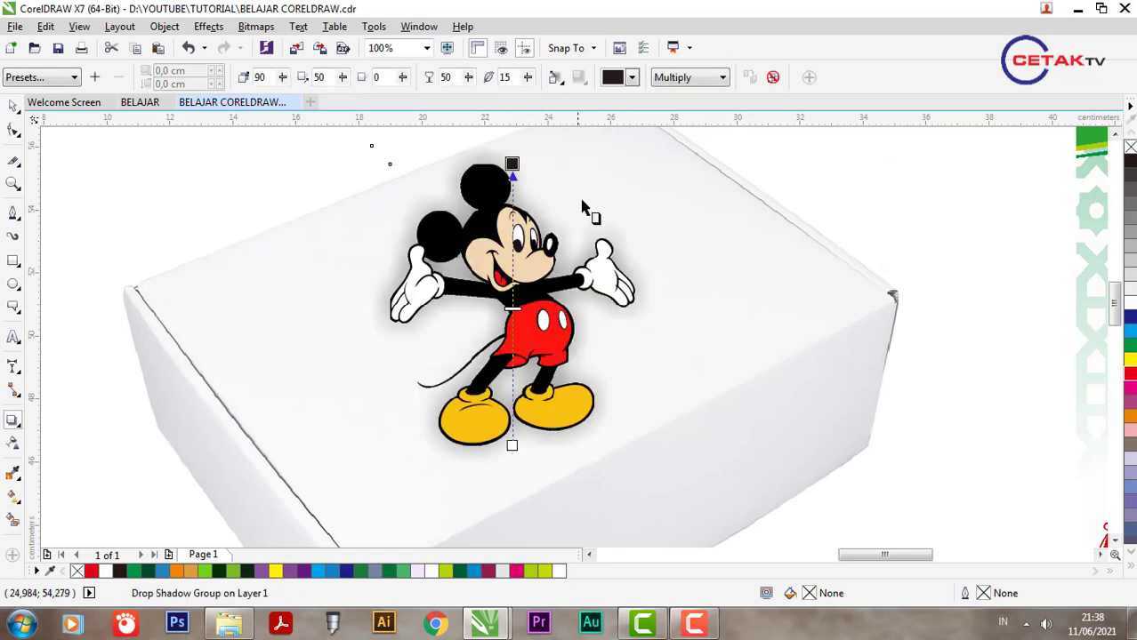
left_click(558, 79)
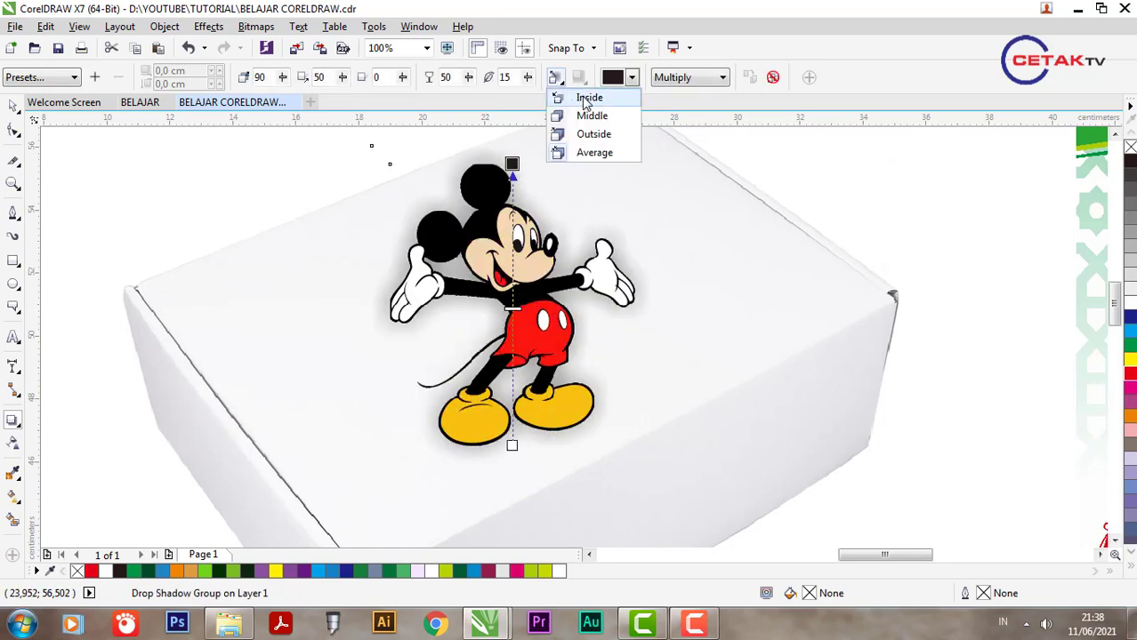
left_click(594, 153)
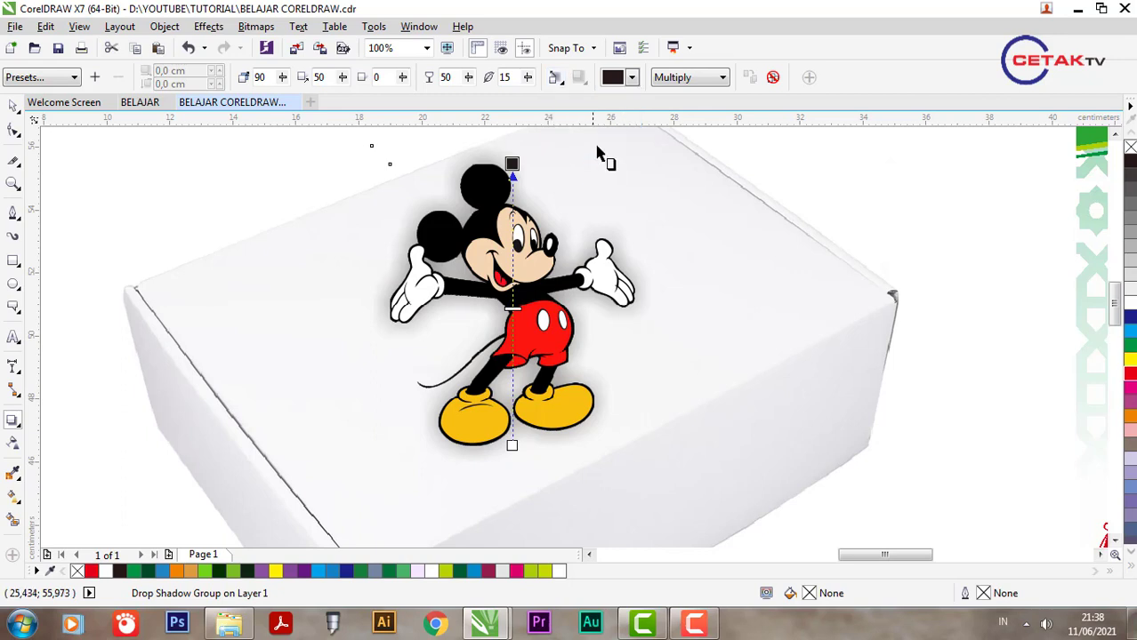
Try the Outside and Inside feathering directions on the Mickey Mouse shadow, with the feathering reduced to 5.
left_click(555, 78)
left_click(589, 134)
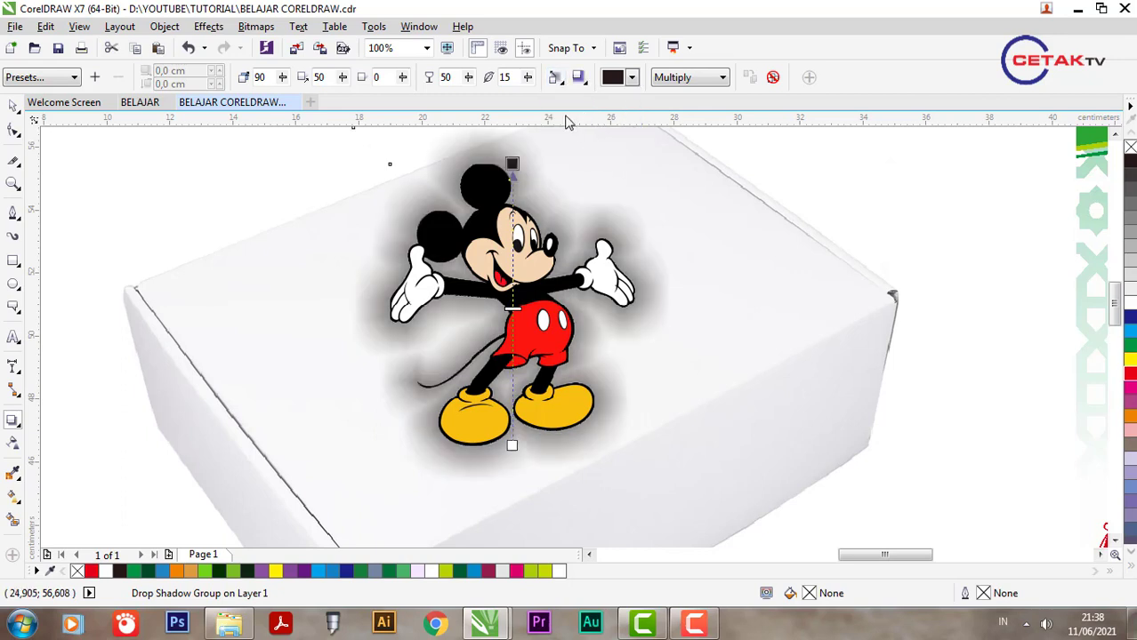
left_click(551, 79)
left_click(565, 96)
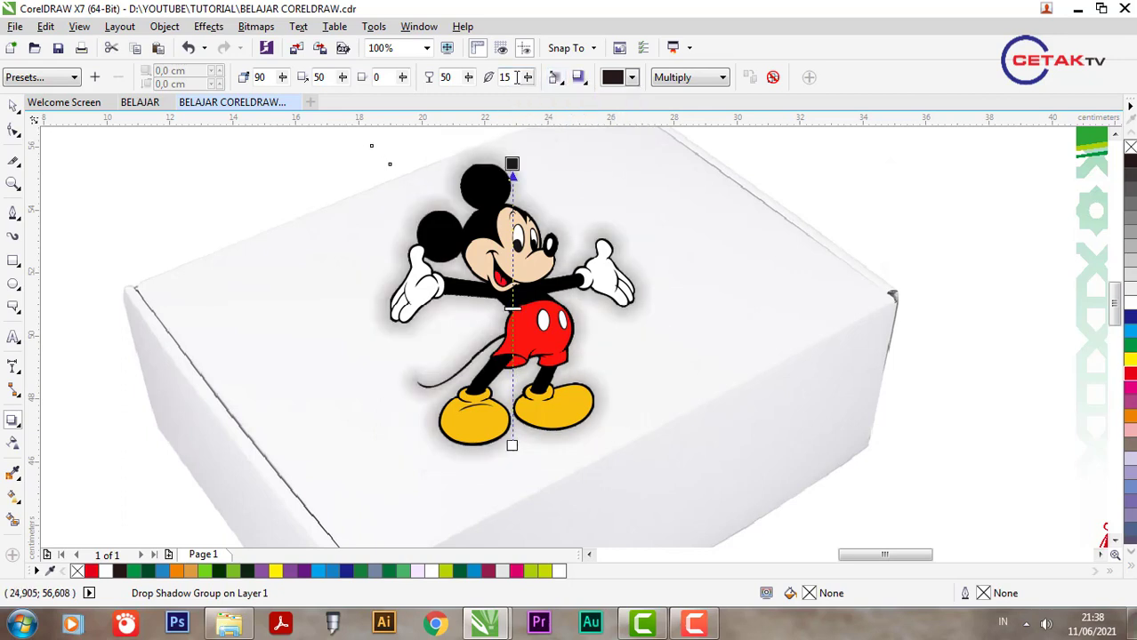
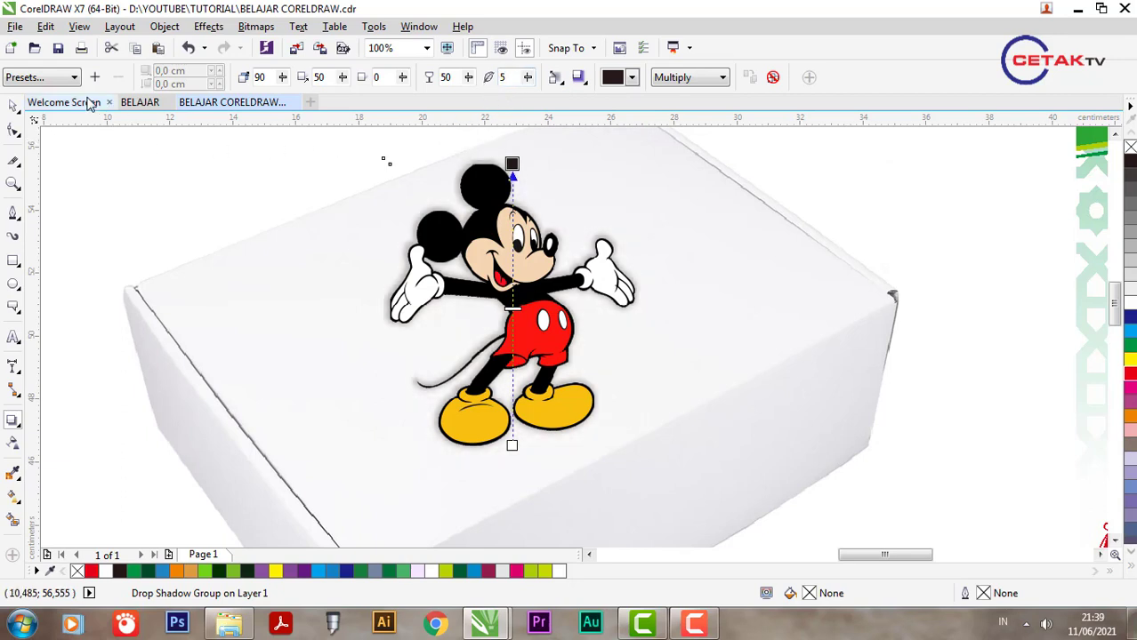
Apply the preset casting Mickey Mouse's shadow toward the lower right and shorten its offset to about 0.72 cm by -0.62 cm.
left_click(54, 78)
left_click(67, 96)
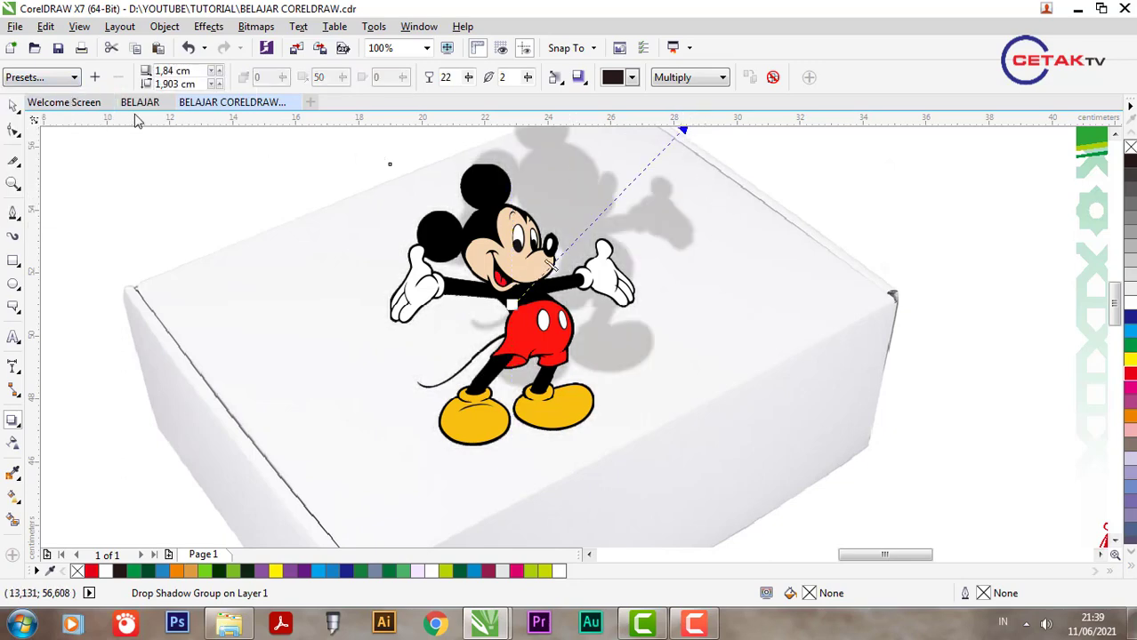
left_click(74, 77)
left_click(62, 105)
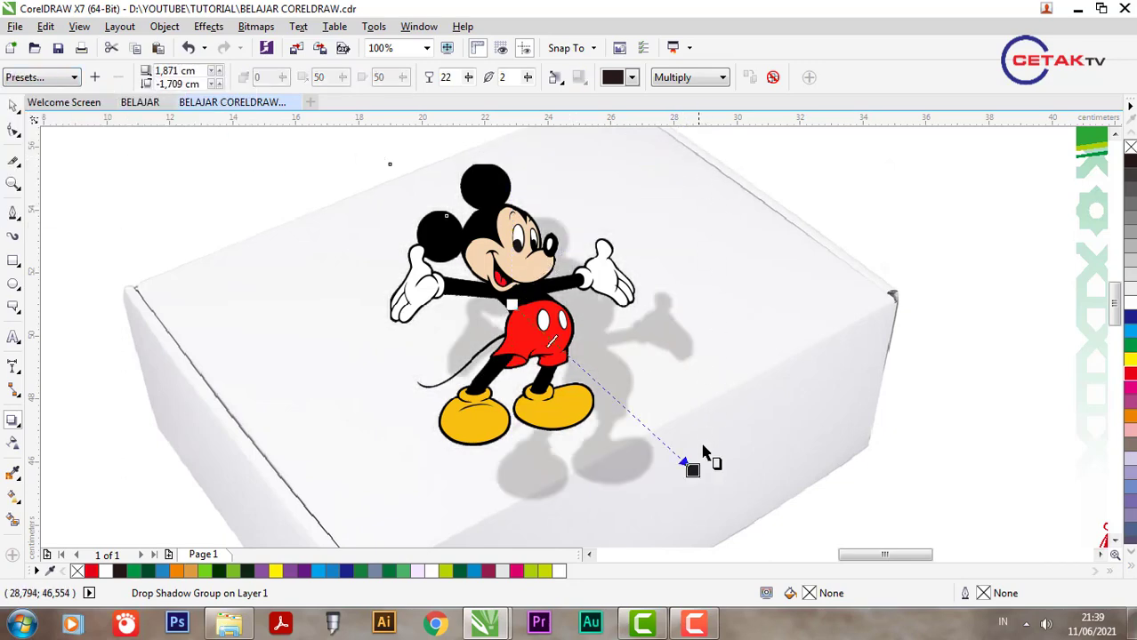
left_click_drag(691, 469, 656, 430)
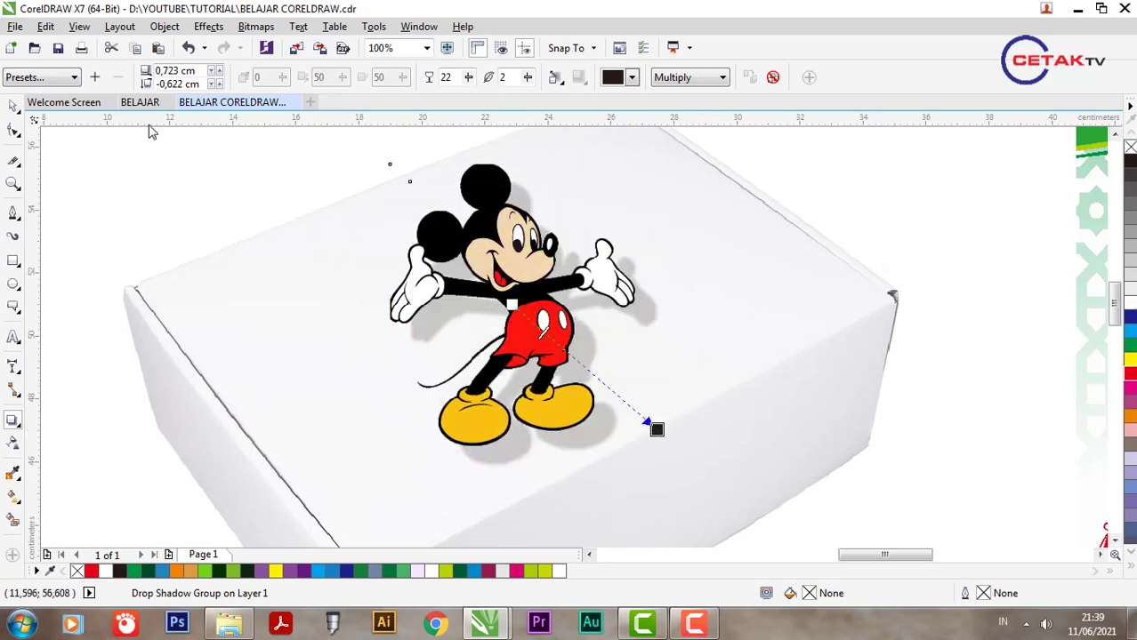
left_click(13, 420)
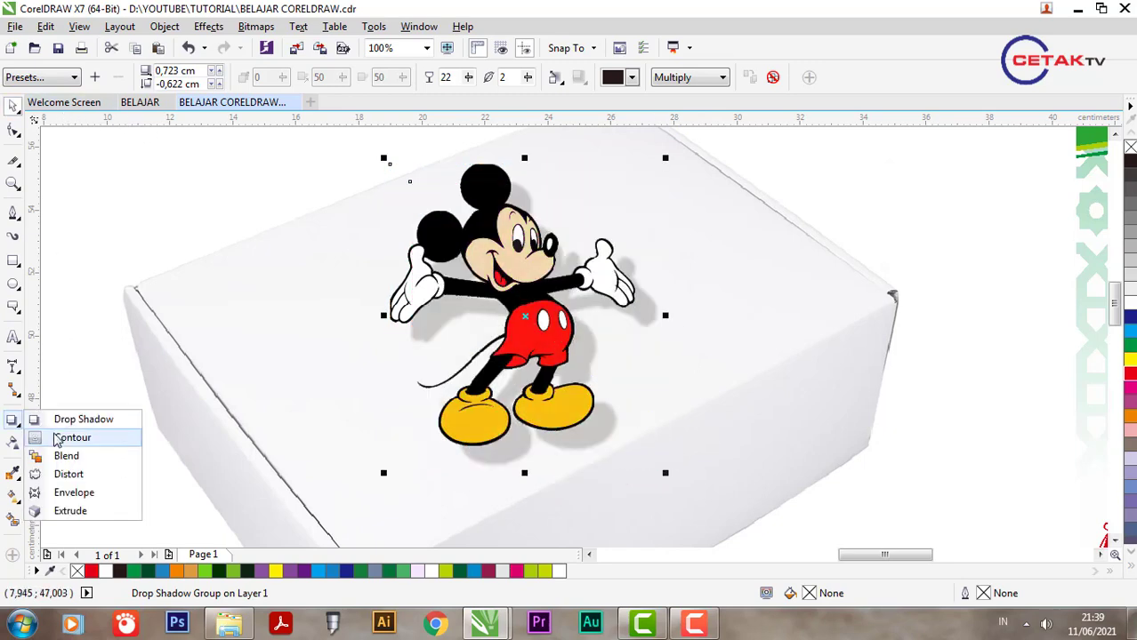
left_click(317, 393)
scroll(318, 393, "down", 5)
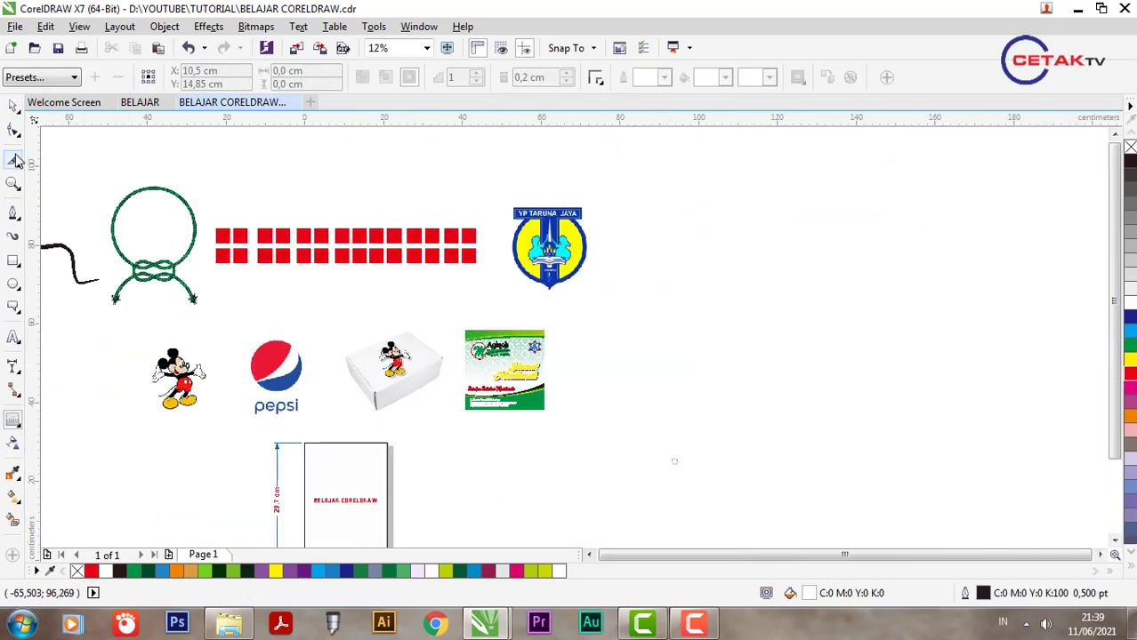
Delete the vertical and horizontal dimension lines around the BELAJAR CORELDRAW page.
left_click(13, 105)
scroll(558, 294, "down", 1)
scroll(519, 435, "up", 1)
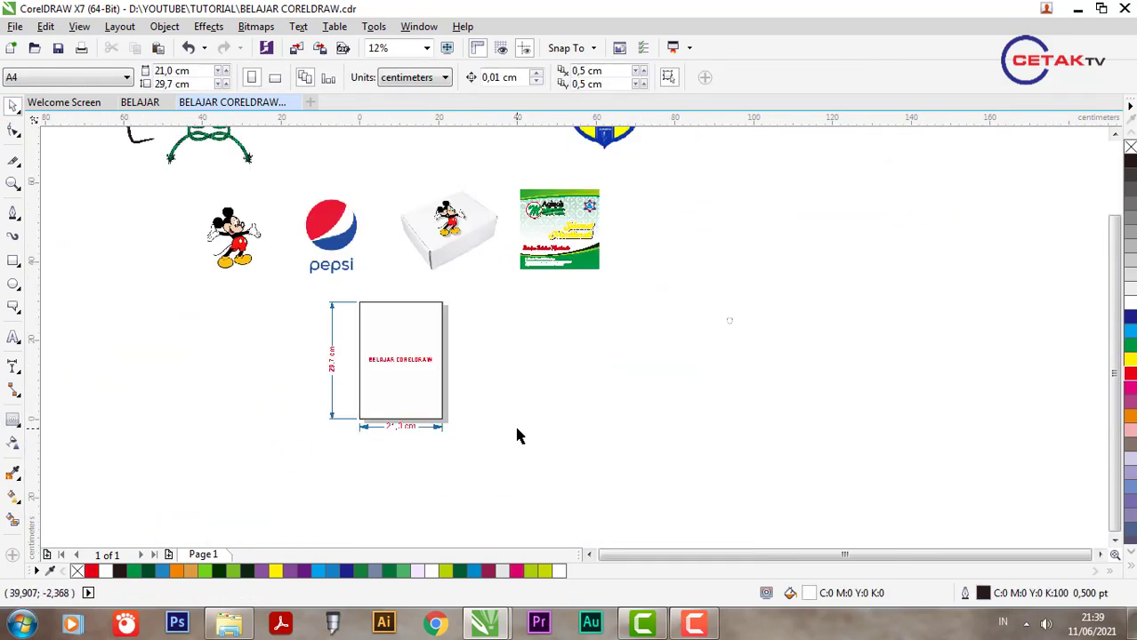
left_click(394, 323)
scroll(395, 325, "up", 1)
scroll(396, 327, "down", 1)
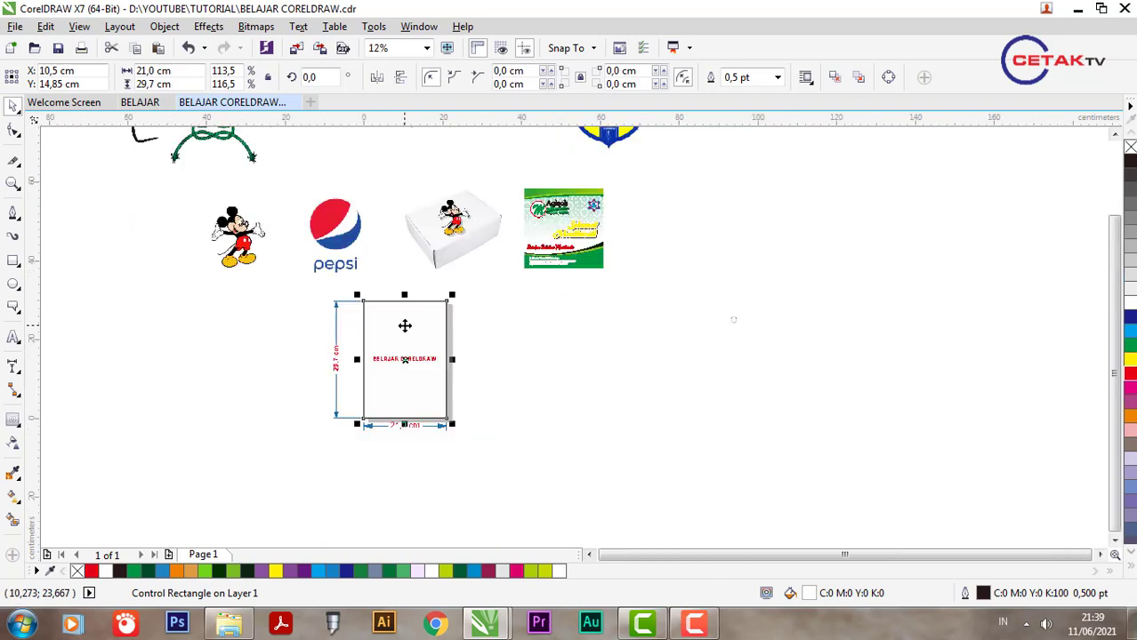
left_click(339, 318)
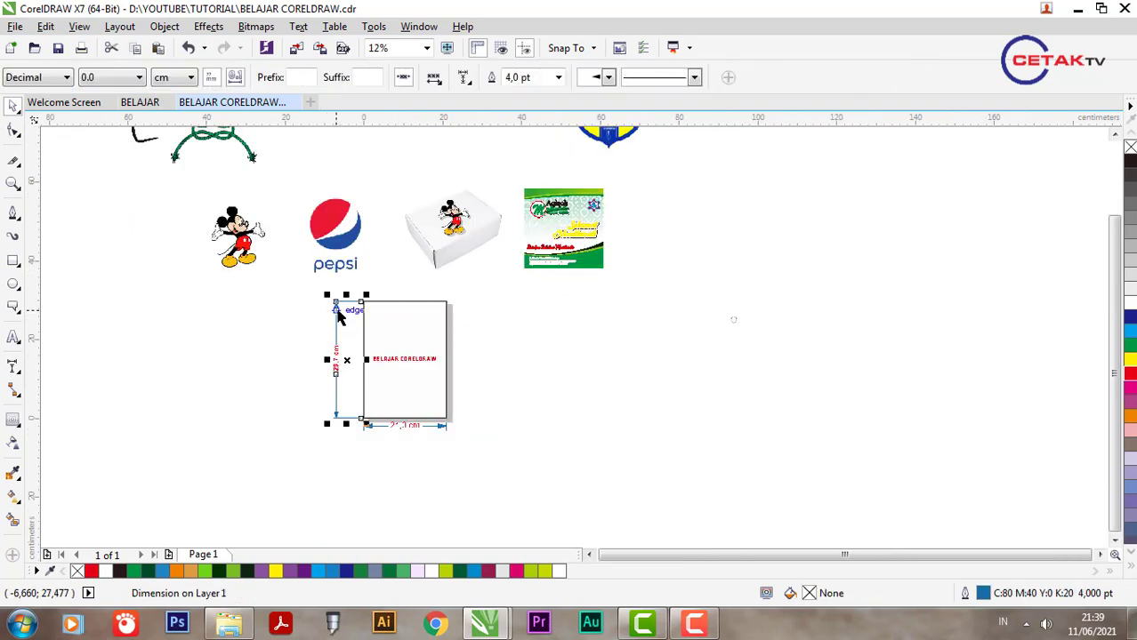
left_click(375, 426)
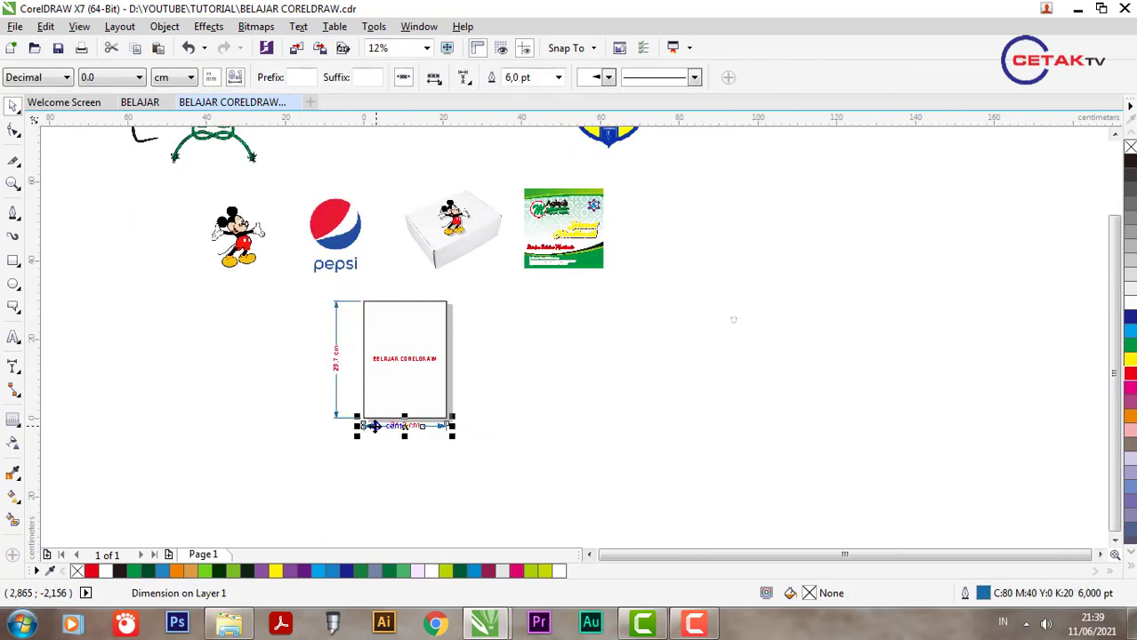
key("ctrl+i")
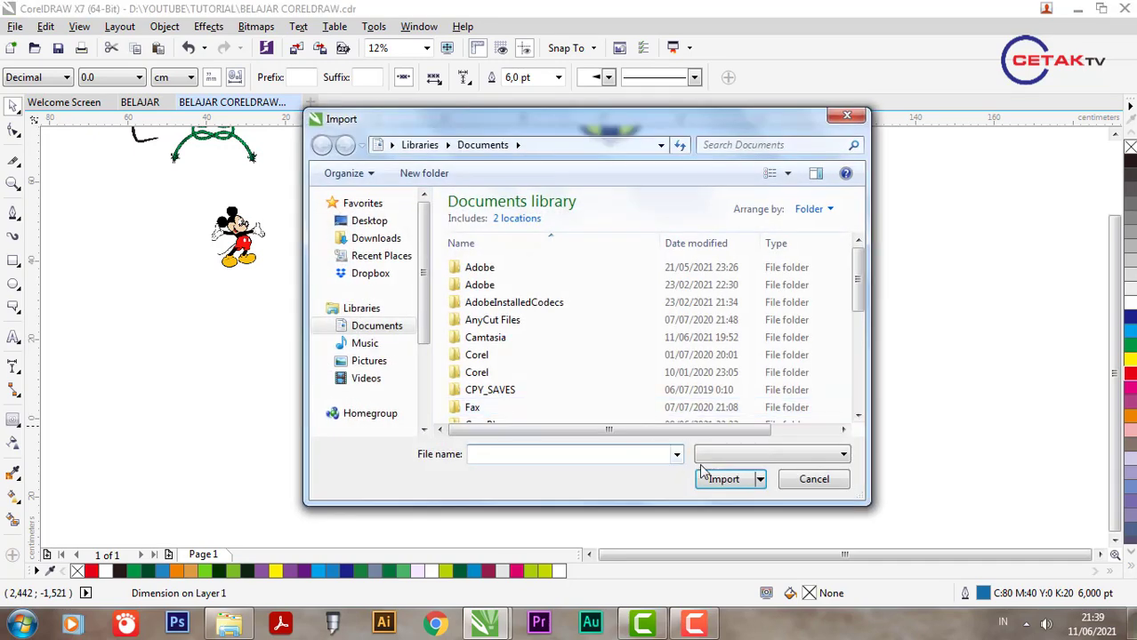
left_click(814, 477)
left_click_drag(549, 421, 458, 451)
left_click_drag(298, 283, 369, 441)
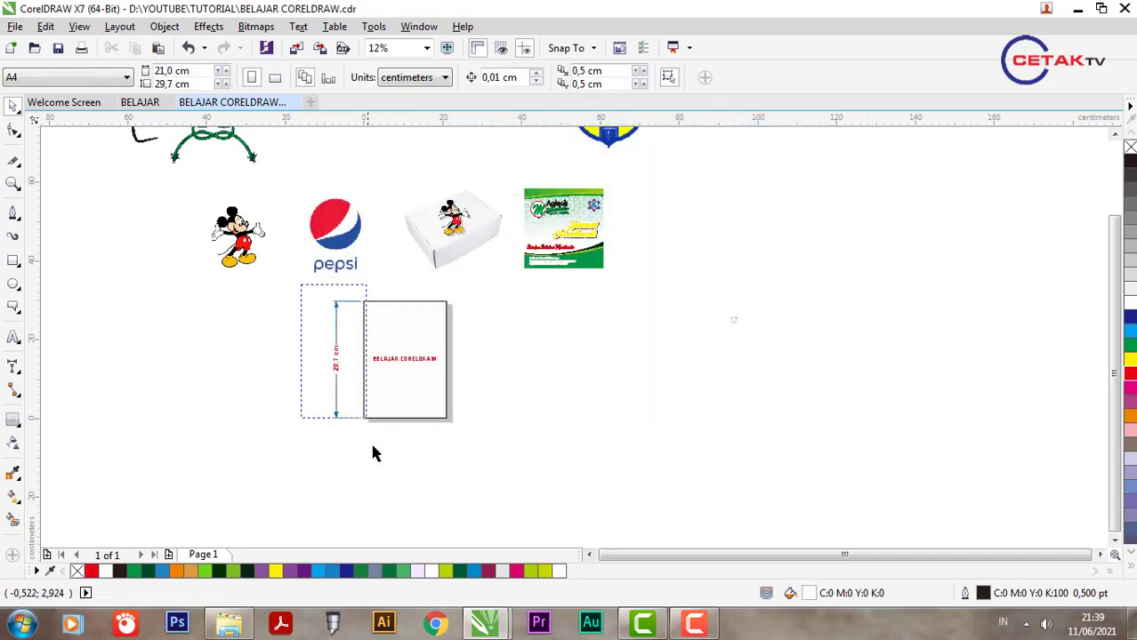
key("Delete")
Ungroup the Aqiqoh Mabruk label design and select its upper green curve.
scroll(559, 189, "up", 2)
scroll(559, 189, "up", 2)
left_click(557, 224)
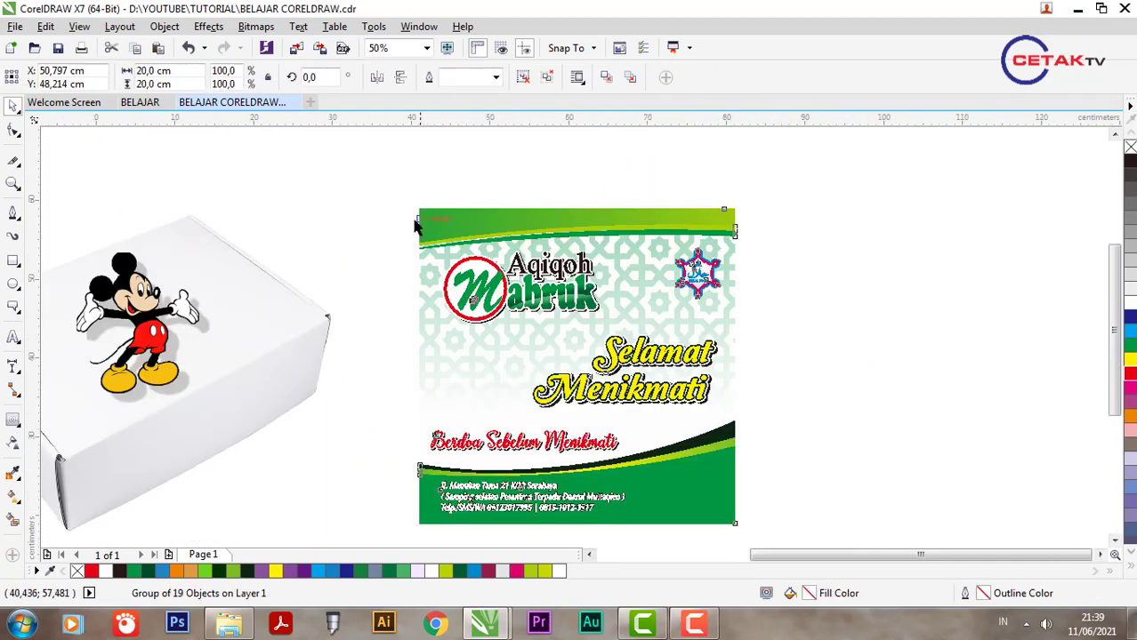
scroll(557, 224, "down", 2)
key("ctrl+u")
left_click(545, 224)
Draw a 20 by 20 cm rectangle exactly over the Aqiqoh Mabruk label and remove its fill.
scroll(544, 250, "up", 2)
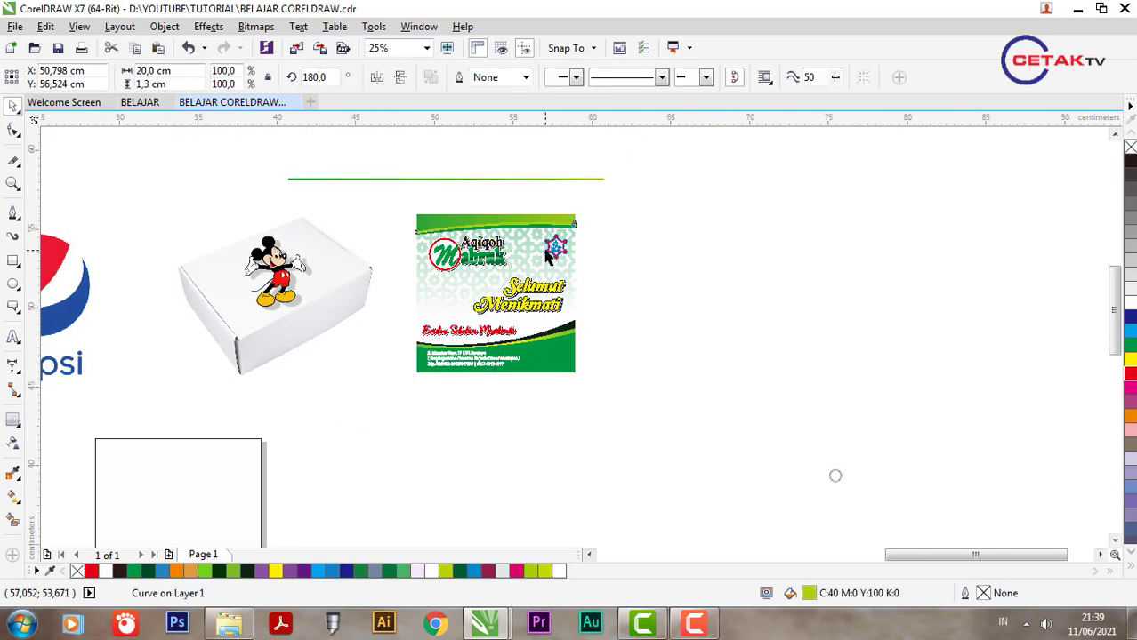
left_click(13, 261)
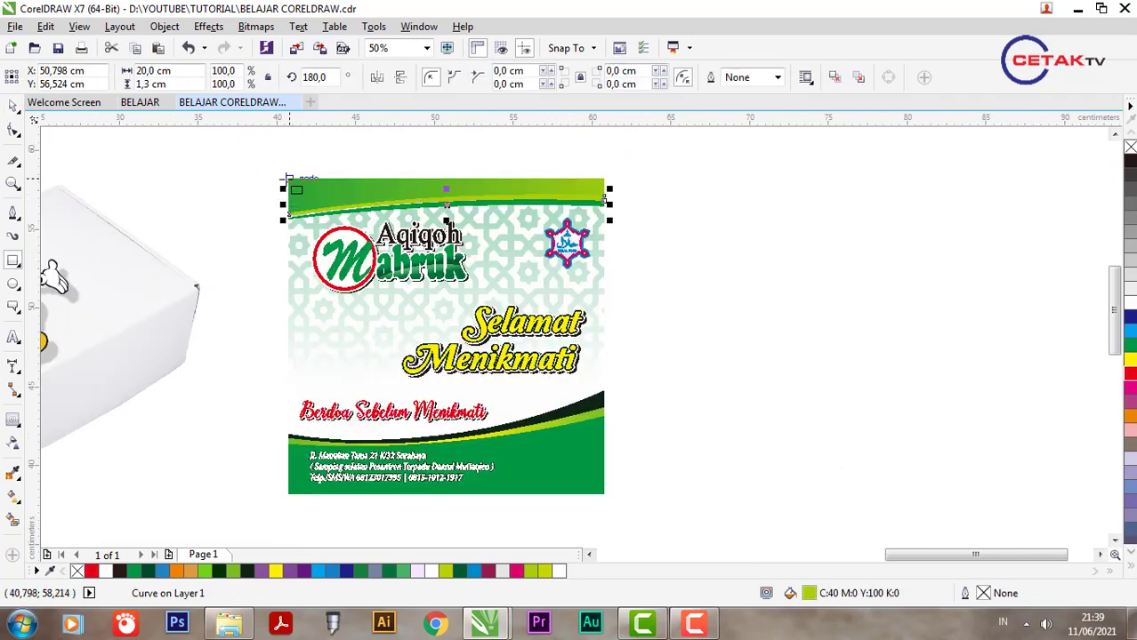
left_click_drag(289, 179, 604, 494)
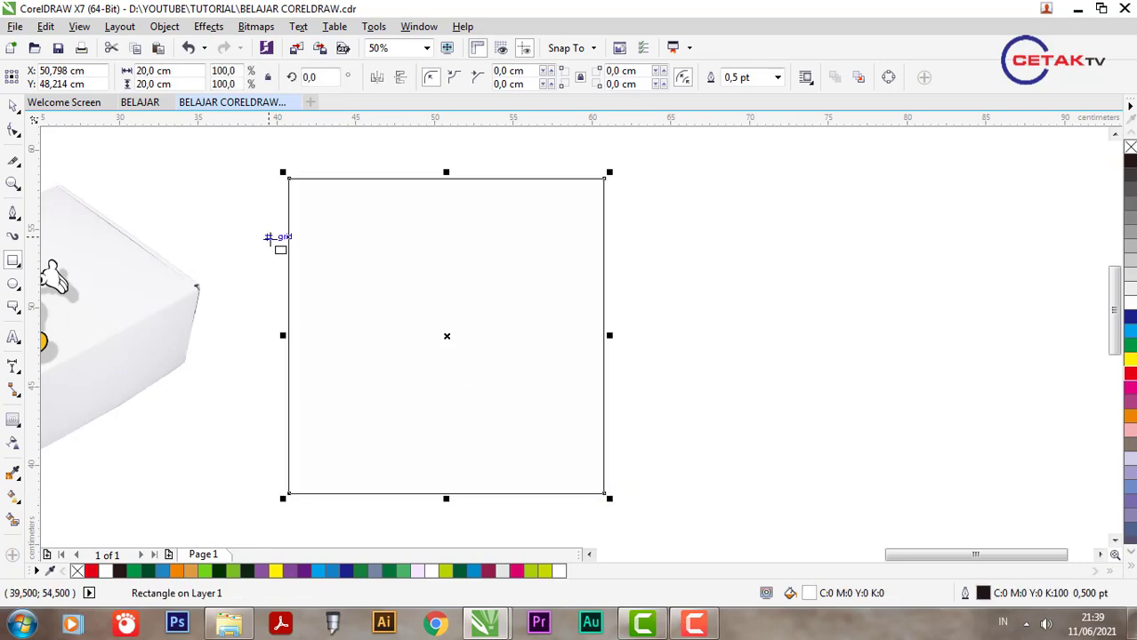
left_click(14, 106)
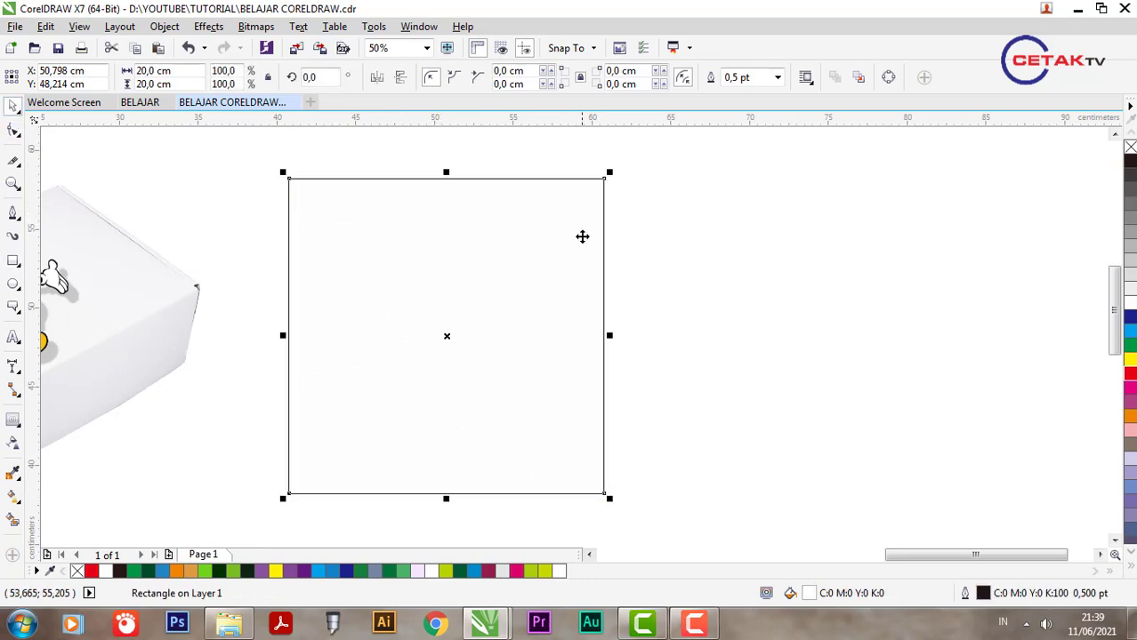
left_click(1129, 148)
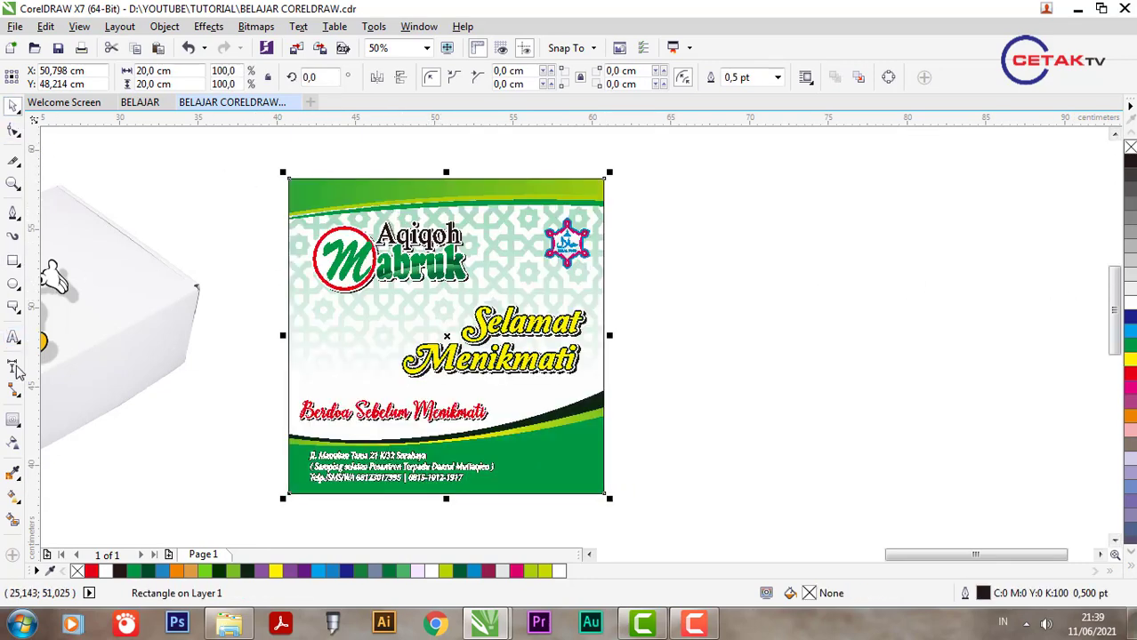
Apply an inside contour to the label's frame and set it to 5 steps.
left_click(13, 421)
left_click_drag(322, 208, 446, 180)
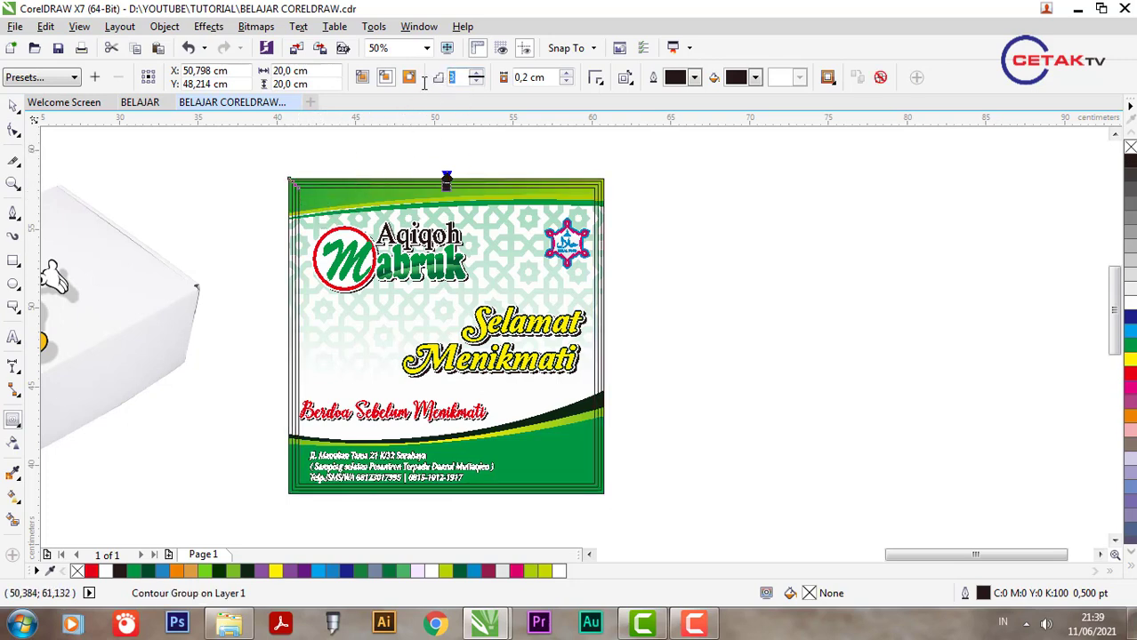
type("5")
key("Return")
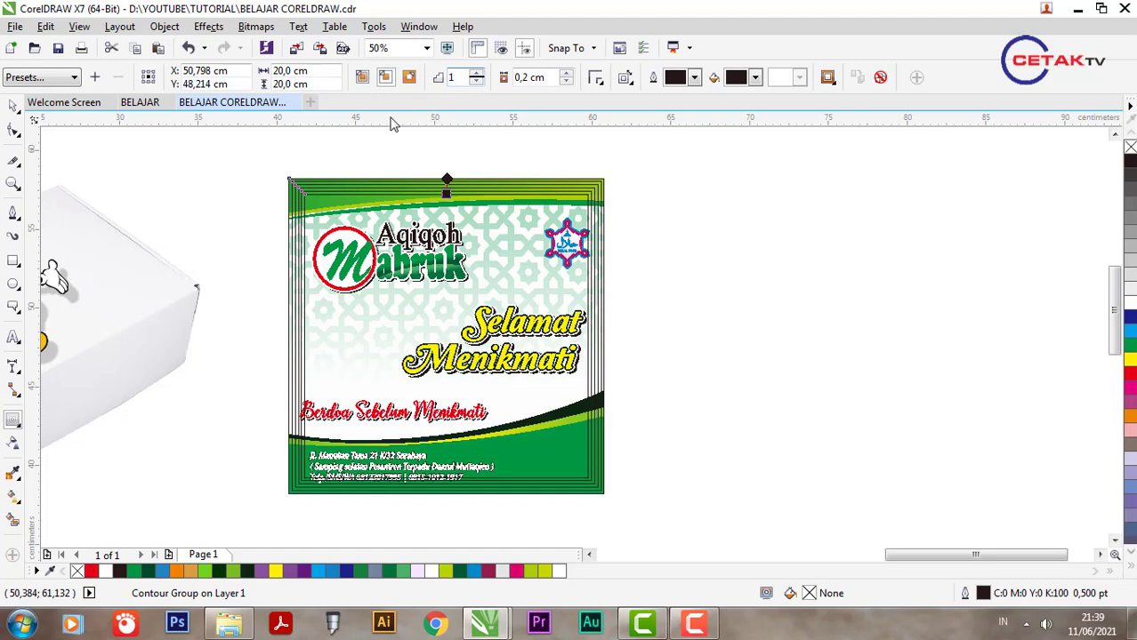
Reduce the frame's contour to 1 step and switch it to an outside contour with a 0.5 cm offset.
type("1")
key("Return")
left_click(408, 78)
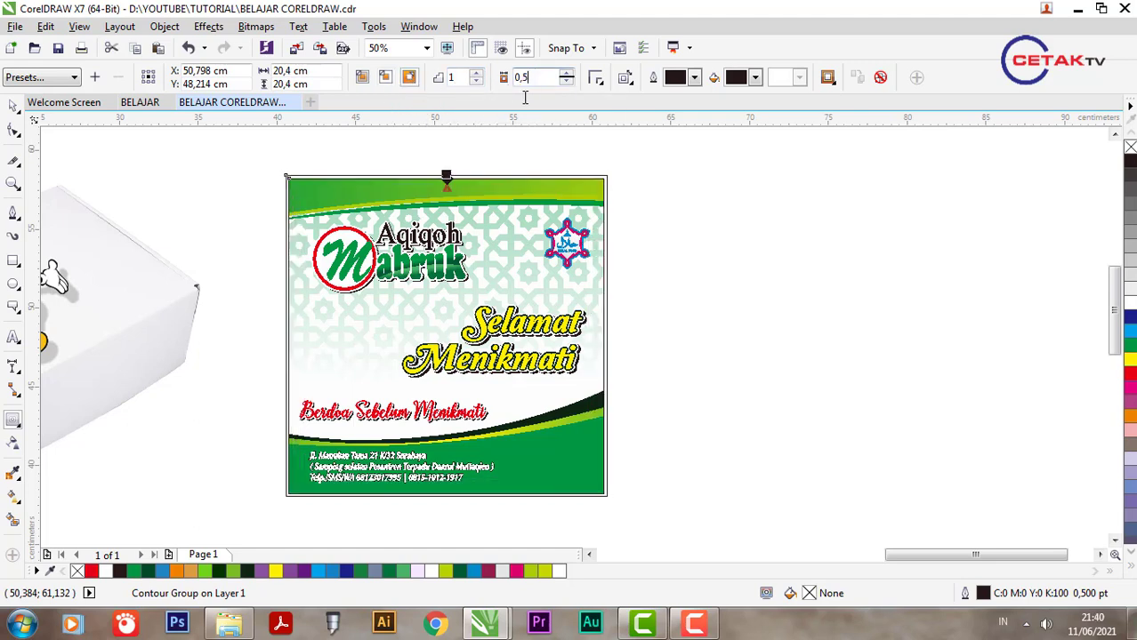
type("0,5")
key("Return")
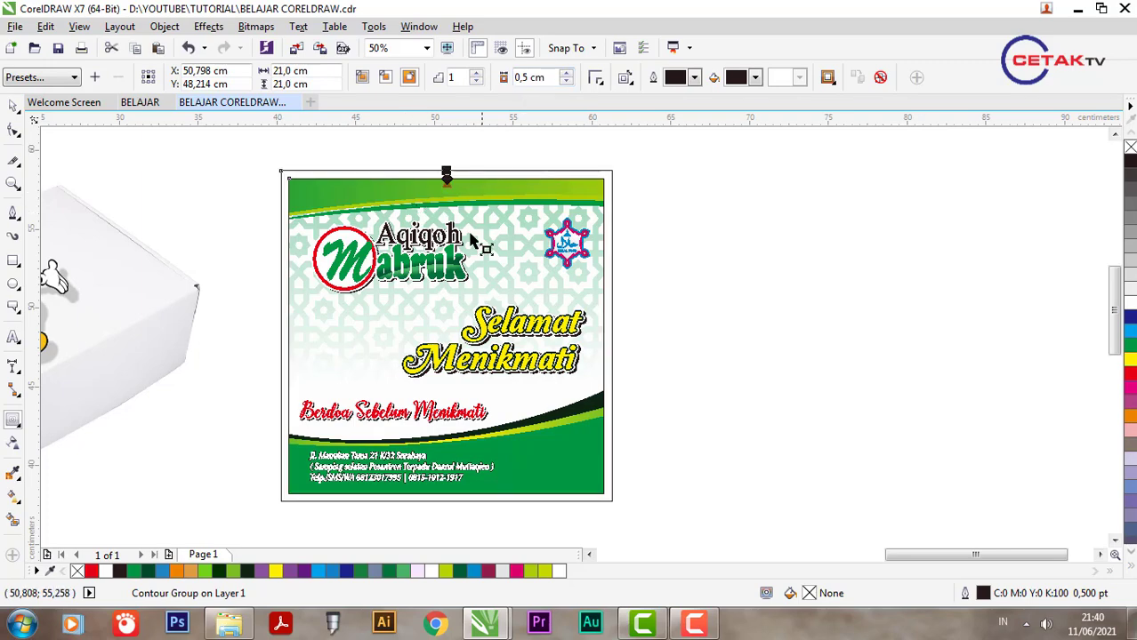
left_click(13, 105)
Choose the Blend tool, and draw a small rectangle about 4.5 by 3 cm beside the BELAJAR CORELDRAW page.
scroll(573, 230, "down", 3)
scroll(391, 378, "up", 1)
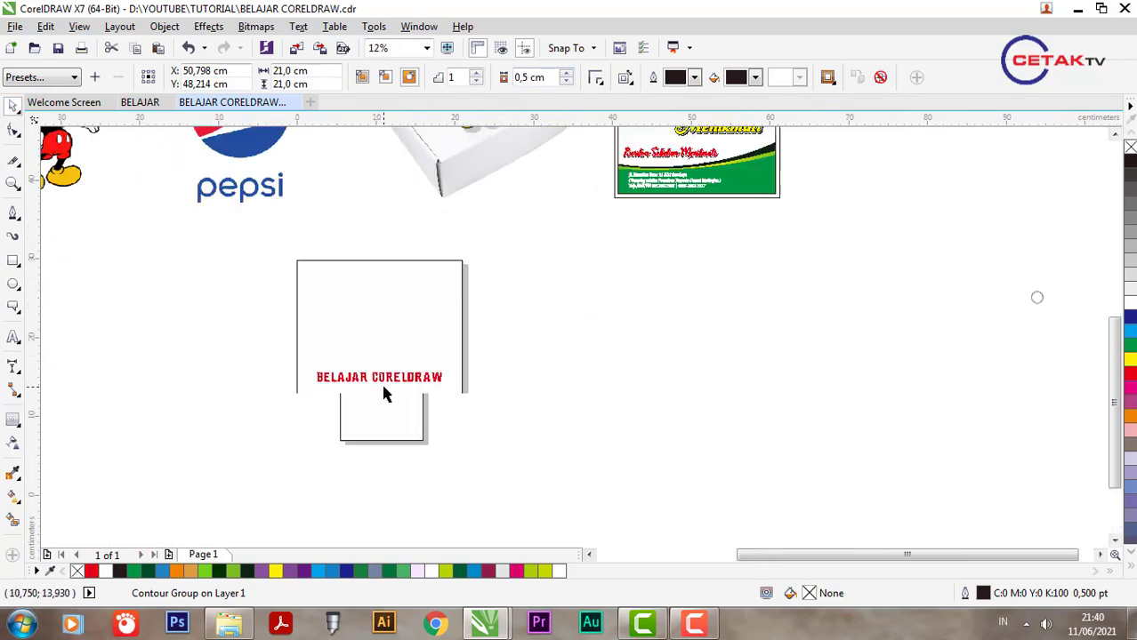
left_click(19, 427)
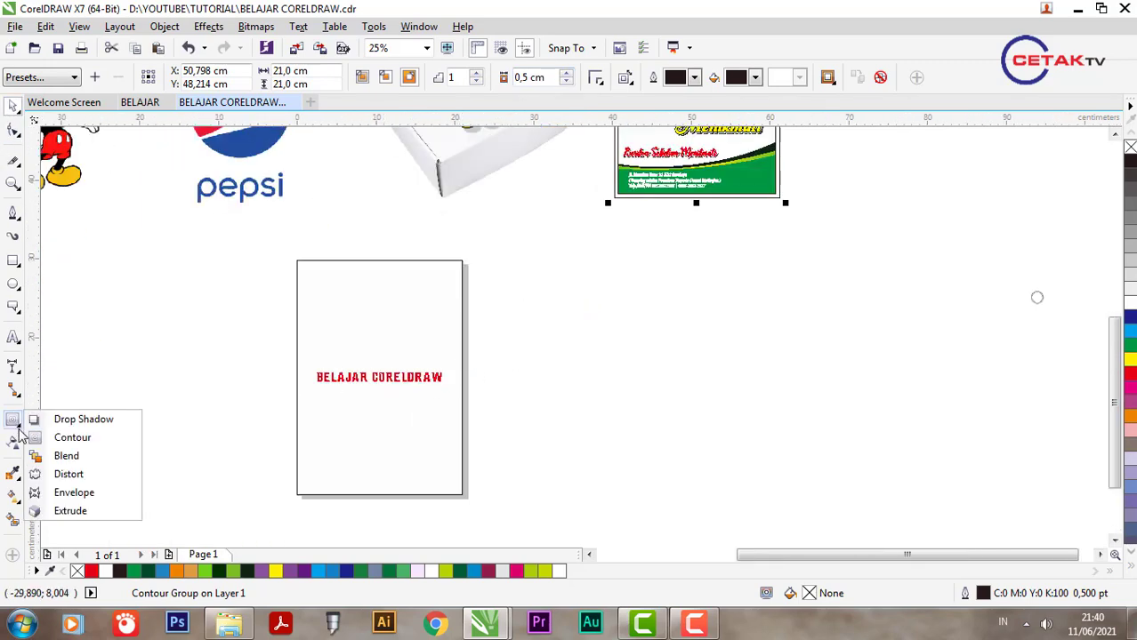
left_click(64, 452)
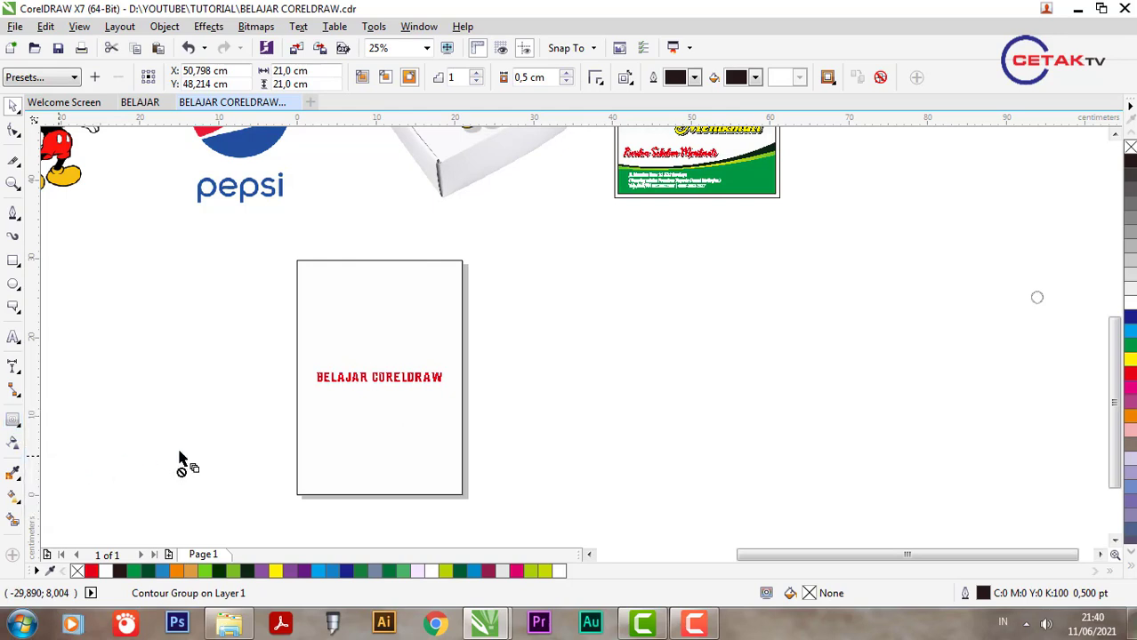
left_click(13, 260)
left_click_drag(553, 328, 588, 351)
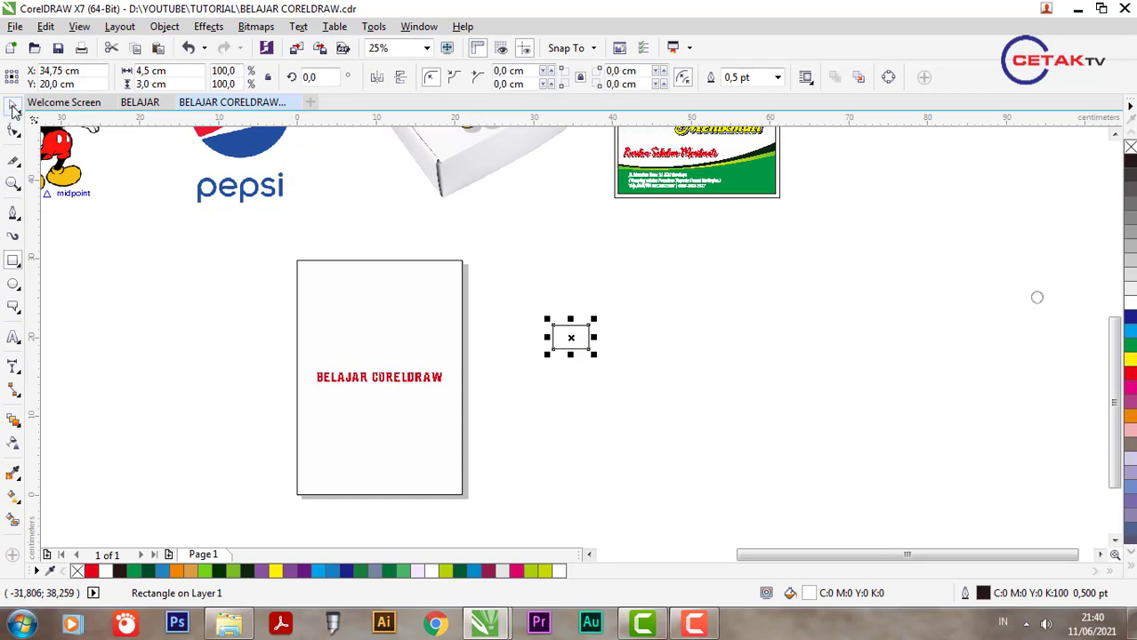
Place a copy of the small rectangle well to its right, enlarged to about 10.5 by 7 cm.
scroll(151, 307, "down", 1)
left_click_drag(361, 322, 637, 304)
scroll(583, 322, "up", 1)
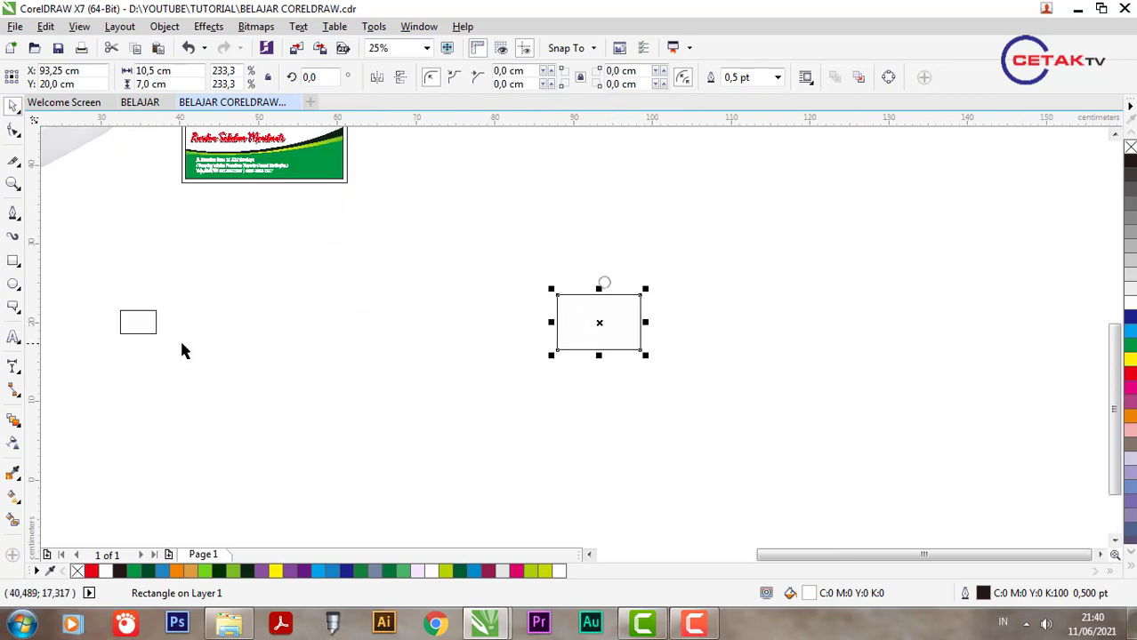
Blend the small rectangle into the large one, trying 10 steps before setting the blend to 5 steps.
left_click(148, 334)
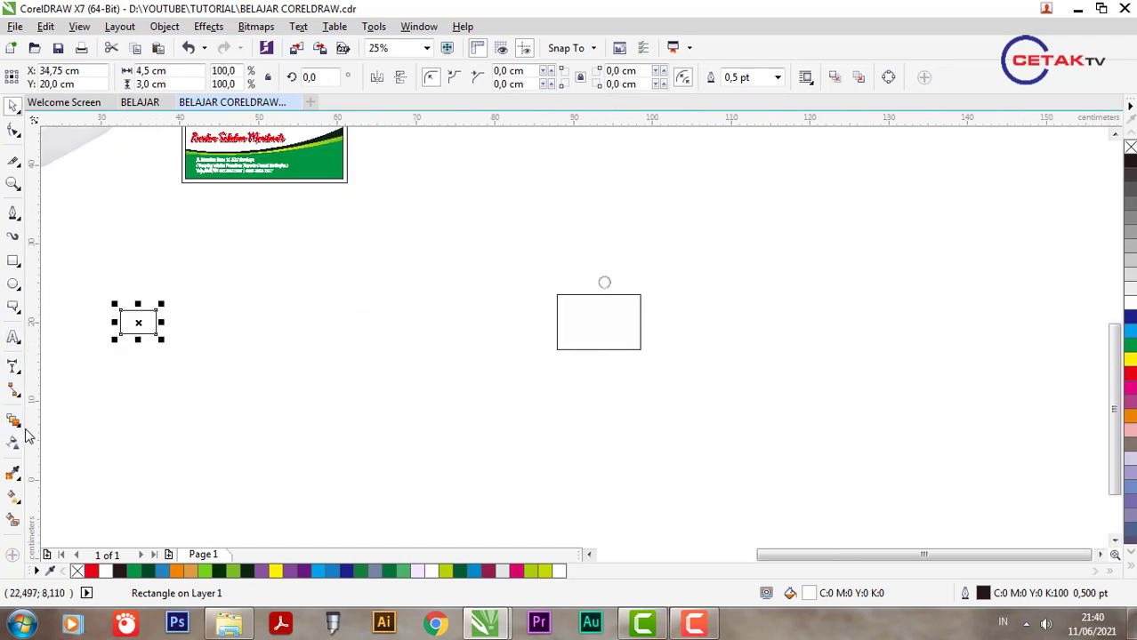
left_click(615, 307, "shift")
left_click(13, 422)
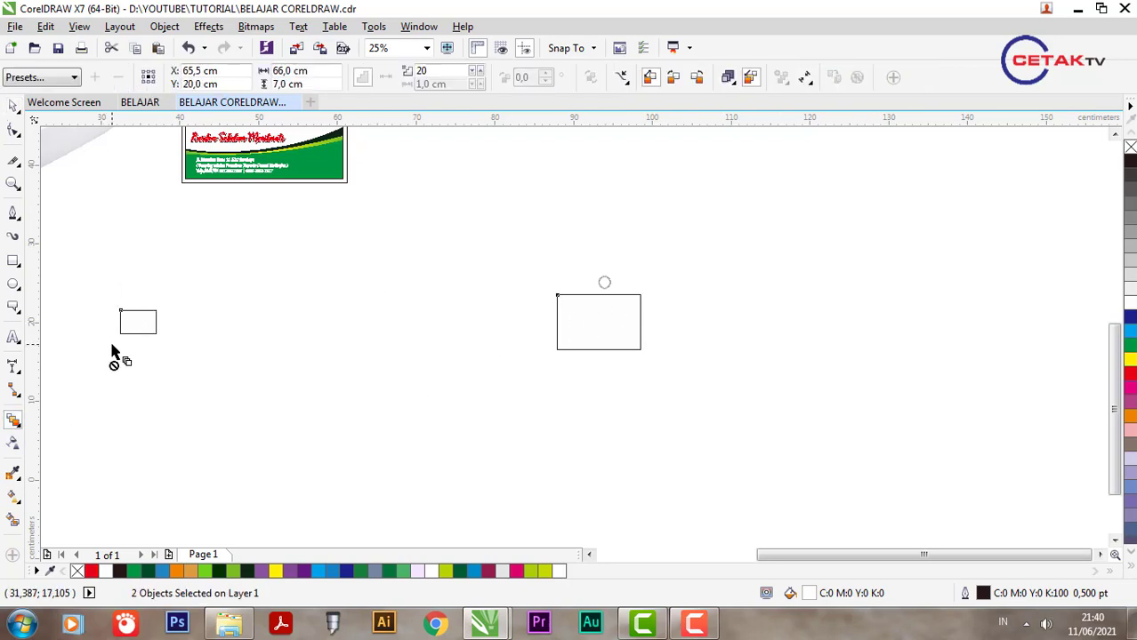
left_click_drag(129, 327, 639, 328)
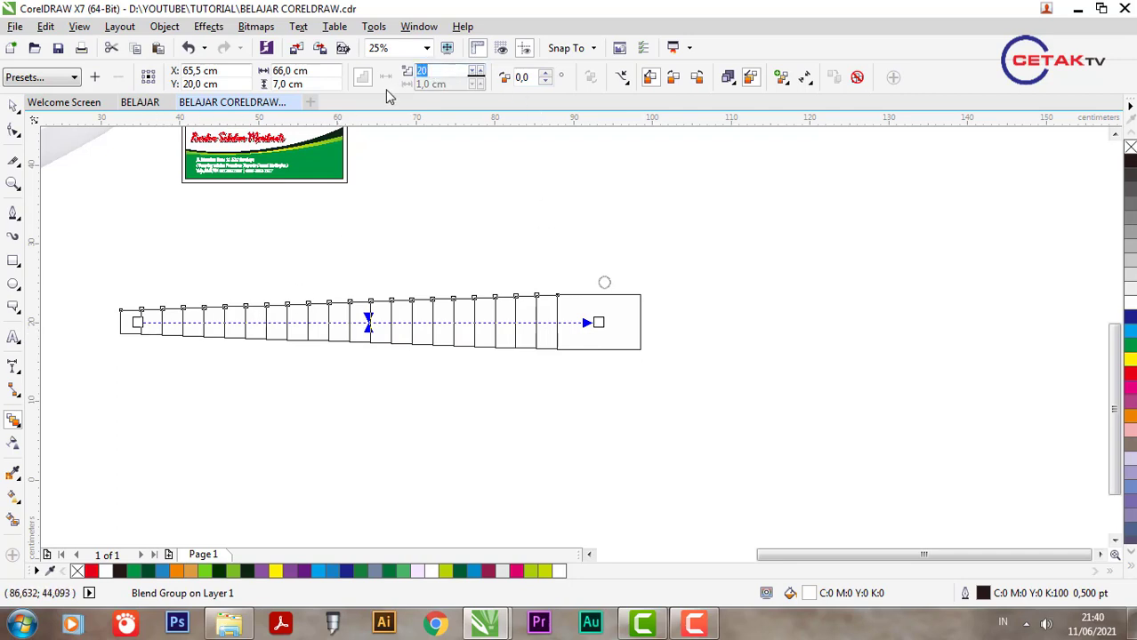
key("Return")
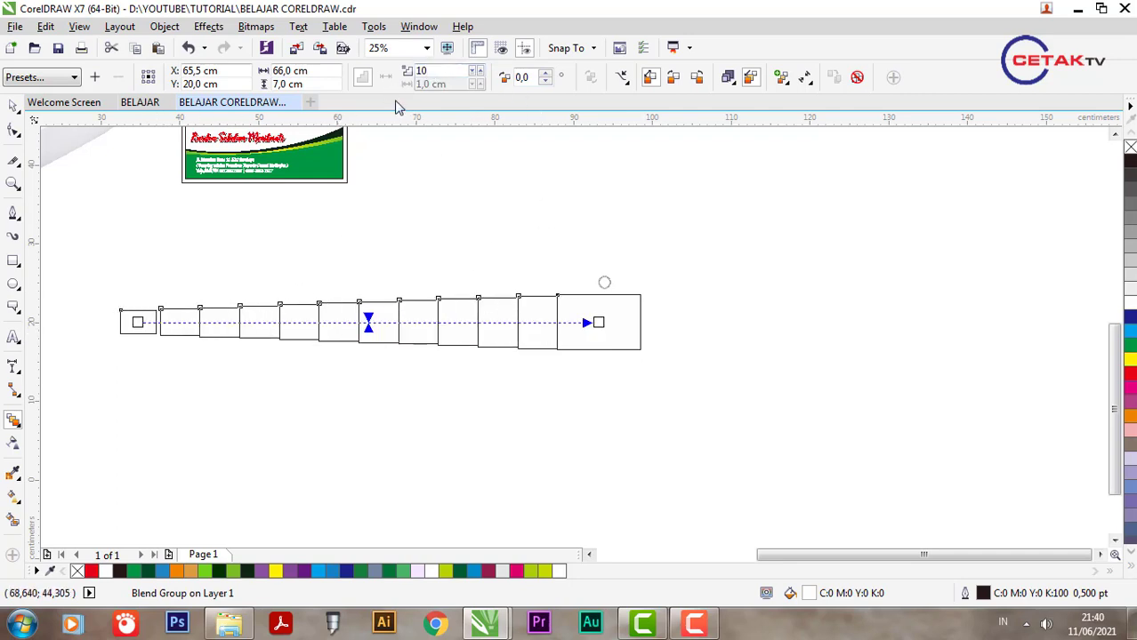
type("5")
key("Return")
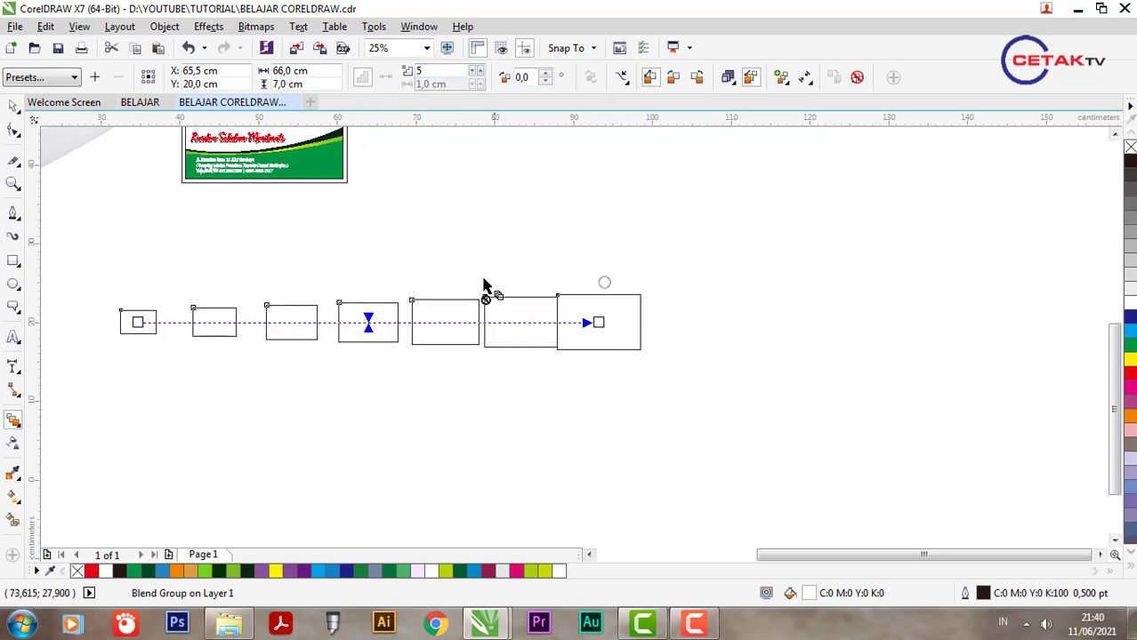
Draw a rectangle to the left of the BELAJAR CORELDRAW page and try a Push and Pull distortion on it.
key("F3")
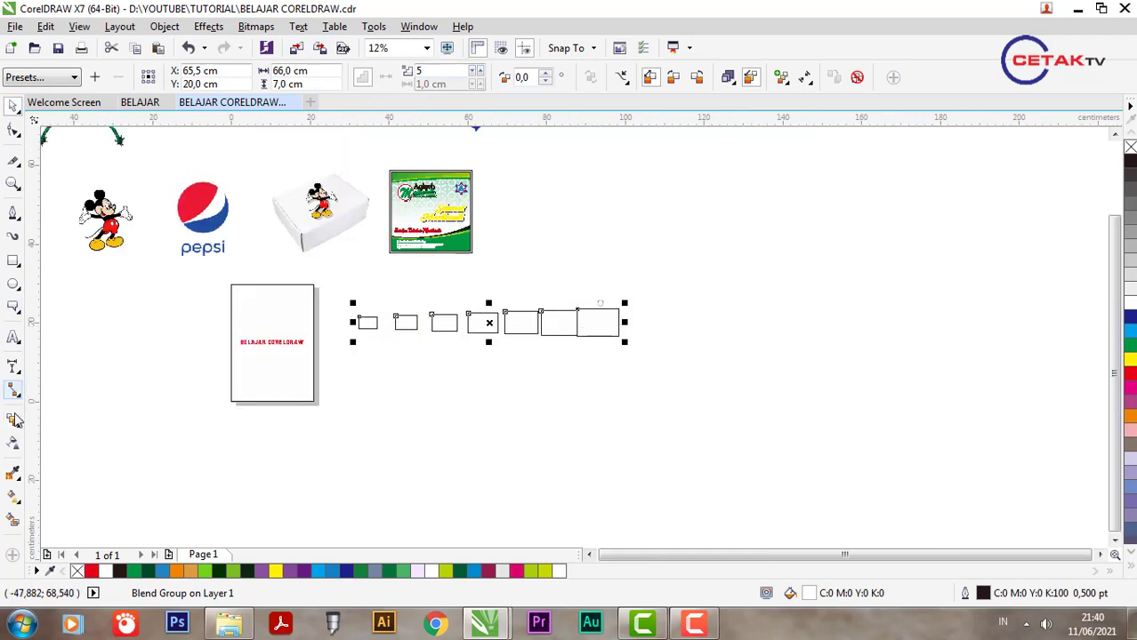
left_click(14, 424)
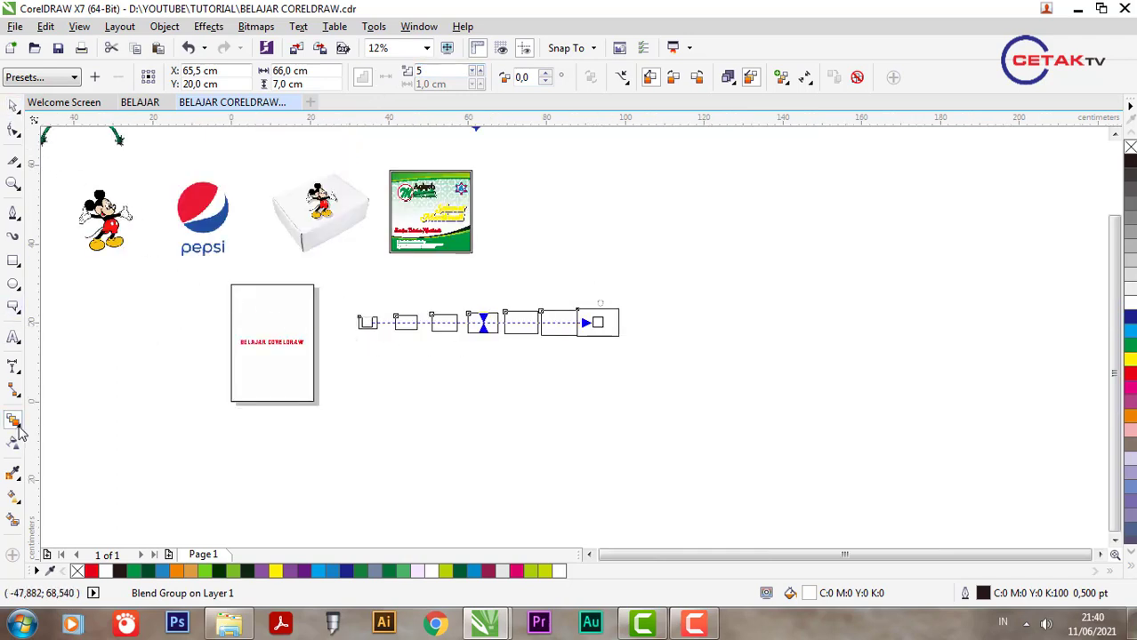
left_click(14, 423)
left_click(78, 473)
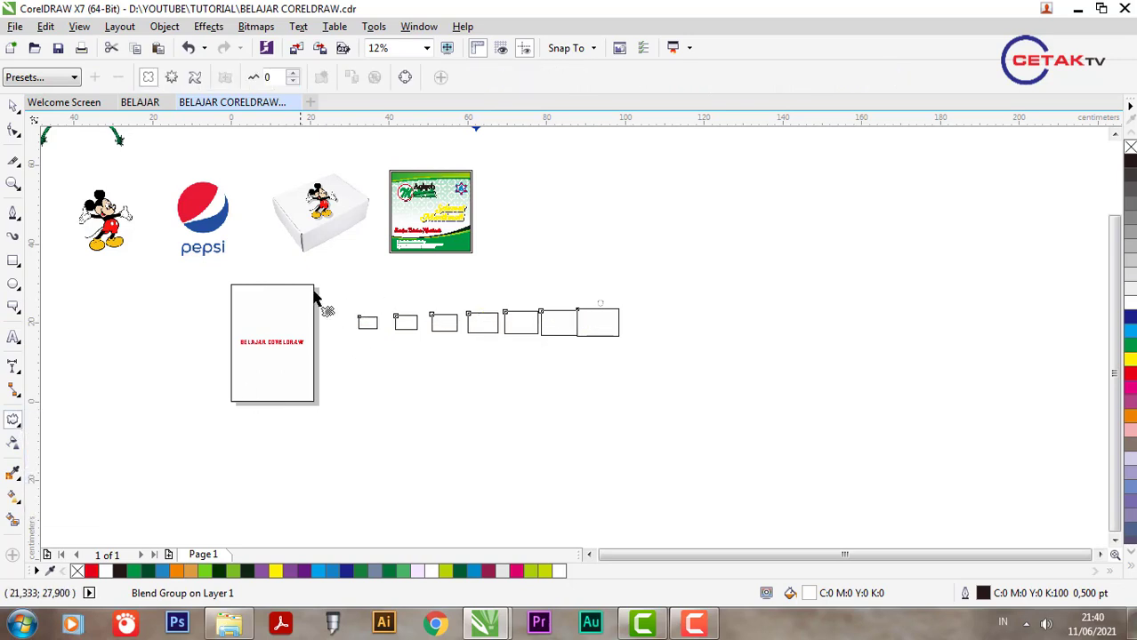
left_click(13, 105)
left_click(14, 259)
mouse_move(98, 310)
left_mouse_down()
mouse_move(160, 371)
mouse_move(157, 341)
left_mouse_up()
left_click(13, 105)
left_click(16, 421)
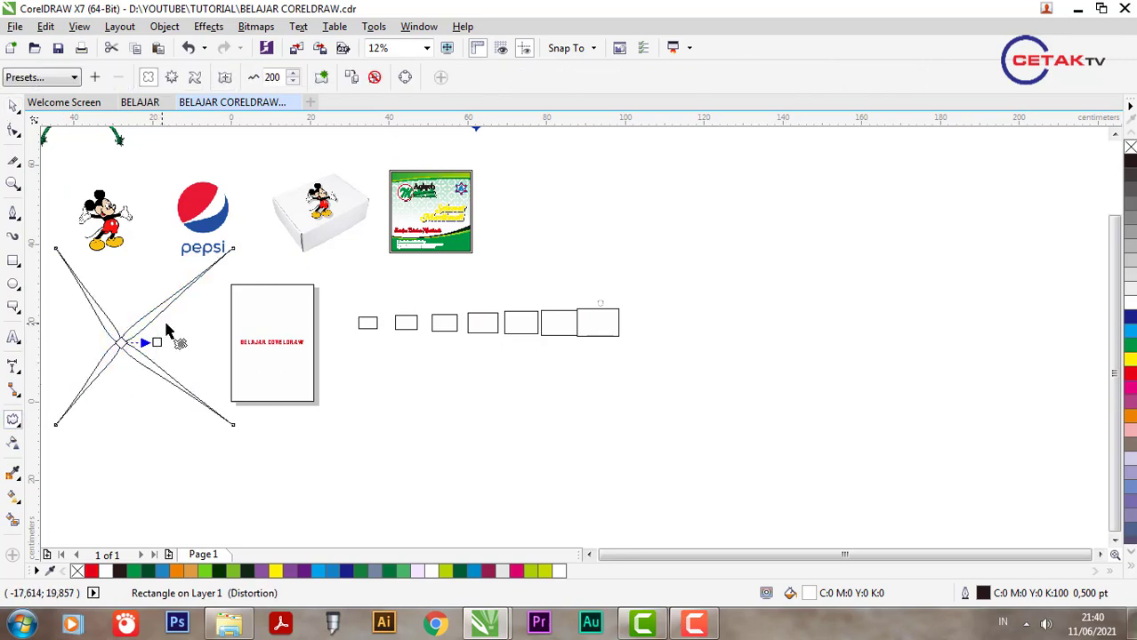
Try a Twister distortion on the distorted rectangle, and undo the distortions together with the rectangle.
left_click(174, 78)
left_click(196, 78)
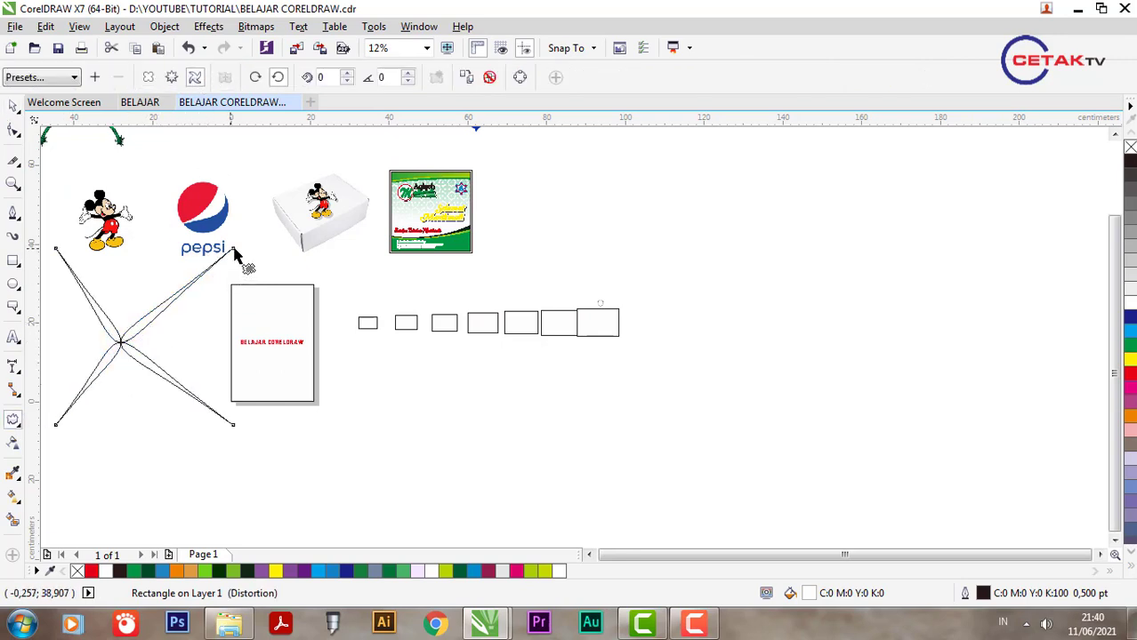
left_click_drag(233, 251, 201, 281)
key("ctrl+z")
key("ctrl+z")
key("ctrl+z")
key("ctrl+z")
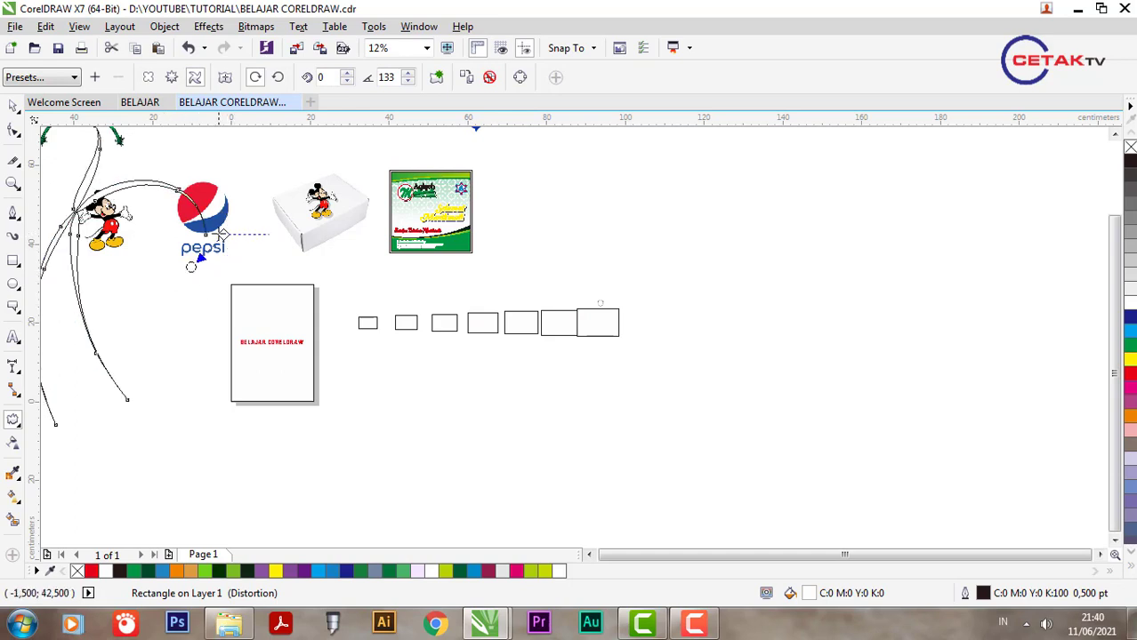
Delete the Mickey Mouse drawing with its drop shadow from the white box.
left_click(16, 428)
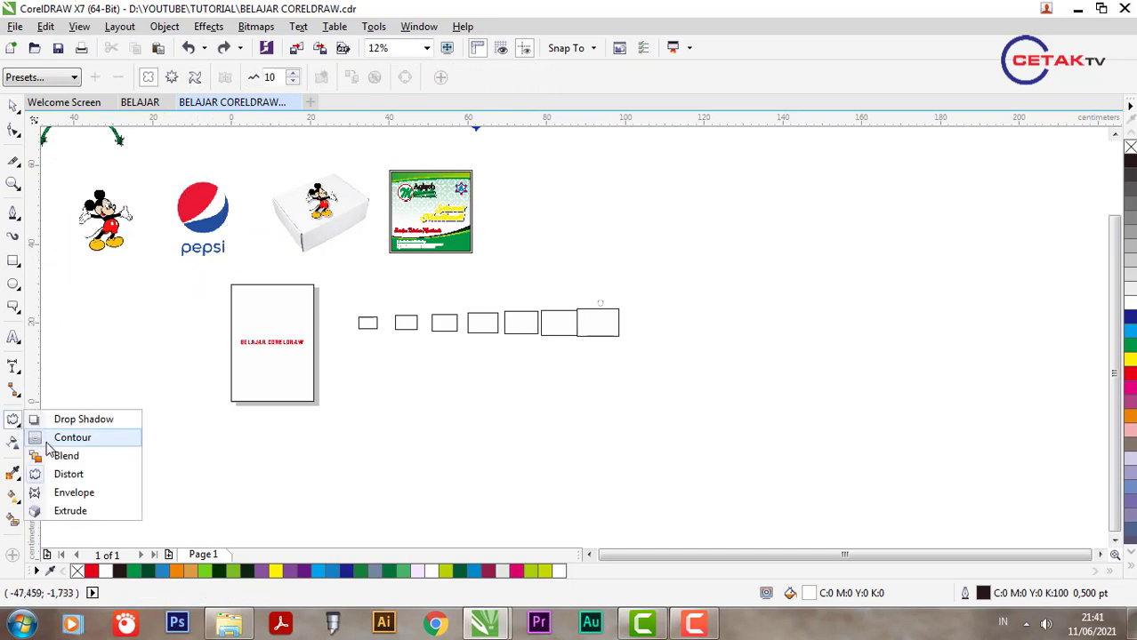
left_click(59, 493)
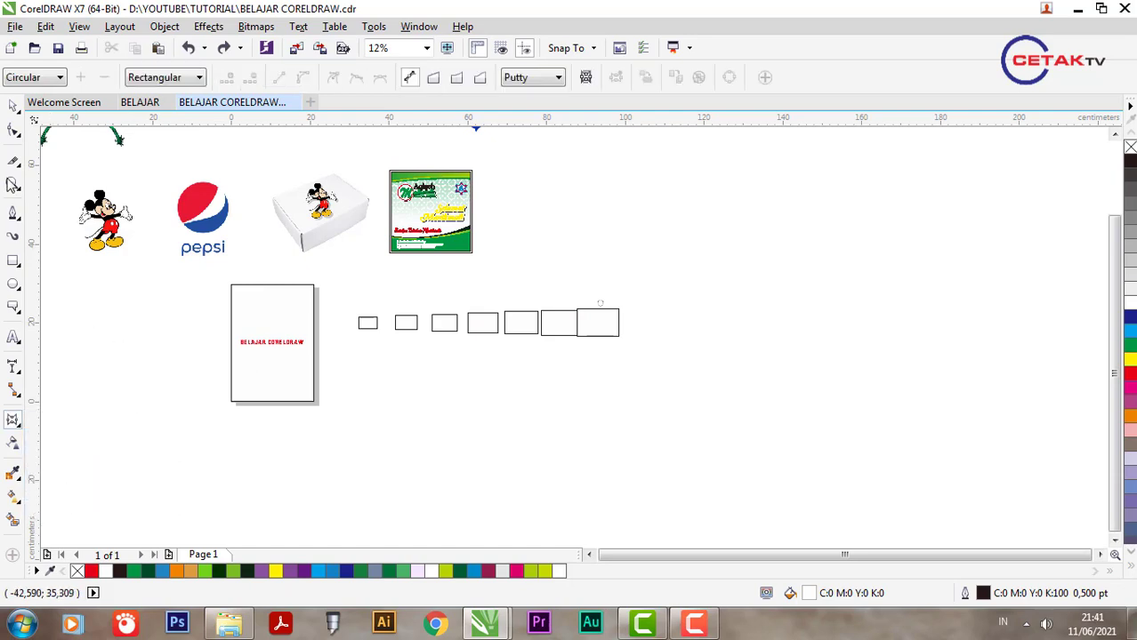
left_click(14, 106)
scroll(548, 315, "down", 1)
scroll(274, 255, "up", 4)
left_click_drag(327, 297, 387, 349)
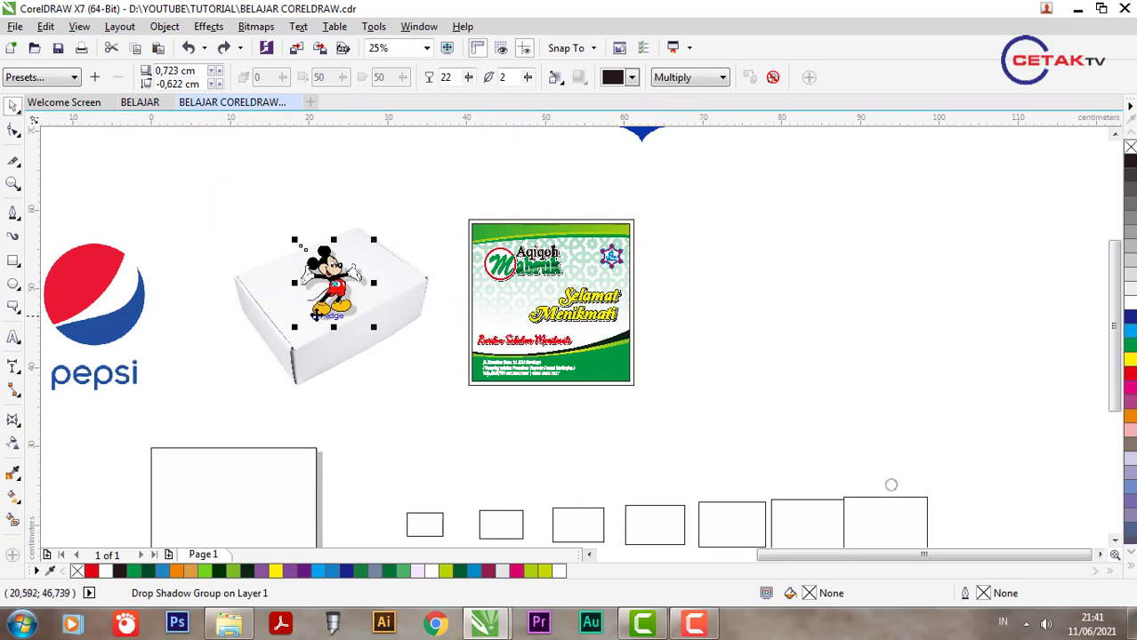
key("Delete")
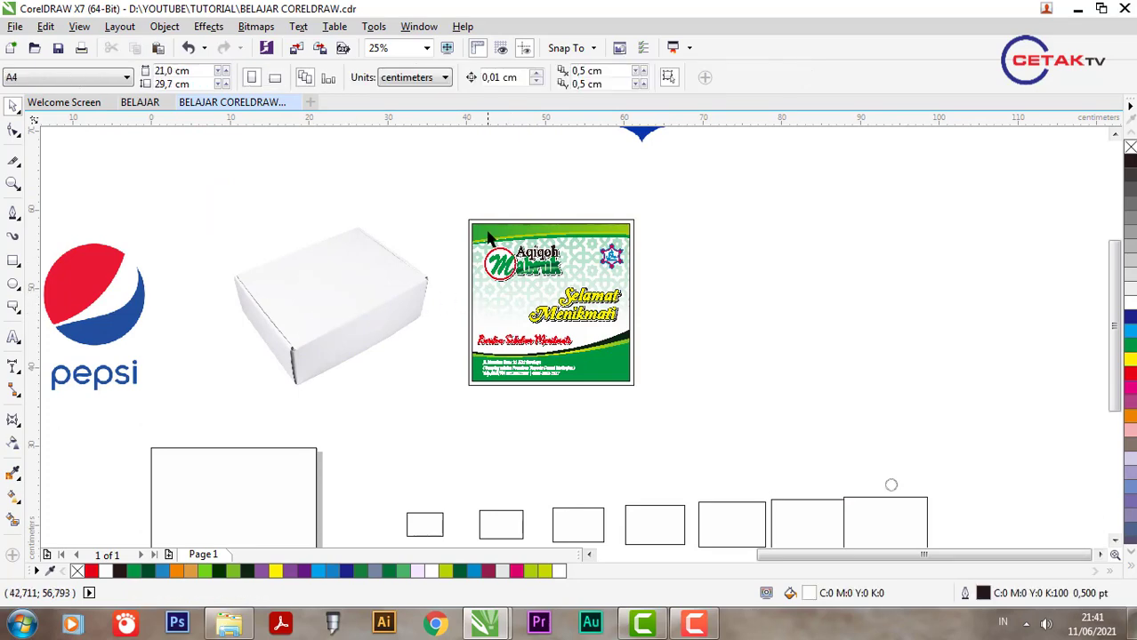
Remove the contour frame from the Aqiqoh Mabruk design and select the design group.
left_click(334, 305)
scroll(339, 285, "up", 1)
scroll(340, 285, "down", 1)
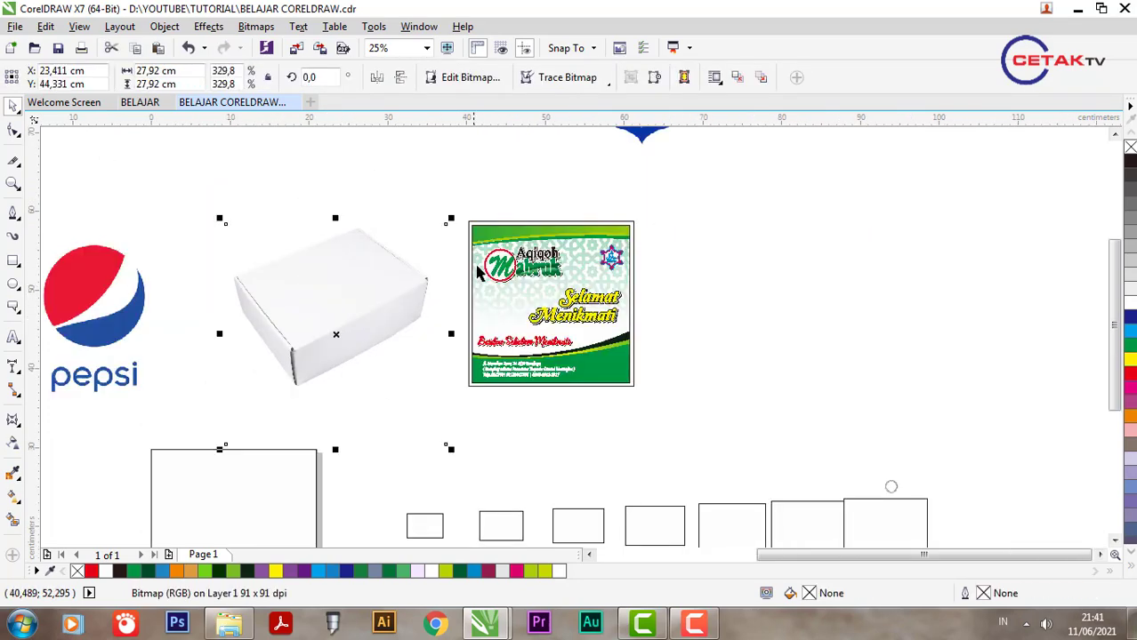
left_click(495, 230)
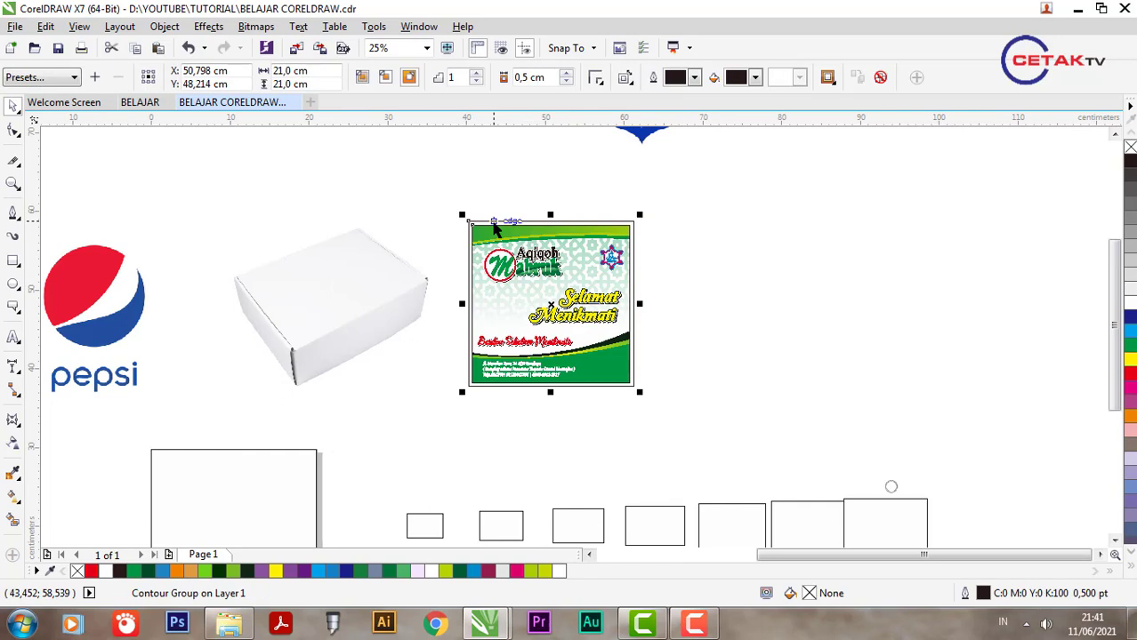
left_click(670, 236)
left_click(538, 329)
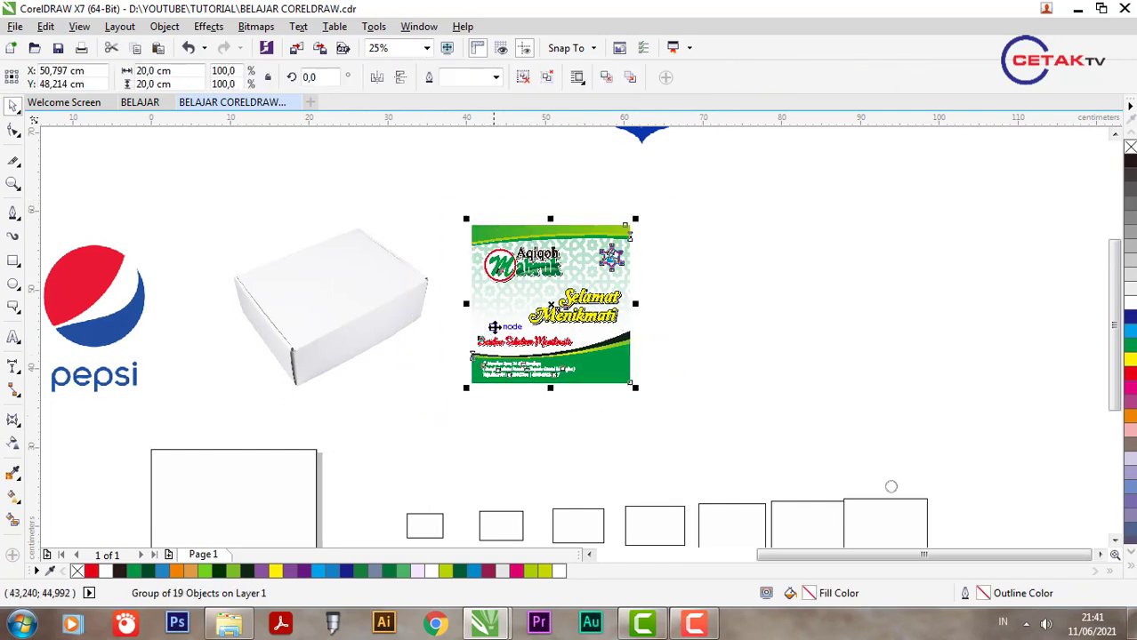
Move the Aqiqoh Mabruk design onto the white box and scale it to about 16.3 cm square.
left_click_drag(495, 327, 353, 366)
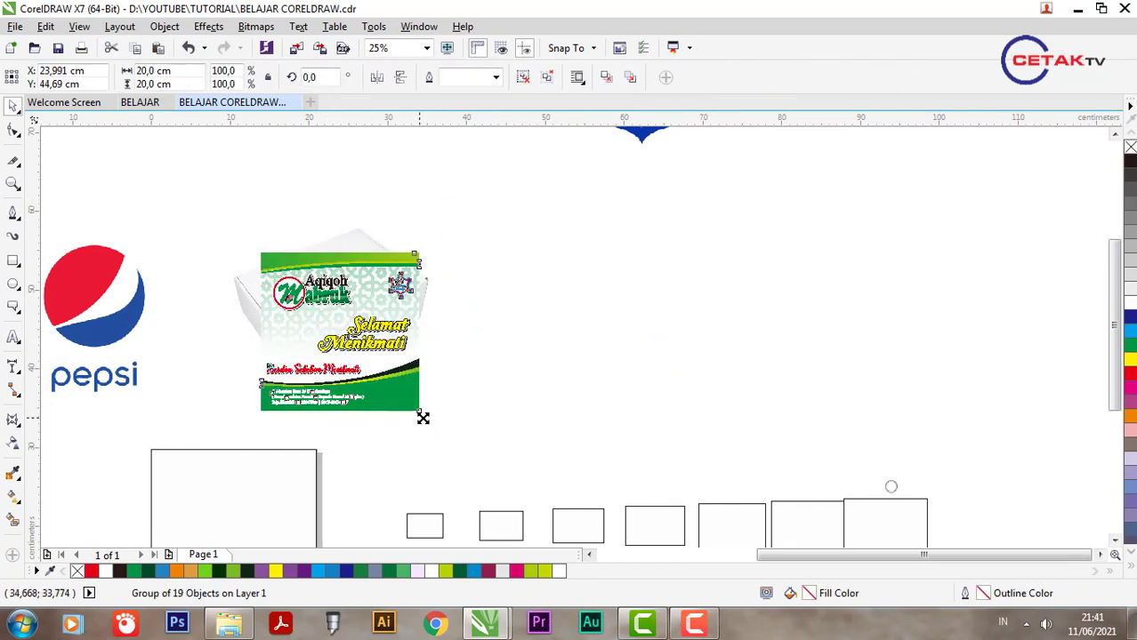
left_click_drag(423, 414, 397, 417)
scroll(310, 289, "up", 1)
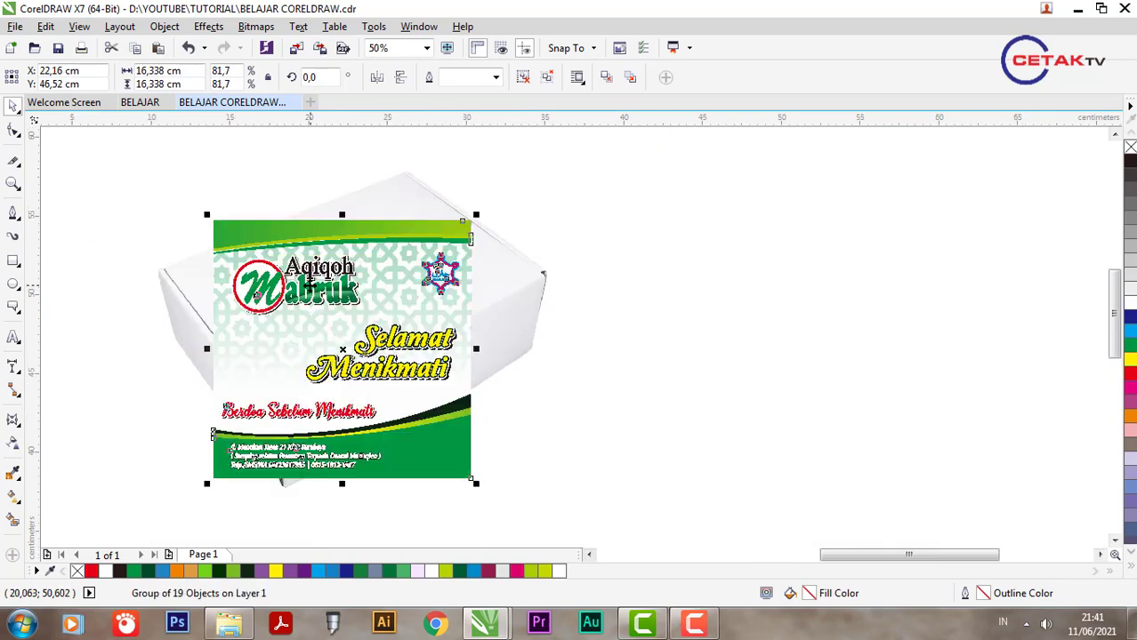
Envelope the design, placing its top-left corner on the box lid's left corner and its top-right corner on the lid's rear corner.
left_click(13, 420)
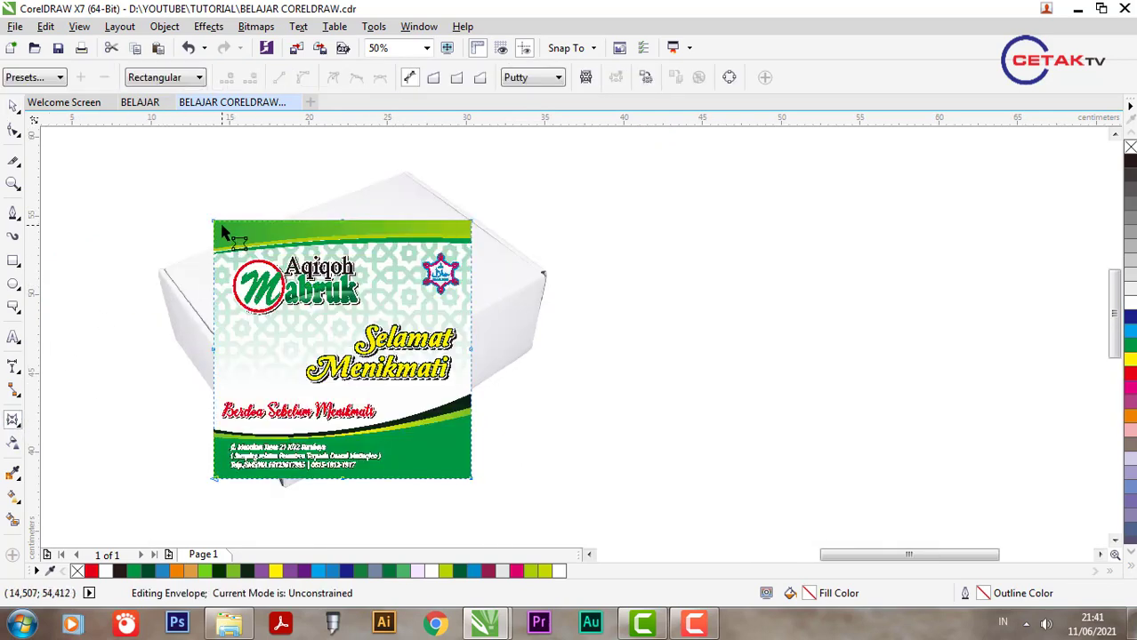
left_click_drag(215, 223, 182, 304)
scroll(167, 266, "up", 2)
scroll(182, 304, "down", 2)
scroll(433, 183, "up", 1)
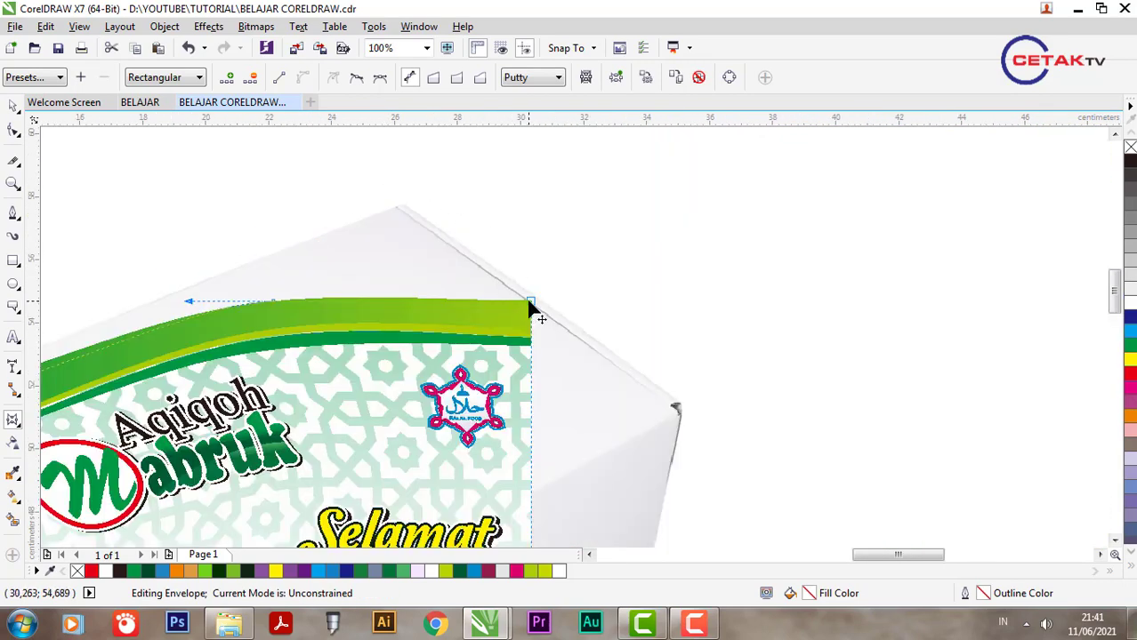
left_click_drag(530, 307, 410, 223)
scroll(436, 258, "up", 2)
scroll(411, 224, "down", 1)
scroll(459, 297, "down", 3)
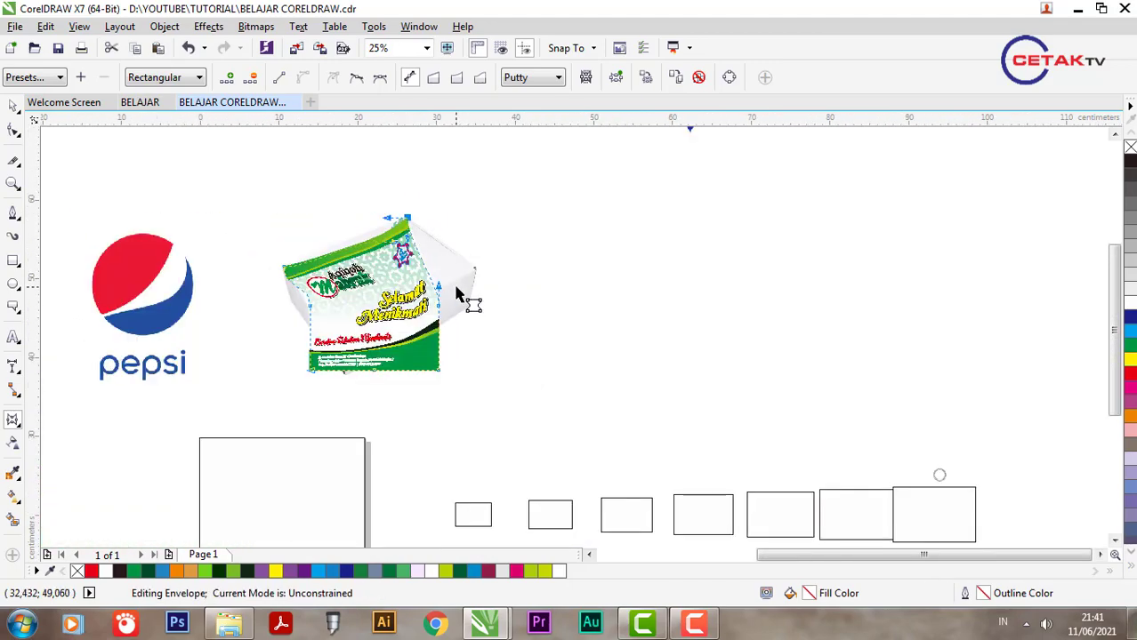
Stretch the design's bottom-right envelope corner to the box lid's right corner.
scroll(427, 469, "up", 2)
scroll(427, 468, "down", 1)
left_click_drag(357, 458, 444, 253)
scroll(427, 261, "up", 2)
scroll(440, 255, "down", 2)
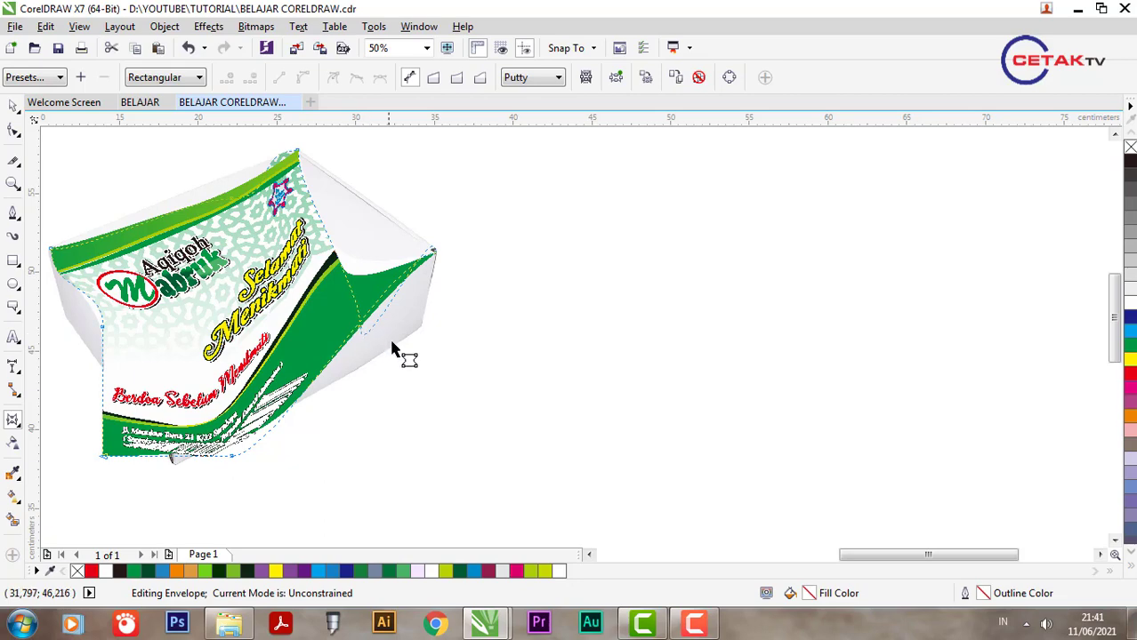
Delete the middle envelope nodes on the design's right and left edges.
left_click(341, 303)
key("Delete")
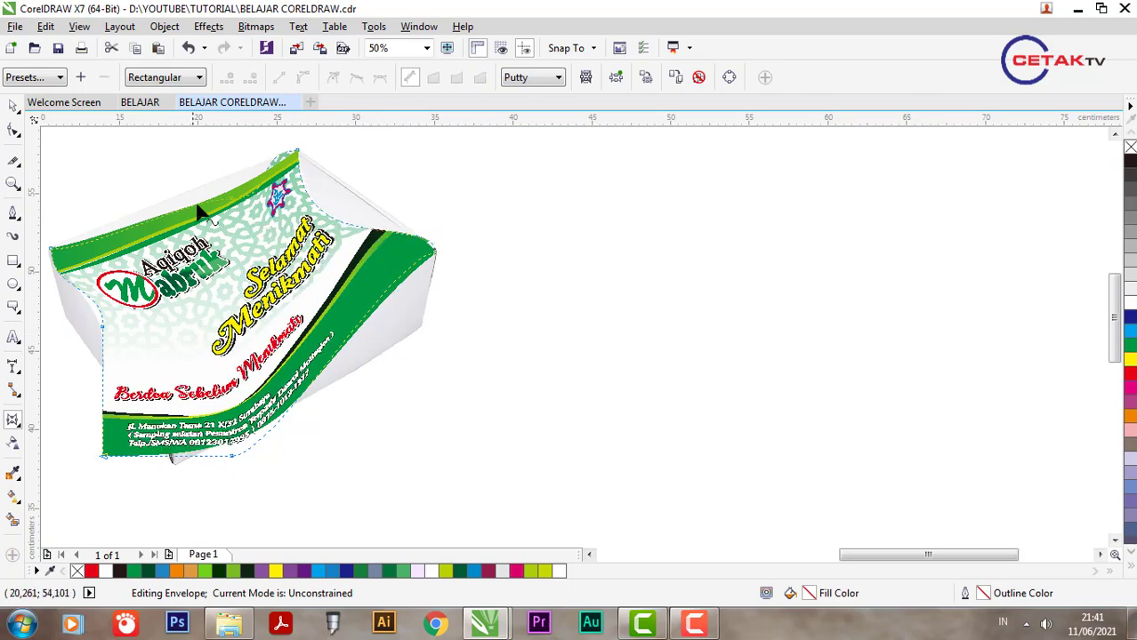
left_click(101, 329)
key("Delete")
Place the bottom-left envelope corner on the box lid's front corner and remove the bottom edge's middle node.
left_click_drag(196, 416, 285, 503)
scroll(125, 467, "up", 2)
left_click_drag(93, 458, 214, 331)
scroll(213, 331, "down", 2)
left_click(427, 305)
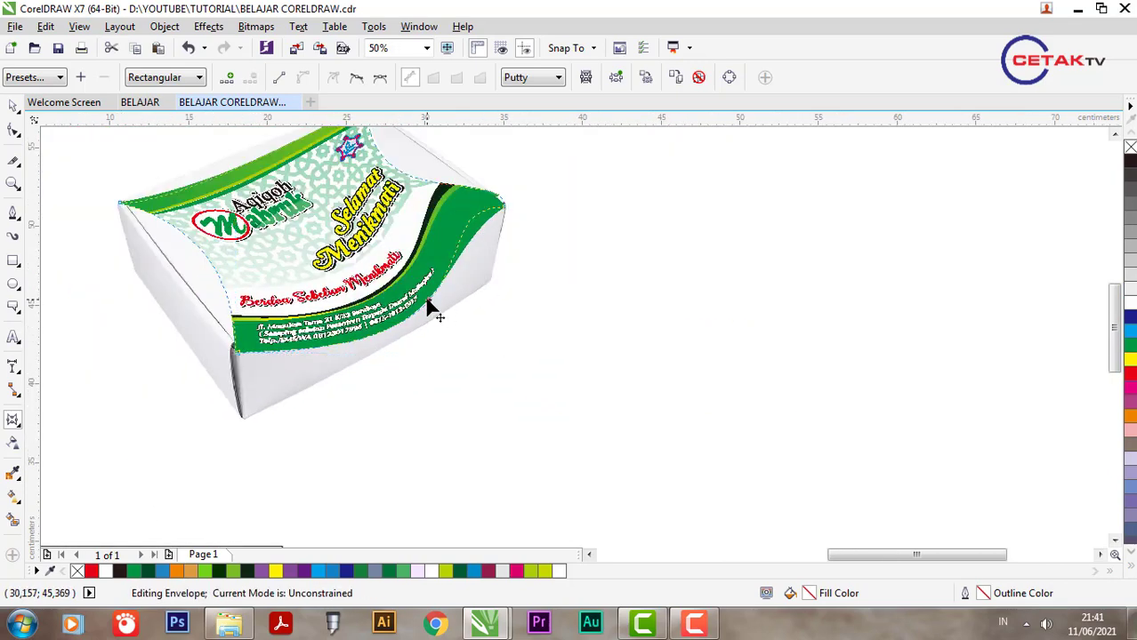
Convert the envelope's curved edges to straight lines so the design fits the box lid.
scroll(524, 312, "down", 1)
scroll(442, 268, "up", 1)
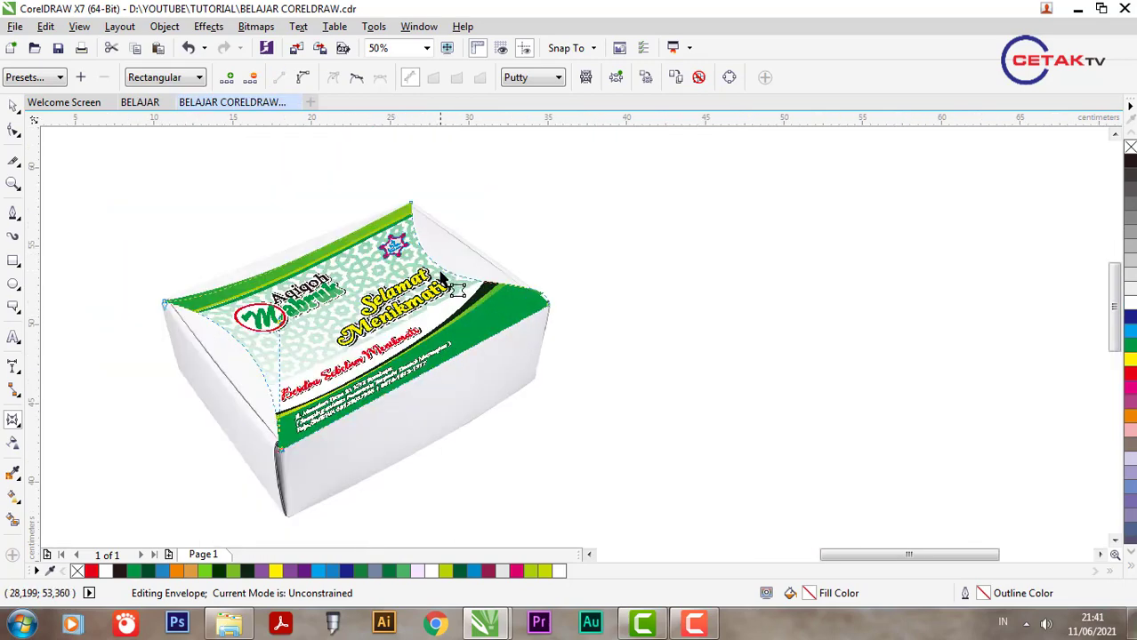
left_click(281, 79)
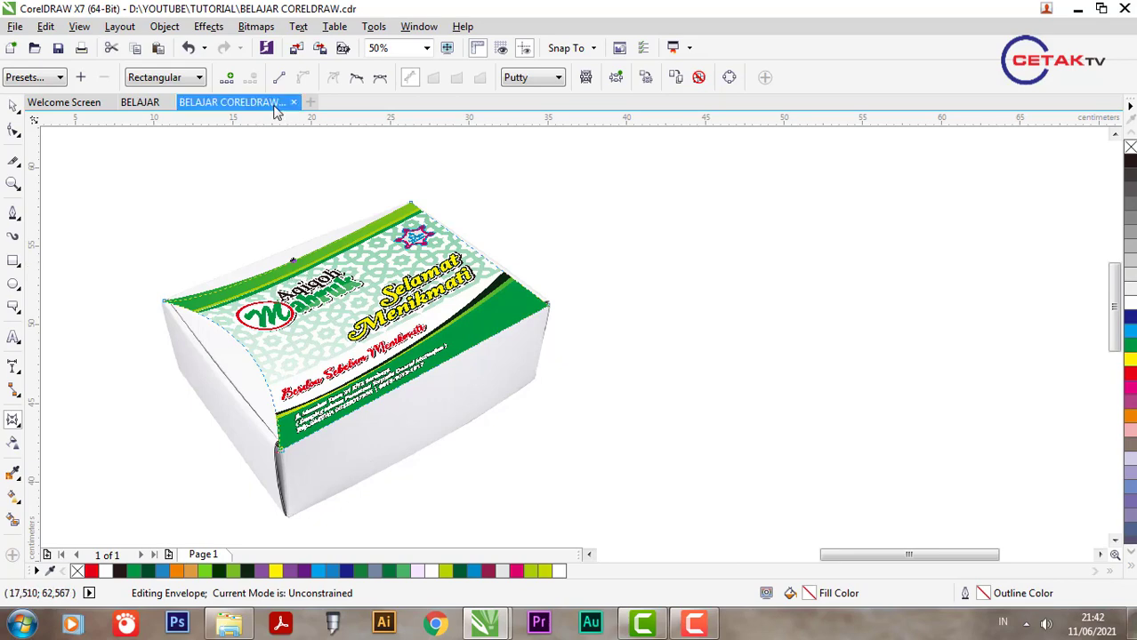
key("ctrl+z")
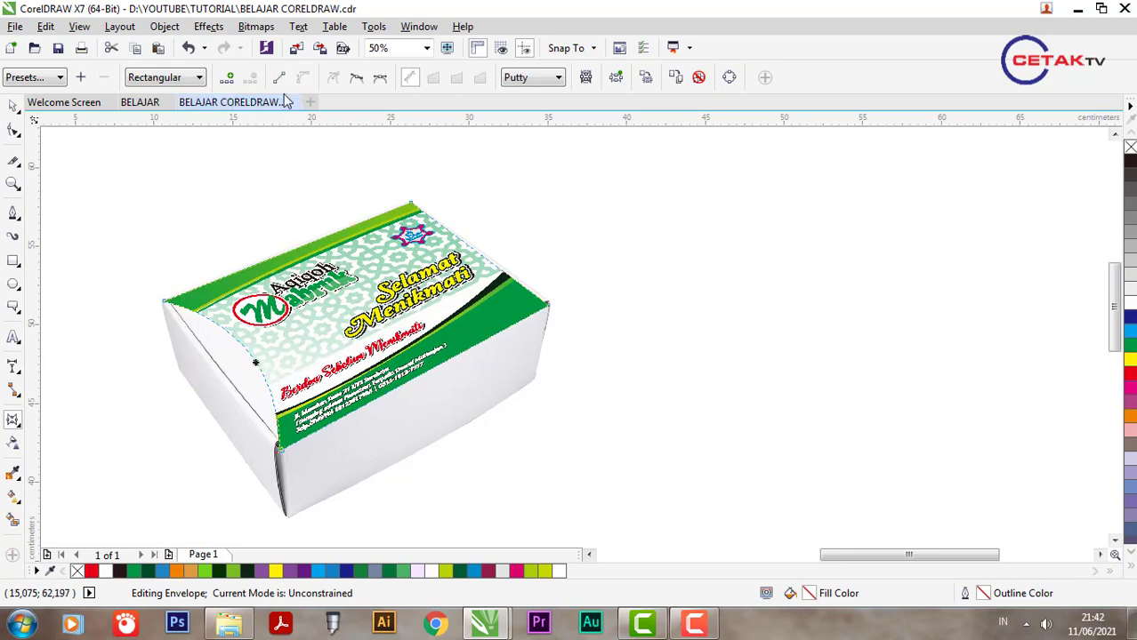
scroll(363, 355, "down", 1)
left_click(12, 105)
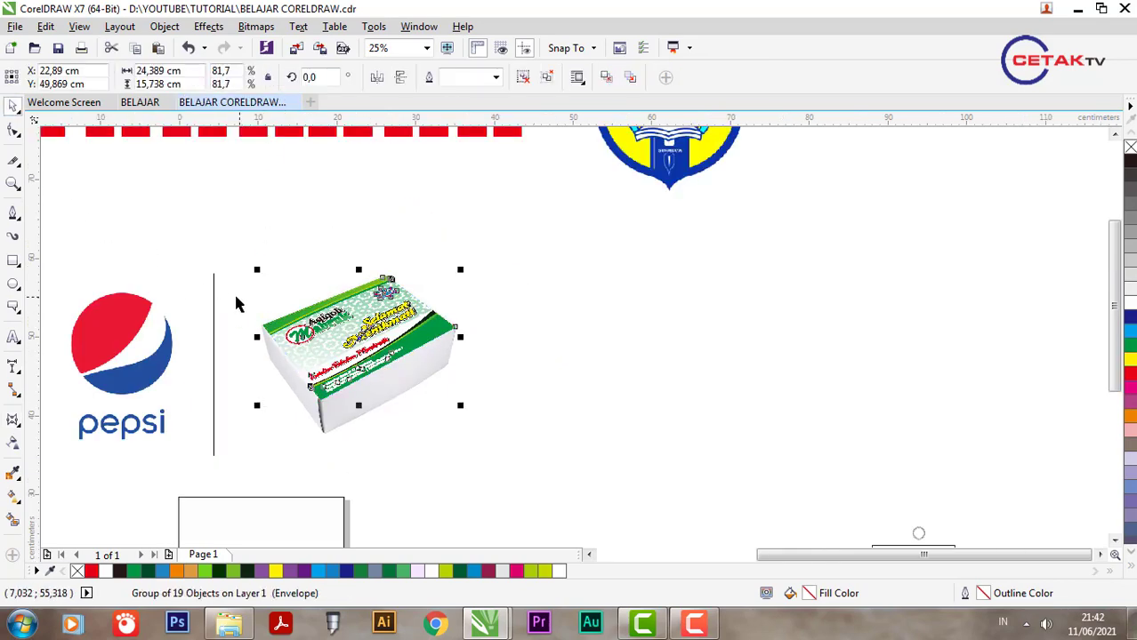
scroll(341, 364, "up", 2)
scroll(672, 322, "down", 1)
scroll(451, 354, "up", 1)
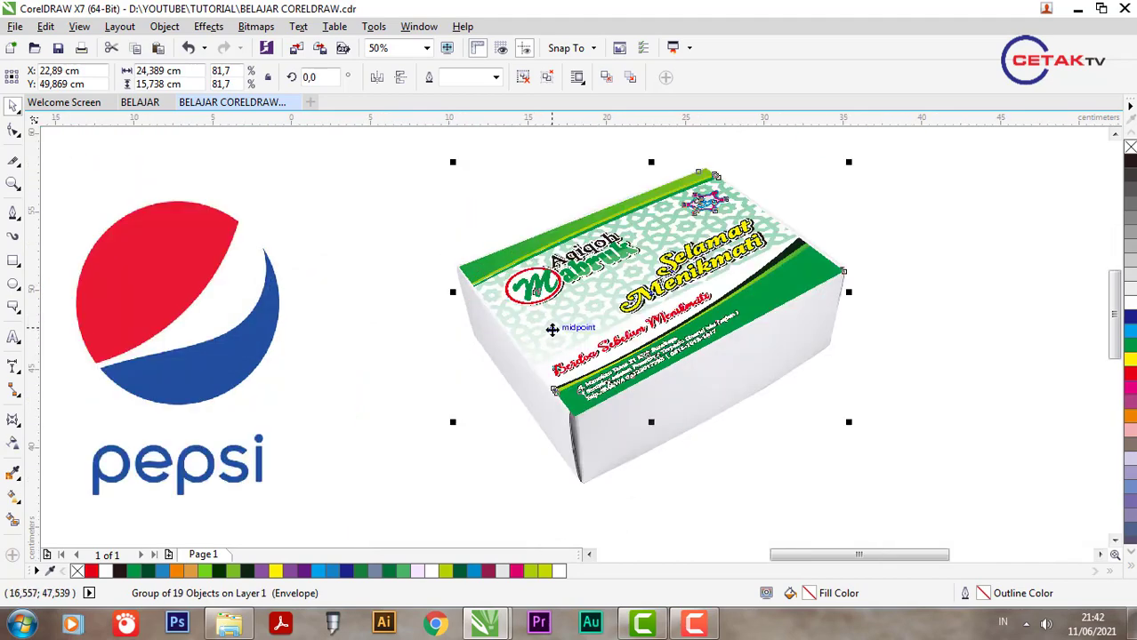
scroll(536, 330, "down", 2)
scroll(534, 341, "down", 1)
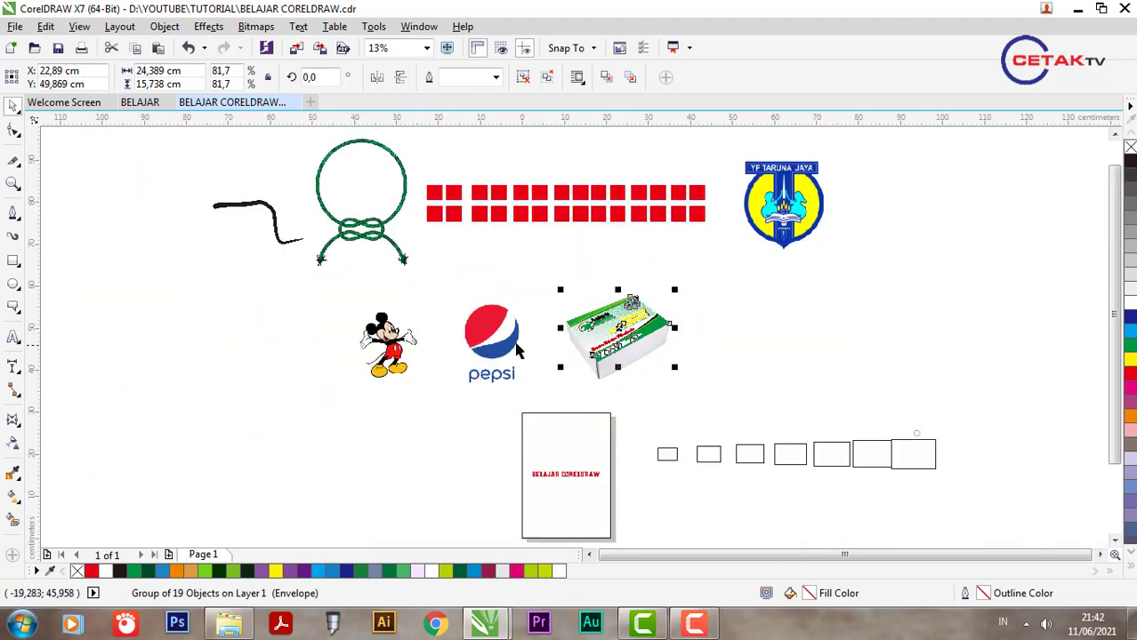
Draw an upright rectangle about 15.5 by 23.5 cm to the right of the box mockup.
left_click(16, 423)
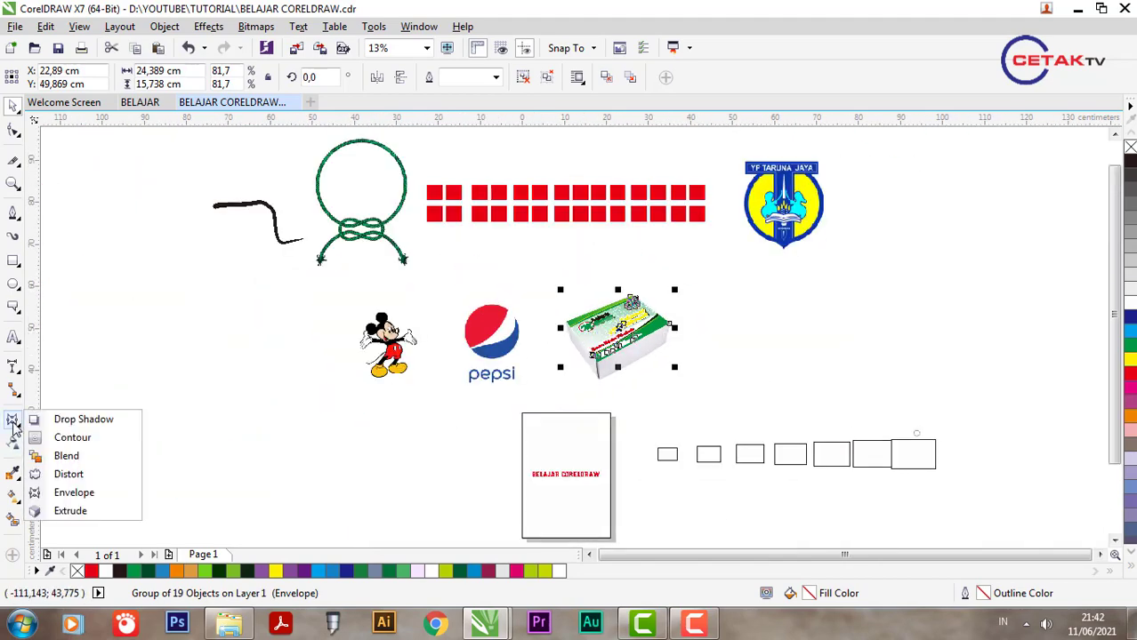
left_click(55, 492)
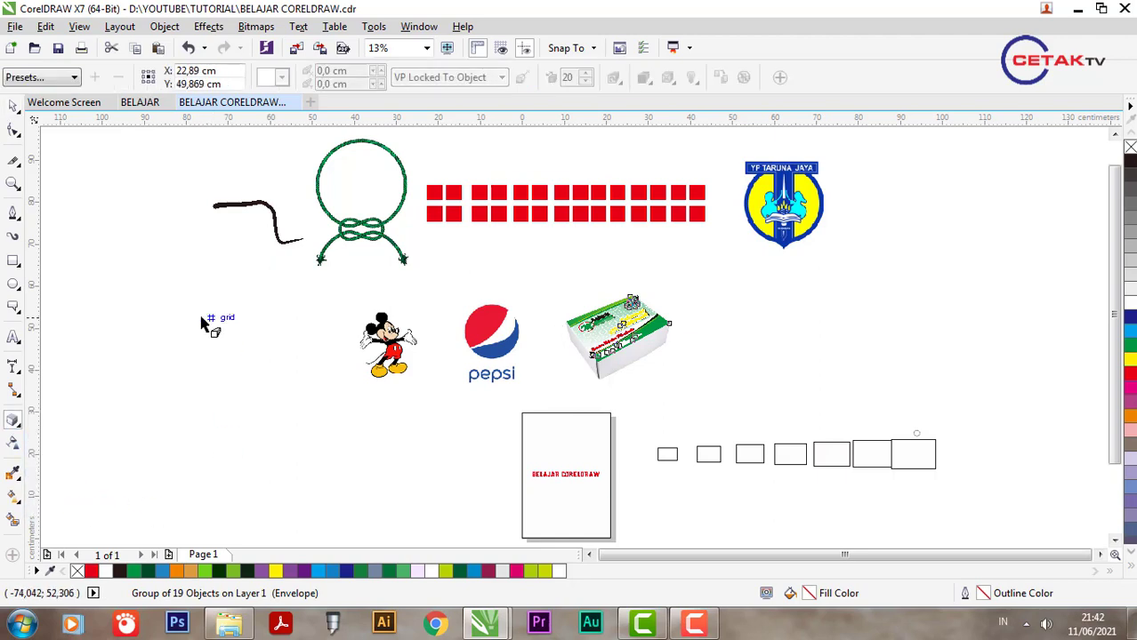
left_click(13, 261)
left_click_drag(767, 307, 833, 404)
key("space")
scroll(965, 358, "up", 2)
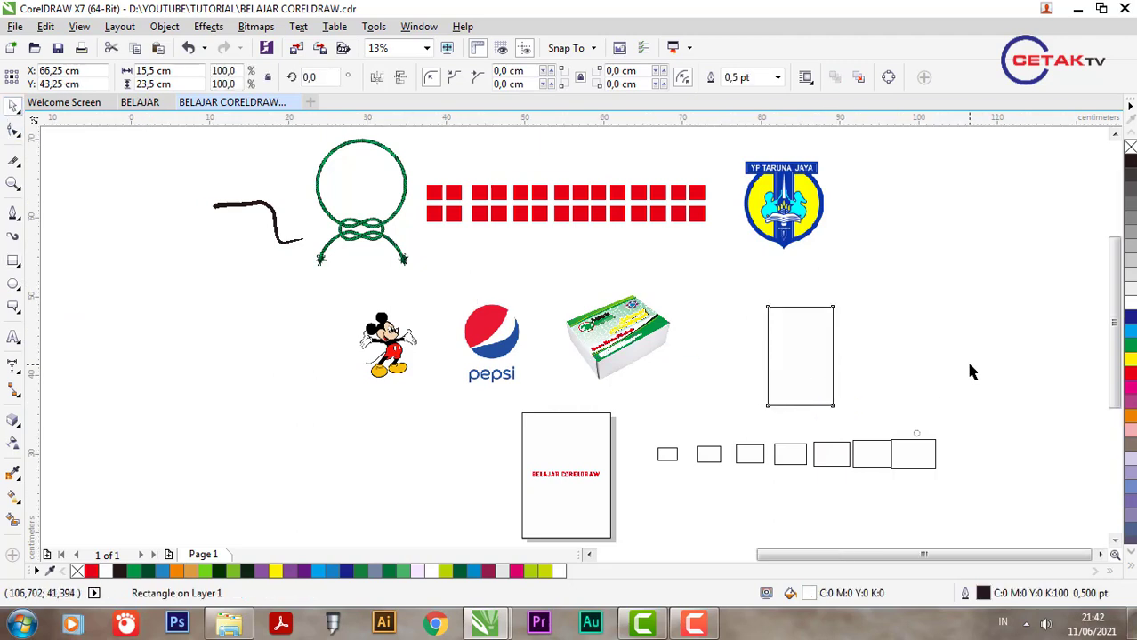
Extrude the new rectangle toward the right and fill it with dark blue.
left_click(14, 421)
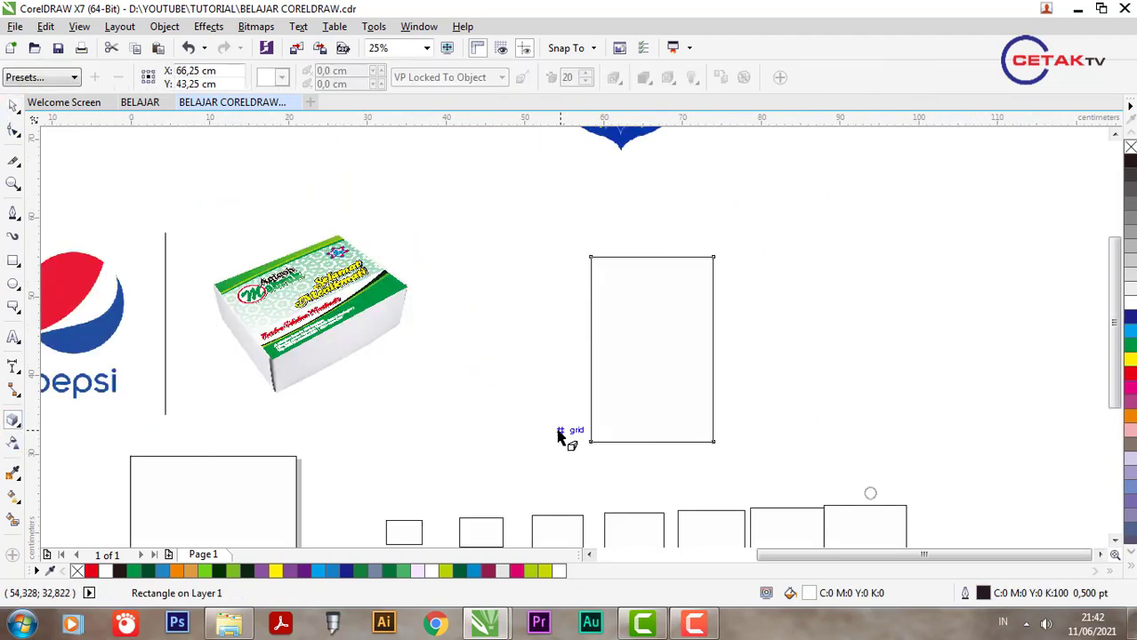
left_click_drag(627, 445, 905, 354)
left_click(14, 105)
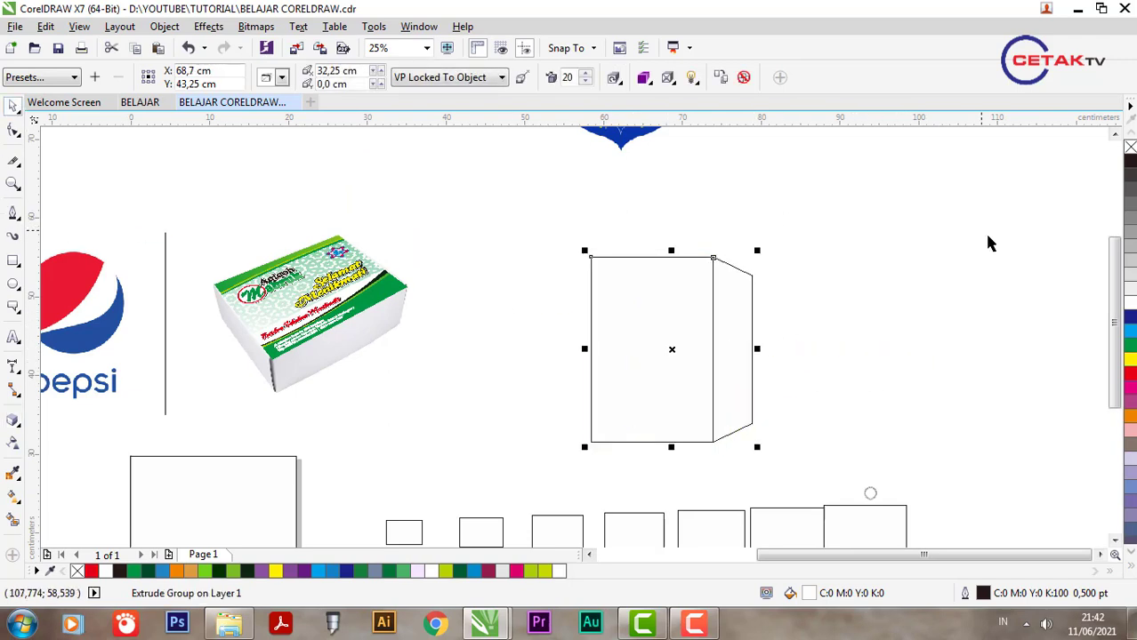
left_click(1129, 317)
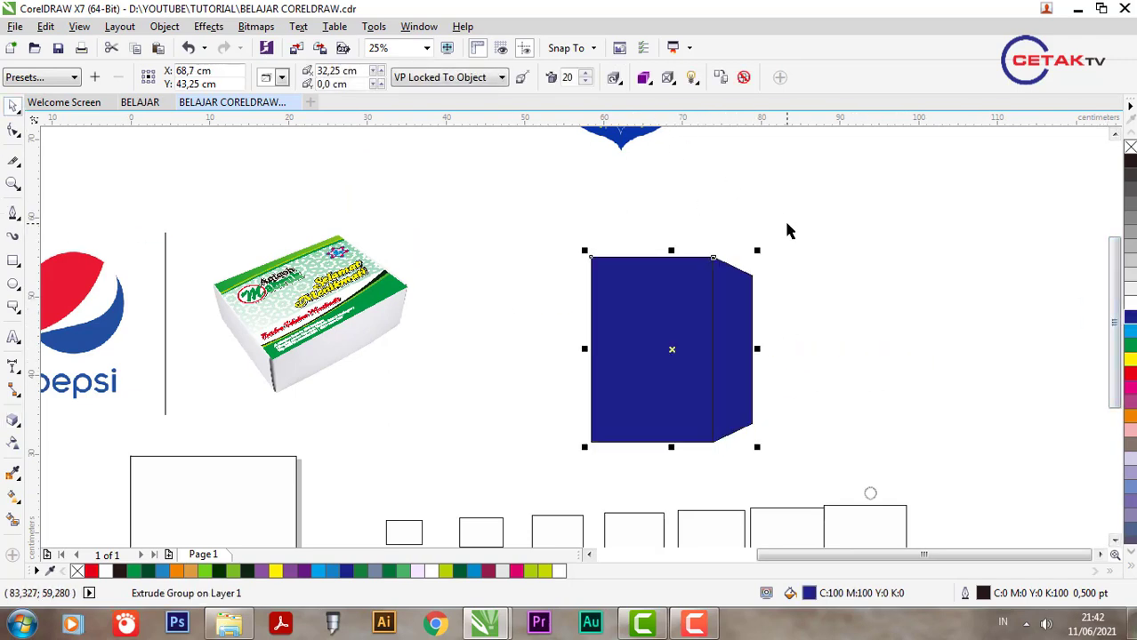
Try a solid red colour on the extruded side of the blue rectangle.
left_click(667, 82)
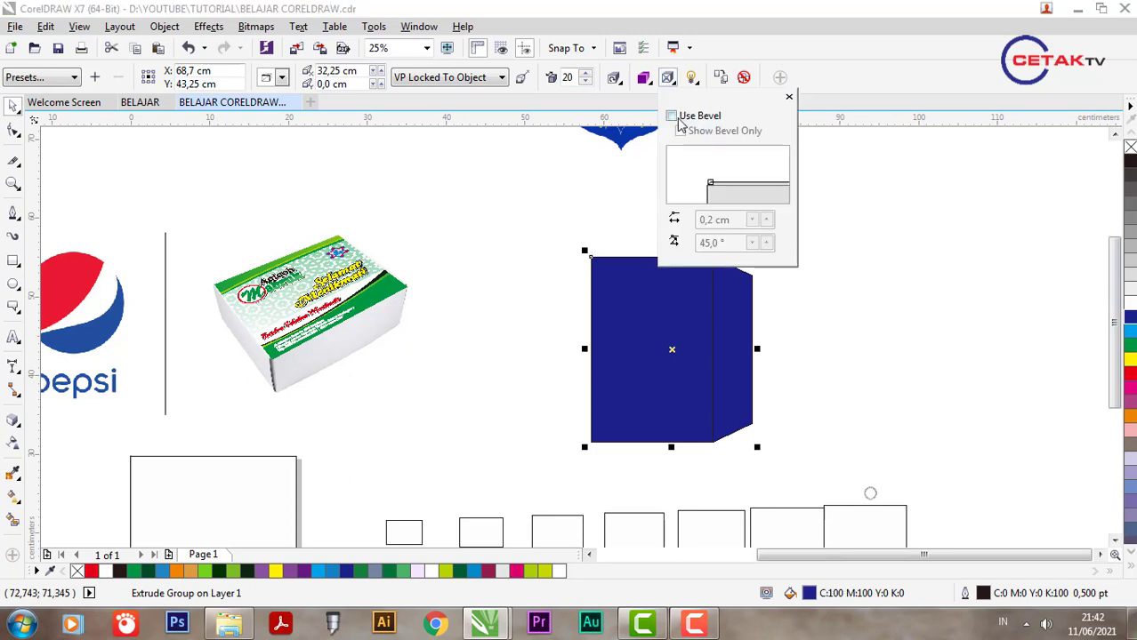
left_click(643, 78)
left_click(682, 136)
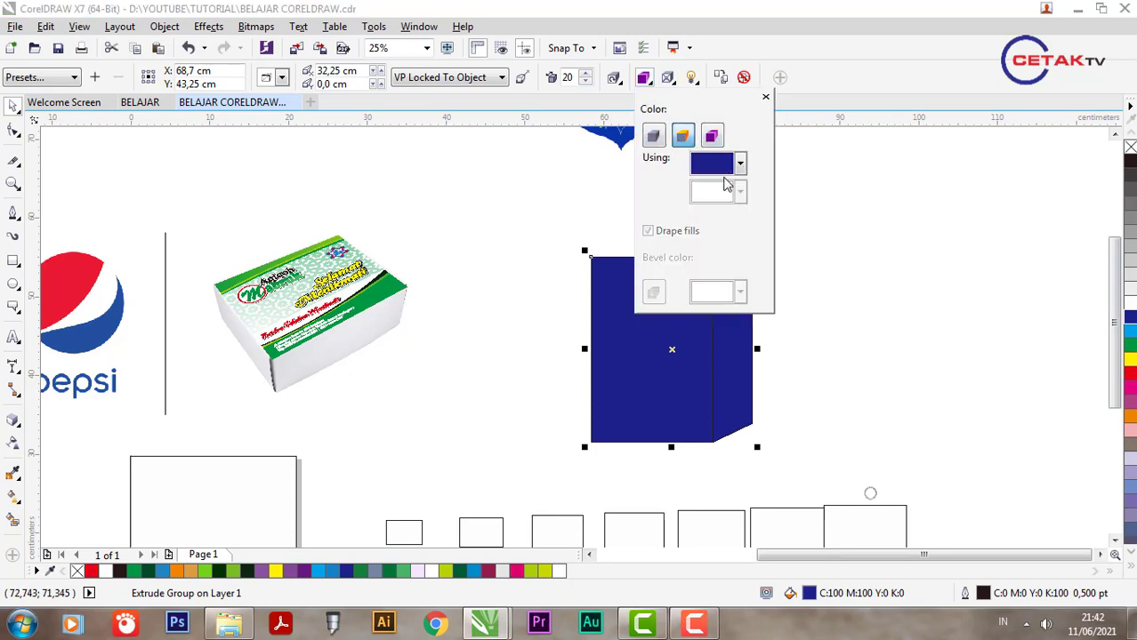
left_click(739, 163)
left_click(737, 197)
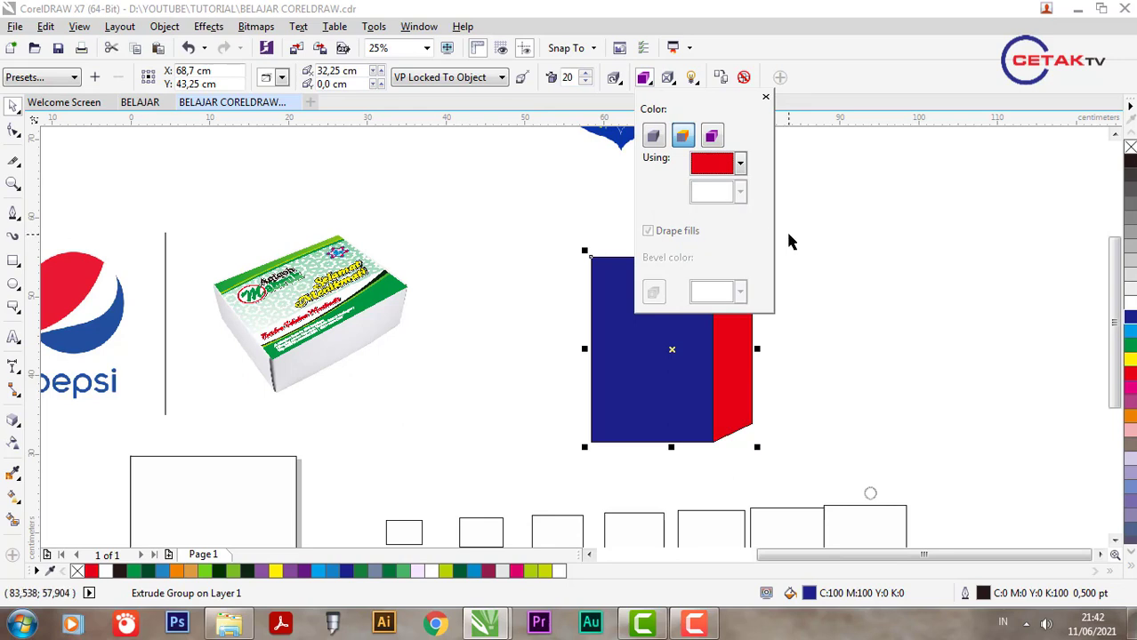
Shade the extruded side with a colour transition from dark blue to black.
left_click(712, 137)
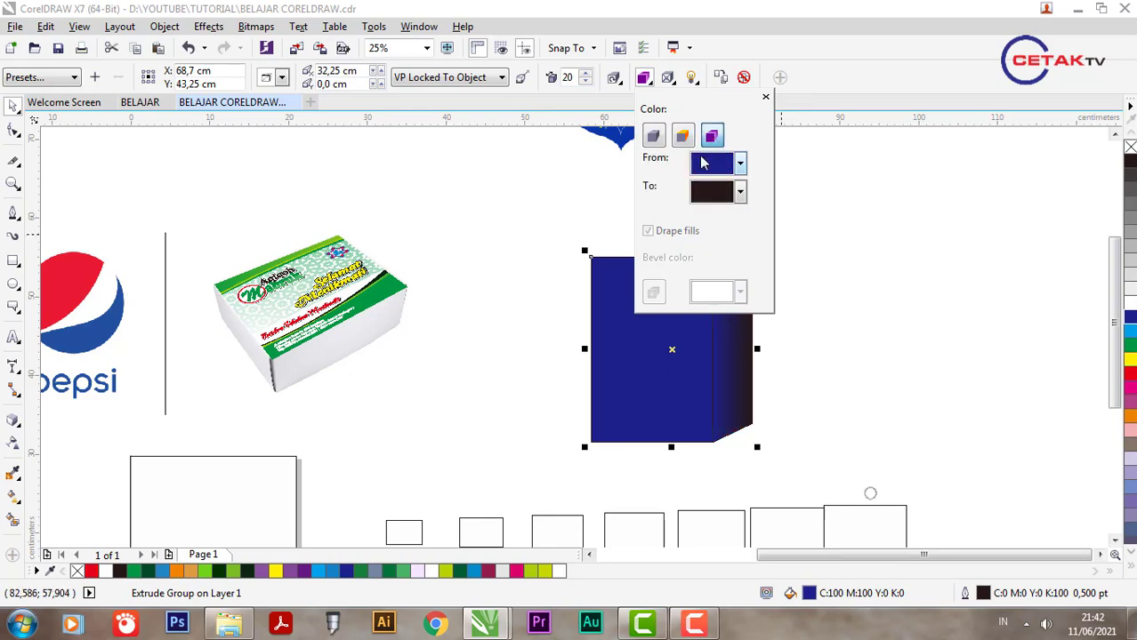
left_click(794, 338)
scroll(631, 266, "down", 1)
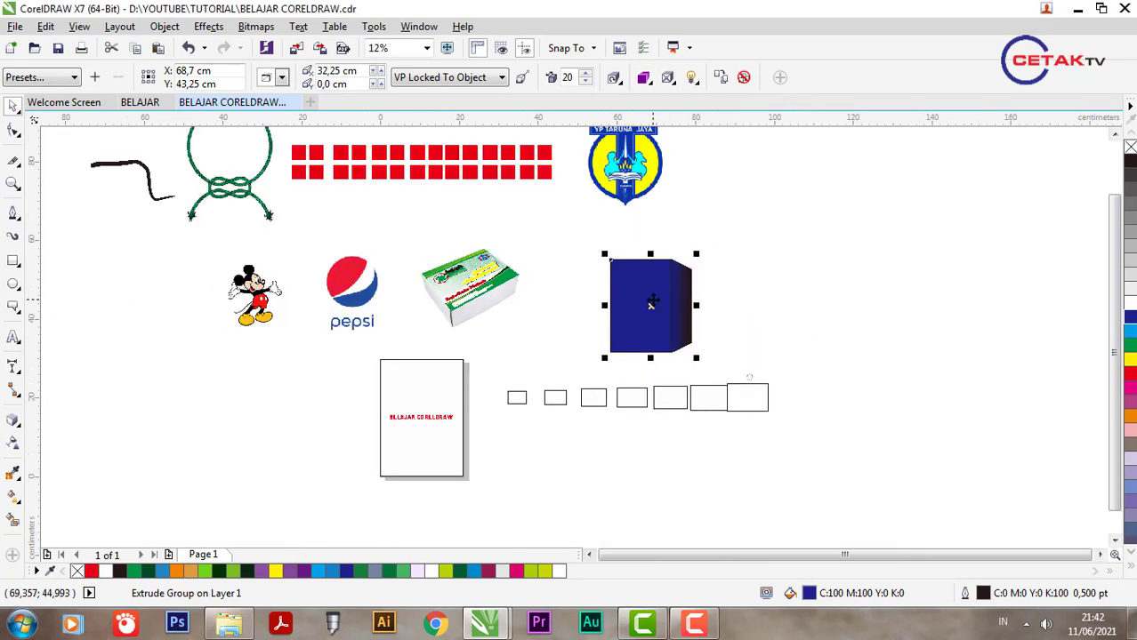
Delete the black curved stroke beside the rope drawing and fit all objects in view.
left_click(170, 199)
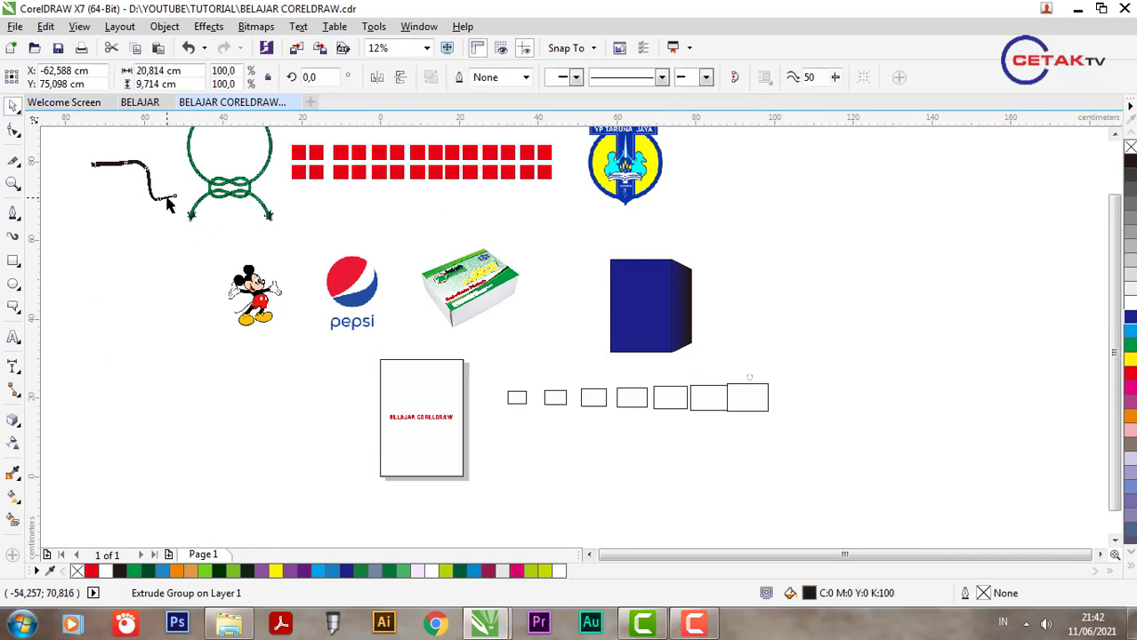
key("Delete")
key("F4")
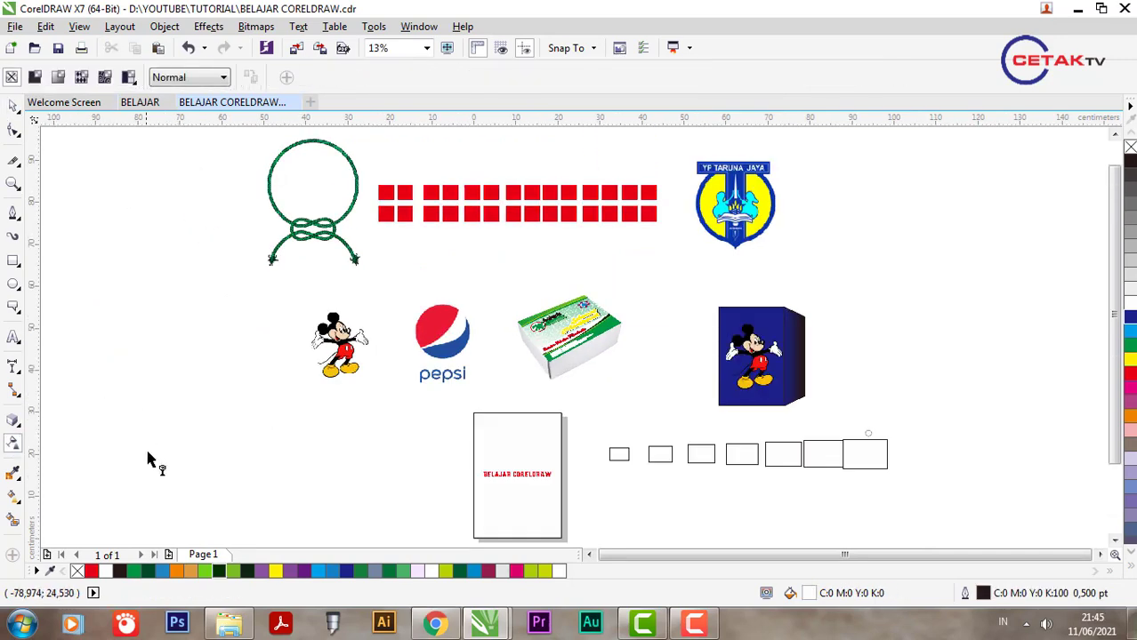
Import the download (1) beach photo and the mountain landscape photo from the TUTORIAL folder and place them overlapping beside the page.
left_click(229, 623)
left_click(233, 172)
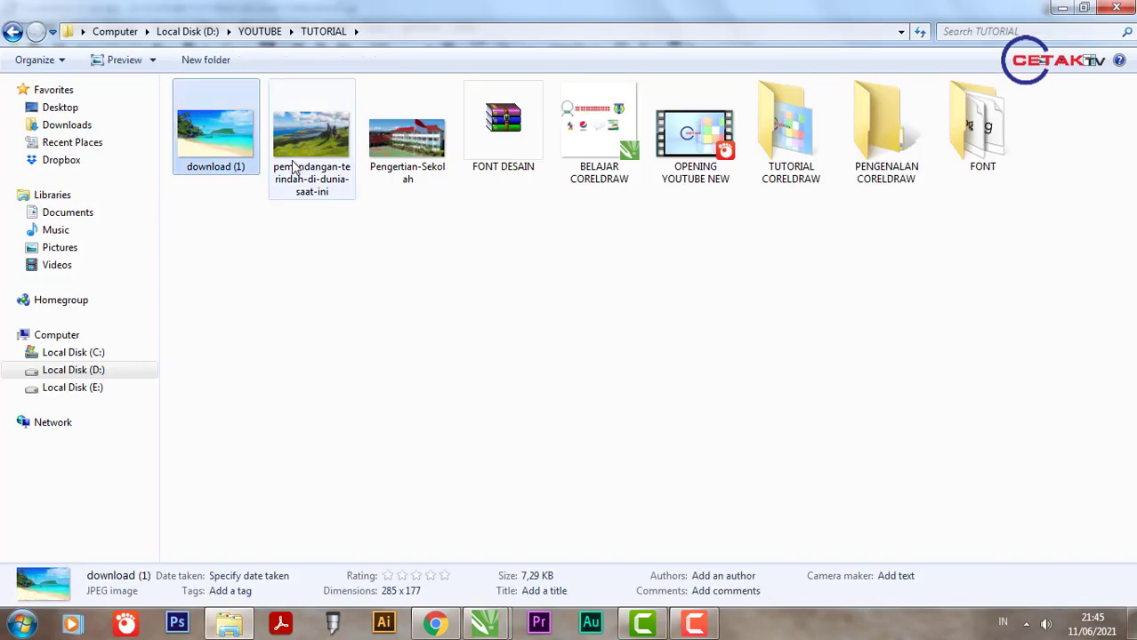
left_click(289, 160, "ctrl")
left_click_drag(289, 160, 489, 413)
left_click(405, 452)
left_click(302, 448)
scroll(274, 473, "up", 2)
scroll(178, 442, "up", 2)
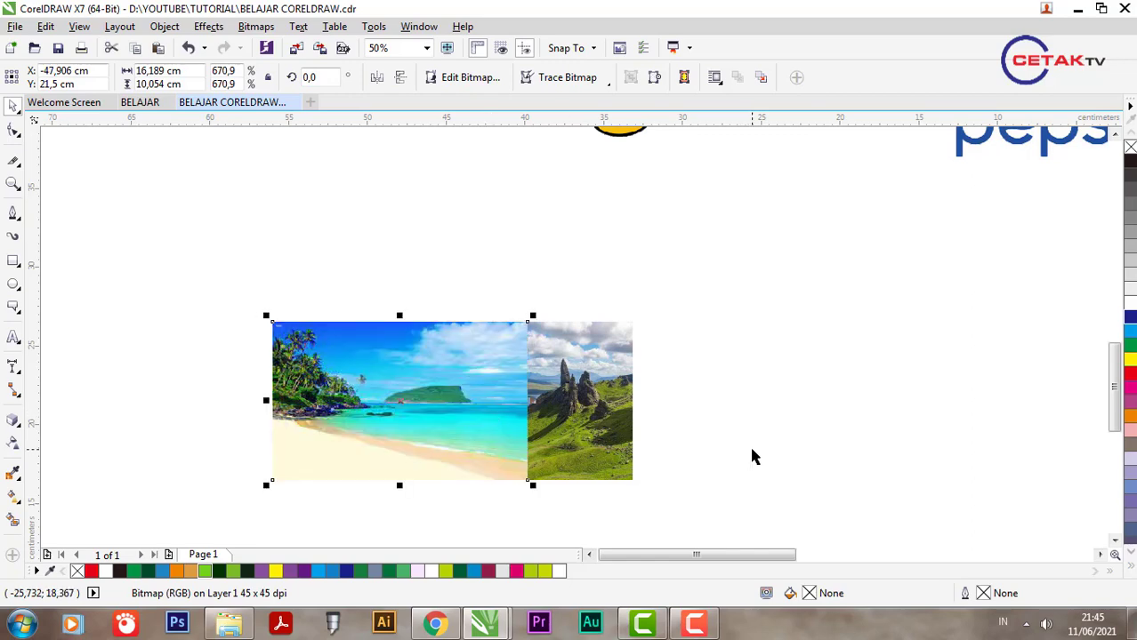
left_click(752, 456)
scroll(474, 426, "up", 2)
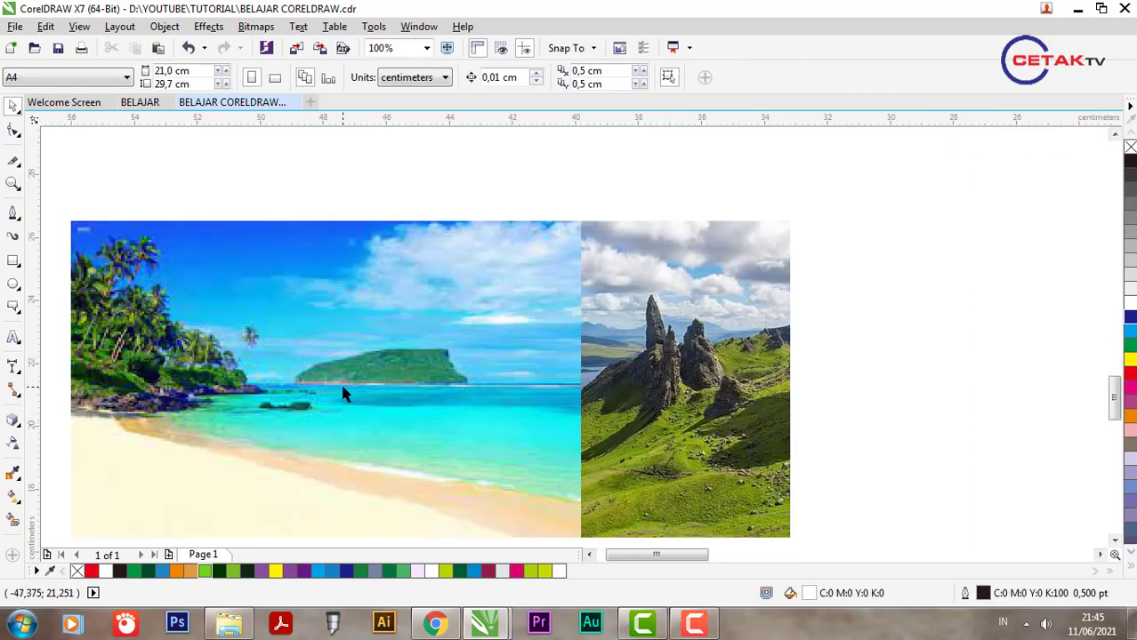
Fade the beach photo into the mountain photo with a gradual left-to-right transparency across their shared edge.
left_click(343, 394)
left_click(13, 442)
left_click_drag(338, 409, 583, 422)
left_click(569, 425)
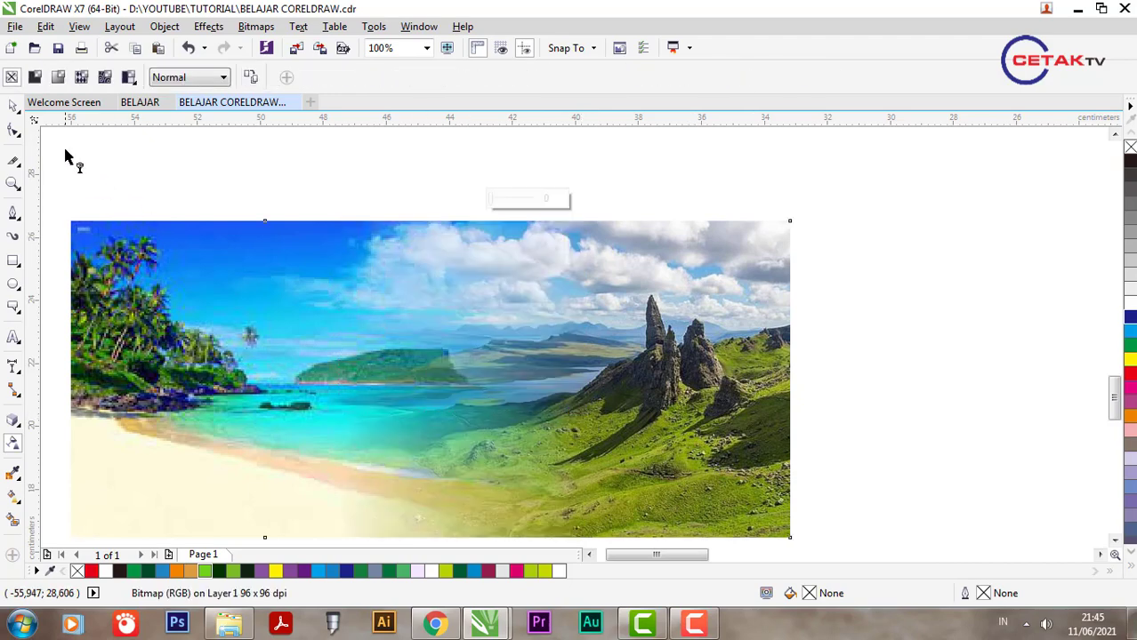
left_click(15, 106)
scroll(551, 343, "down", 2)
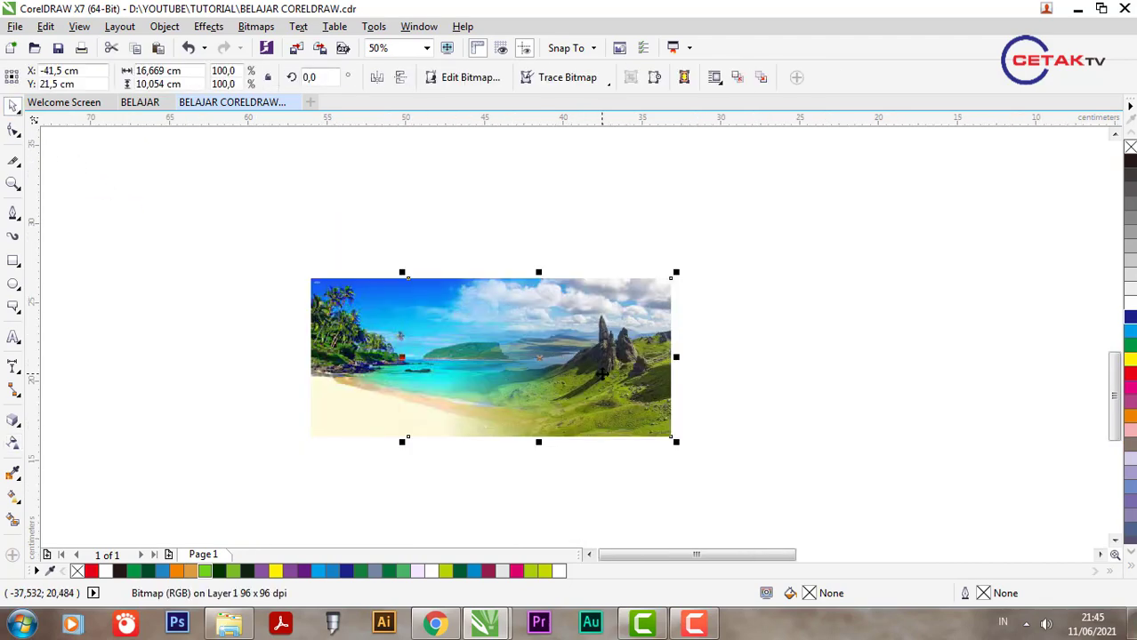
scroll(510, 381, "up", 2)
scroll(483, 377, "down", 2)
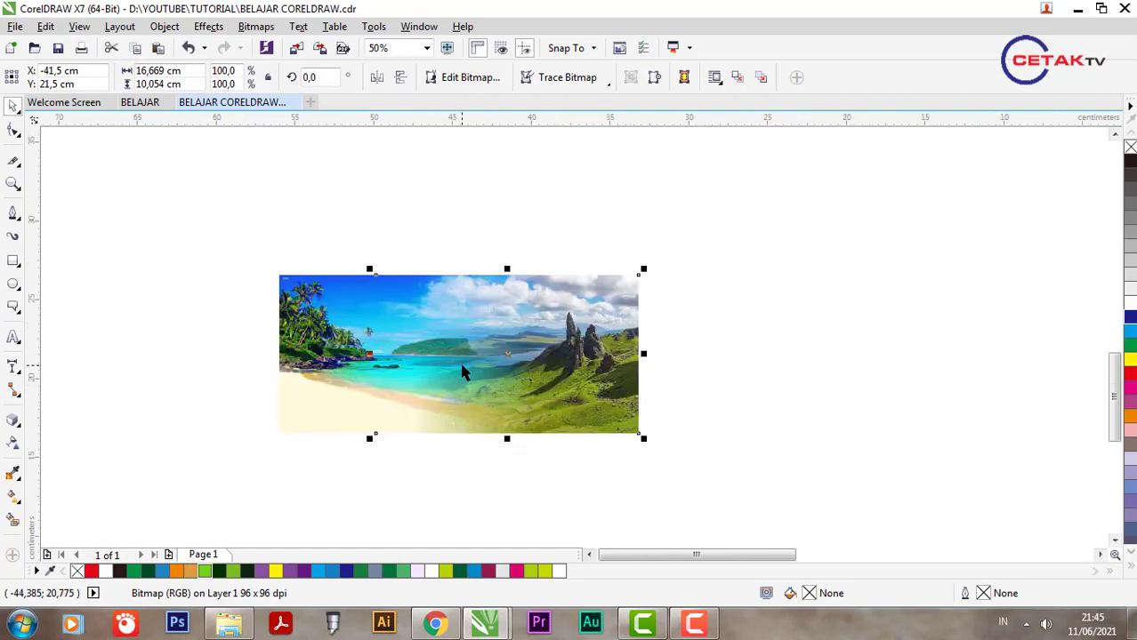
left_click(314, 365)
mouse_move(313, 365)
left_mouse_down()
mouse_move(139, 365)
mouse_move(317, 363)
left_mouse_up()
scroll(267, 356, "down", 3)
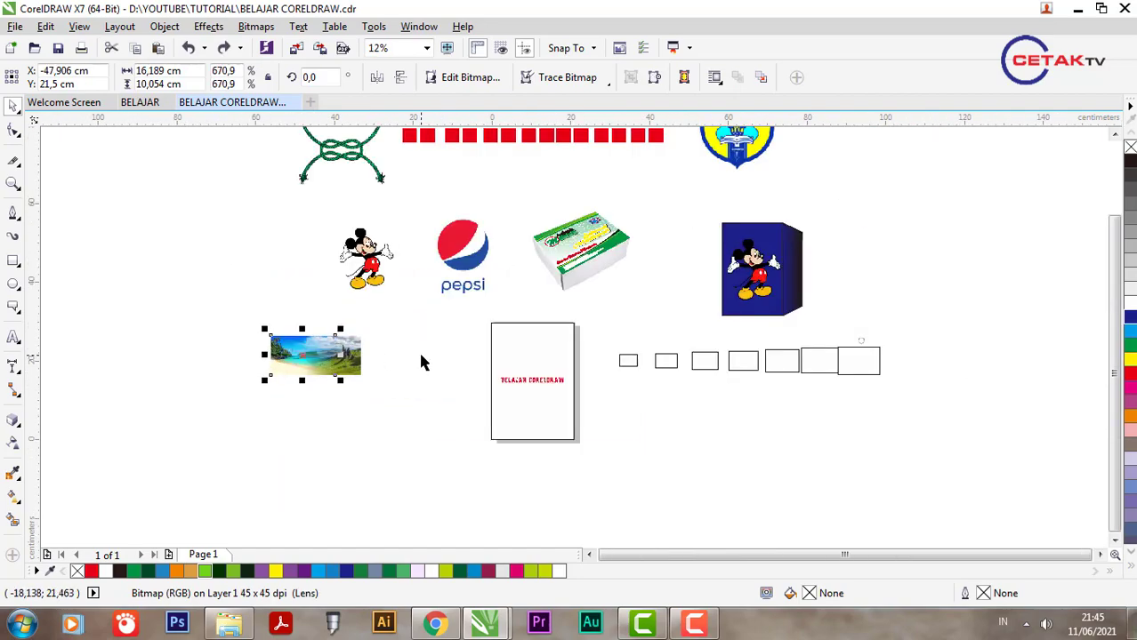
left_click(418, 350)
scroll(446, 357, "down", 2)
scroll(232, 397, "up", 1)
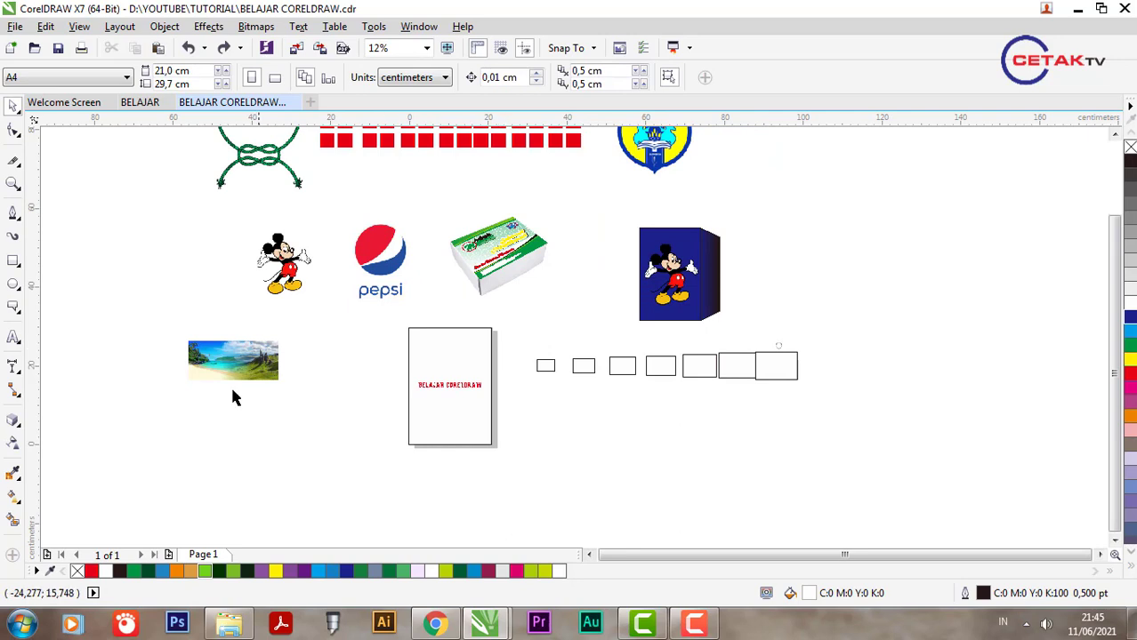
left_click(13, 473)
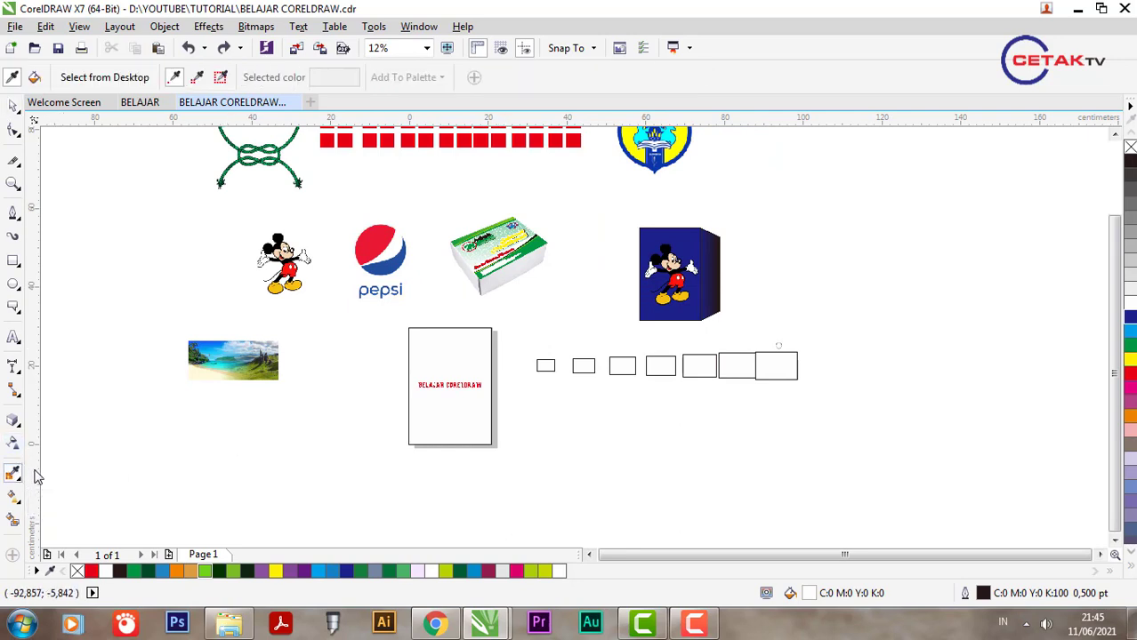
scroll(266, 439, "down", 2)
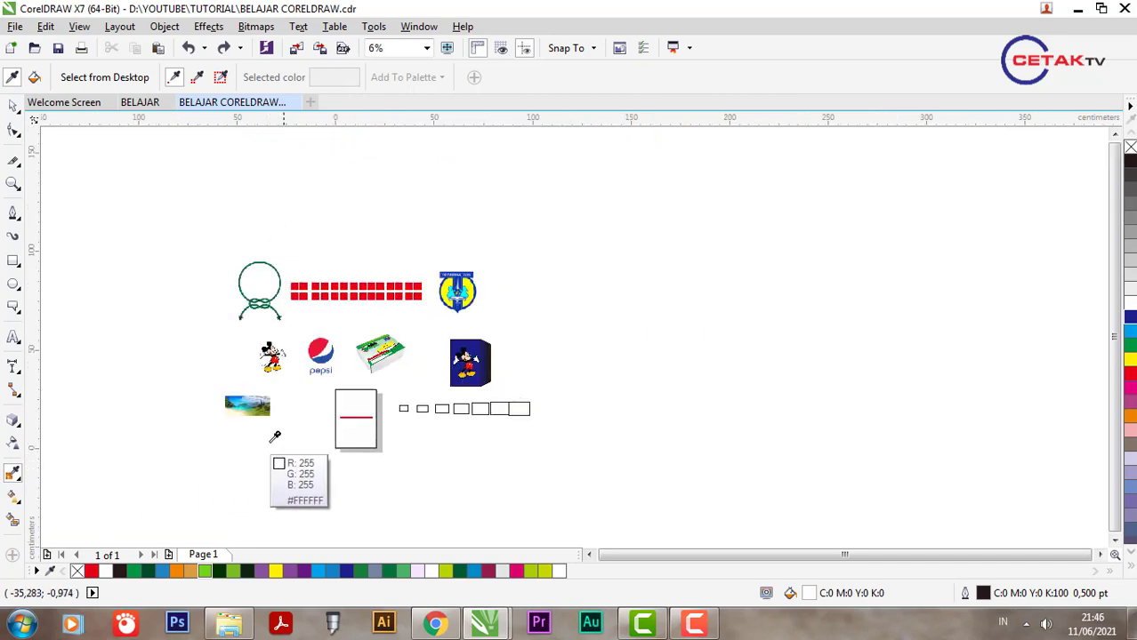
scroll(283, 340, "up", 2)
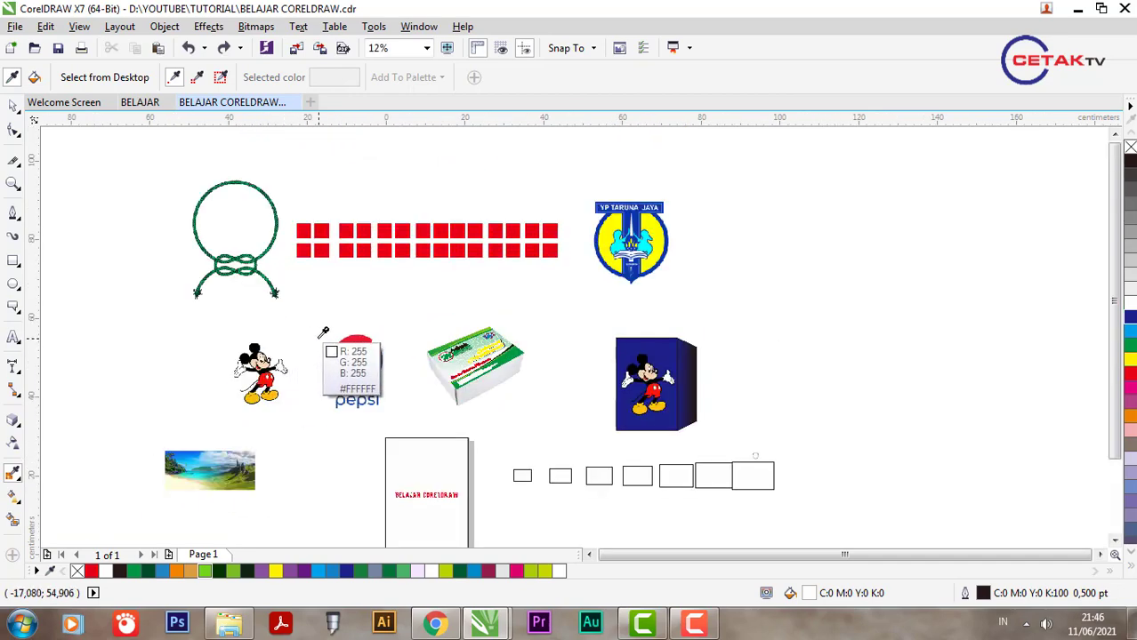
scroll(409, 254, "up", 2)
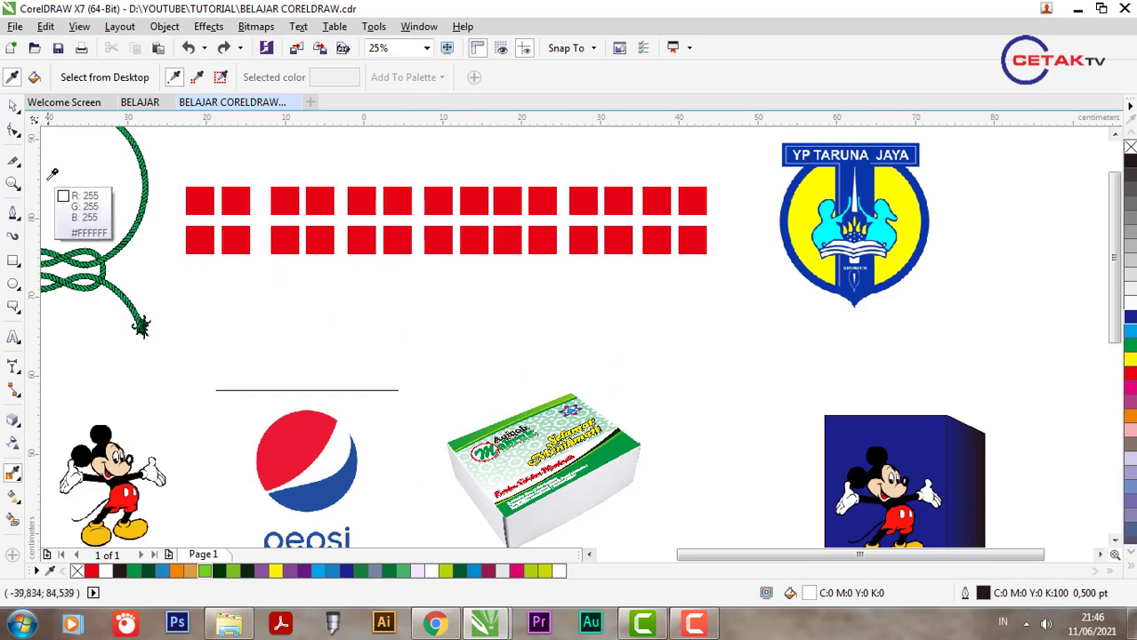
Ungroup the red squares and place a copy of all of them about 12 cm below the originals.
left_click(13, 106)
left_click(287, 252)
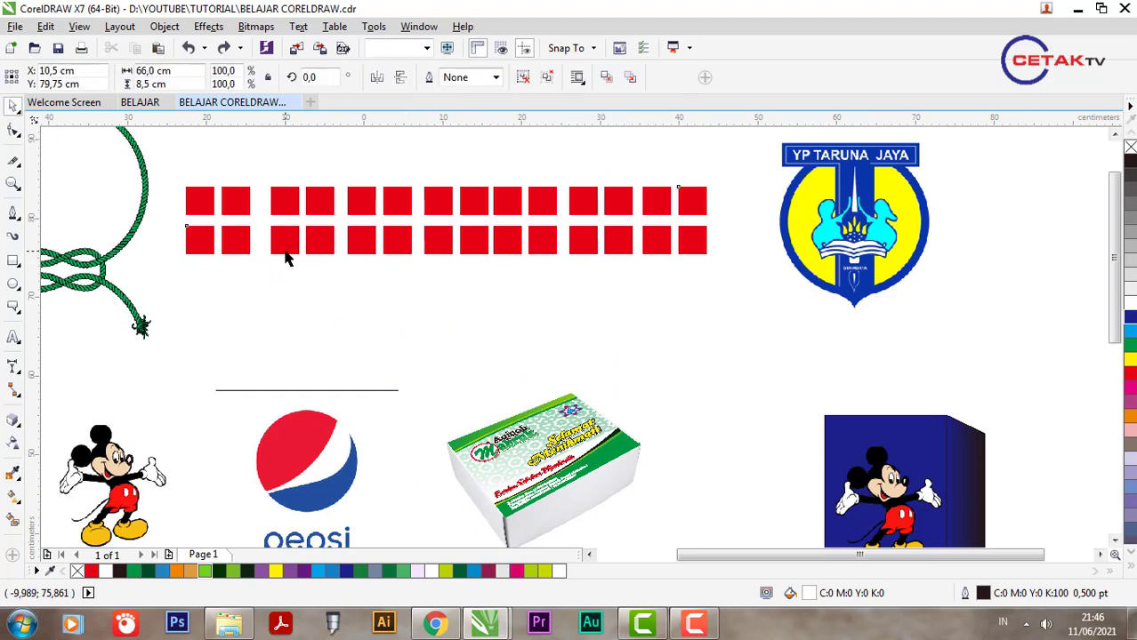
key("ctrl+u")
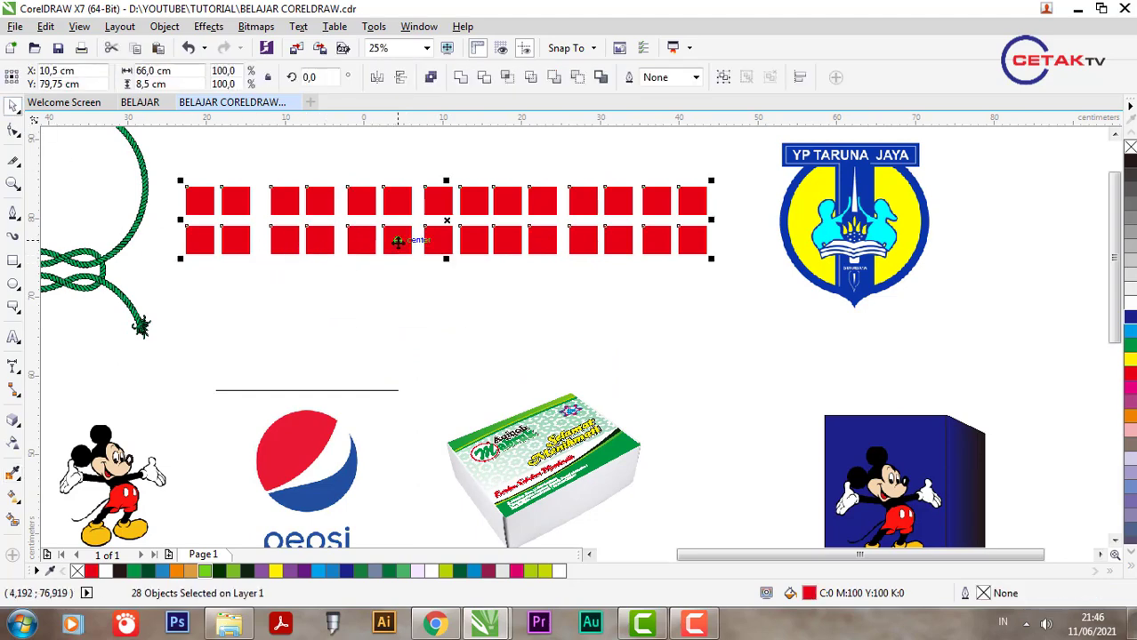
left_click_drag(397, 241, 397, 336)
right_click(398, 335)
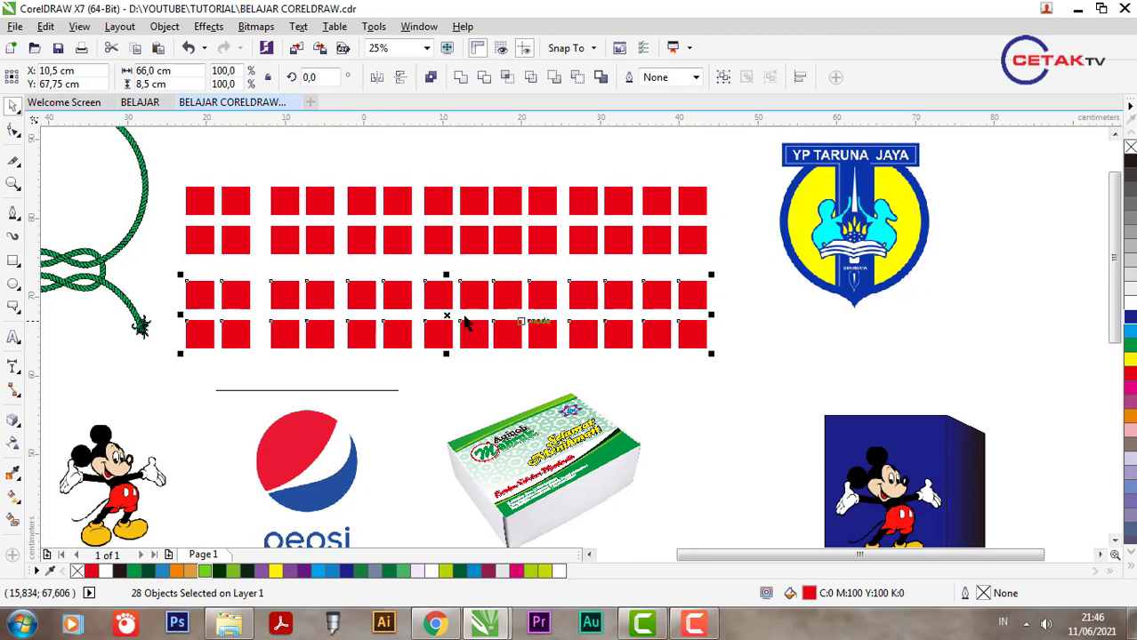
Change the fill of the copied squares to dark blue, C 100, M 87, Y 4, K 0.
double_click(845, 595)
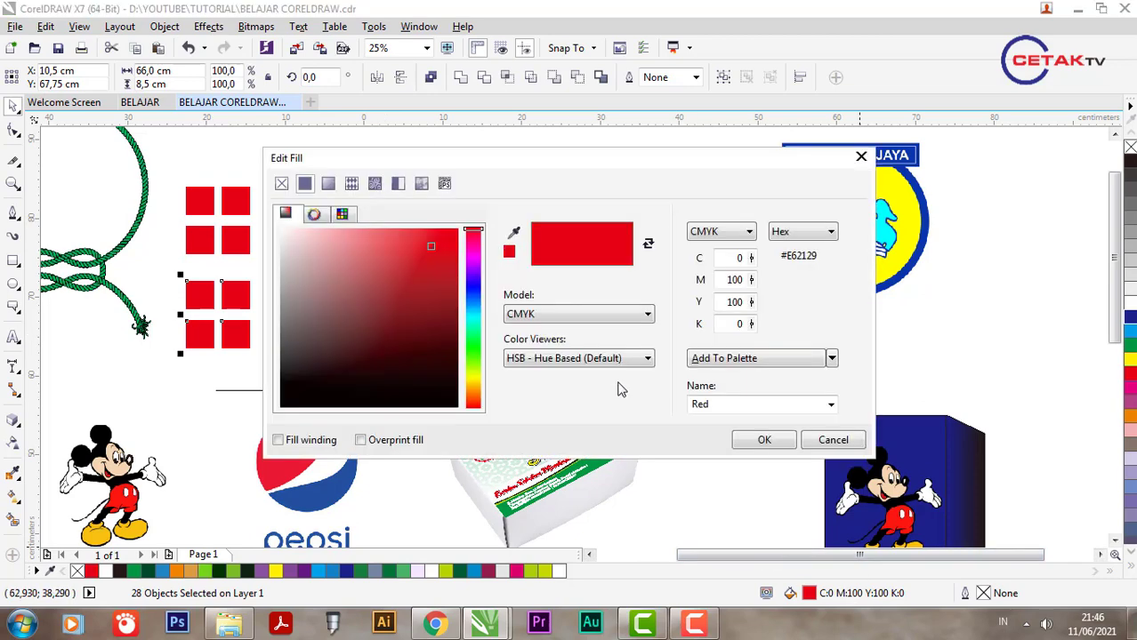
left_click(473, 290)
left_click_drag(443, 252, 457, 276)
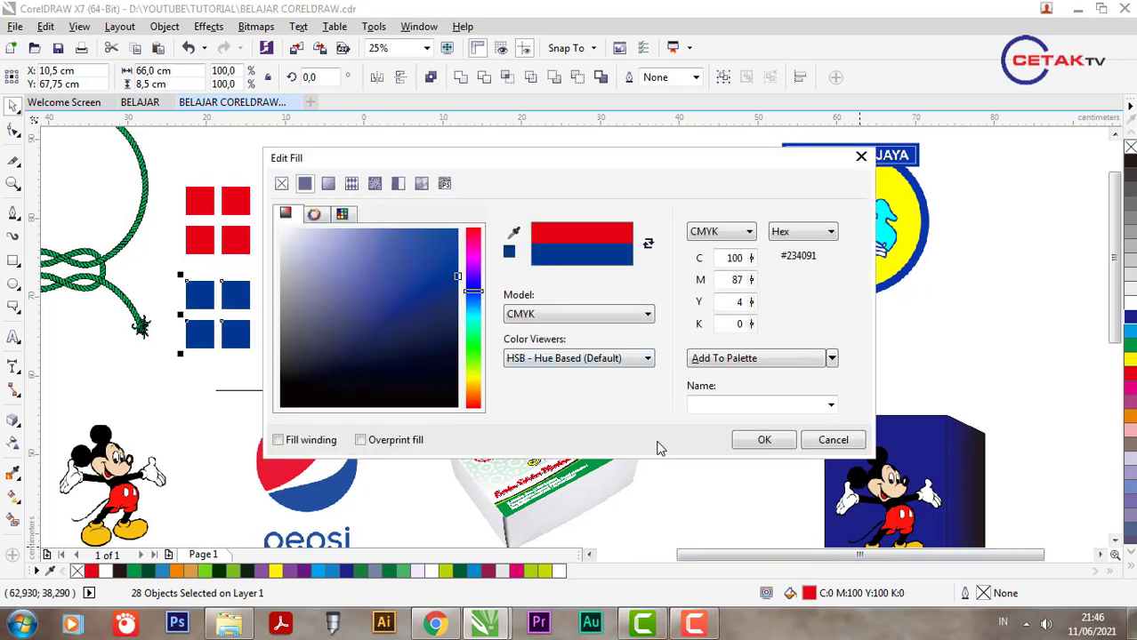
left_click(761, 441)
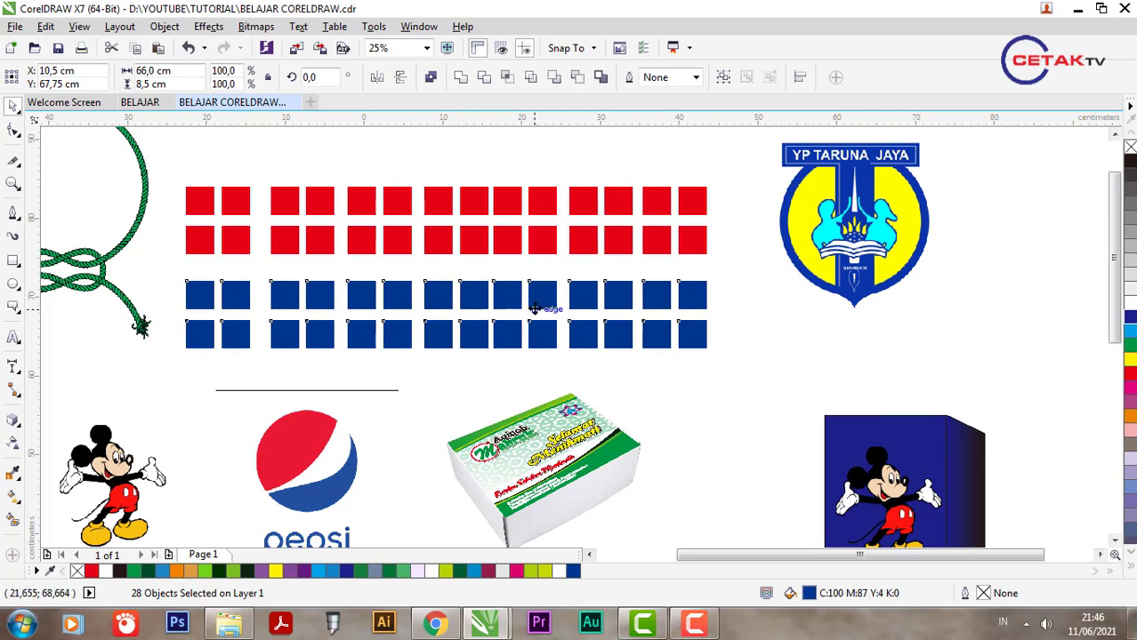
scroll(418, 312, "down", 1)
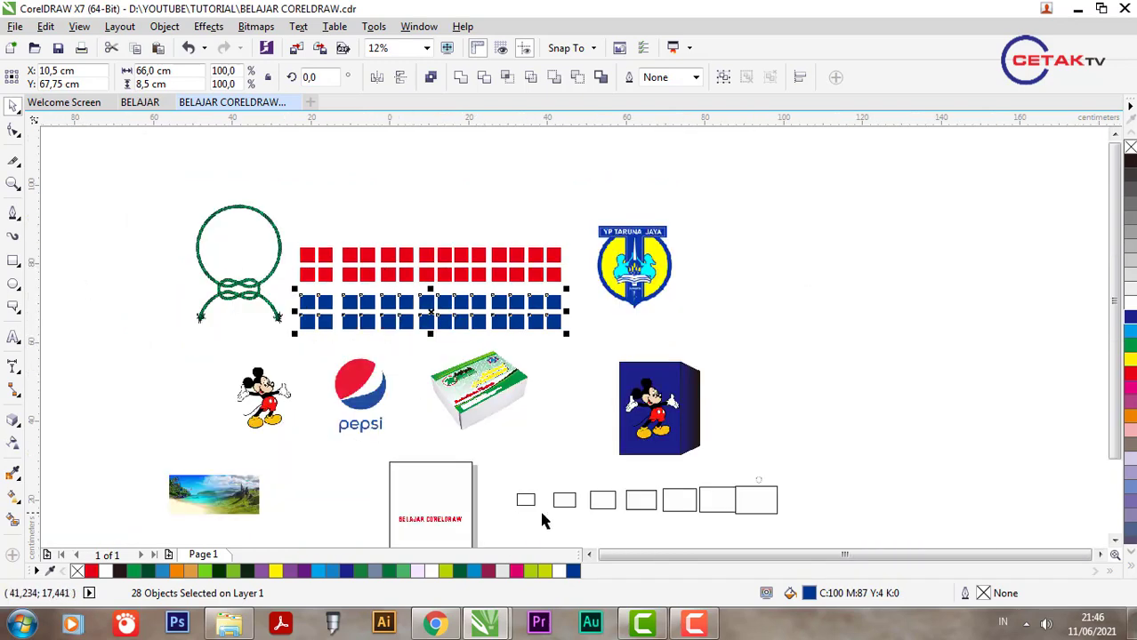
Move the 21 × 29.7 cm page rectangle above the squares and fill it with the palette's Blue.
left_click_drag(452, 494, 427, 152)
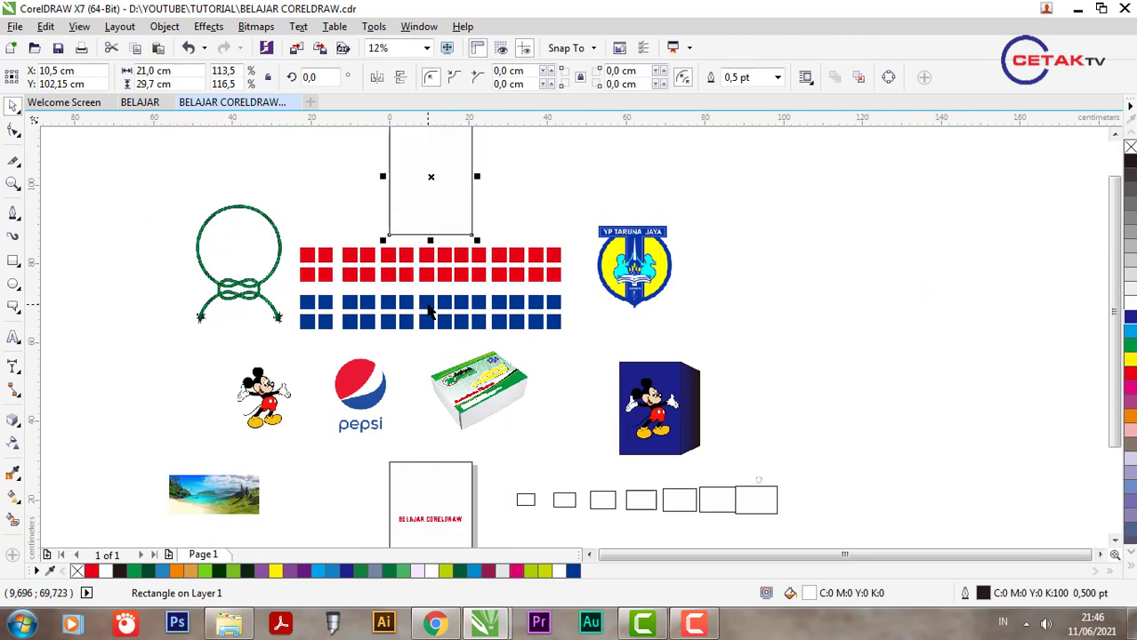
left_click(427, 306)
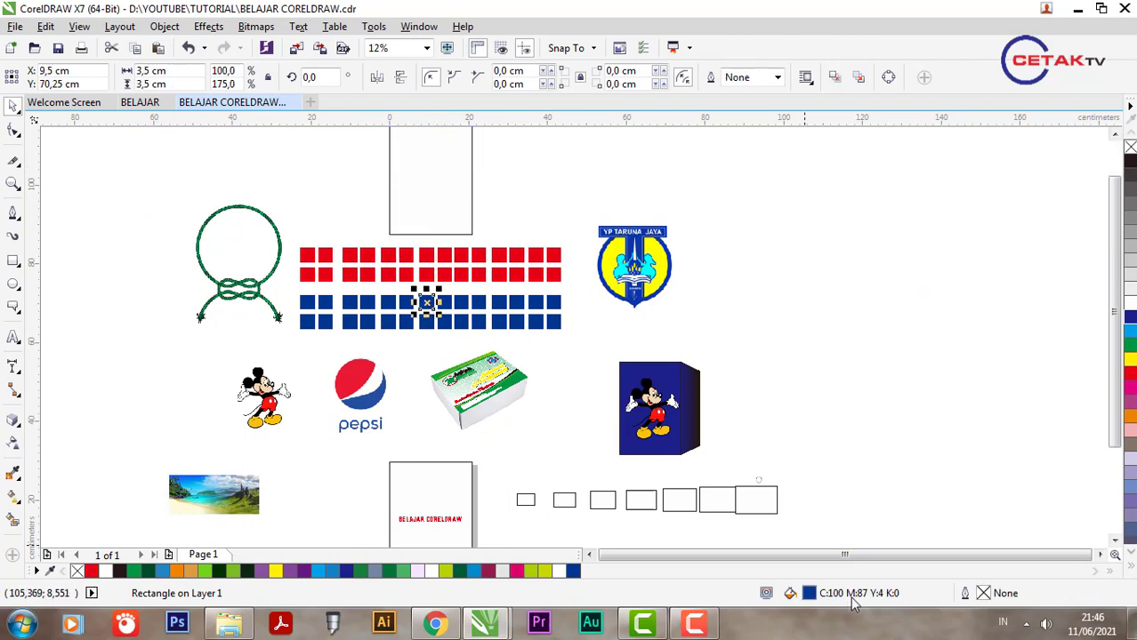
left_click(418, 194)
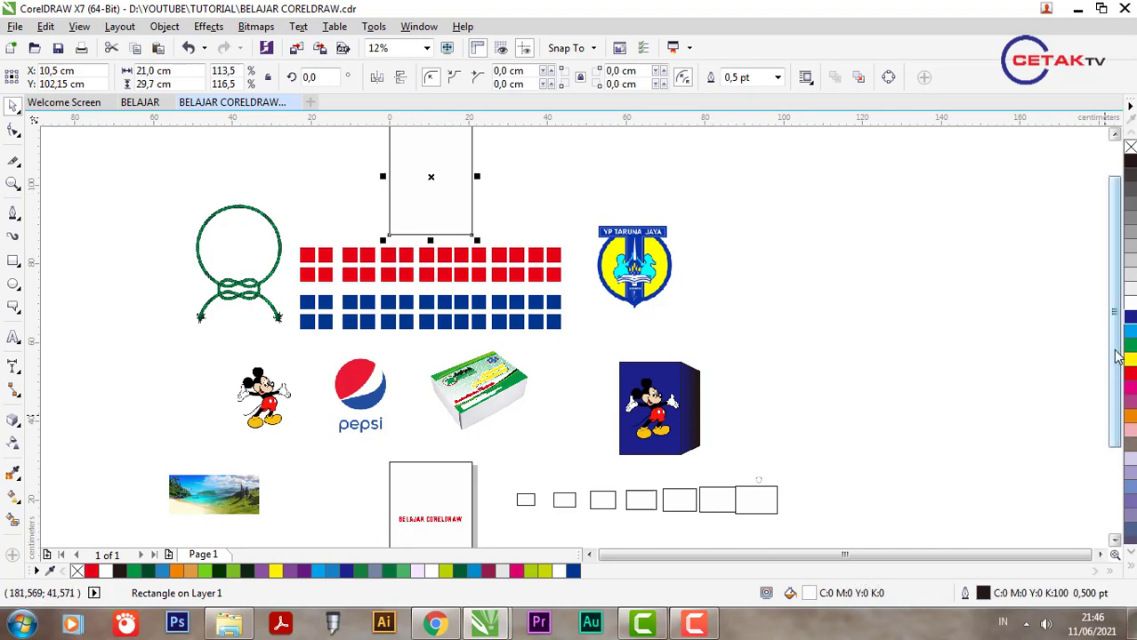
left_click(1128, 317)
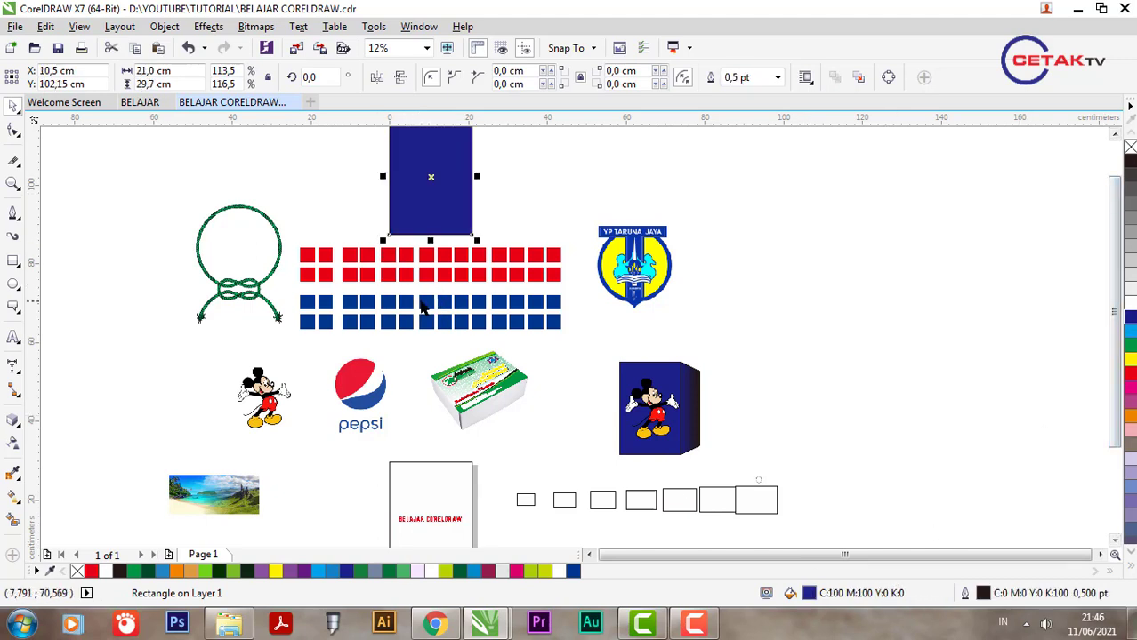
Match the rectangle's fill to the blue squares by setting its magenta to 87 and yellow to 4.
left_click(426, 304)
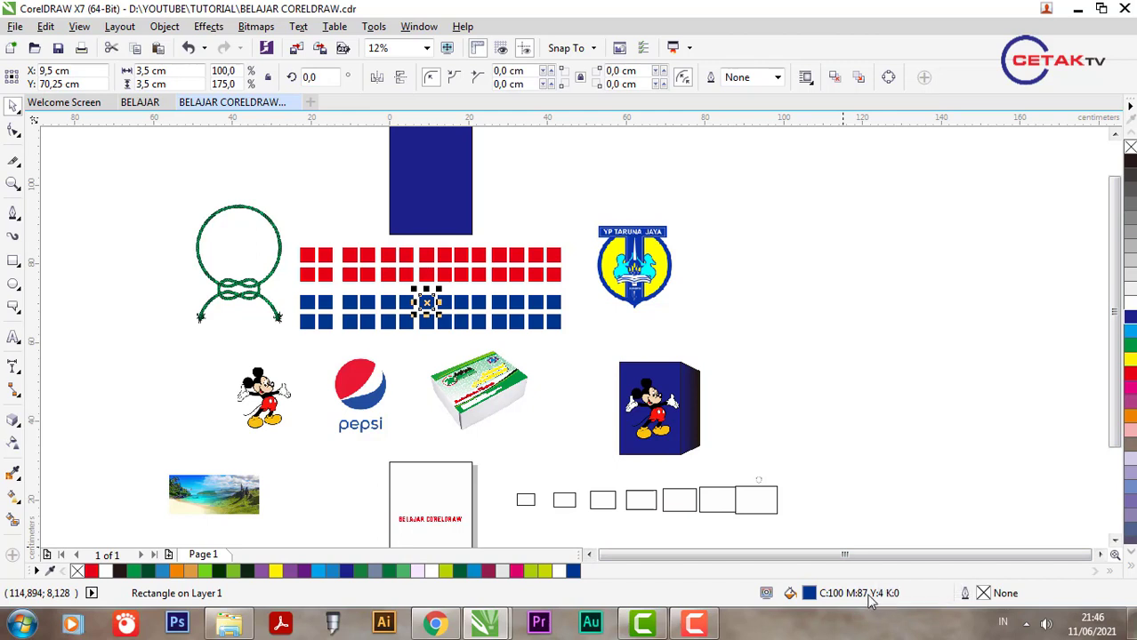
left_click(444, 204)
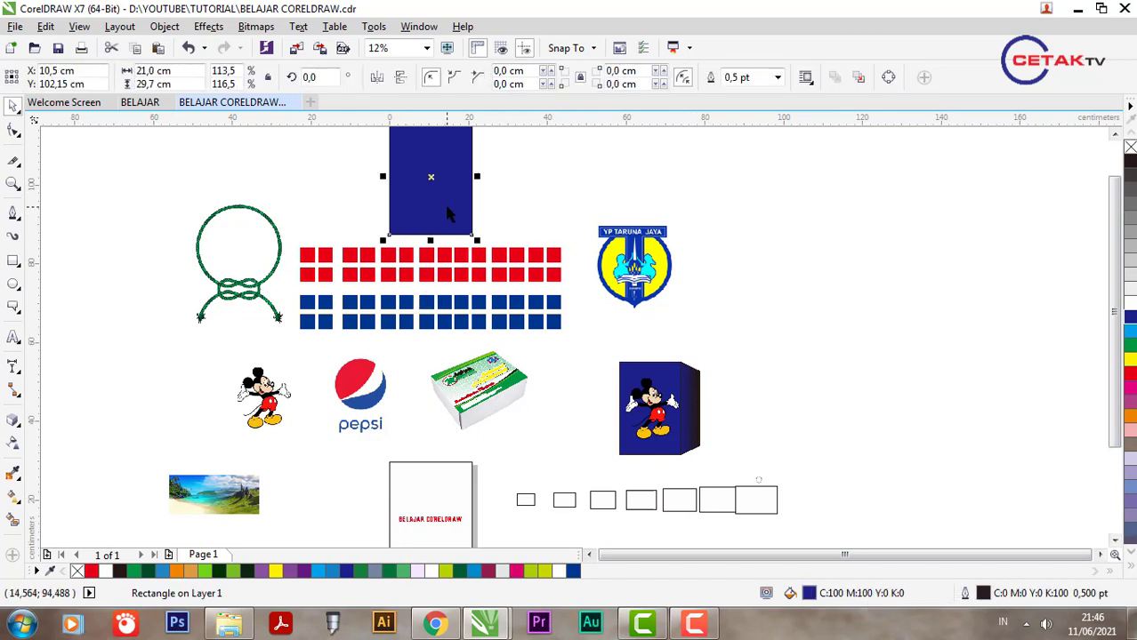
double_click(826, 598)
double_click(756, 280)
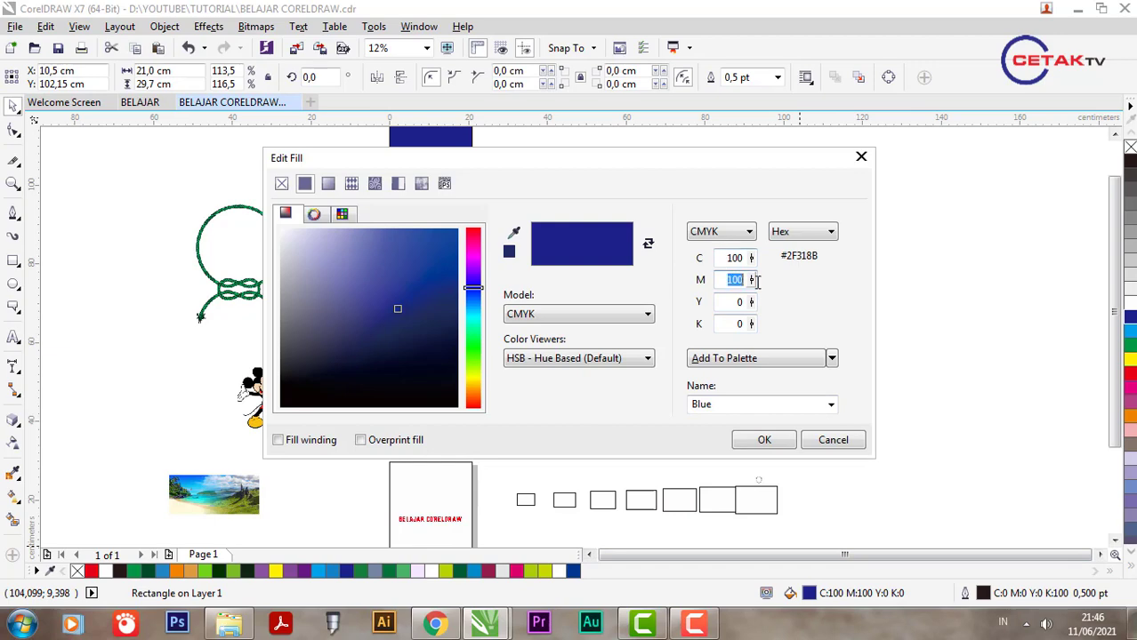
type("87")
double_click(746, 304)
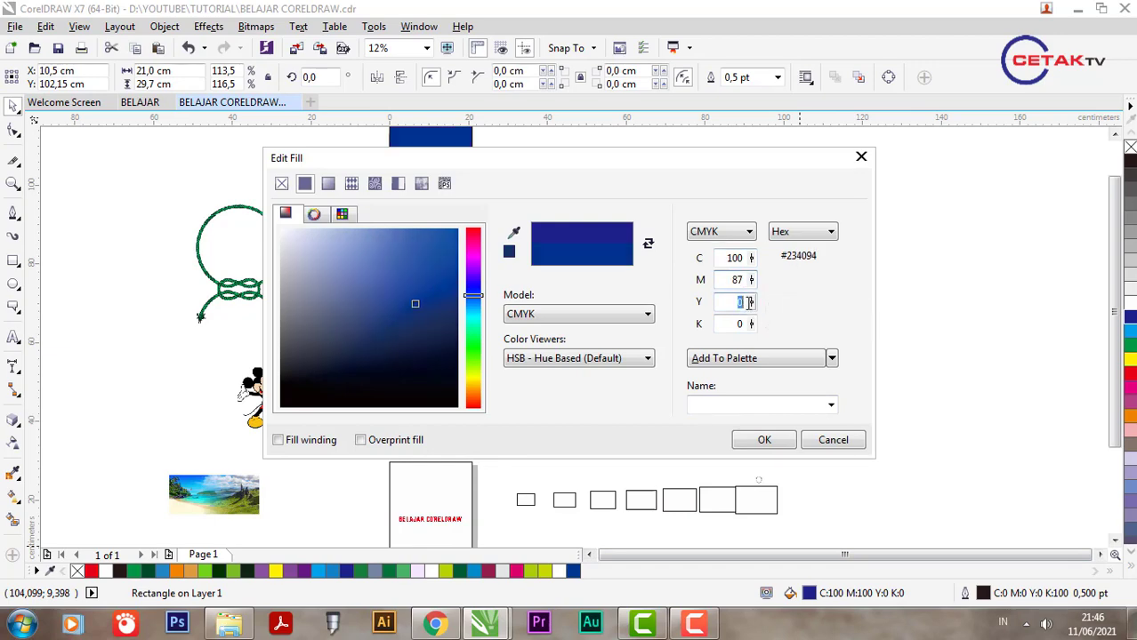
type("4")
left_click(762, 439)
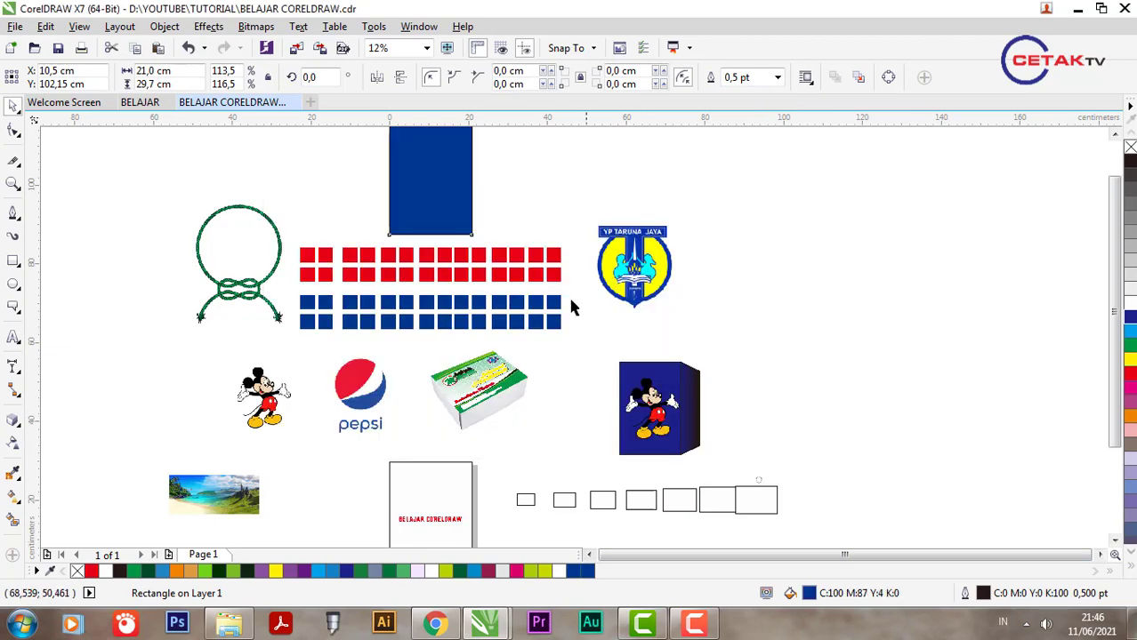
Recolour the rectangle green, then sample the blue of a square with the Color Eyedropper and apply it to the rectangle.
left_click(1130, 352)
left_click(427, 322)
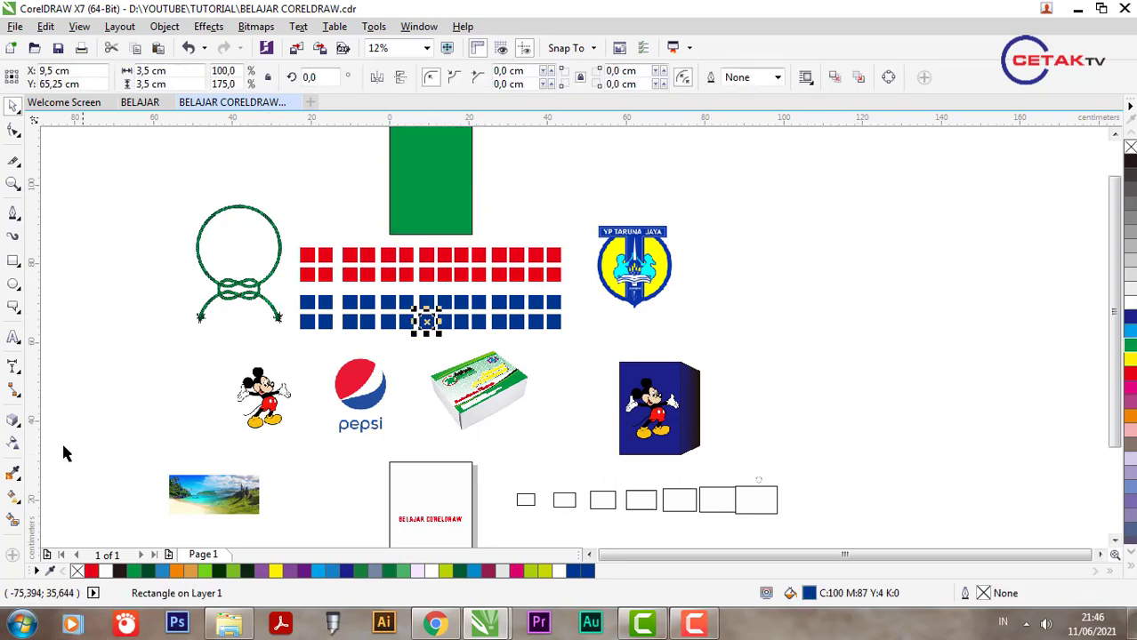
left_click(14, 474)
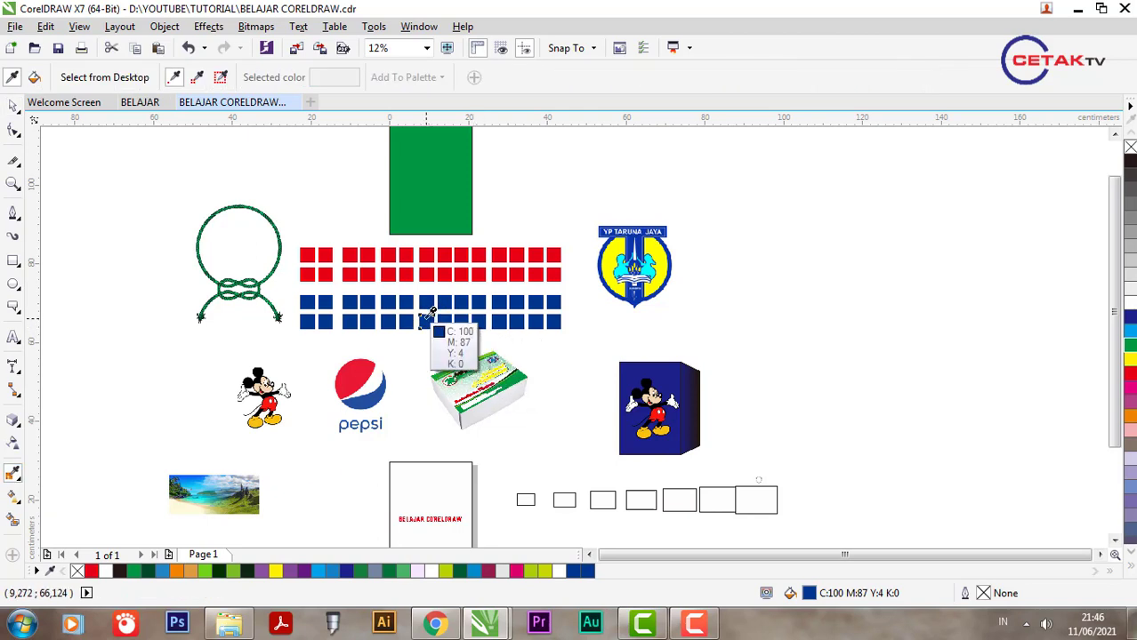
left_click(427, 320)
left_click(423, 181)
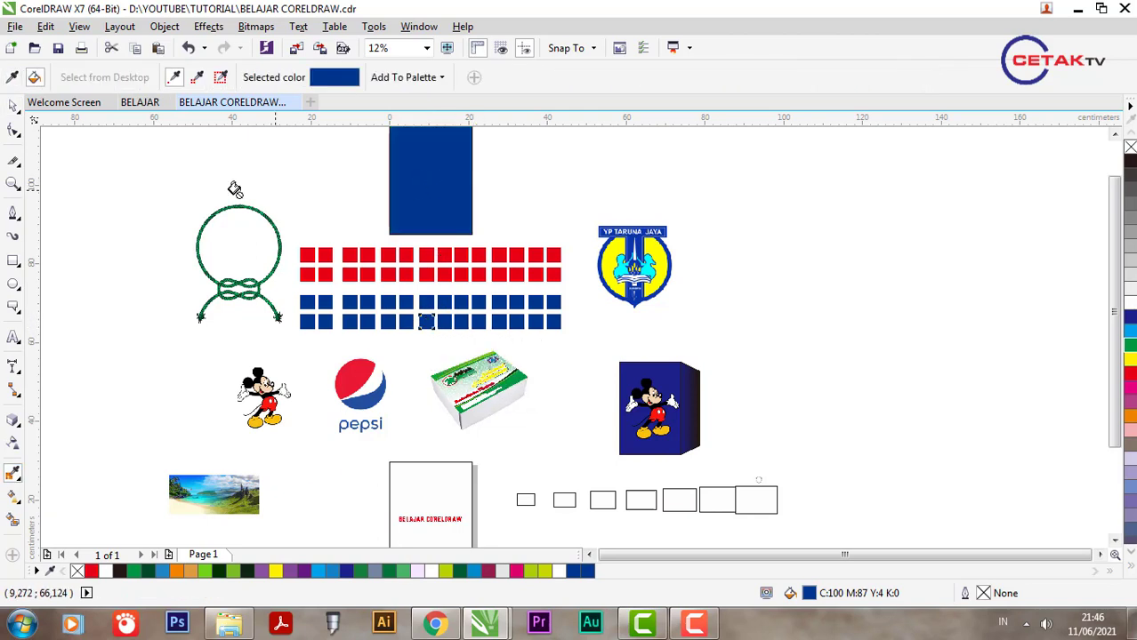
left_click(13, 105)
left_click(40, 411)
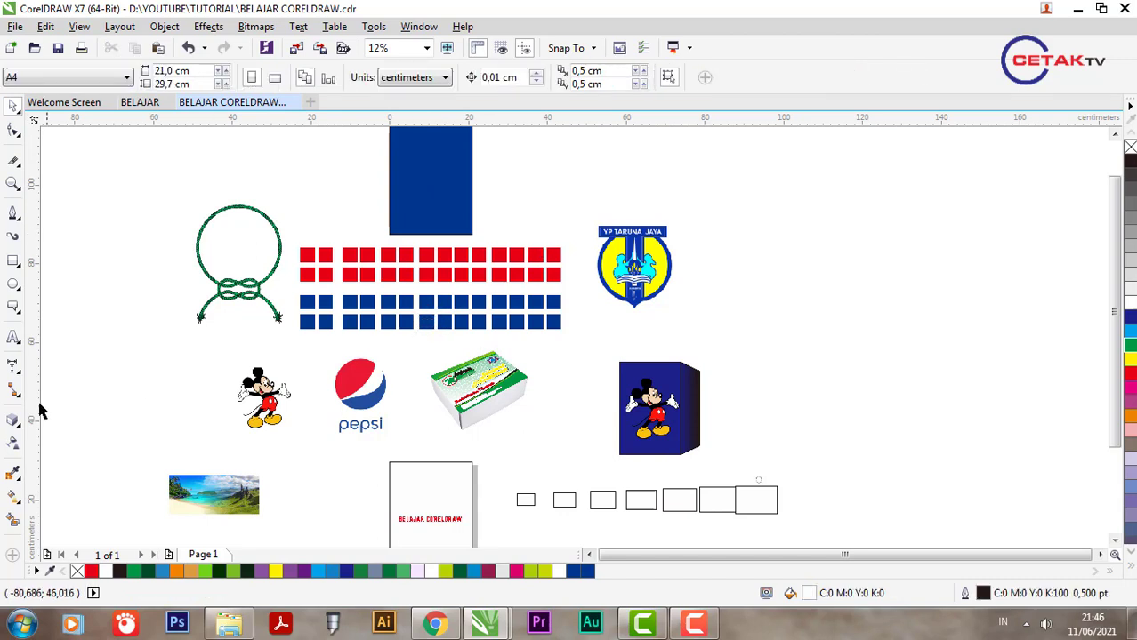
Rotate the blue rectangle above the red squares by 90 degrees.
left_click(13, 498)
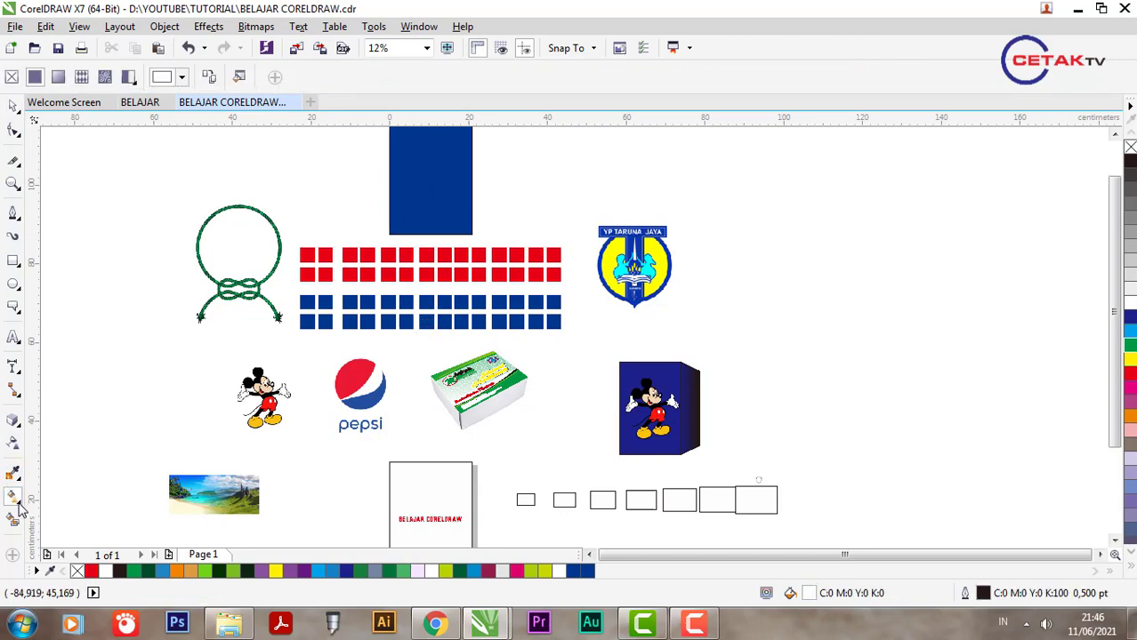
left_click(19, 509)
left_click(73, 496)
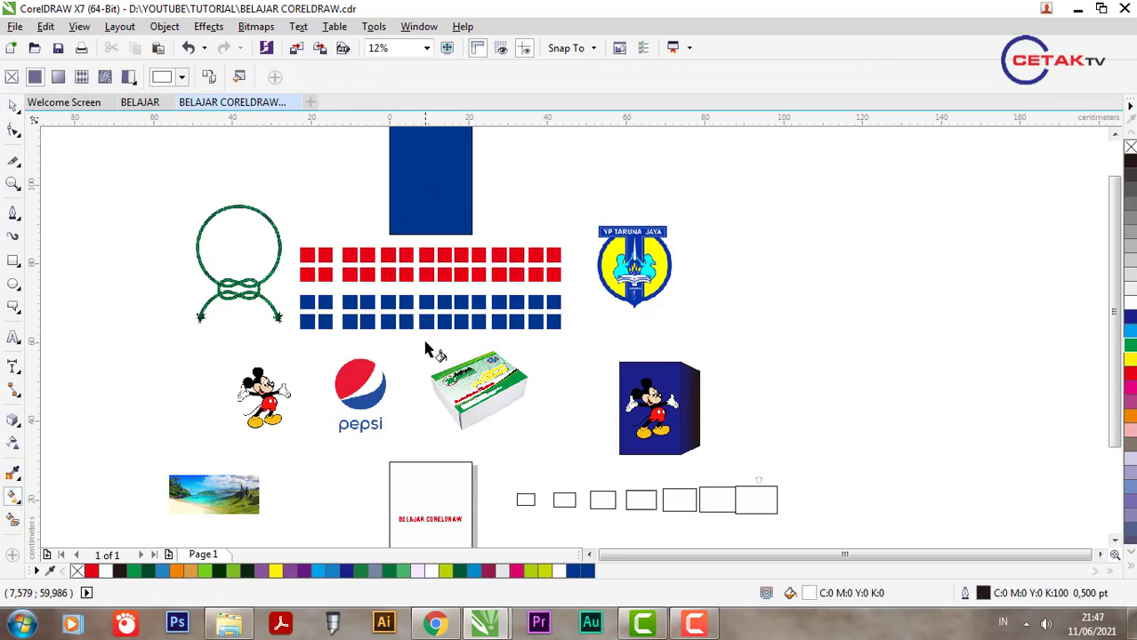
scroll(425, 350, "down", 1)
scroll(445, 251, "up", 2)
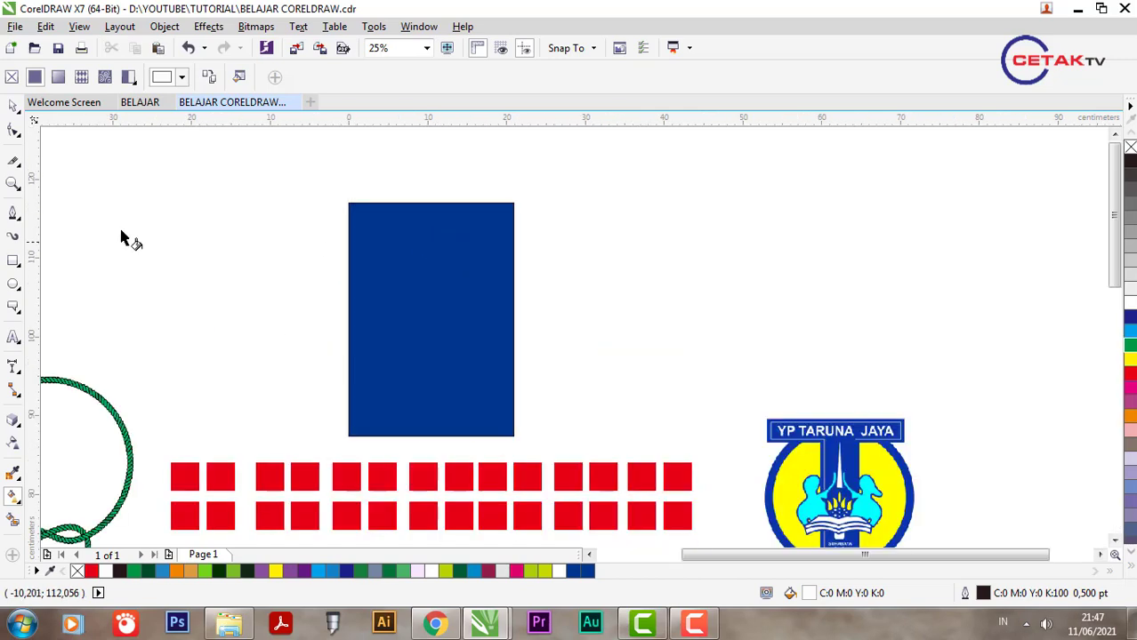
left_click(13, 108)
left_click(487, 305)
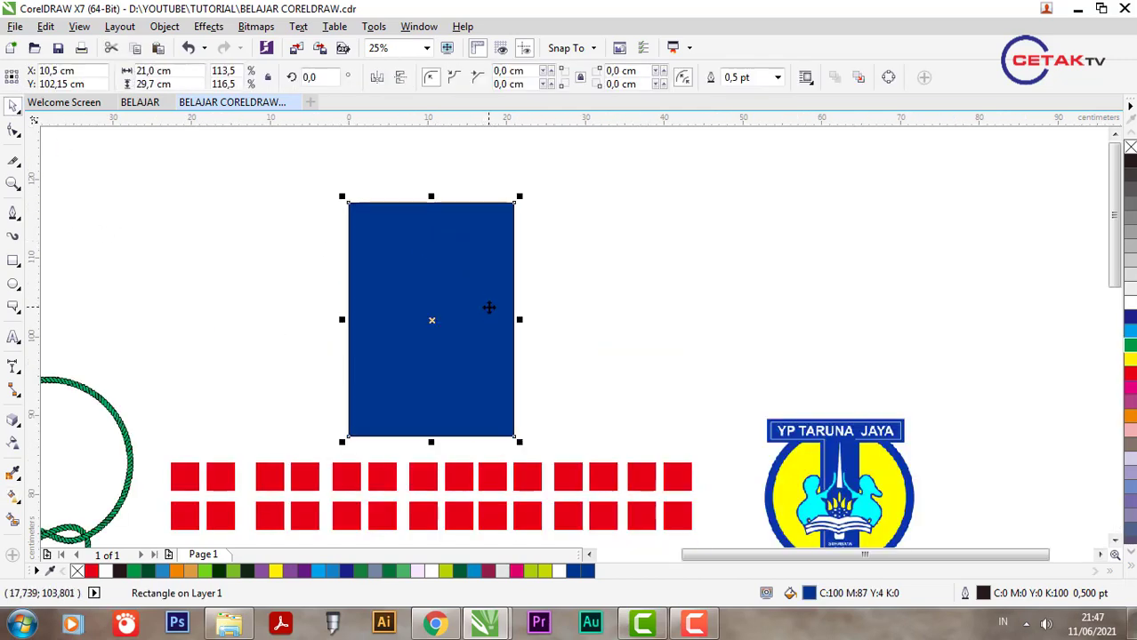
left_click(312, 77)
type("90")
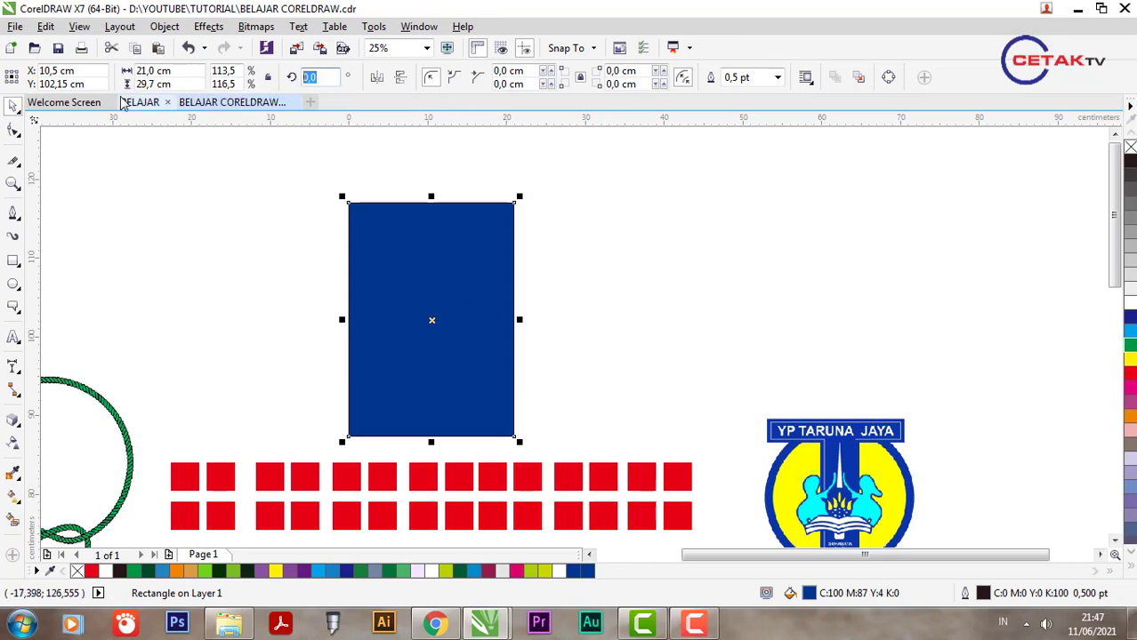
key("Return")
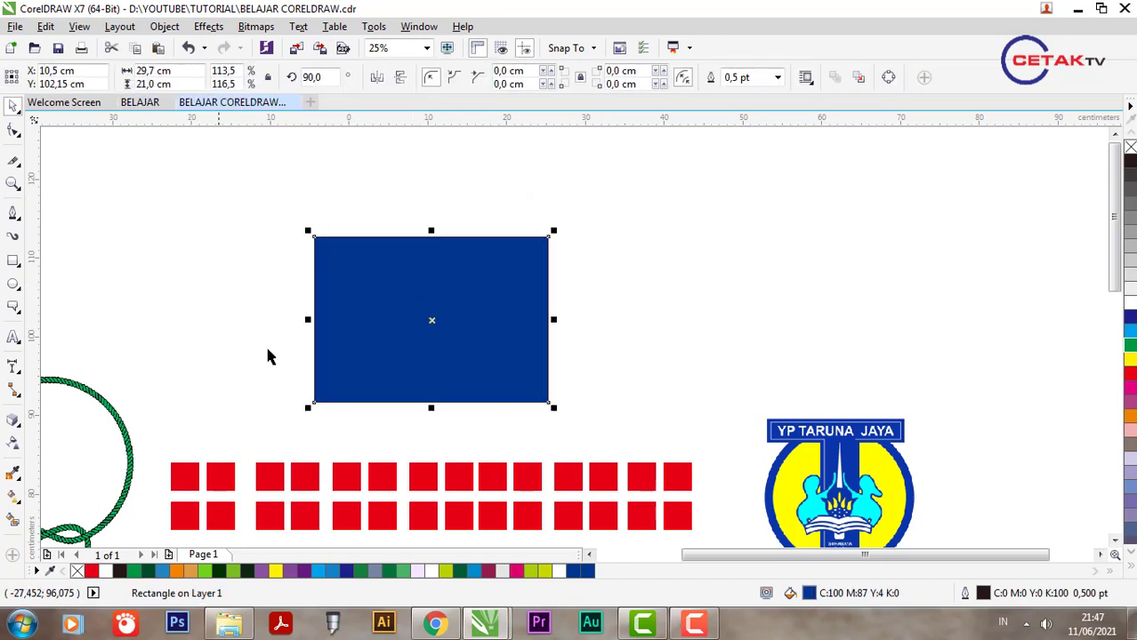
Apply a horizontal linear fountain fill across the rectangle and set its start colour to red, C 0, M 100, Y 100, K 0.
left_click(13, 495)
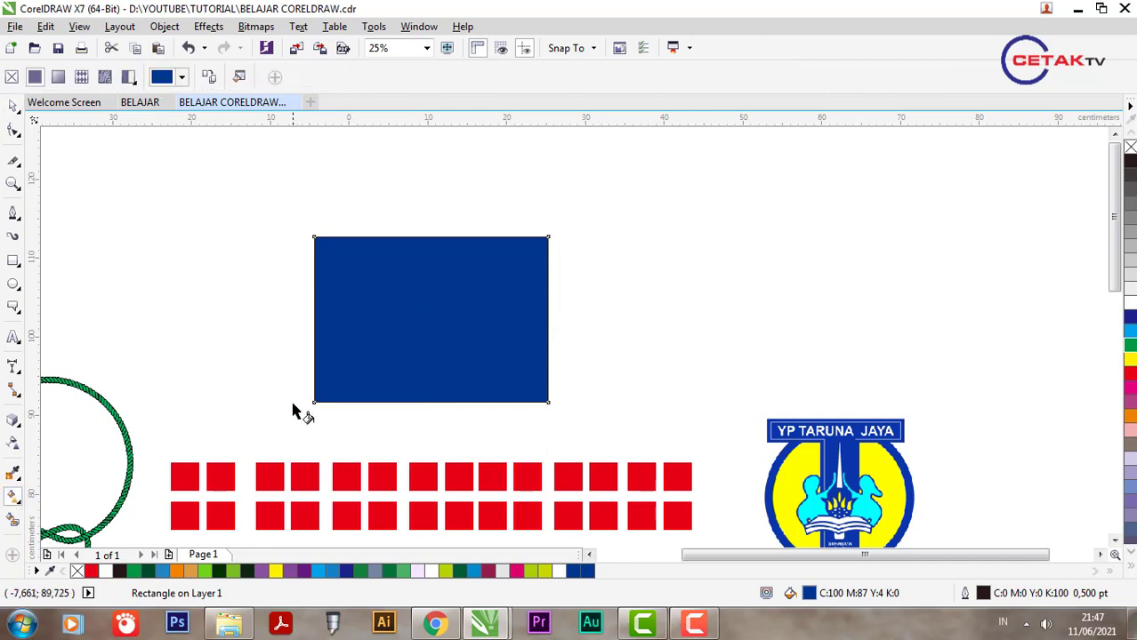
left_click_drag(314, 320, 547, 320)
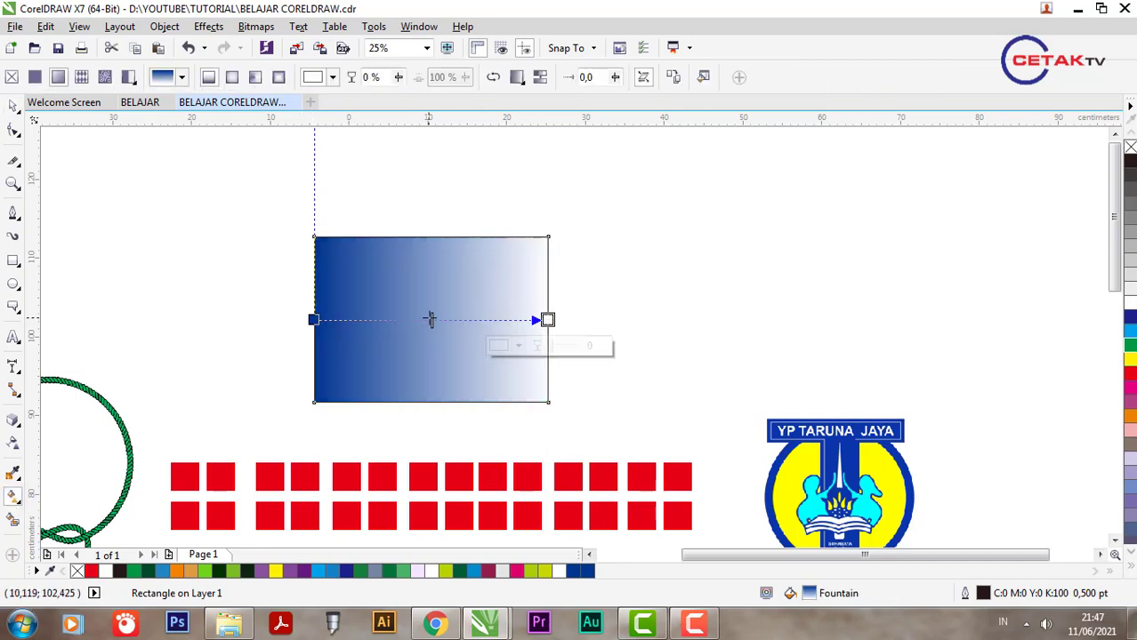
double_click(810, 594)
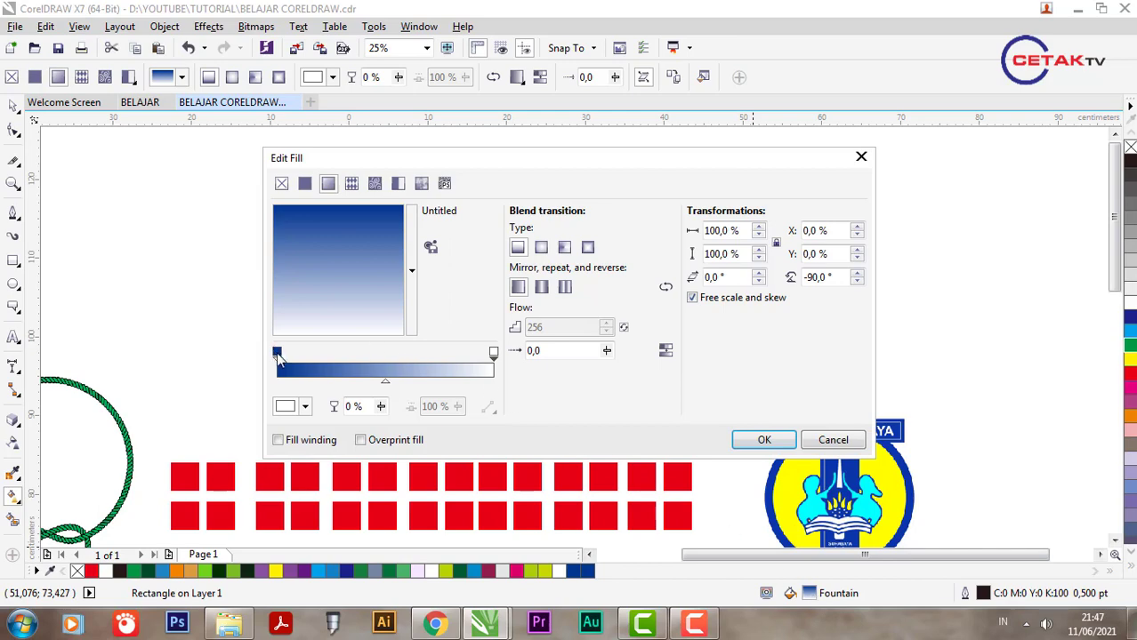
left_click(277, 354)
left_click(305, 407)
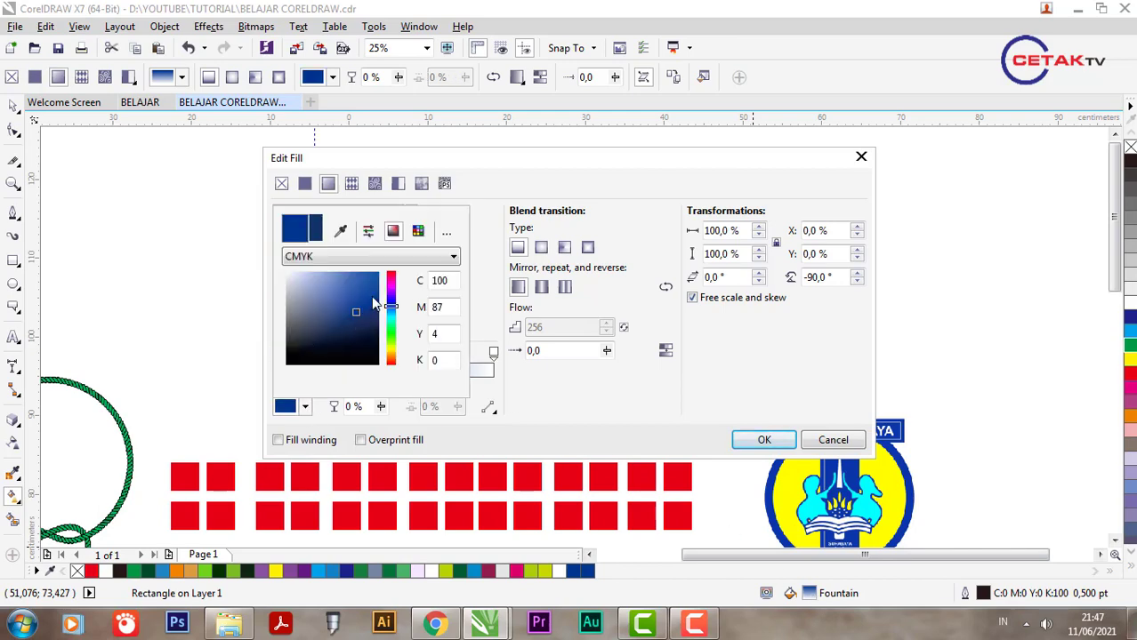
mouse_move(391, 311)
left_mouse_down()
mouse_move(363, 304)
mouse_move(414, 307)
left_mouse_up()
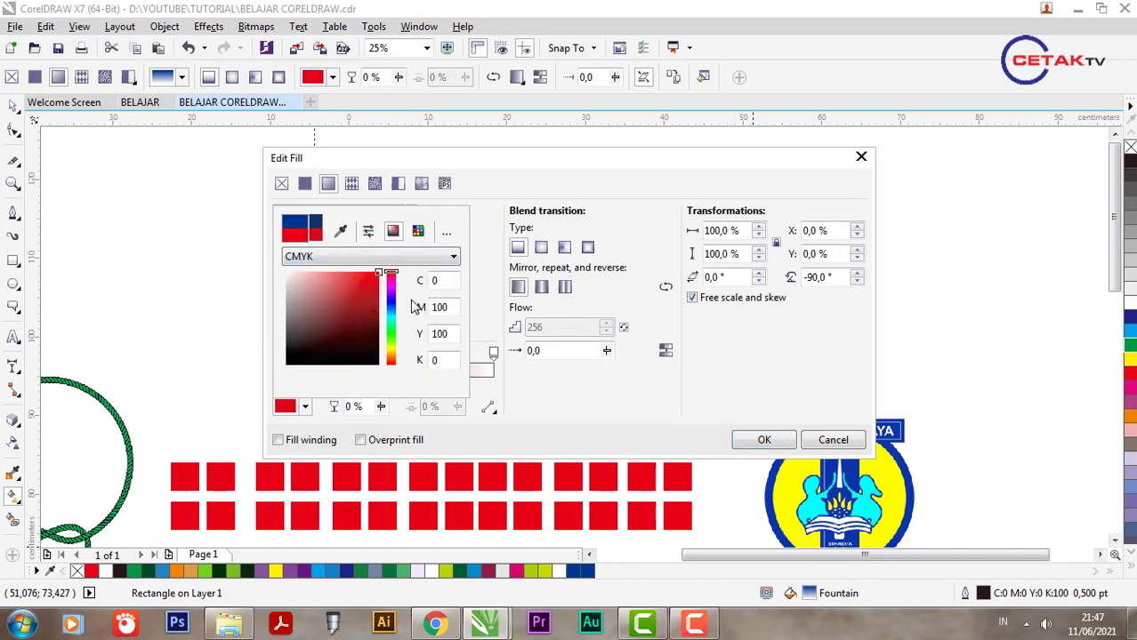
Add an intermediate colour node at 49% of the gradient and make it yellow by setting magenta to 0.
double_click(280, 356)
left_click_drag(280, 356, 382, 356)
left_click(304, 406)
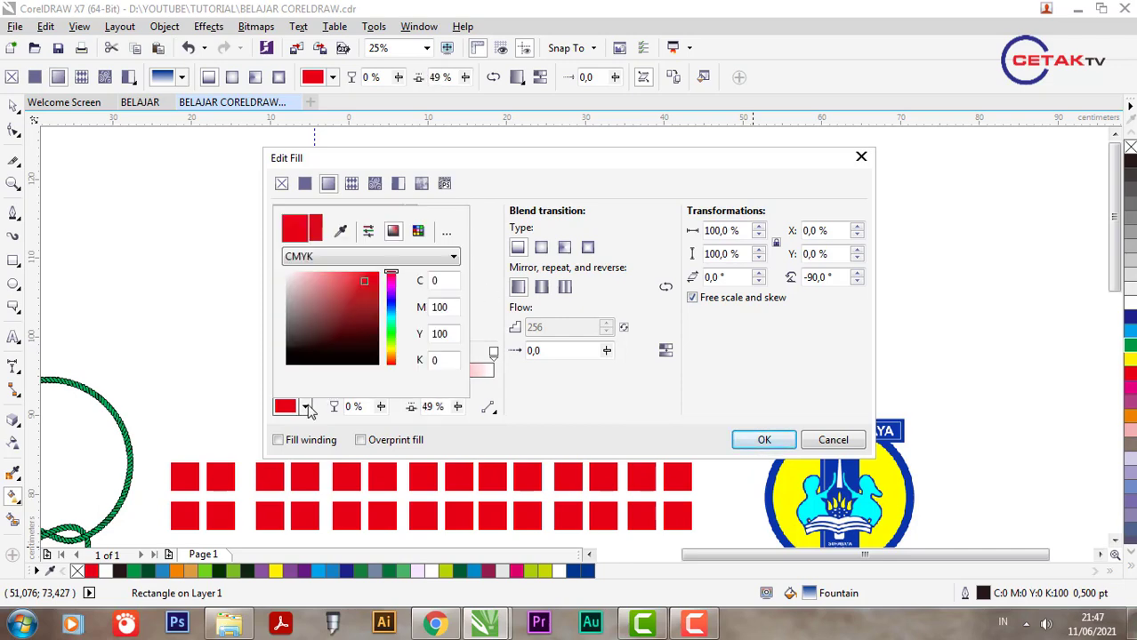
double_click(440, 307)
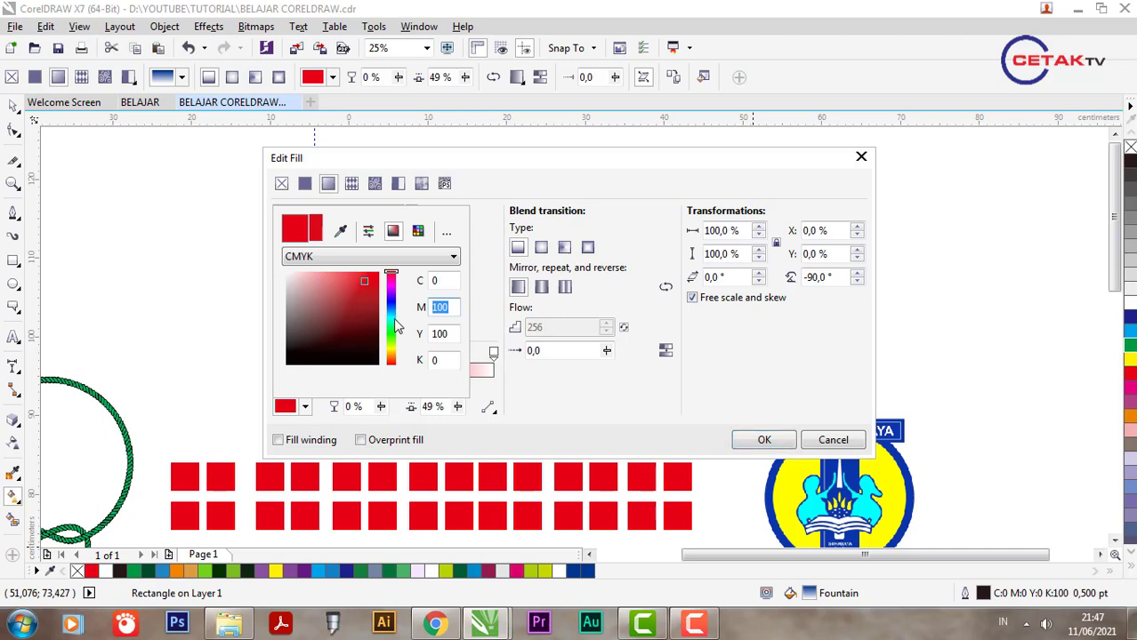
type("0")
key("shift+Tab")
left_click(472, 365)
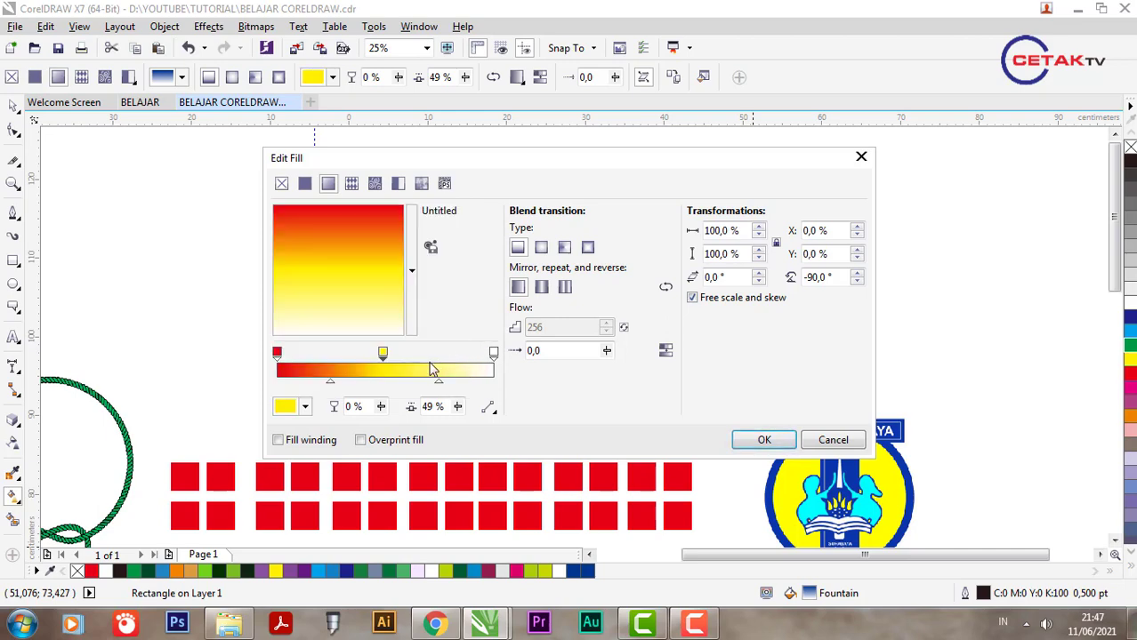
Set the gradient's end colour to green, about #17A302, and apply the edited fill to the rectangle.
left_click(494, 355)
left_click(305, 407)
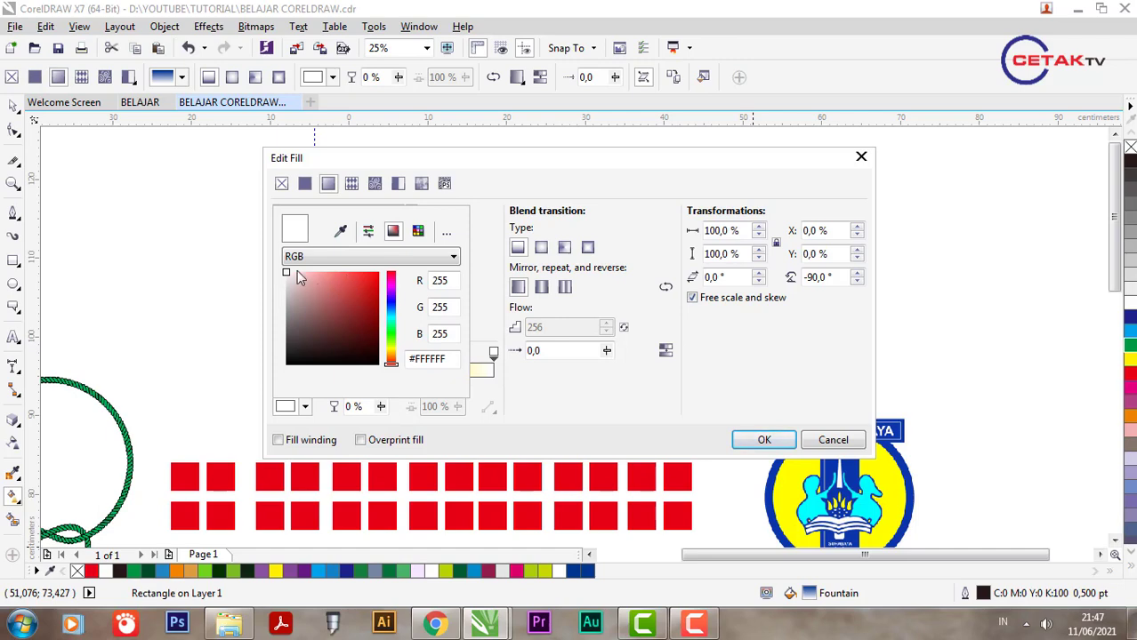
mouse_move(296, 271)
left_mouse_down()
mouse_move(360, 287)
mouse_move(386, 308)
mouse_move(393, 342)
left_mouse_up()
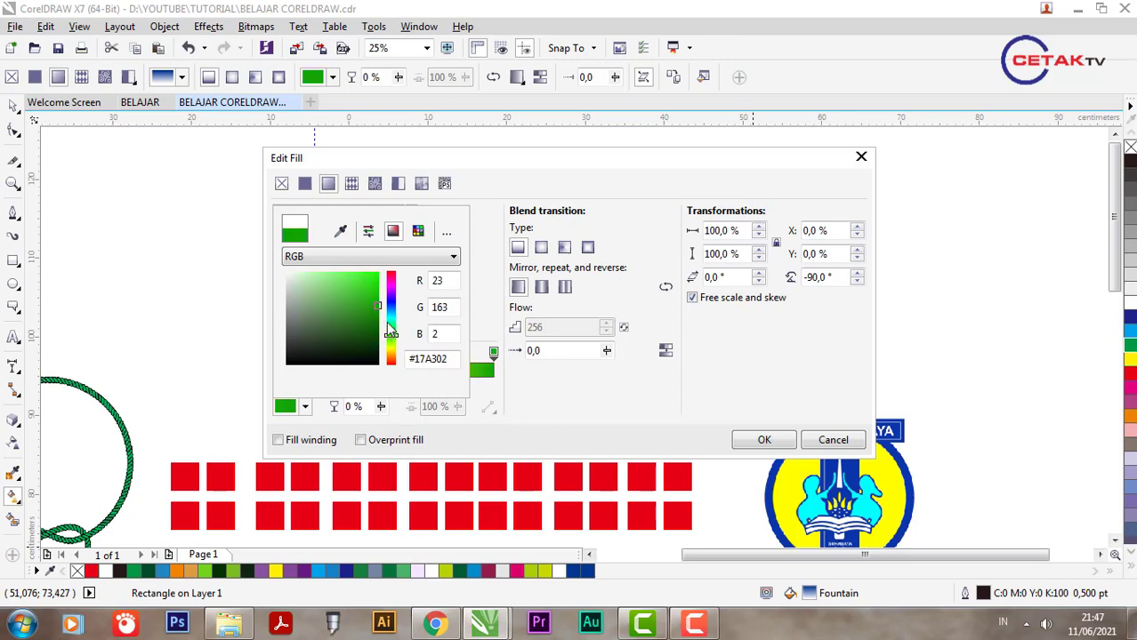
left_click(764, 439)
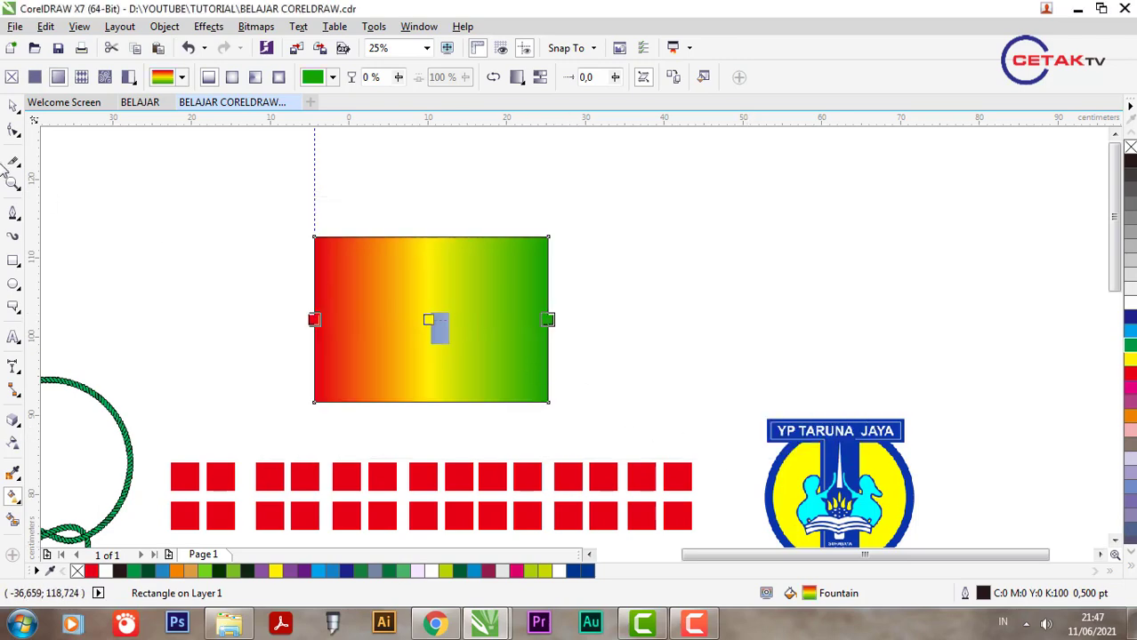
Apply a 2 × 2 mesh fill to the gradient rectangle, shift its top middle node toward the red side and undo the last move.
left_click(13, 106)
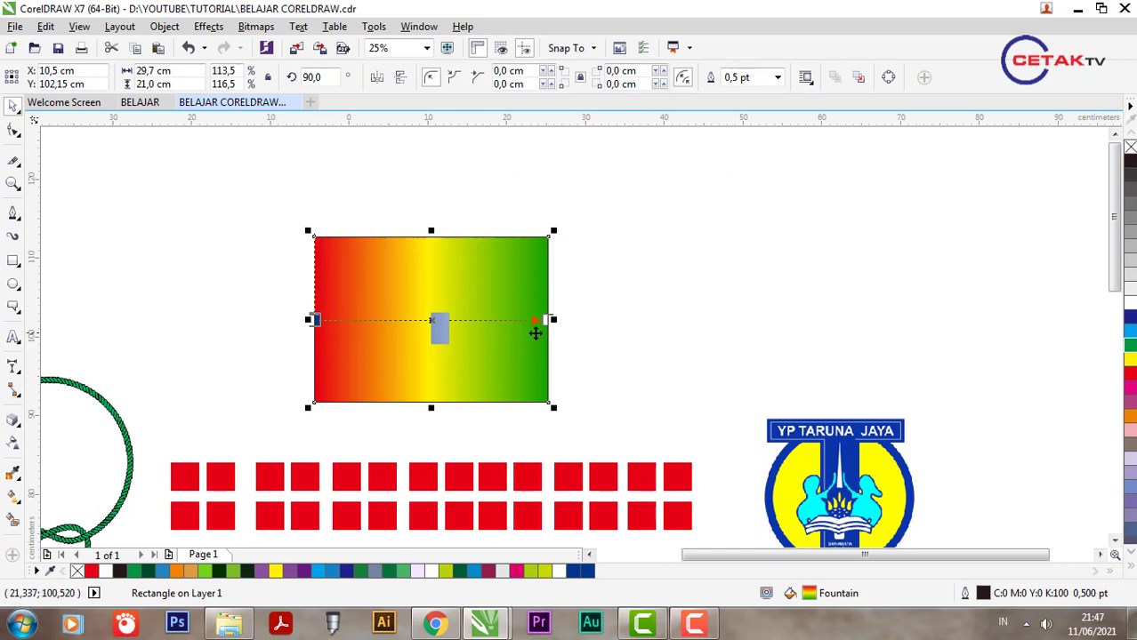
left_click(15, 502)
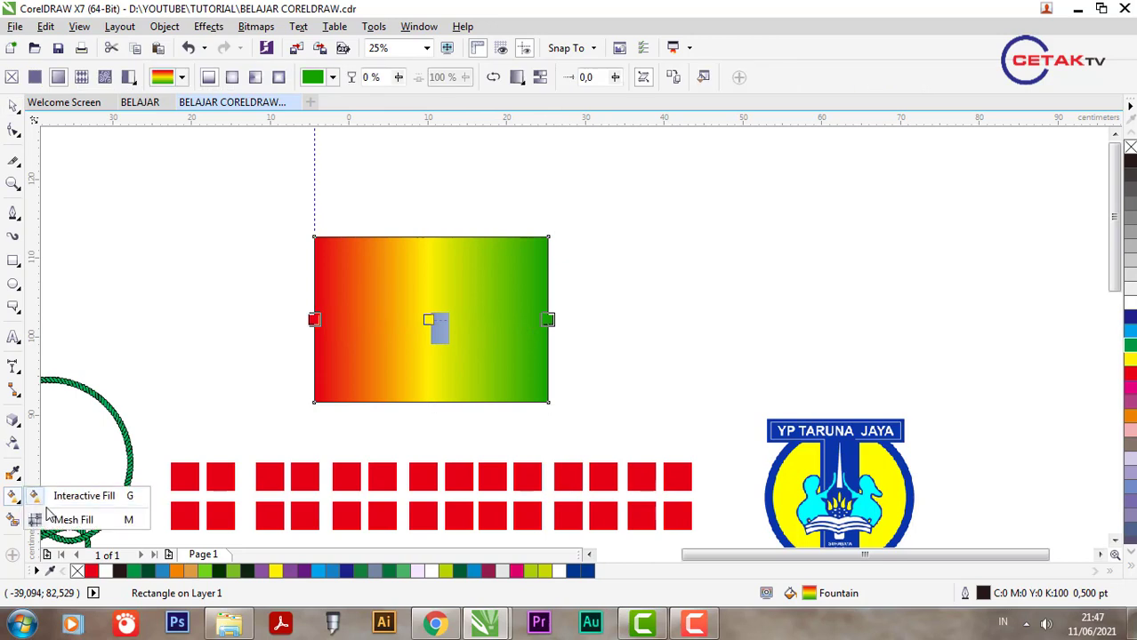
left_click(53, 519)
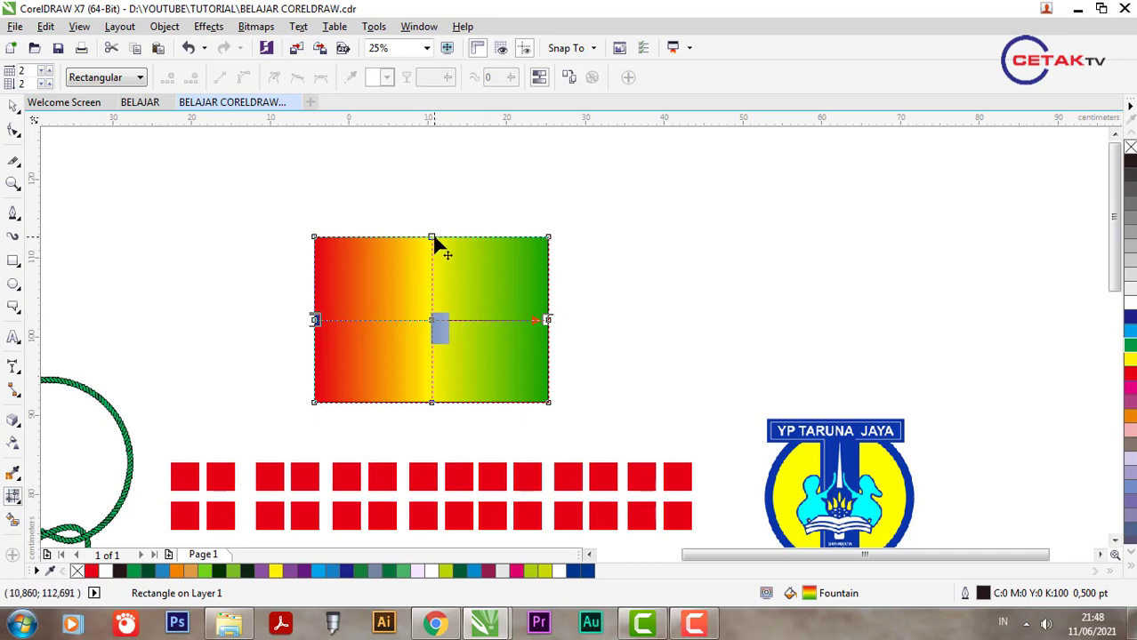
left_click_drag(433, 239, 372, 274)
key("ctrl+z")
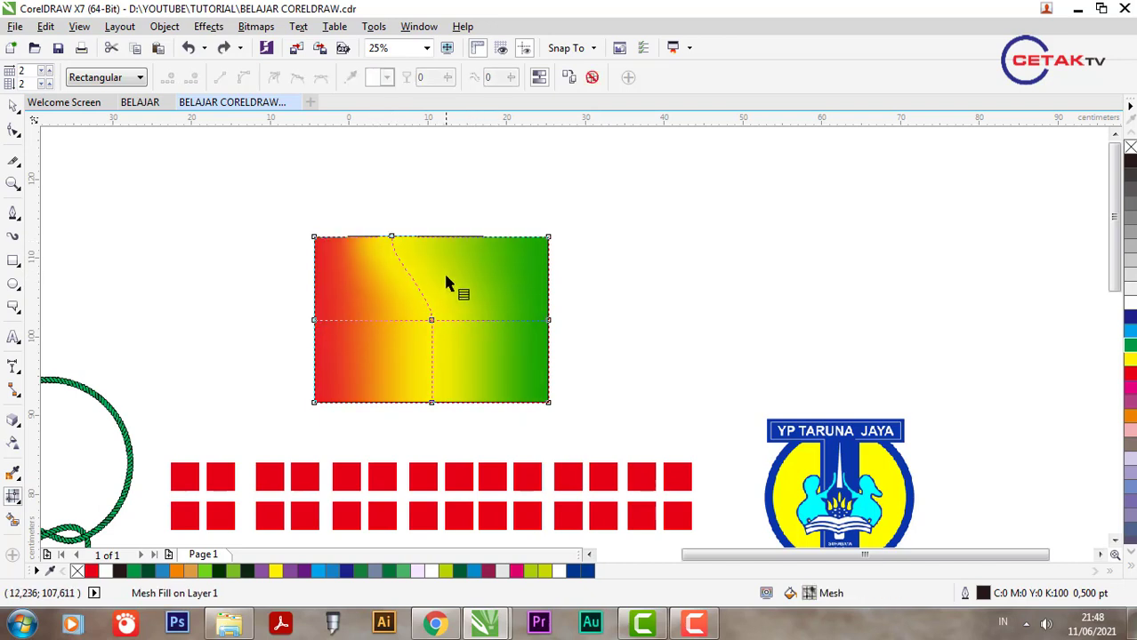
Add further mesh nodes inside the rectangle and bend the mesh lines to blend the red, yellow and green areas.
double_click(422, 301)
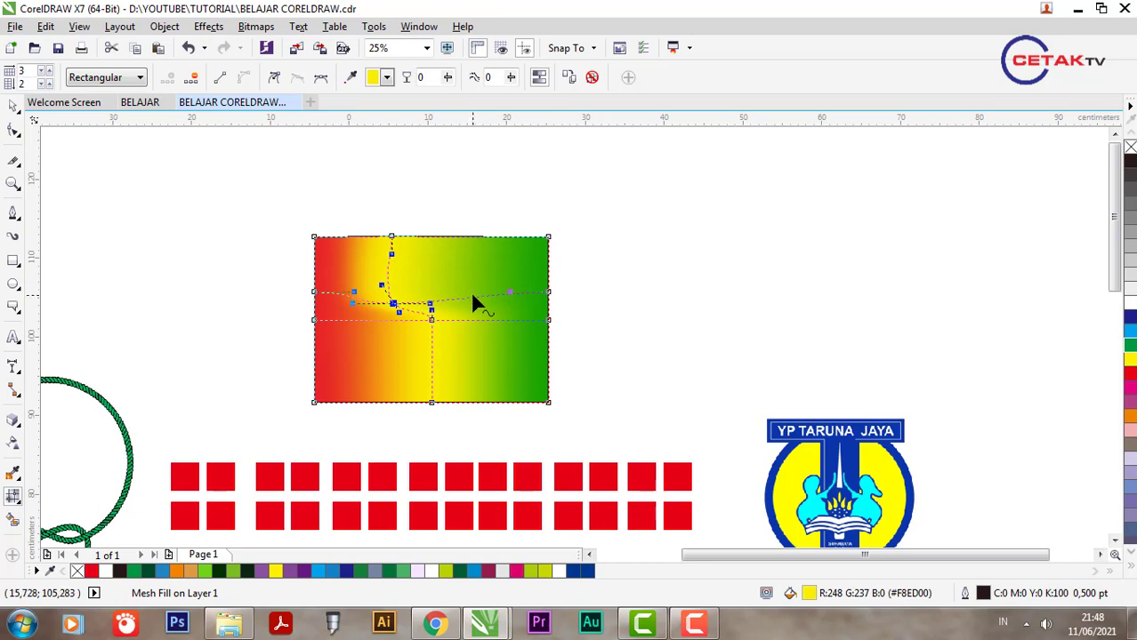
left_click_drag(472, 296, 471, 321)
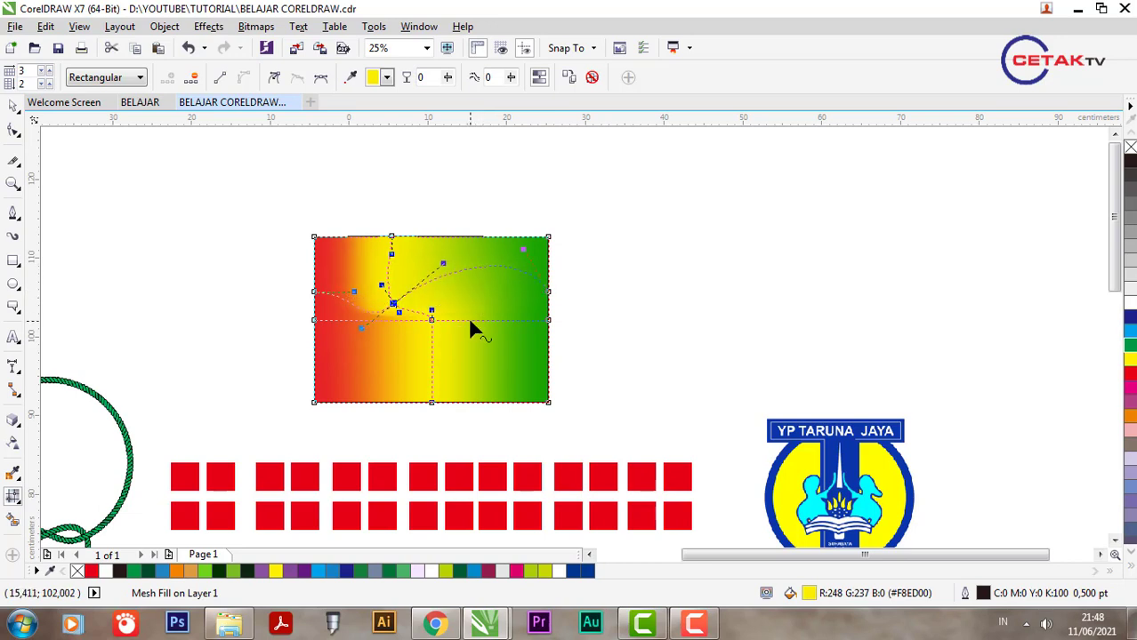
double_click(471, 323)
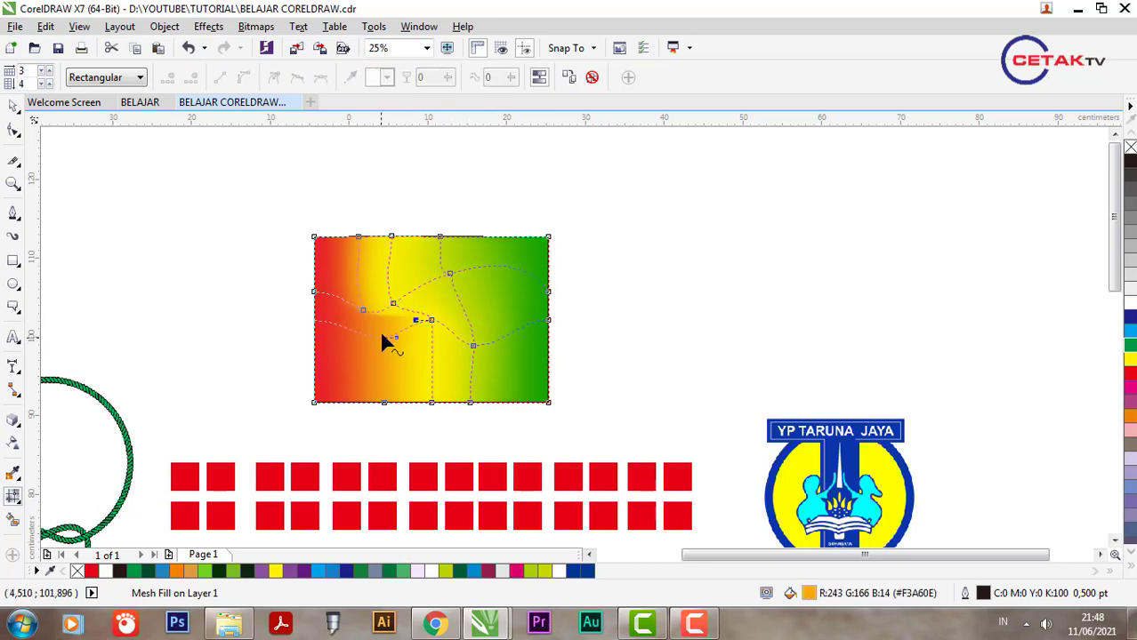
double_click(386, 356)
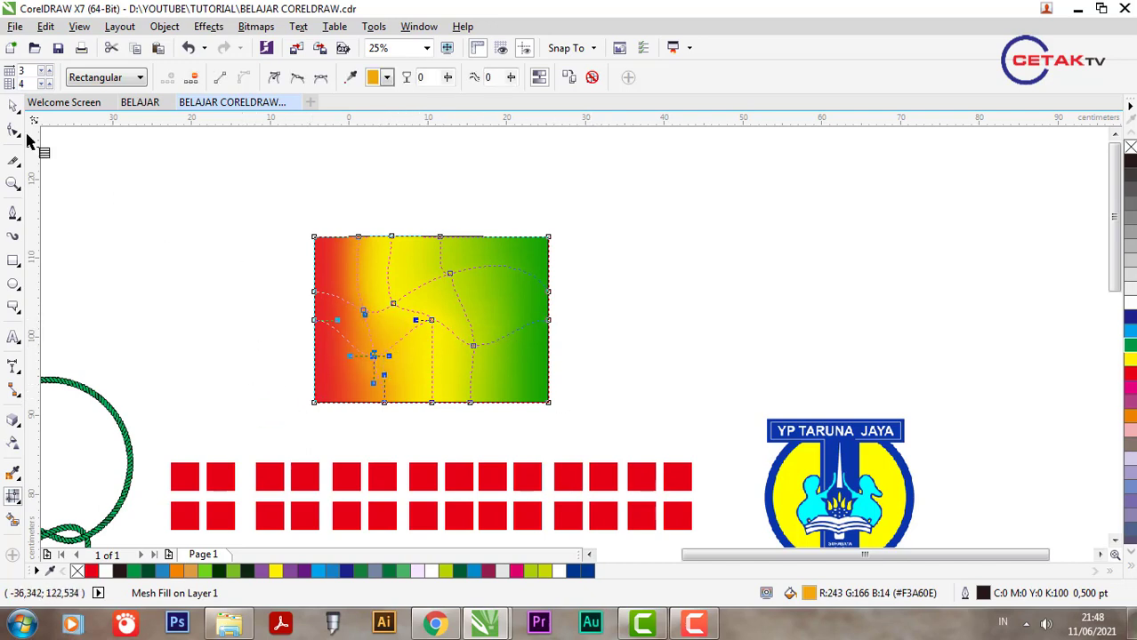
left_click(16, 105)
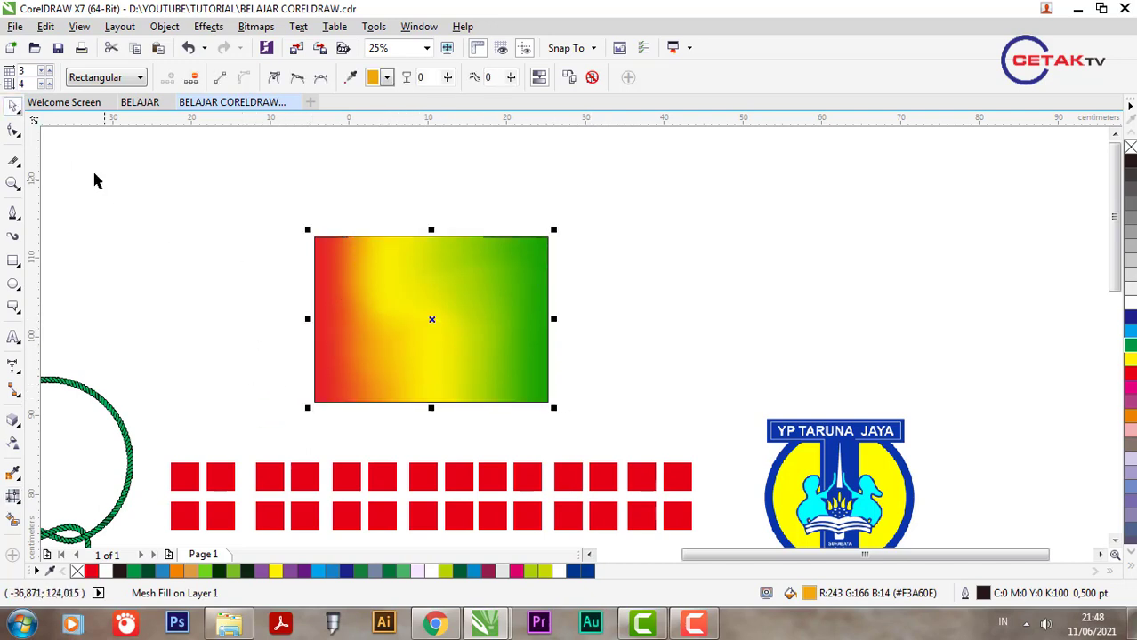
Move the red BELAJAR CORELDRAW text to just above the white page rectangle.
left_click(13, 524)
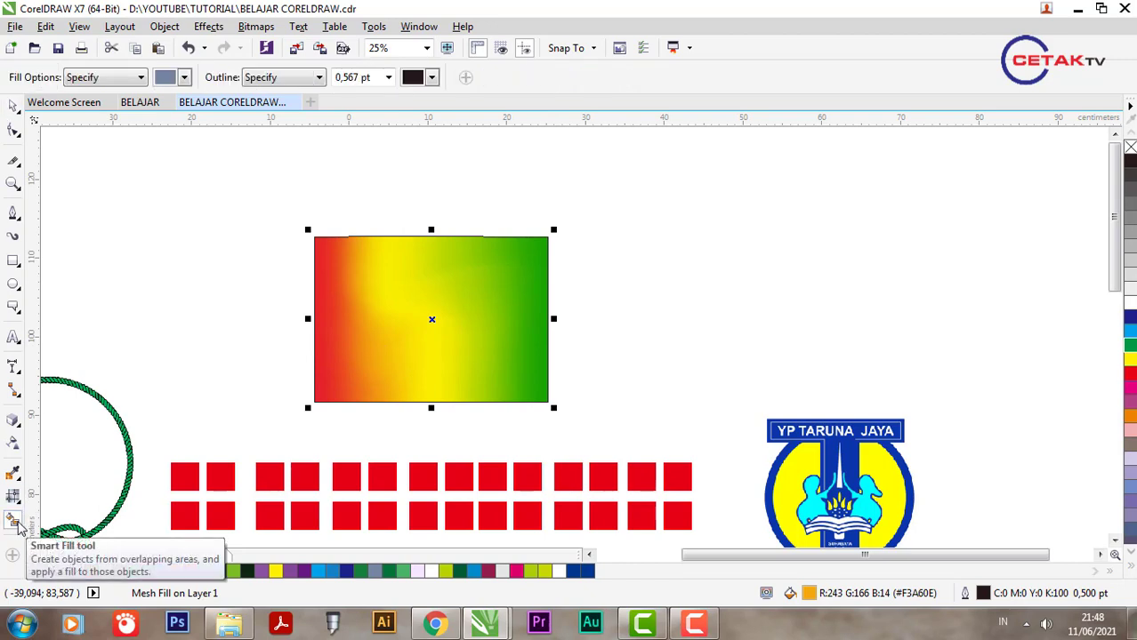
left_click(14, 106)
scroll(376, 249, "down", 2)
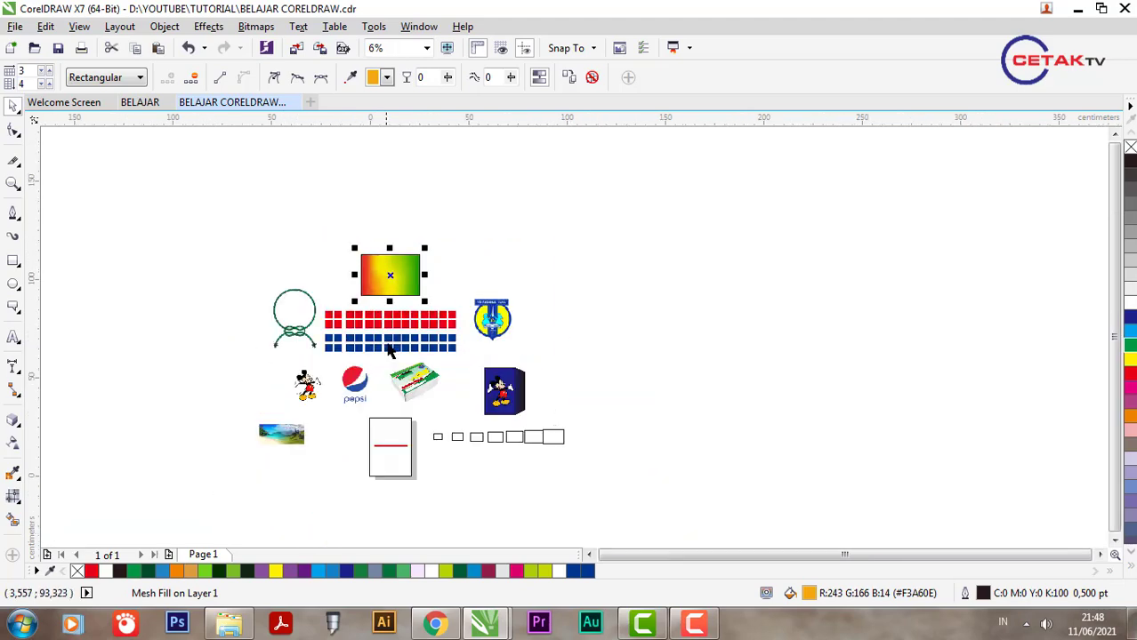
scroll(409, 475, "up", 1)
left_click_drag(383, 425, 382, 358)
scroll(366, 398, "up", 1)
Draw an S-shaped Bezier curve inside the page rectangle from its top-right corner to its bottom-left corner.
left_click(369, 405)
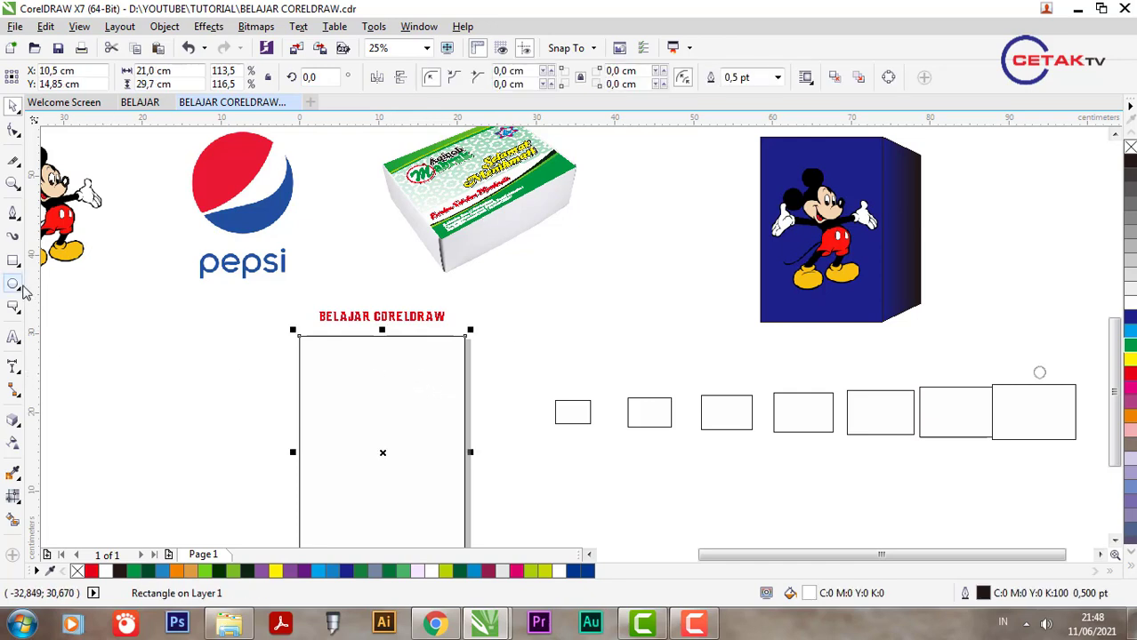
left_click(17, 216)
left_click(62, 247)
left_click(463, 338)
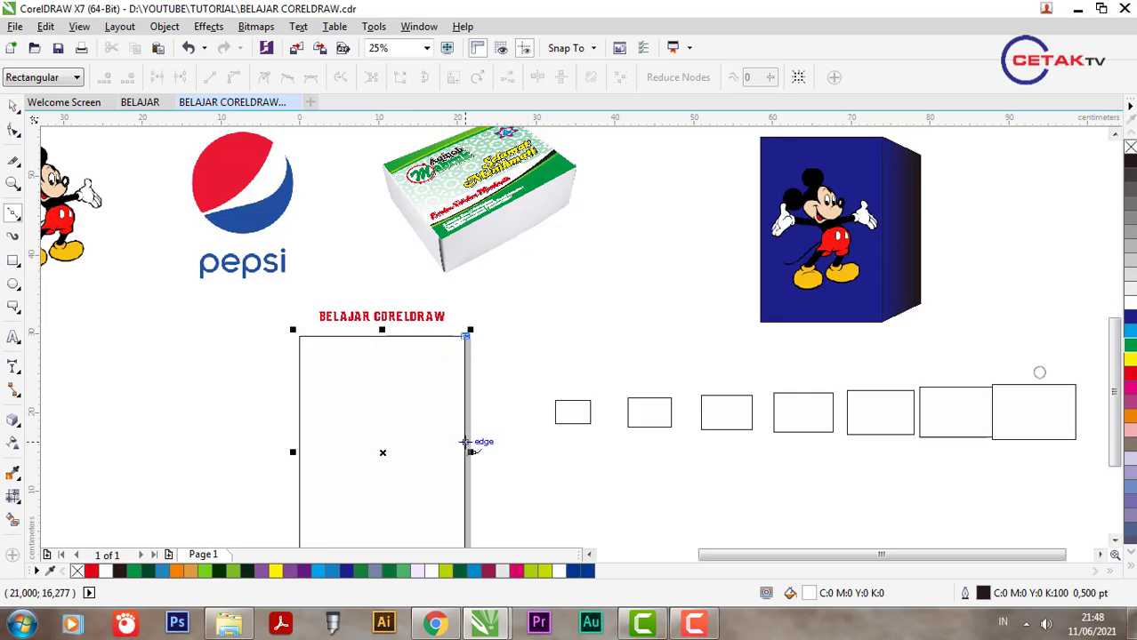
left_click_drag(425, 440, 445, 490)
scroll(425, 445, "down", 1)
scroll(418, 489, "up", 1)
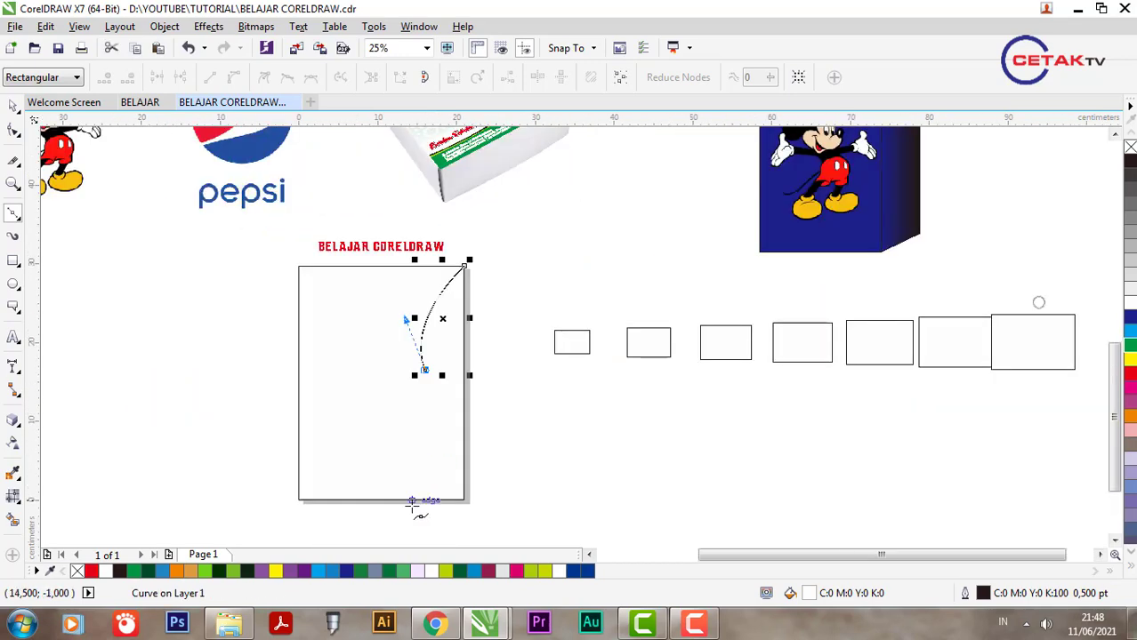
left_click_drag(300, 500, 146, 534)
left_click(11, 107)
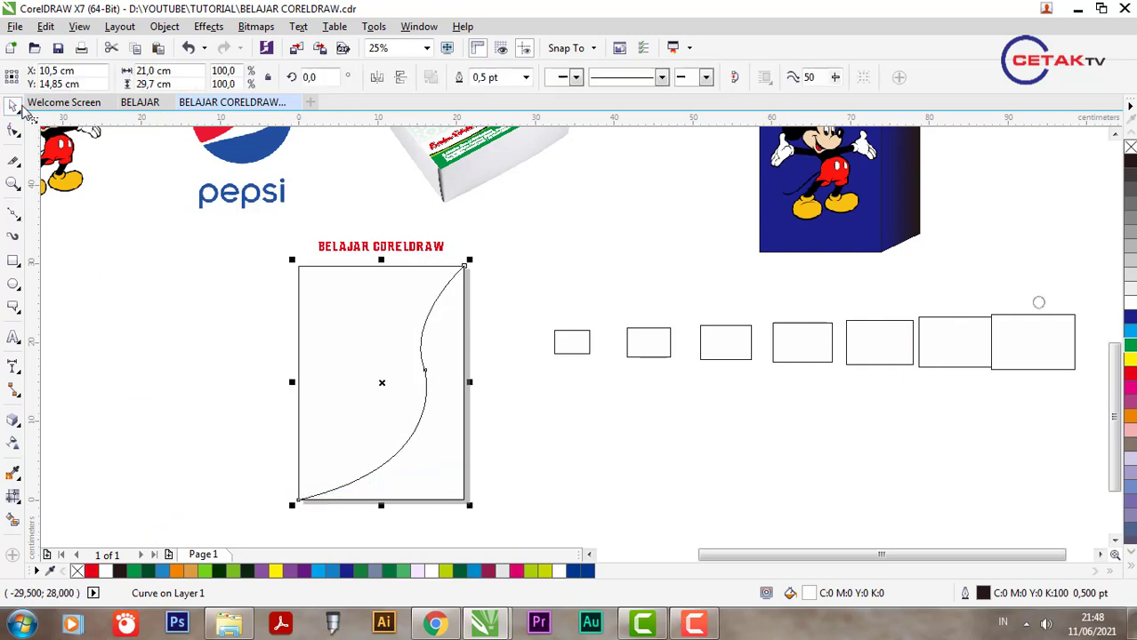
Close the S-shaped curve by extending it from the page's bottom-left corner through the bottom-right corner to its top-right start.
double_click(13, 214)
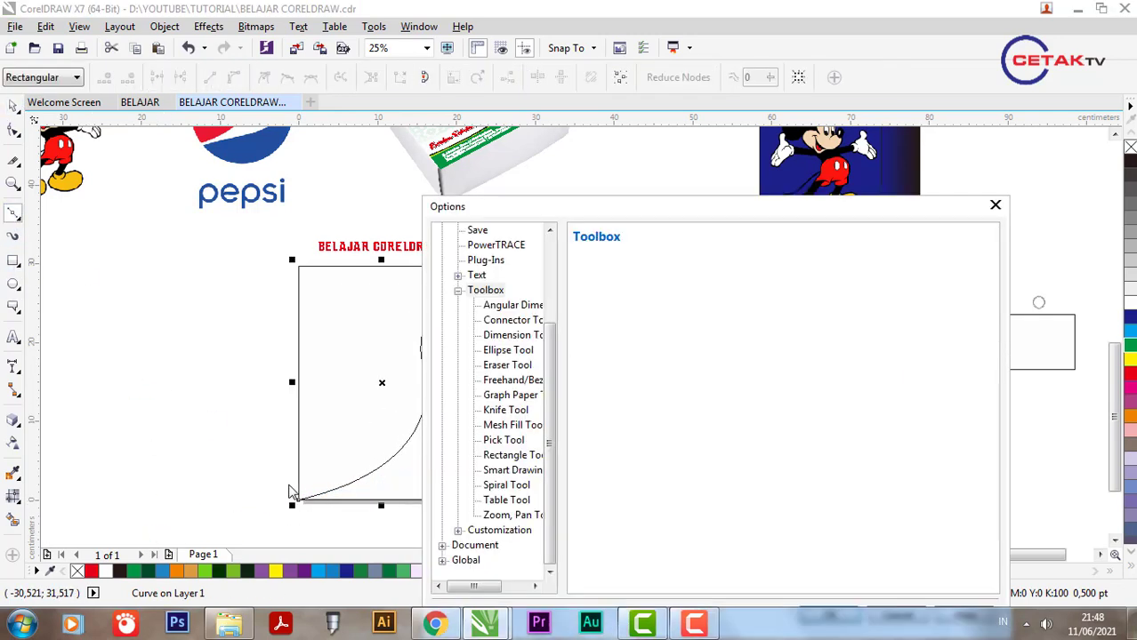
left_click(996, 206)
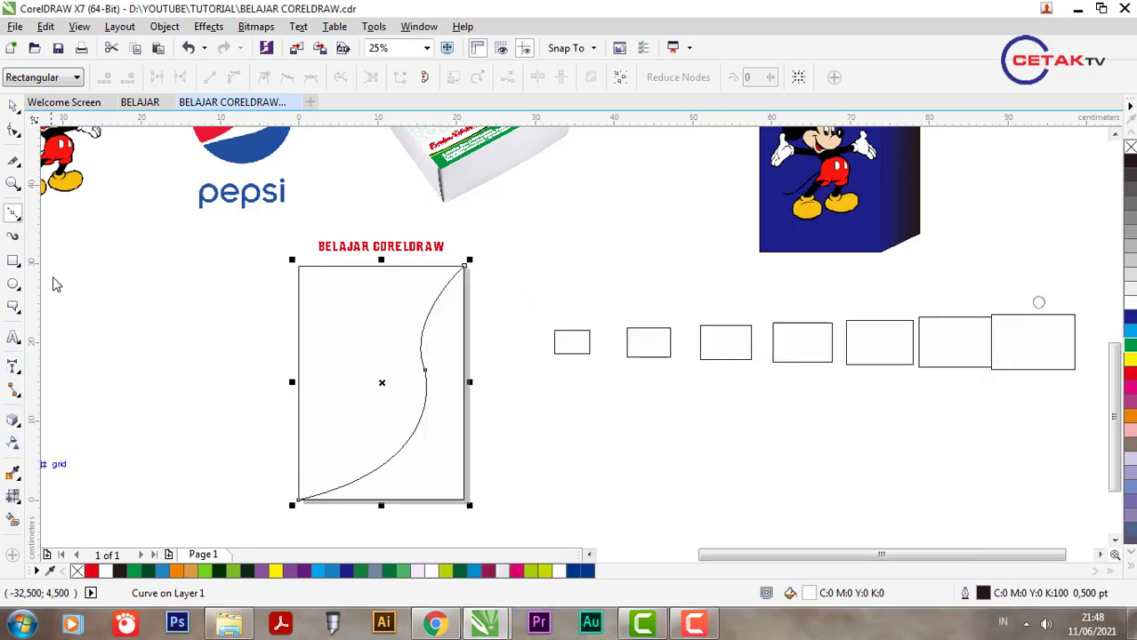
left_click(300, 500)
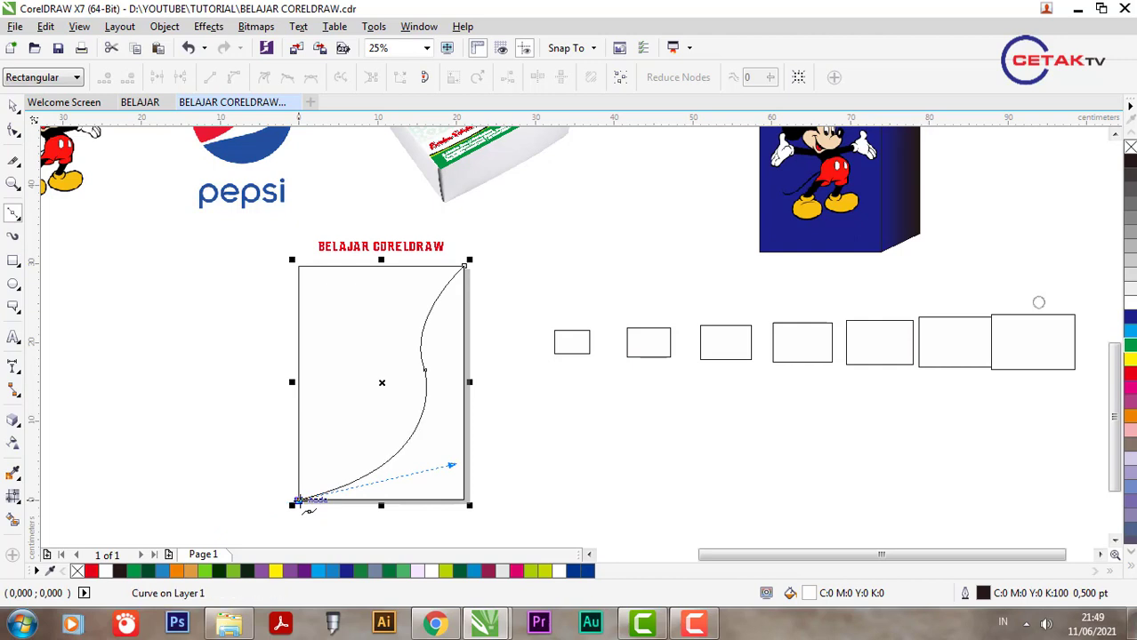
key("Escape")
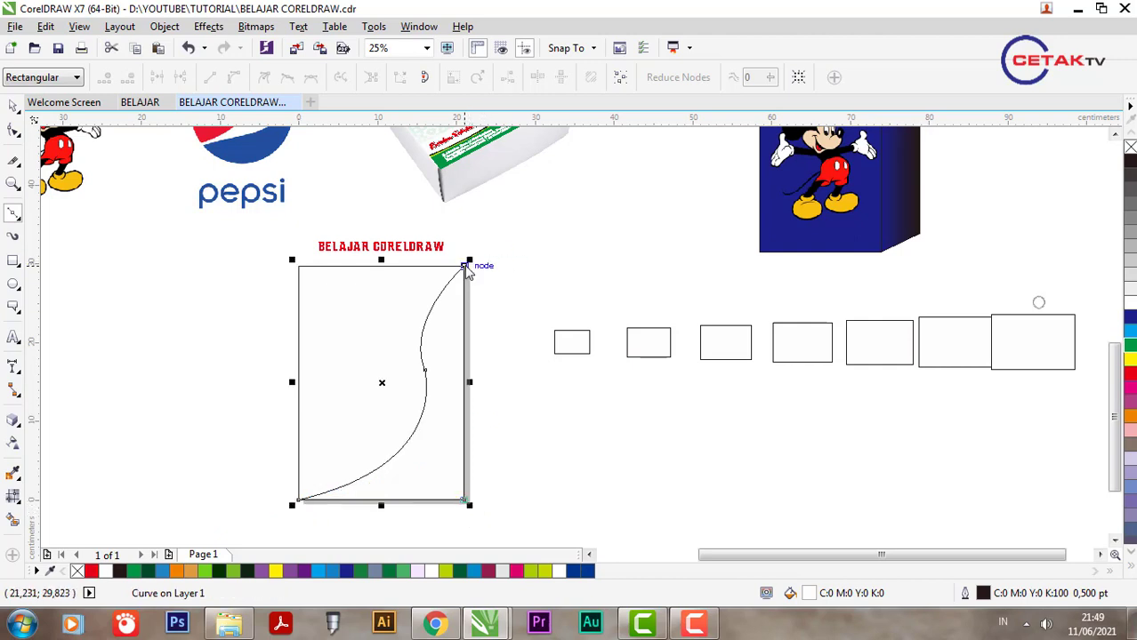
Smooth the middle bend of the closed curve with the Shape tool and fill the shape dark blue.
left_click(14, 130)
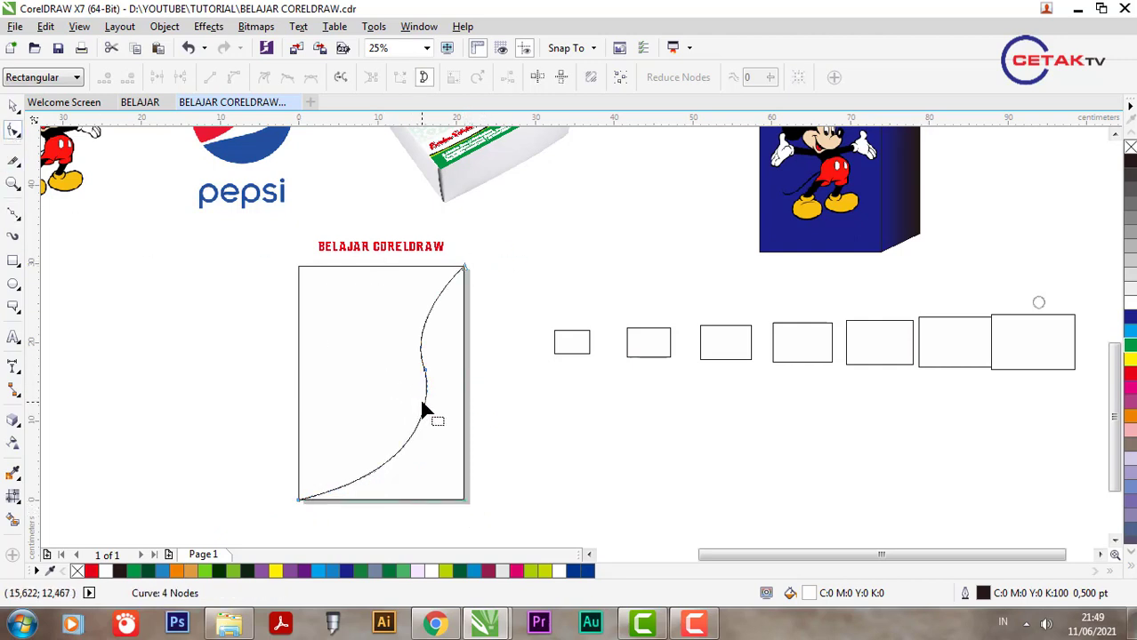
left_click_drag(423, 408, 399, 386)
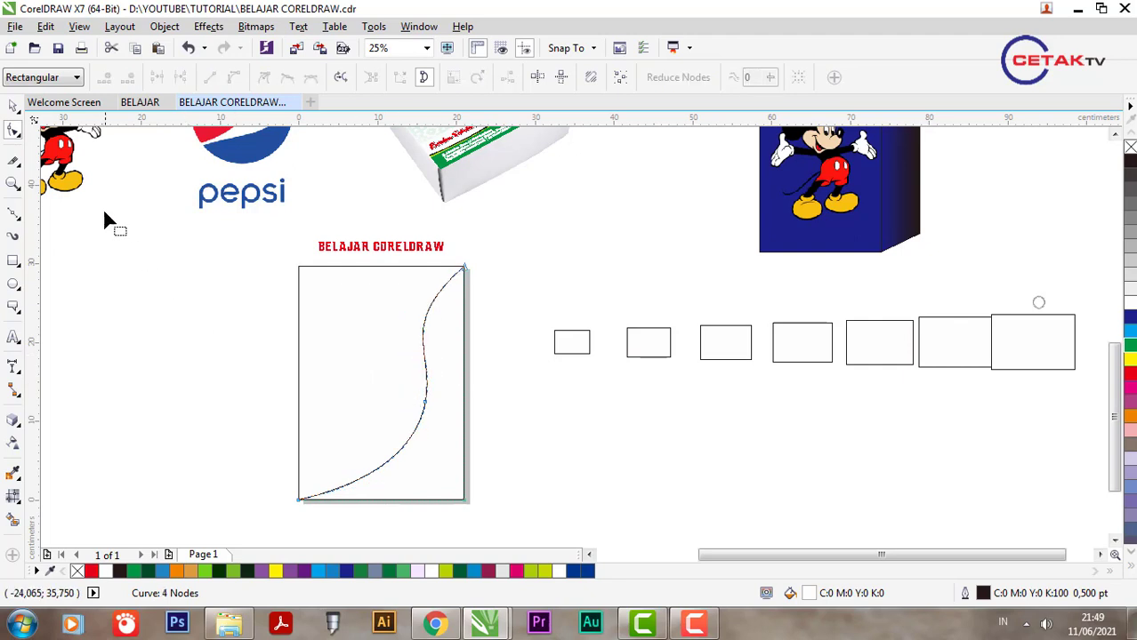
left_click(13, 107)
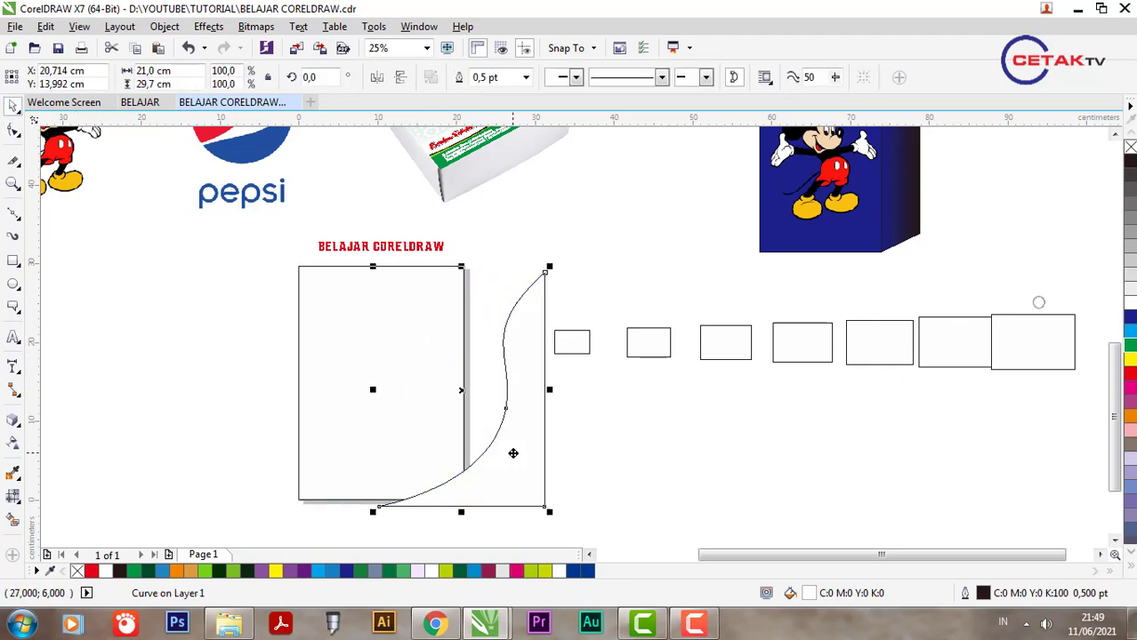
left_click(1129, 317)
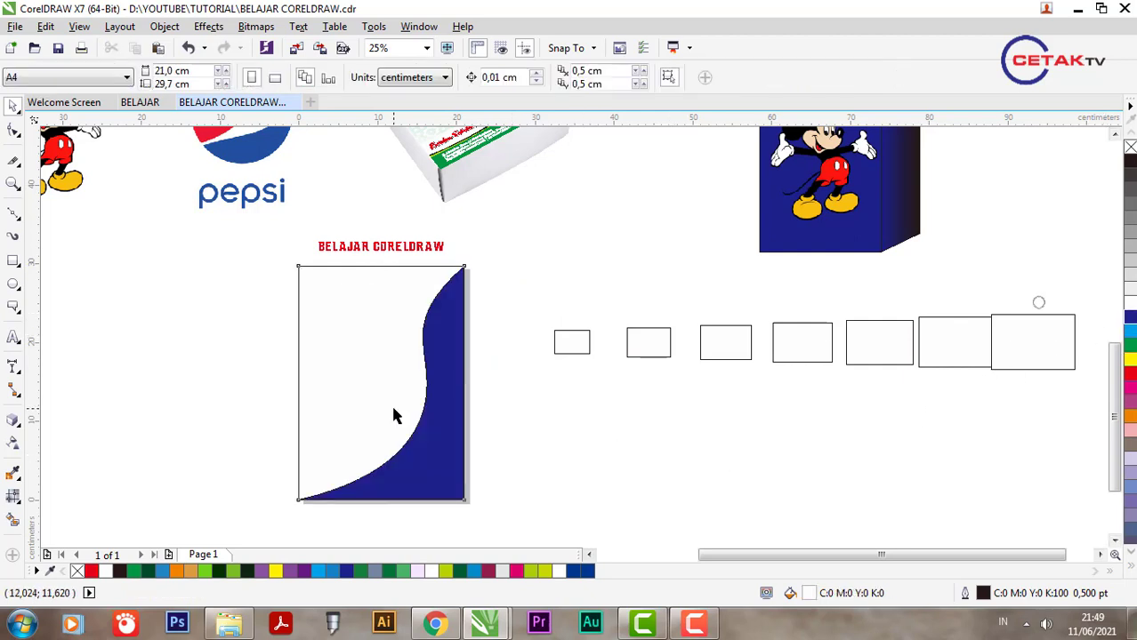
Try to trace the white area by hand with a Bezier curve along the page's top edge and the blue shape's edge.
left_click(322, 380)
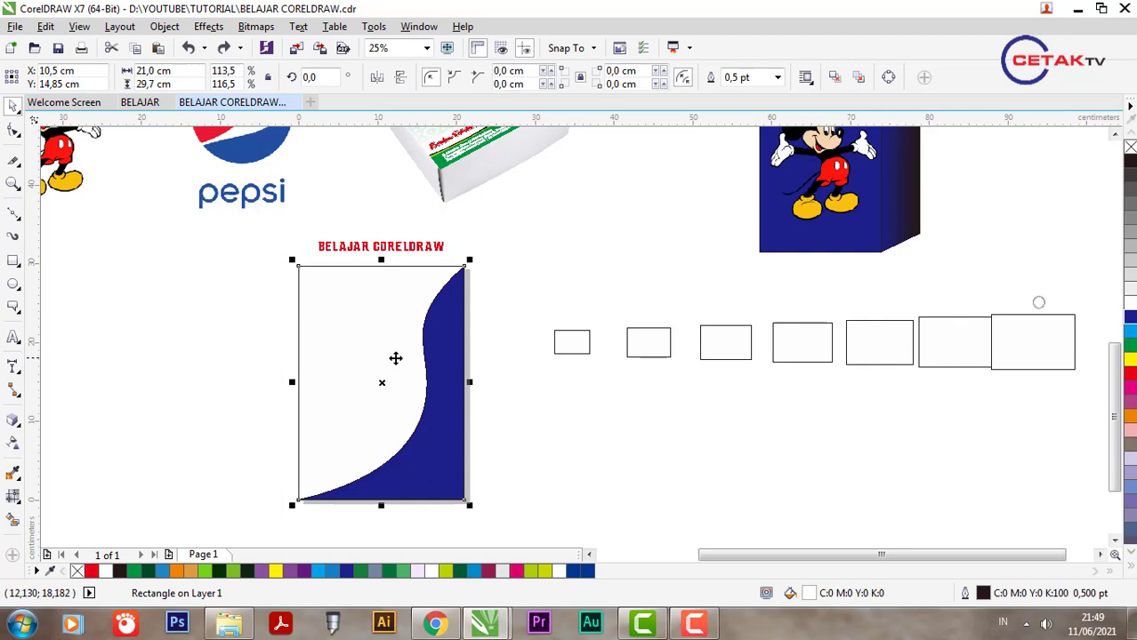
left_click_drag(342, 449, 268, 409)
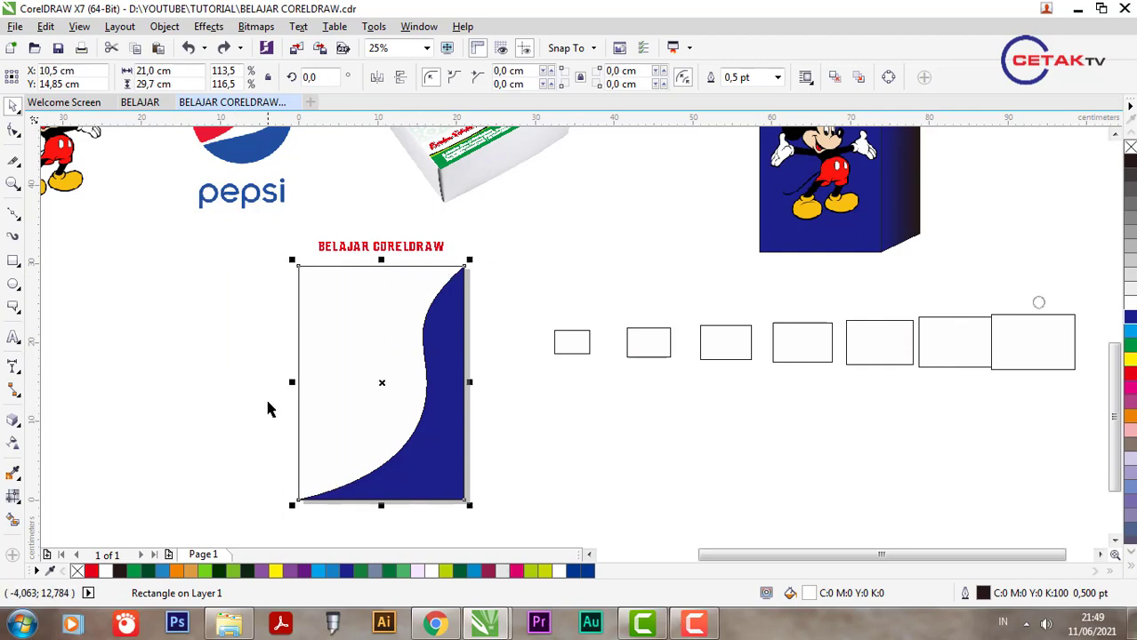
left_click(14, 213)
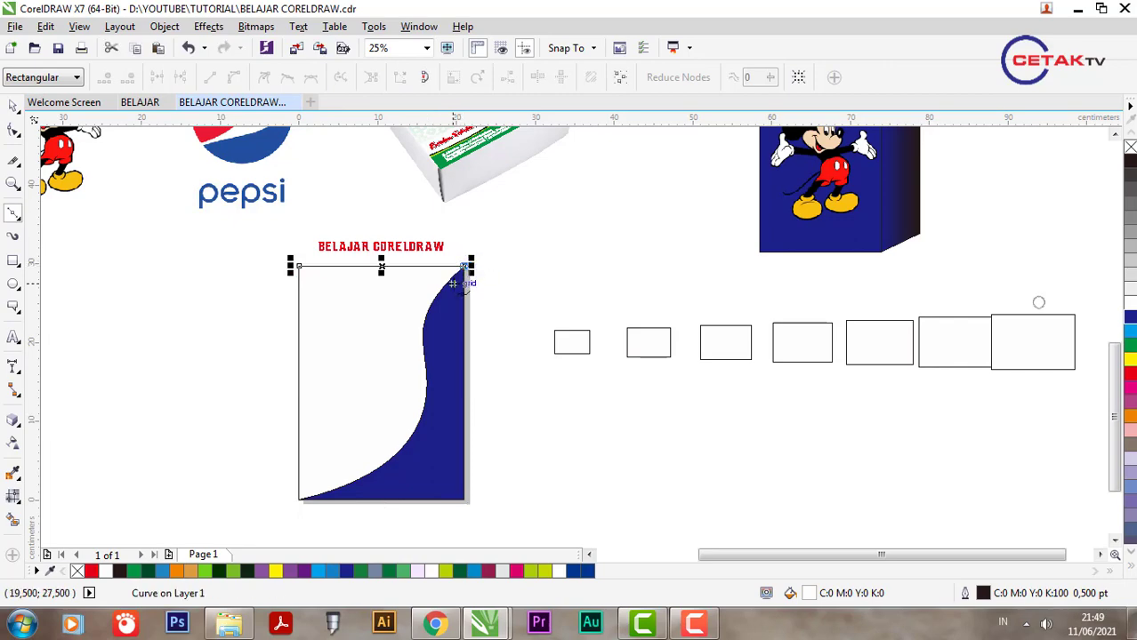
scroll(464, 265, "up", 2)
left_click_drag(386, 330, 336, 401)
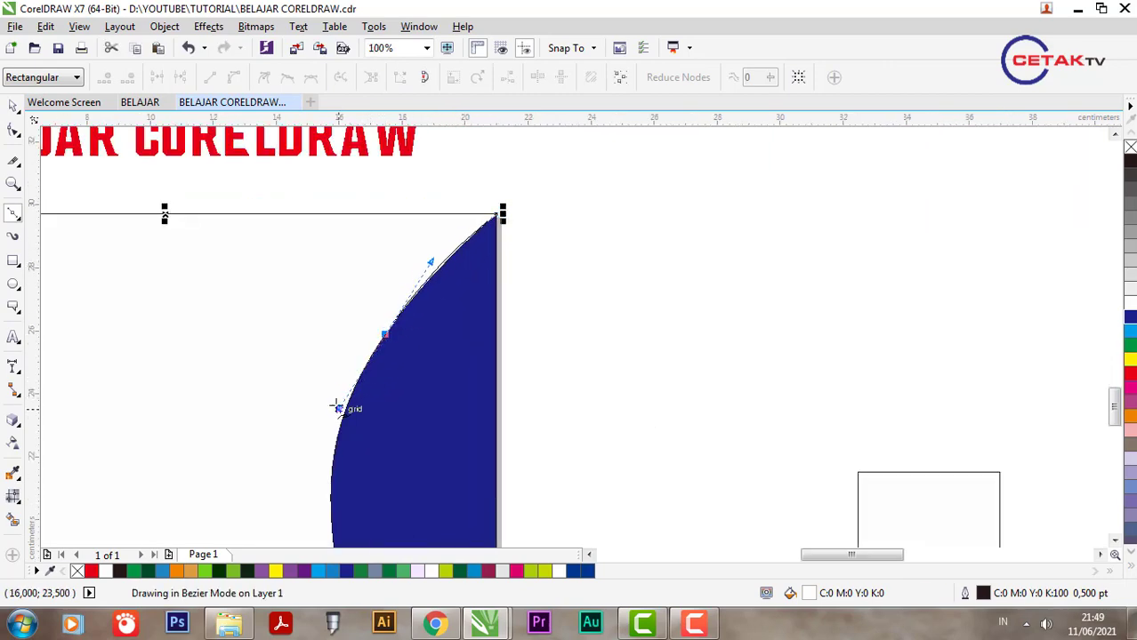
scroll(509, 256, "down", 2)
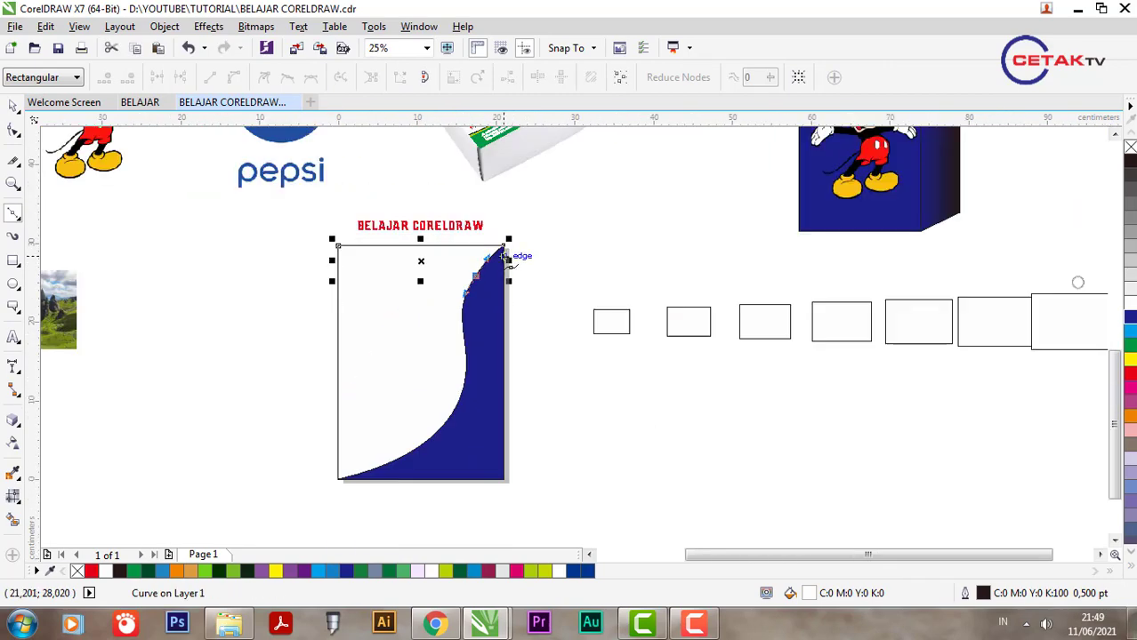
left_click(13, 105)
key("Escape")
Create a separate shape from the white area beside the blue shape with Smart Fill and colour it yellow.
left_click(13, 520)
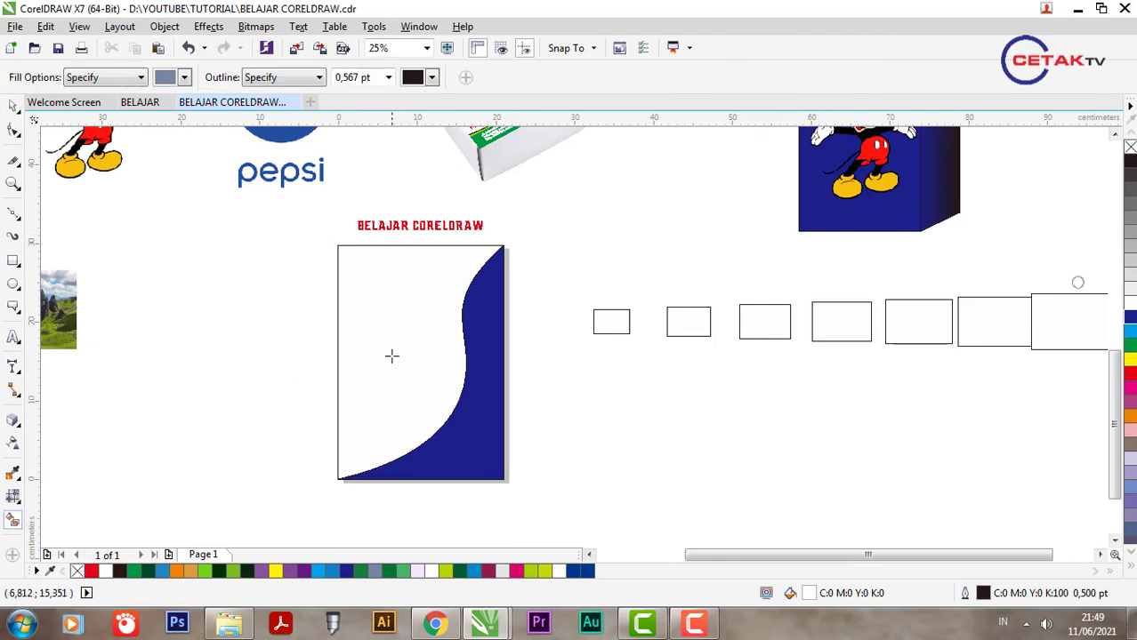
left_click(408, 356)
left_click(13, 105)
left_click_drag(408, 327, 197, 322)
key("ctrl+z")
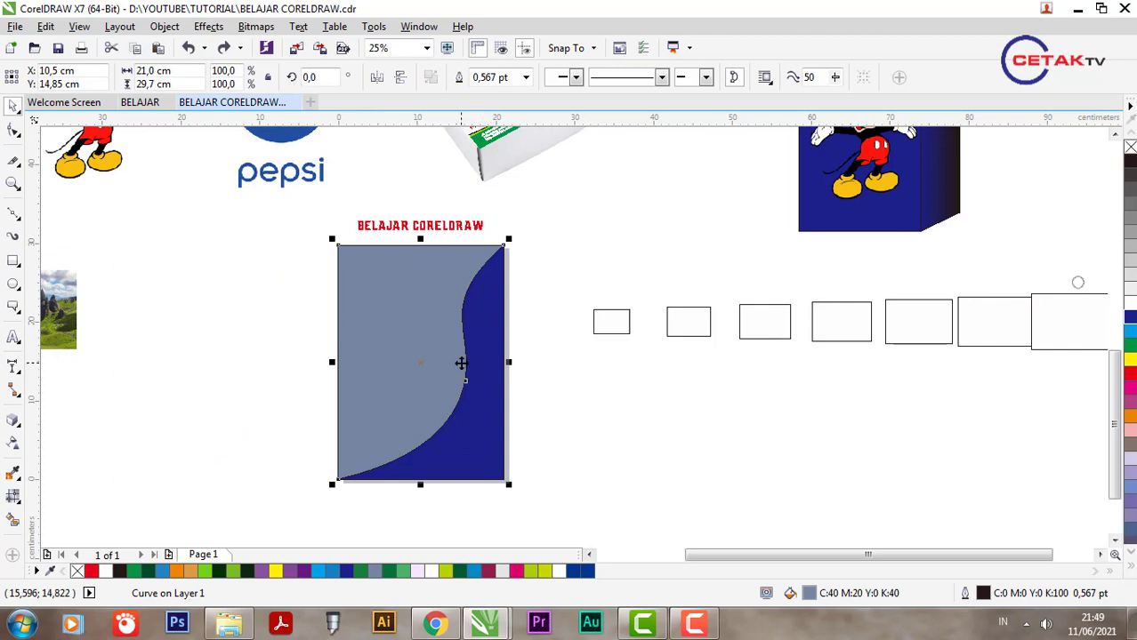
left_click(1130, 361)
left_click(561, 440)
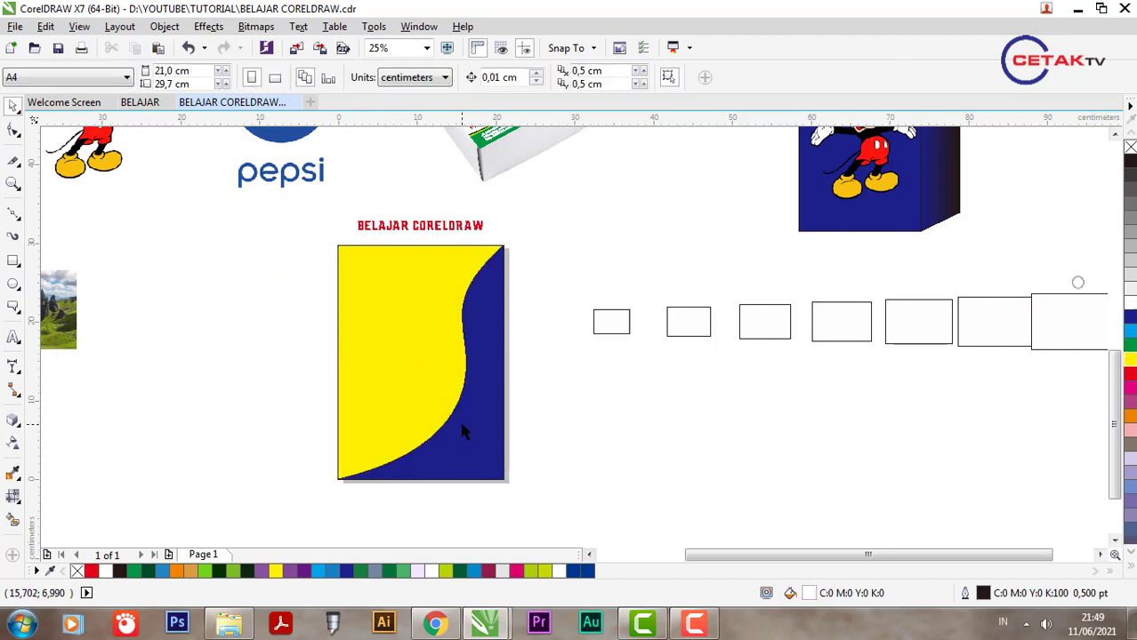
left_click(482, 435)
scroll(482, 436, "down", 1)
scroll(610, 456, "up", 1)
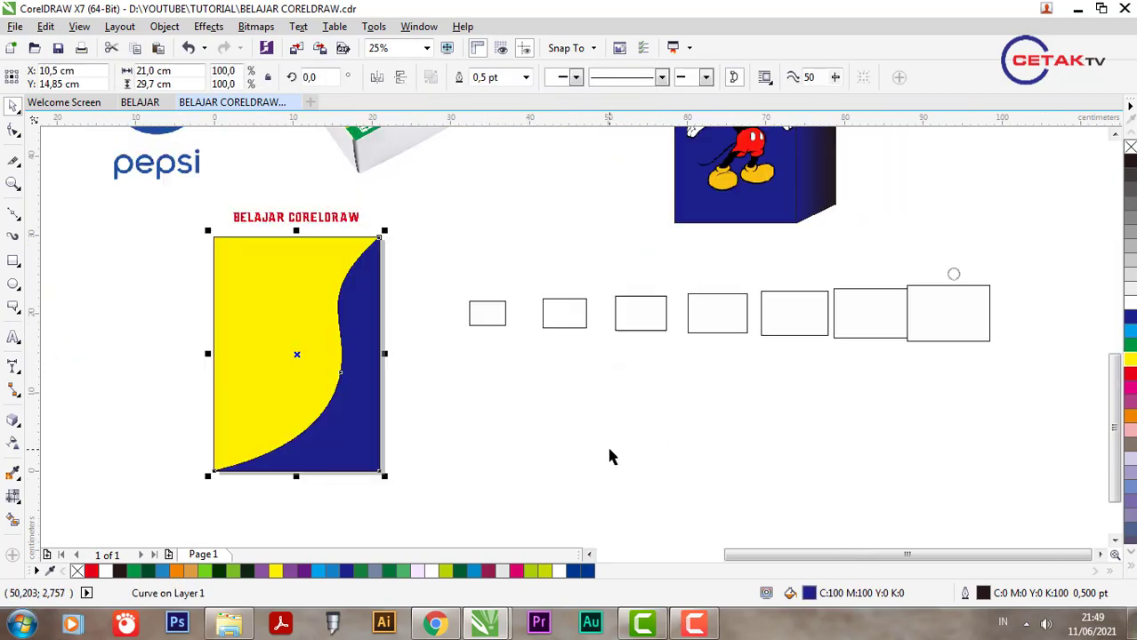
scroll(610, 456, "down", 2)
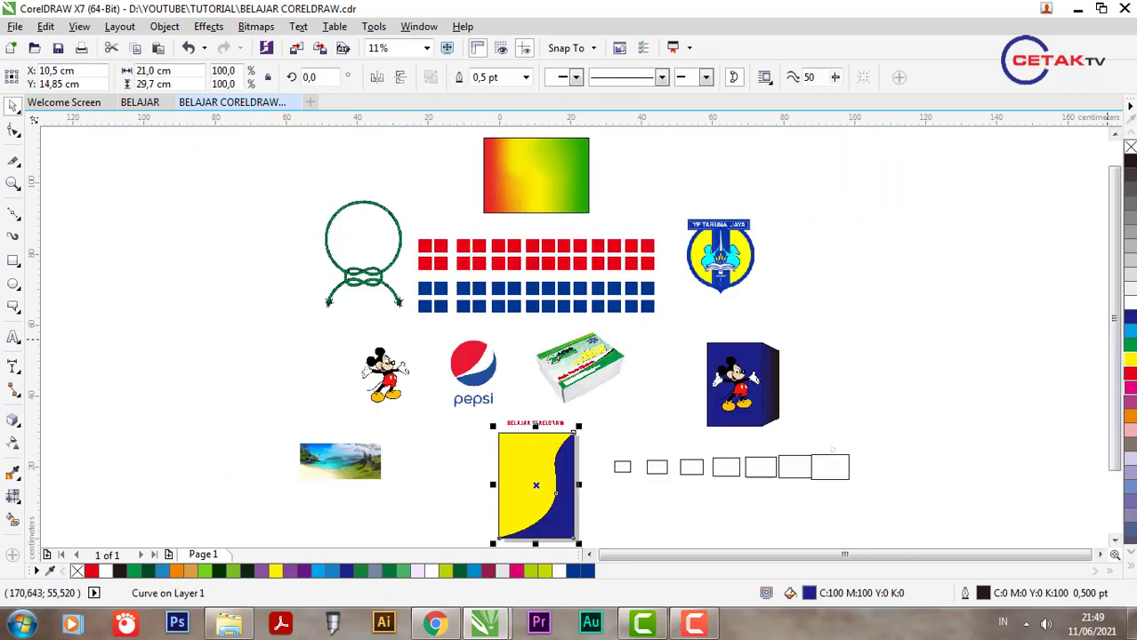
left_click(1131, 570)
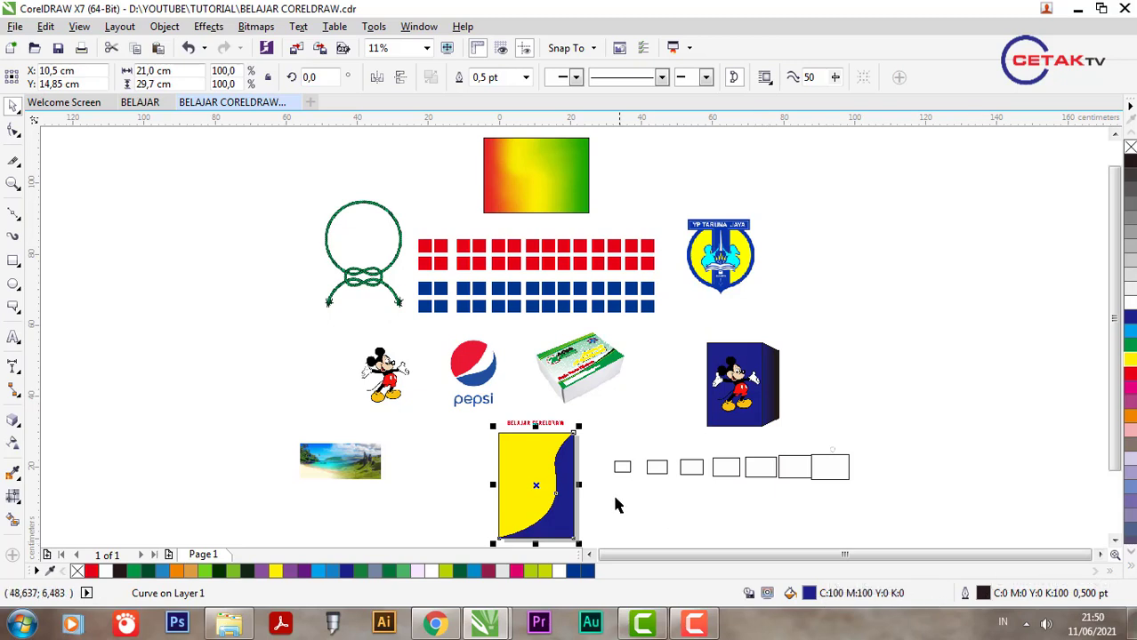
Move the BELAJAR CORELDRAW heading onto the yellow area near the page's upper edge and bring it to the front.
scroll(576, 487, "up", 3)
scroll(576, 486, "up", 2)
left_click(425, 214)
left_click_drag(425, 213, 429, 284)
scroll(429, 289, "up", 2)
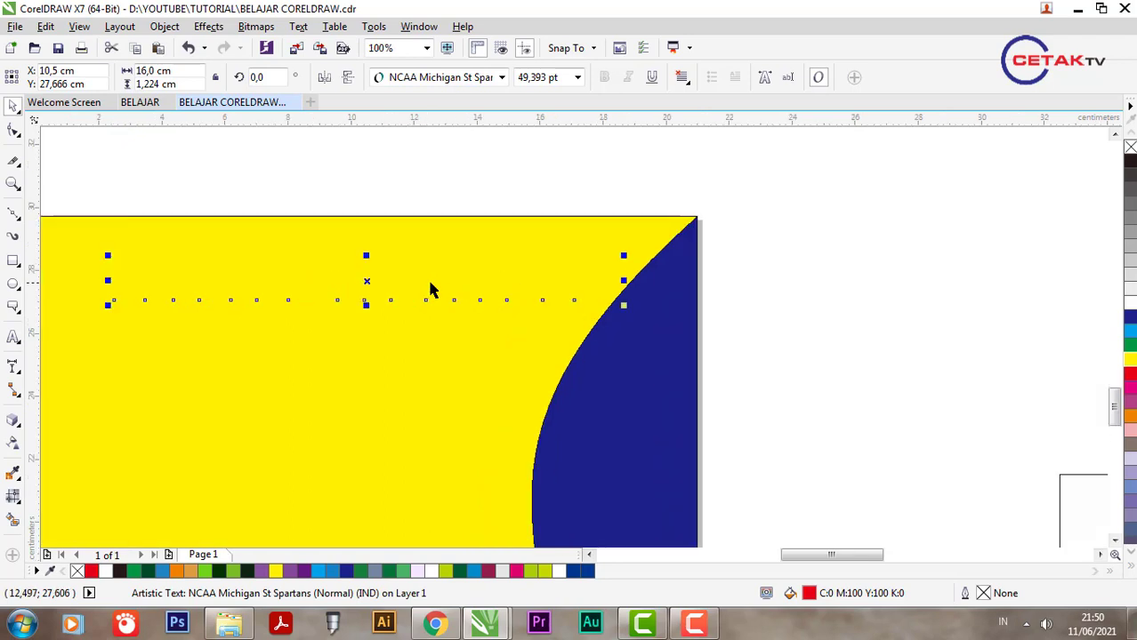
key("shift+Page_Up")
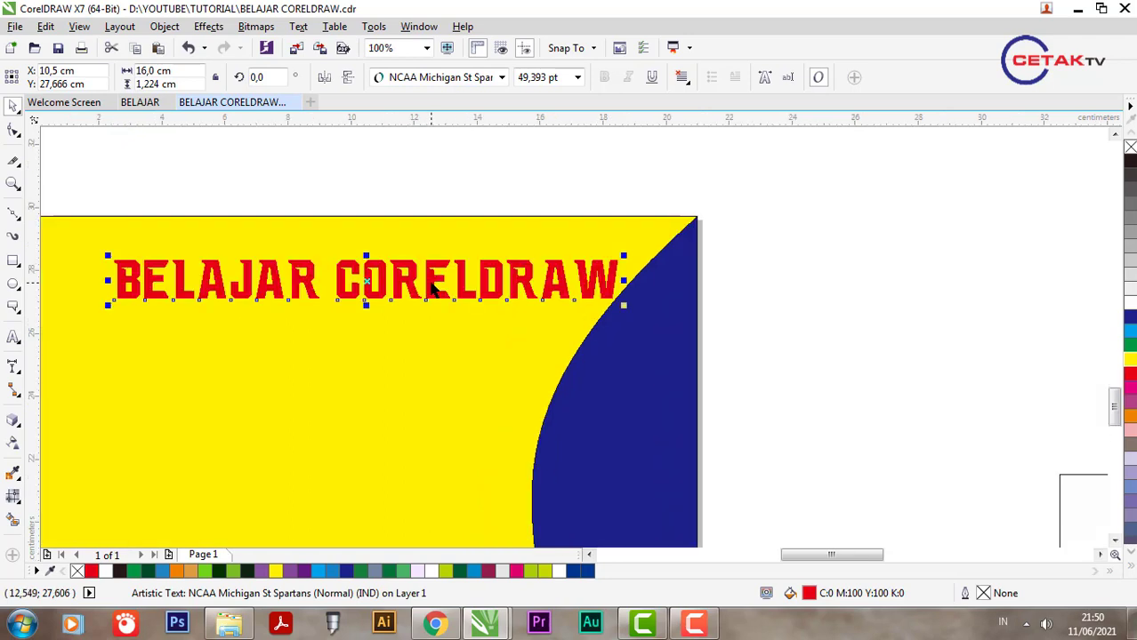
scroll(433, 289, "down", 2)
left_click_drag(435, 265, 436, 236)
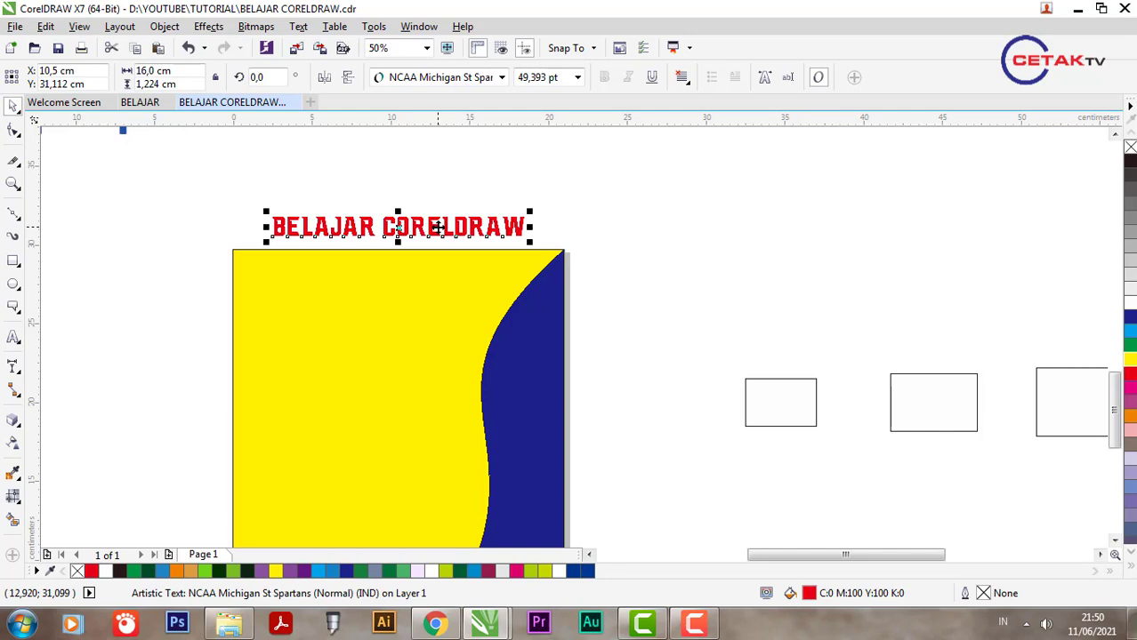
key("ctrl+z")
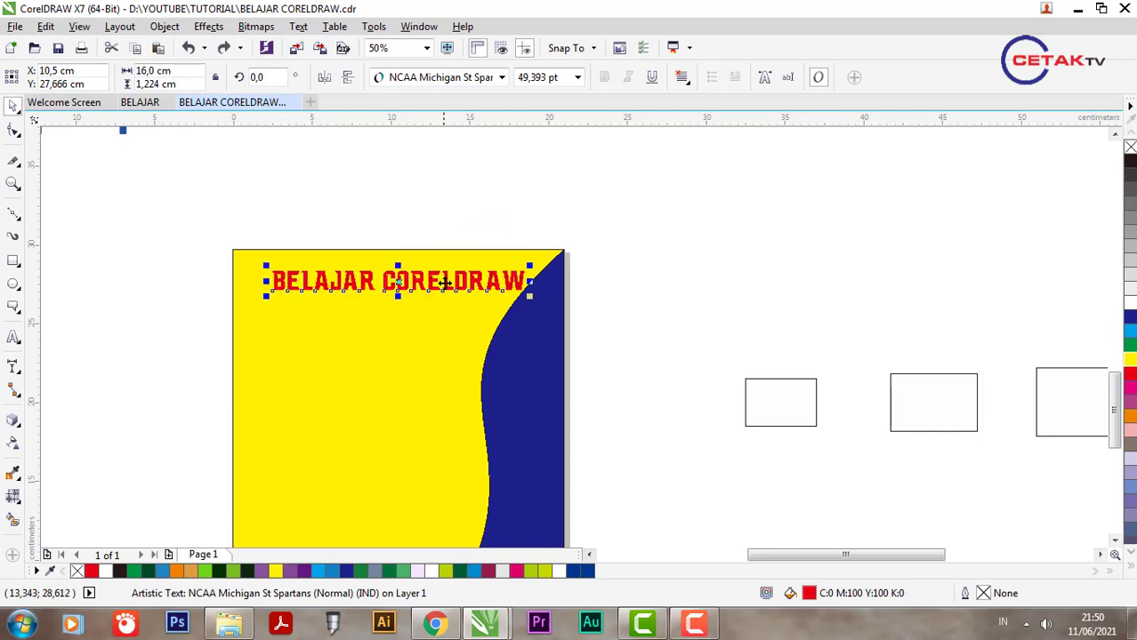
Give the heading a 4.0 pt outline with round corners and round line caps, set behind the fill and scaling with the object.
double_click(983, 593)
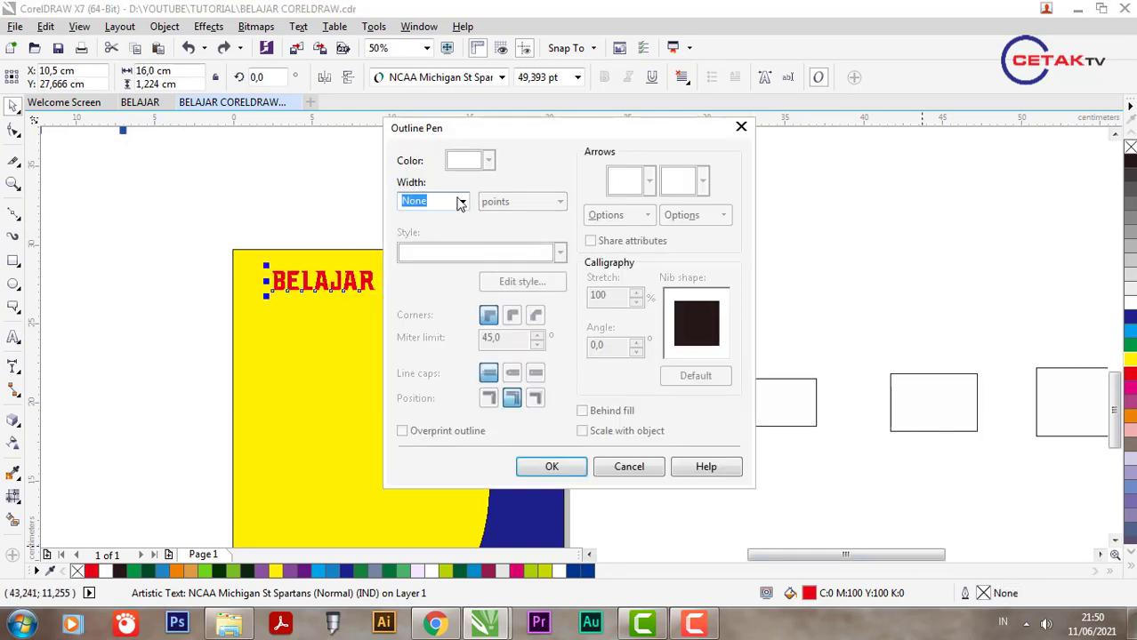
left_click(461, 202)
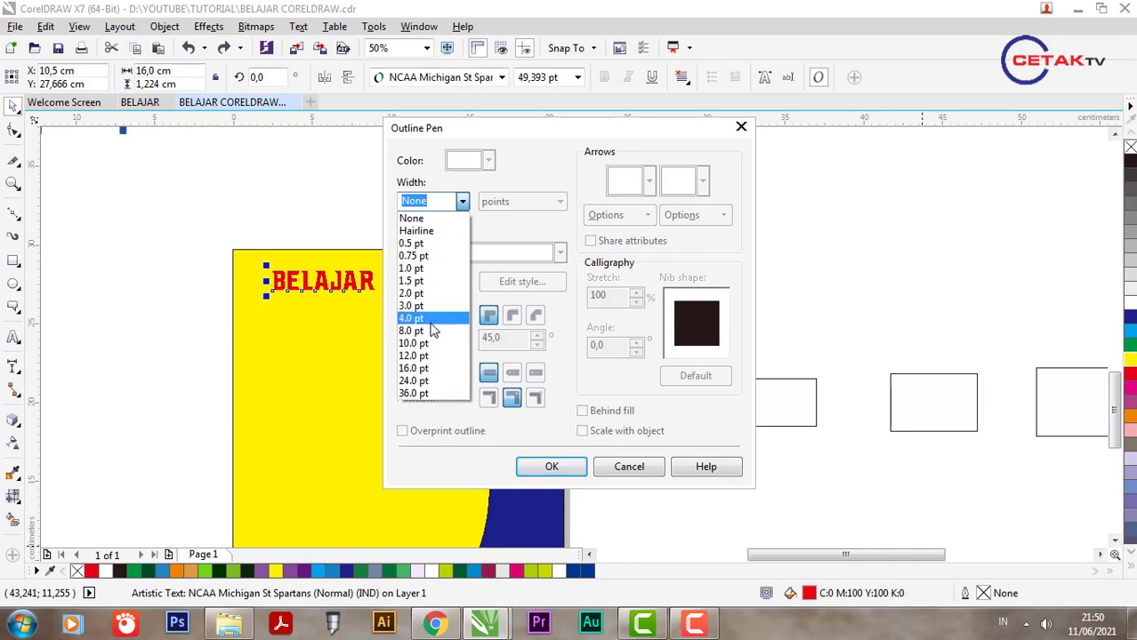
left_click(430, 322)
left_click(509, 203)
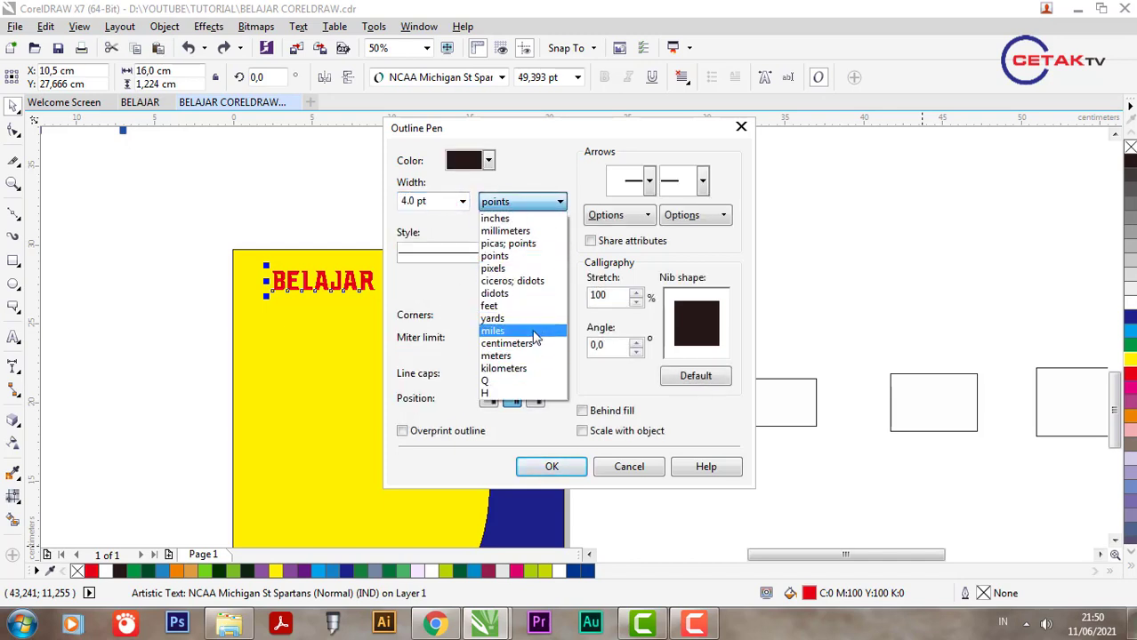
left_click(521, 257)
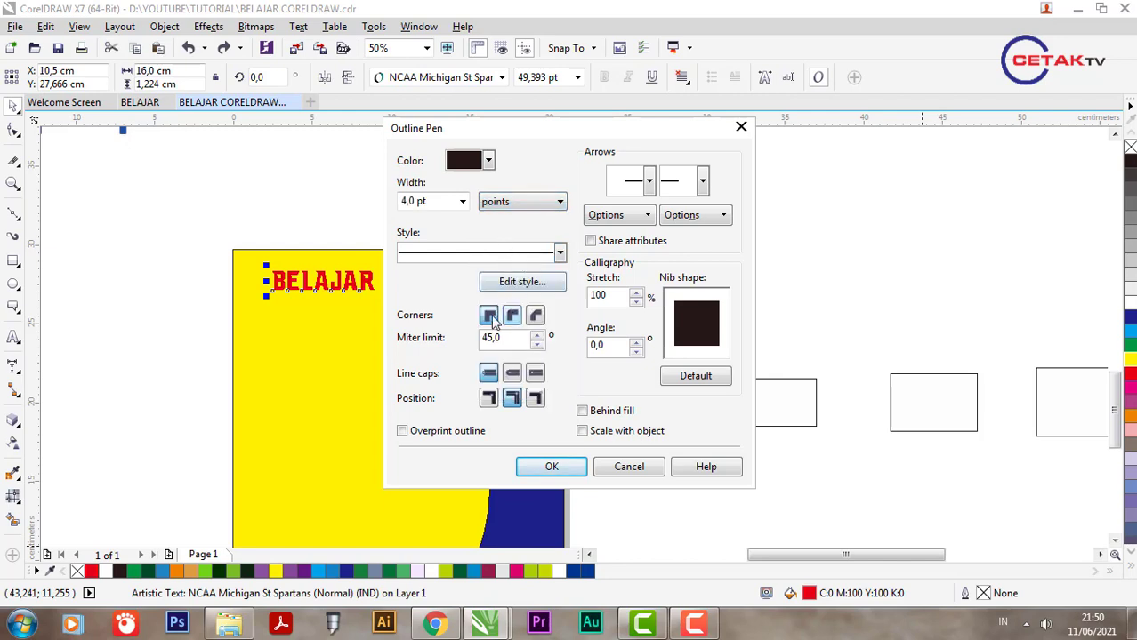
left_click(513, 319)
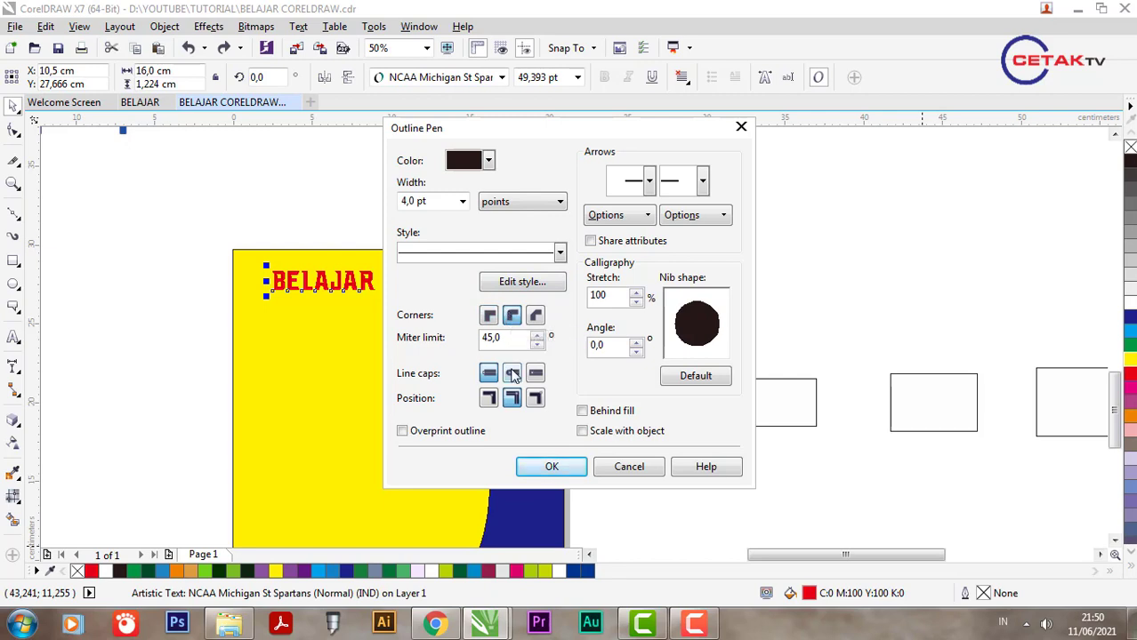
left_click(513, 374)
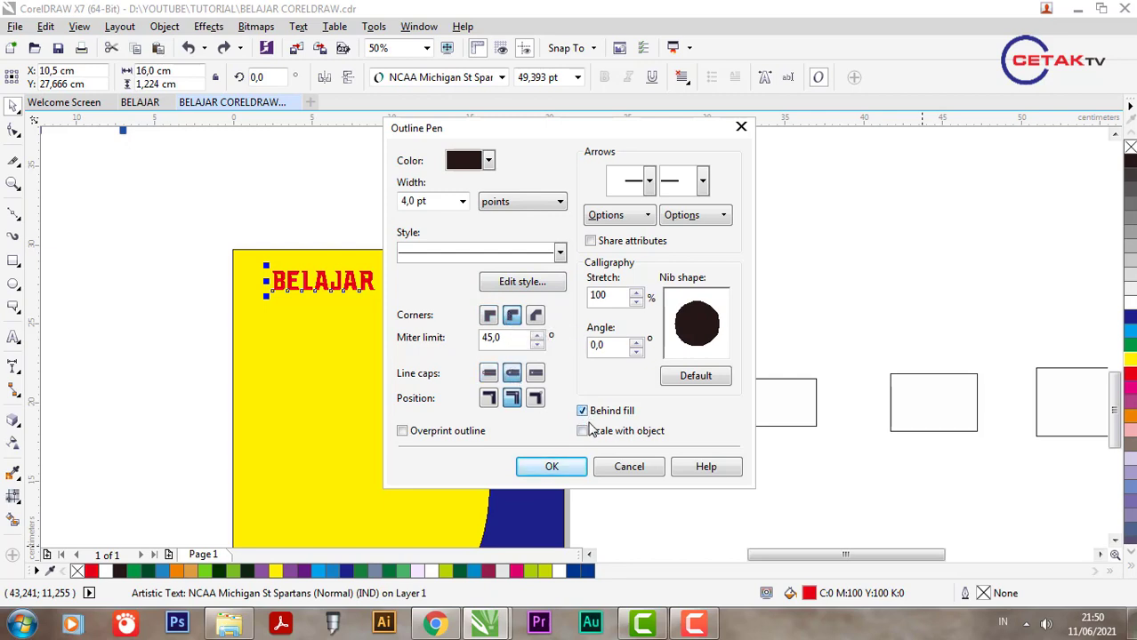
left_click(576, 464)
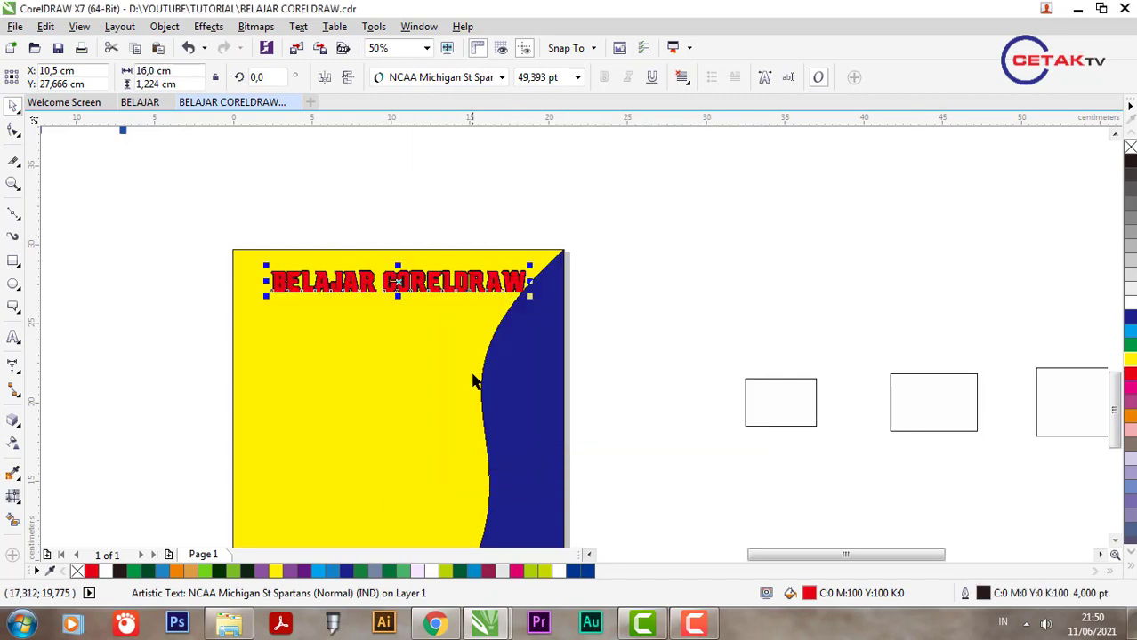
Change the heading's outline colour to white.
scroll(427, 285, "up", 2)
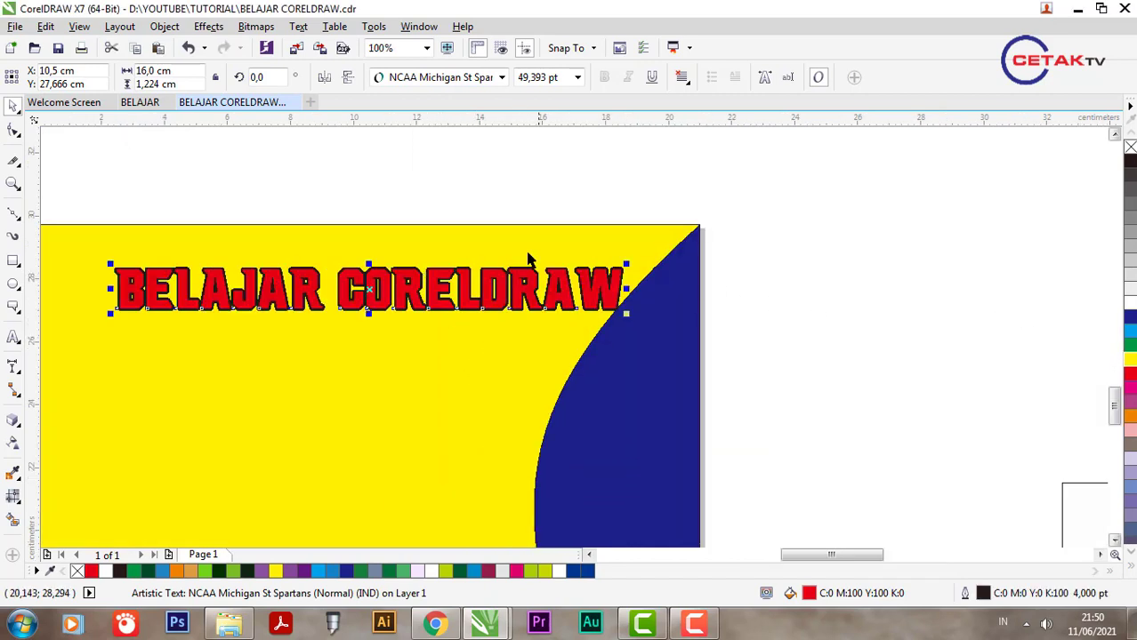
scroll(589, 287, "up", 2)
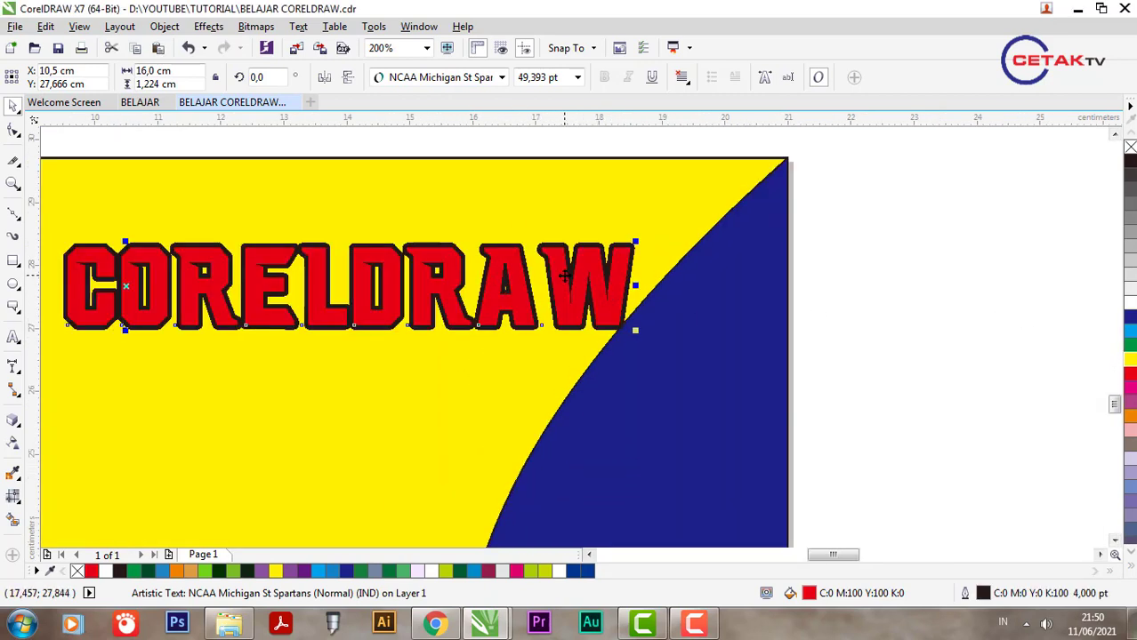
double_click(996, 594)
left_click(488, 160)
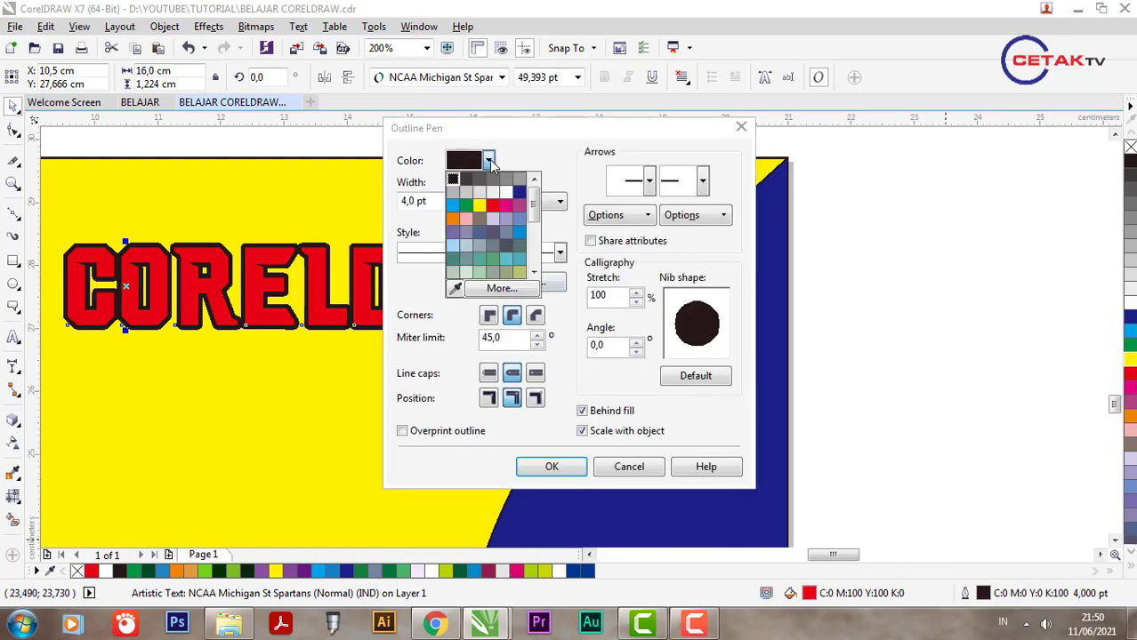
left_click(452, 177)
left_click(556, 468)
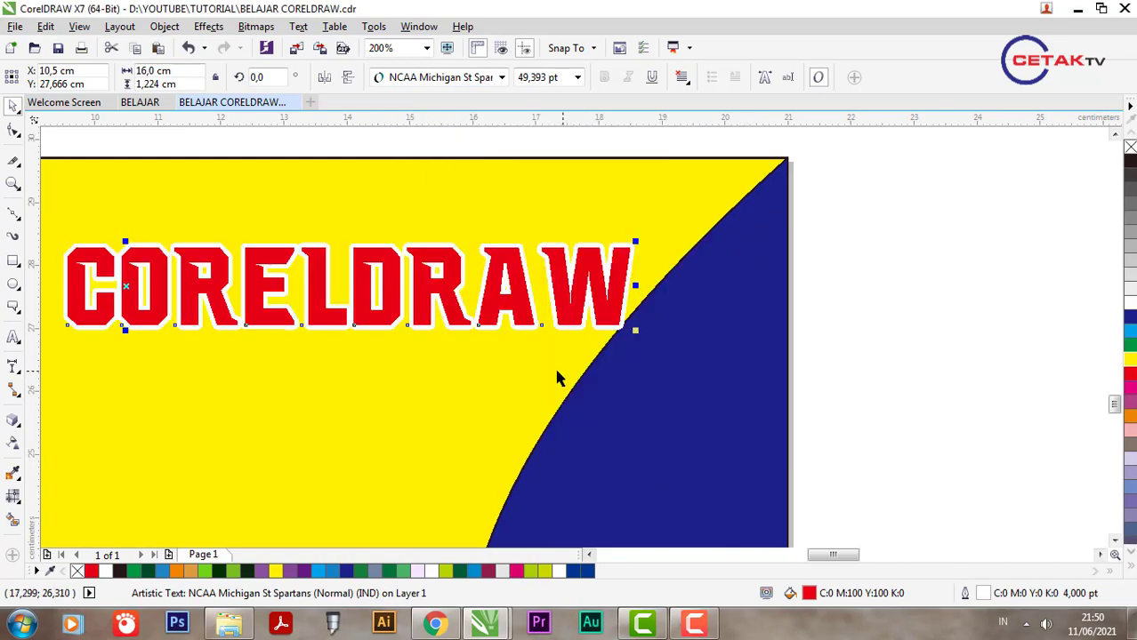
Examine the heading's white outline against the yellow and blue cover.
scroll(452, 267, "down", 2)
scroll(452, 267, "down", 2)
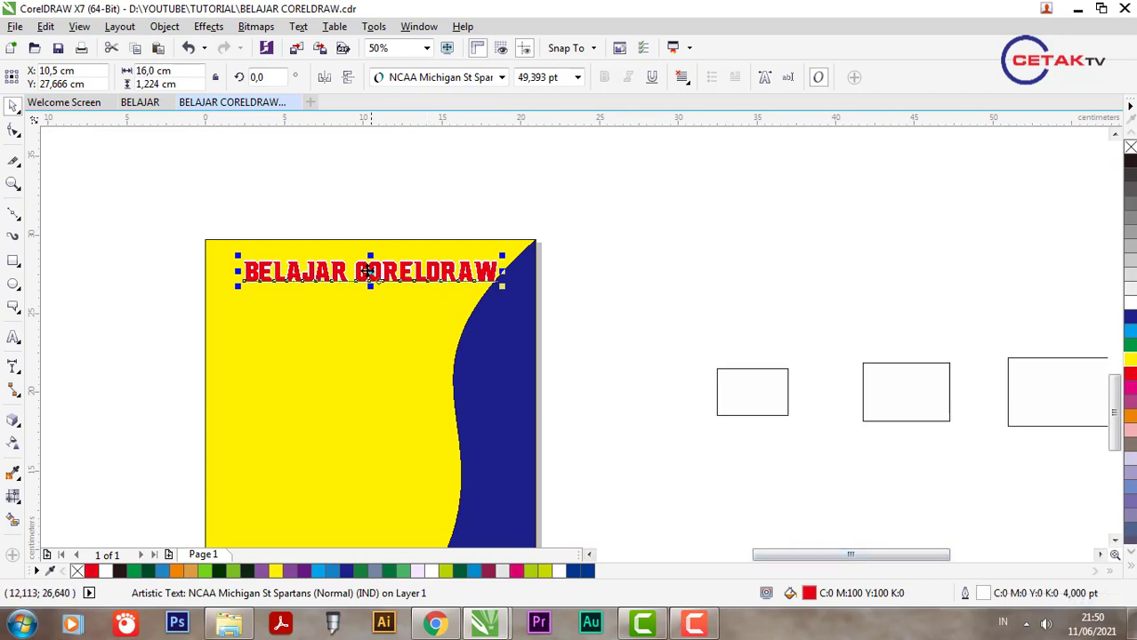
scroll(368, 271, "up", 4)
scroll(391, 272, "down", 2)
left_click(373, 281)
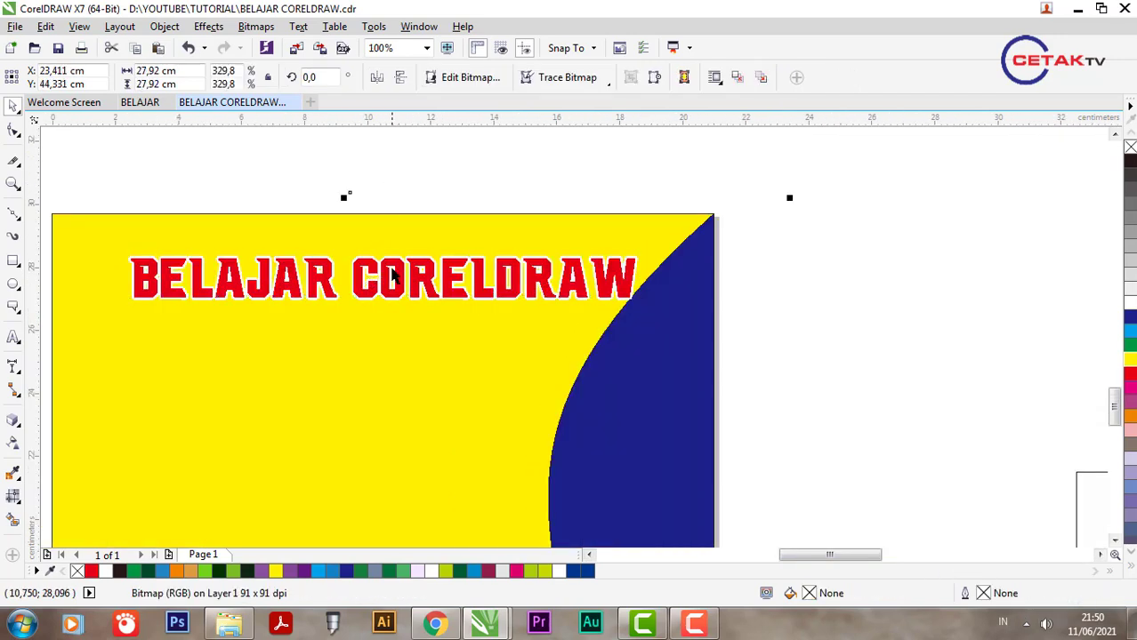
left_click(396, 279)
scroll(357, 395, "down", 4)
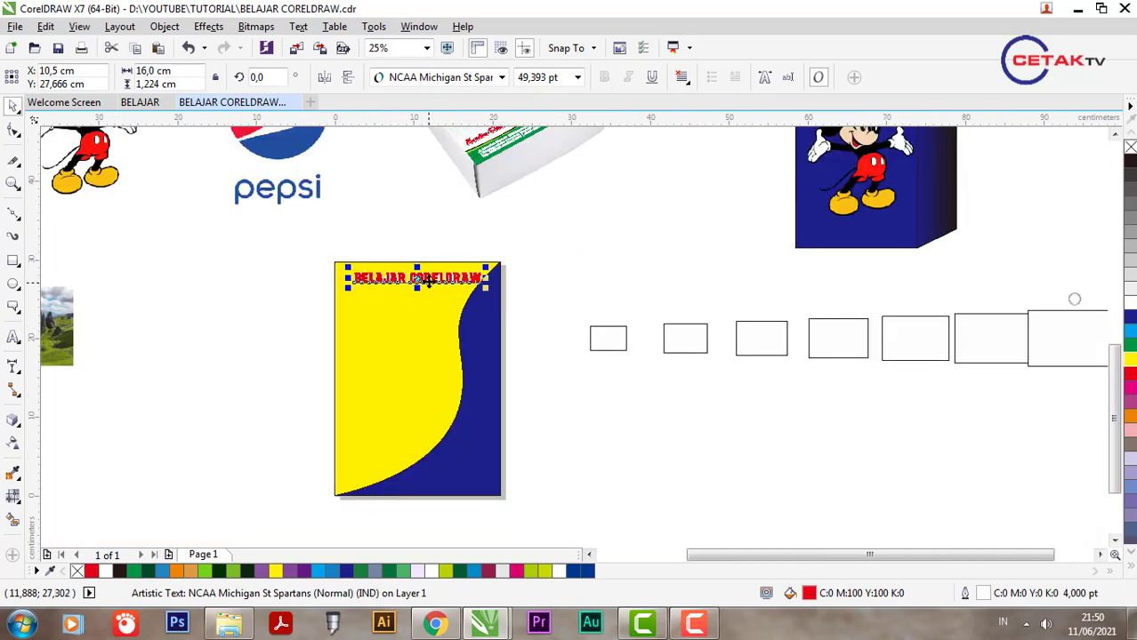
left_click(250, 539)
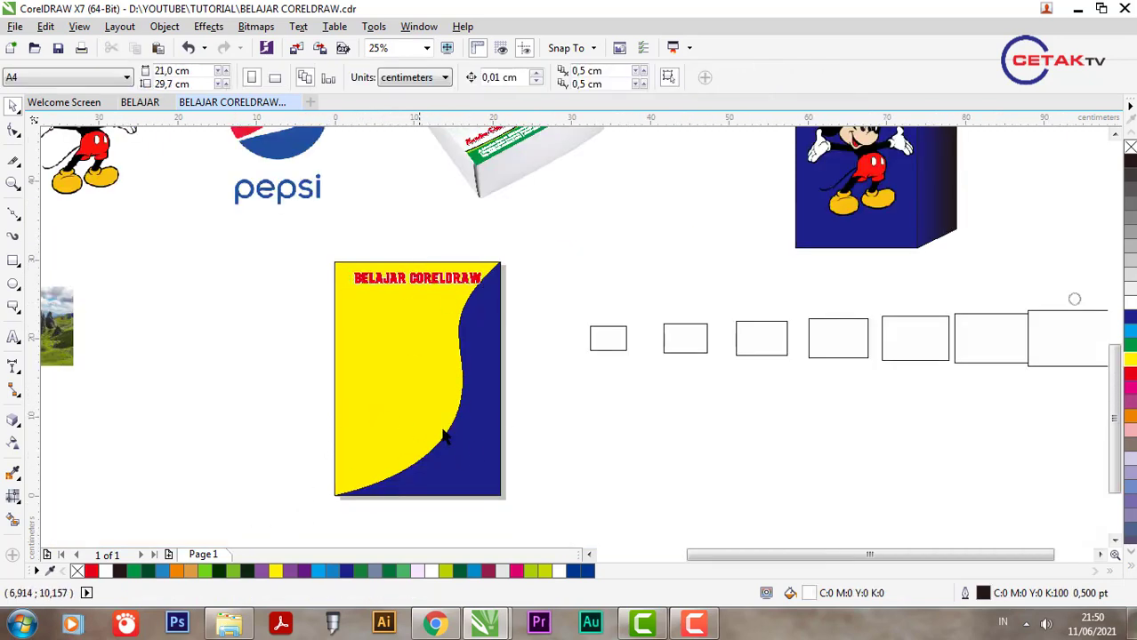
Add a second page after the cover and place the Pepsi logo on it.
left_click_drag(305, 249, 546, 534)
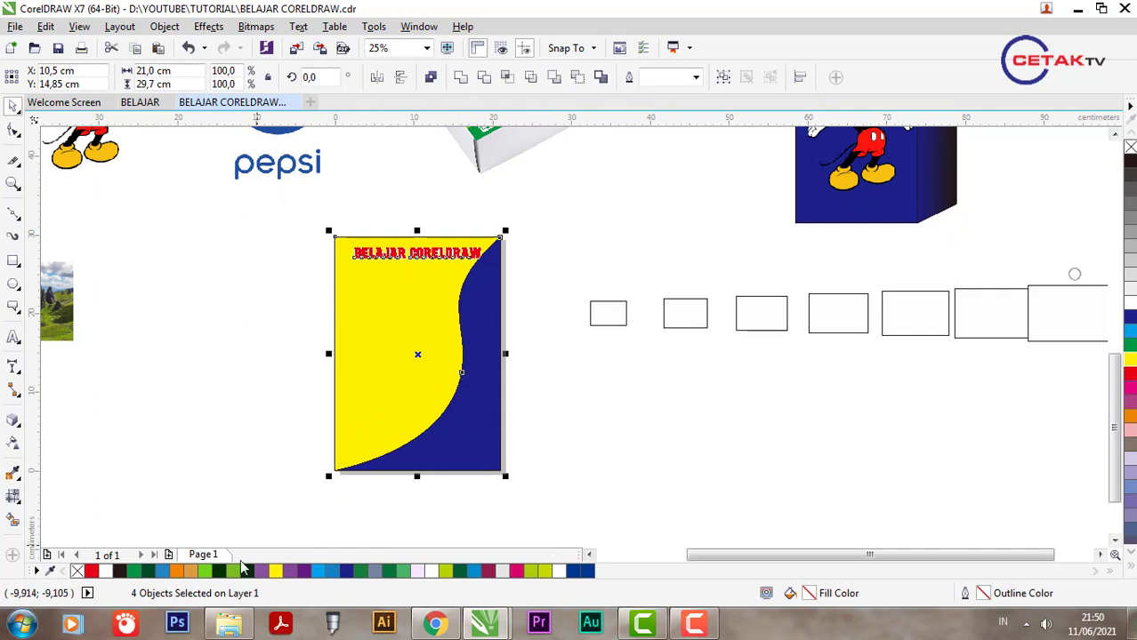
left_click(168, 555)
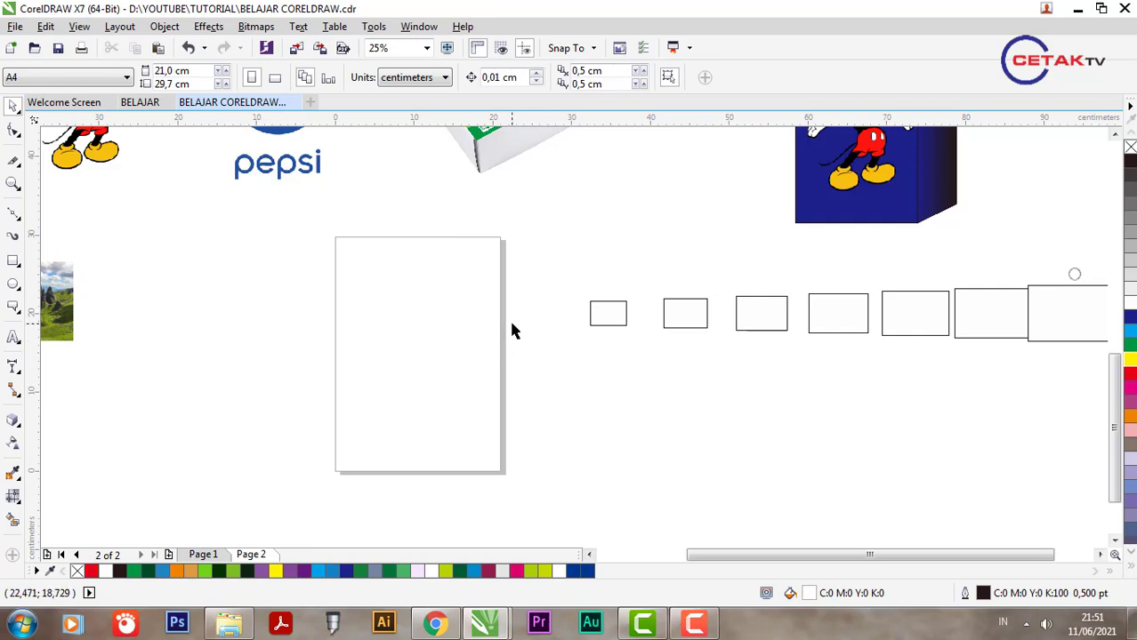
scroll(511, 331, "down", 2)
left_click_drag(399, 216, 463, 335)
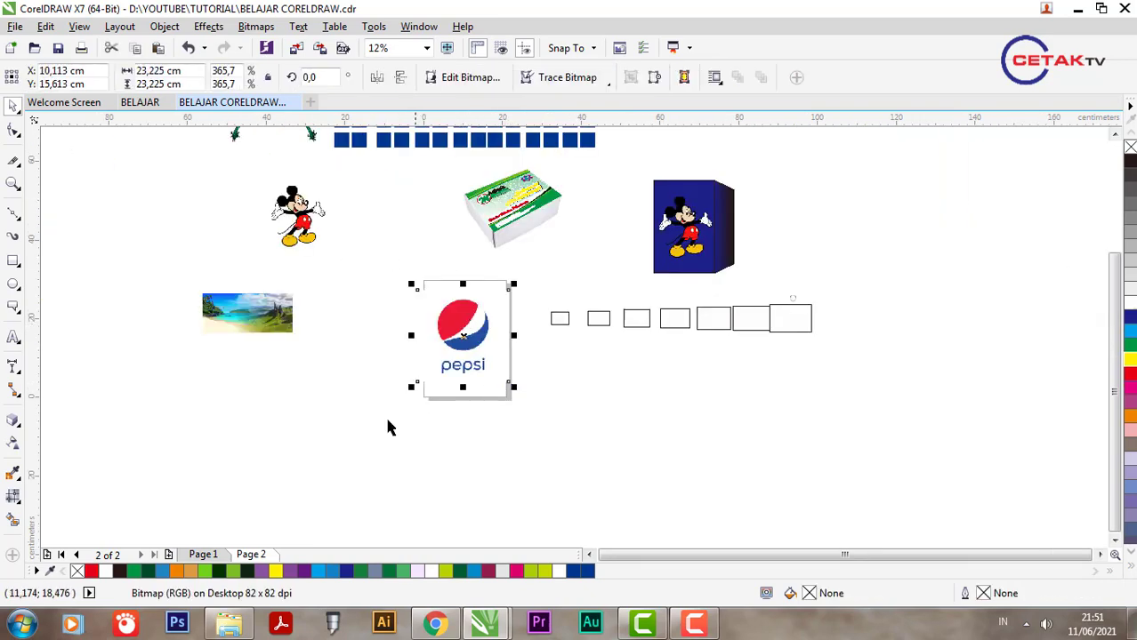
Add a third page, place the Mickey Mouse picture on it, and view all three pages in turn.
left_click(168, 555)
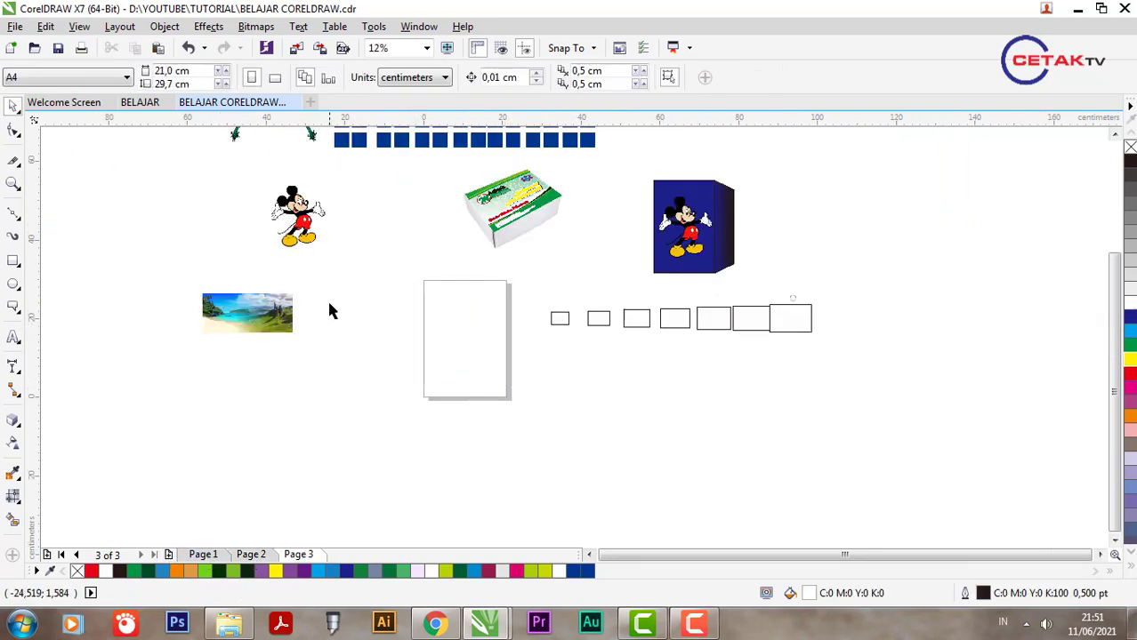
left_click_drag(298, 216, 465, 338)
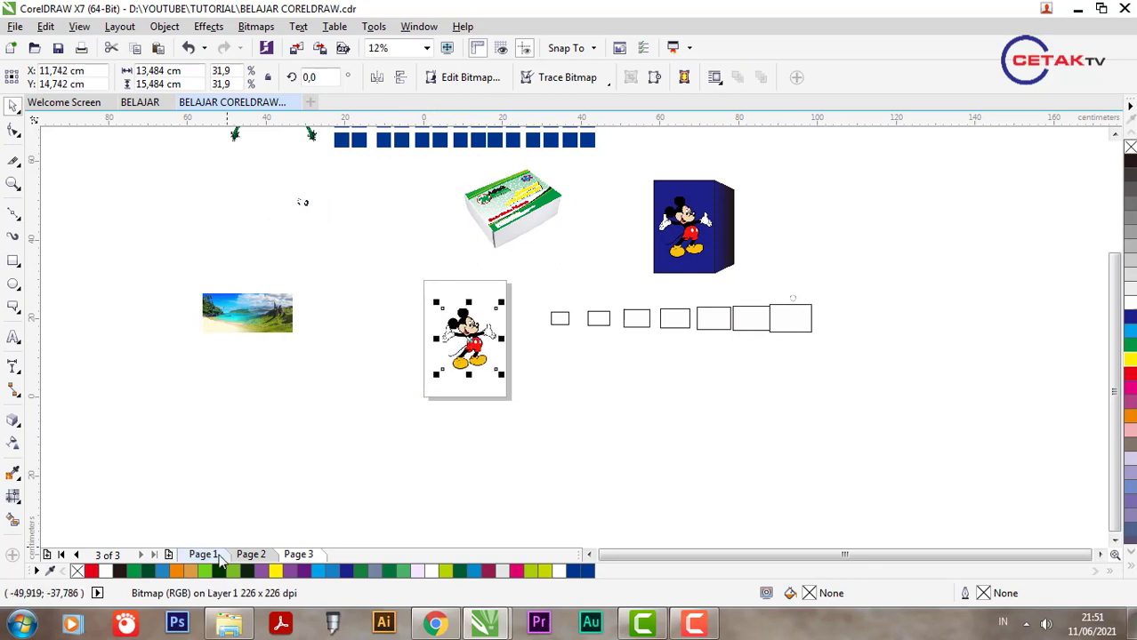
left_click(220, 555)
left_click(250, 554)
left_click(301, 555)
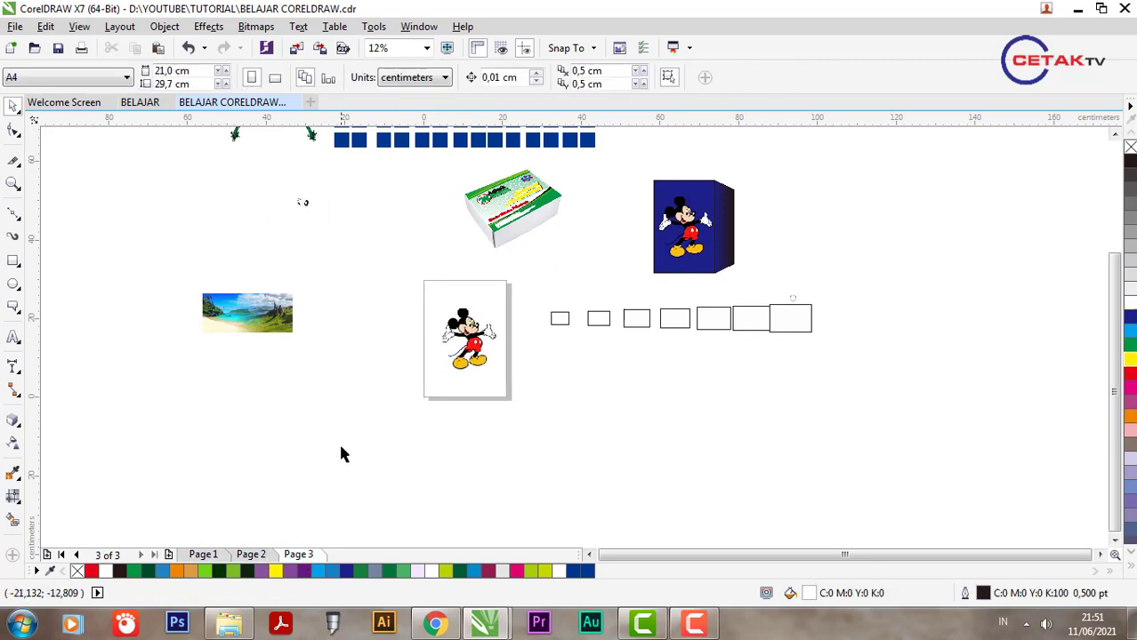
Undo the picture placements and the two added pages.
key("ctrl+z")
key("ctrl+z")
key("ctrl+z")
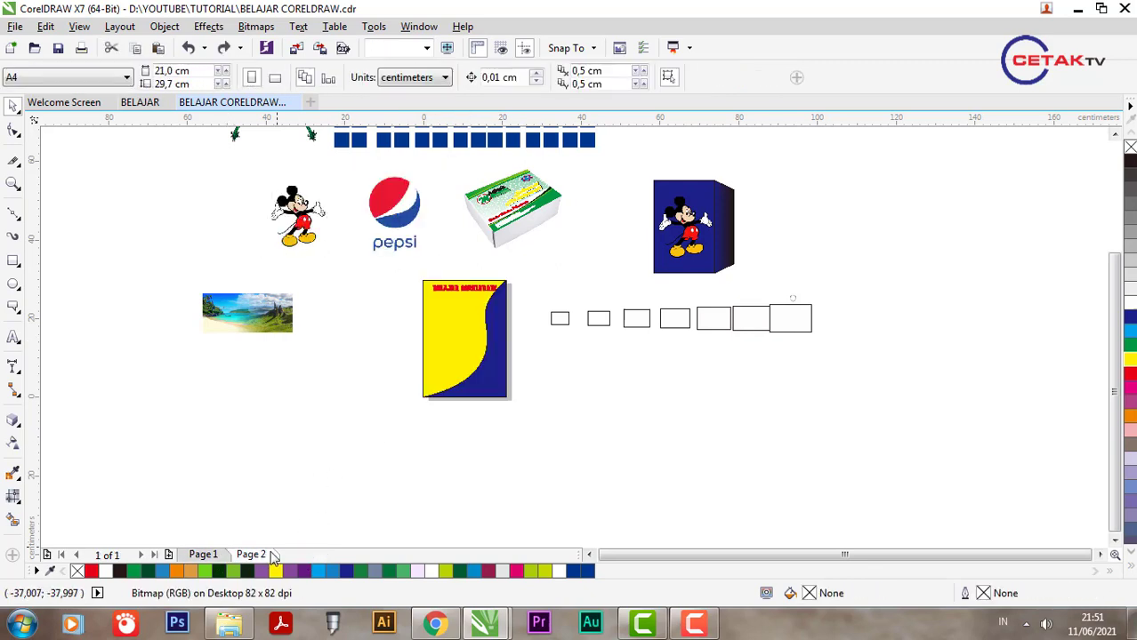
scroll(317, 327, "down", 1)
scroll(331, 316, "up", 1)
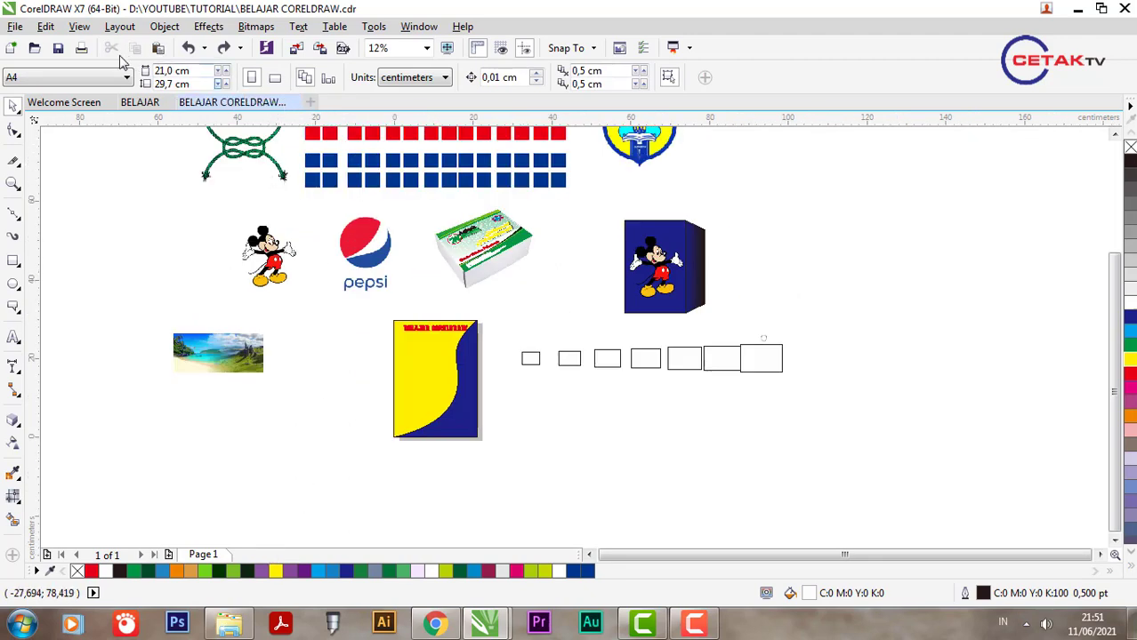
Create a new one-page A4 portrait document in CMYK at 300 dpi.
left_click(15, 26)
left_click(333, 103)
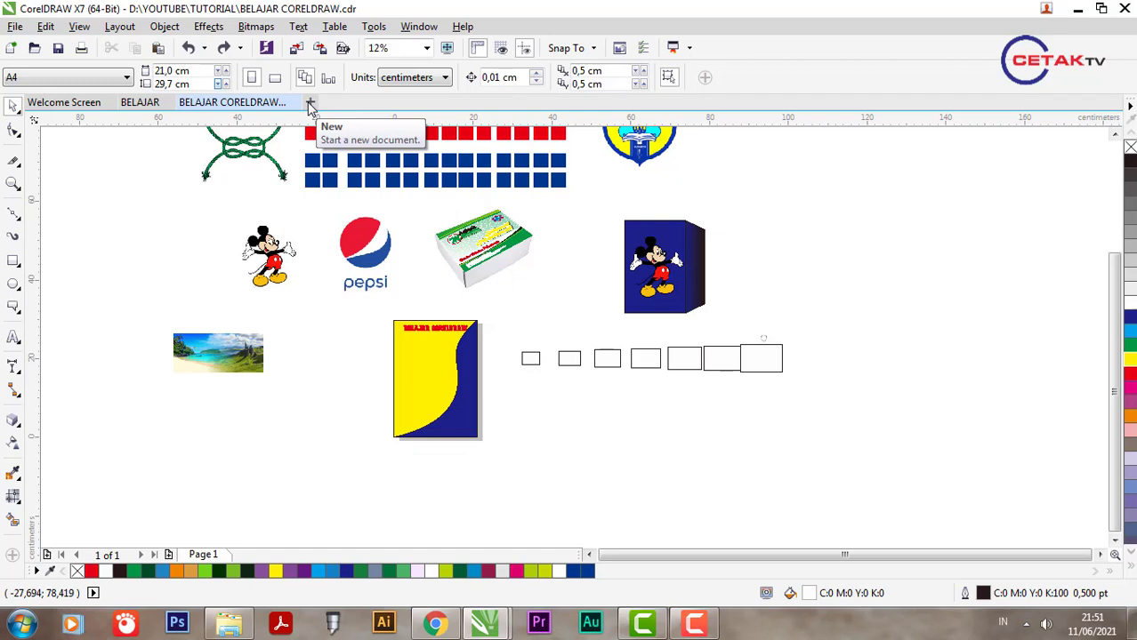
left_click(311, 104)
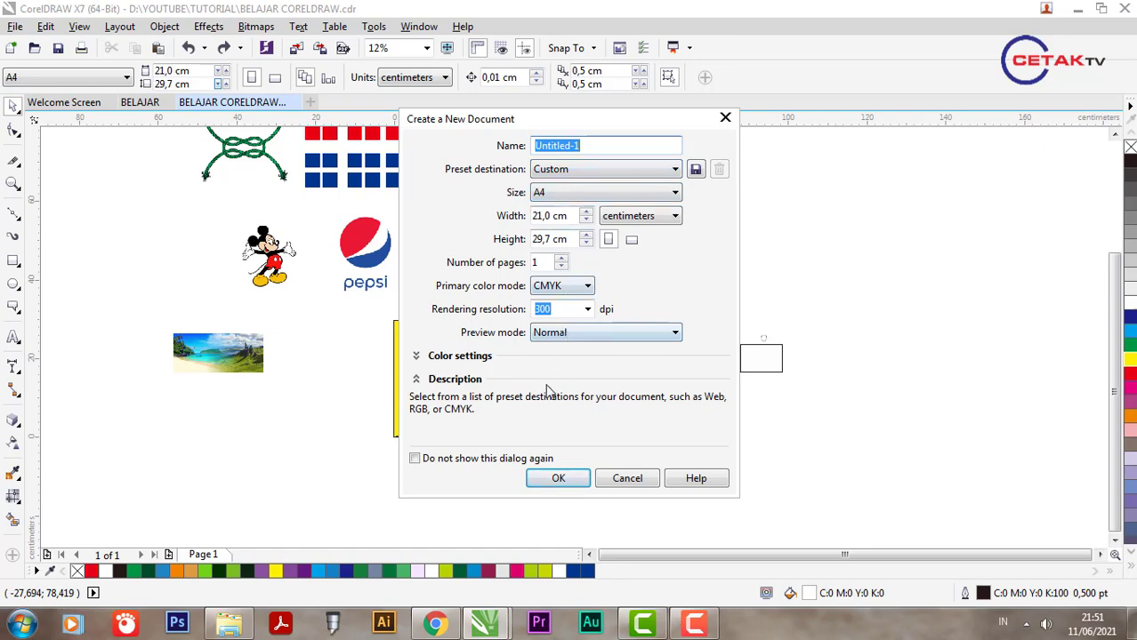
left_click(569, 479)
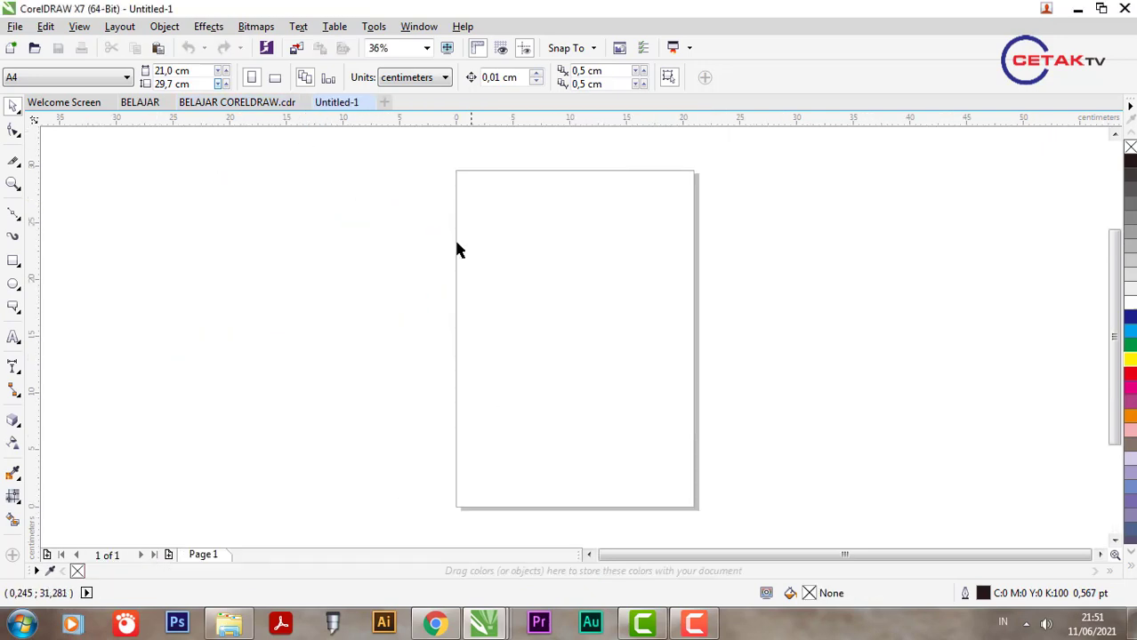
Return to the BELAJAR CORELDRAW.cdr document and view its artwork.
left_click(242, 103)
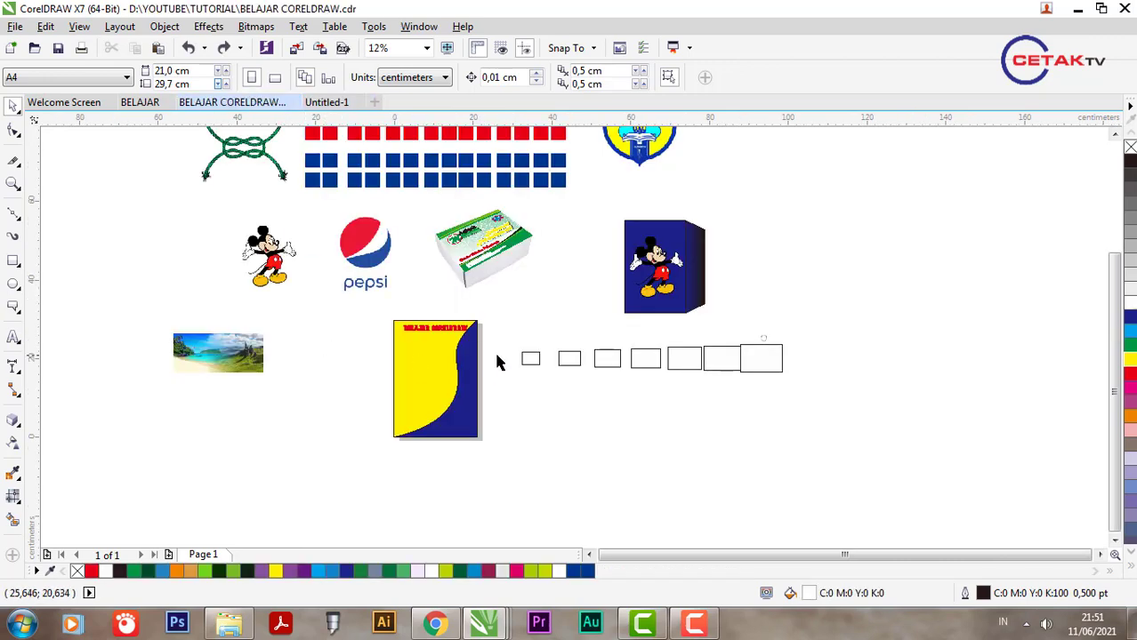
scroll(496, 354, "down", 1)
scroll(400, 303, "up", 3)
scroll(400, 303, "down", 1)
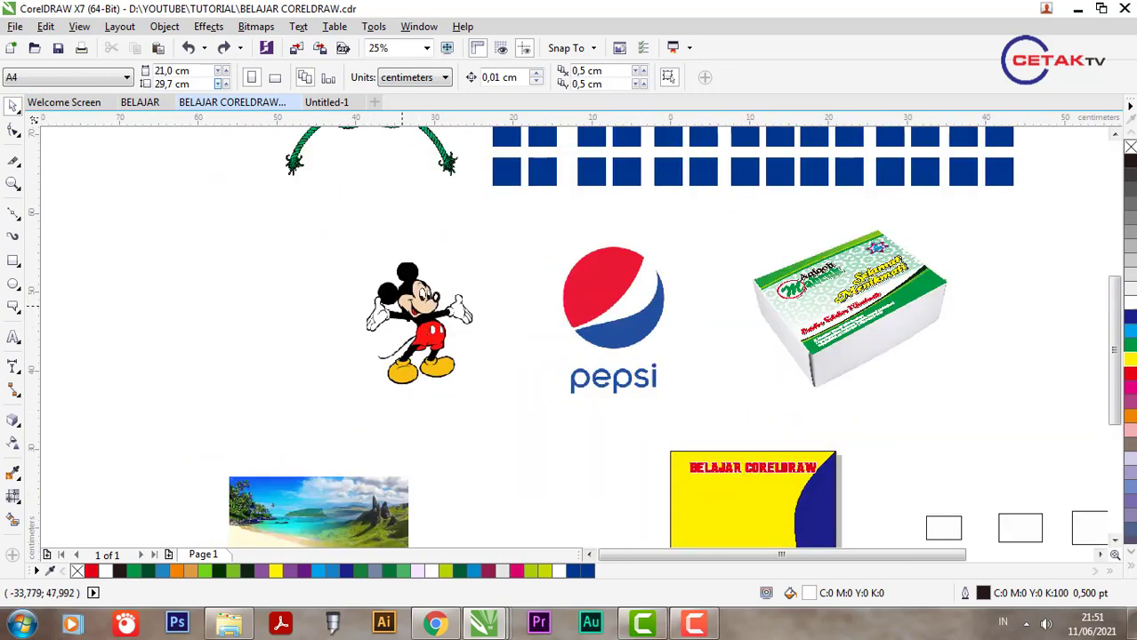
Select the Mickey Mouse bitmap, inspect its image size and resolution in the Resample settings, and cancel without changing them.
scroll(401, 303, "up", 1)
left_click(415, 311)
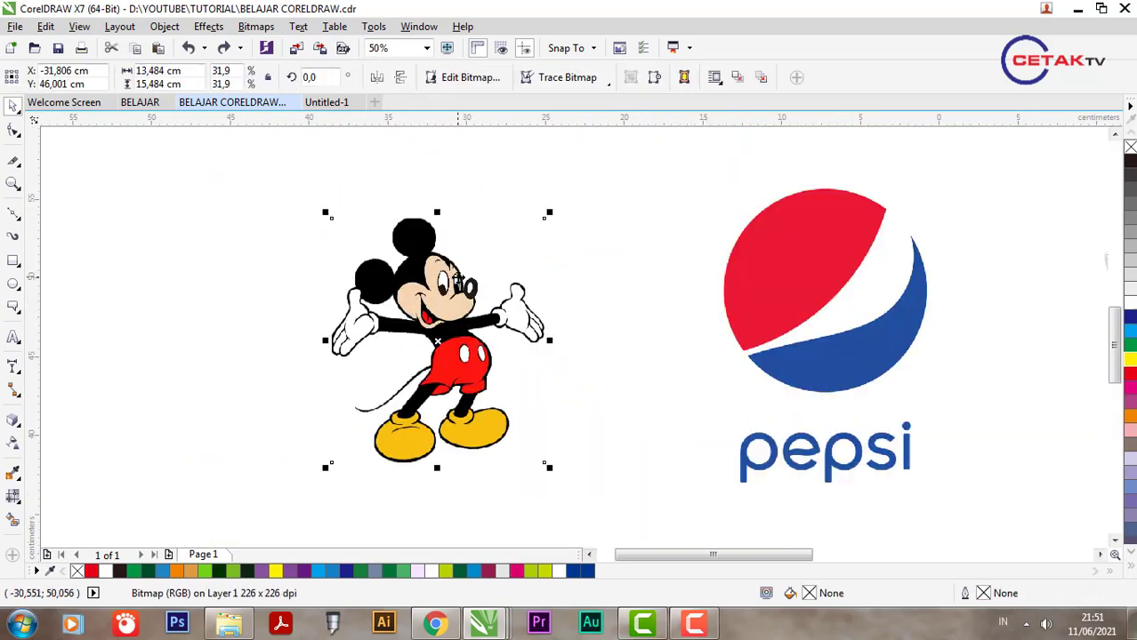
scroll(456, 277, "up", 1)
scroll(455, 278, "down", 1)
scroll(449, 296, "up", 1)
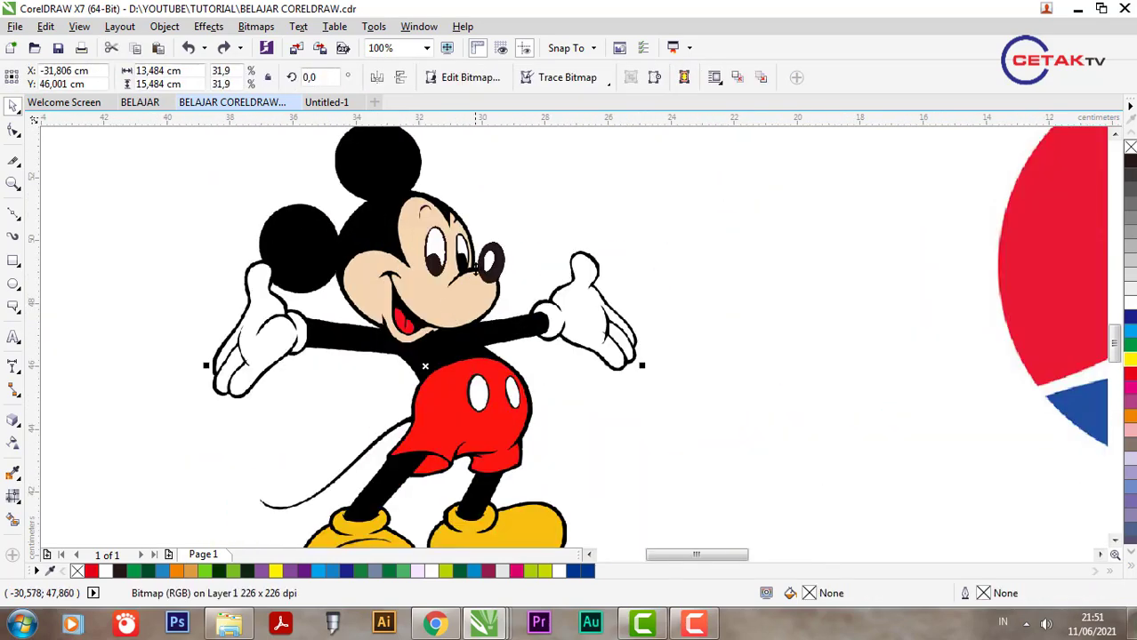
left_click(654, 77)
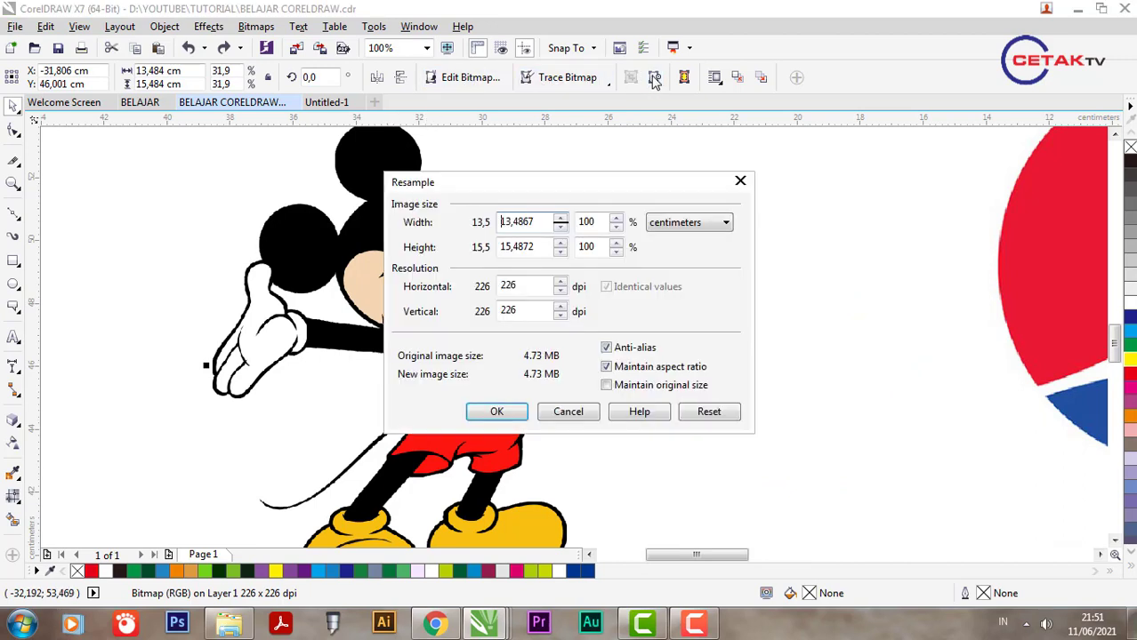
left_click_drag(580, 187, 681, 192)
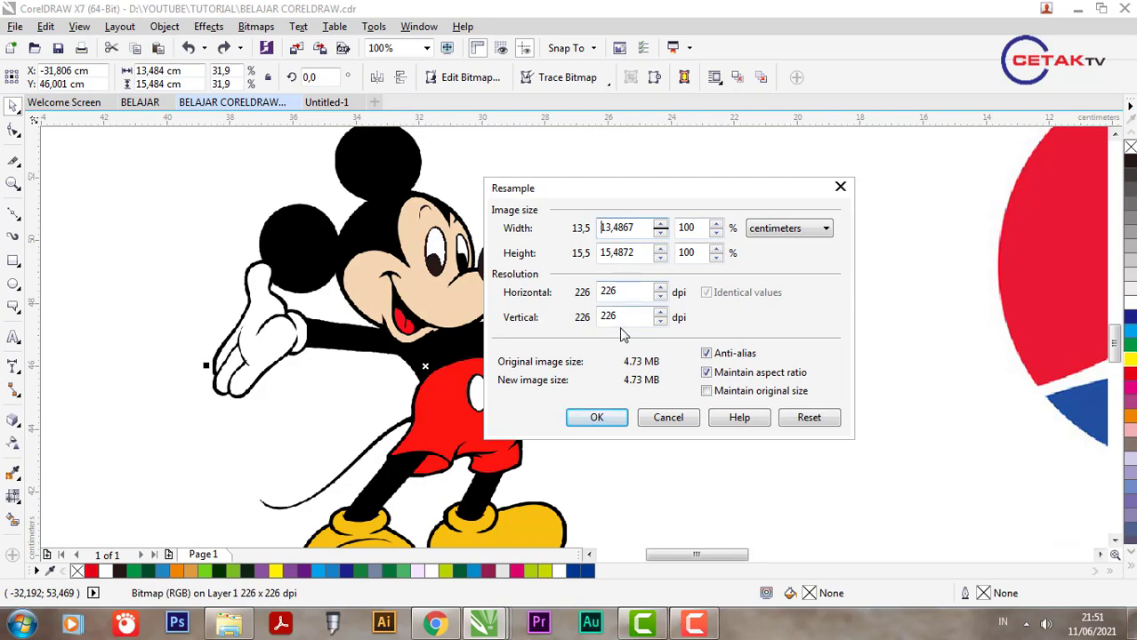
left_click(665, 418)
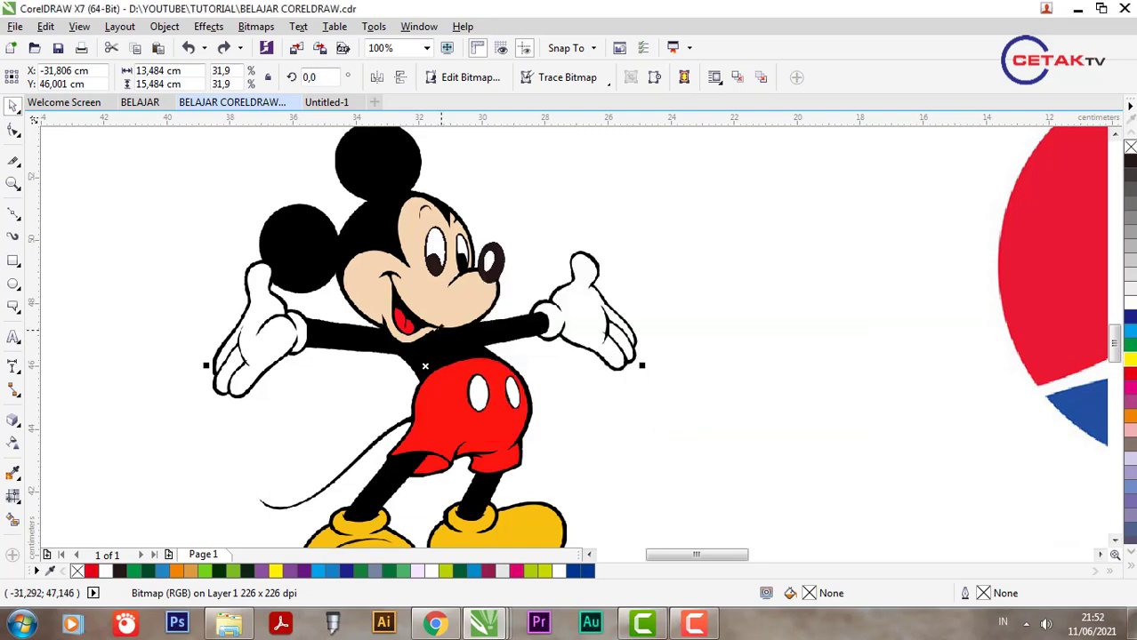
scroll(510, 336, "down", 2)
scroll(510, 336, "up", 2)
scroll(483, 336, "down", 2)
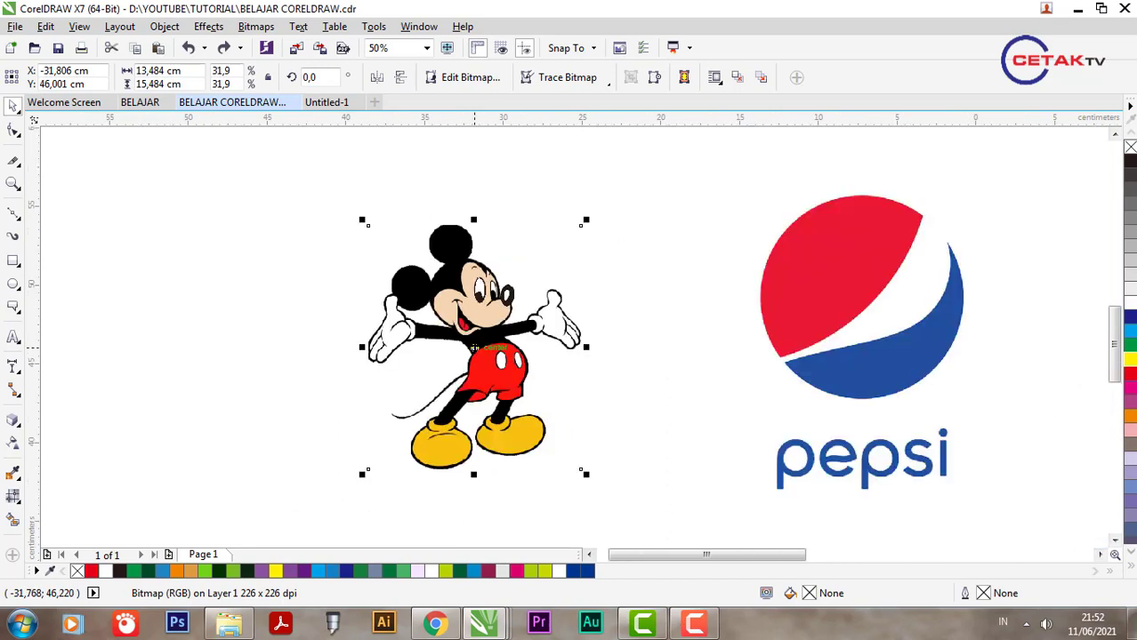
scroll(483, 336, "up", 1)
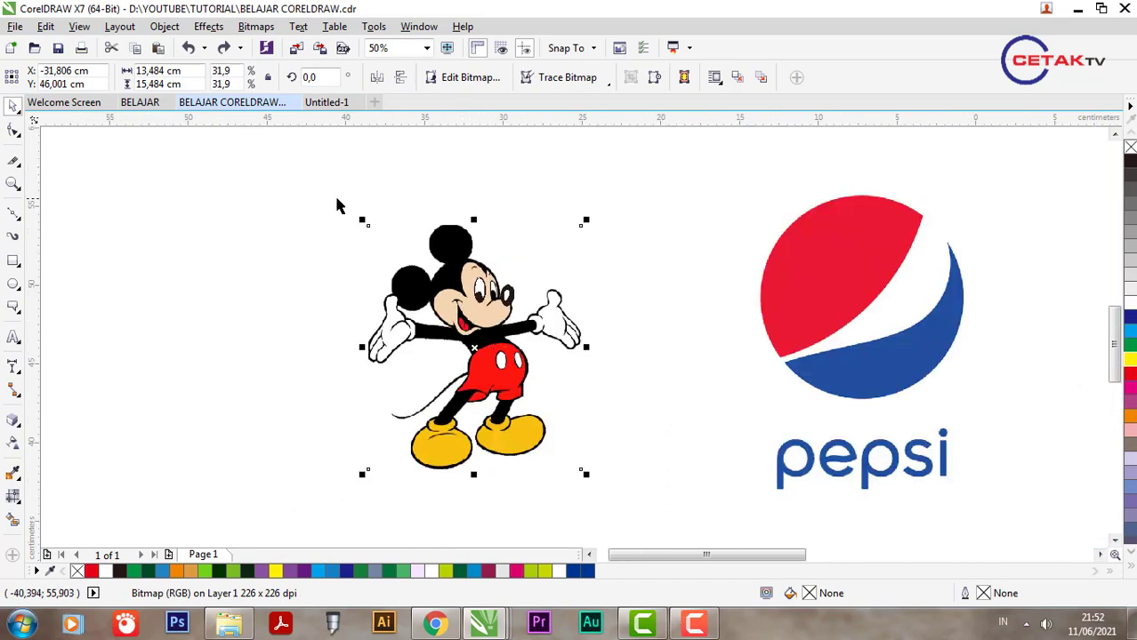
left_click(255, 26)
mouse_move(388, 324)
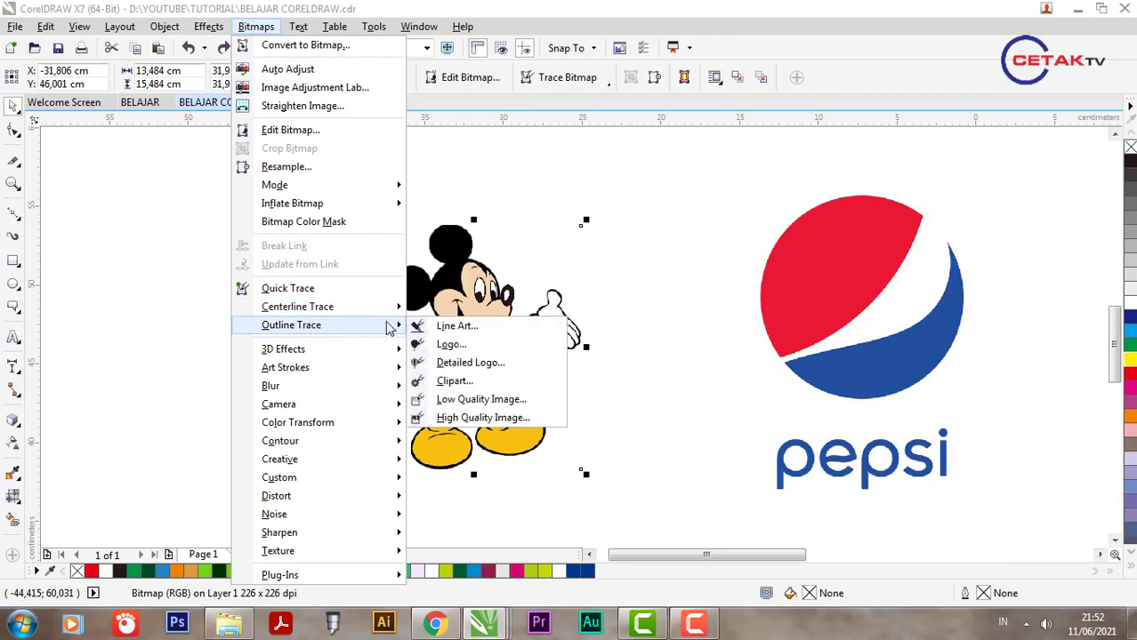
left_click(445, 328)
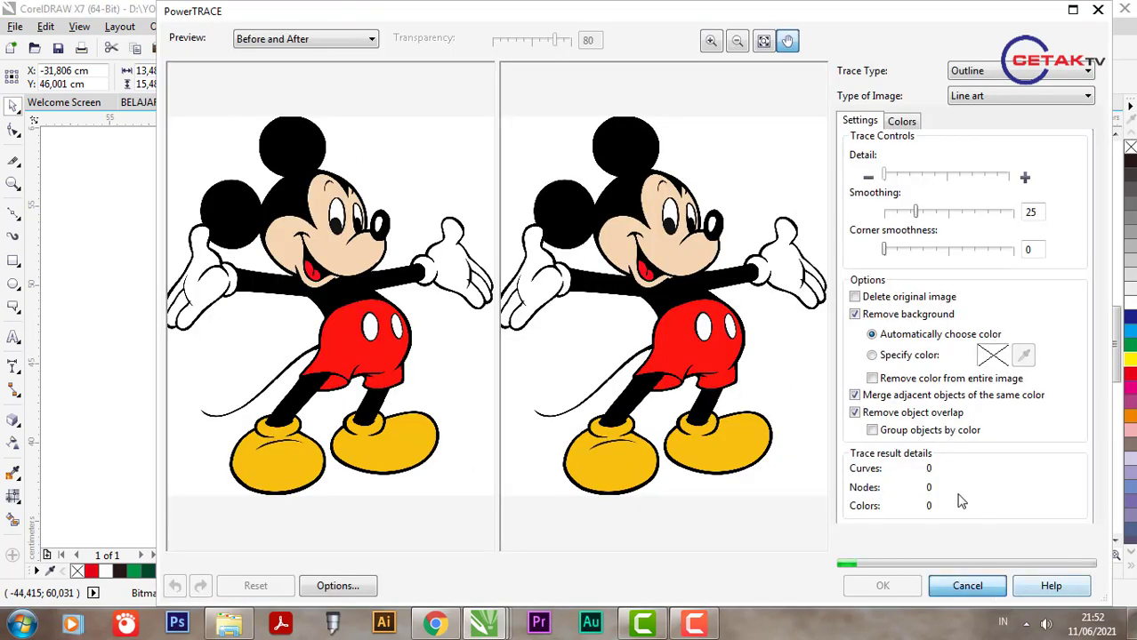
left_click(976, 583)
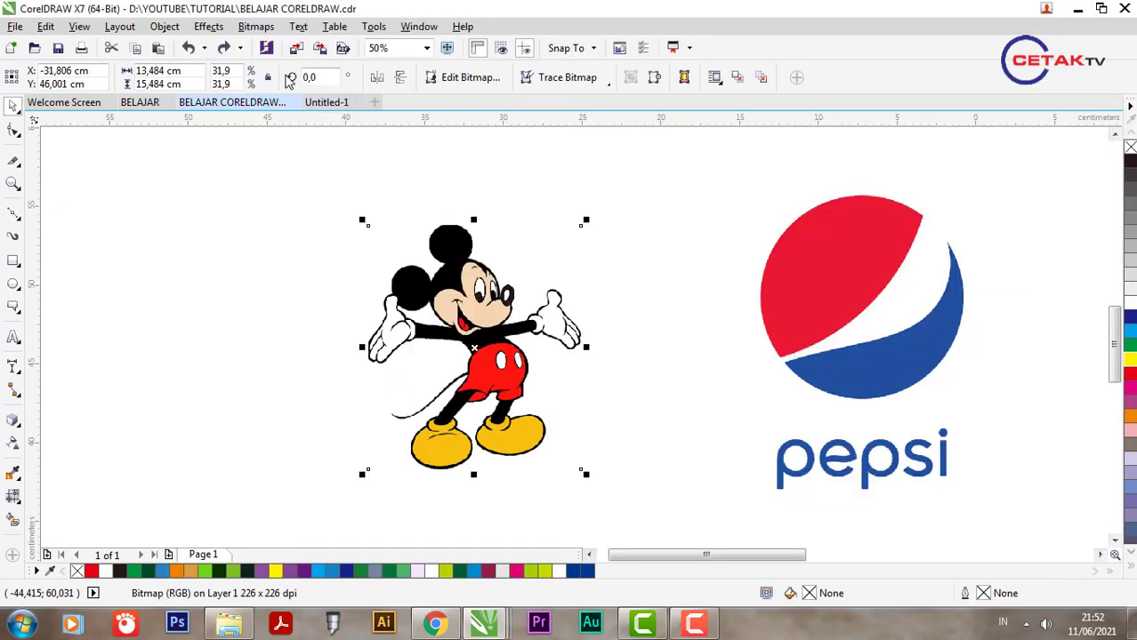
Trace the Mickey Mouse bitmap with Outline Trace as Line Art and move the traced group to the left of the original.
left_click(255, 27)
mouse_move(302, 326)
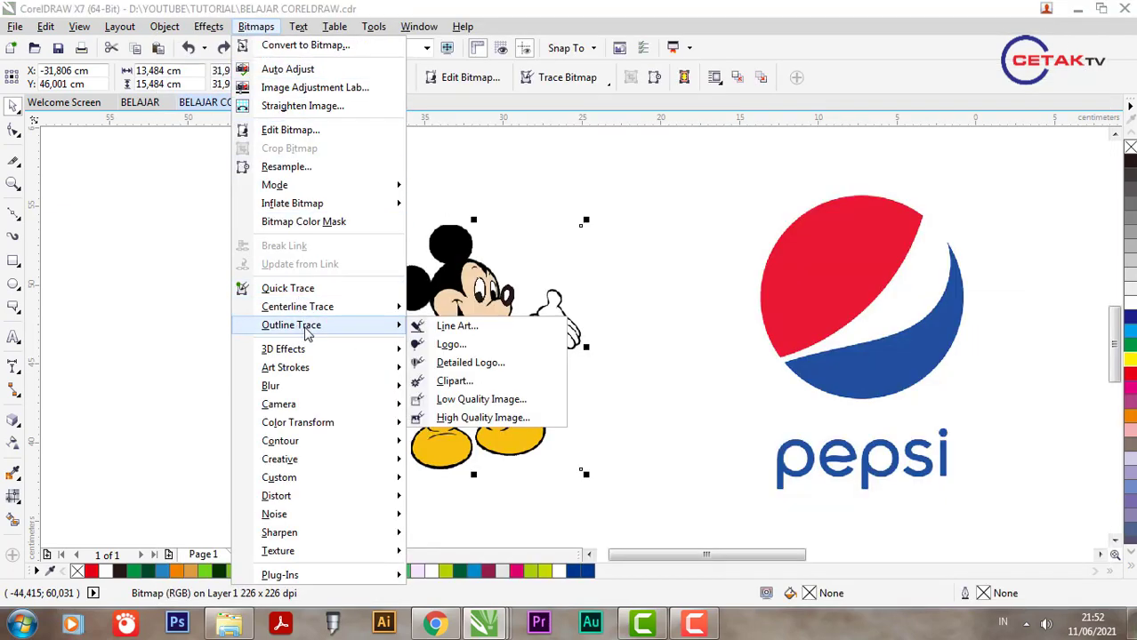
left_click(457, 326)
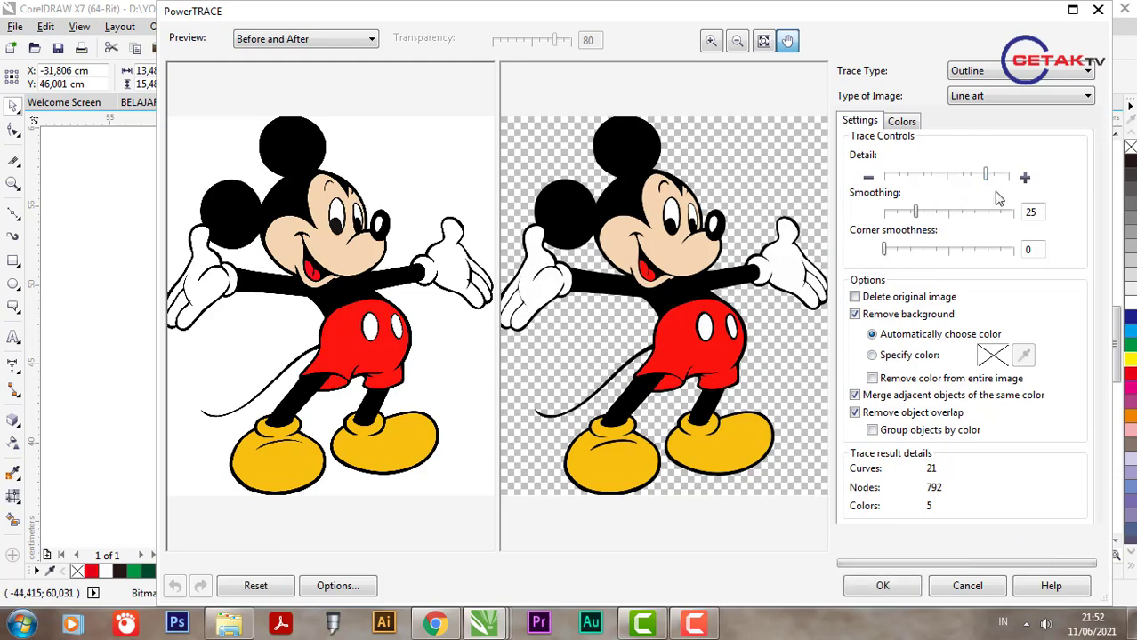
left_click(906, 592)
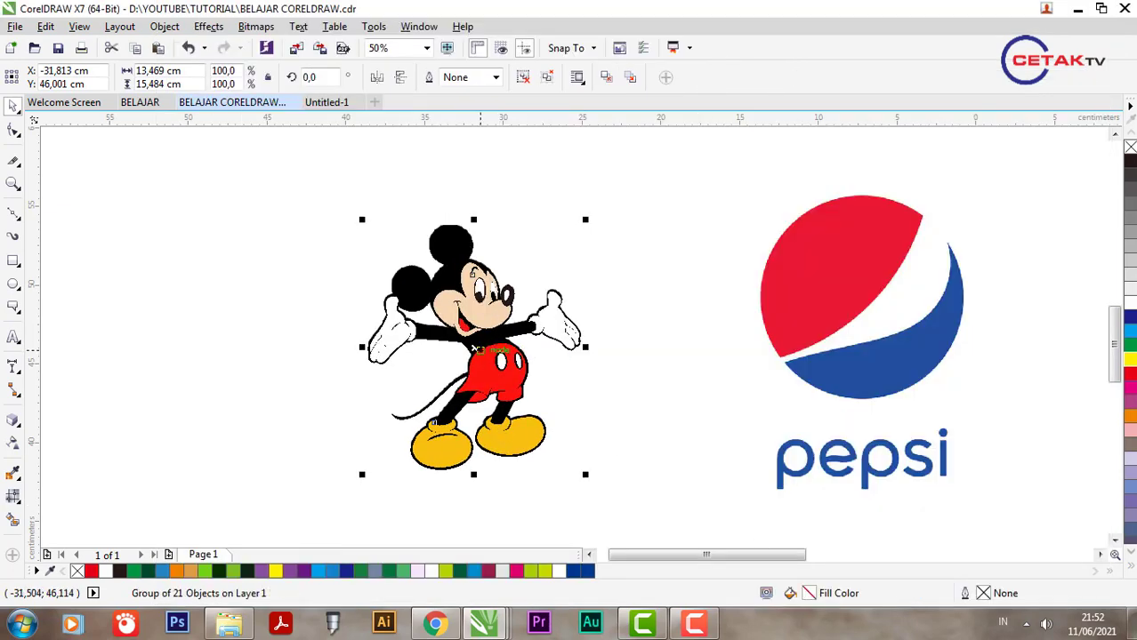
key("Escape")
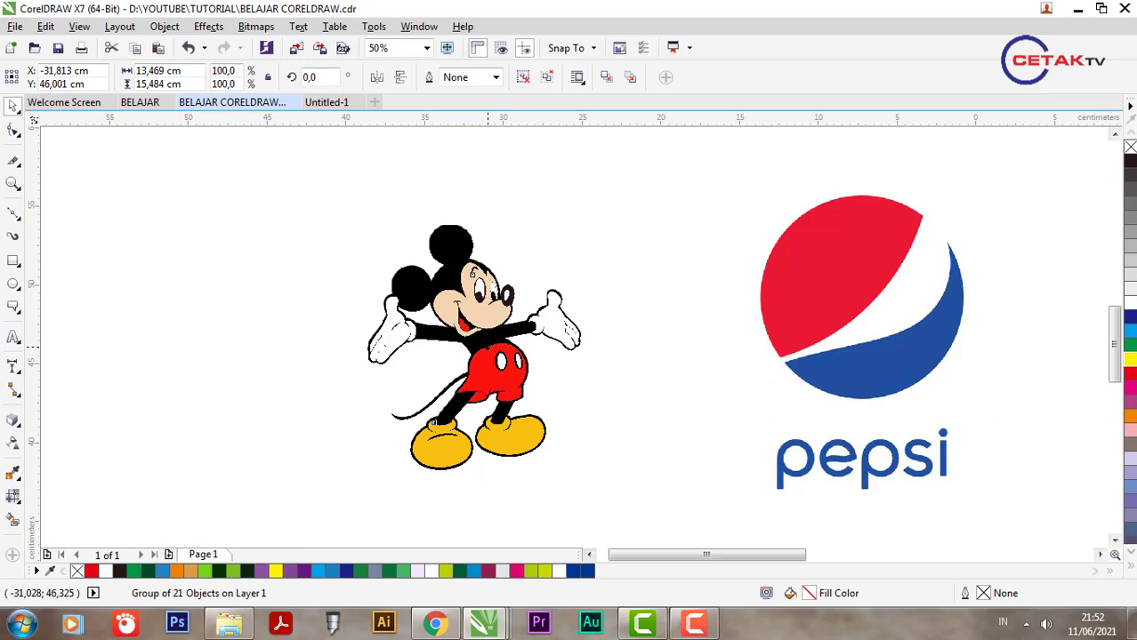
left_click_drag(487, 347, 268, 310)
key("ctrl+z")
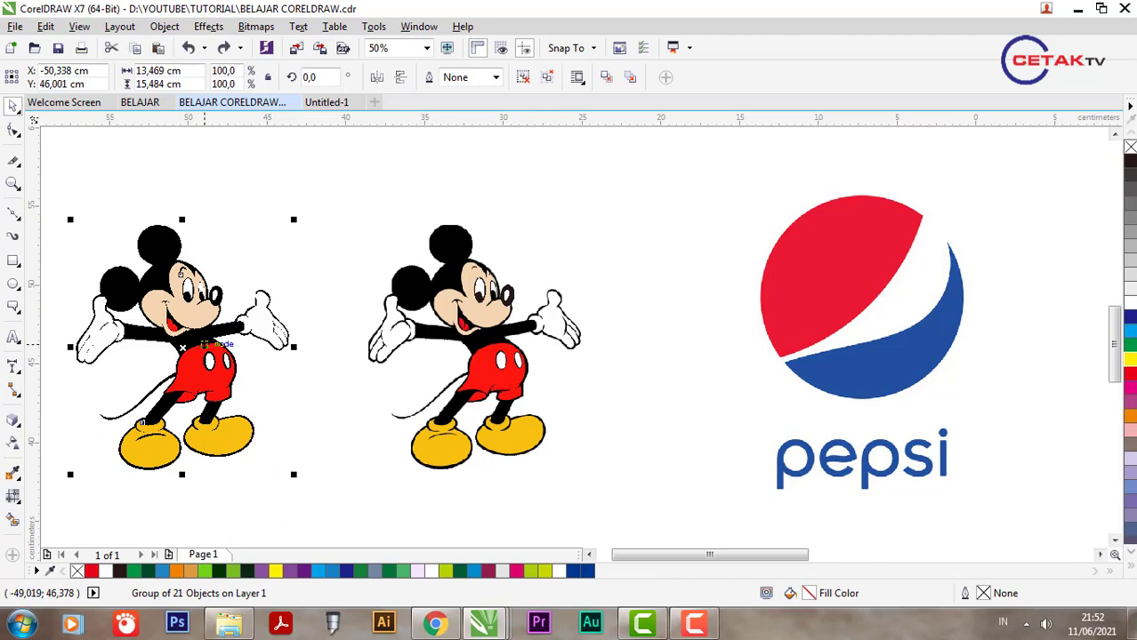
Try ungrouping the traced figure and moving one of its curves away, and undo both changes.
key("ctrl+u")
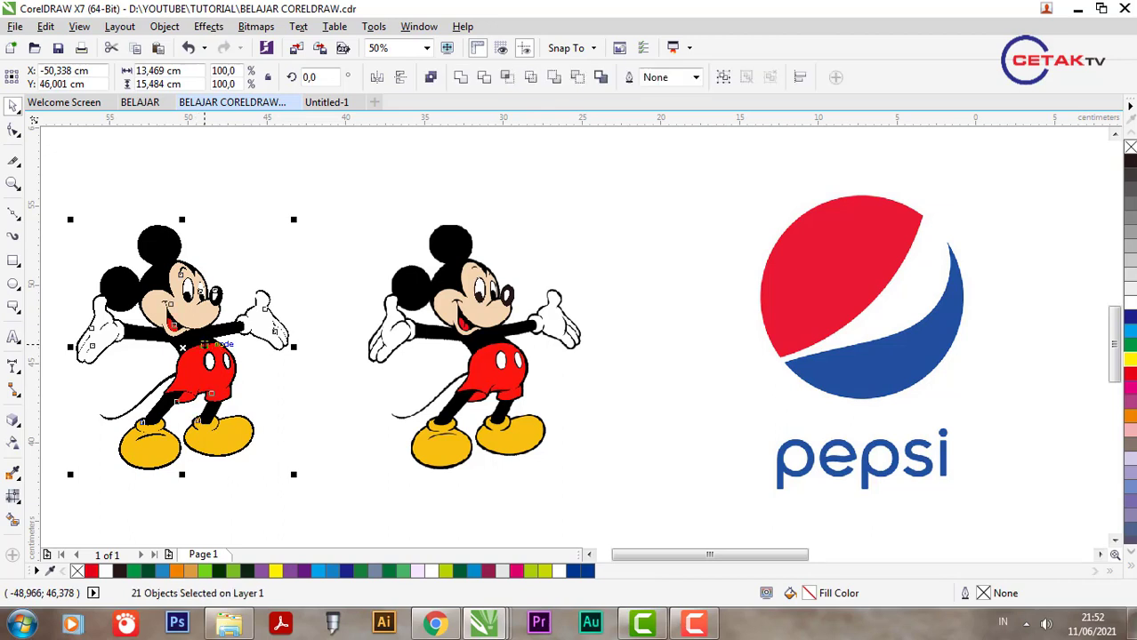
left_click(276, 206)
left_click_drag(191, 293, 235, 211)
key("ctrl+z")
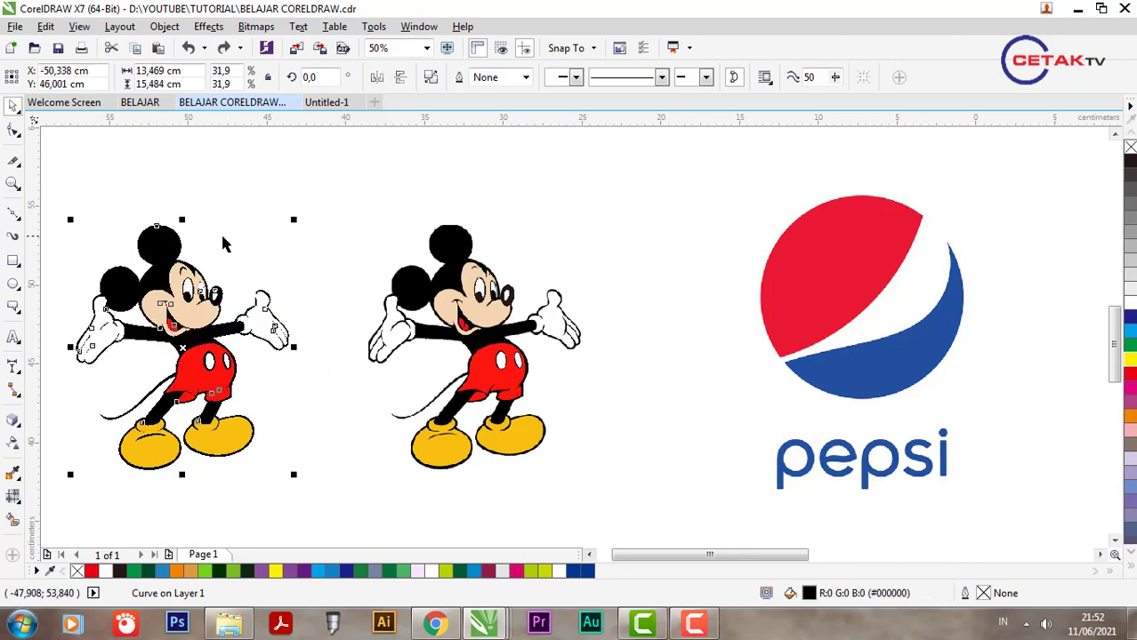
key("Escape")
left_click(235, 296)
Ungroup all objects of the traced Mickey Mouse.
right_click(202, 316)
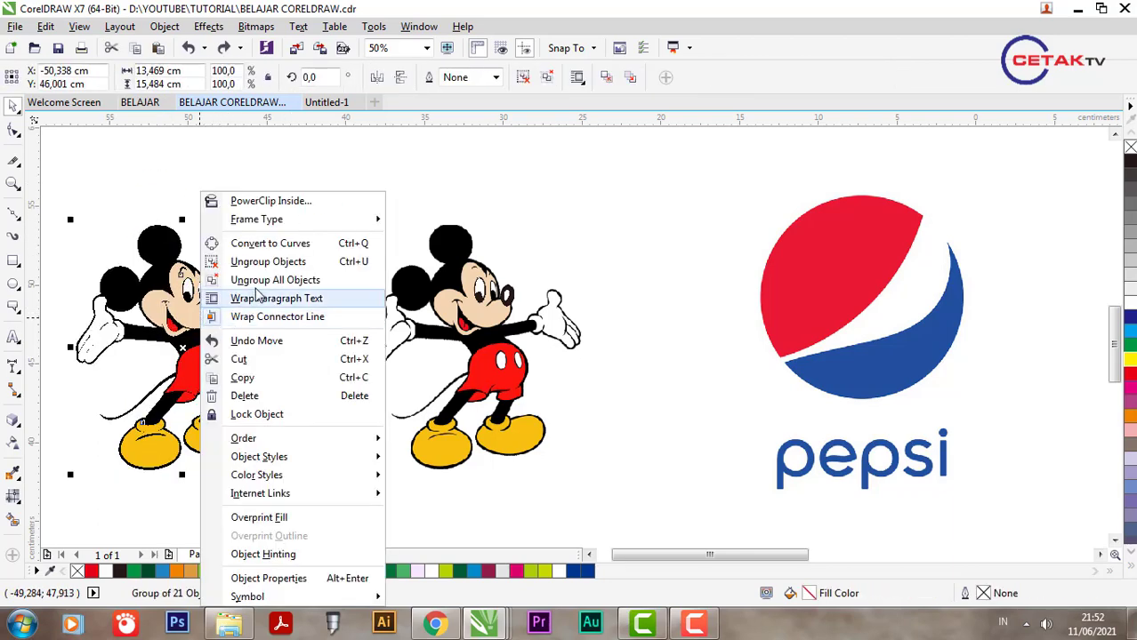
left_click(263, 281)
key("ctrl+z")
right_click(226, 267)
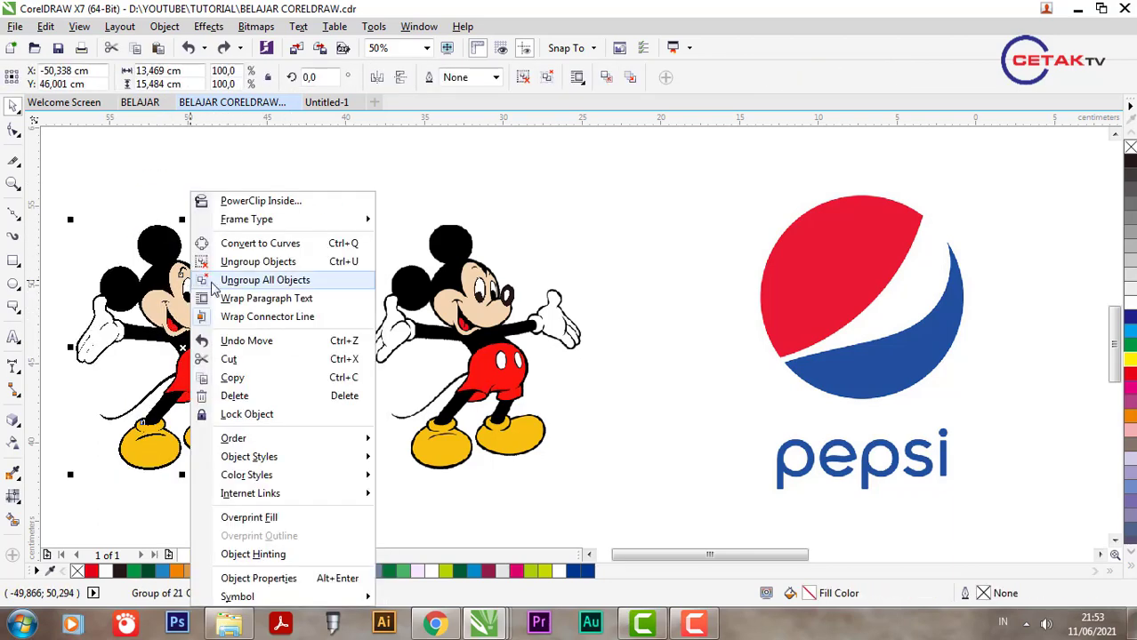
key("Escape")
key("Escape")
Fill the main part of the traced figure's red shorts with green.
scroll(207, 369, "up", 2)
left_click(367, 363, "ctrl")
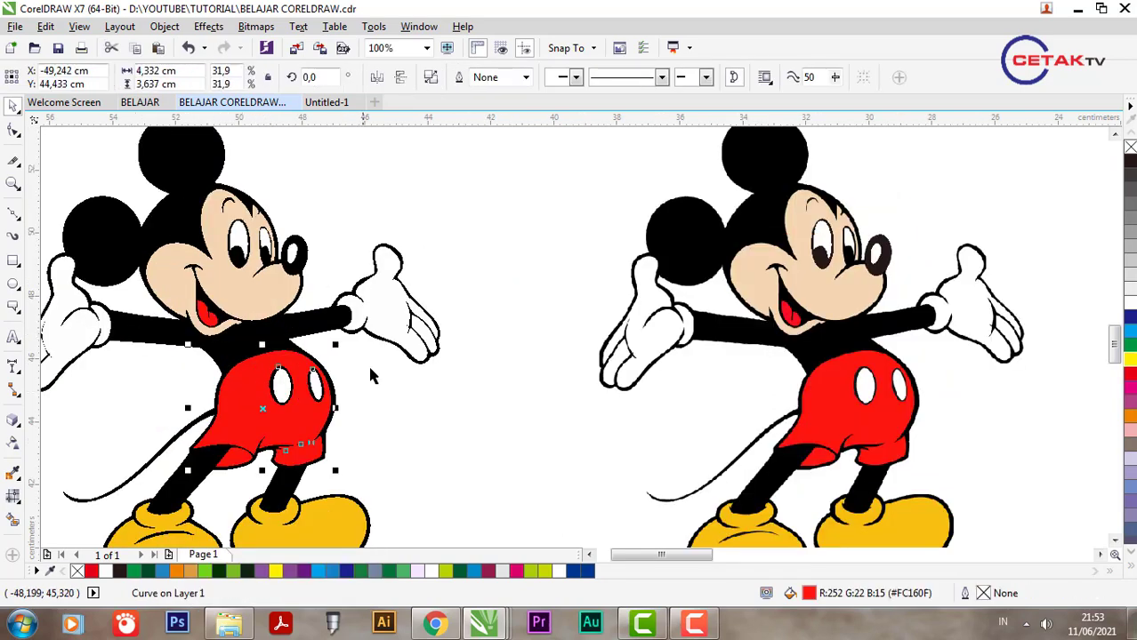
scroll(367, 363, "down", 2)
scroll(318, 398, "up", 2)
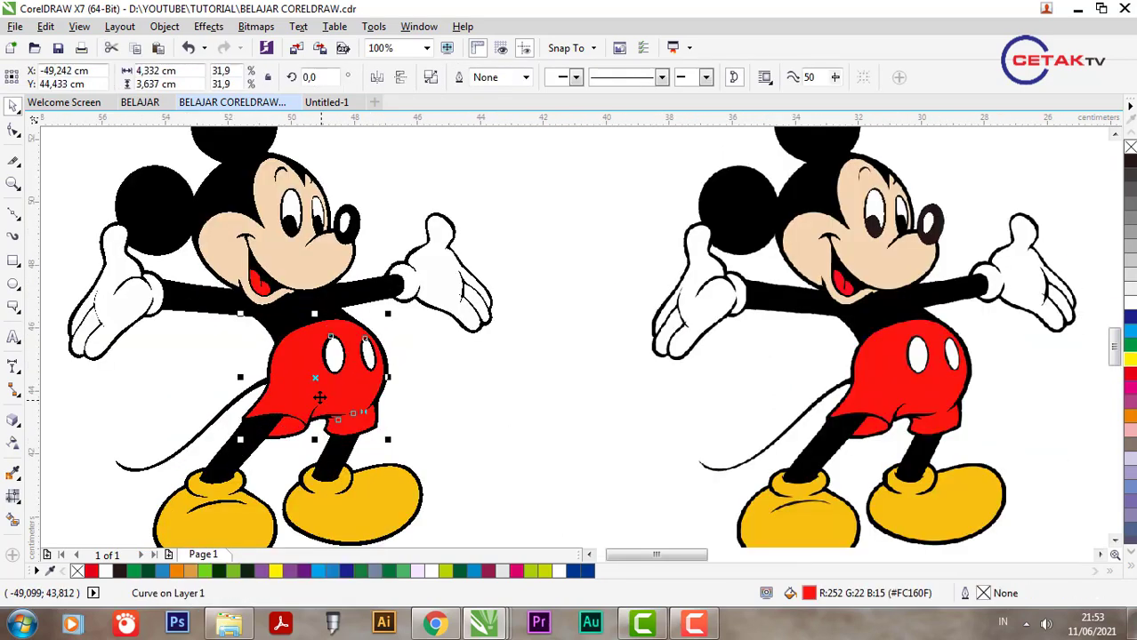
left_click(1129, 344)
Try an orange fill on the traced figure's face and replace it with pink.
left_click(317, 451, "ctrl")
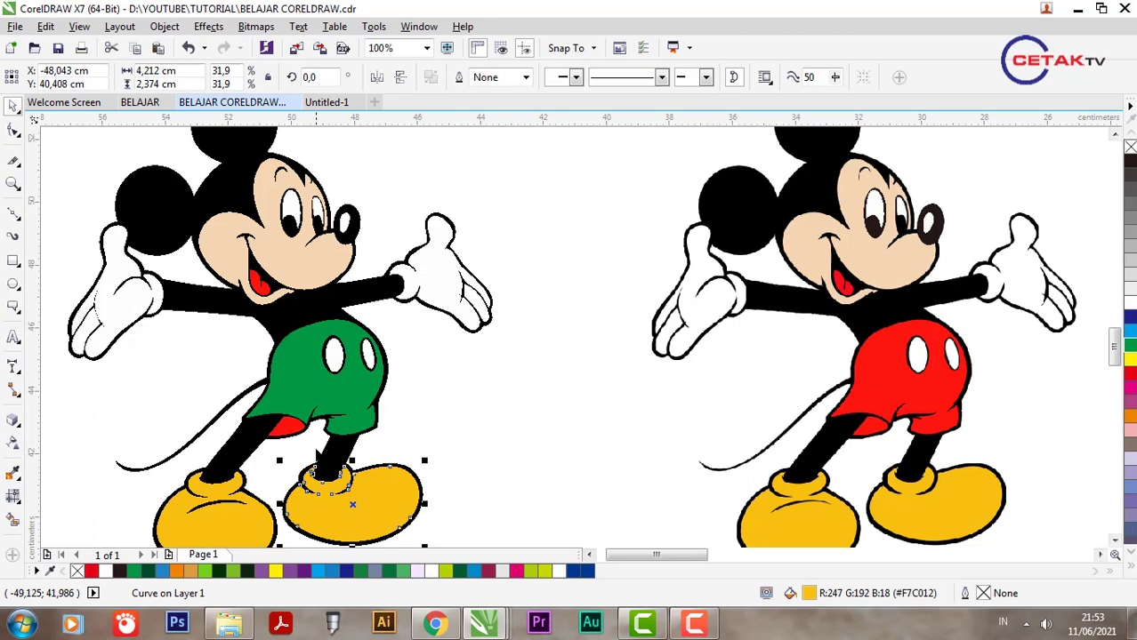
left_click(347, 412, "ctrl")
left_click(290, 247, "ctrl")
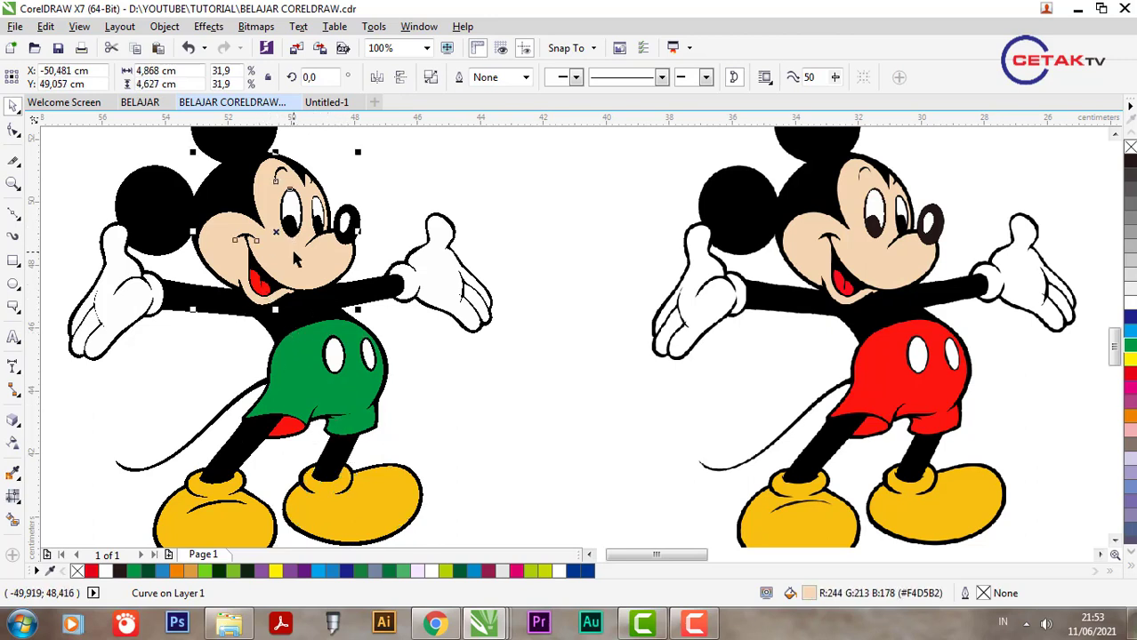
left_click(1129, 414)
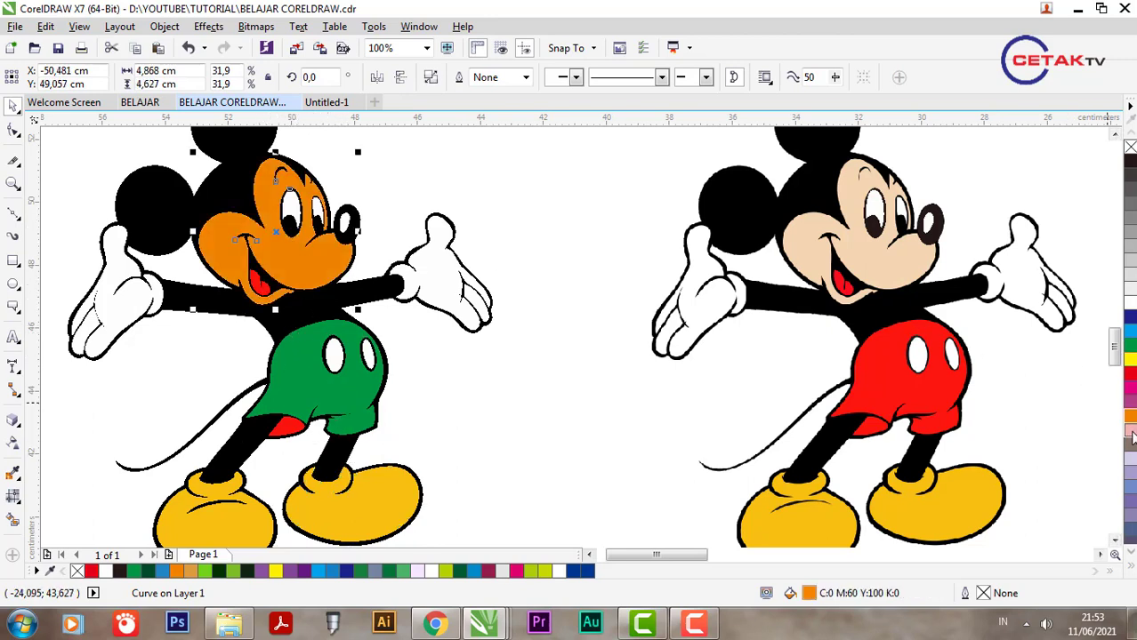
left_click(1130, 432)
Fill the traced figure's right-hand glove and its remaining white finger area with green (C:100 M:0 Y:100 K:0).
left_click(436, 287, "ctrl")
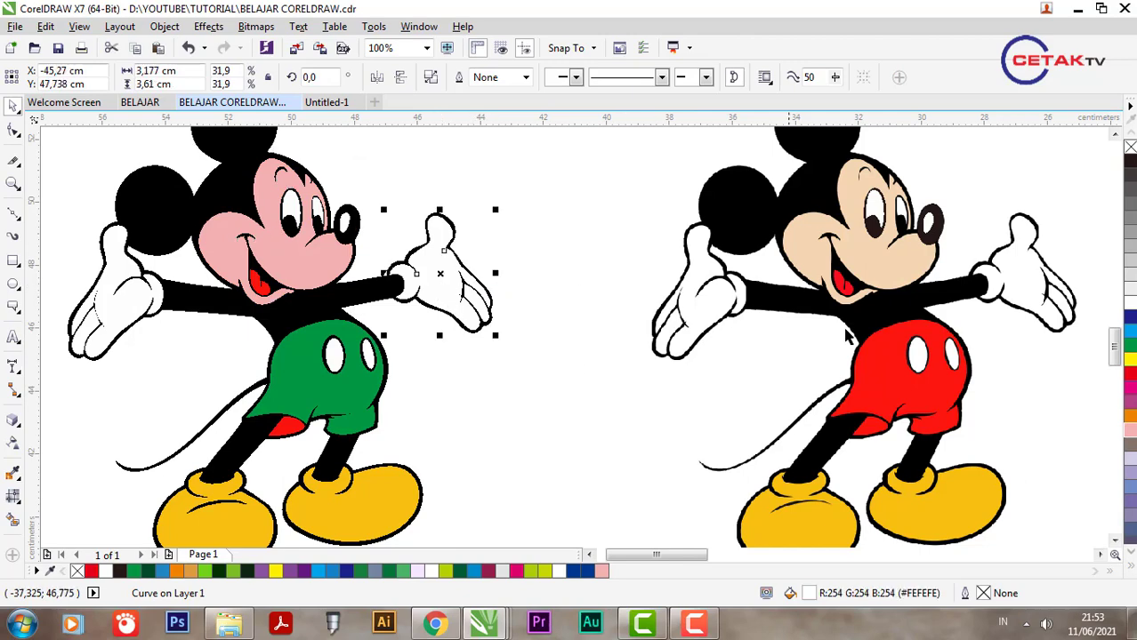
left_click(1130, 347)
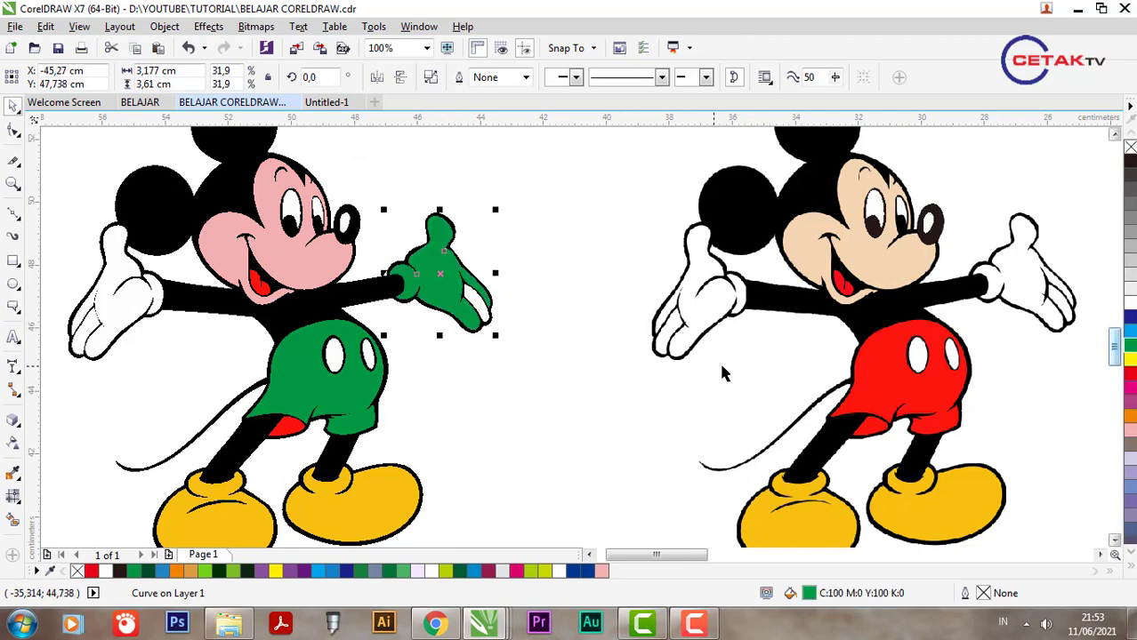
left_click(476, 306, "ctrl")
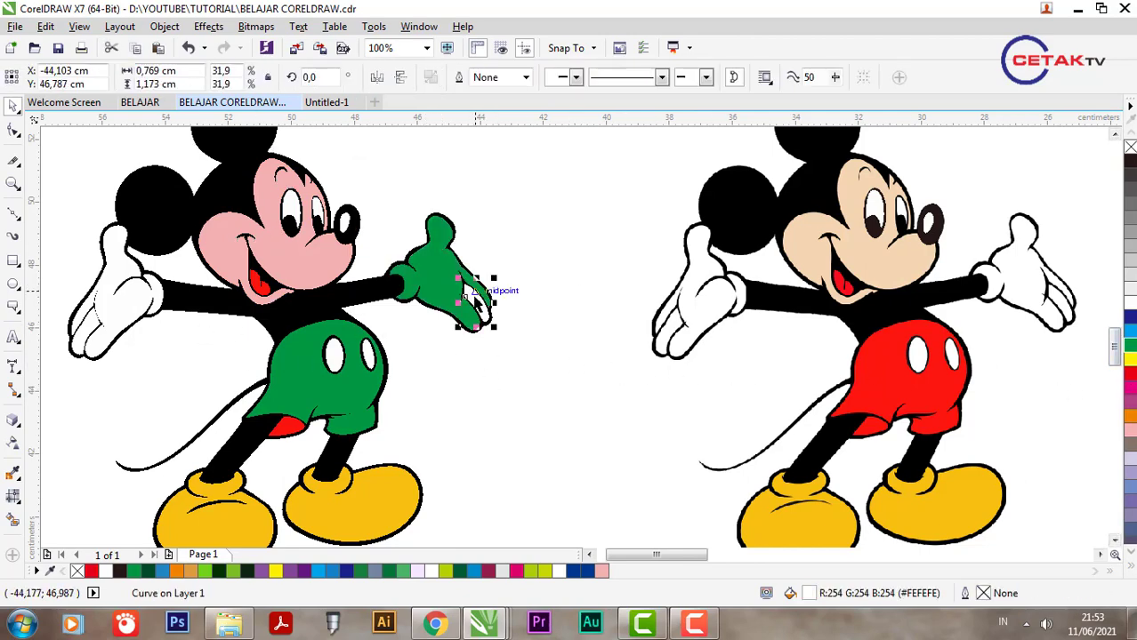
left_click(1128, 349)
scroll(477, 400, "down", 1)
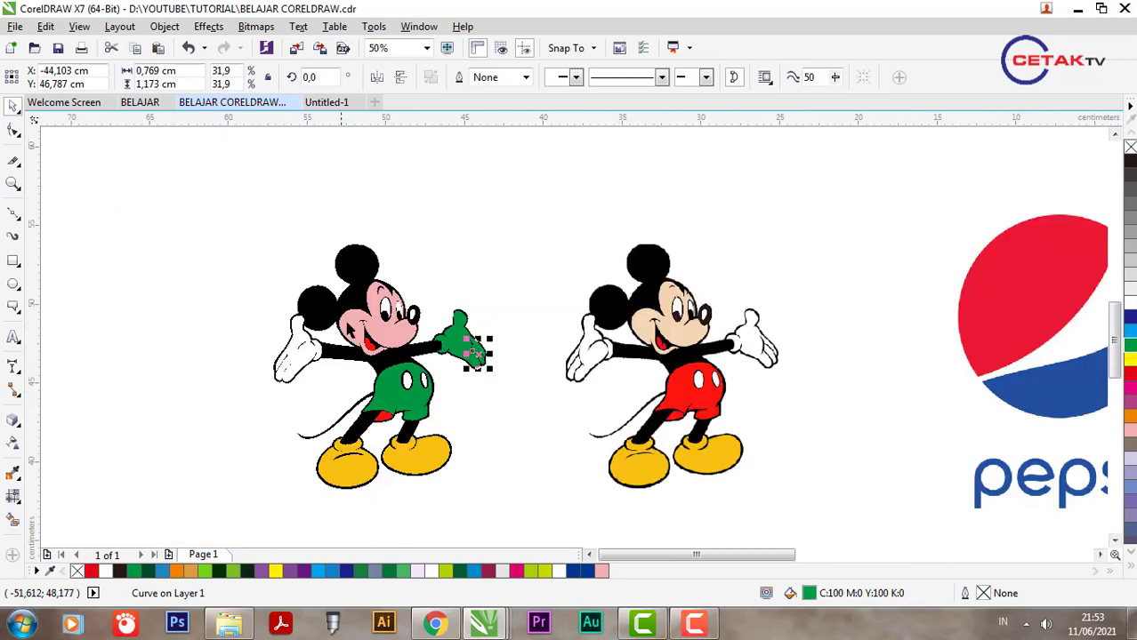
scroll(347, 325, "up", 2)
scroll(369, 512, "down", 2)
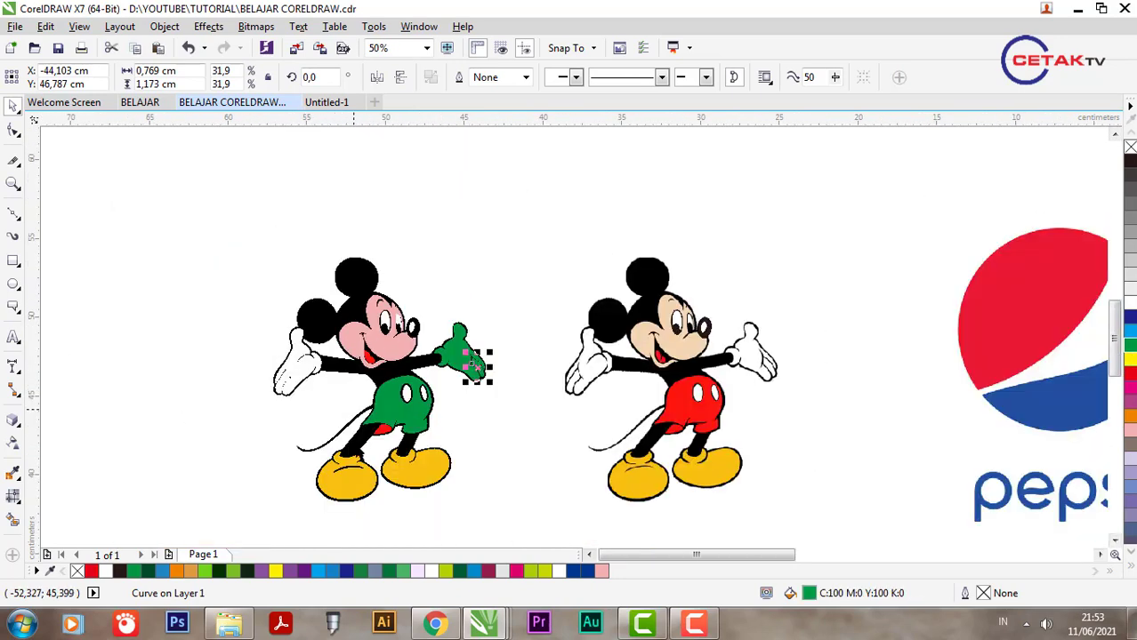
Reshape the traced tail with the Shape tool, stretching its tip up and outward and pulling a nearby node up into a spike.
scroll(369, 511, "up", 1)
scroll(266, 393, "up", 1)
left_click(245, 400)
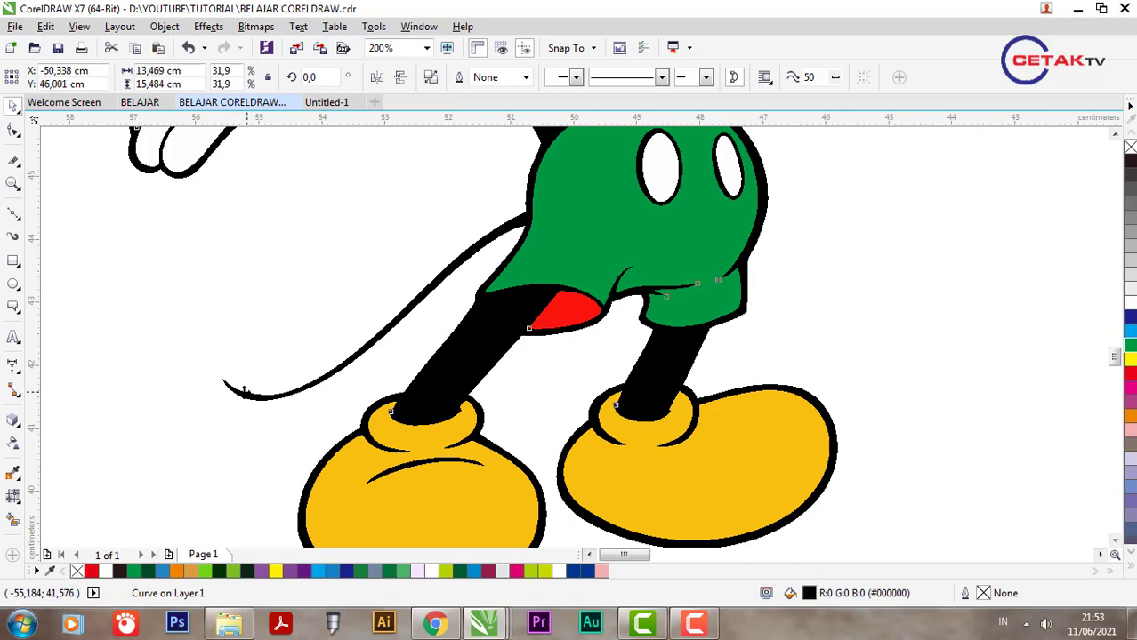
scroll(210, 383, "up", 1)
left_click(14, 130)
scroll(241, 381, "up", 1)
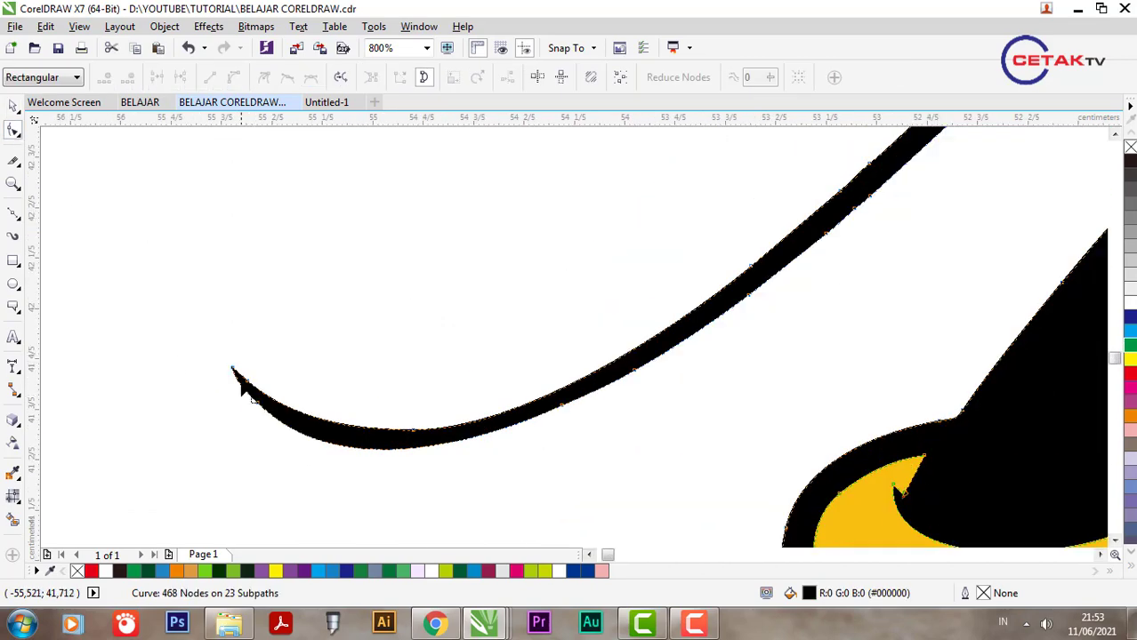
left_click_drag(225, 365, 68, 188)
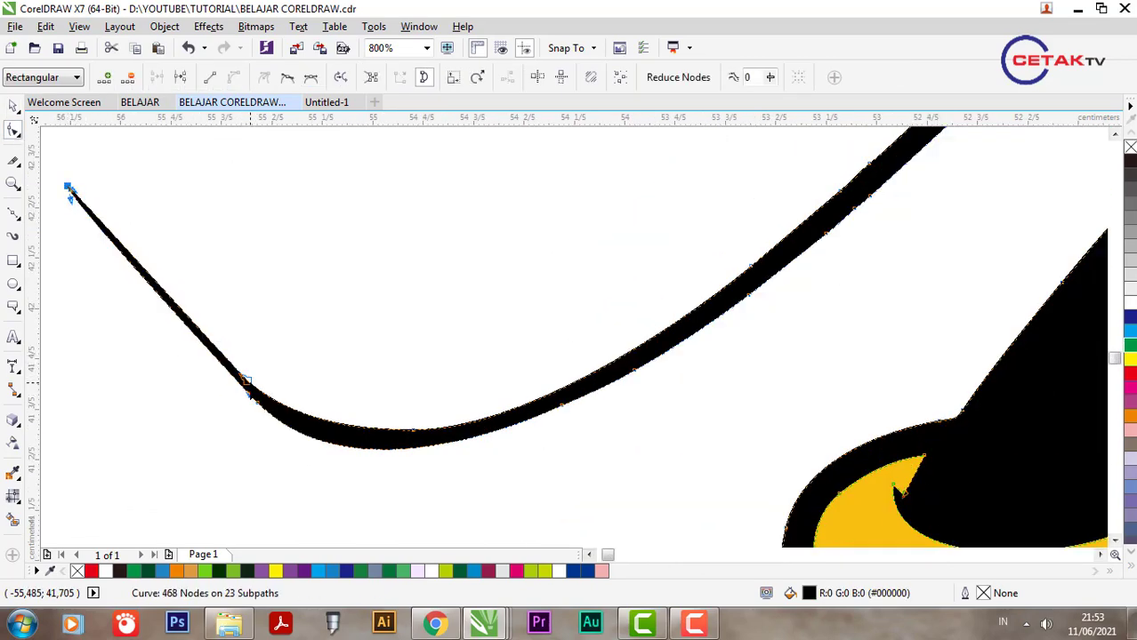
left_click_drag(256, 386, 241, 163)
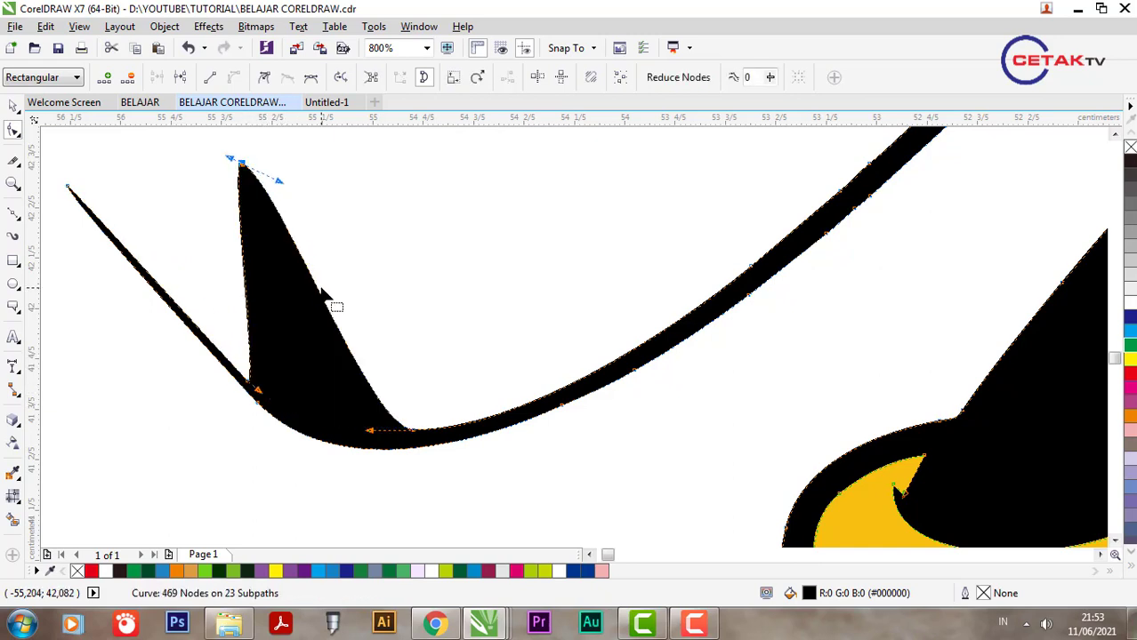
left_click_drag(323, 297, 298, 330)
scroll(298, 329, "down", 3)
left_click(13, 105)
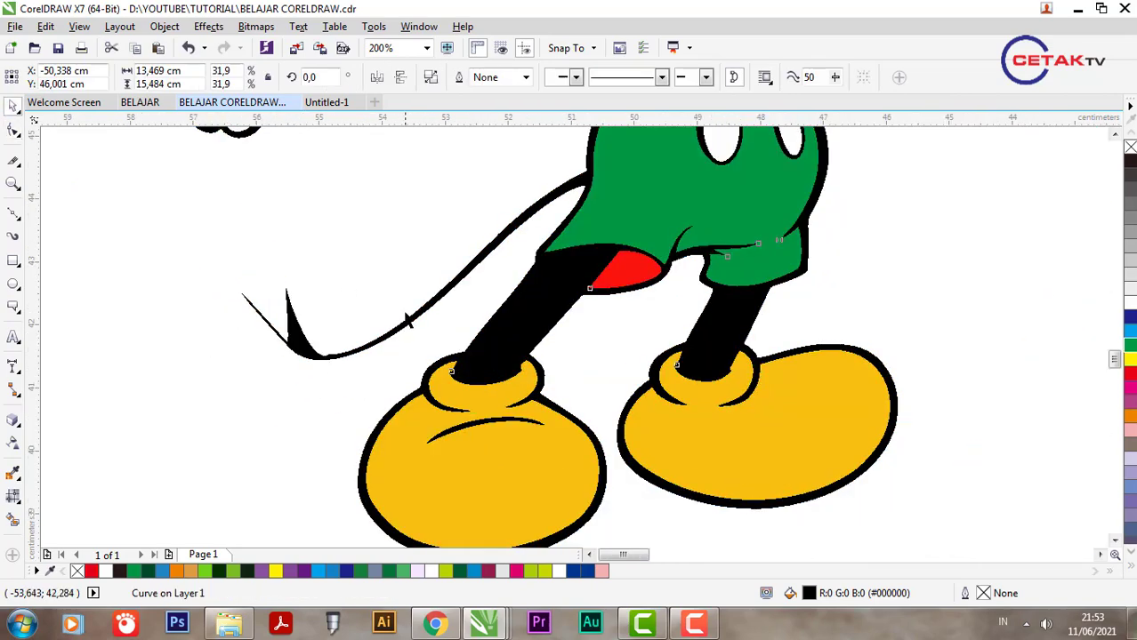
Select all parts of the recoloured traced figure and delete them, keeping the original figure beside it.
scroll(423, 329, "down", 3)
scroll(422, 329, "up", 1)
left_click_drag(282, 172, 568, 503)
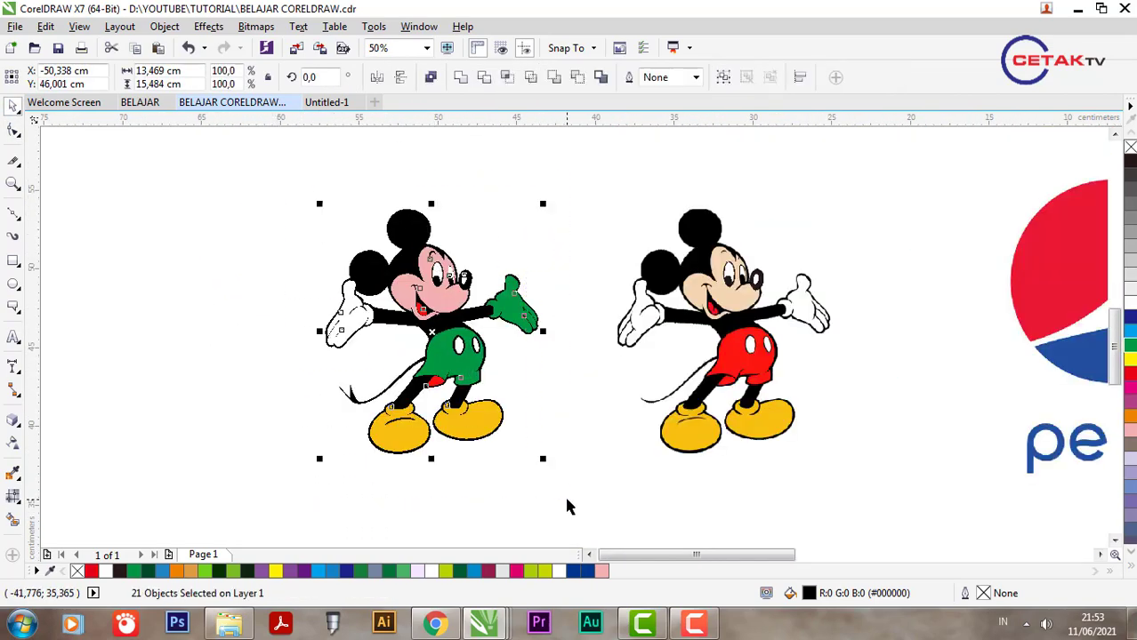
key("Delete")
left_click(450, 362)
scroll(373, 325, "down", 2)
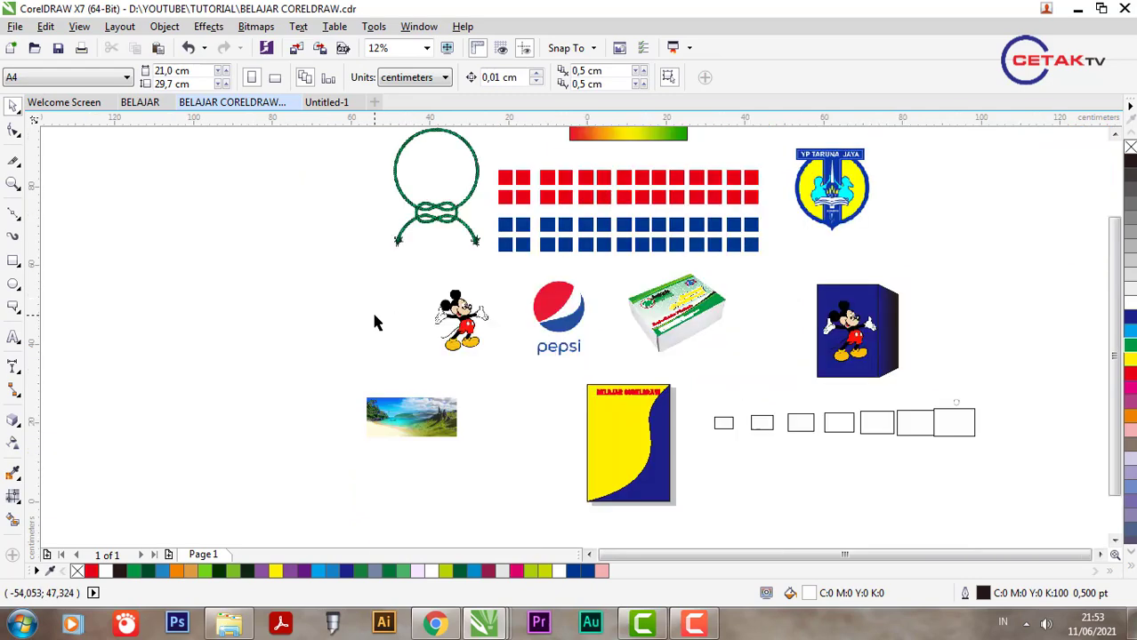
Draw a rectangle about 28.5 × 26.5 cm above the gradient-filled rectangle and move it slightly upward.
scroll(374, 324, "up", 1)
scroll(504, 308, "down", 3)
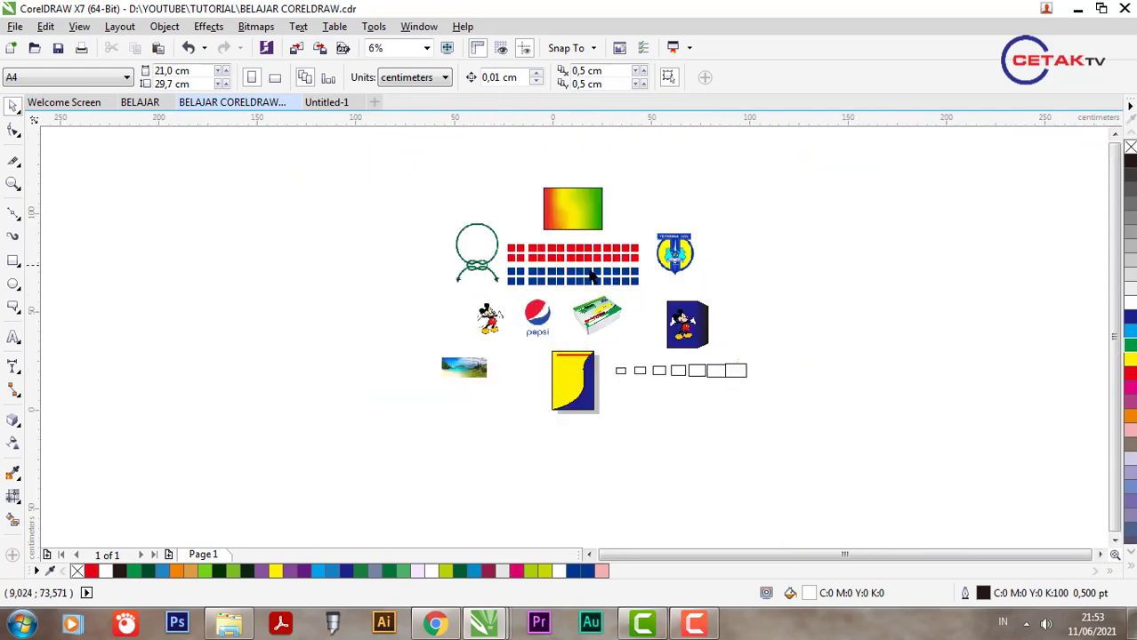
scroll(583, 405, "up", 2)
scroll(582, 405, "down", 2)
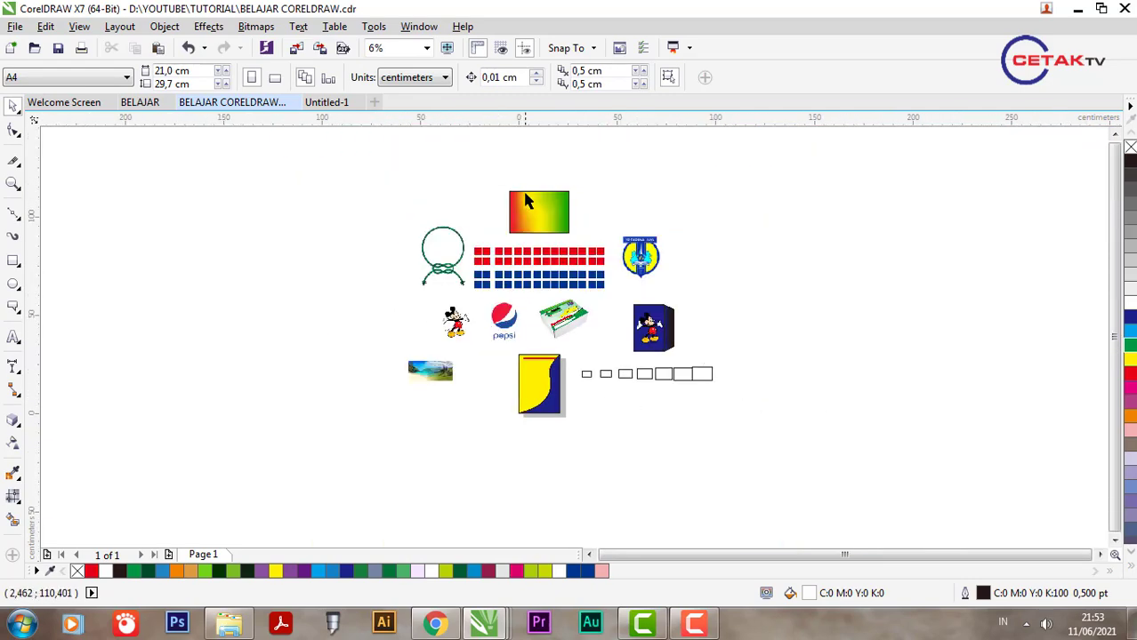
scroll(525, 203, "up", 2)
key("m")
left_click(538, 229)
left_click(13, 260)
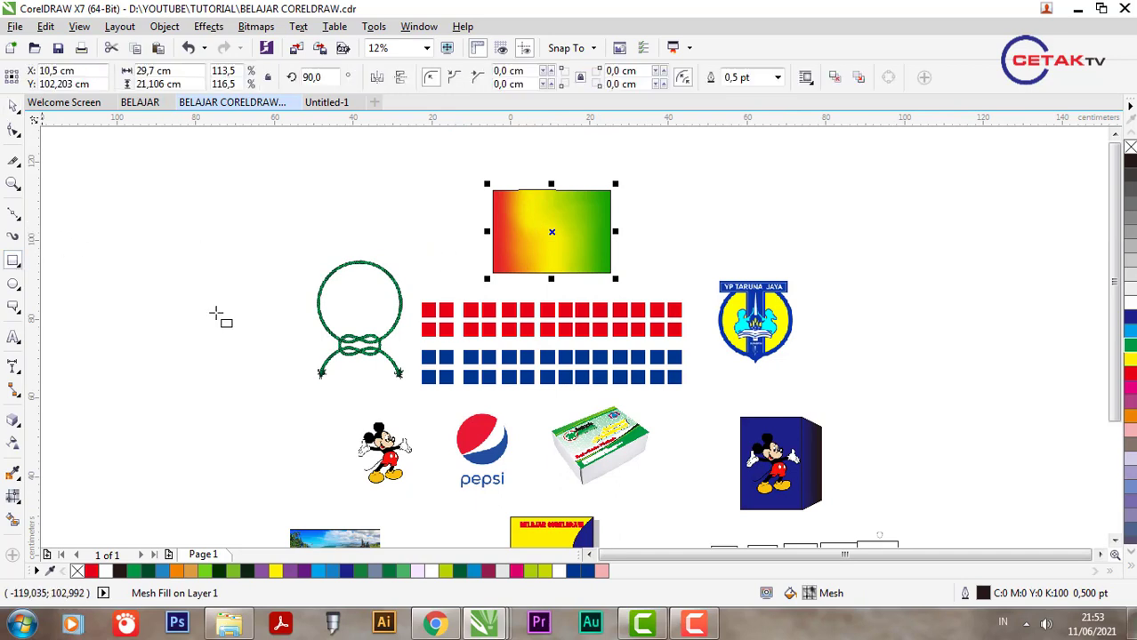
scroll(438, 344, "down", 1)
left_click_drag(503, 216, 504, 216)
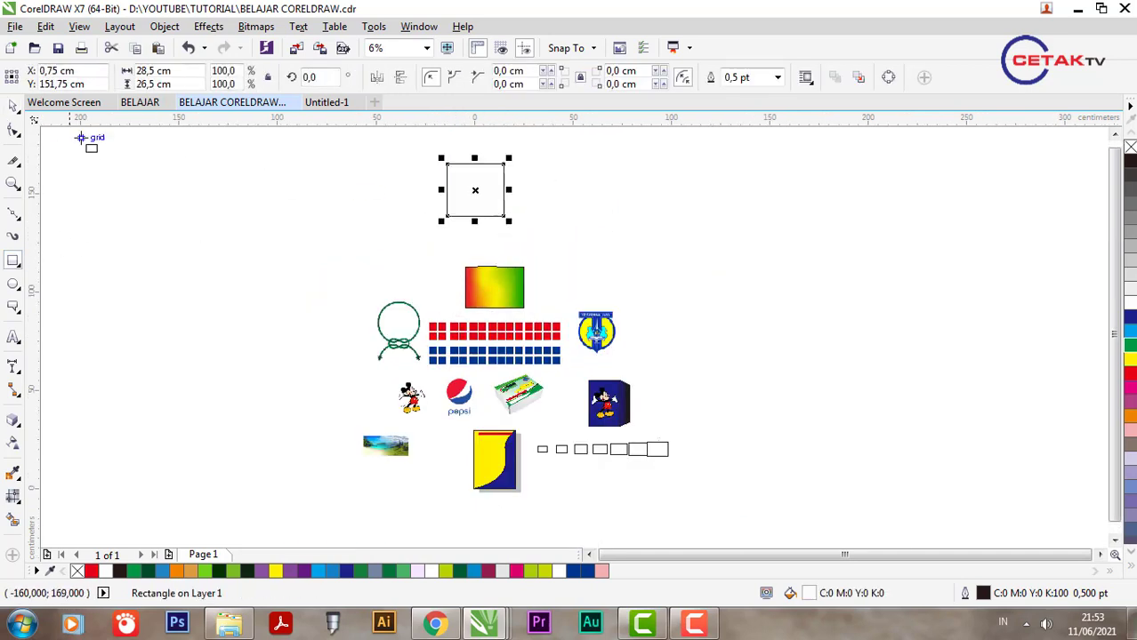
left_click(13, 106)
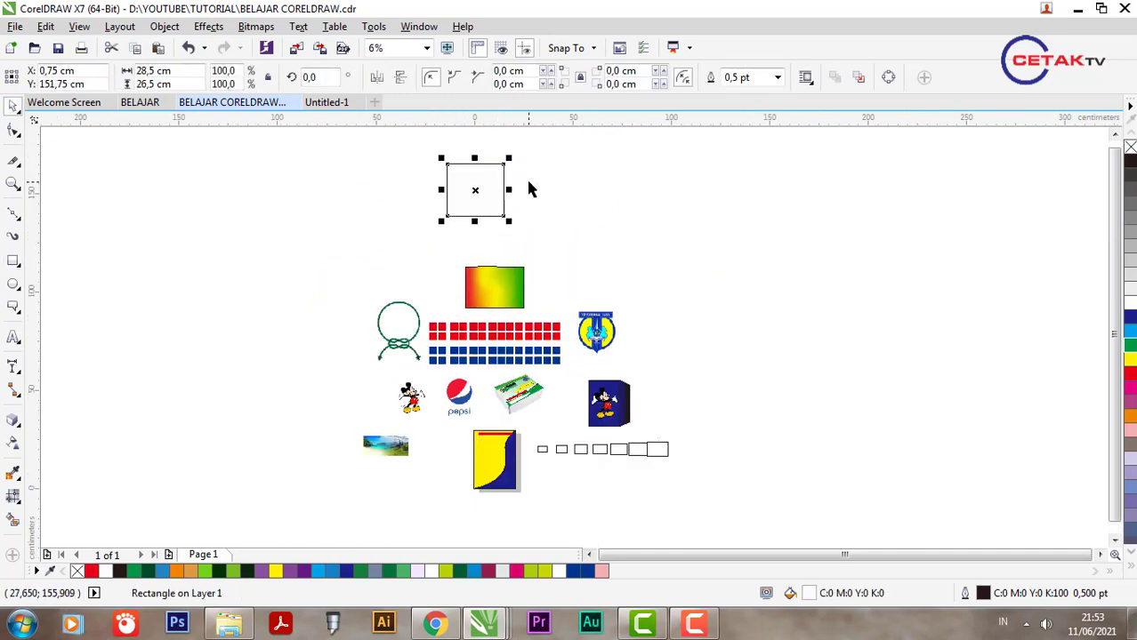
left_click_drag(491, 183, 492, 165)
Set up a relative Position transformation offset 28.5 cm to the right and move the new rectangle right and slightly down.
left_click(165, 31)
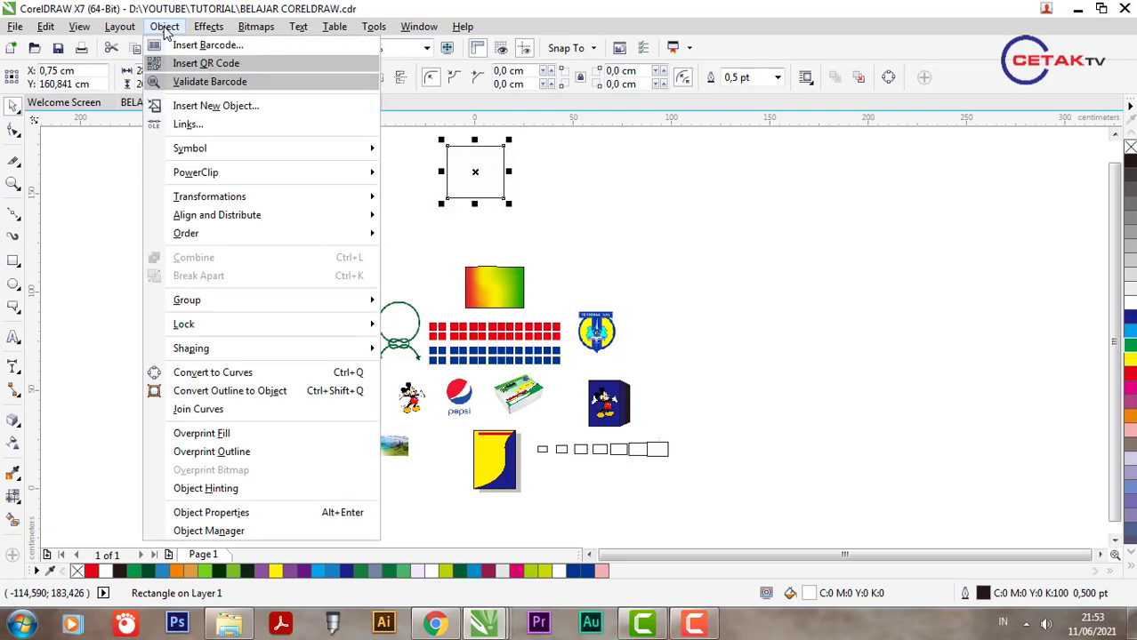
mouse_move(236, 204)
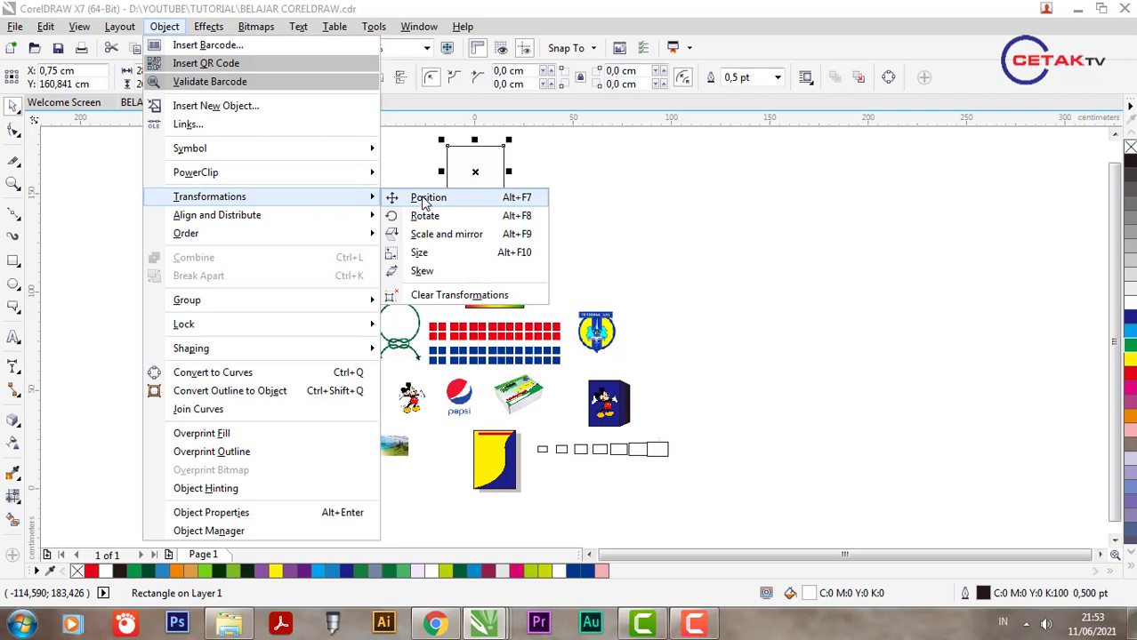
left_click(488, 203)
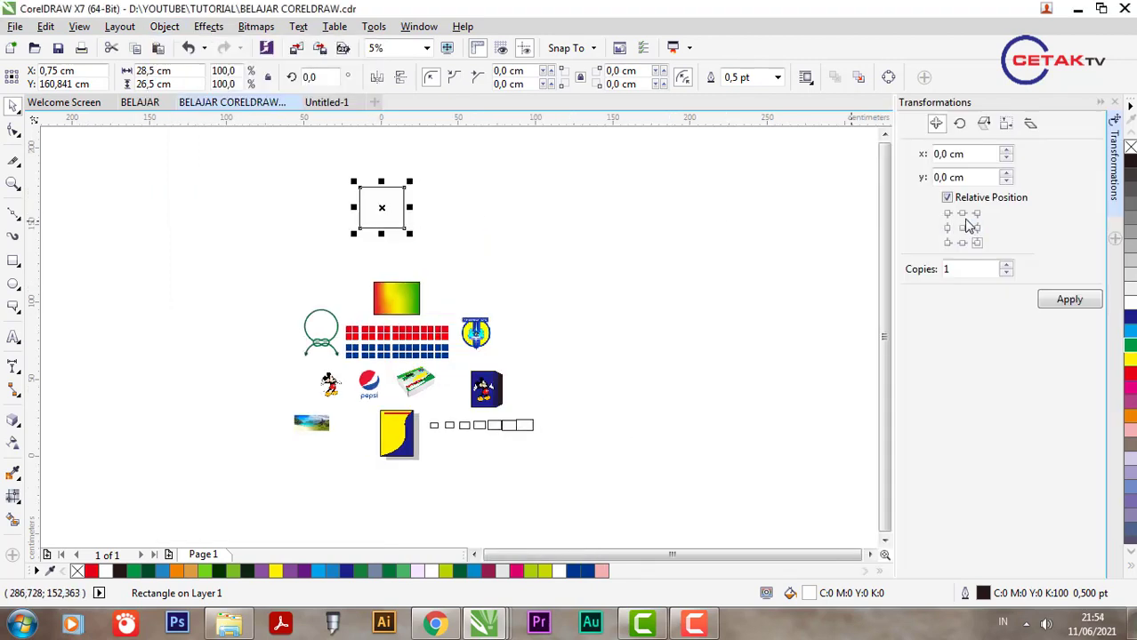
left_click(962, 213)
left_click(976, 228)
left_click(379, 209)
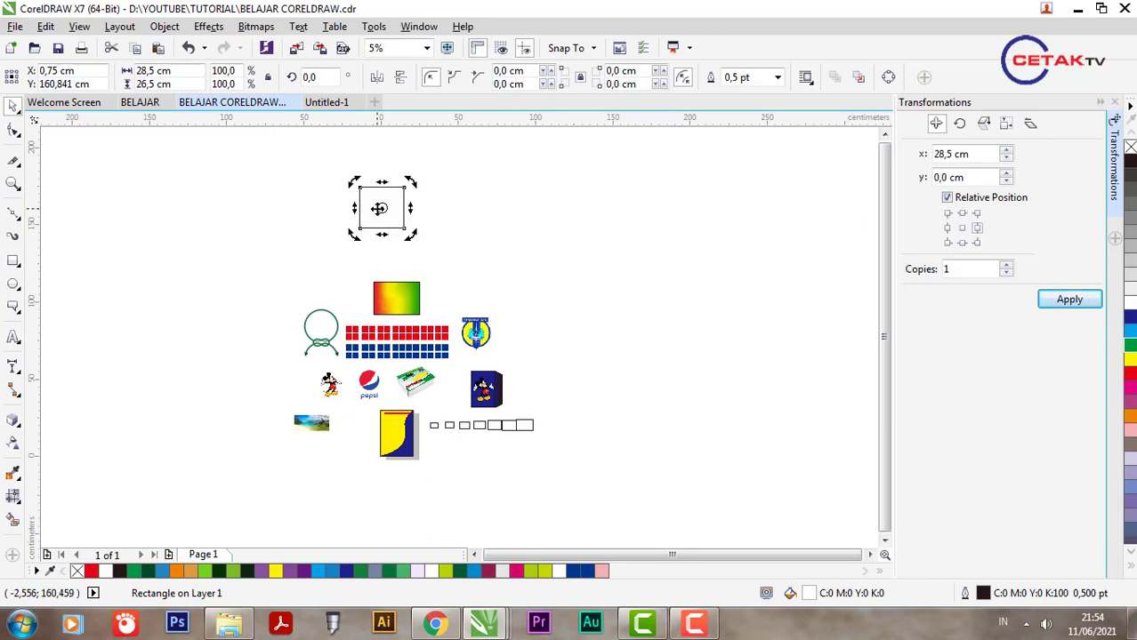
left_click(507, 233)
left_click_drag(388, 212, 448, 223)
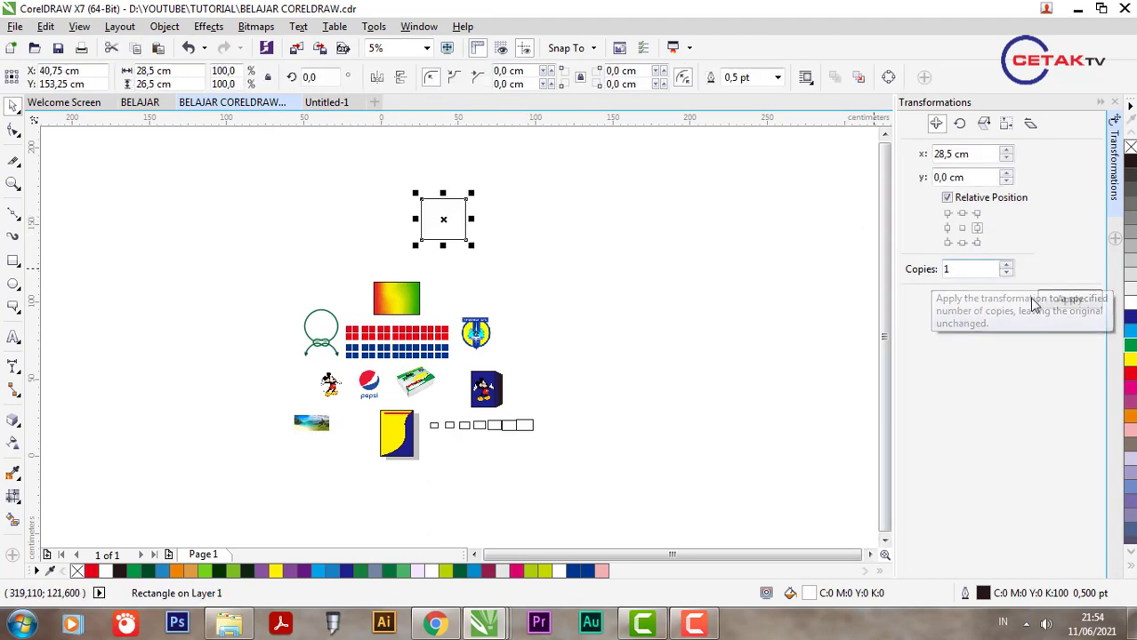
Extend the rectangle into an adjoining row of seven by applying one copy twice and two copies twice.
left_click(1067, 302)
left_click(1067, 304)
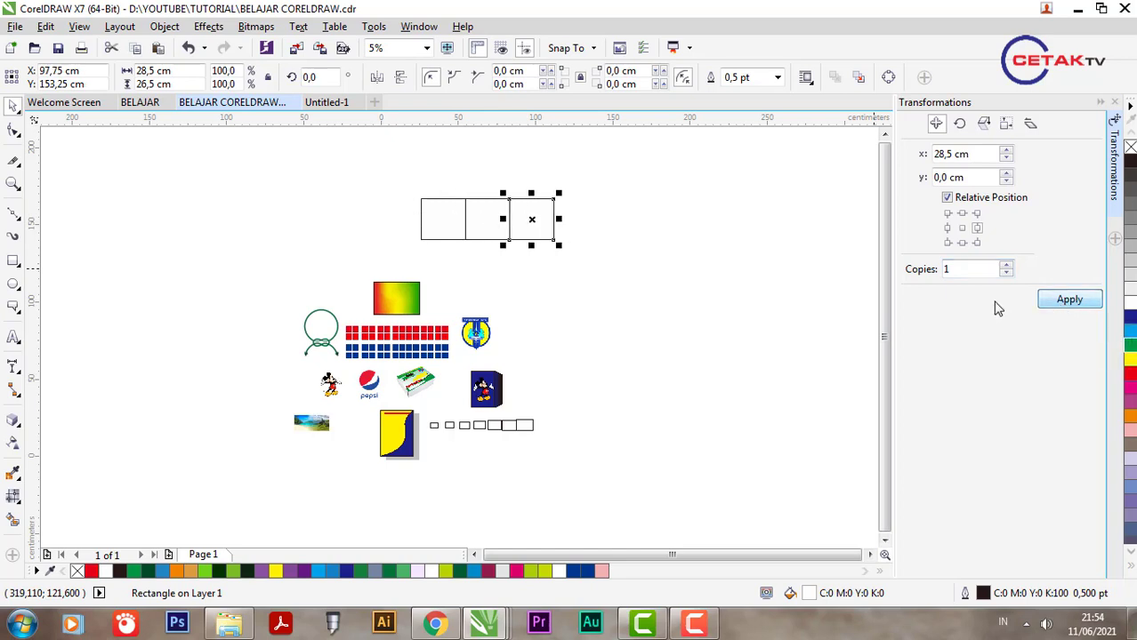
double_click(964, 267)
type("2")
left_click(1050, 307)
left_click(1050, 305)
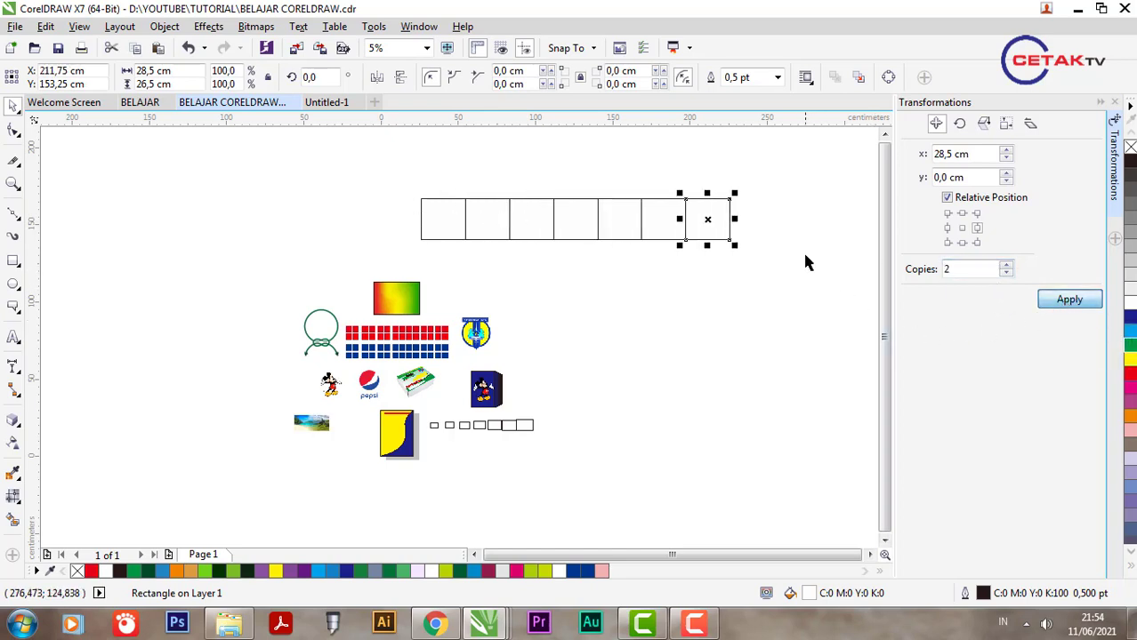
Duplicate the whole row upward three times, one copy at a time with a 26.5 cm vertical offset, and deselect the grid.
left_click_drag(792, 182, 389, 251)
left_click(962, 214)
left_click_drag(953, 268, 907, 270)
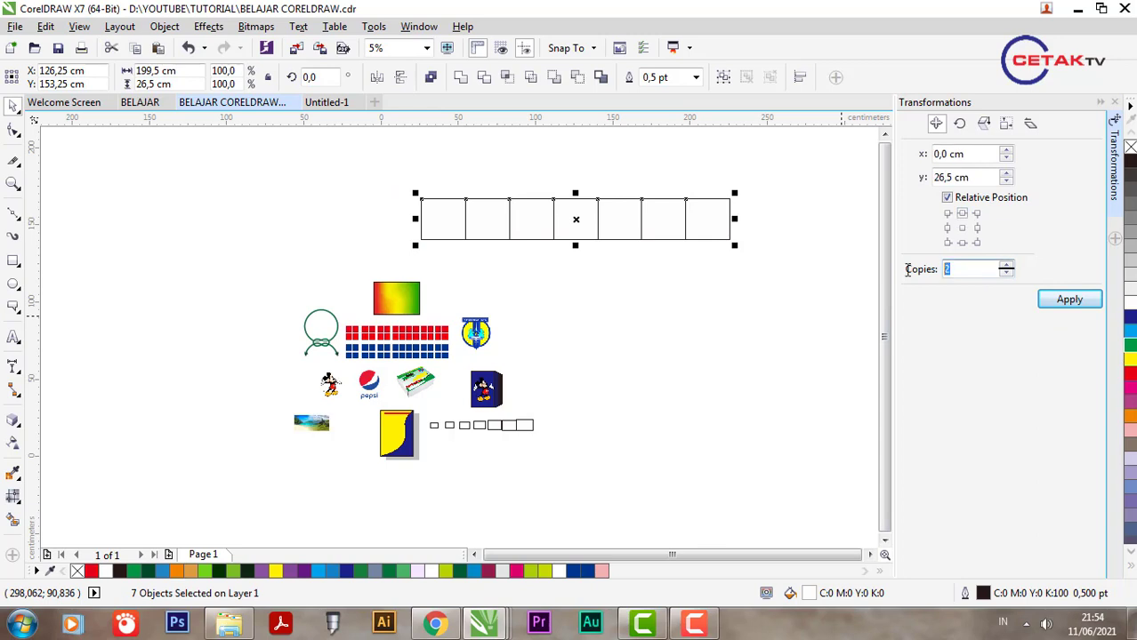
type("1")
left_click(1067, 301)
left_click(1067, 300)
left_click(1067, 301)
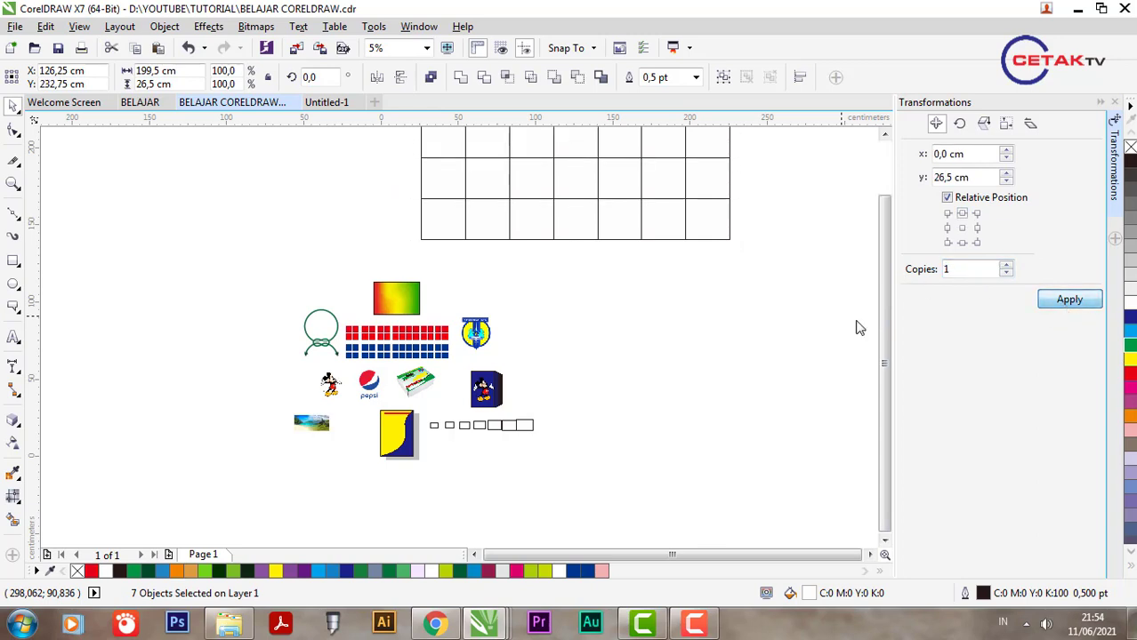
scroll(663, 314, "down", 2)
scroll(644, 246, "up", 2)
left_click(360, 270)
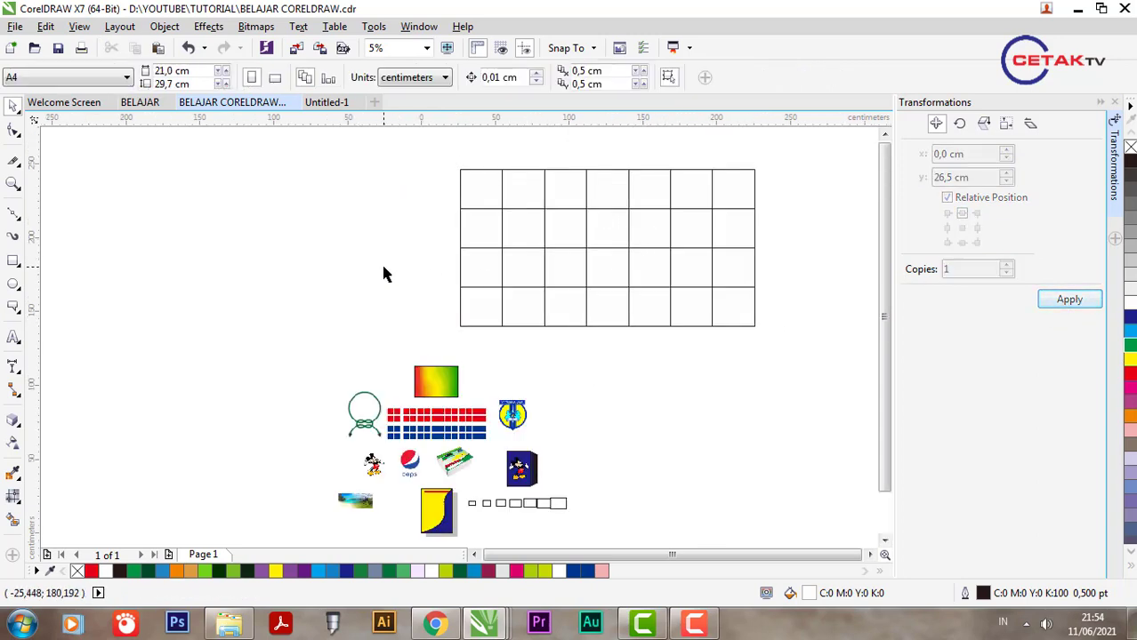
Draw a circle about 12.5 cm wide over the Pepsi emblem and remove its fill.
scroll(370, 217, "down", 2)
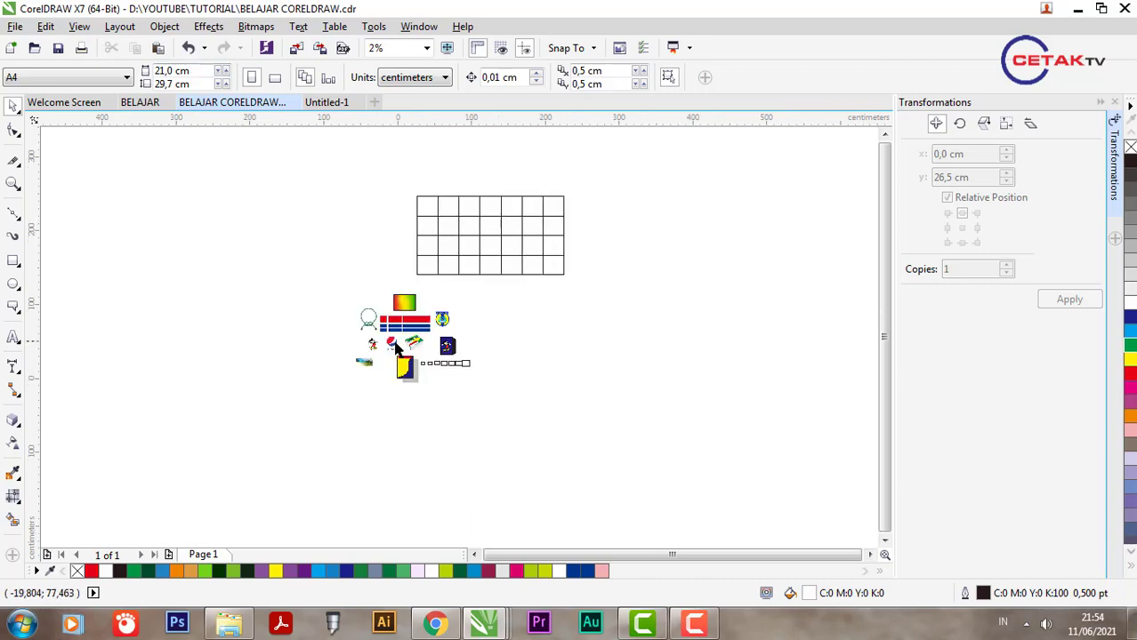
scroll(389, 358, "up", 3)
left_click(388, 358)
scroll(388, 358, "up", 3)
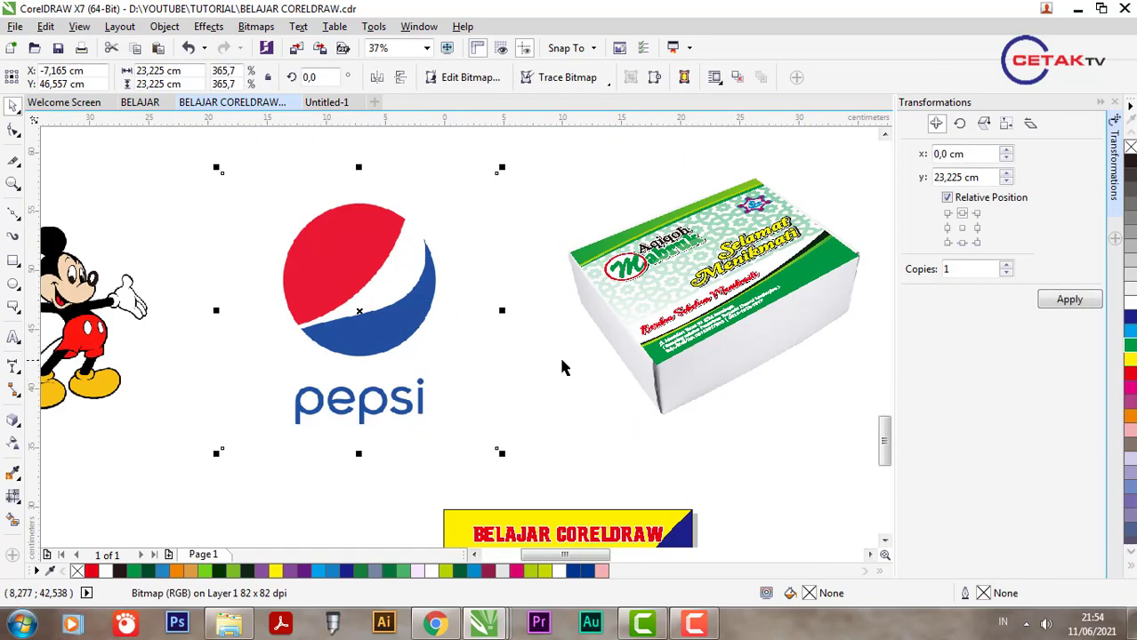
scroll(344, 310, "up", 2)
scroll(342, 310, "down", 2)
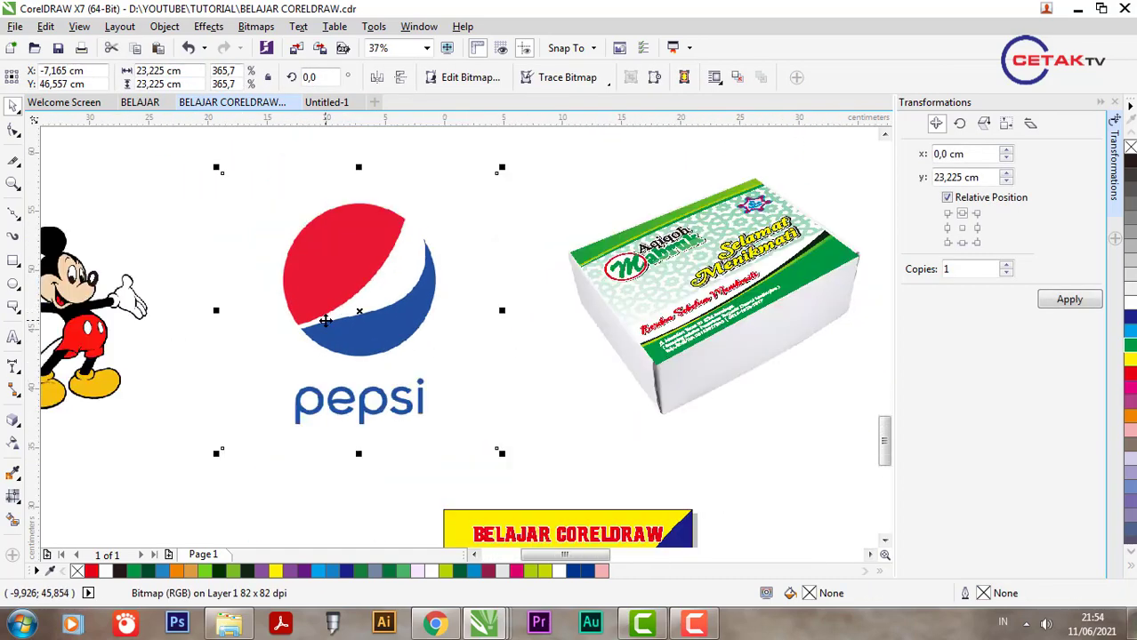
left_click(14, 283)
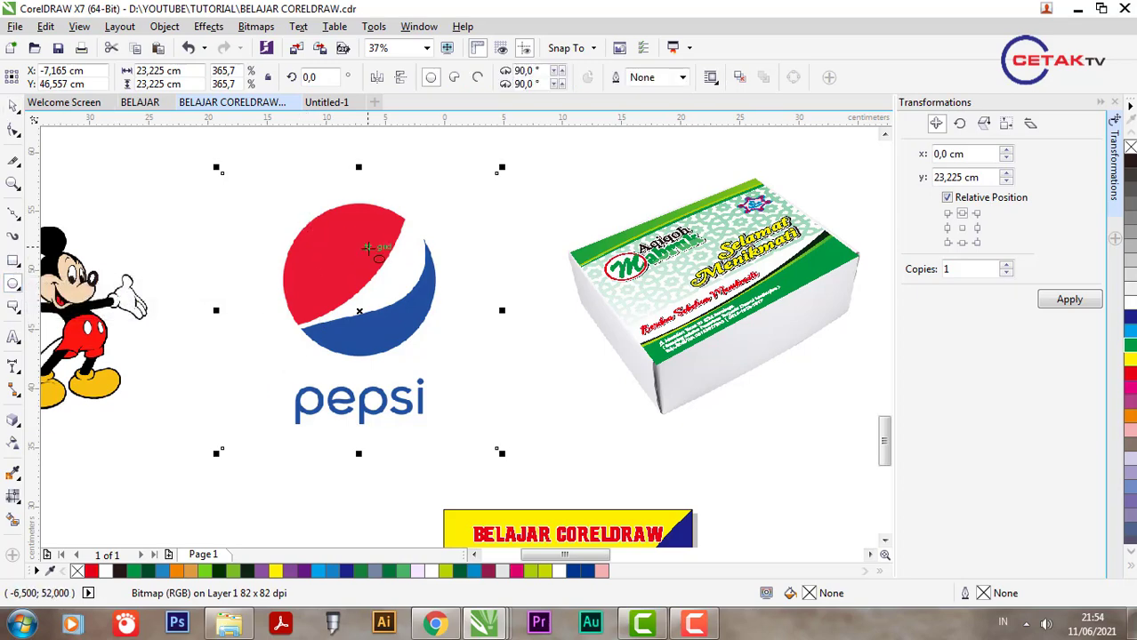
scroll(307, 249, "up", 2)
scroll(306, 249, "down", 2)
left_click_drag(285, 207, 433, 357)
left_click(13, 105)
scroll(415, 282, "up", 2)
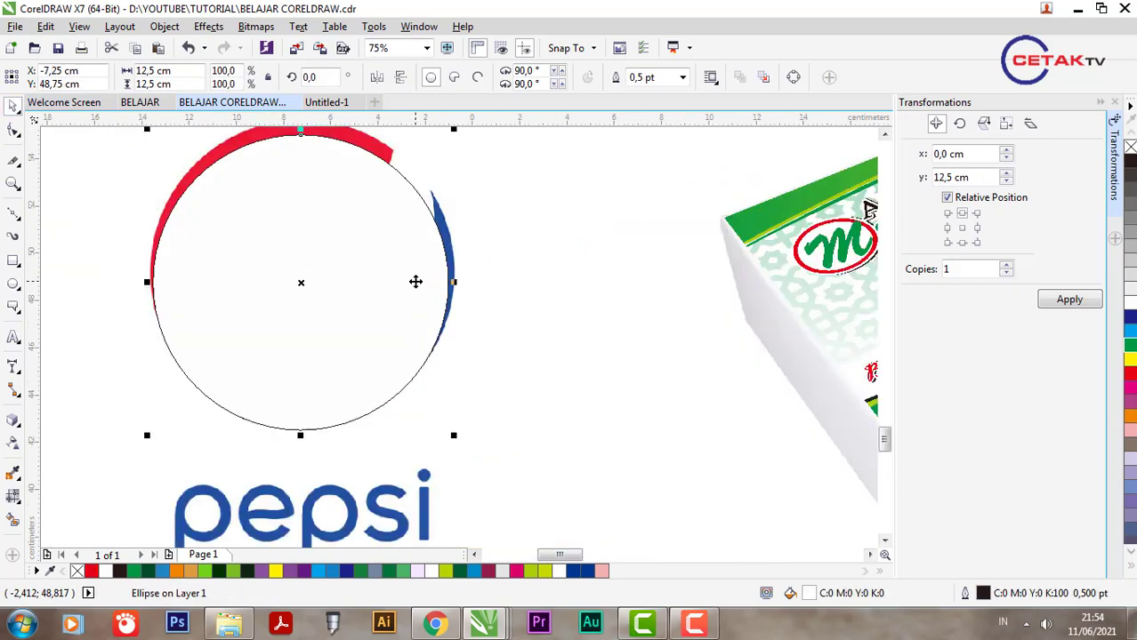
left_click(1129, 147)
scroll(436, 246, "down", 2)
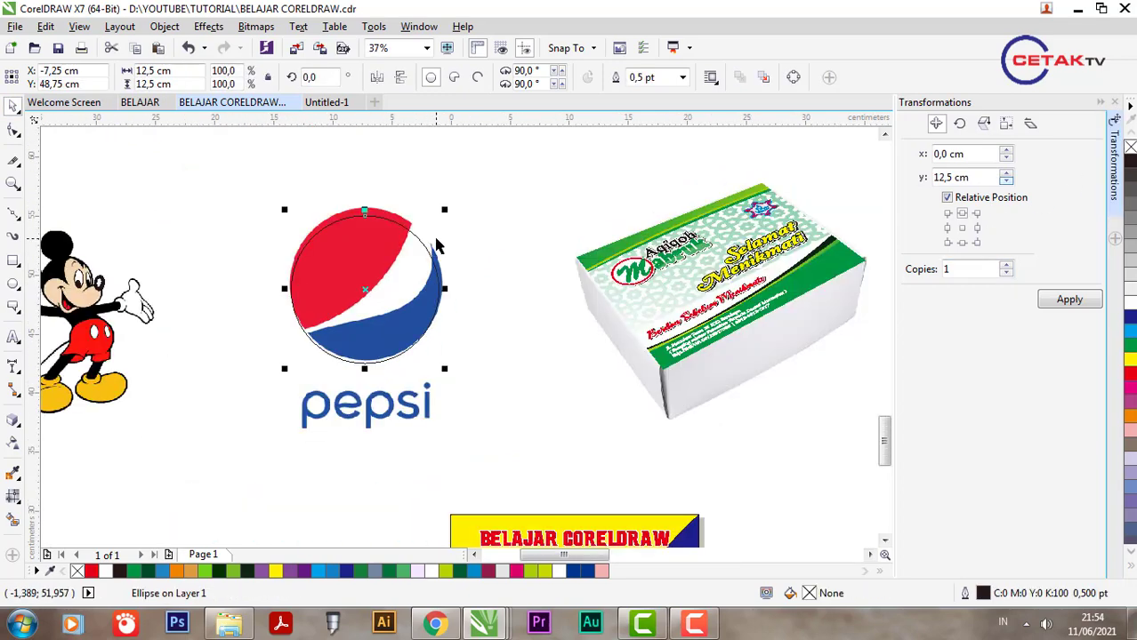
Enlarge and recentre the circle around the Pepsi emblem, and shrink it from its centre to 12.5 cm, just inside the emblem's edge.
left_click_drag(444, 210, 451, 203)
scroll(306, 246, "up", 2)
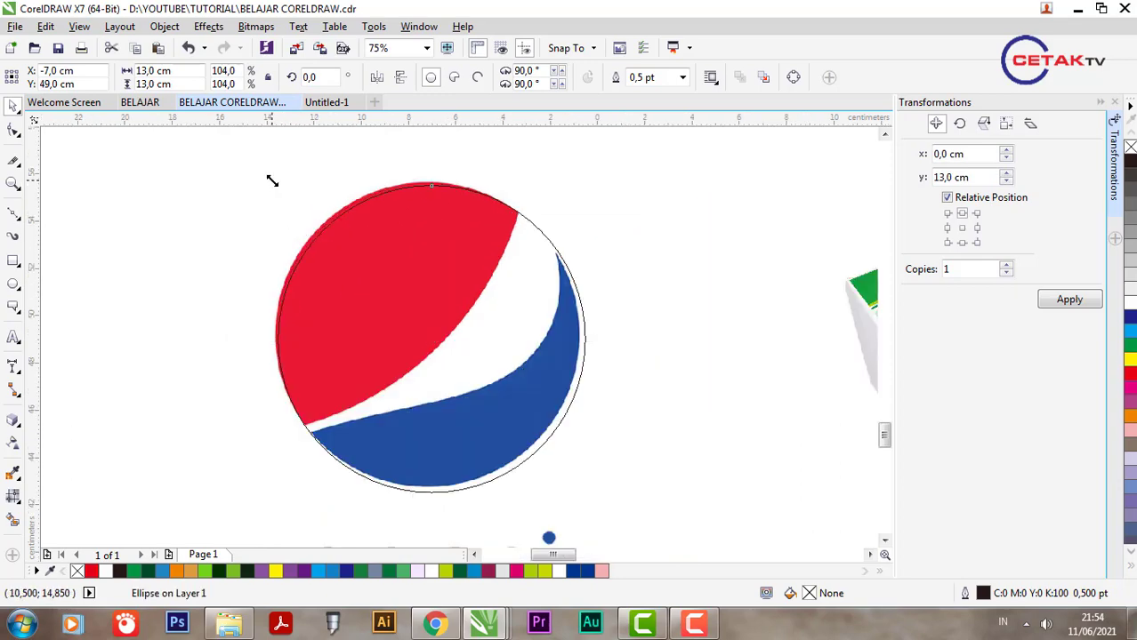
left_click_drag(272, 181, 259, 167)
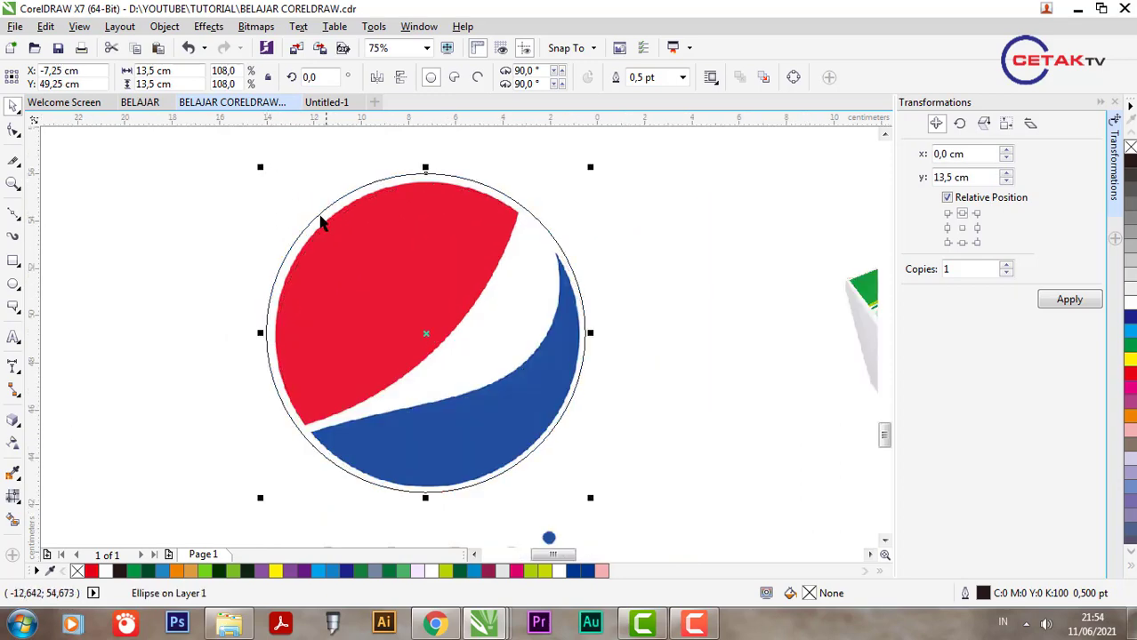
scroll(338, 233, "down", 2)
left_click(488, 223)
left_click(413, 231)
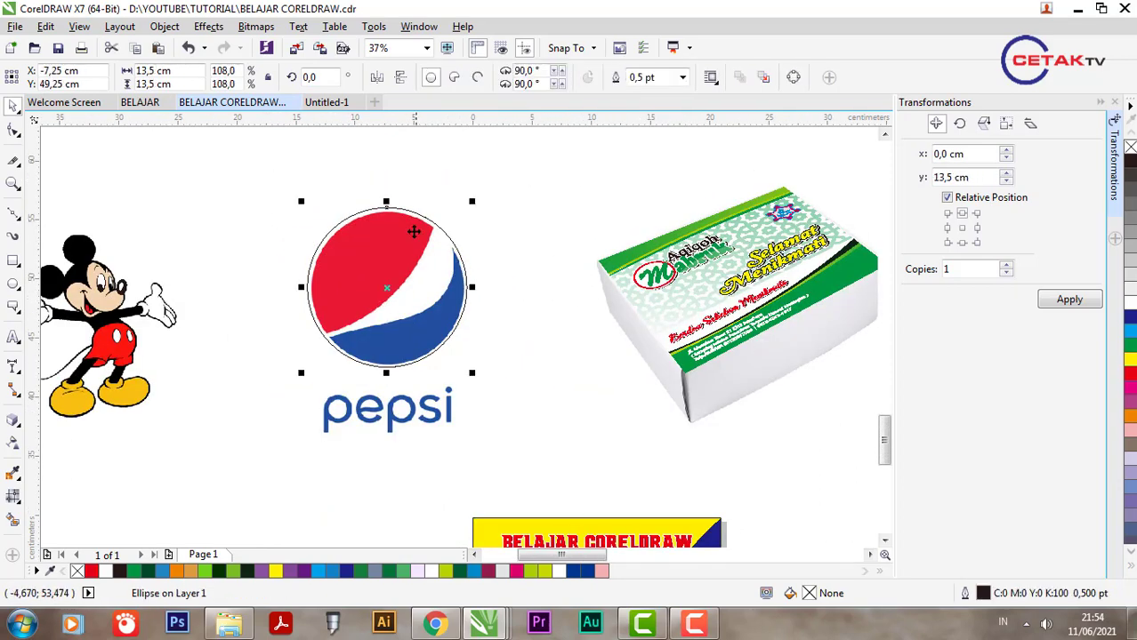
scroll(414, 231, "up", 2)
left_click_drag(548, 197, 542, 216)
scroll(568, 407, "down", 2)
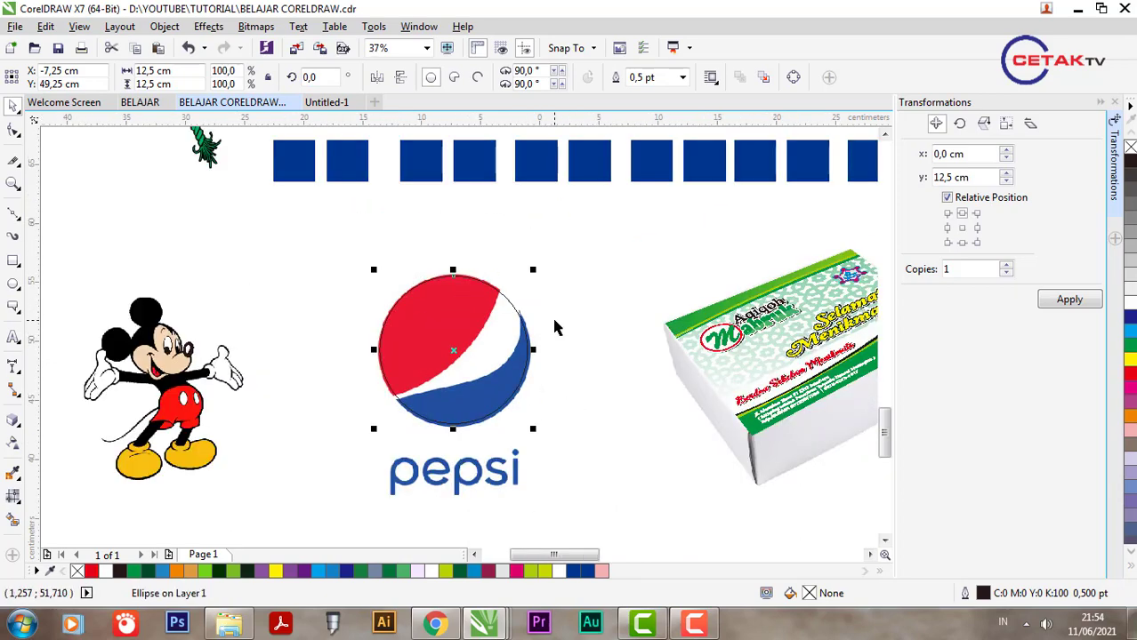
PowerClip the Pepsi bitmap inside the circle.
left_click(553, 329)
scroll(553, 287, "up", 2)
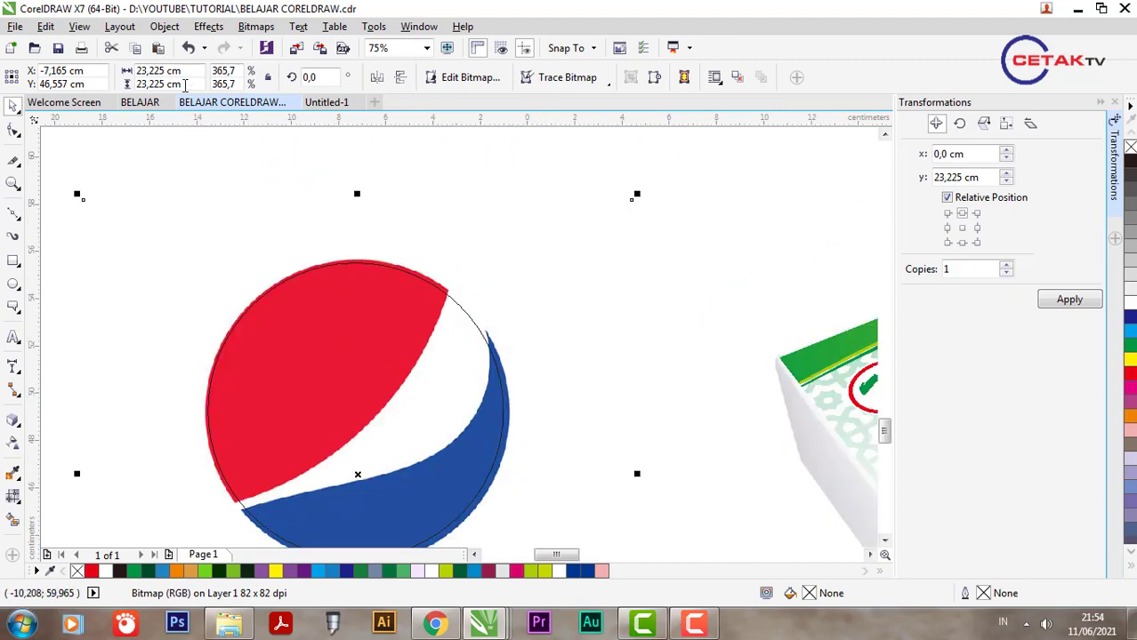
left_click(169, 27)
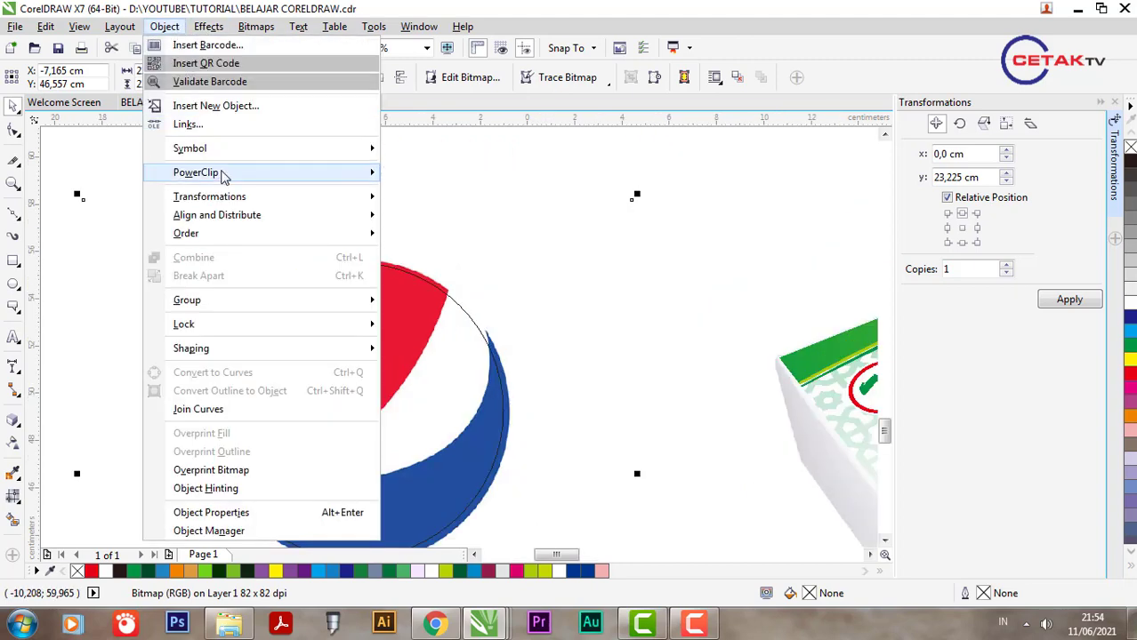
mouse_move(222, 173)
left_click(421, 174)
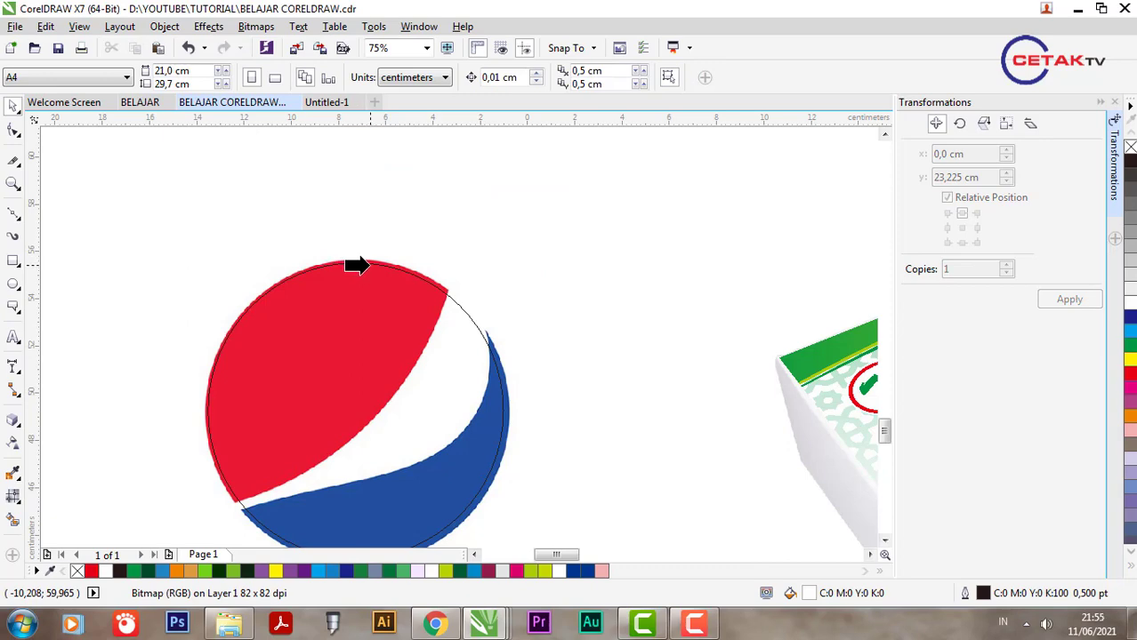
left_click(369, 265)
scroll(453, 263, "down", 2)
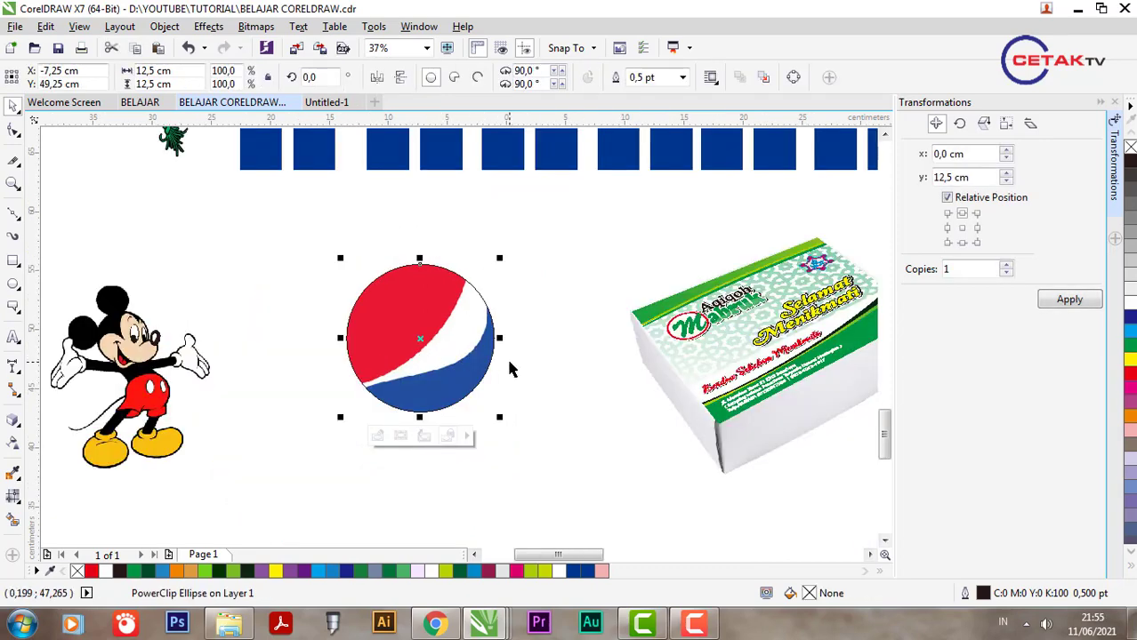
Edit the PowerClip contents, shift the Pepsi bitmap to the right within the circle, and finish editing.
left_click(377, 435)
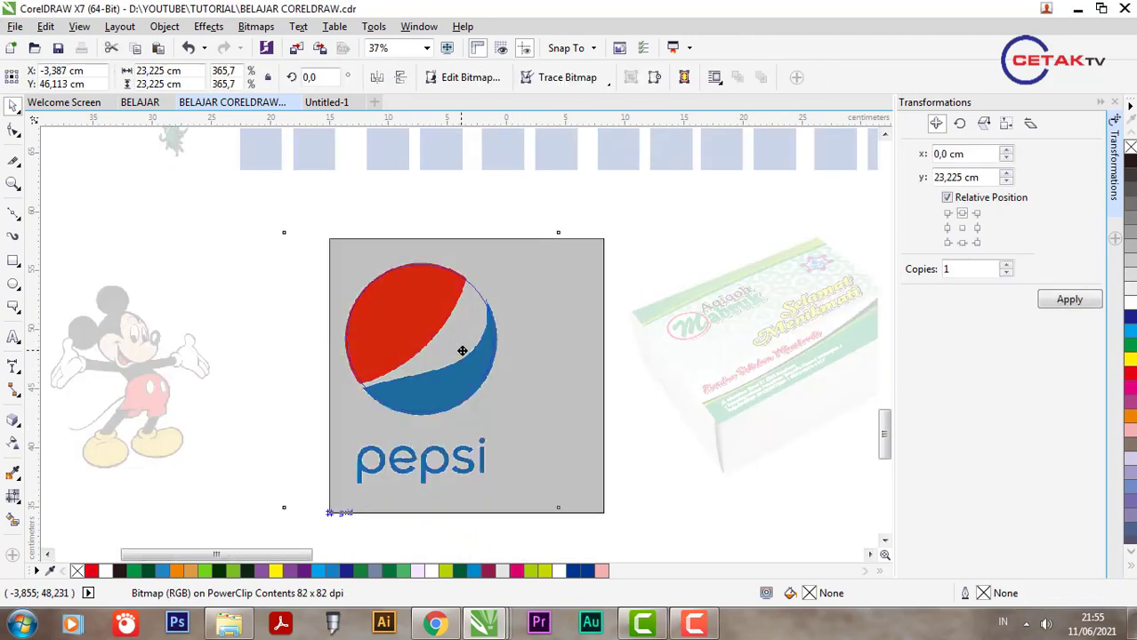
left_click(420, 435)
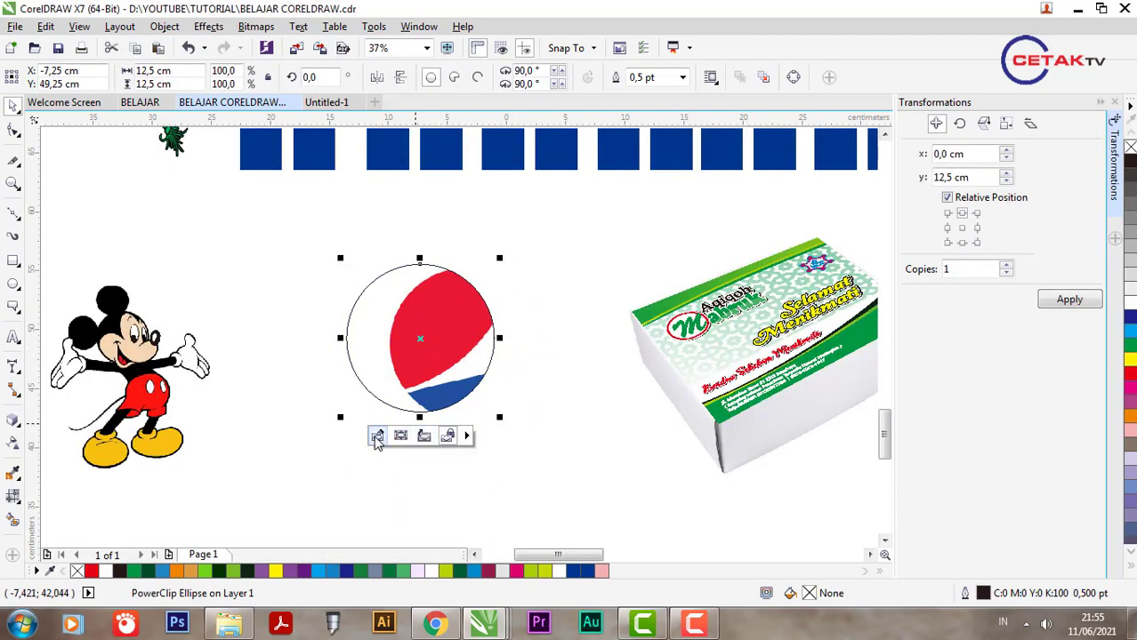
left_click(376, 438)
left_click(420, 435)
Reopen the PowerClip contents, restore the Pepsi bitmap to its position before the shift, and deselect it.
left_click(376, 437)
left_click_drag(534, 363, 490, 363)
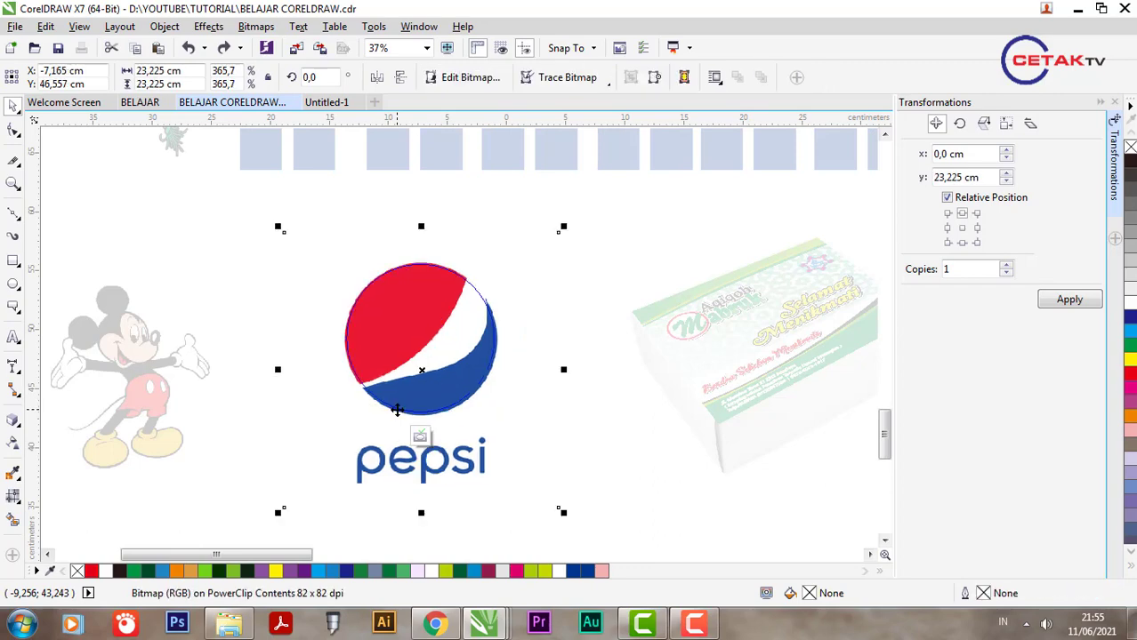
left_click(611, 288)
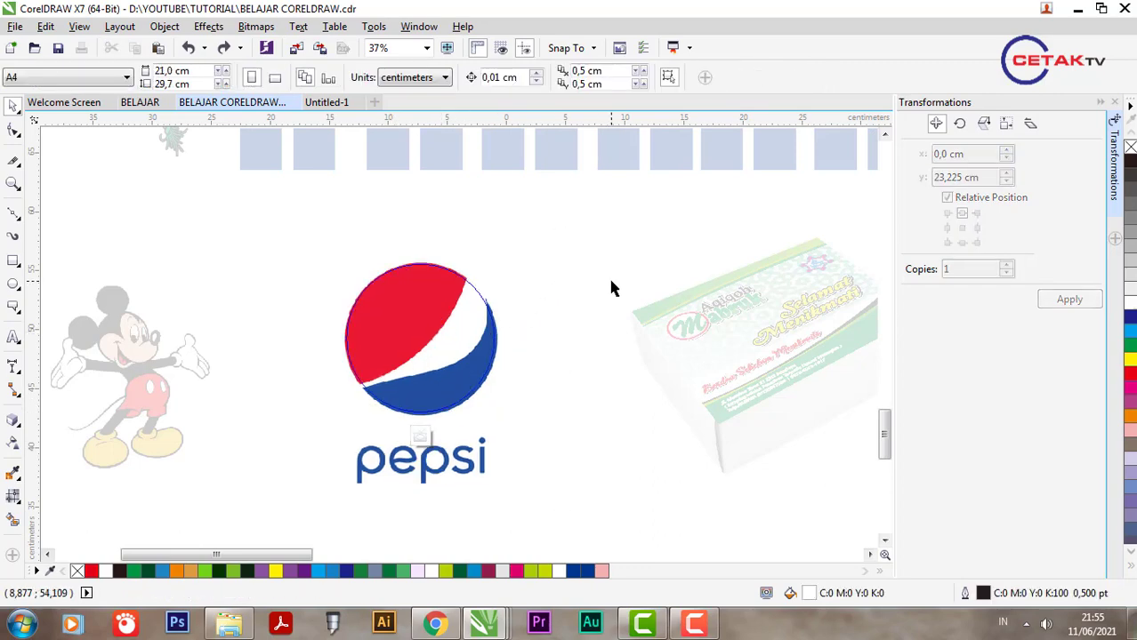
Finish editing the PowerClip contents and deselect the clipped Pepsi circle.
left_click(420, 435)
scroll(445, 322, "down", 2)
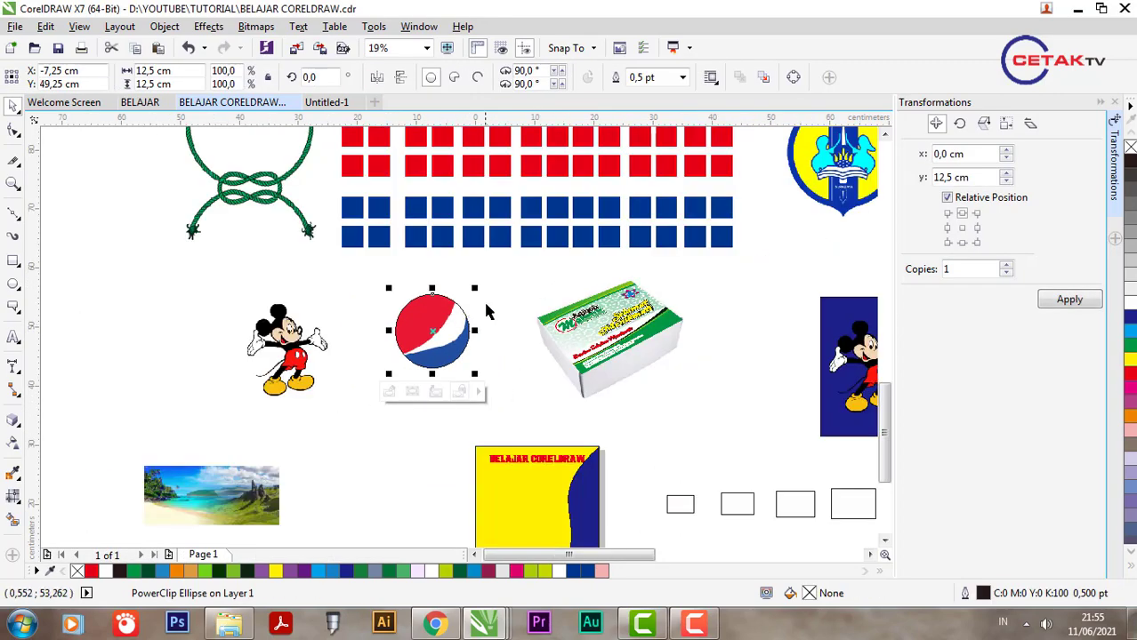
left_click(498, 293)
scroll(501, 302, "down", 2)
scroll(515, 279, "up", 2)
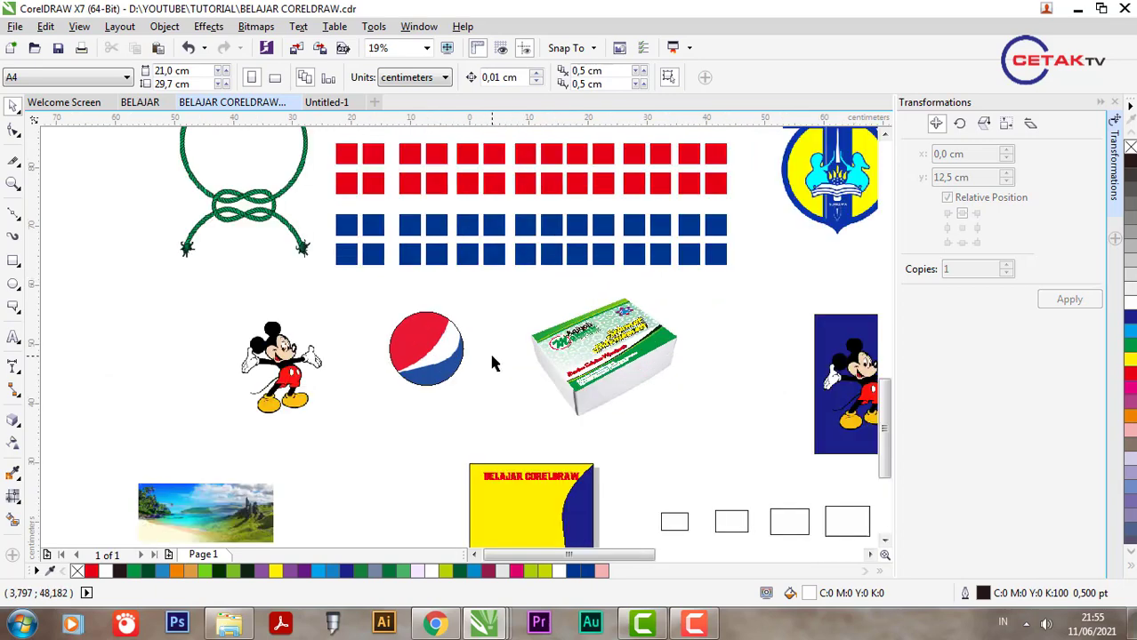
scroll(495, 363, "down", 2)
scroll(491, 357, "down", 2)
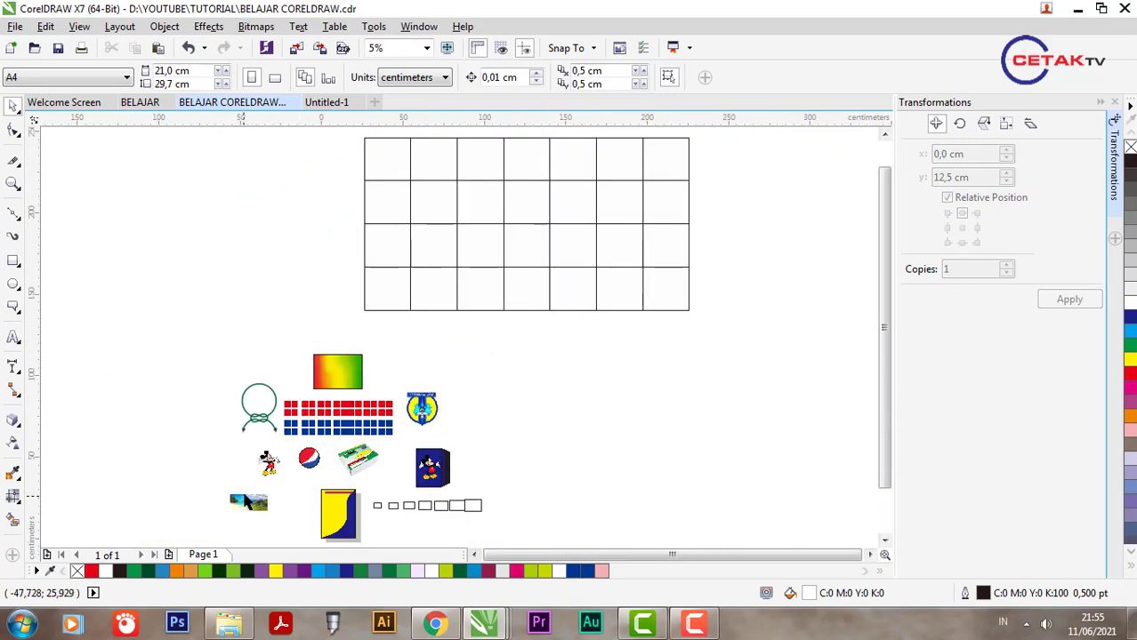
Open the Pepsi circle's PowerClip contents and finish editing, try moving the clipped circle to the right, and undo the move.
scroll(246, 503, "up", 2)
left_click(333, 467)
left_click(334, 474)
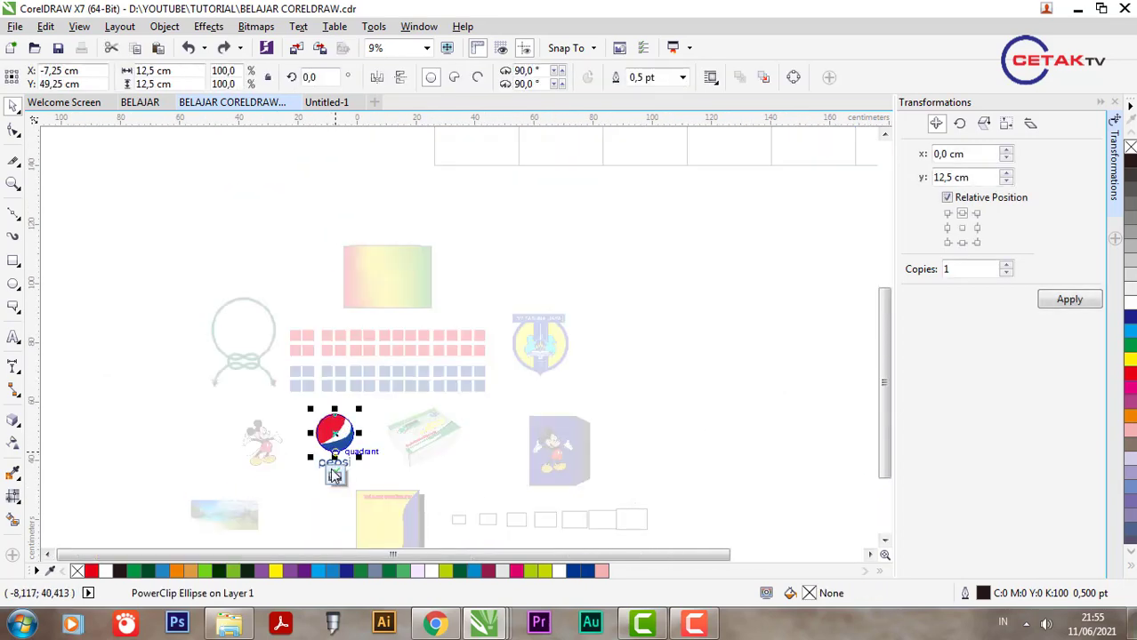
left_click(334, 474)
left_click_drag(351, 413, 664, 409)
key("ctrl+z")
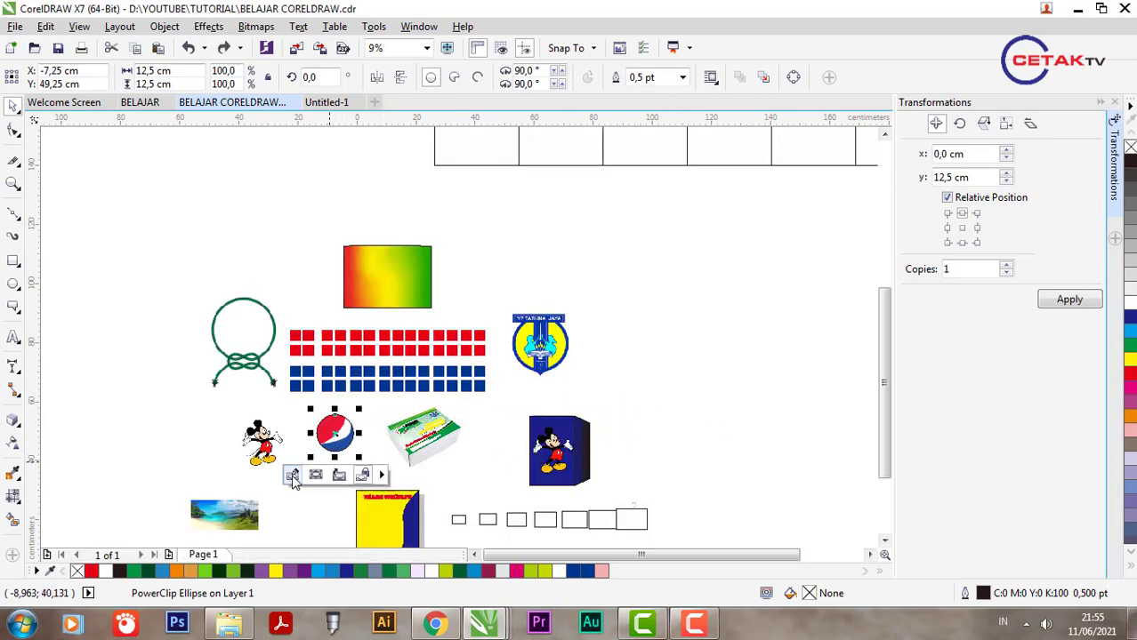
left_click(293, 475)
left_click(330, 476)
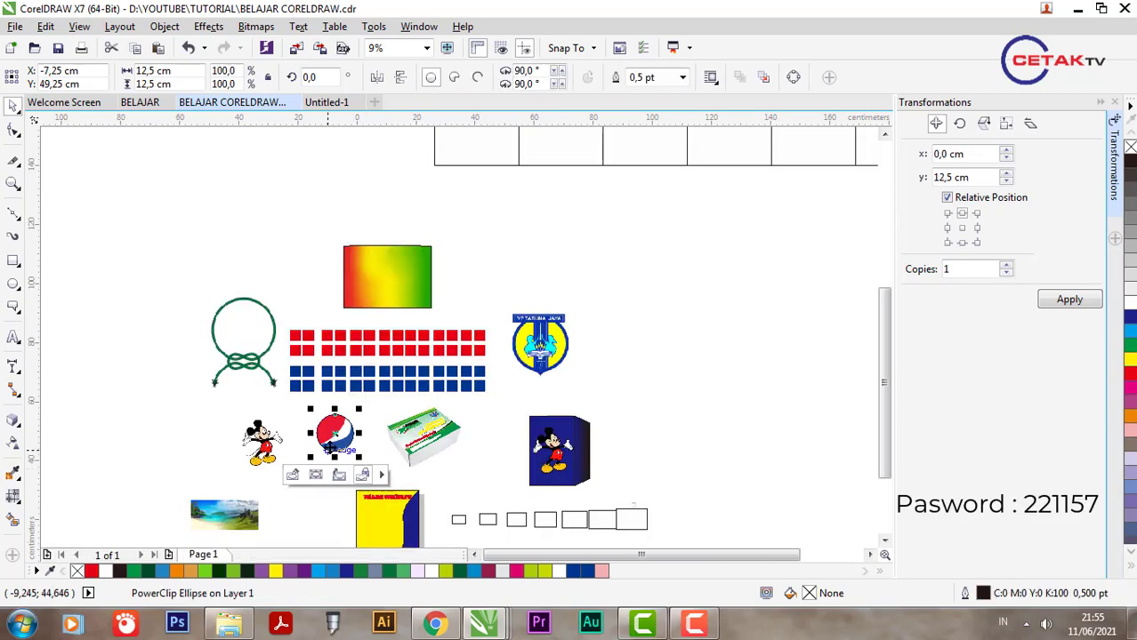
Delete the clipped Pepsi circle and paste the full Pepsi bitmap in its place.
key("Delete")
key("ctrl+v")
scroll(329, 454, "up", 3)
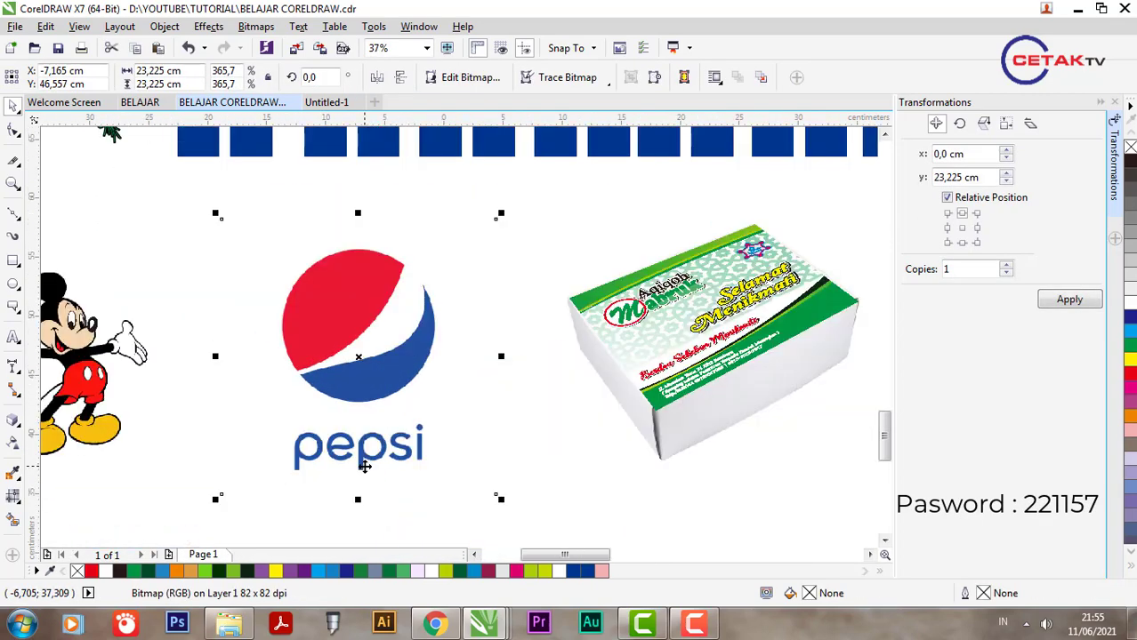
Draw a rectangle over the pepsi wordmark, remove its fill, and enlarge it to about 14 × 5.25 cm.
left_click(13, 261)
scroll(302, 443, "up", 2)
left_click_drag(280, 410, 563, 515)
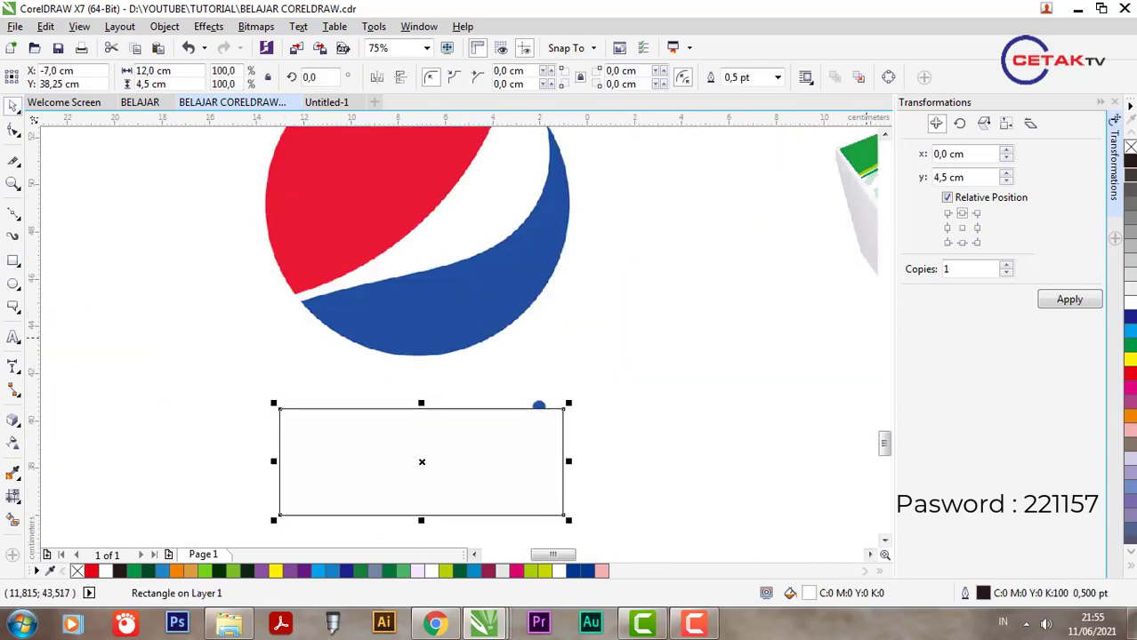
left_click(76, 571)
left_click_drag(571, 404, 610, 389)
scroll(386, 404, "down", 2)
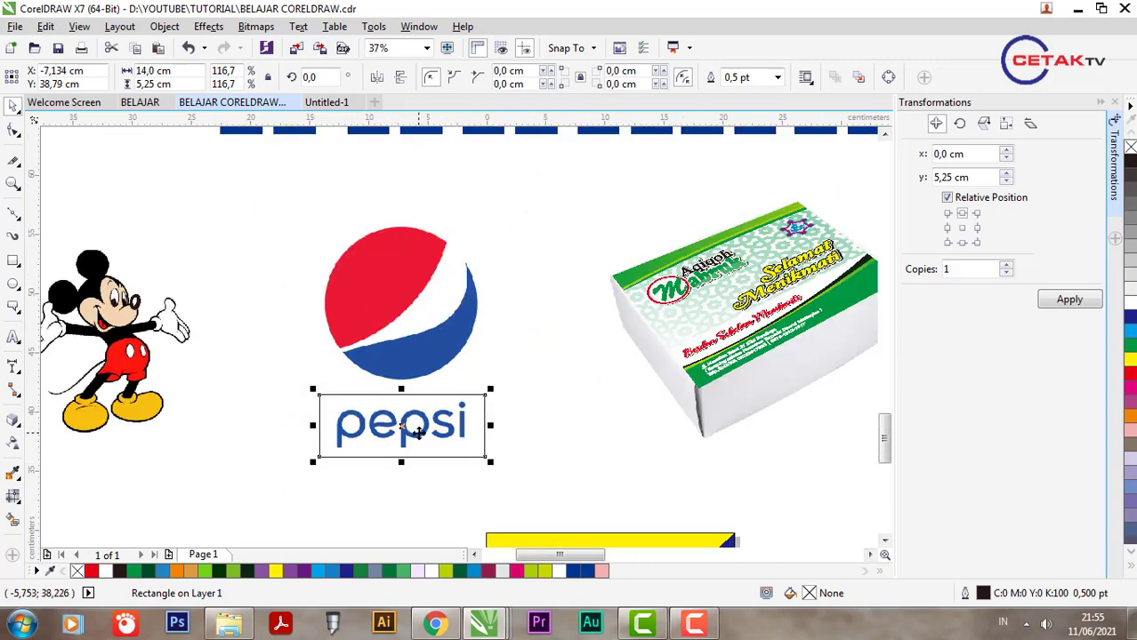
Select the wordmark rectangle together with the Pepsi bitmap and intersect them.
scroll(418, 433, "up", 2)
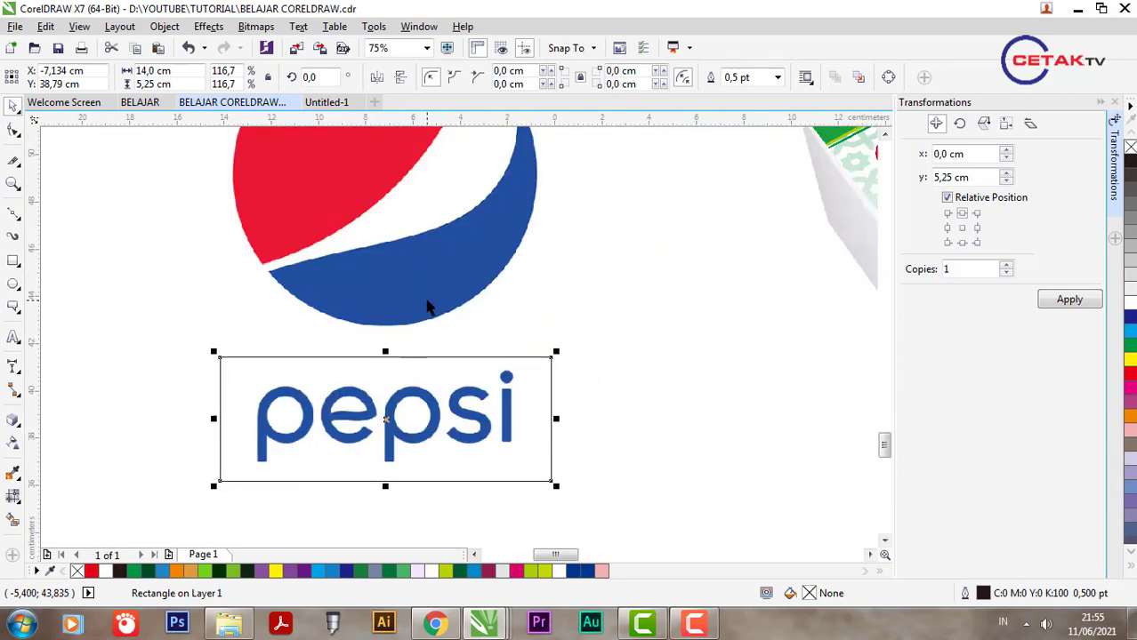
left_click(427, 307, "shift")
scroll(427, 300, "down", 2)
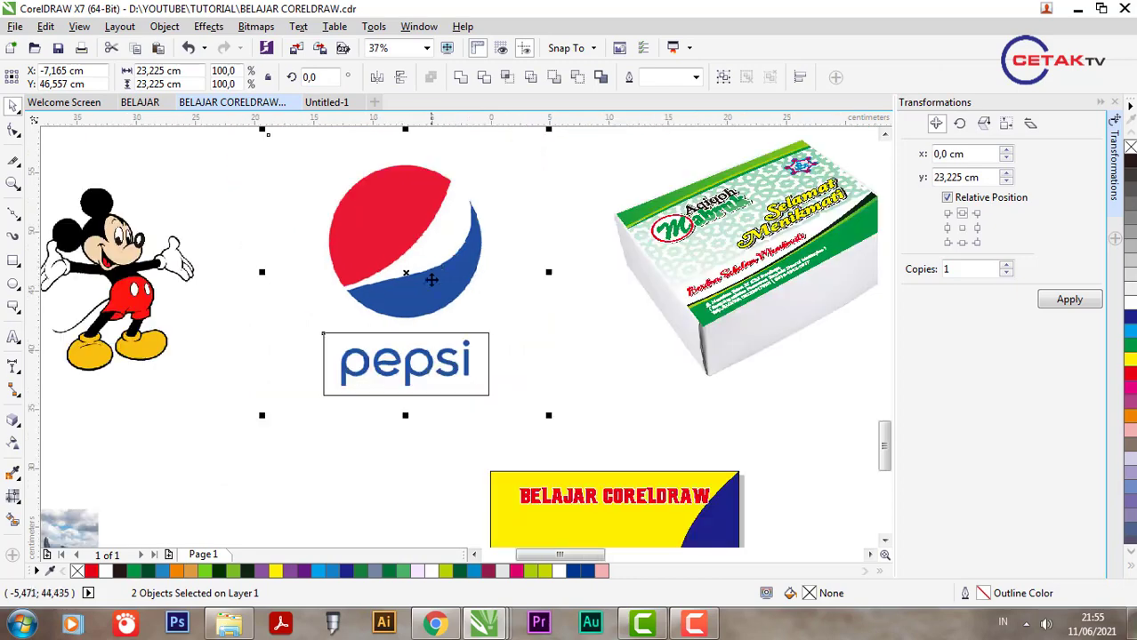
left_click(473, 355)
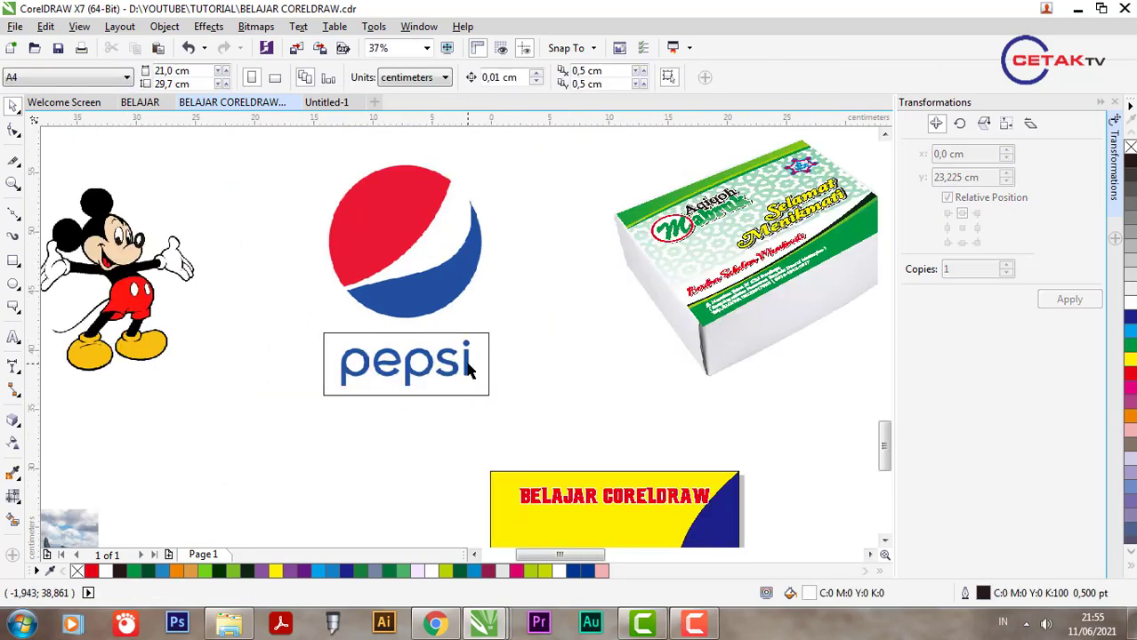
left_click(449, 292, "shift")
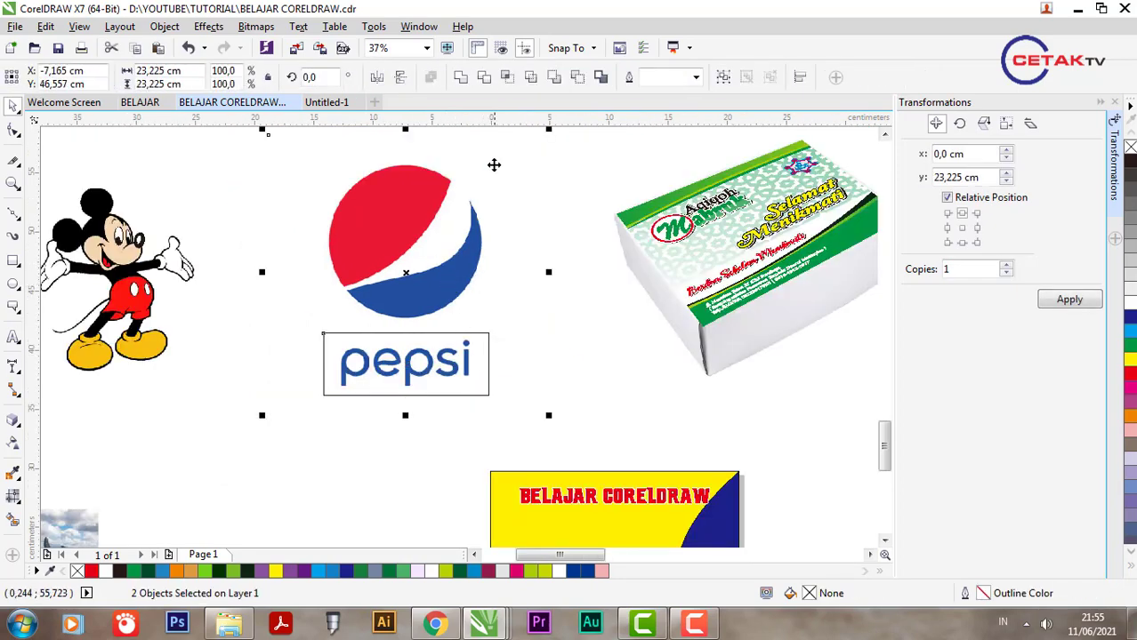
left_click(505, 78)
Try deleting the original Pepsi bitmap, undo the deletion, and clear the selection.
left_click(449, 256)
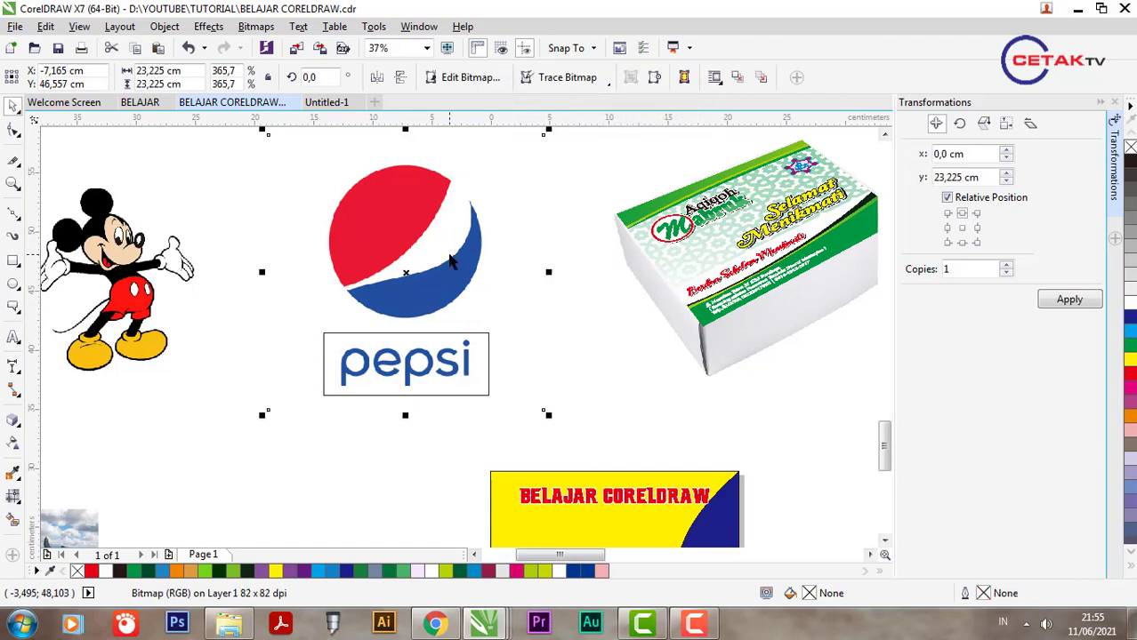
key("Delete")
key("ctrl+z")
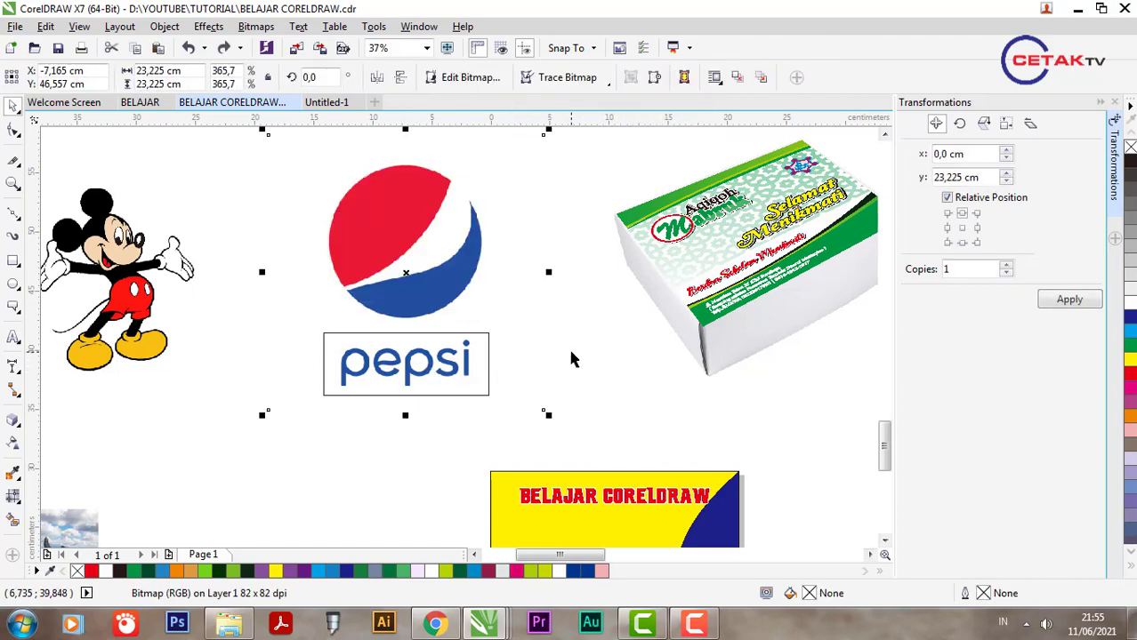
left_click(574, 356)
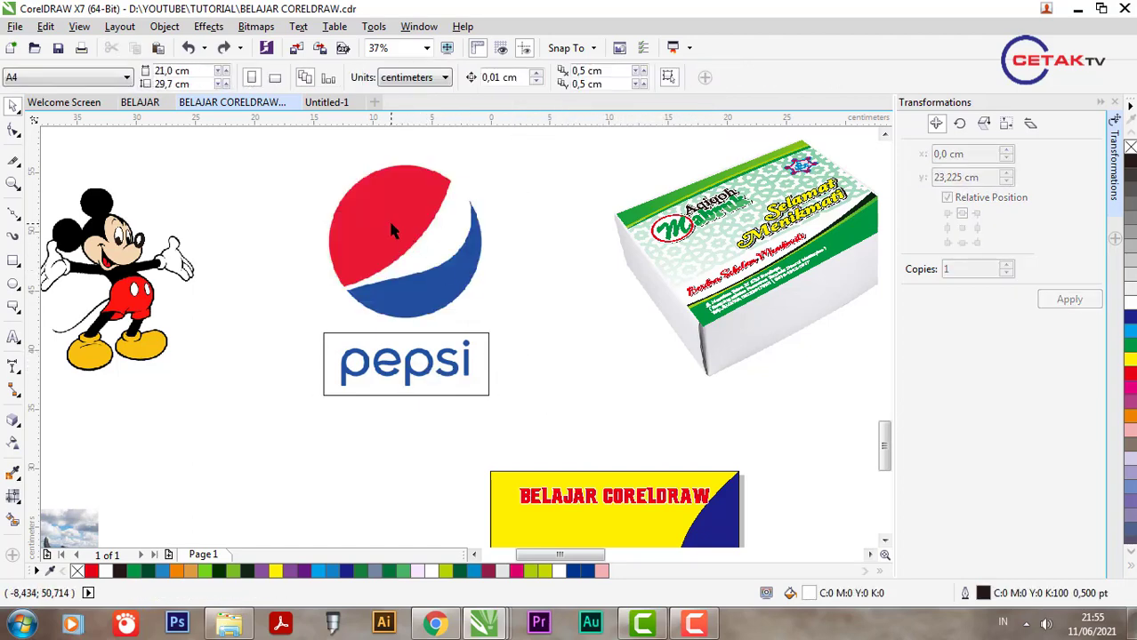
Enlarge the rectangle around the pepsi wordmark to about 31.6 × 11.8 cm, extending it downward and to both sides.
left_click(475, 353)
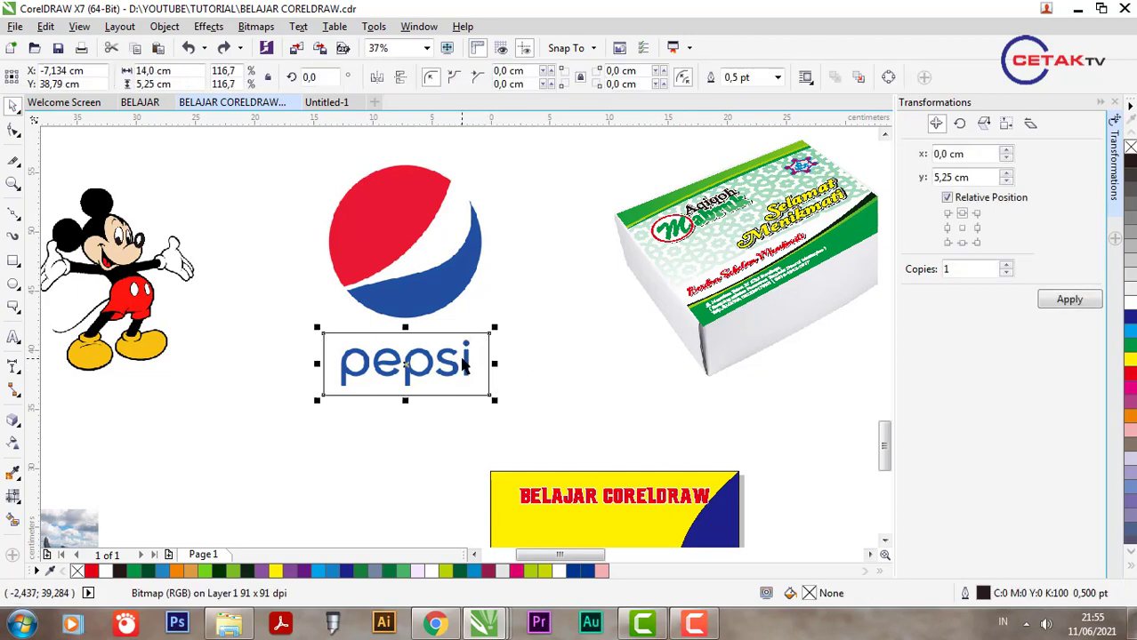
left_click_drag(489, 395, 588, 474)
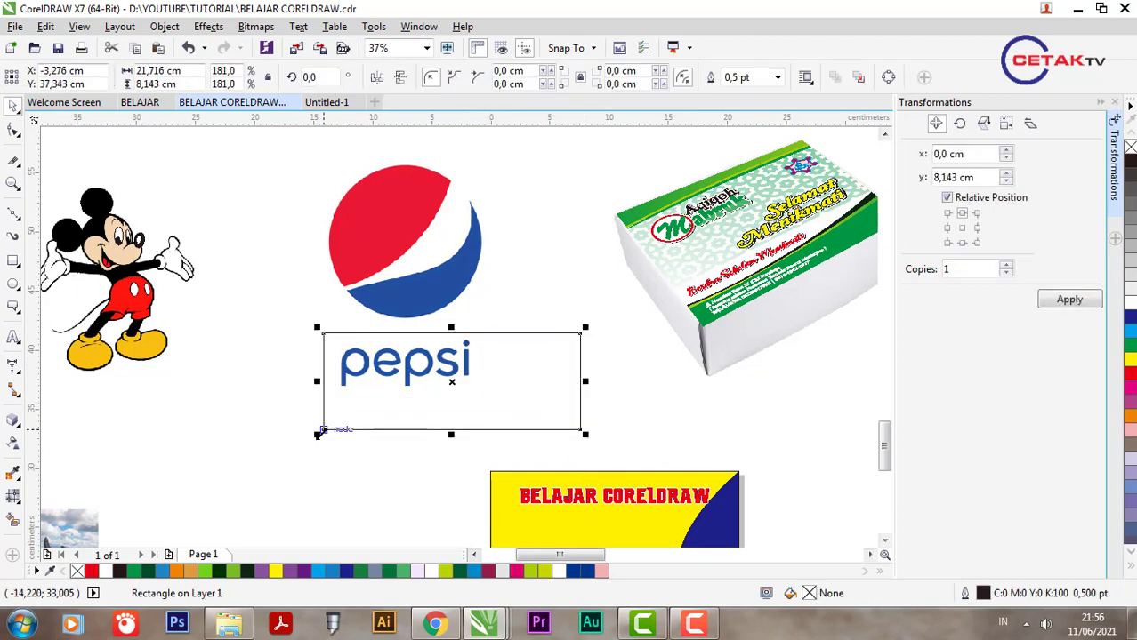
left_click_drag(318, 437, 206, 474)
Try Back Minus Front on the enlarged rectangle and the Pepsi bitmap, and undo it.
left_click(393, 287, "shift")
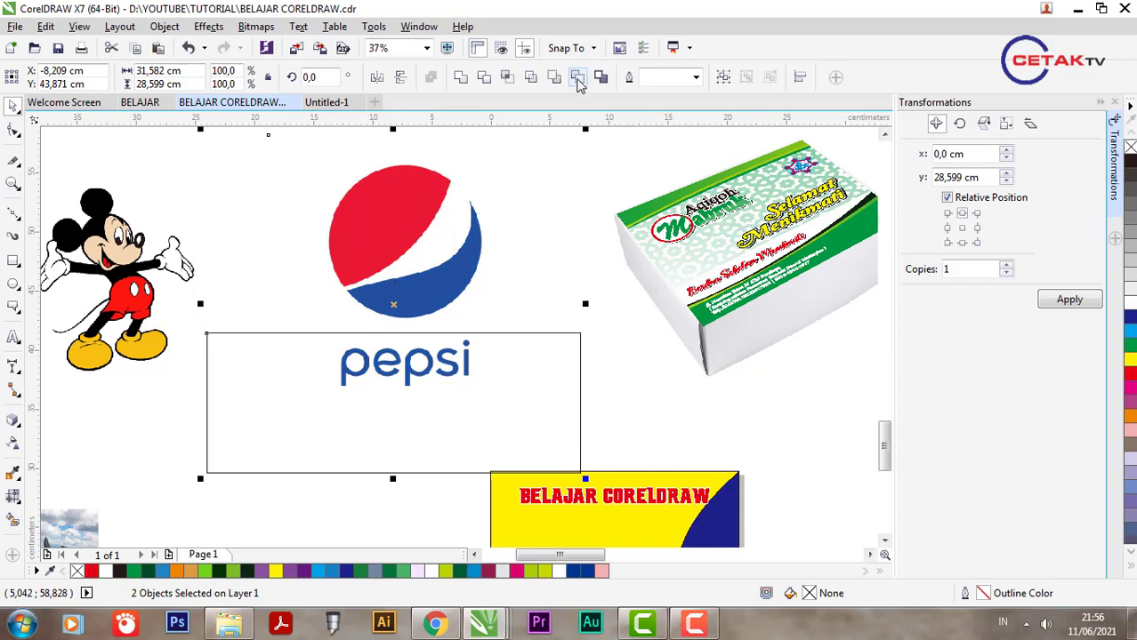
left_click(578, 82)
key("ctrl+z")
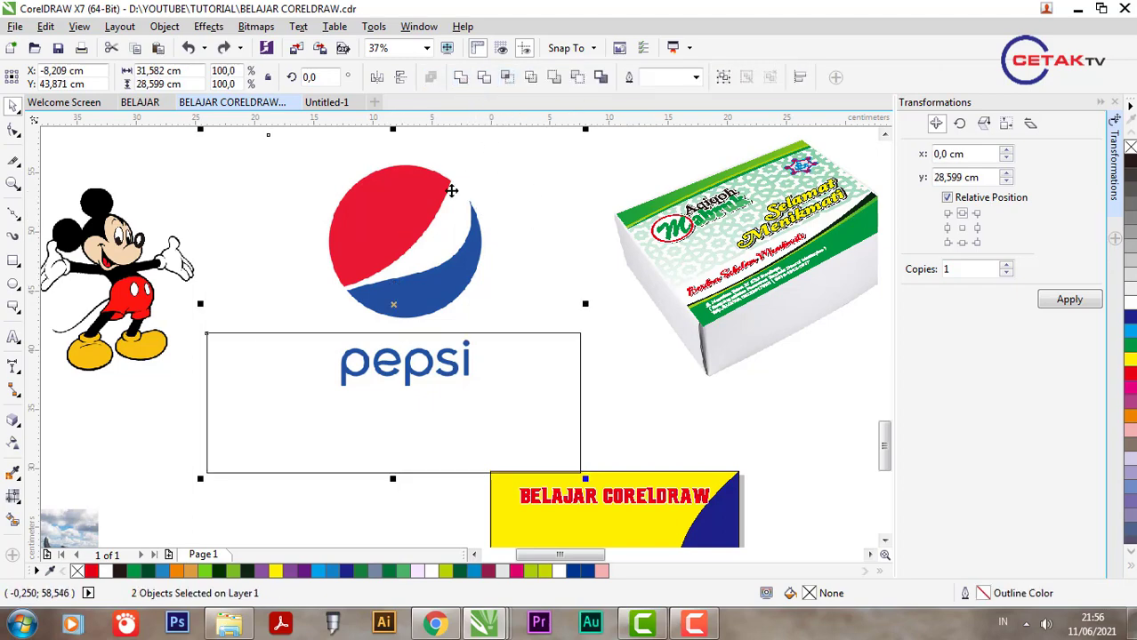
Move the rectangle to the left of the Mickey Mouse figure, narrow it, and place an overlapping copy diagonally offset from it.
scroll(470, 294, "down", 2)
left_click(374, 384)
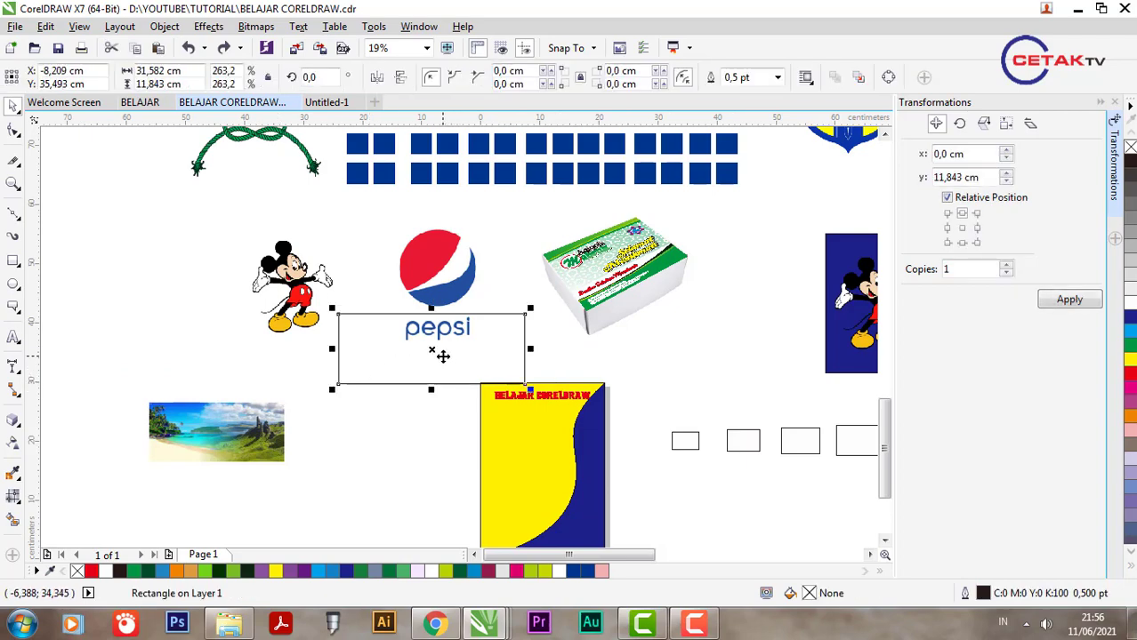
left_click_drag(442, 356, 210, 289)
left_click_drag(297, 281, 183, 225)
scroll(119, 256, "up", 1)
Try welding the two overlapping rectangles beside Mickey Mouse, and undo the weld.
left_click(154, 335, "shift")
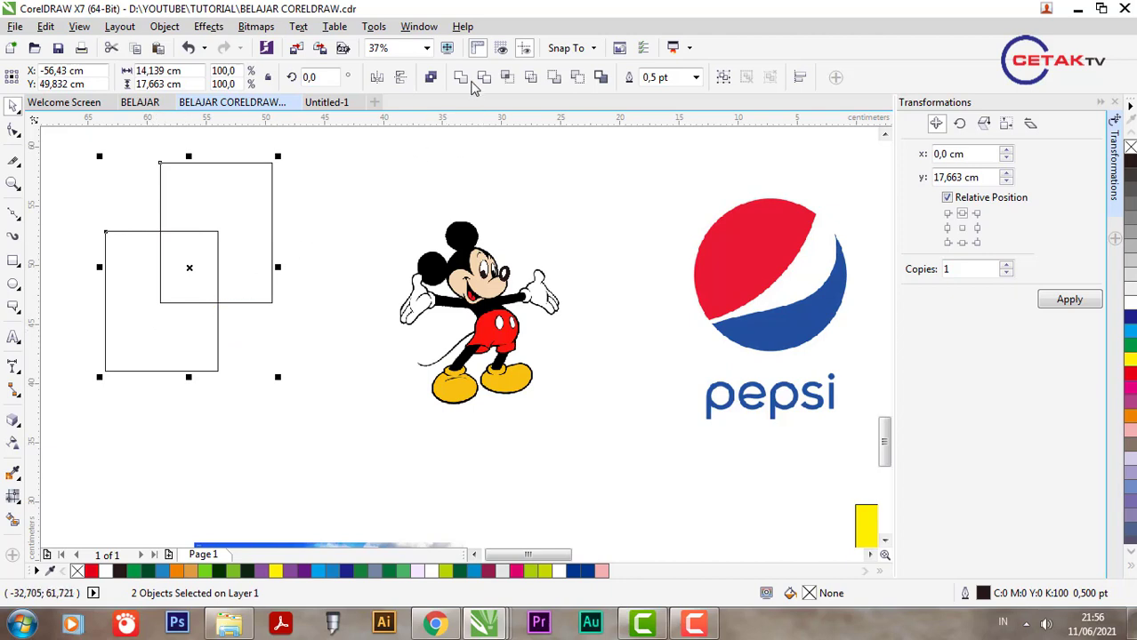
left_click(461, 78)
key("ctrl+z")
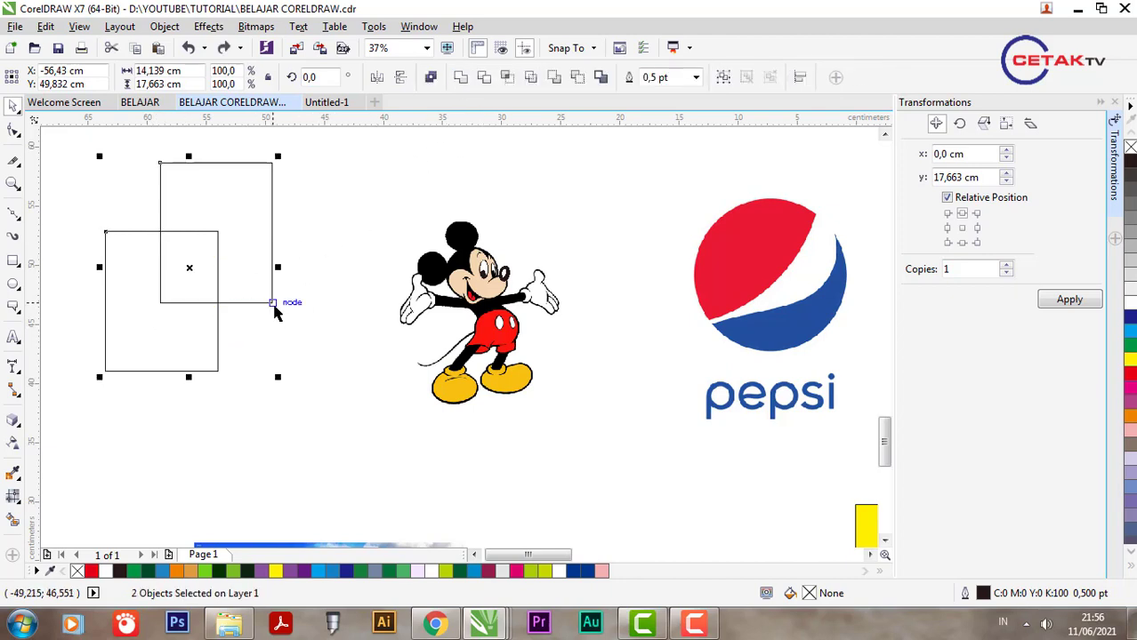
Clear the selection and delete the large grid of rectangles above the artwork.
scroll(317, 335, "down", 4)
scroll(315, 334, "up", 2)
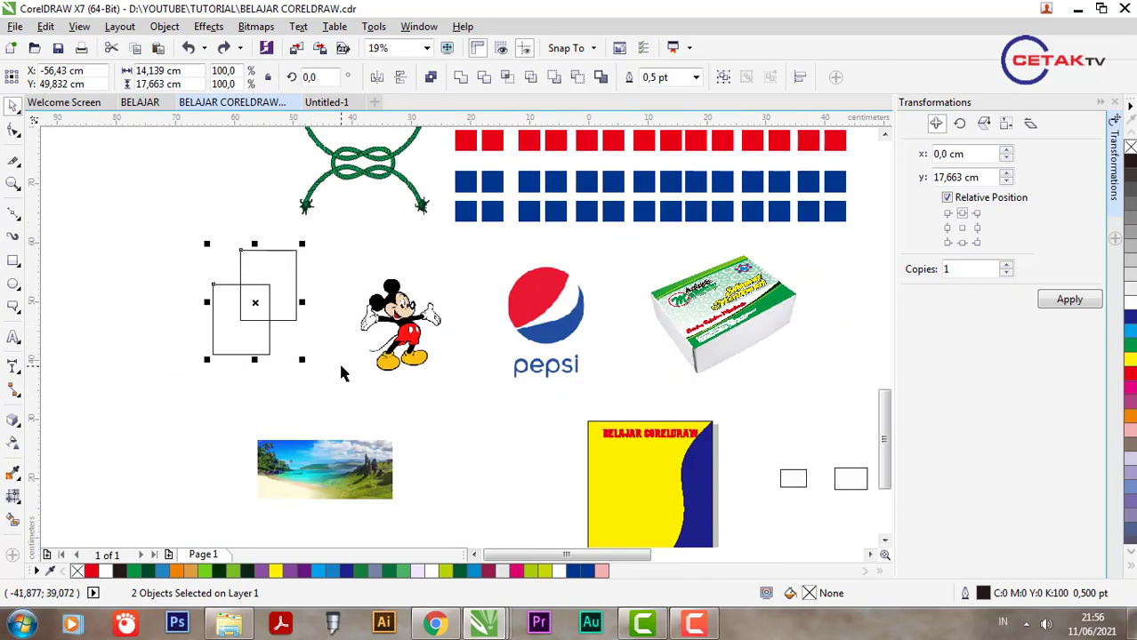
scroll(337, 362, "down", 5)
key("Escape")
left_click_drag(320, 209, 515, 361)
key("Delete")
key("F4")
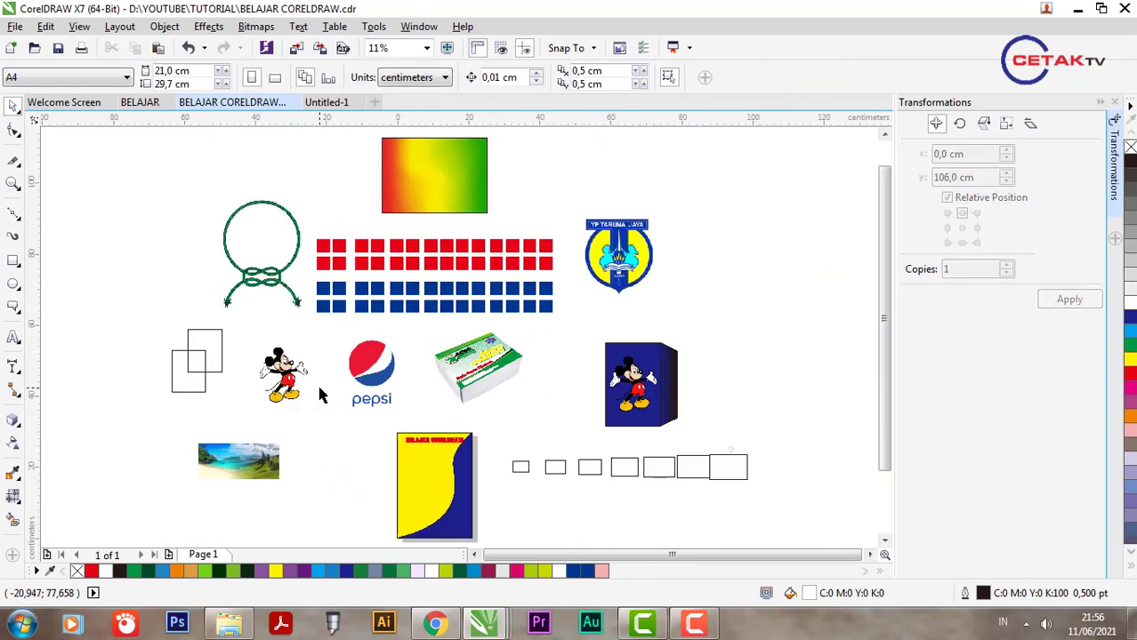
Select both rows of red squares, and reduce the selection to the rightmost square of the upper row.
scroll(445, 258, "up", 2)
left_click(449, 238)
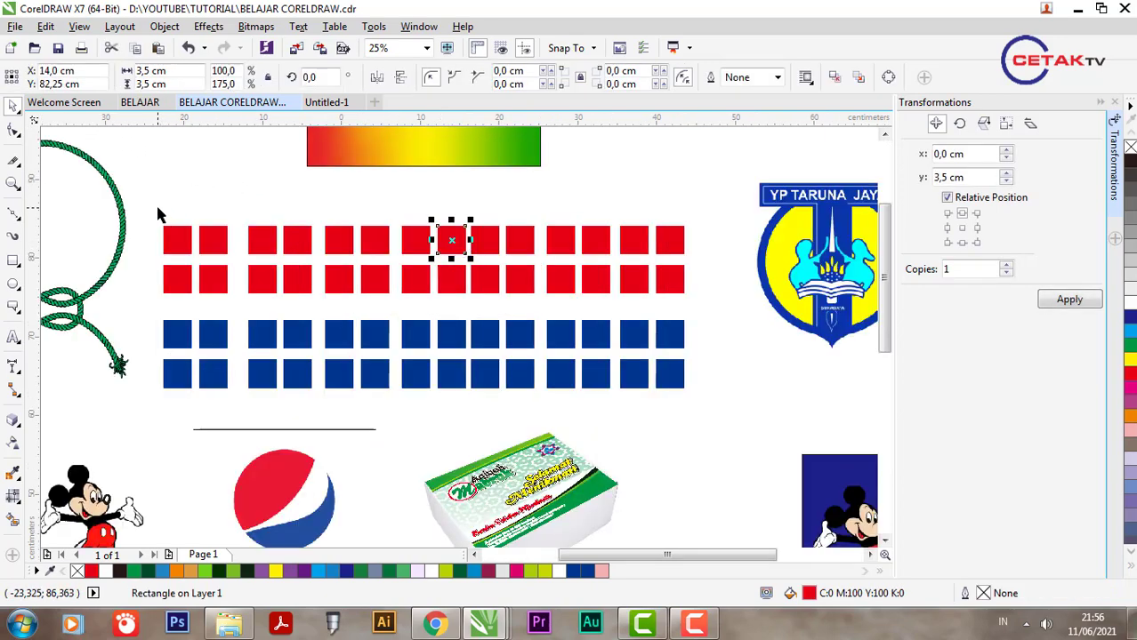
left_click_drag(158, 215, 731, 308)
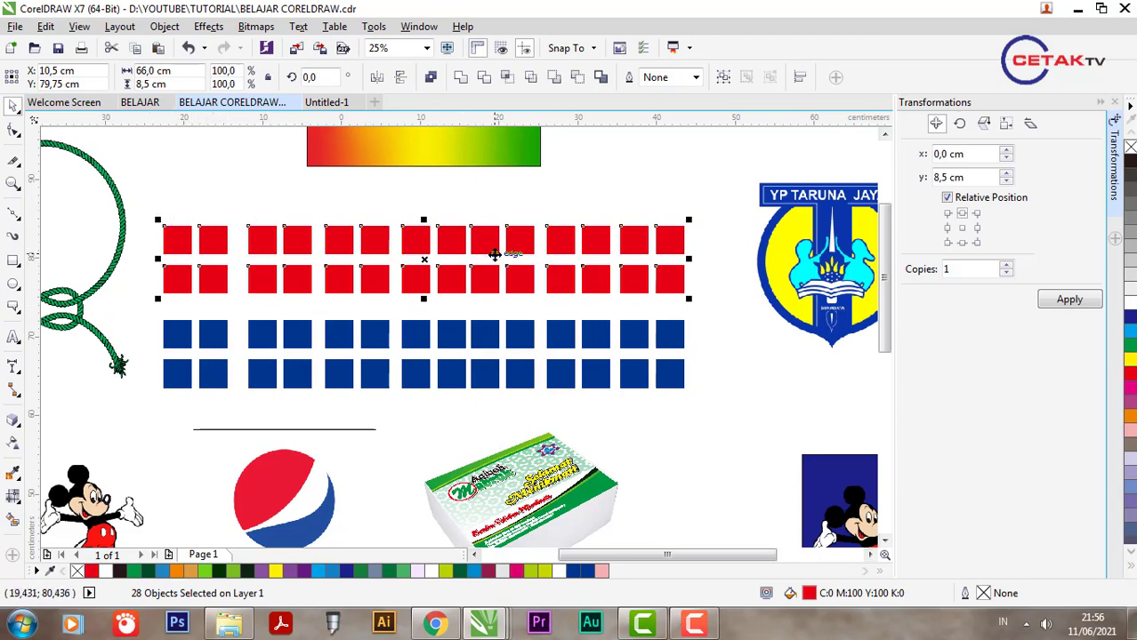
left_click(669, 238)
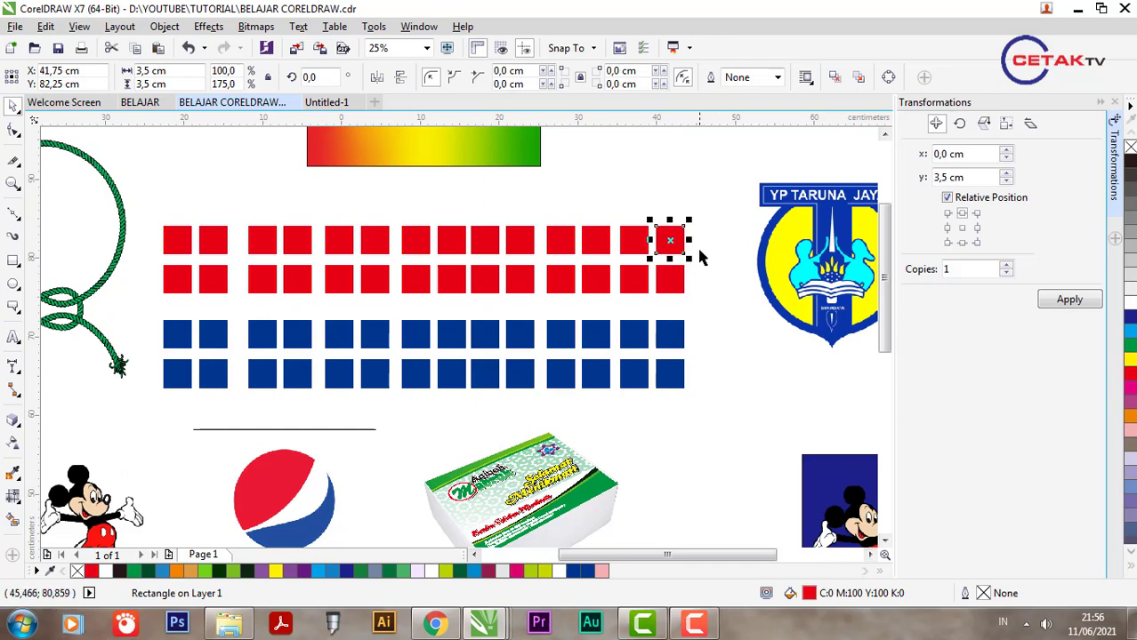
Start the Replace Wizard for replacing a color and sample the red of the squares as the color to find.
left_click(47, 27)
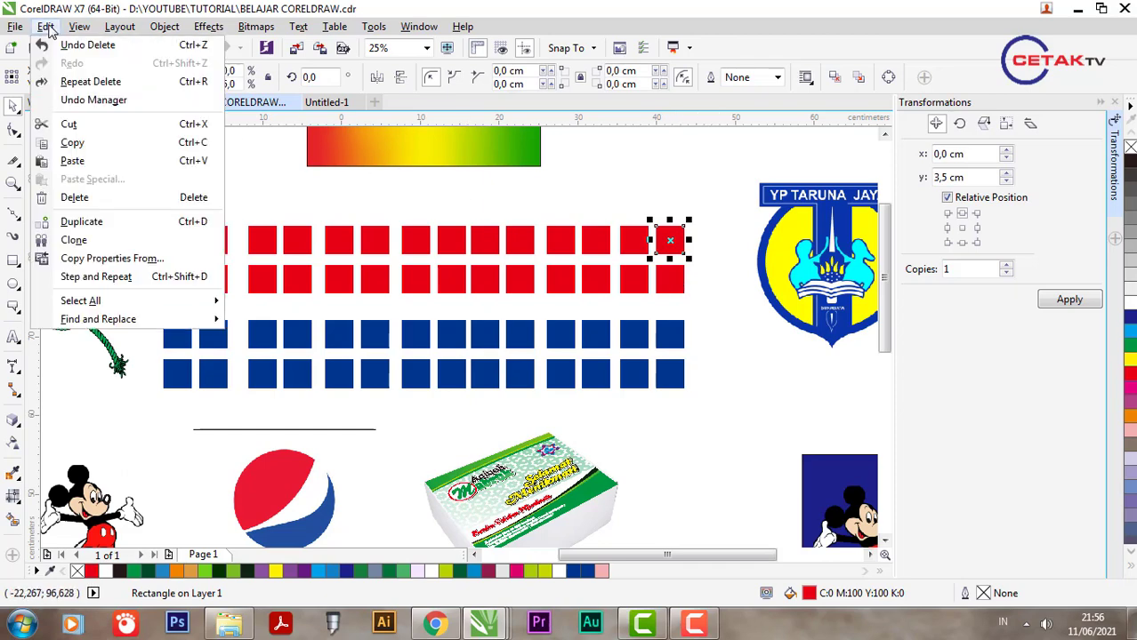
mouse_move(204, 321)
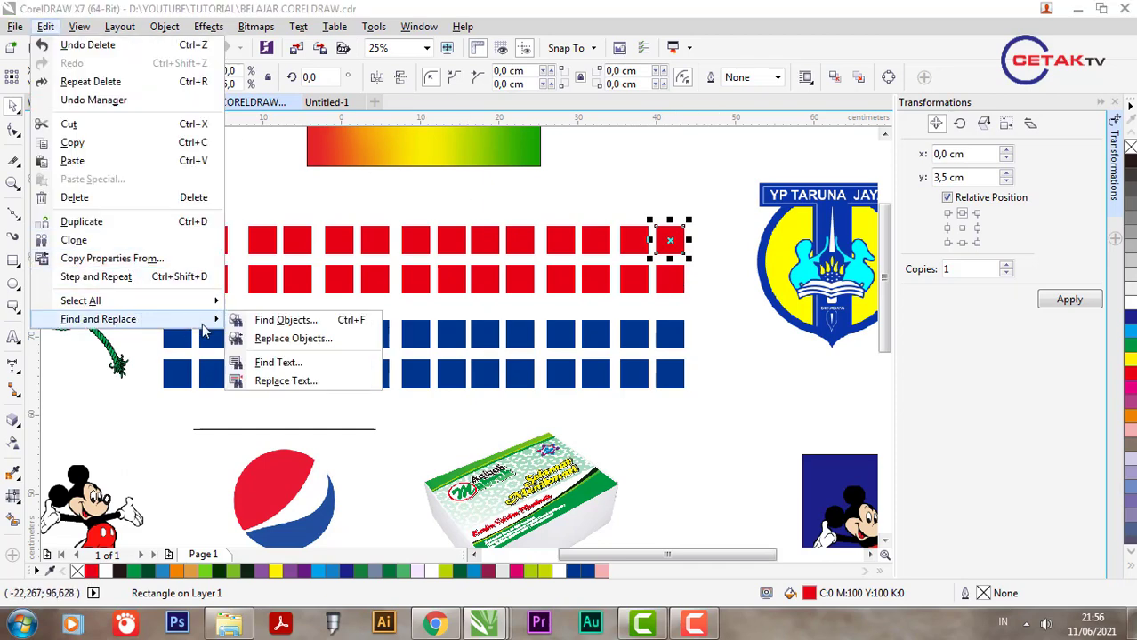
left_click(261, 342)
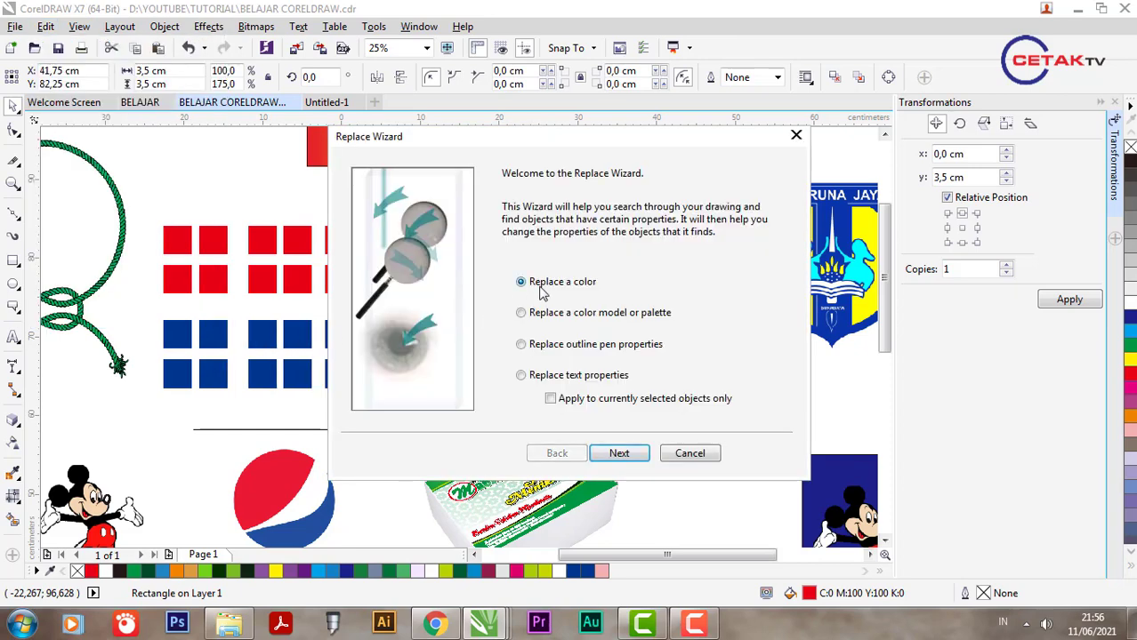
left_click(642, 461)
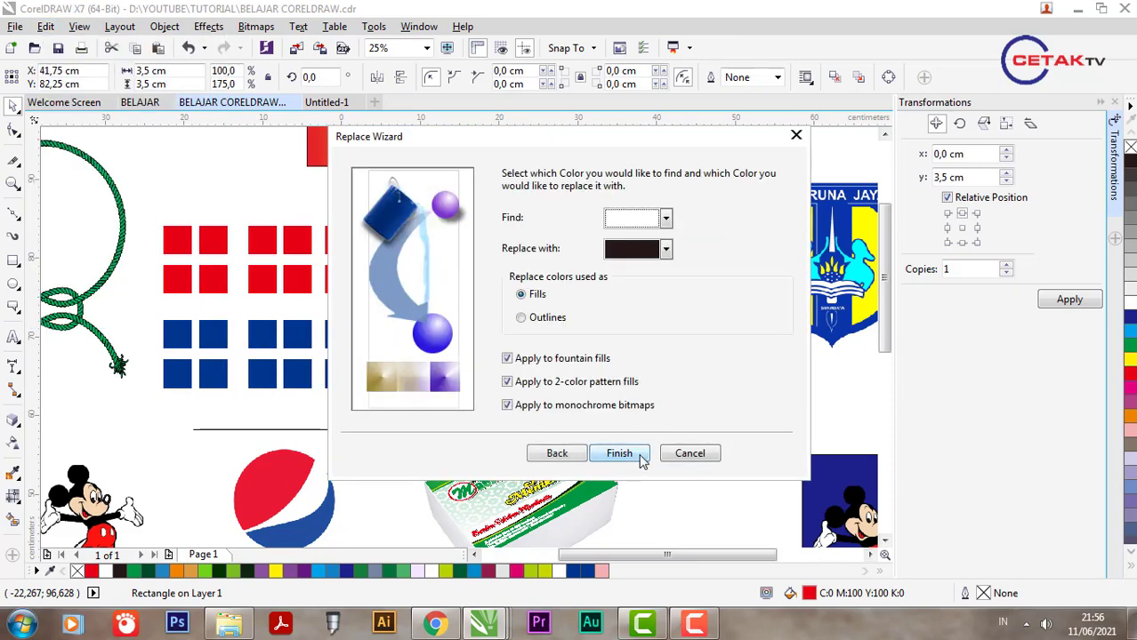
left_click(666, 219)
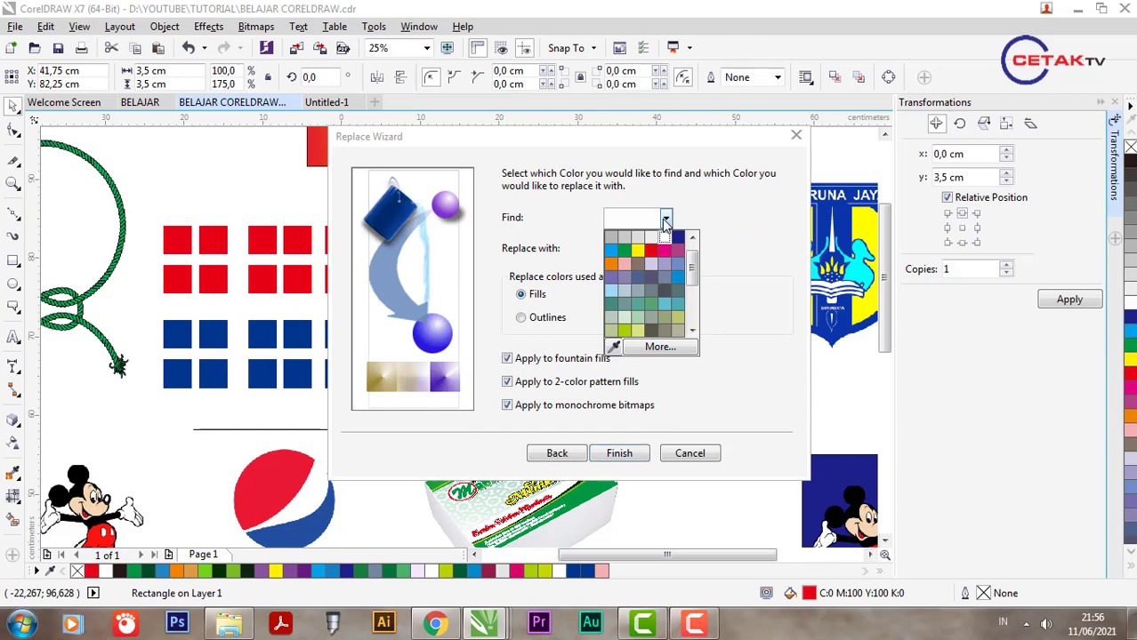
left_click(615, 348)
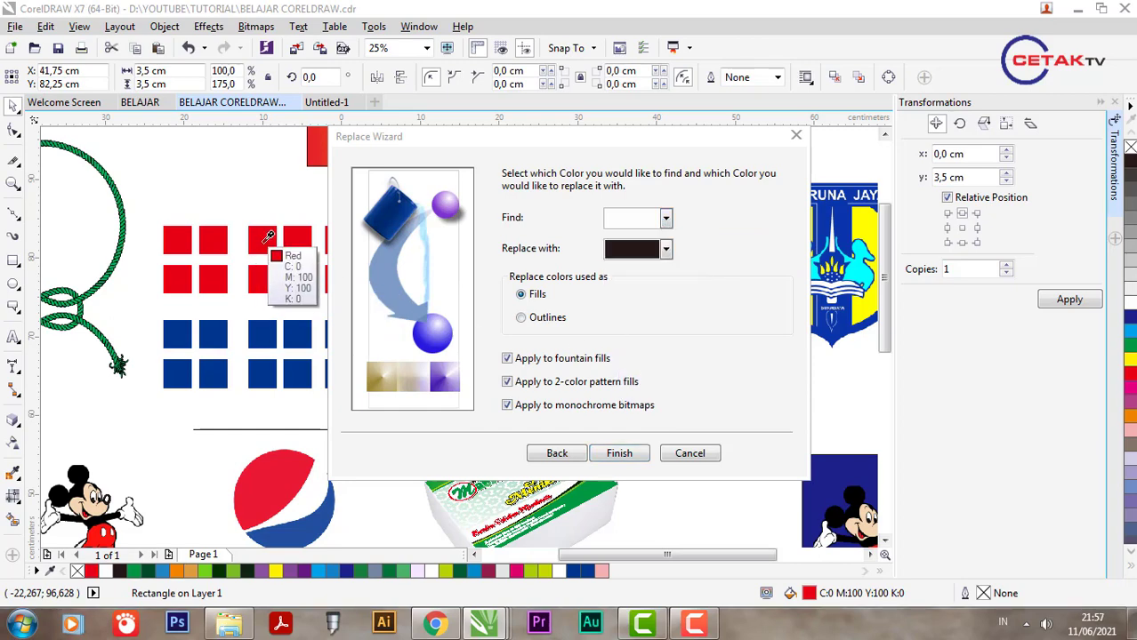
left_click(269, 237)
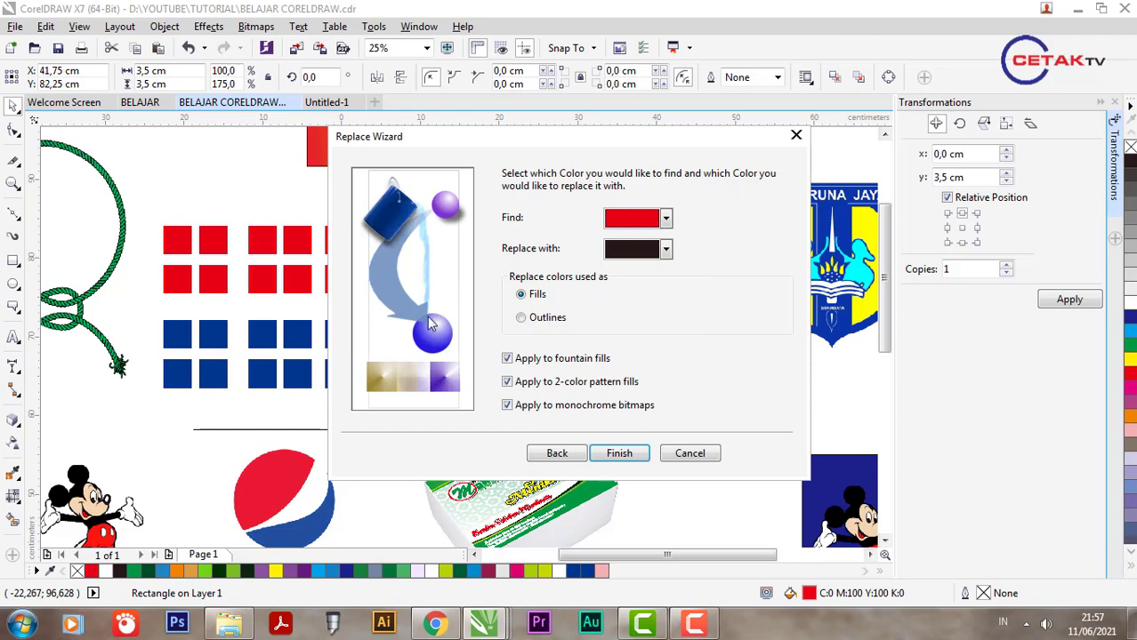
Set yellow as the replacement color for red fills, replace all matches on the page, and close the Find and Replace controls.
left_click(665, 251)
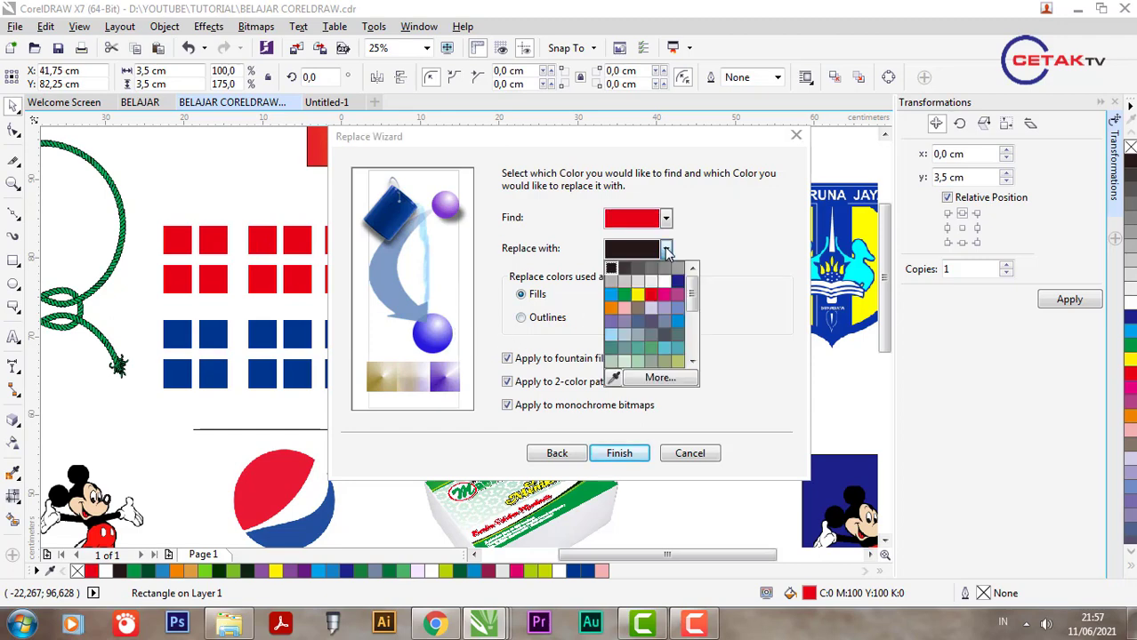
left_click(636, 294)
left_click(620, 451)
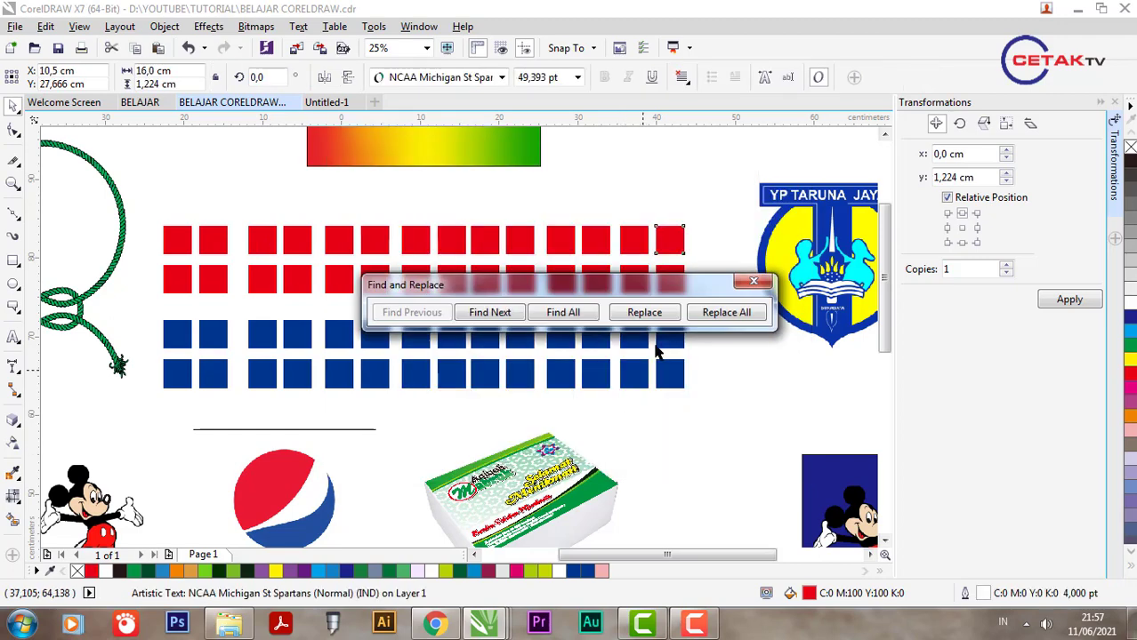
left_click(711, 316)
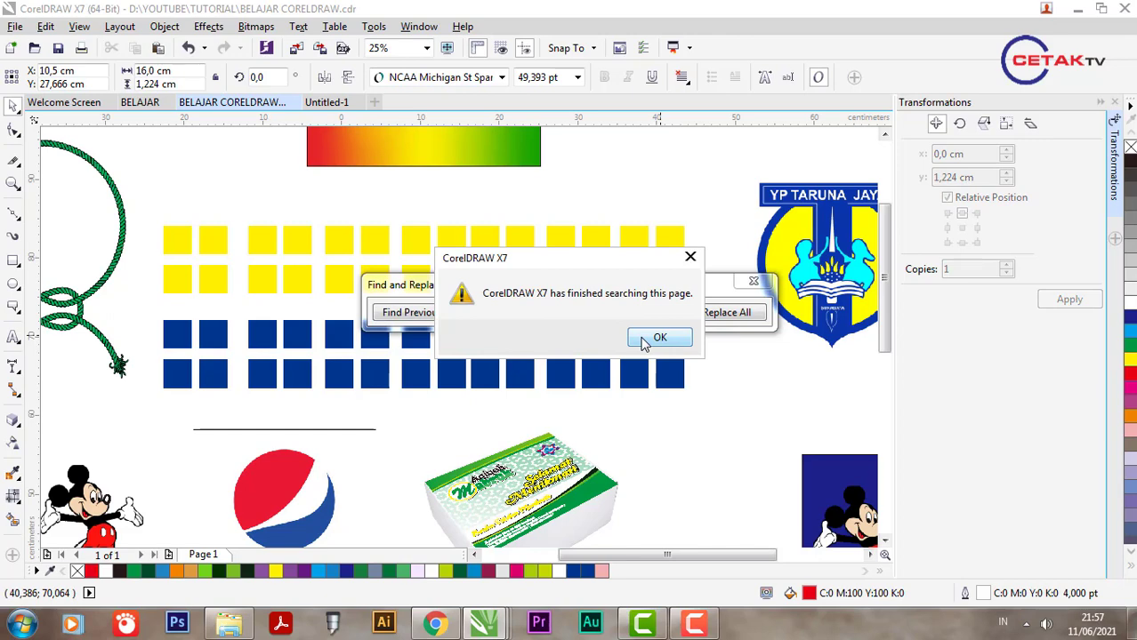
left_click(659, 338)
left_click(753, 282)
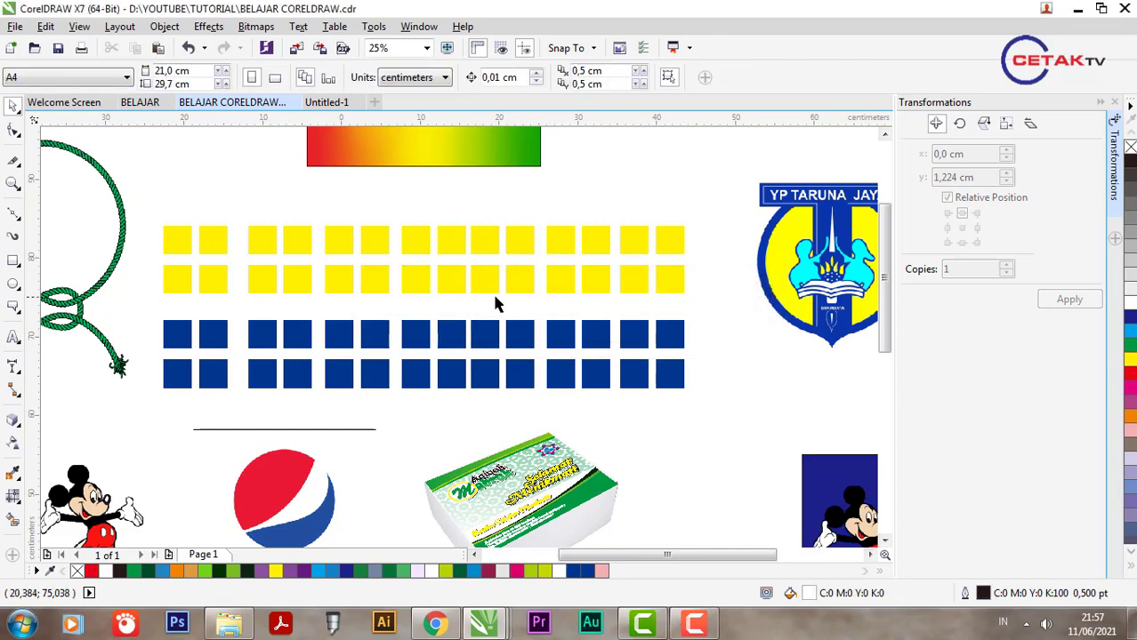
Select the BELAJAR CORELDRAW title near the page's upper edge and fill it red at its original position.
scroll(492, 290, "down", 2)
scroll(455, 255, "down", 2)
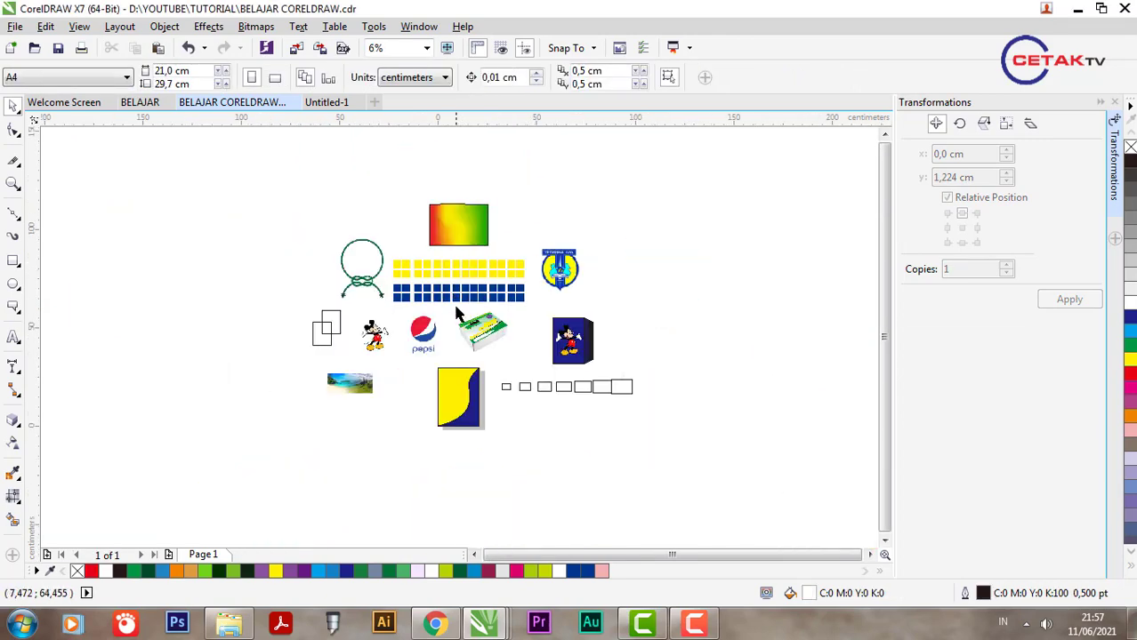
scroll(476, 406, "up", 2)
left_click(468, 338)
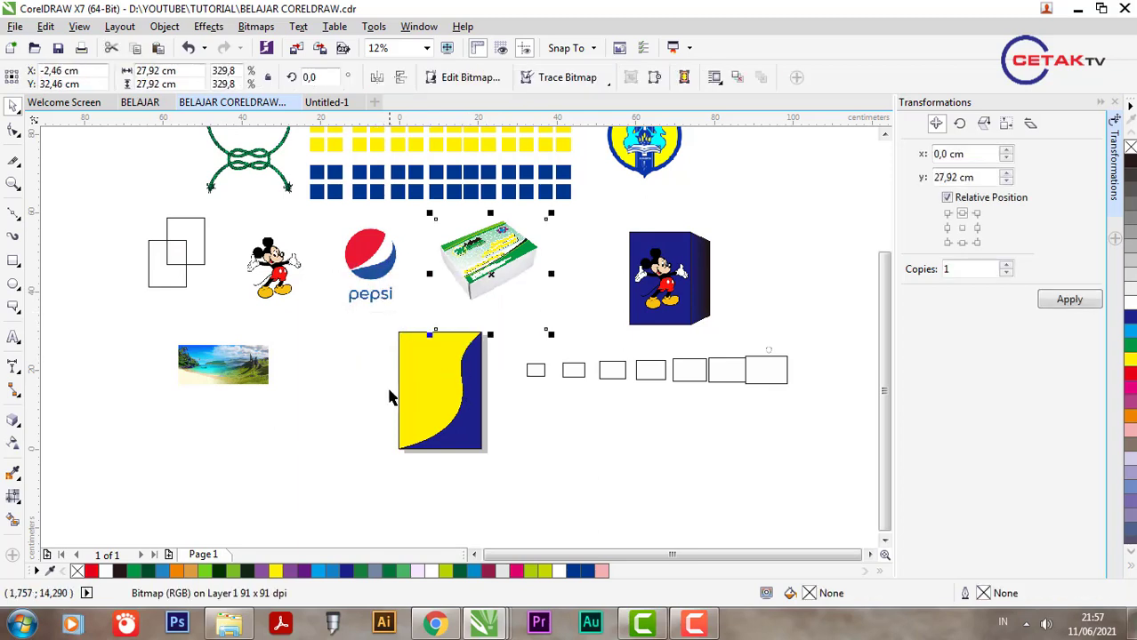
key("Tab")
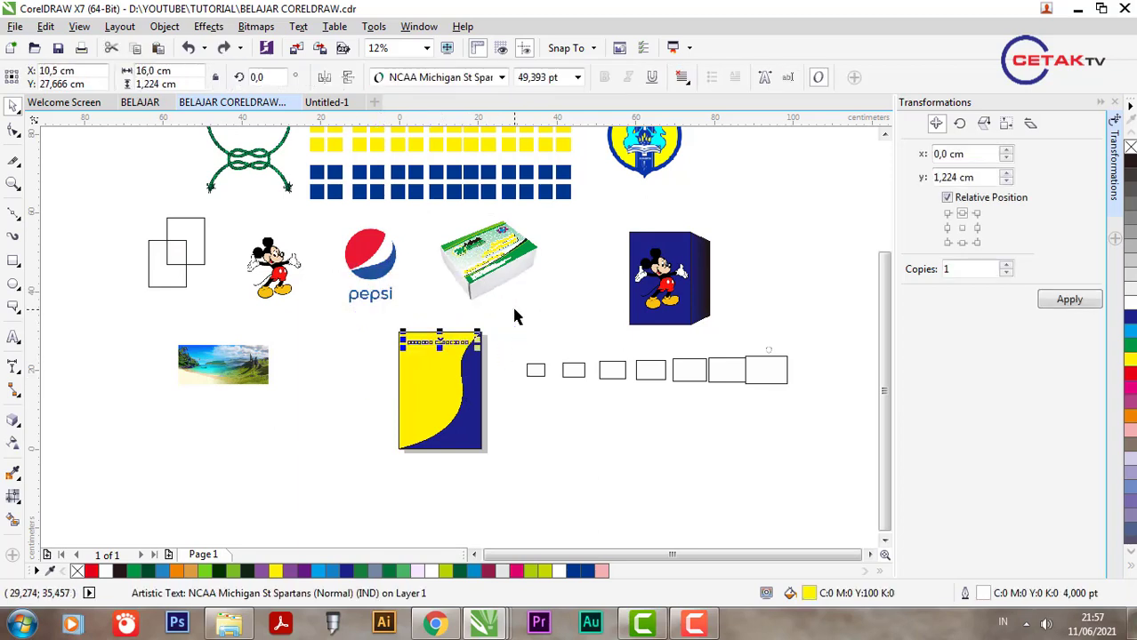
left_click_drag(440, 340, 467, 312)
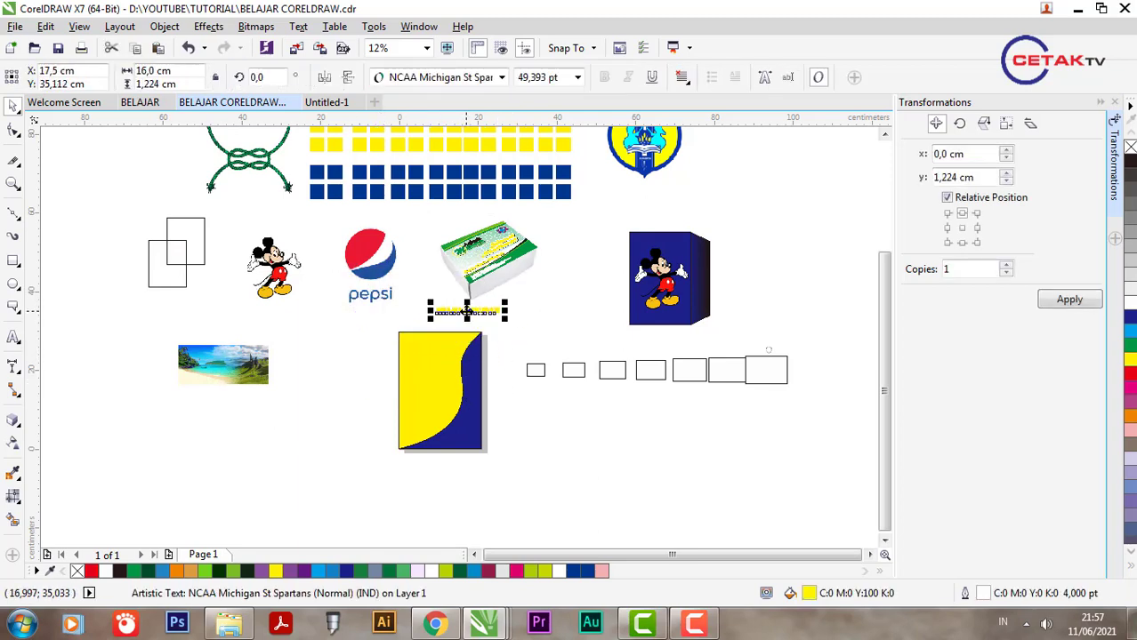
key("ctrl+z")
left_click(1128, 375)
scroll(438, 344, "up", 1)
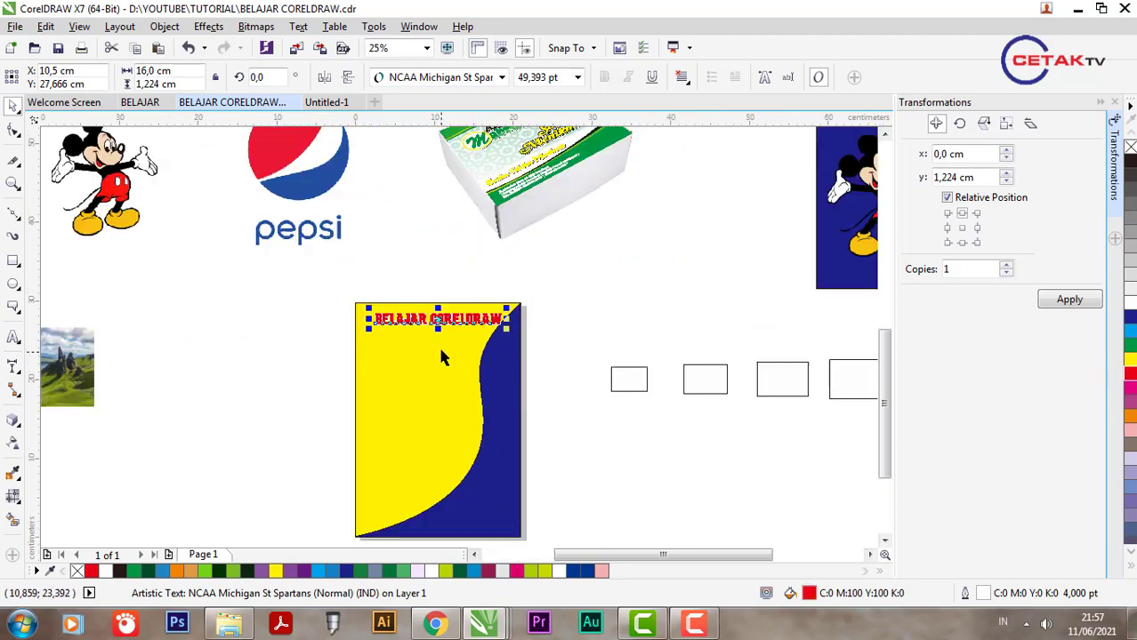
Place three copies of the red BELAJAR CORELDRAW title across the page: upper left, lower left and over the blue area.
scroll(438, 344, "down", 1)
left_click_drag(436, 322, 483, 380)
right_click(318, 359)
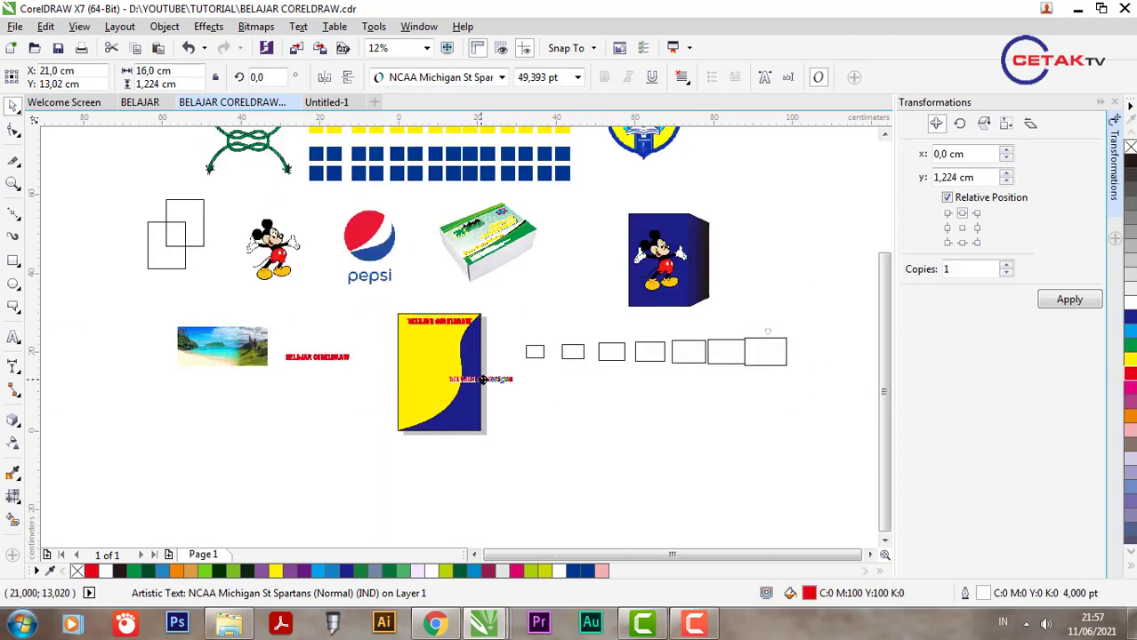
left_click(310, 360)
left_click_drag(309, 360, 379, 348)
left_click(318, 399)
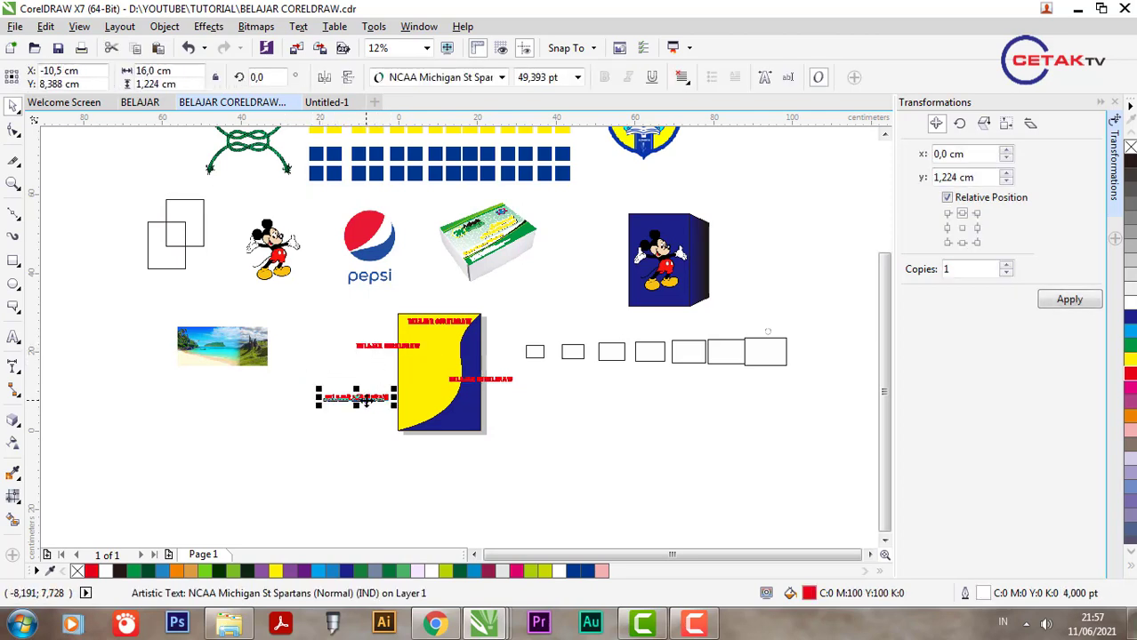
left_click_drag(319, 398, 363, 396)
left_click(407, 331)
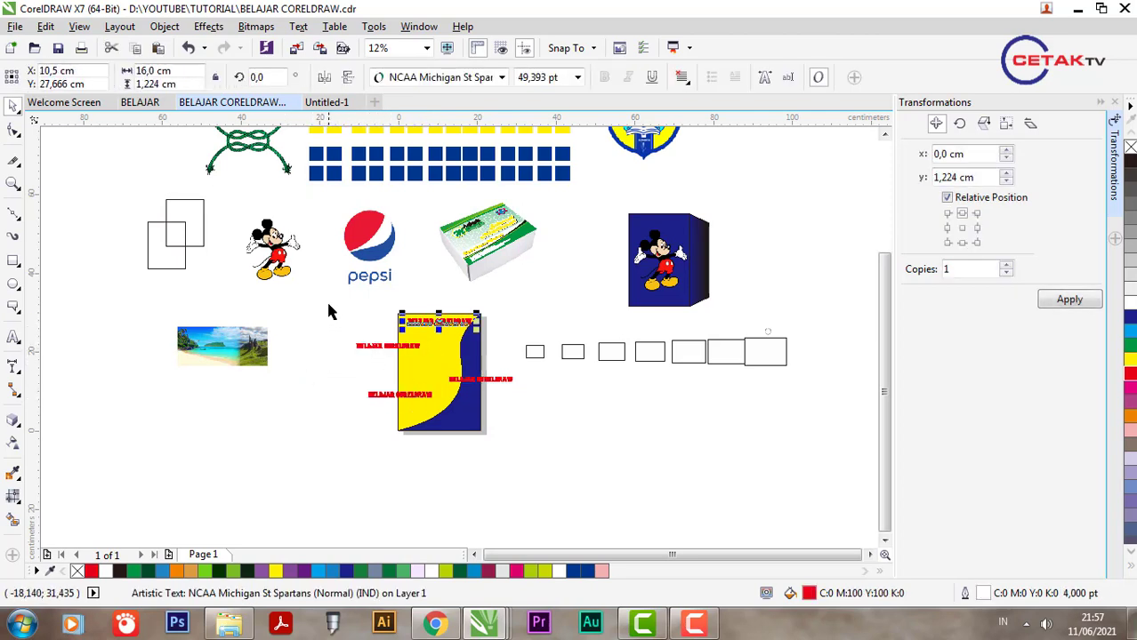
Change the font of the upper-left BELAJAR CORELDRAW copy to MS PMincho.
left_click_drag(327, 308, 521, 423)
left_click(398, 397)
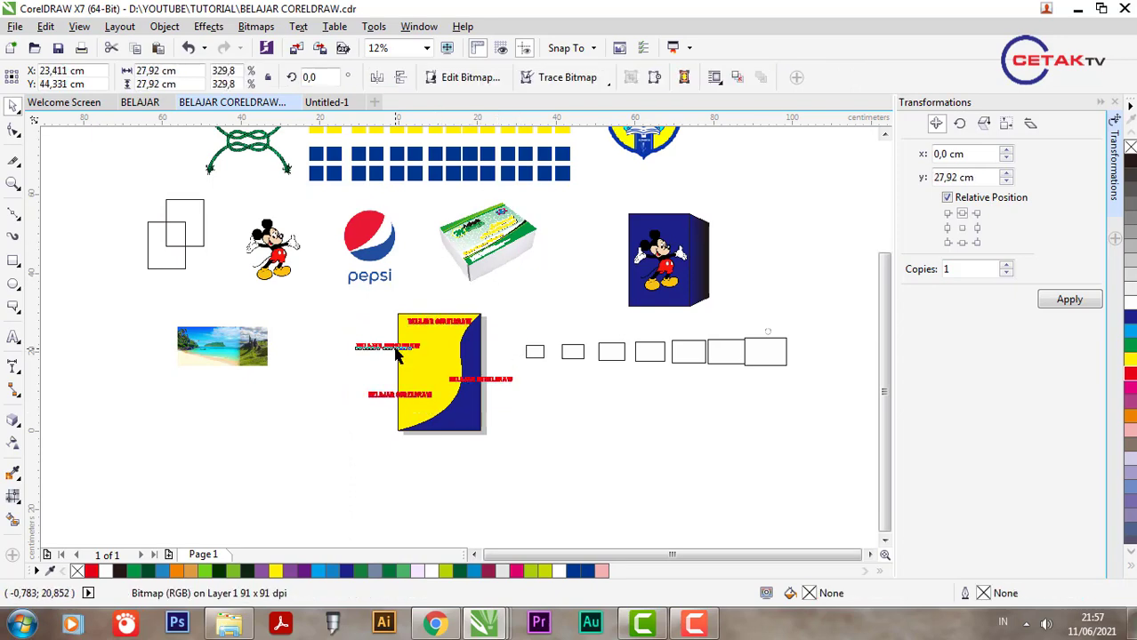
left_click(387, 347)
left_click(501, 78)
scroll(472, 206, "down", 1)
left_click(471, 206)
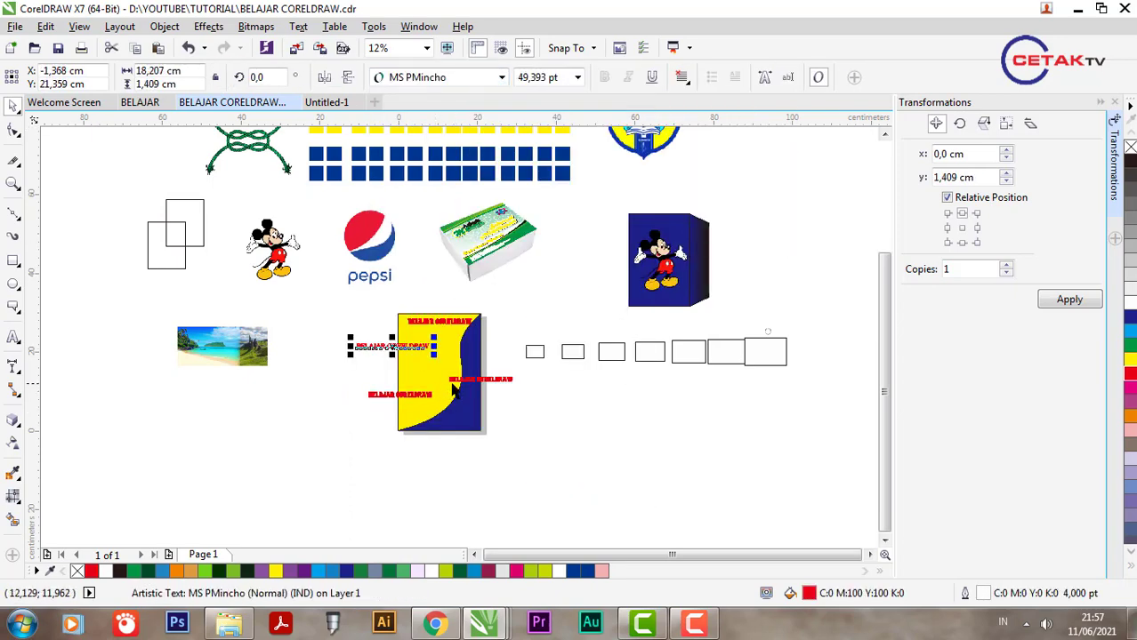
Change the font of the BELAJAR CORELDRAW copy over the blue area to Myriad Pro.
left_click(463, 391)
left_click(487, 78)
scroll(442, 432, "down", 1)
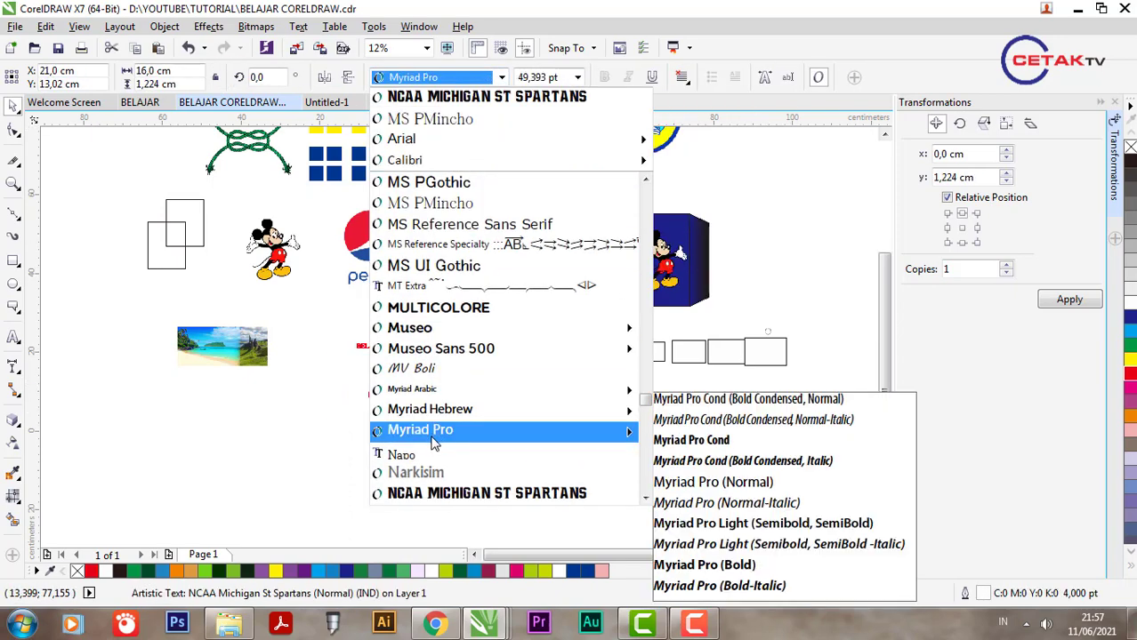
left_click(443, 432)
scroll(480, 400, "up", 2)
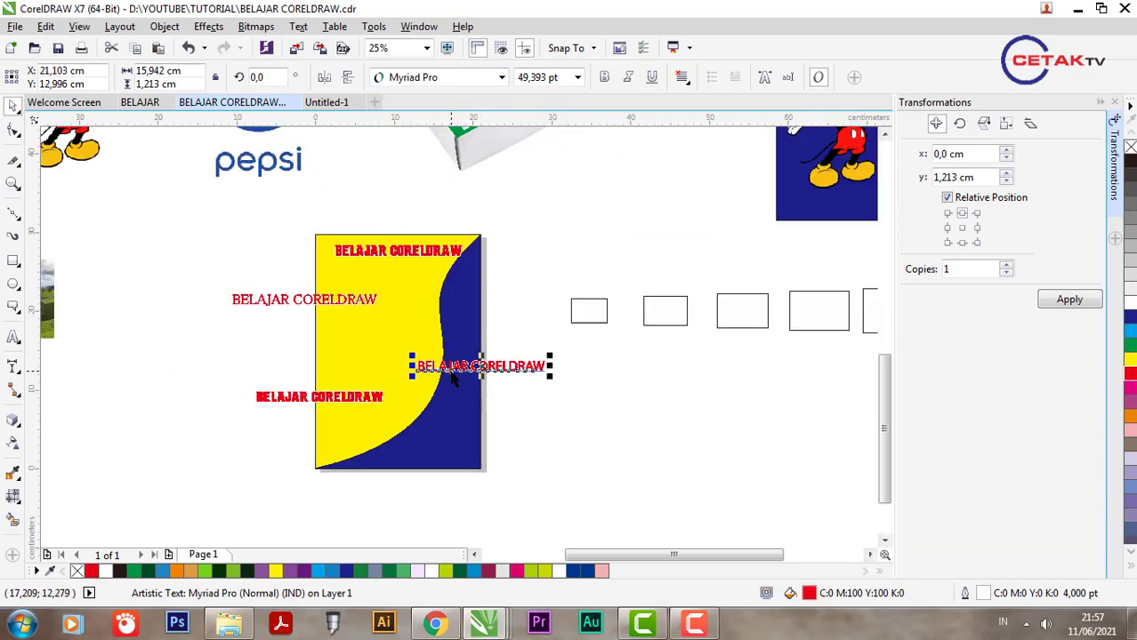
scroll(398, 342, "up", 2)
scroll(376, 385, "down", 2)
Change the font of the lower-left BELAJAR CORELDRAW copy to MS Reference Sans Serif.
left_click(347, 379)
left_click(444, 78)
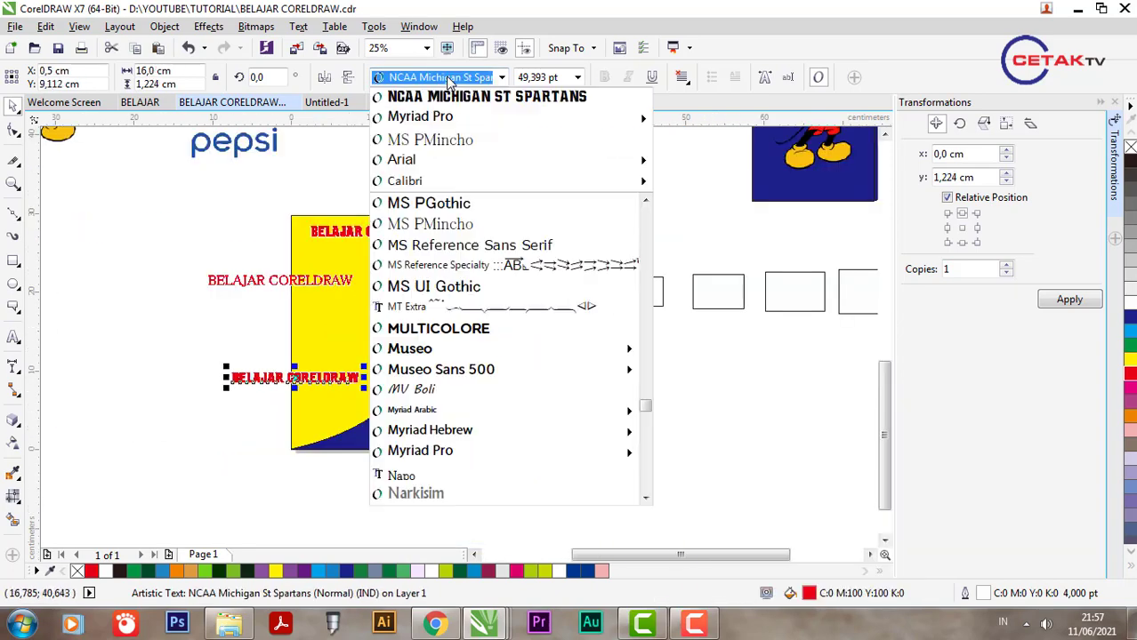
mouse_move(434, 429)
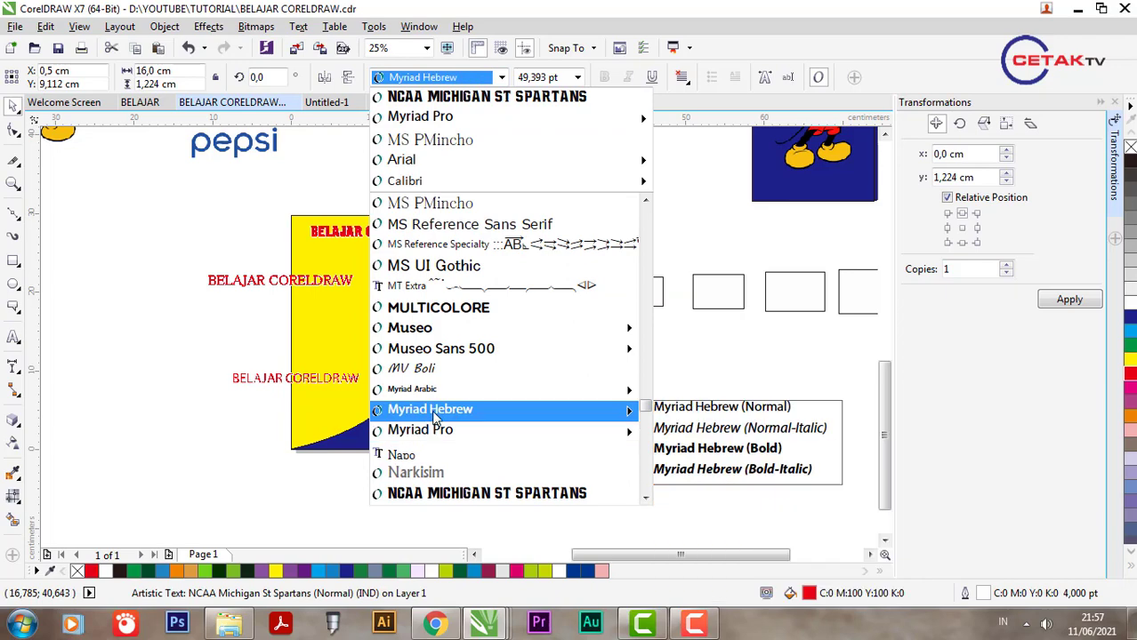
left_click(449, 225)
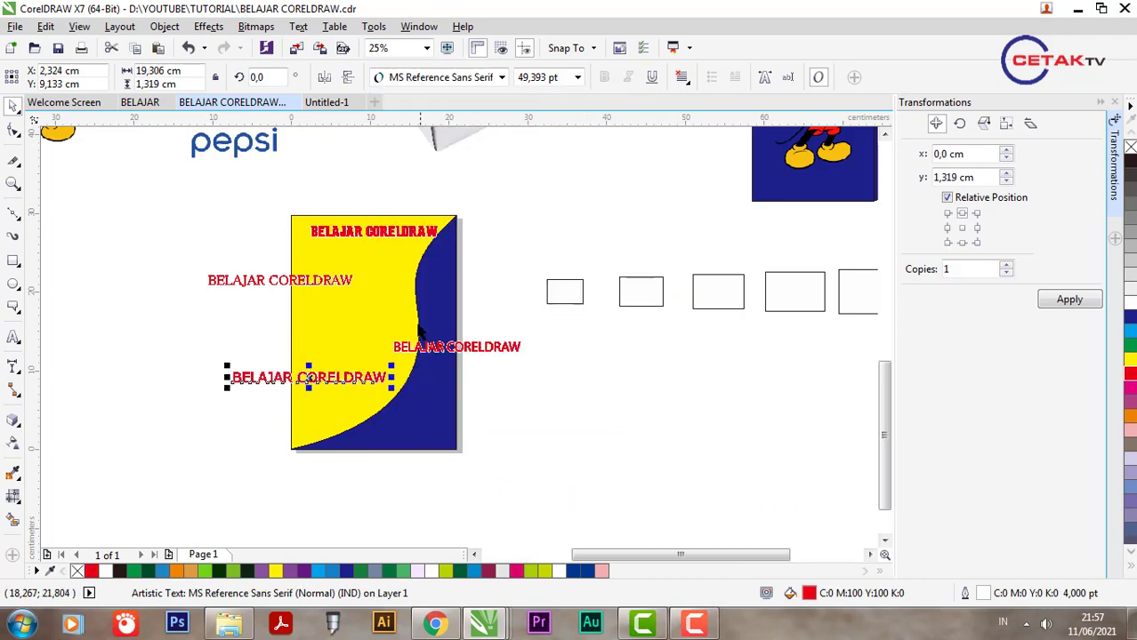
Show the selected text's object properties, and close them together with the Transformations docker.
right_click(571, 355)
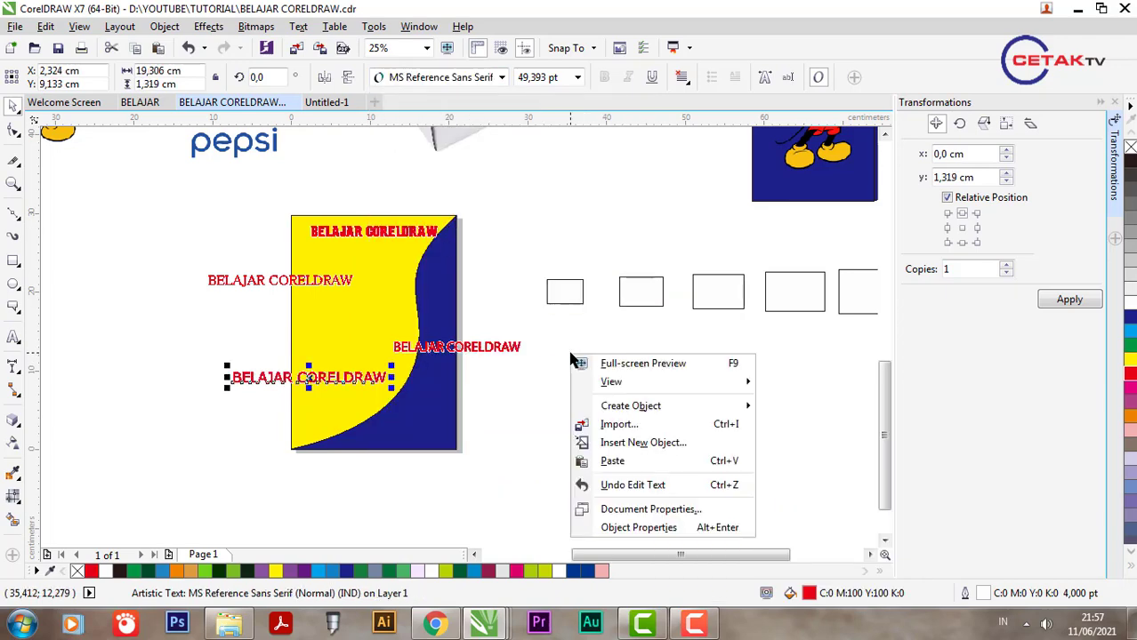
left_click(654, 527)
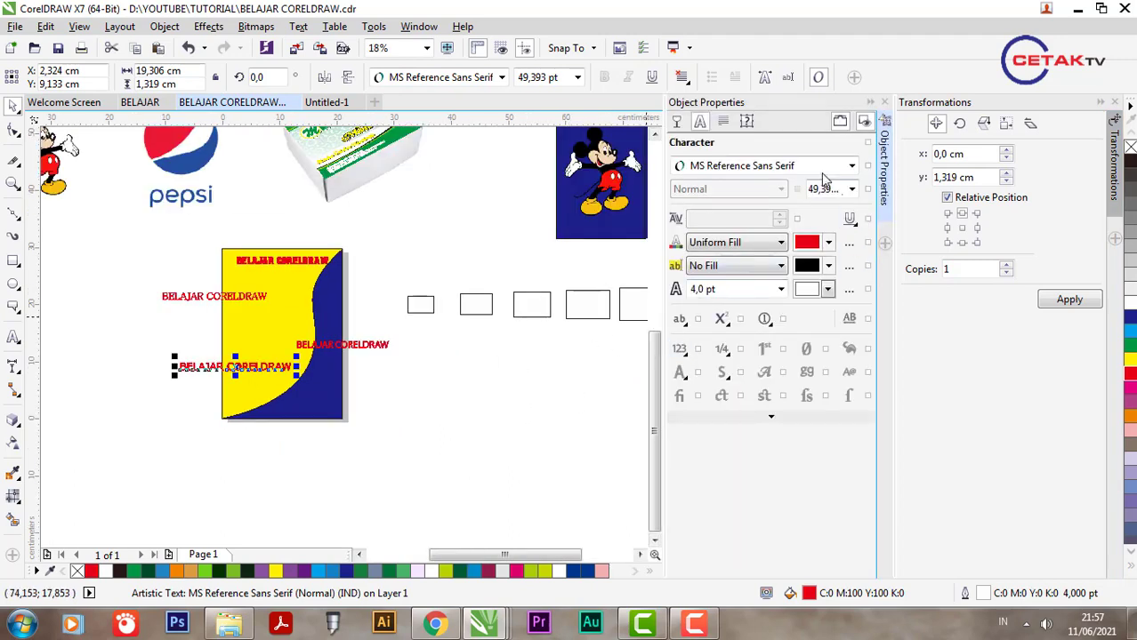
left_click(884, 103)
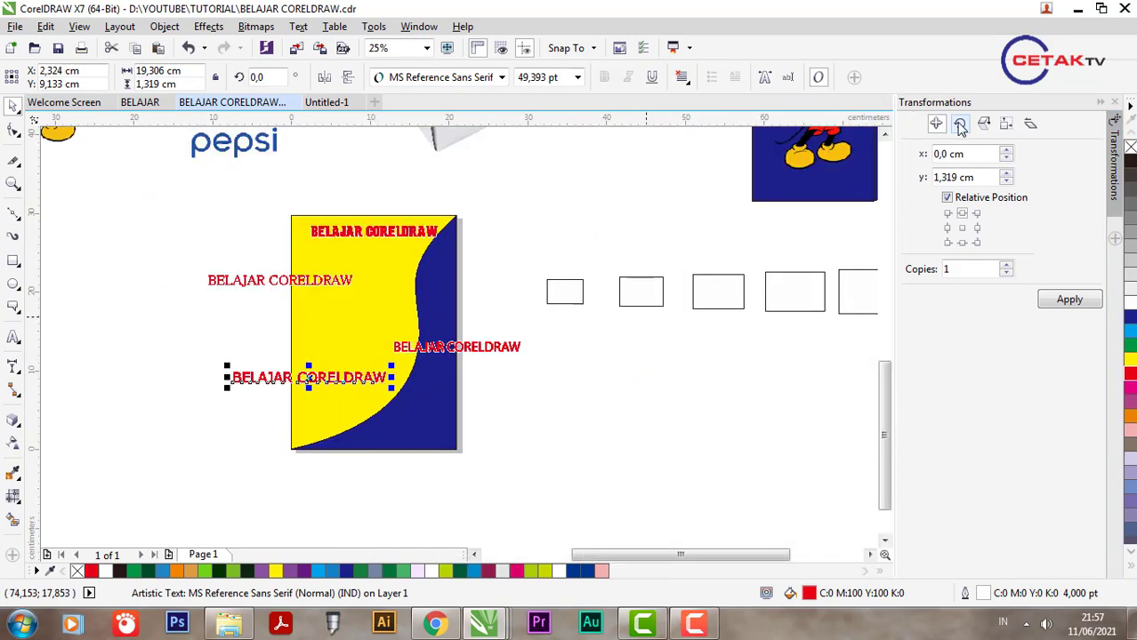
left_click(1115, 102)
Examine the text statistics and the list of fonts used in the document properties, leaving the properties unchanged.
right_click(731, 363)
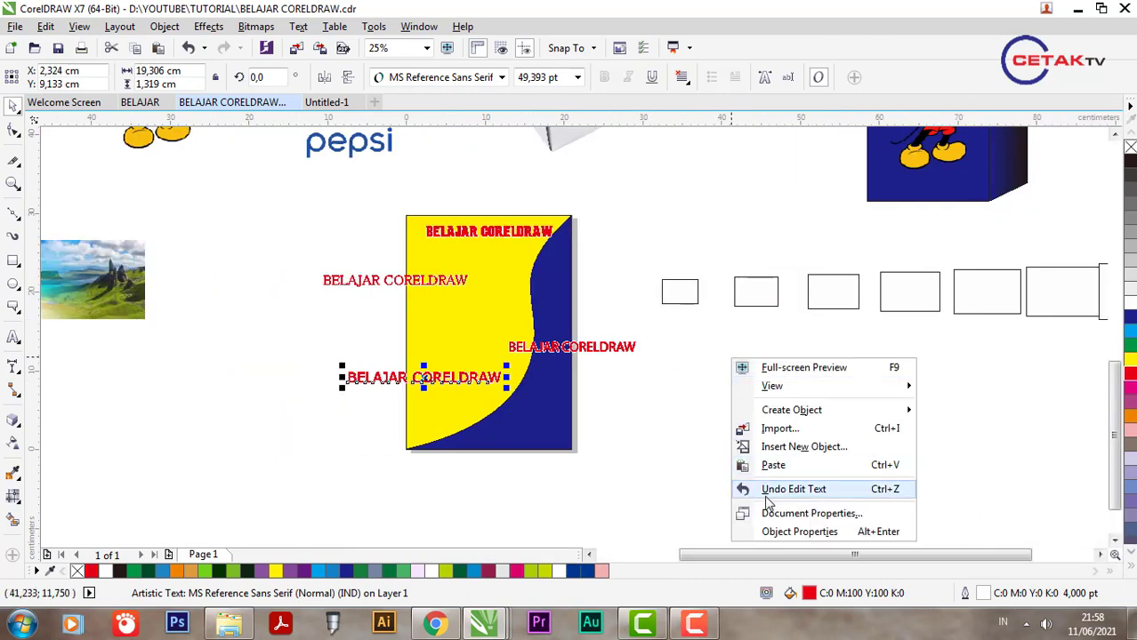
left_click(779, 514)
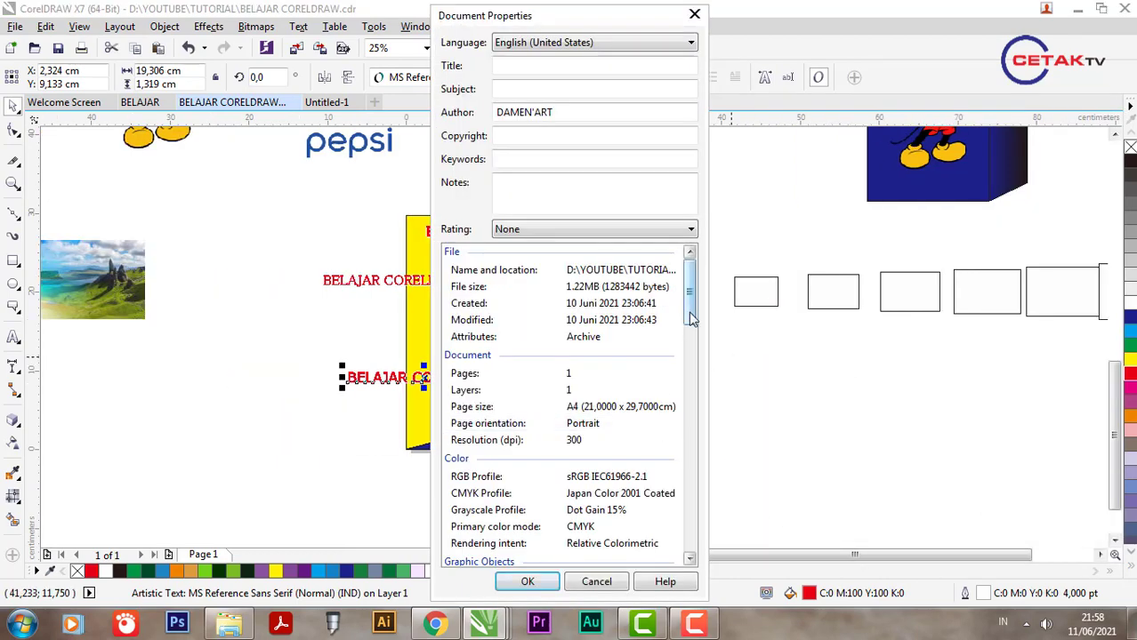
left_click_drag(690, 316, 689, 392)
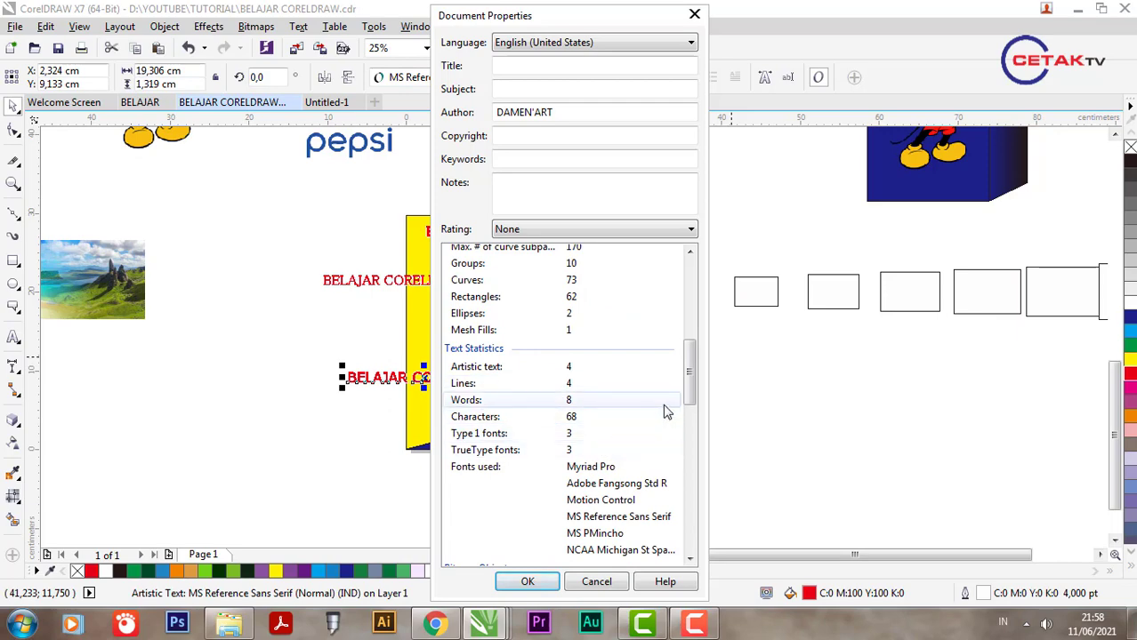
scroll(686, 415, "down", 3)
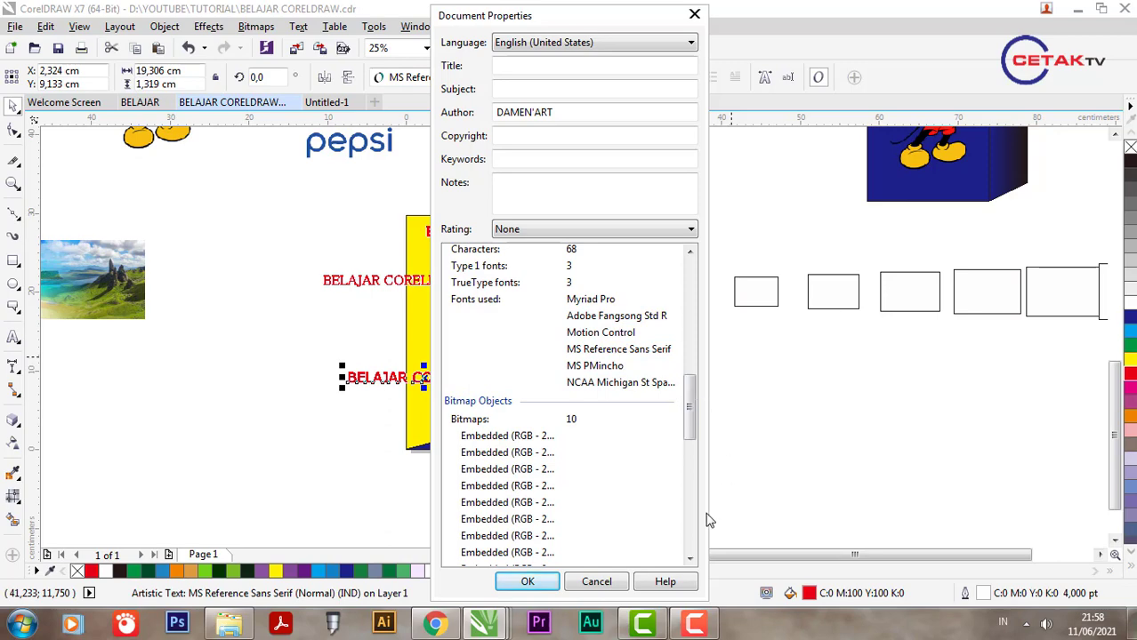
left_click(596, 583)
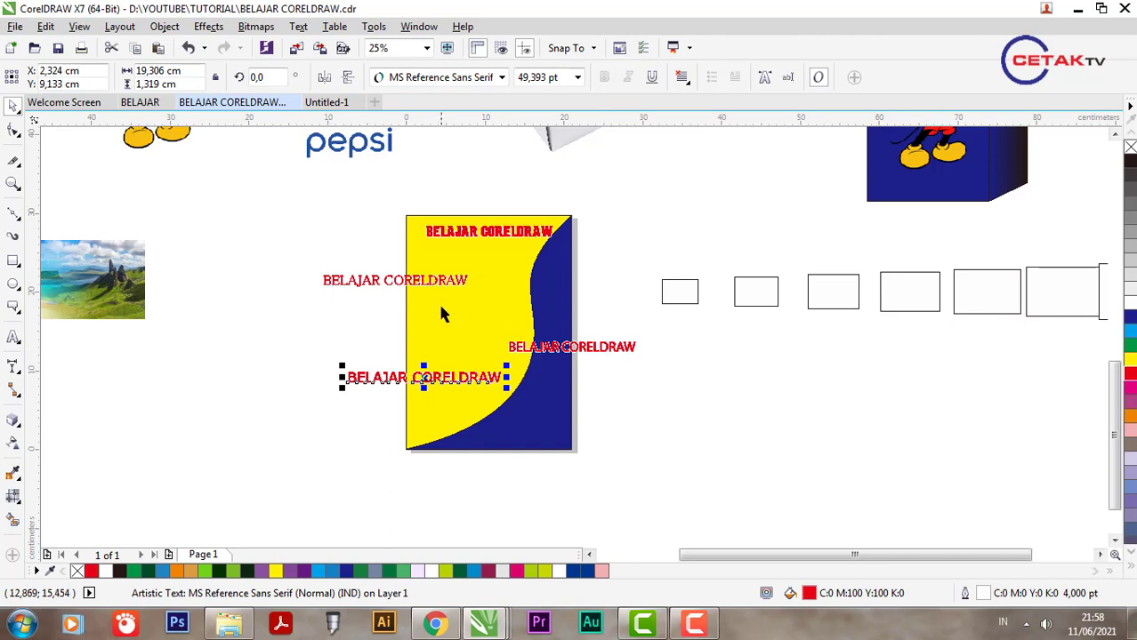
Select all text objects in the document and convert them to curves.
left_click(49, 31)
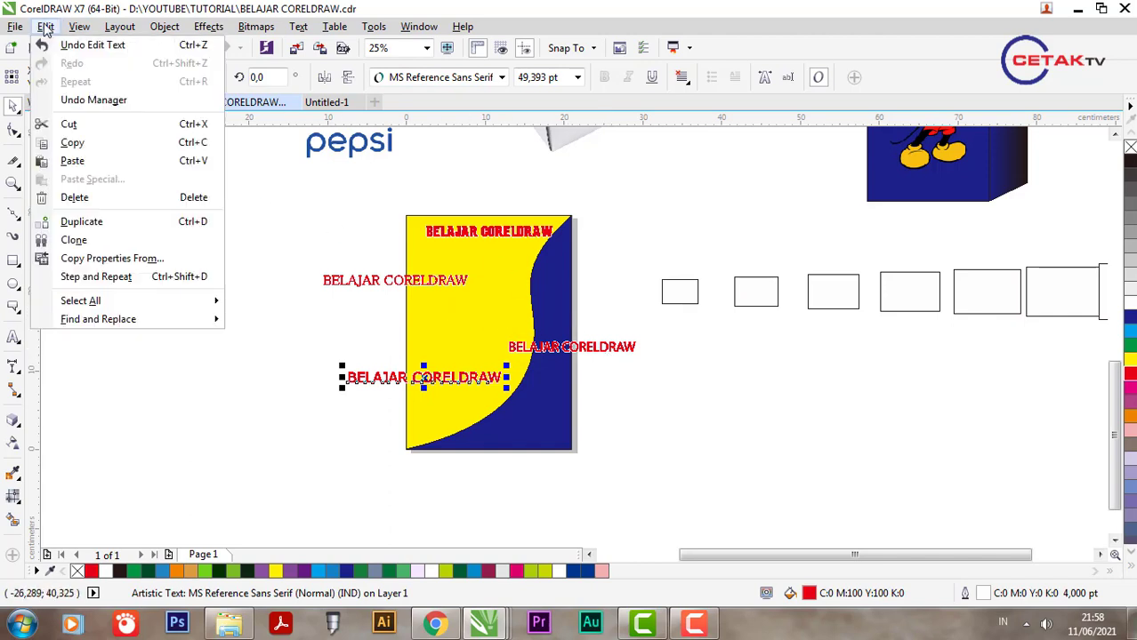
mouse_move(194, 305)
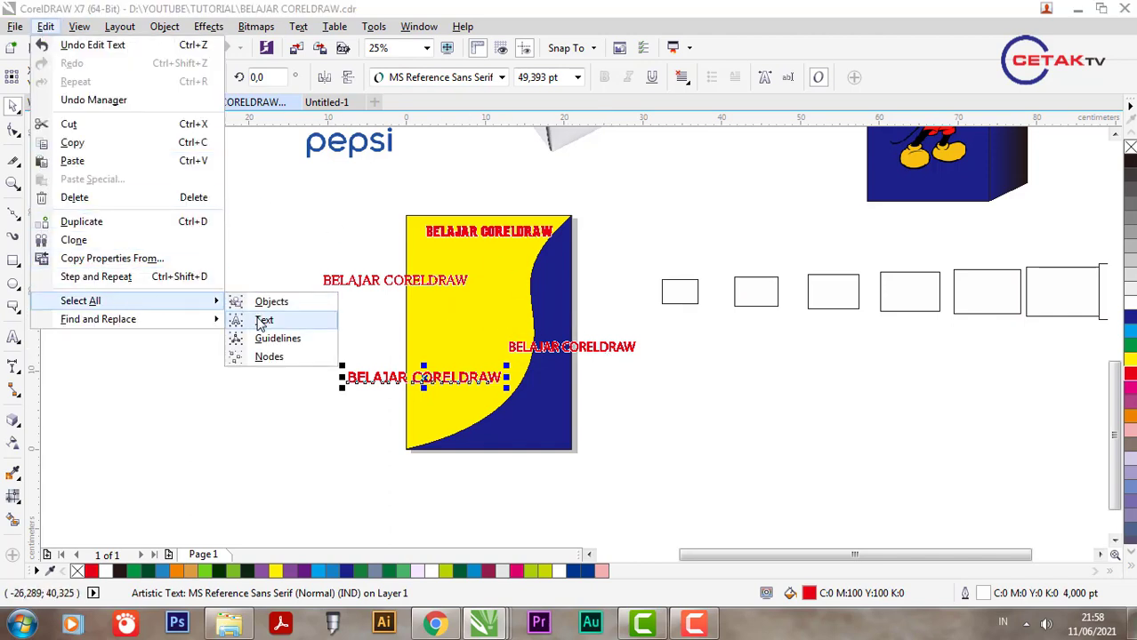
left_click(259, 321)
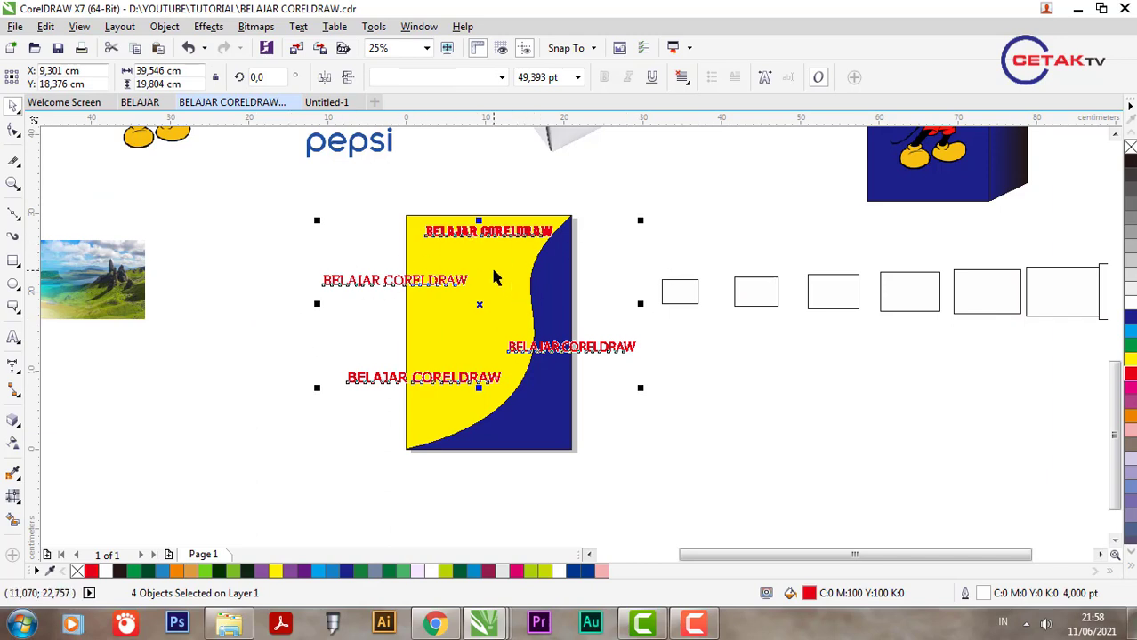
key("ctrl+q")
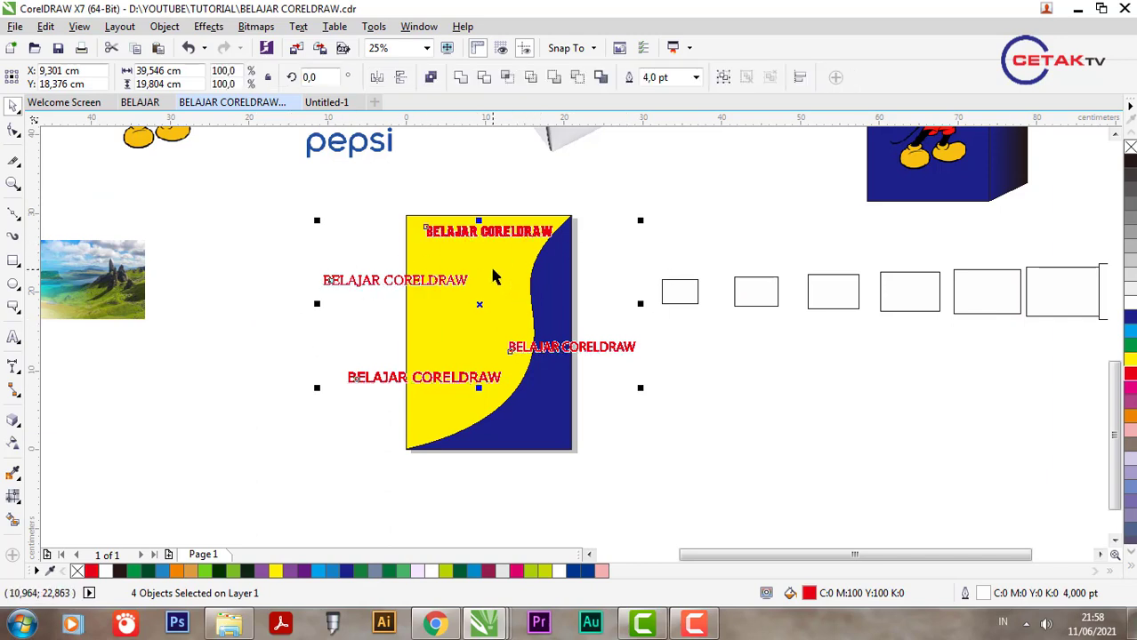
Check the document properties again for remaining text objects and fonts, and dismiss them without changes.
right_click(731, 380)
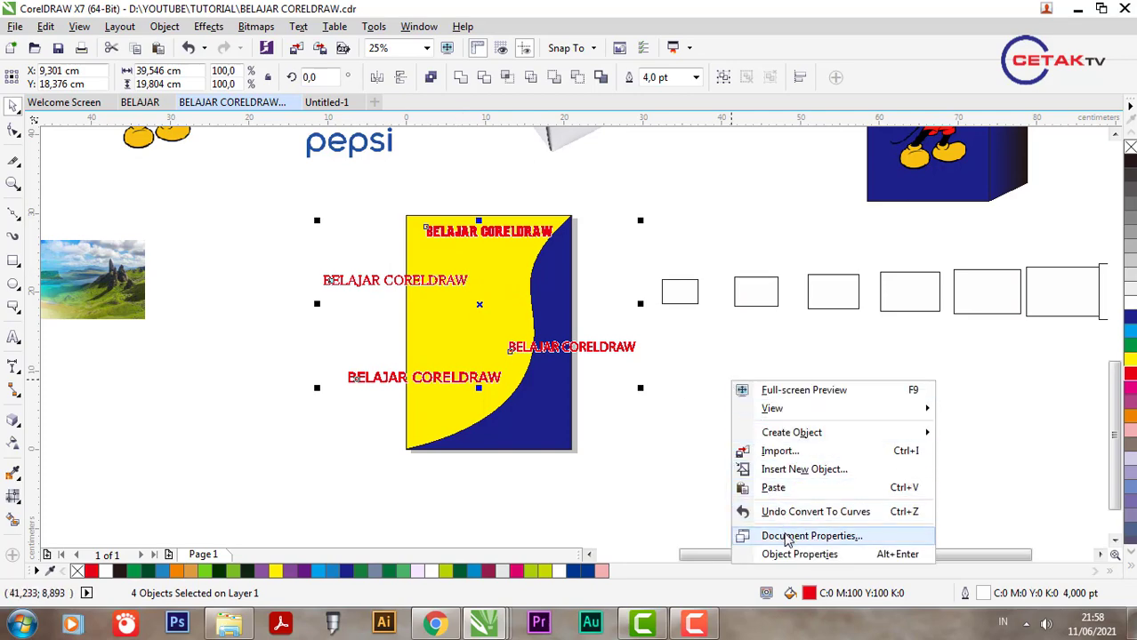
left_click(787, 537)
scroll(692, 380, "down", 5)
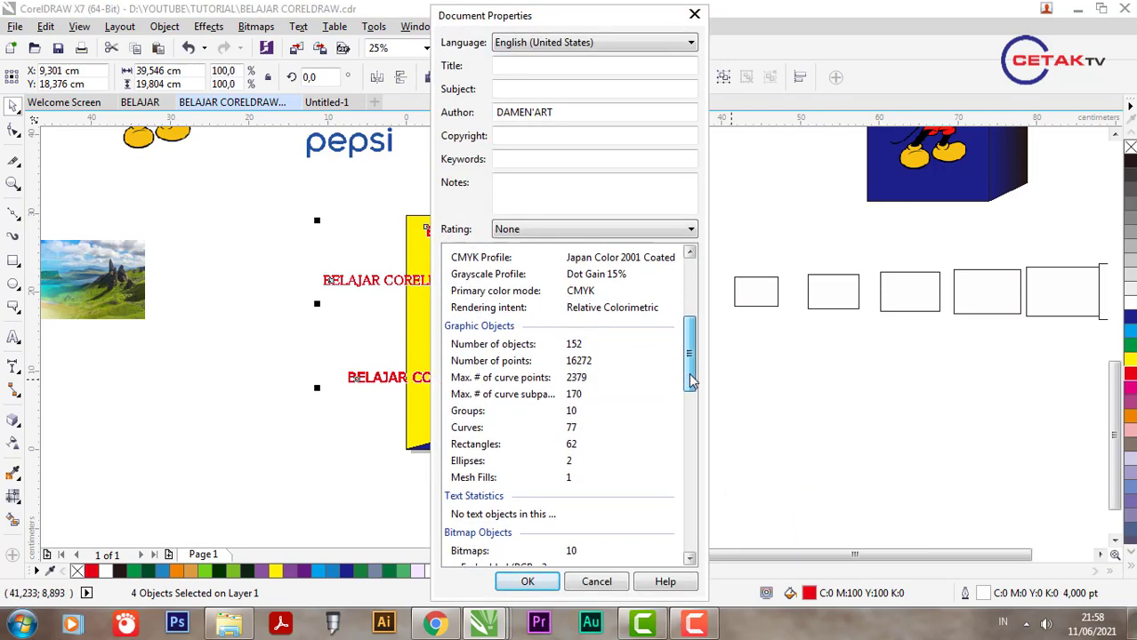
scroll(692, 380, "down", 1)
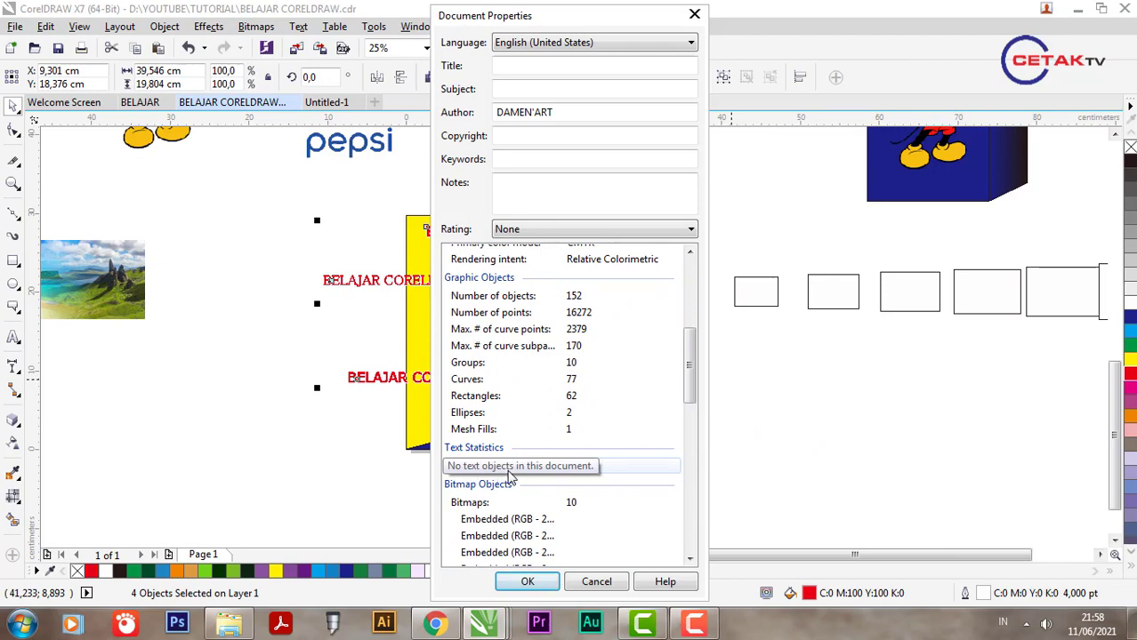
left_click(594, 581)
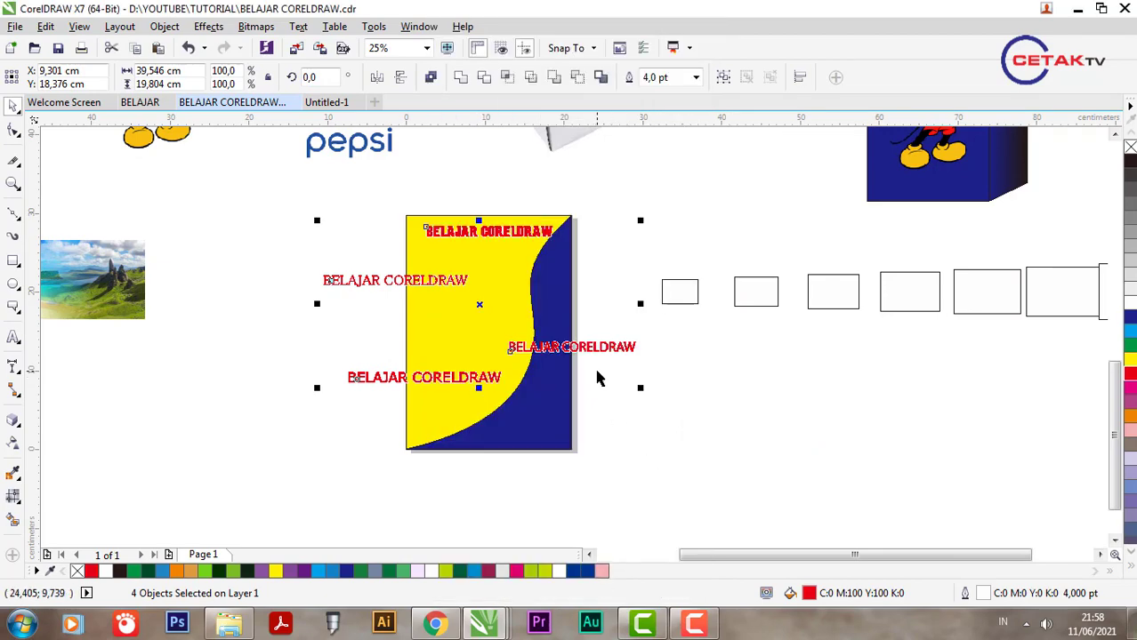
Delete the three extra BELAJAR CORELDRAW texts, keeping only the one at the top of the yellow page.
left_click(610, 363)
left_click(570, 349)
key("Delete")
left_click(386, 283)
key("Delete")
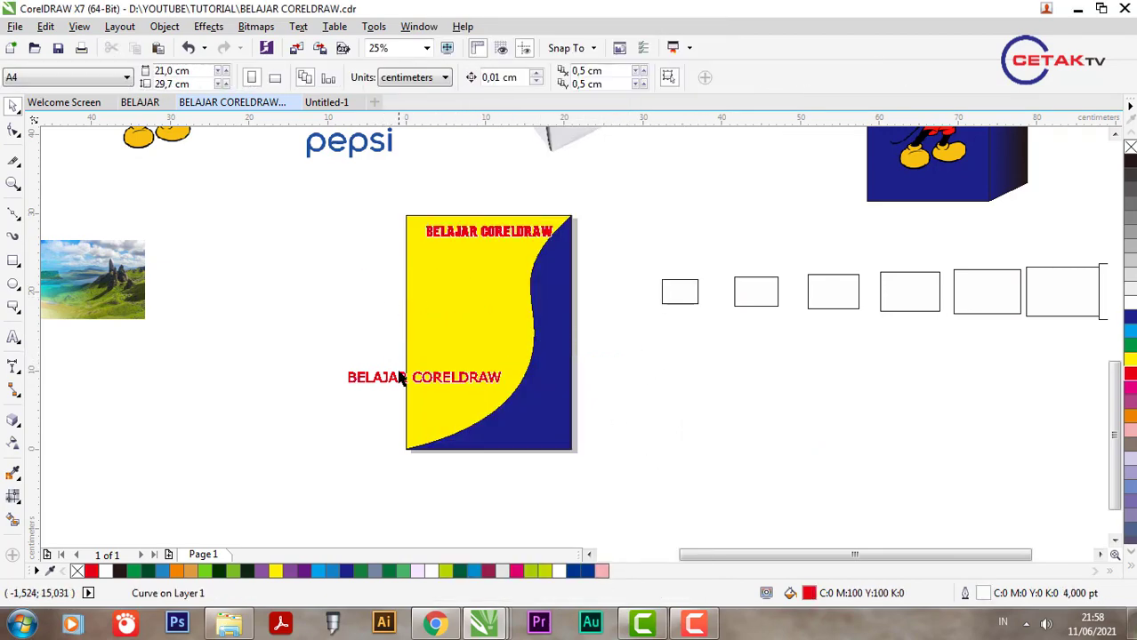
left_click(401, 378)
key("Delete")
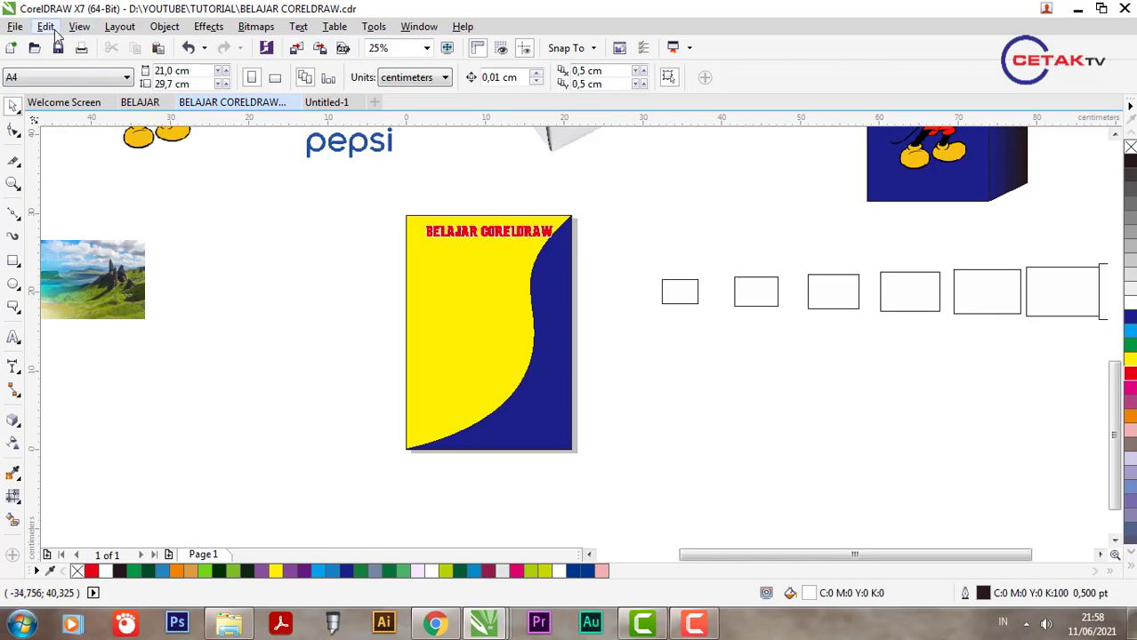
Run the Wizard.CreateCalendar macro from the CalendarWizard (CalendarWizard.gms) project.
left_click(374, 28)
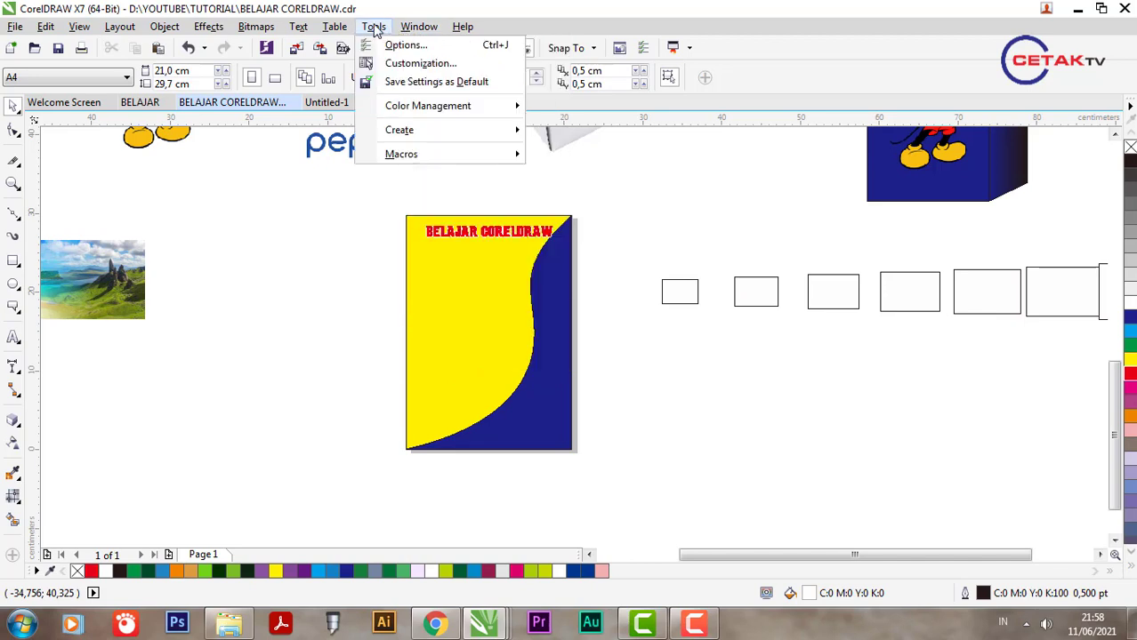
mouse_move(409, 158)
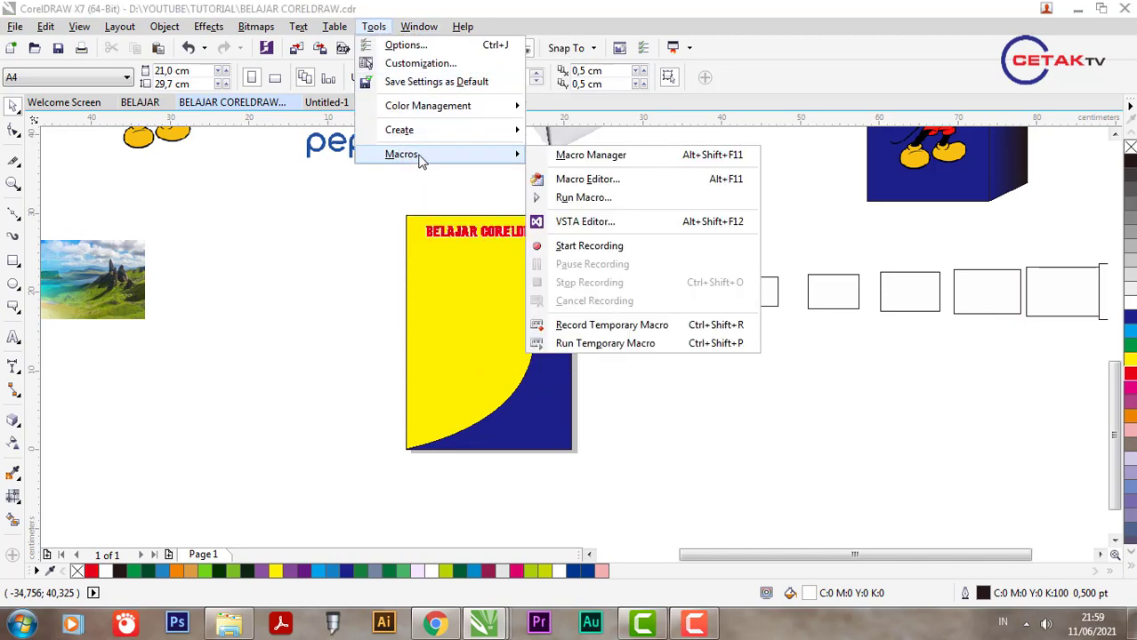
left_click(583, 199)
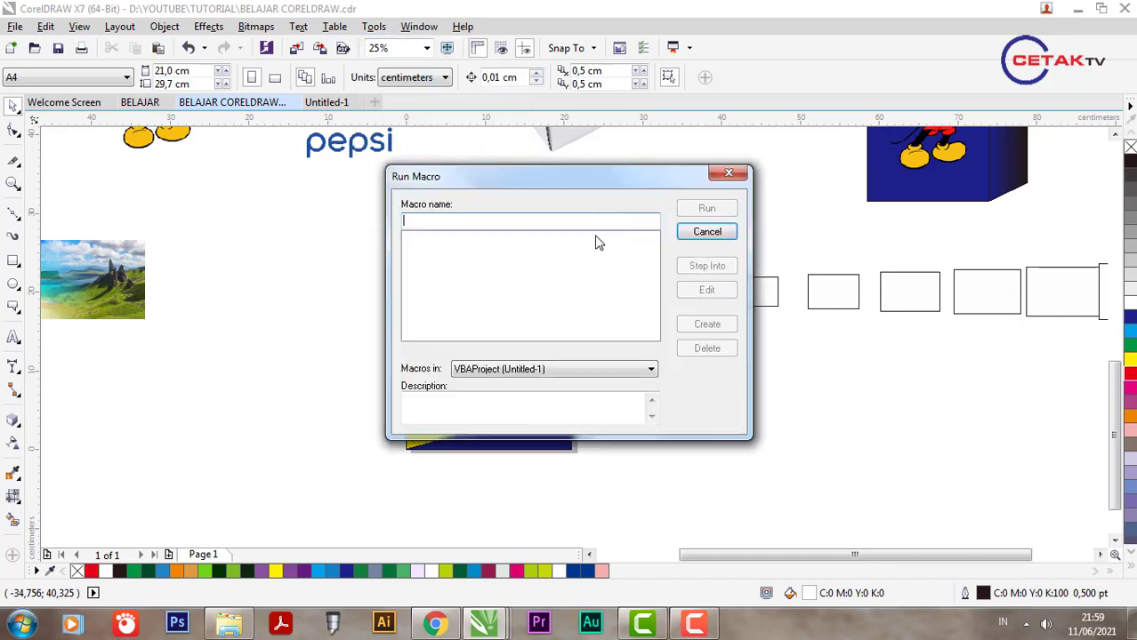
left_click(539, 370)
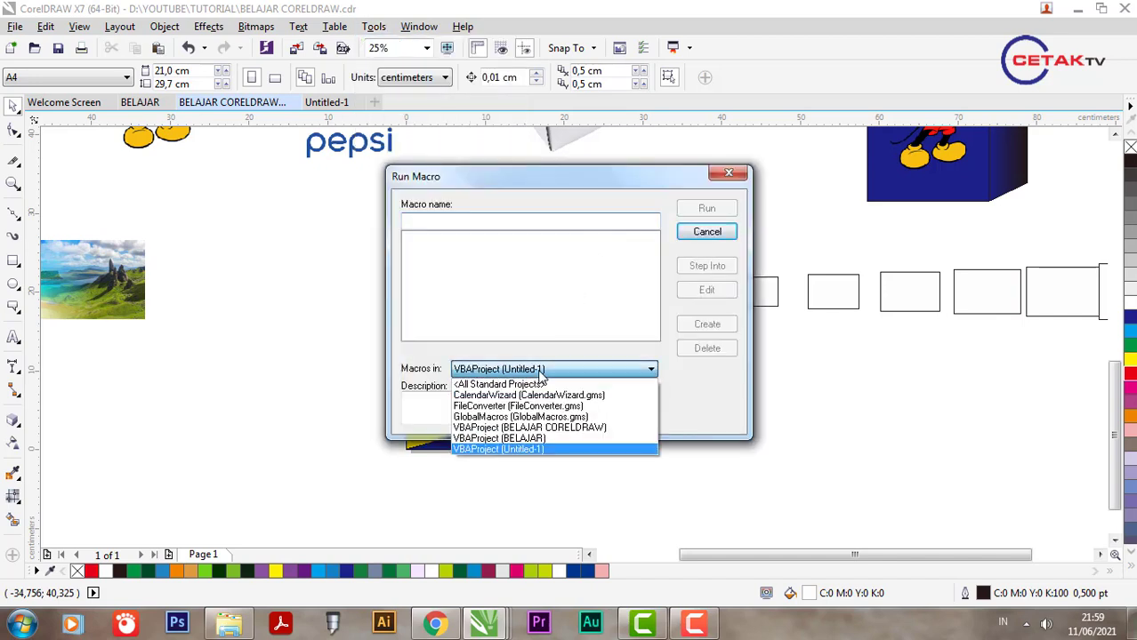
left_click(534, 395)
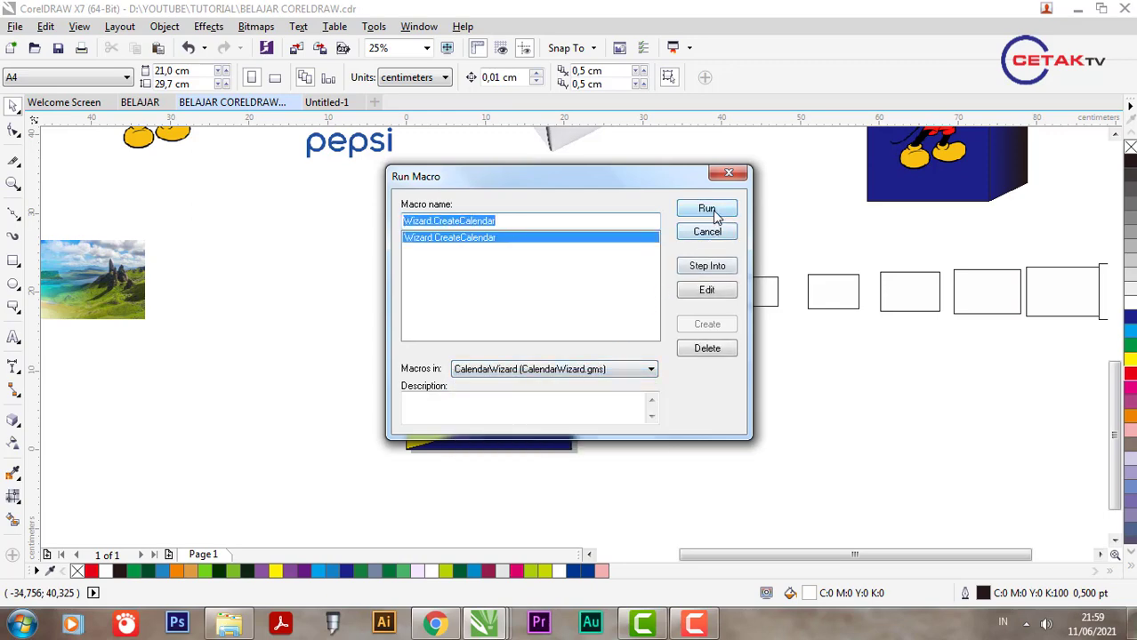
left_click(707, 210)
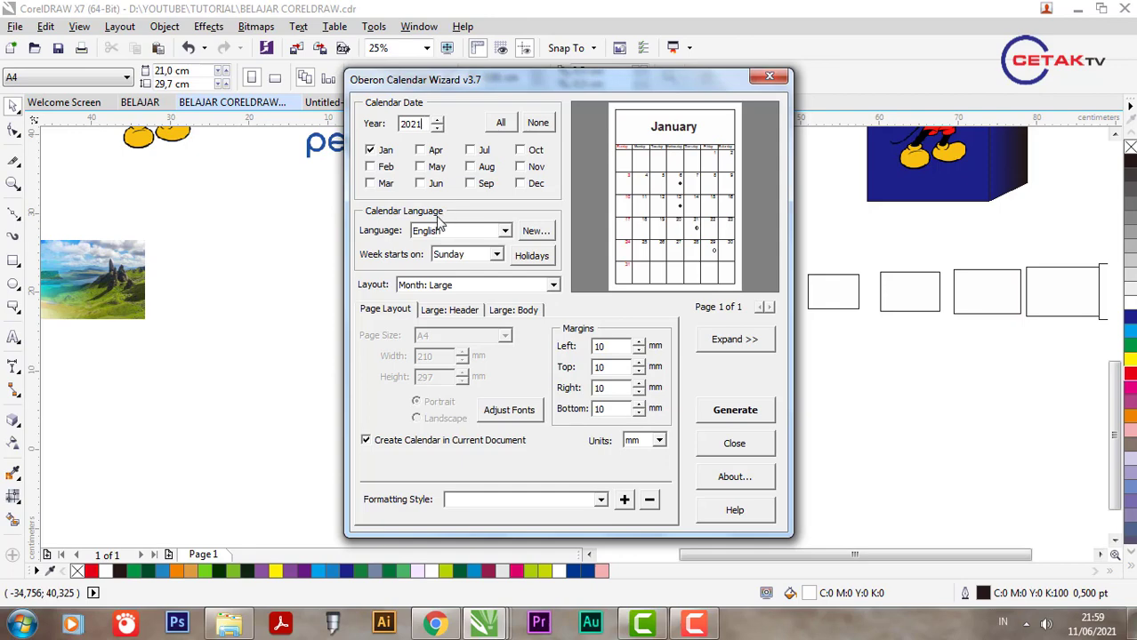
Set the calendar year to 2022 and include all months.
double_click(424, 123)
left_click(420, 127)
left_click(499, 125)
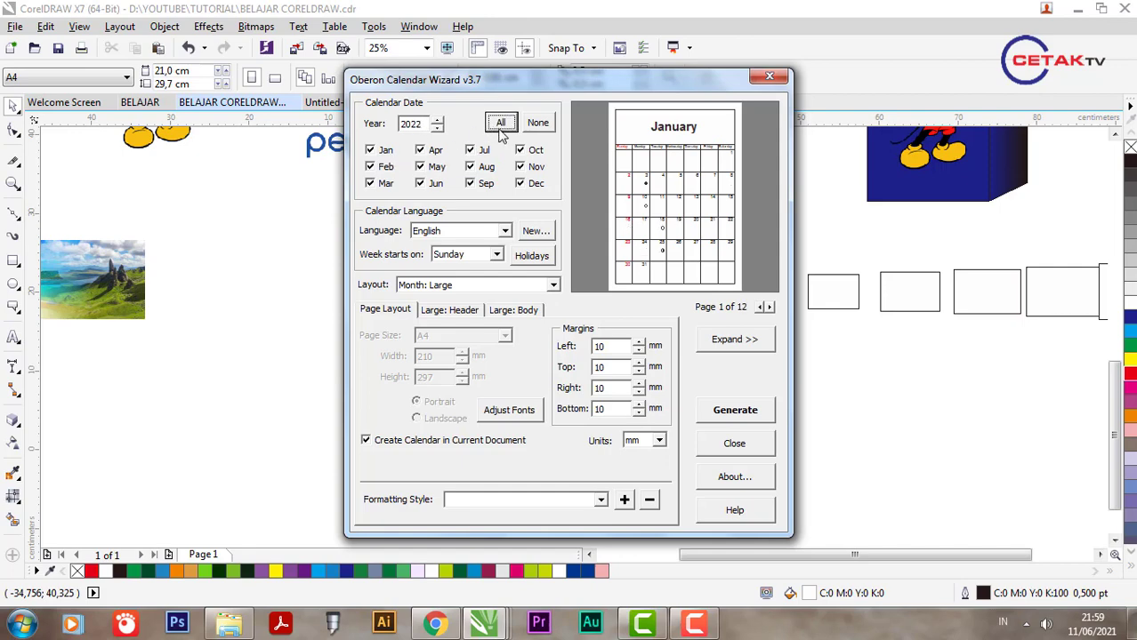
Examine the calendar's language choices, language definitions, week start options and holiday settings, leaving them all unchanged.
left_click(501, 232)
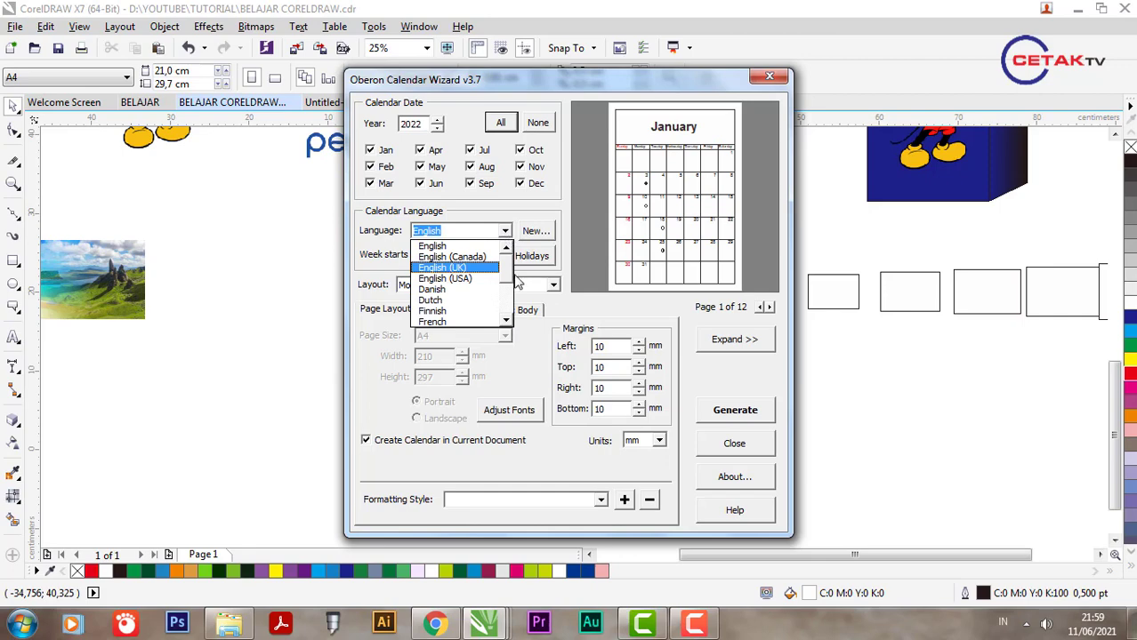
scroll(510, 271, "down", 3)
left_click(505, 232)
left_click(533, 231)
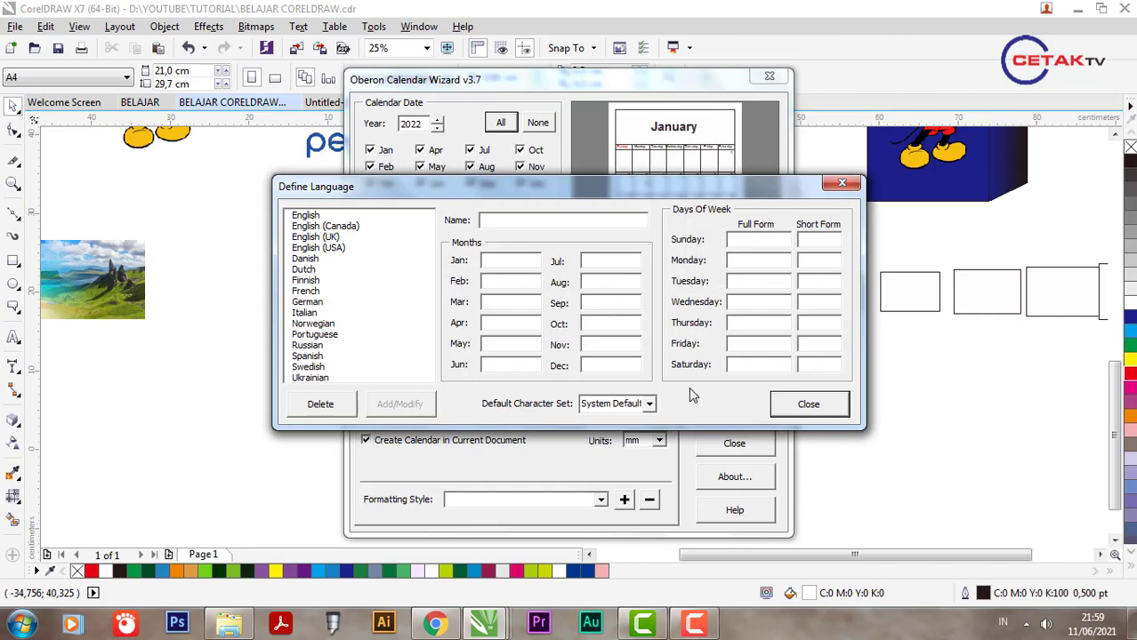
left_click(791, 402)
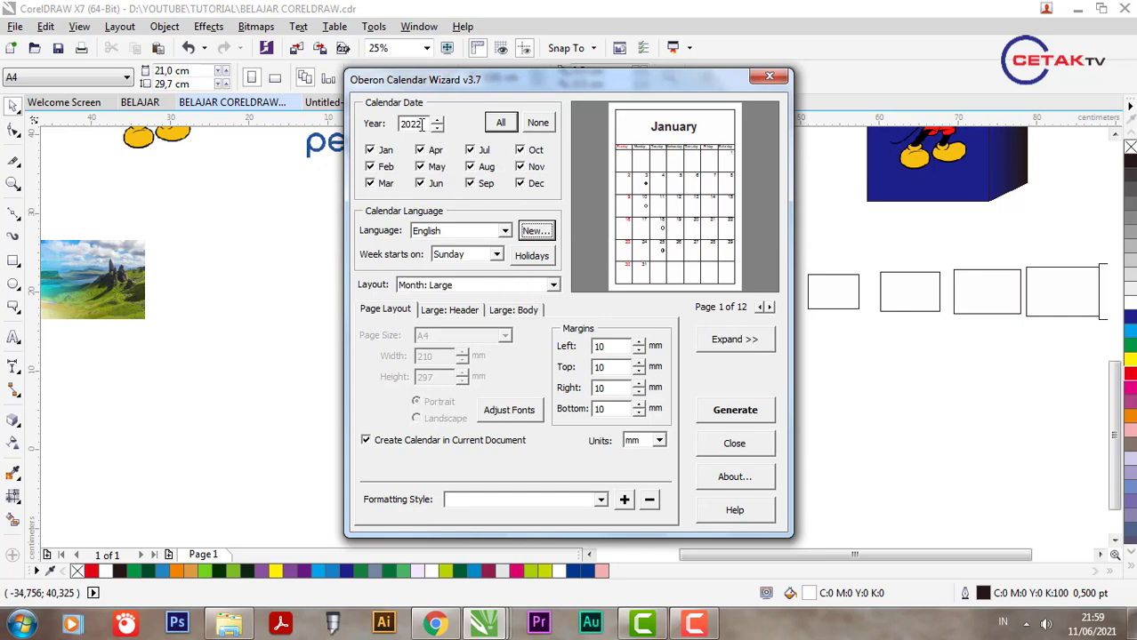
left_click(497, 255)
left_click(501, 257)
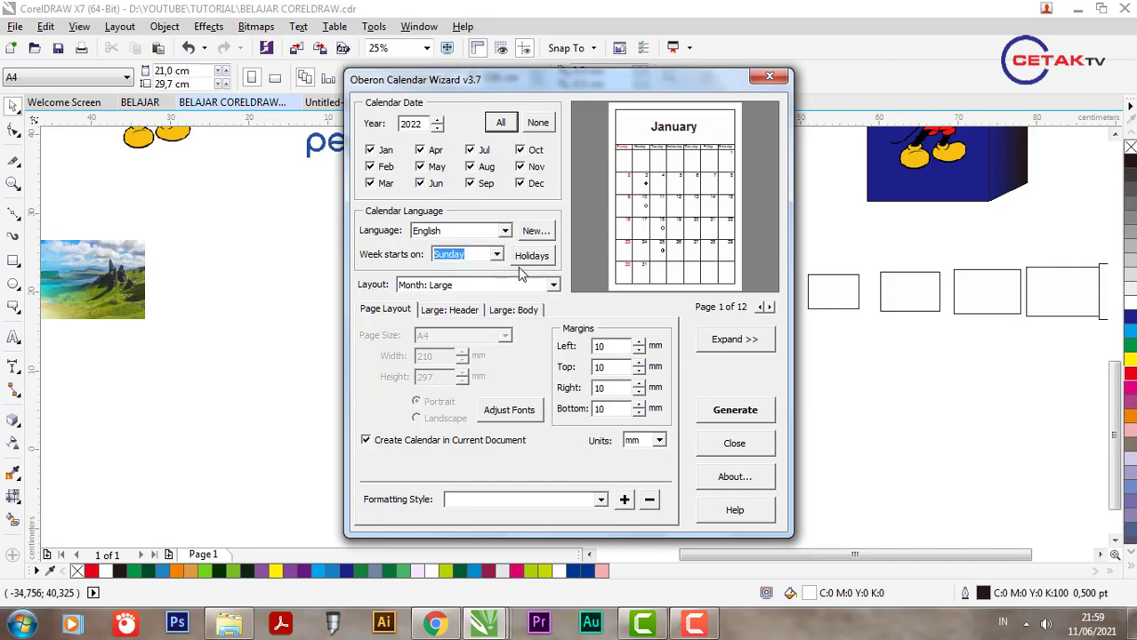
left_click(531, 255)
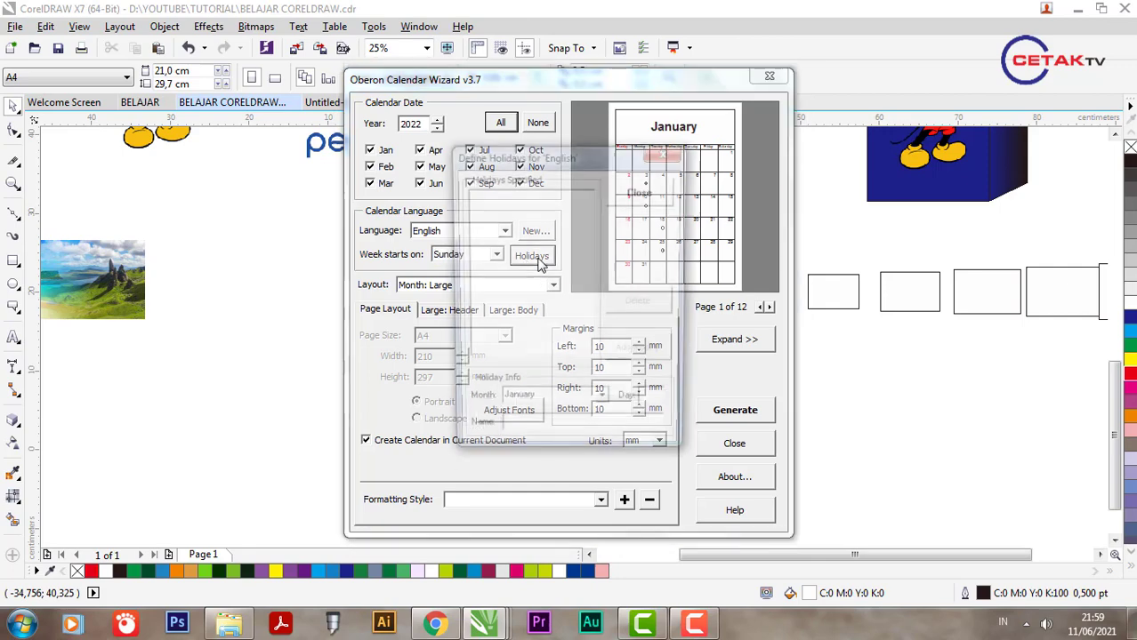
left_click(635, 198)
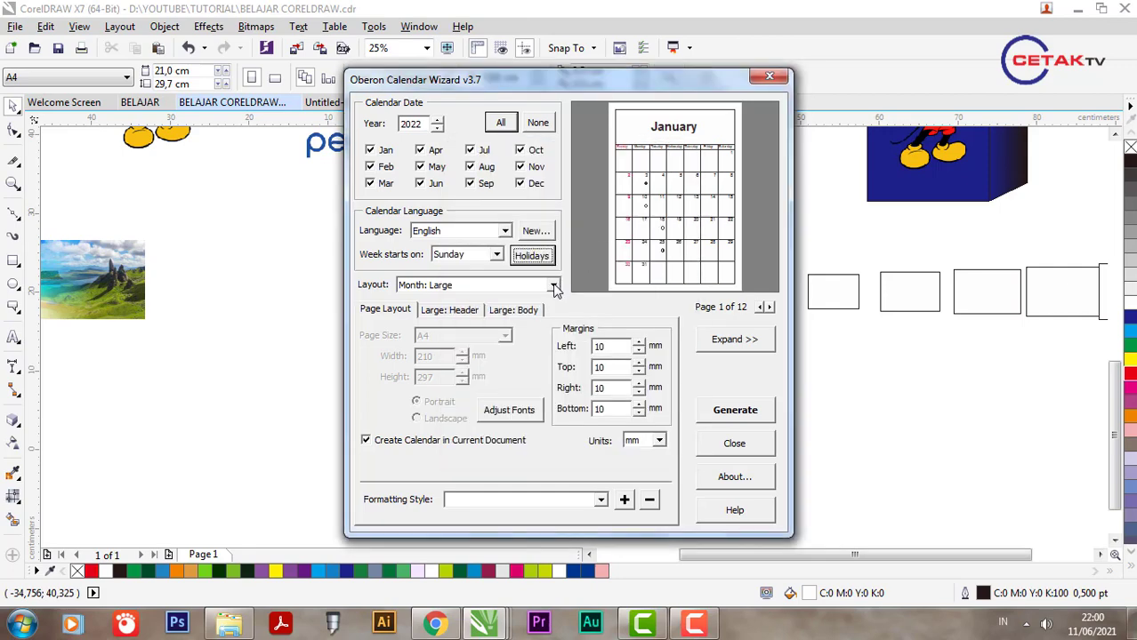
Preview the monthly layouts Month: Large + 2 Small and Month: Large + 12 Small [Left/Right].
left_click(553, 285)
left_click(536, 307)
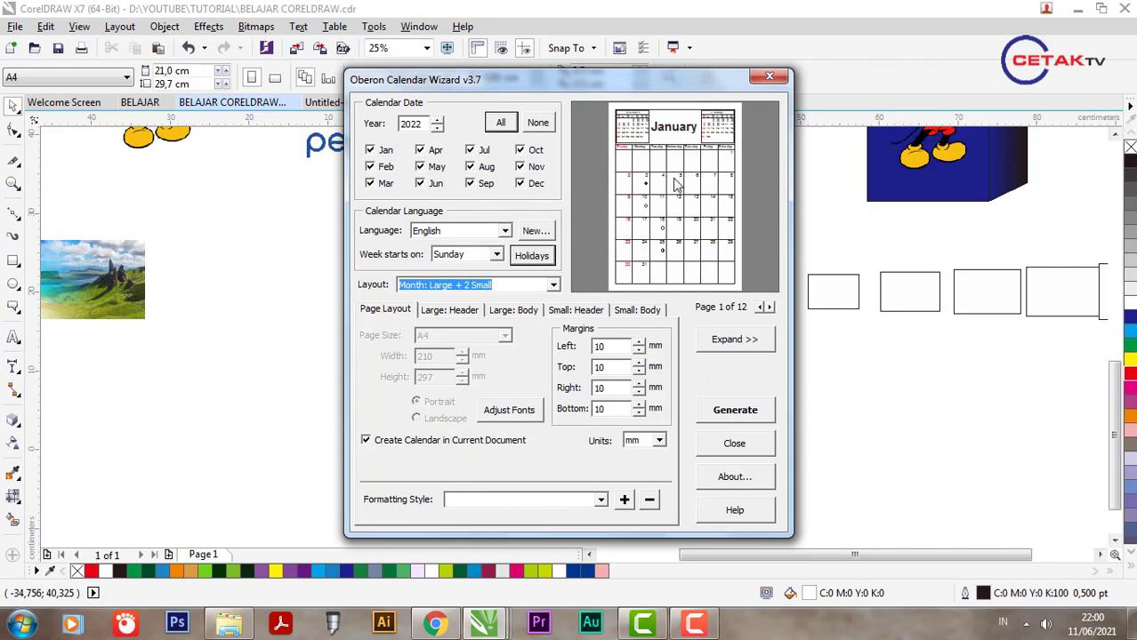
left_click(553, 284)
left_click(508, 317)
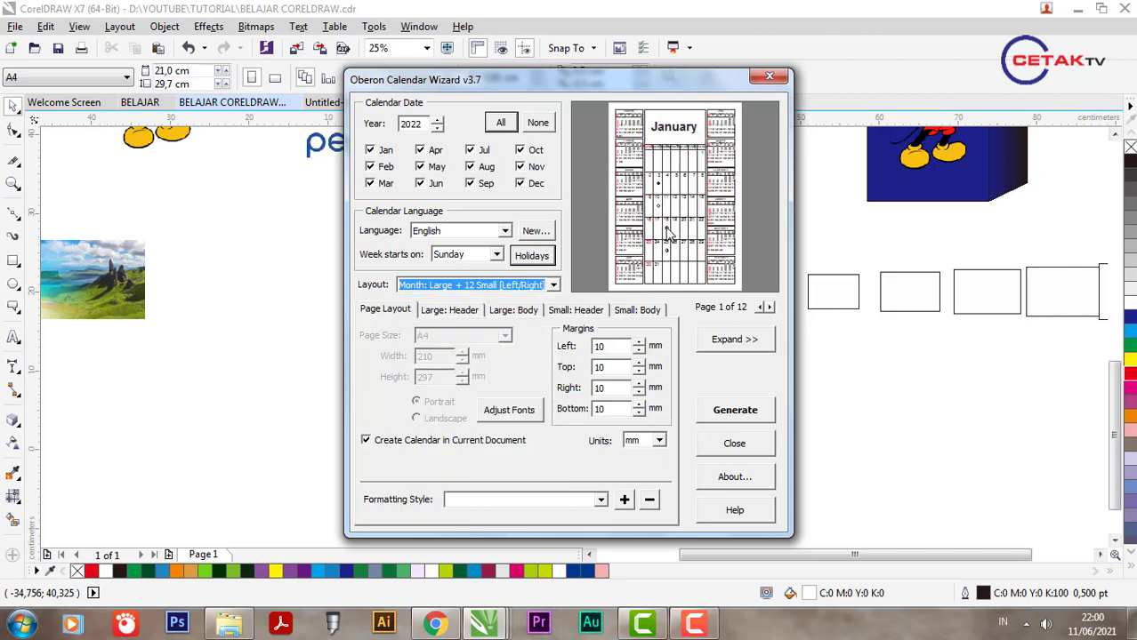
Preview the yearly Image + 12 Small layouts in the [3x4], [4x3], [Top] and [Bottom] arrangements.
left_click(553, 285)
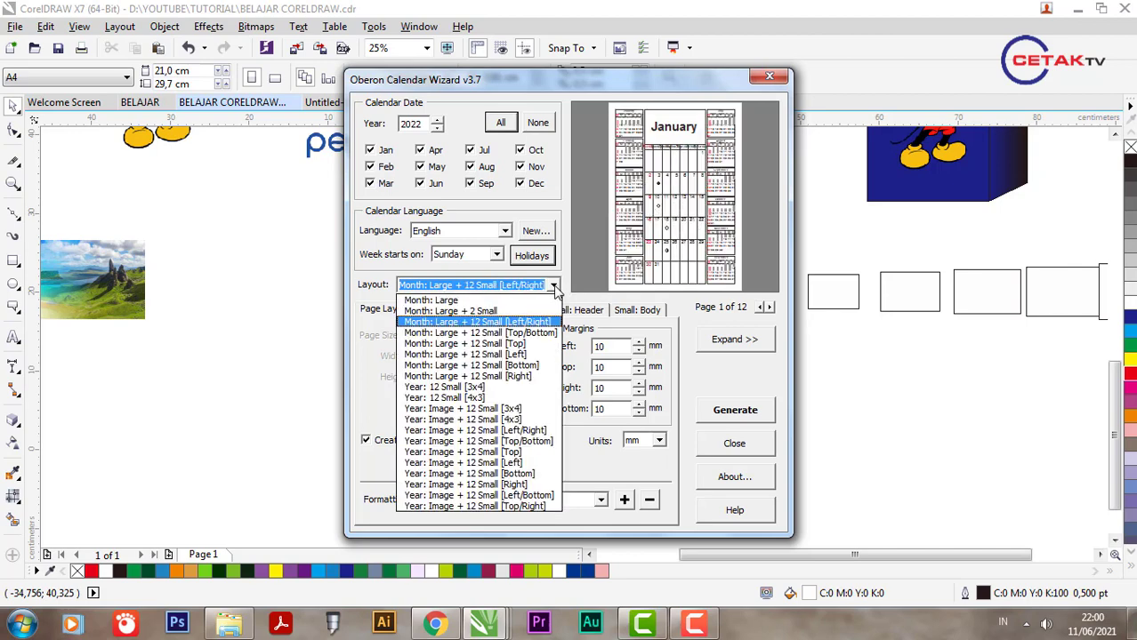
left_click(505, 411)
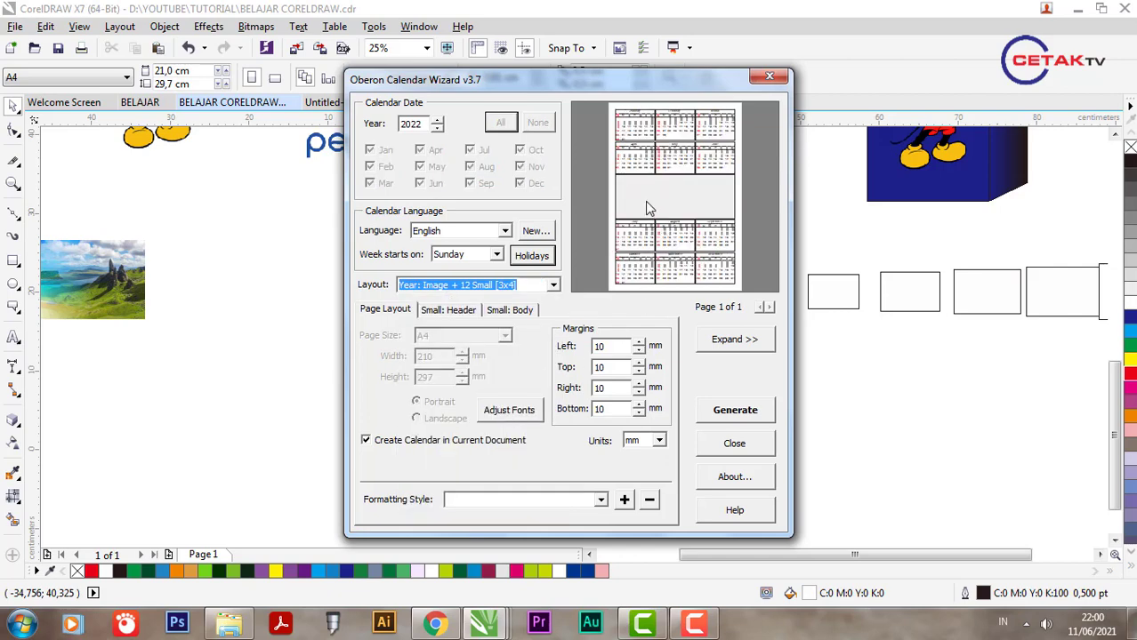
left_click(553, 285)
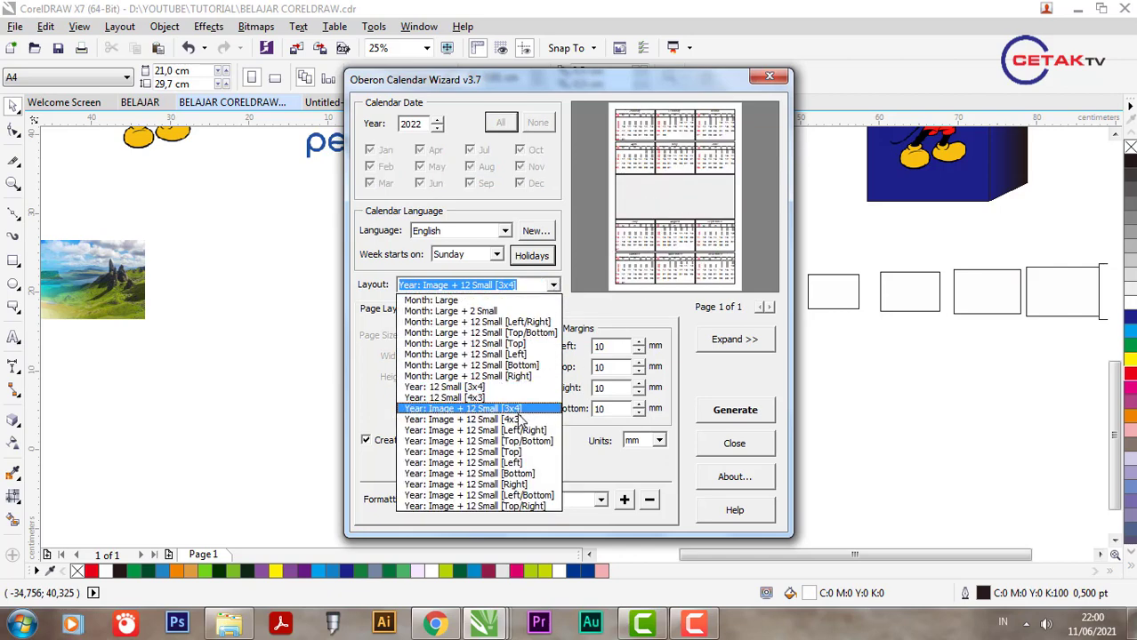
left_click(522, 421)
left_click(553, 284)
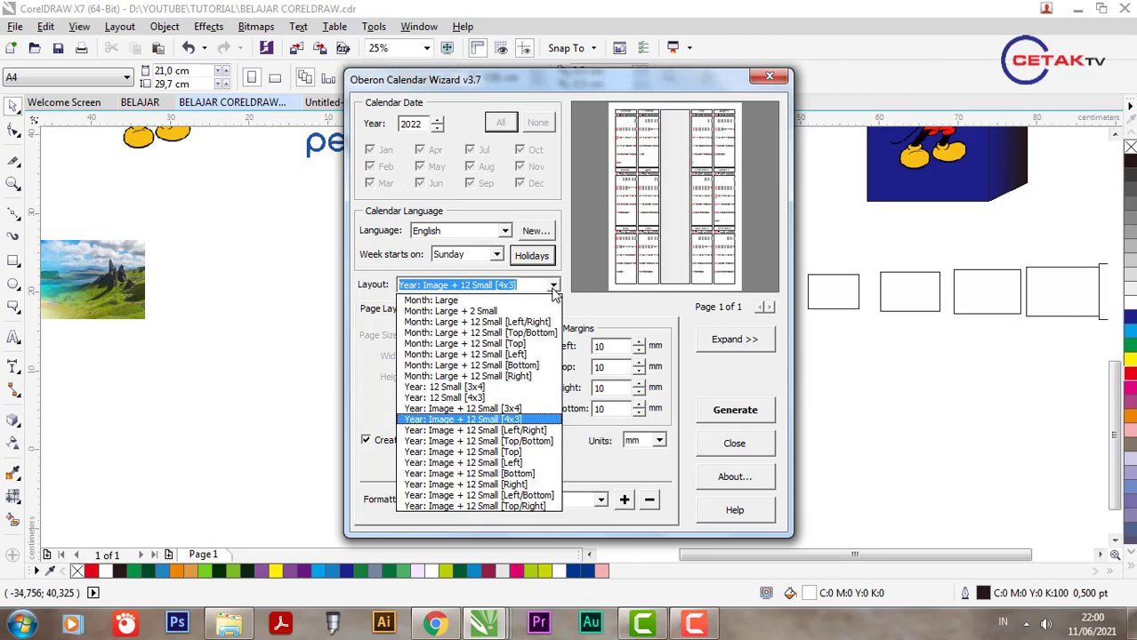
left_click(519, 452)
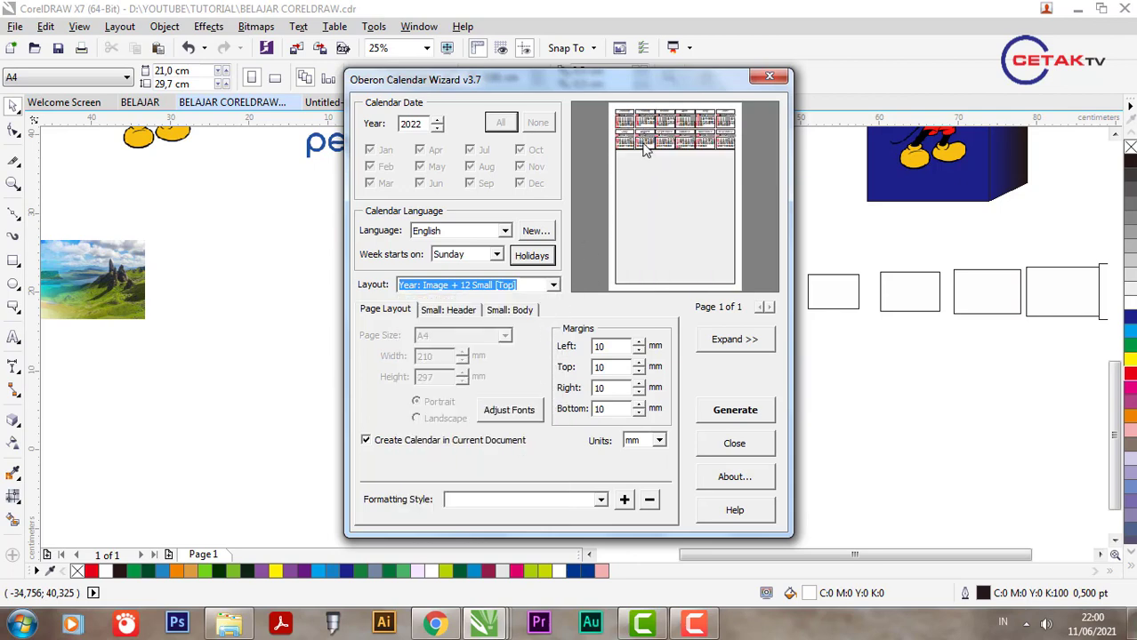
left_click(553, 284)
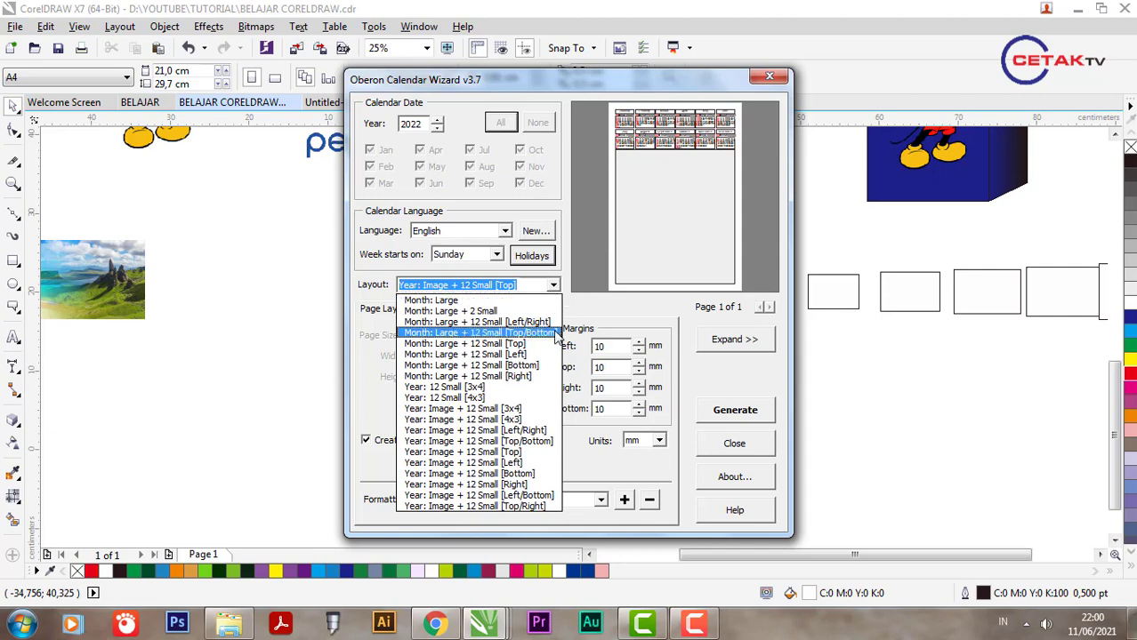
left_click(527, 473)
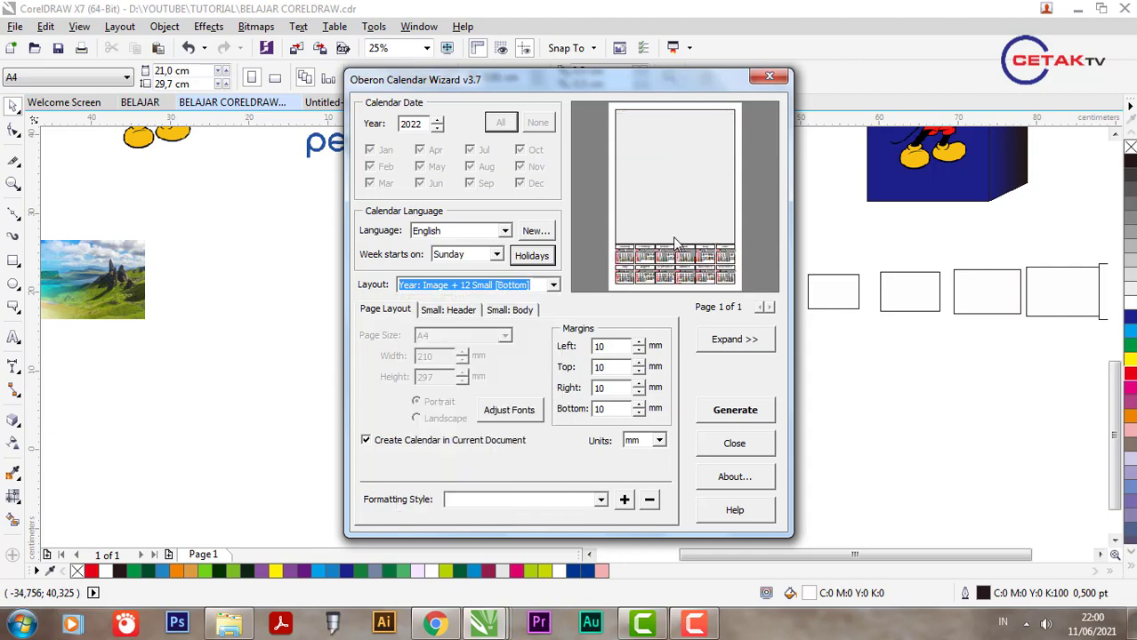
Preview Month: Large + 2 Small once more and set the calendar layout to Month: Large.
left_click(549, 283)
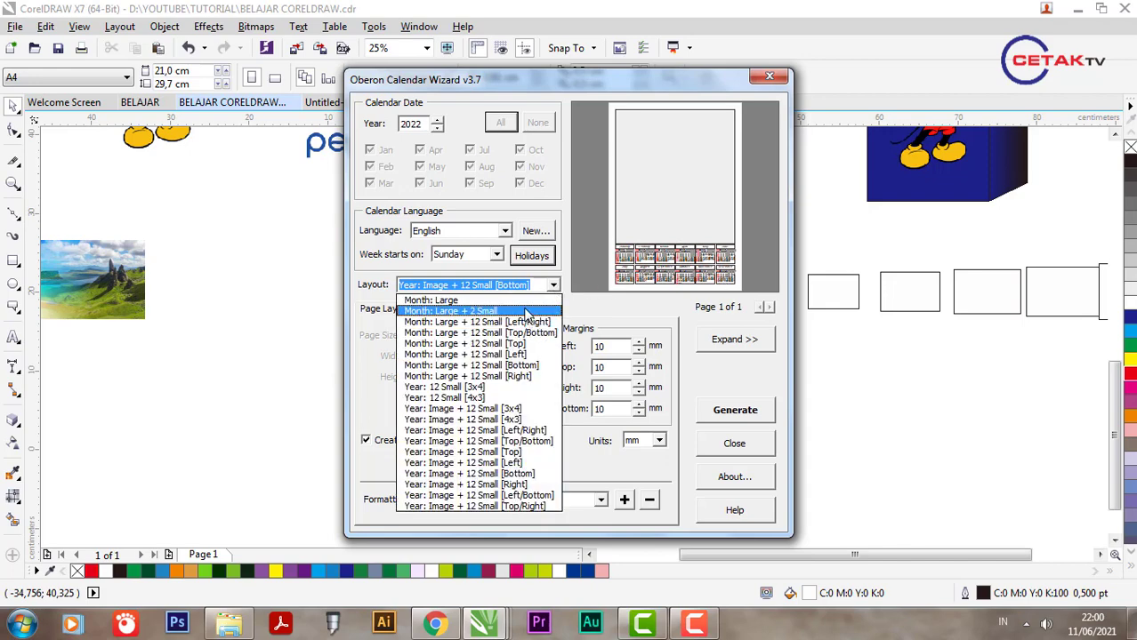
left_click(527, 311)
left_click(552, 286)
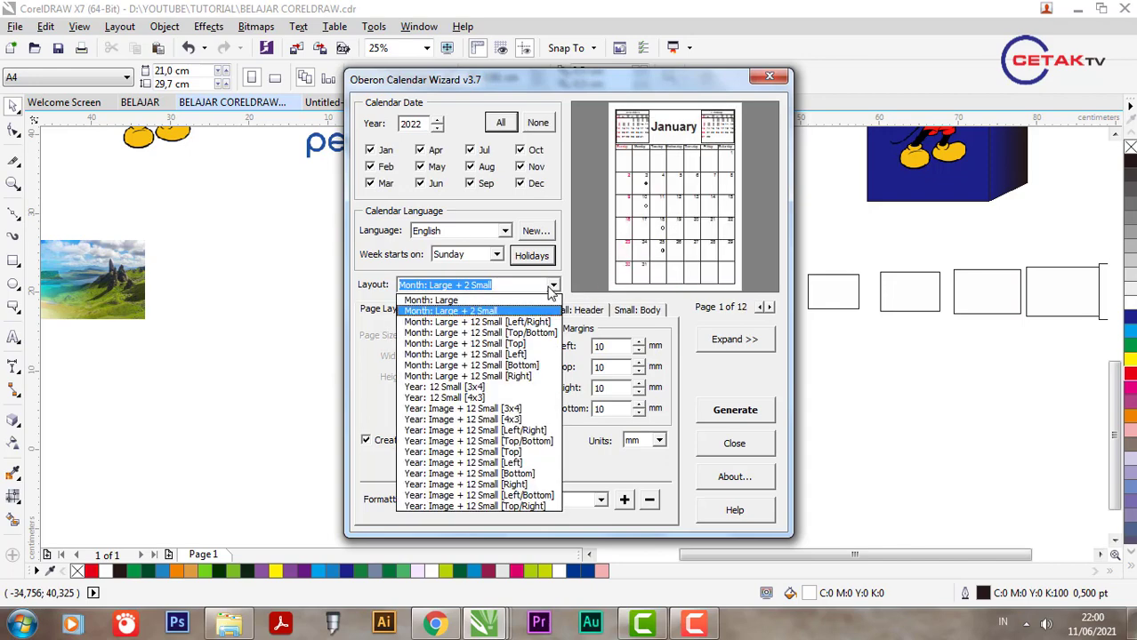
left_click(539, 301)
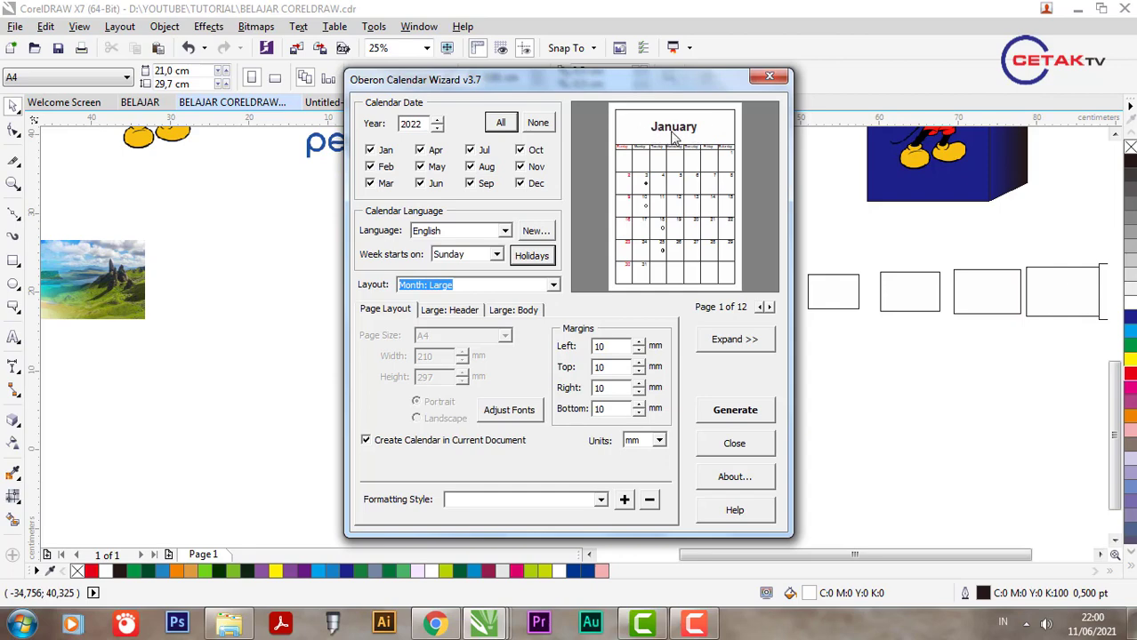
Expand the wizard's preview, generate the calendar in the current document and close the wizard.
left_click(747, 339)
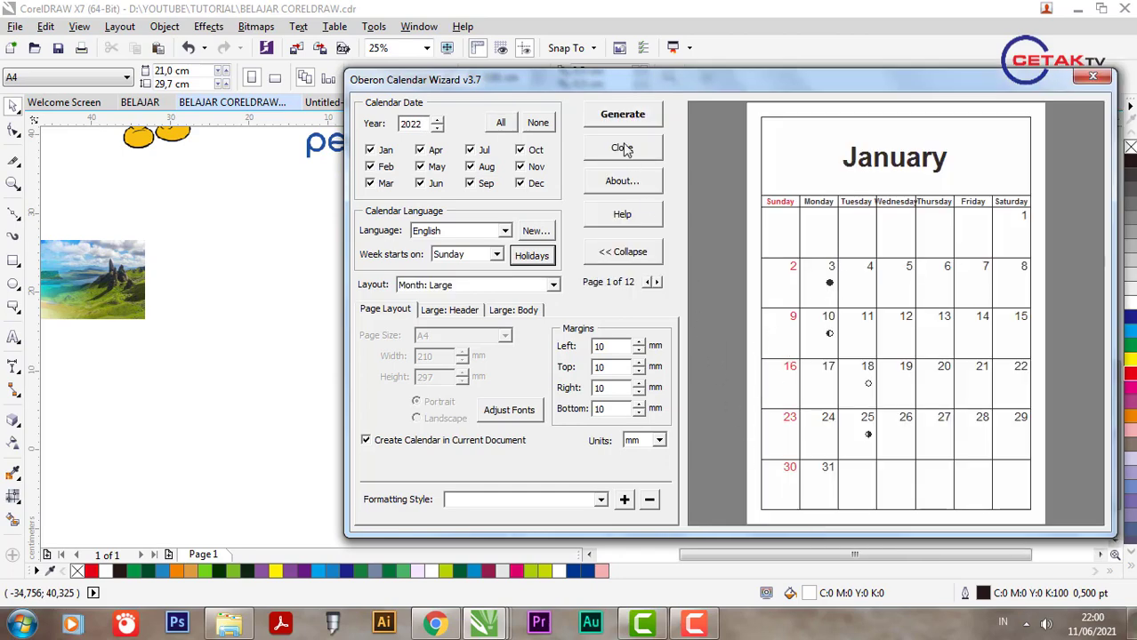
left_click(623, 115)
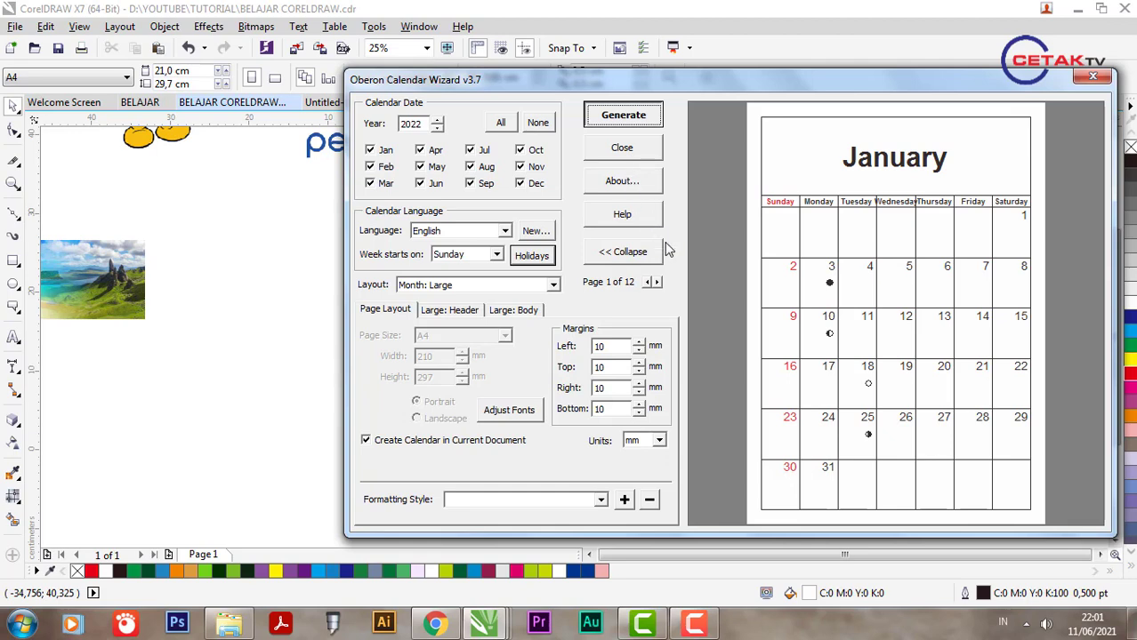
left_click(793, 349)
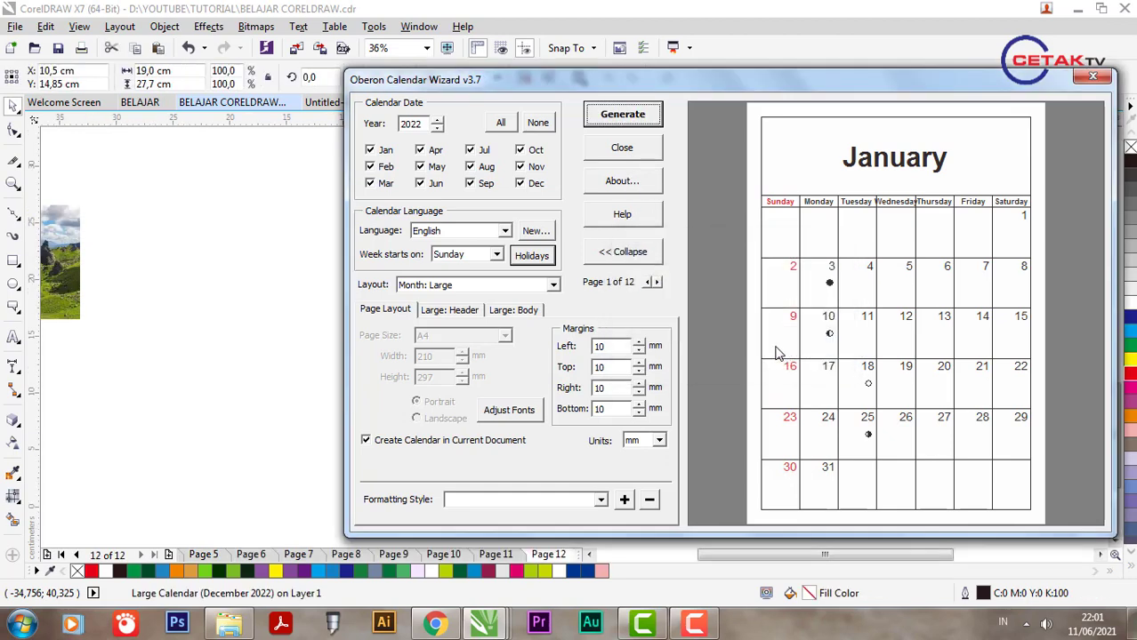
left_click(1079, 79)
Inspect the generated December calendar up close and go to the document's first page to view January.
scroll(482, 285, "down", 2)
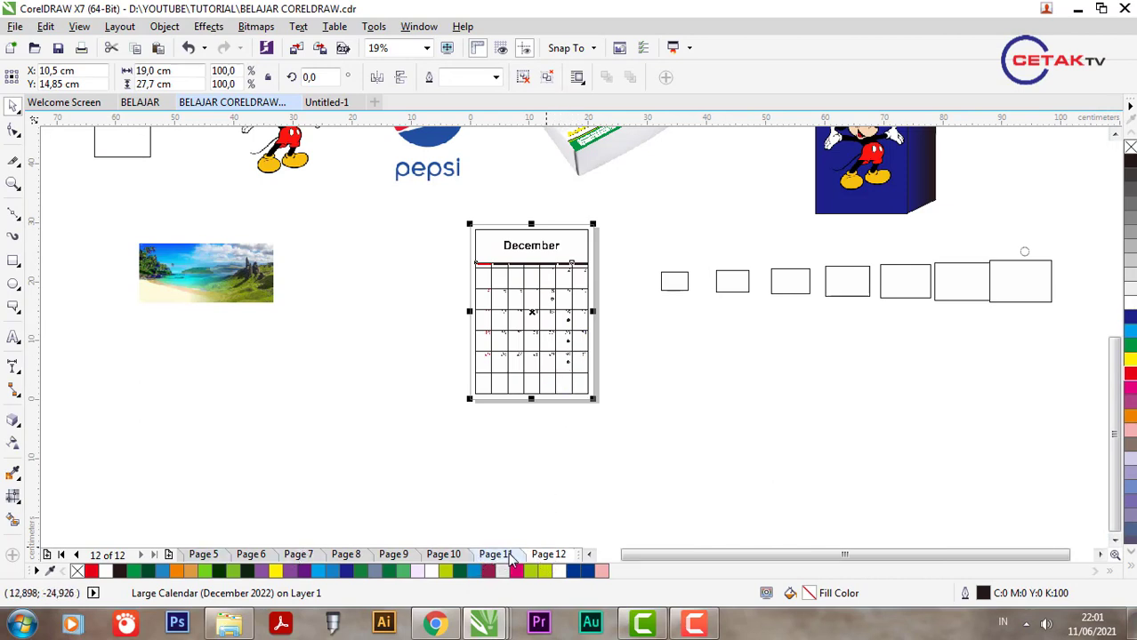
scroll(520, 254, "up", 1)
scroll(462, 305, "up", 1)
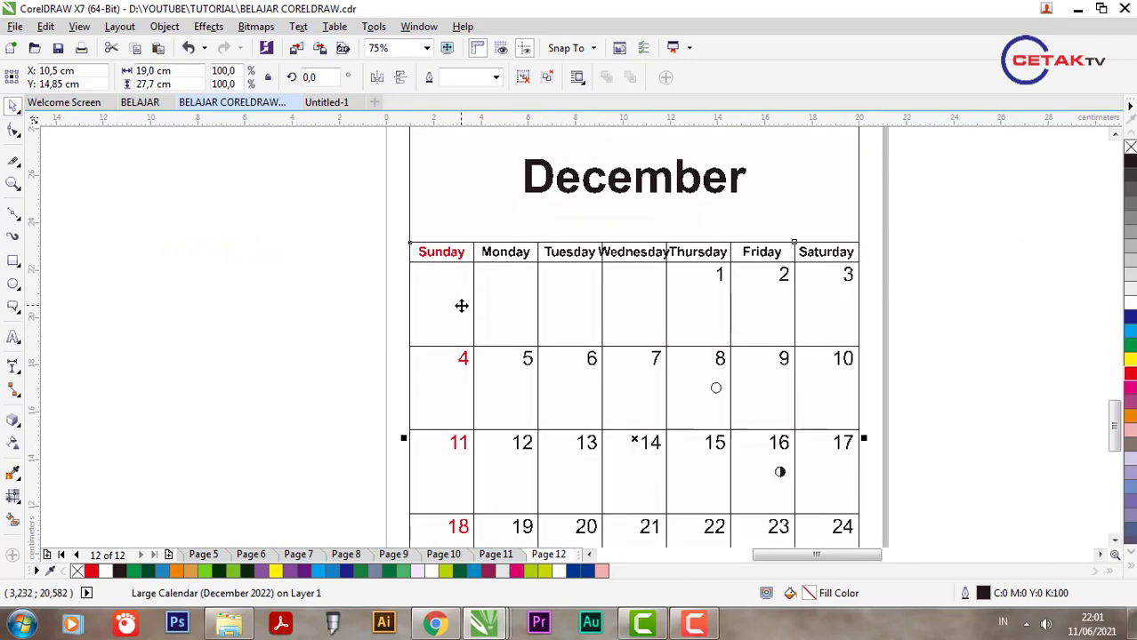
scroll(408, 310, "down", 1)
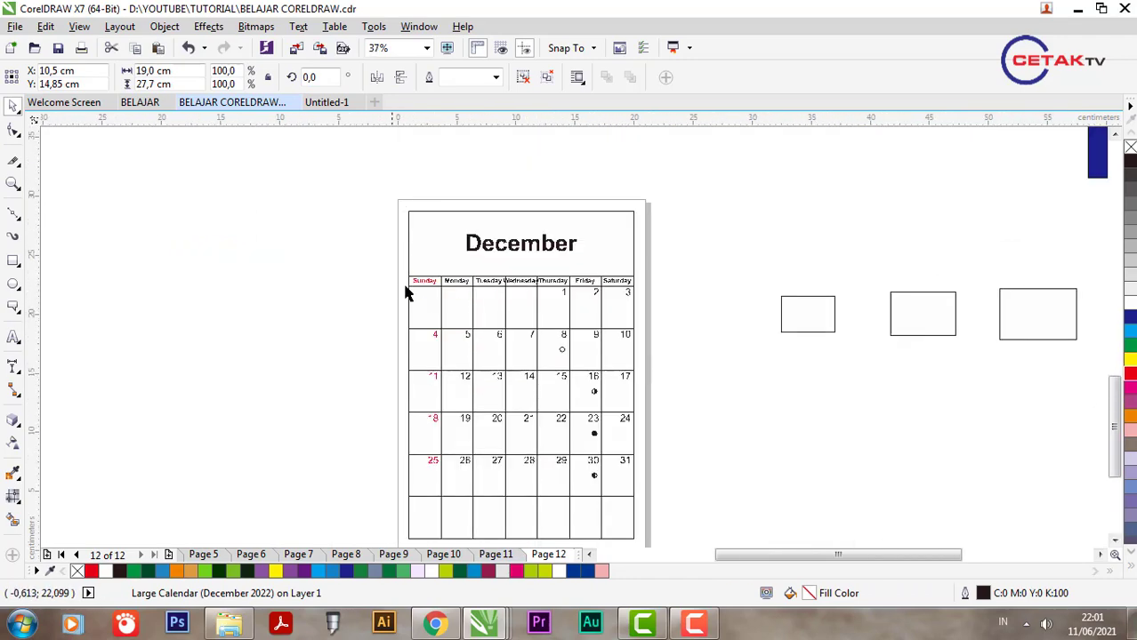
left_click(407, 294)
left_click(454, 245)
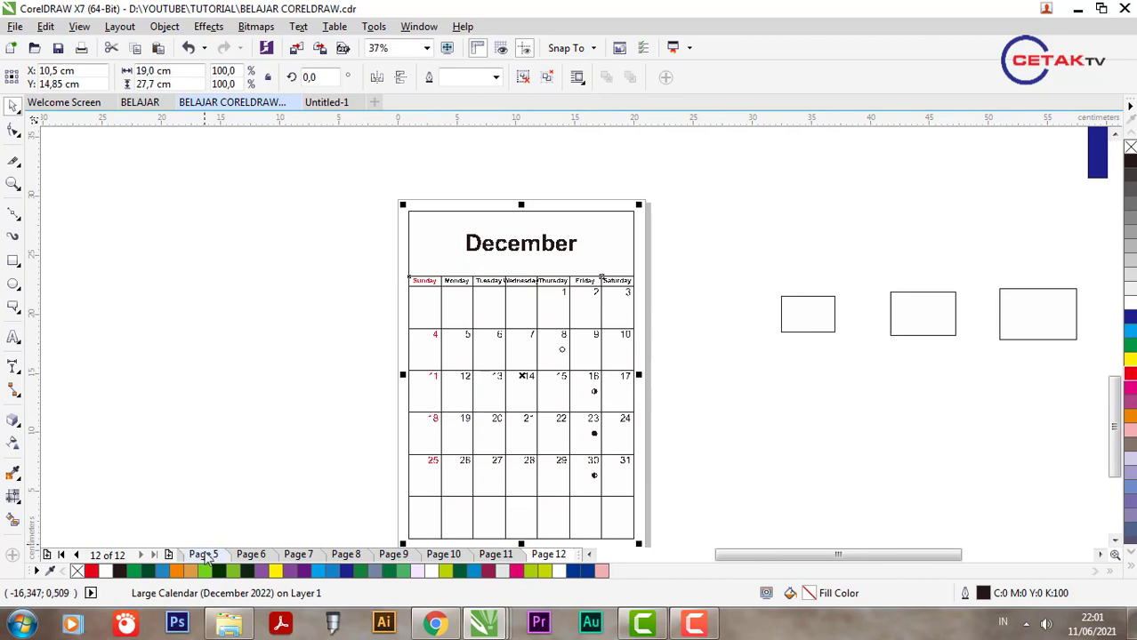
left_click(61, 555)
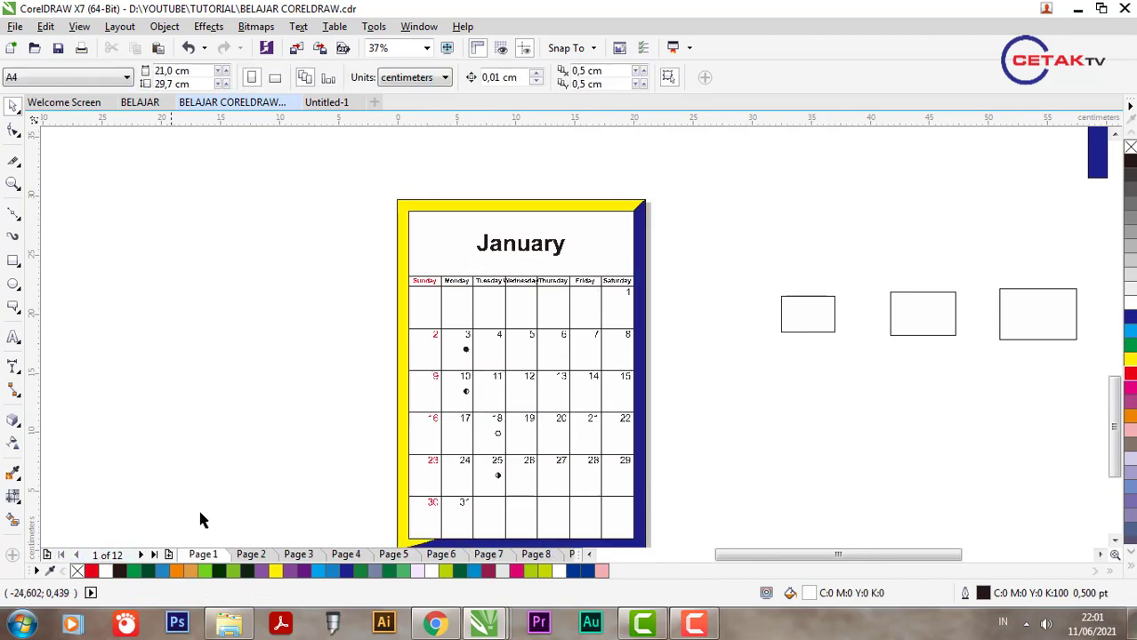
Go to the last page of the generated calendar and inspect the December page.
scroll(393, 330, "down", 1)
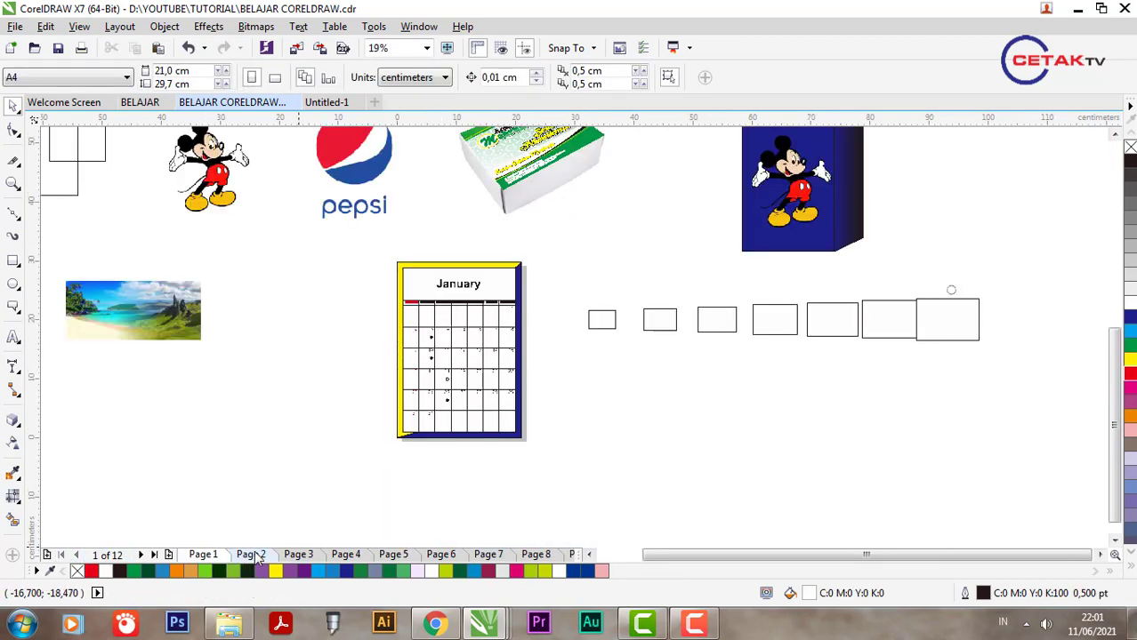
left_click(253, 555)
left_click(155, 555)
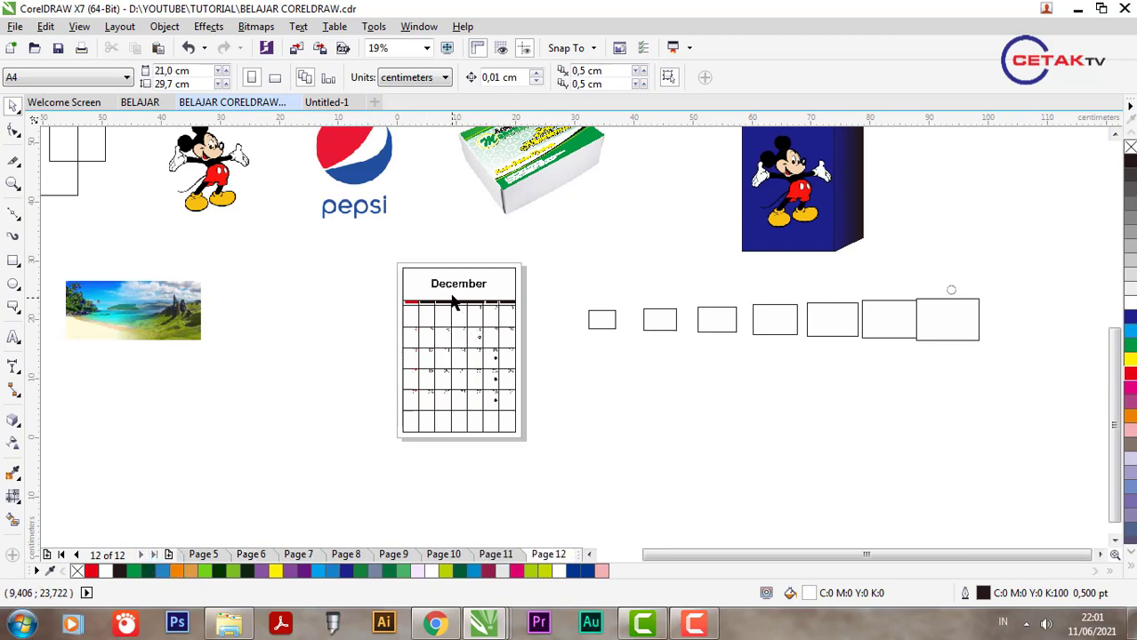
scroll(452, 298, "up", 1)
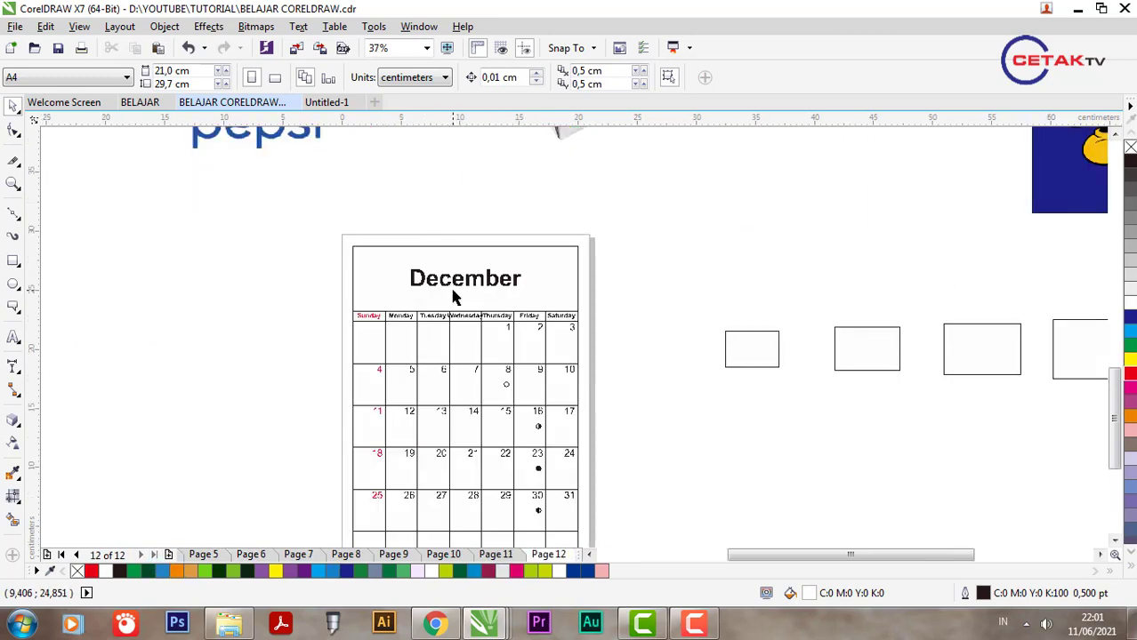
Undo the calendar generation until all its month pages are gone and only the original yellow and blue page design remains.
key("ctrl+z")
key("ctrl+z")
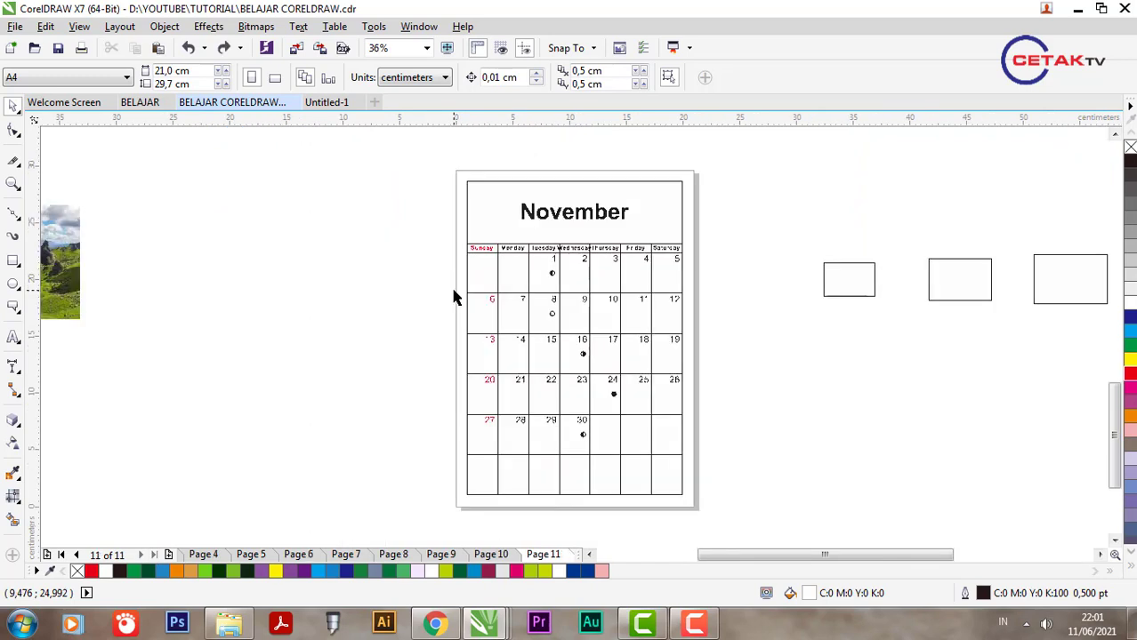
key("ctrl+z")
key("ctrl+z")
key("ctrl+z")
key("ctrl+z")
key("ctrl+z")
key("ctrl+z")
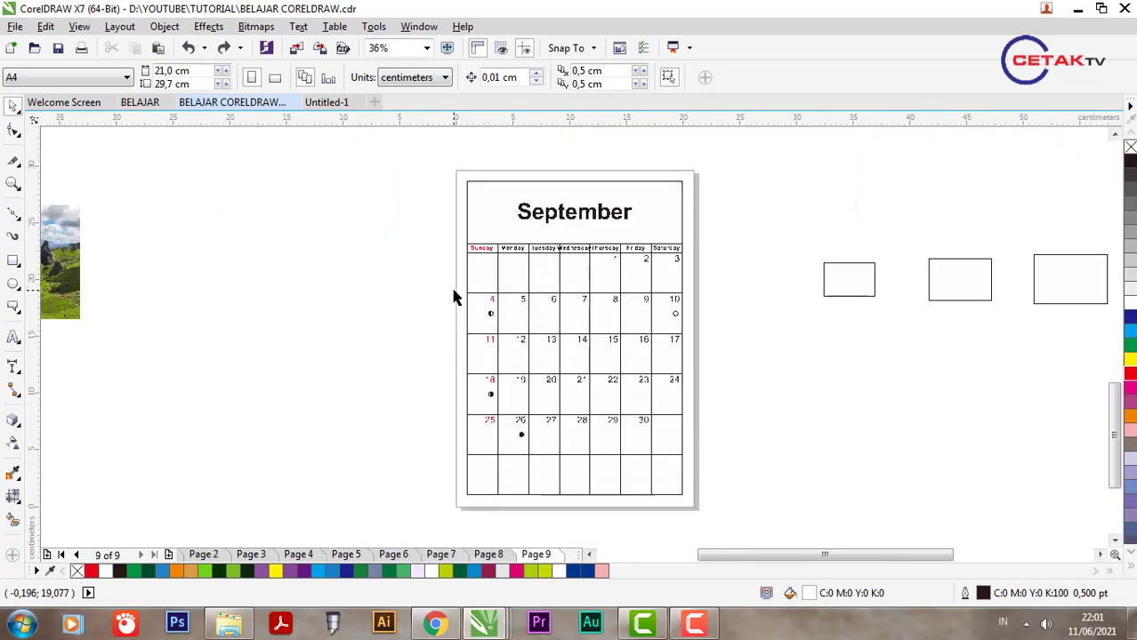
key("ctrl+z")
key("ctrl+z")
key("ctrl+z")
key("ctrl+z")
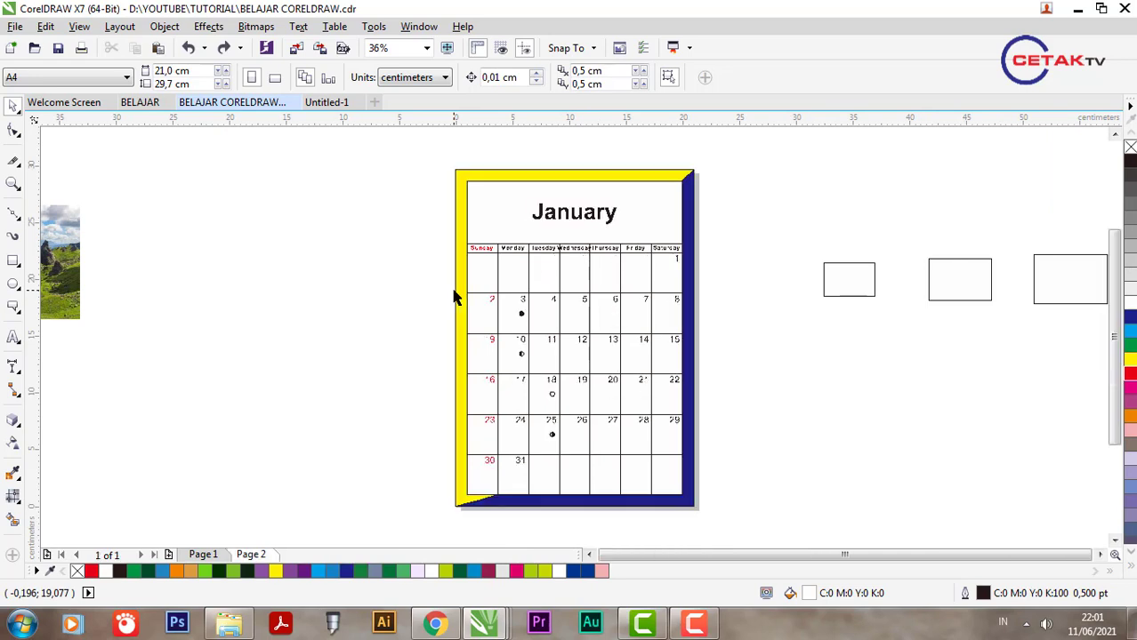
scroll(454, 298, "down", 3)
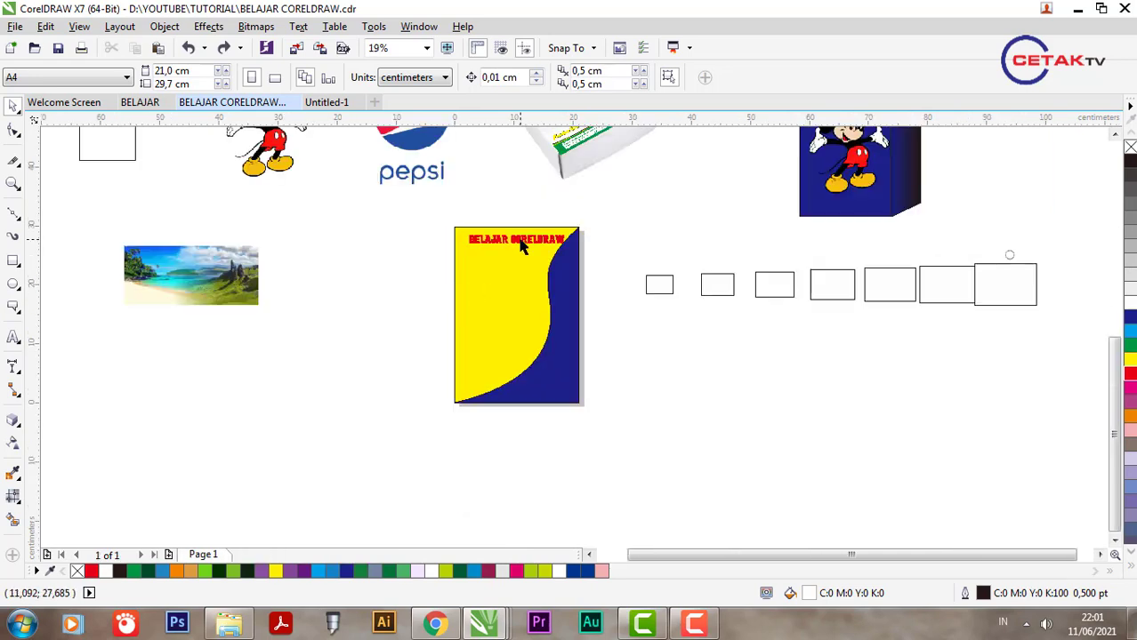
Start a new print merge, advance its wizard to adding fields and move the wizard clear of the page title.
left_click(520, 244)
scroll(533, 238, "up", 3)
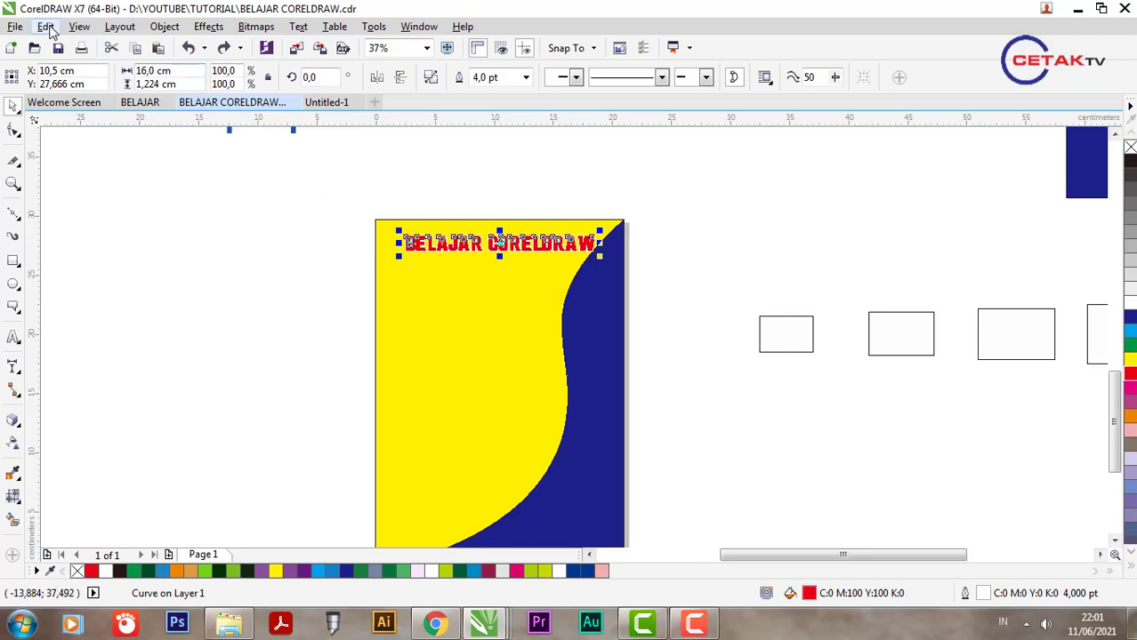
left_click(45, 27)
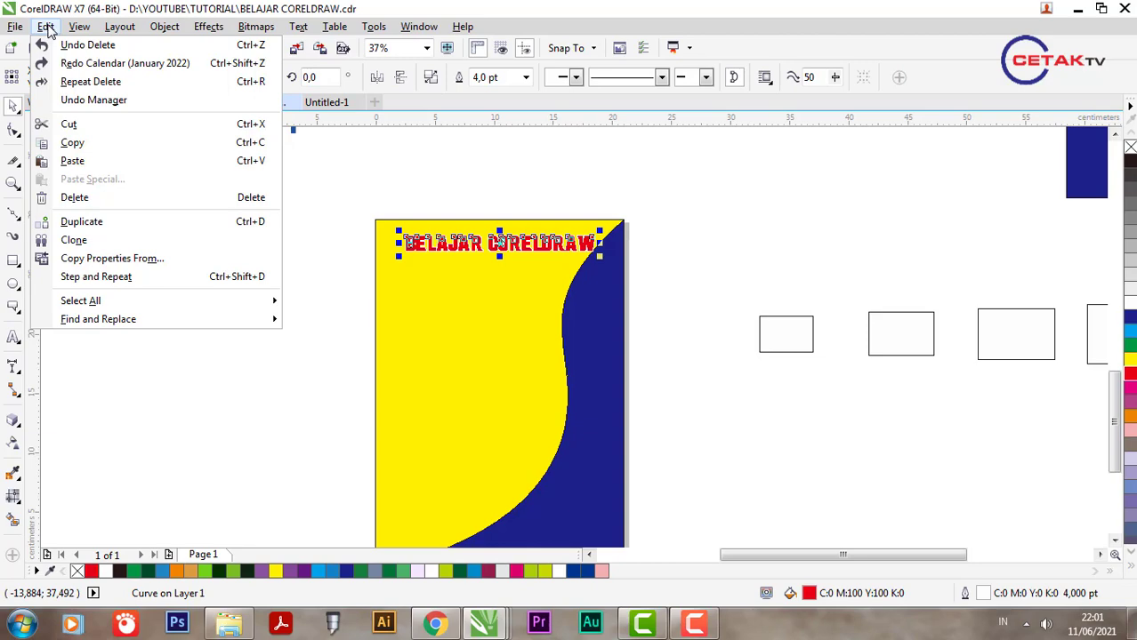
mouse_move(73, 31)
left_click(15, 27)
left_click(16, 27)
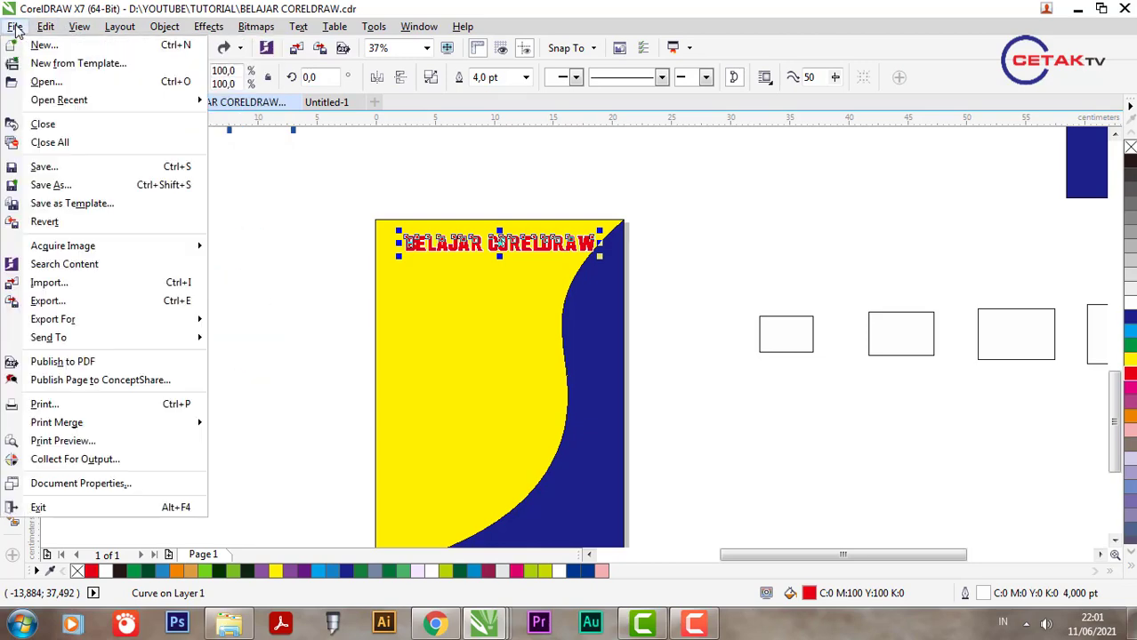
mouse_move(118, 426)
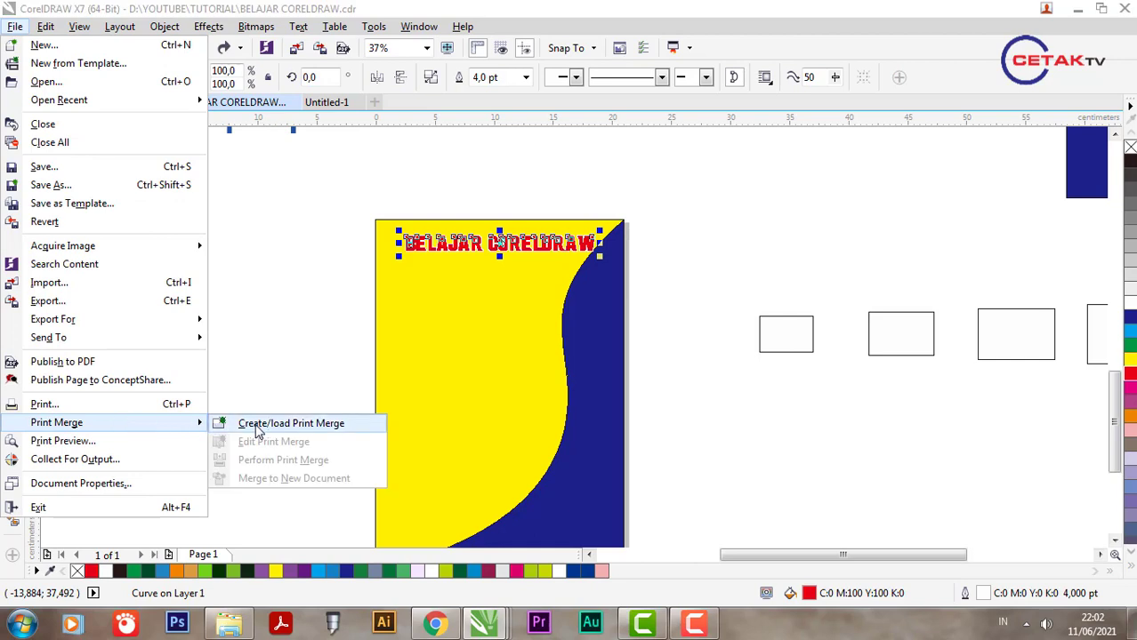
left_click(253, 425)
left_click(633, 464)
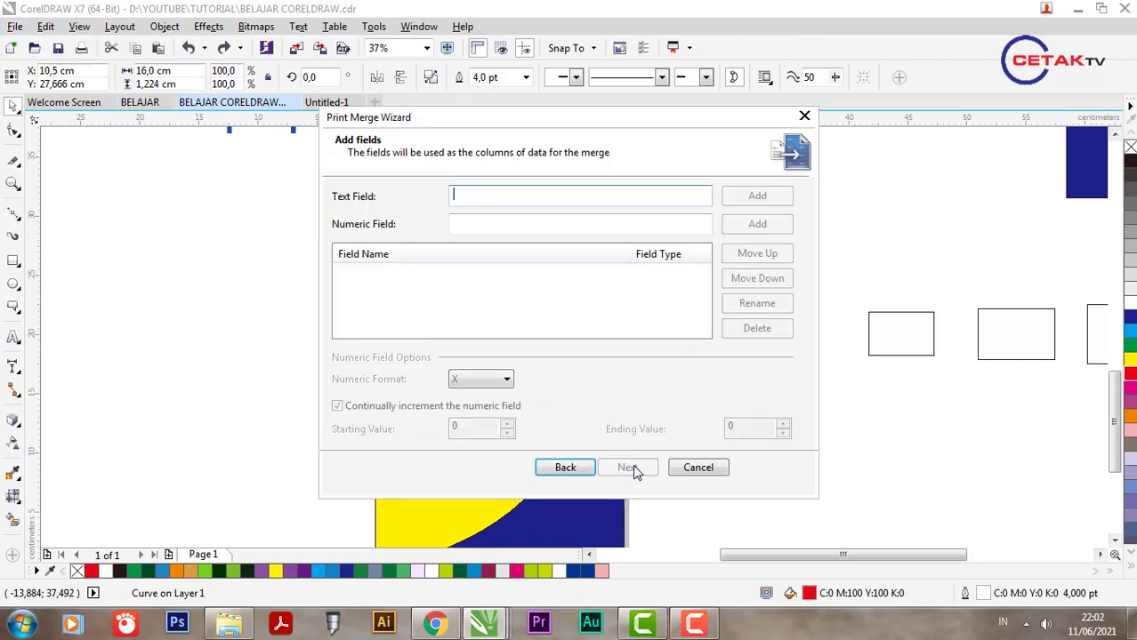
left_click_drag(563, 129, 839, 132)
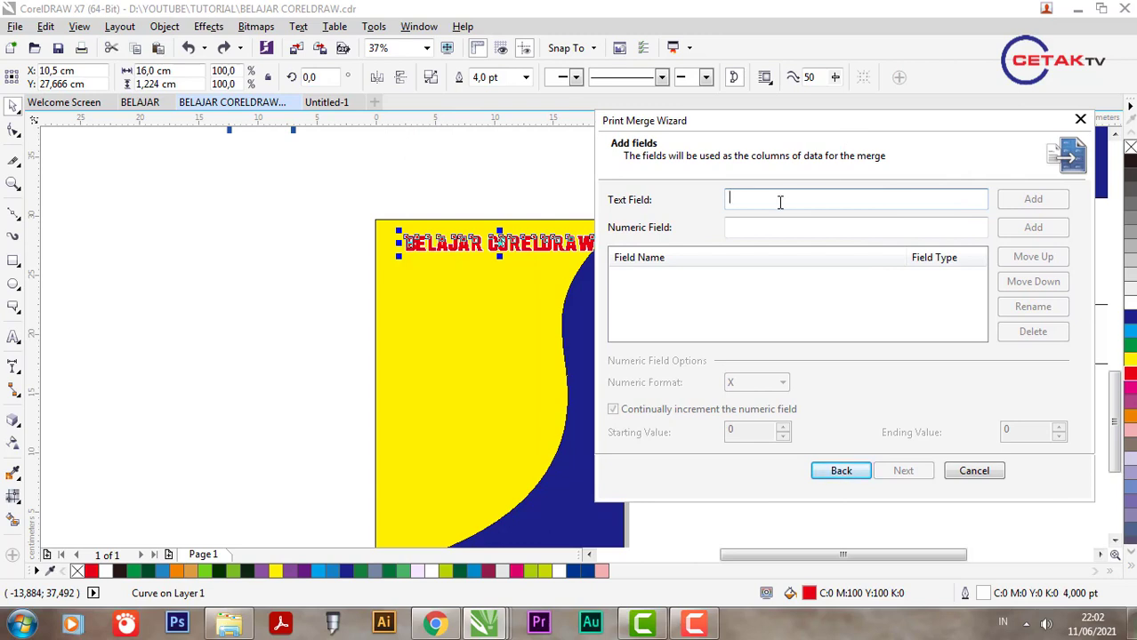
Add a numeric field named H1 to the print merge.
left_click(768, 226)
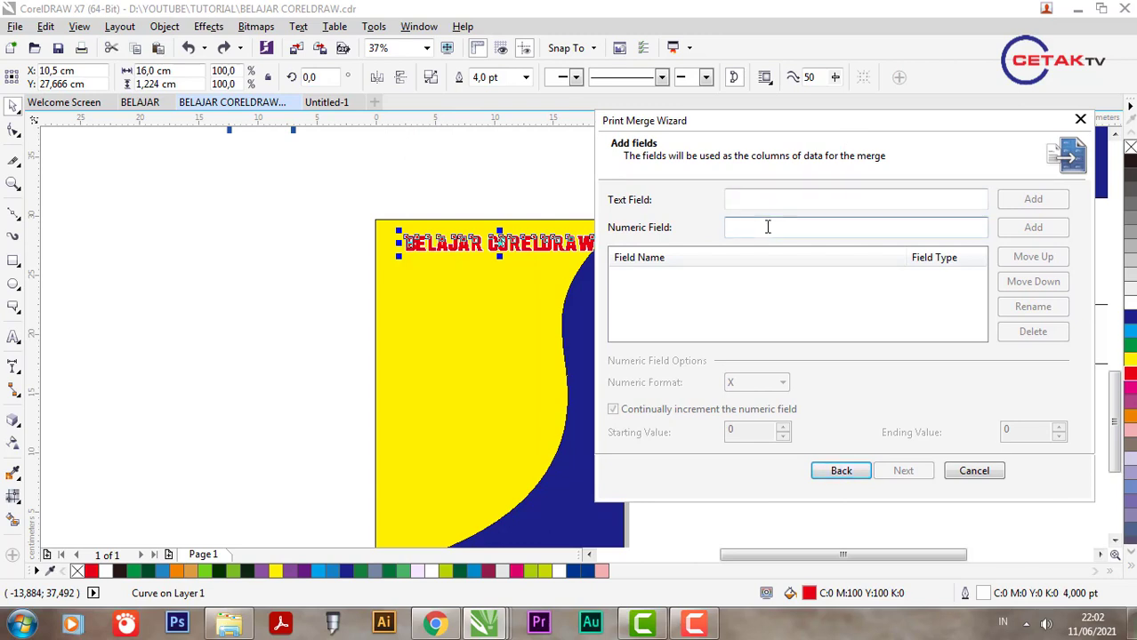
type("H")
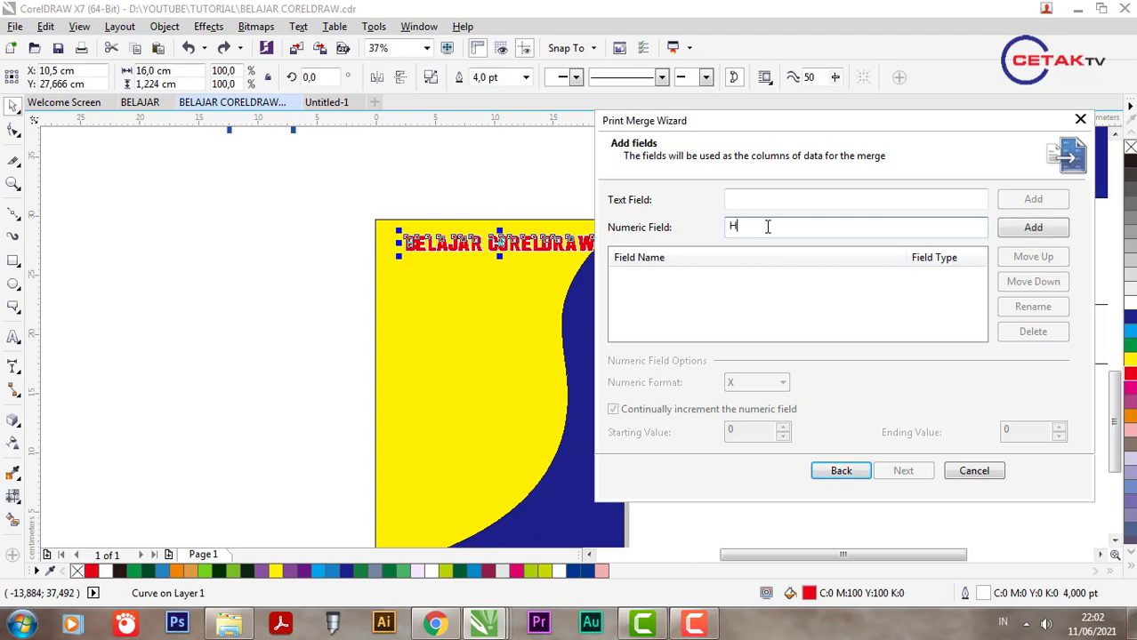
type("1")
left_click(1033, 228)
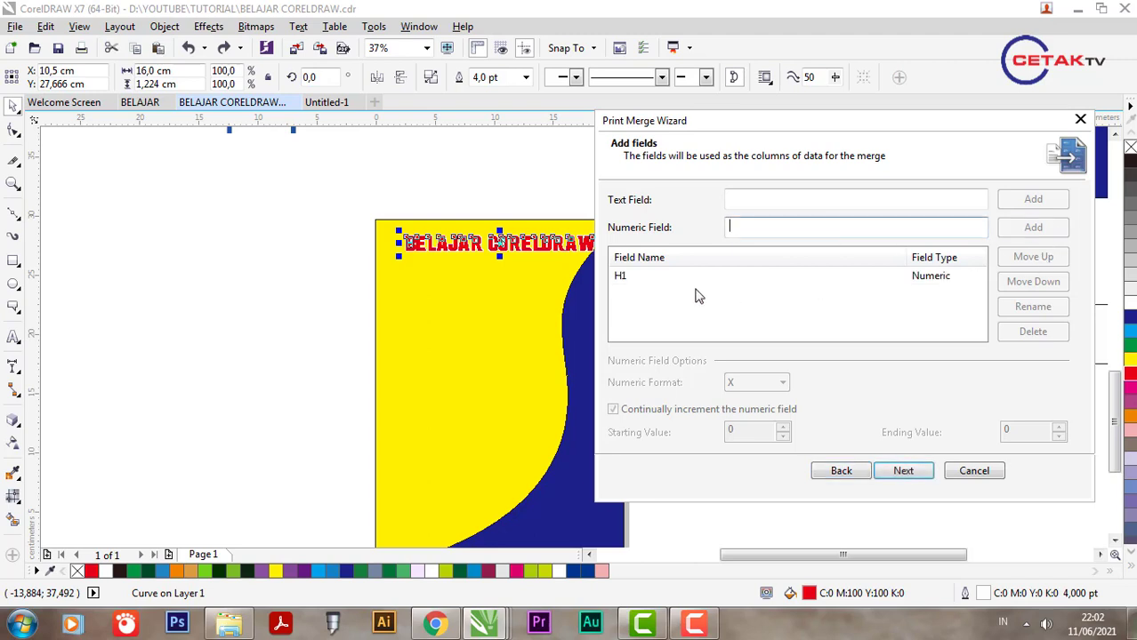
Give H1 the numeric format 00000X, turn off continuous incrementing, enter an ending value and advance to the wizard's save page.
left_click(685, 278)
left_click(760, 382)
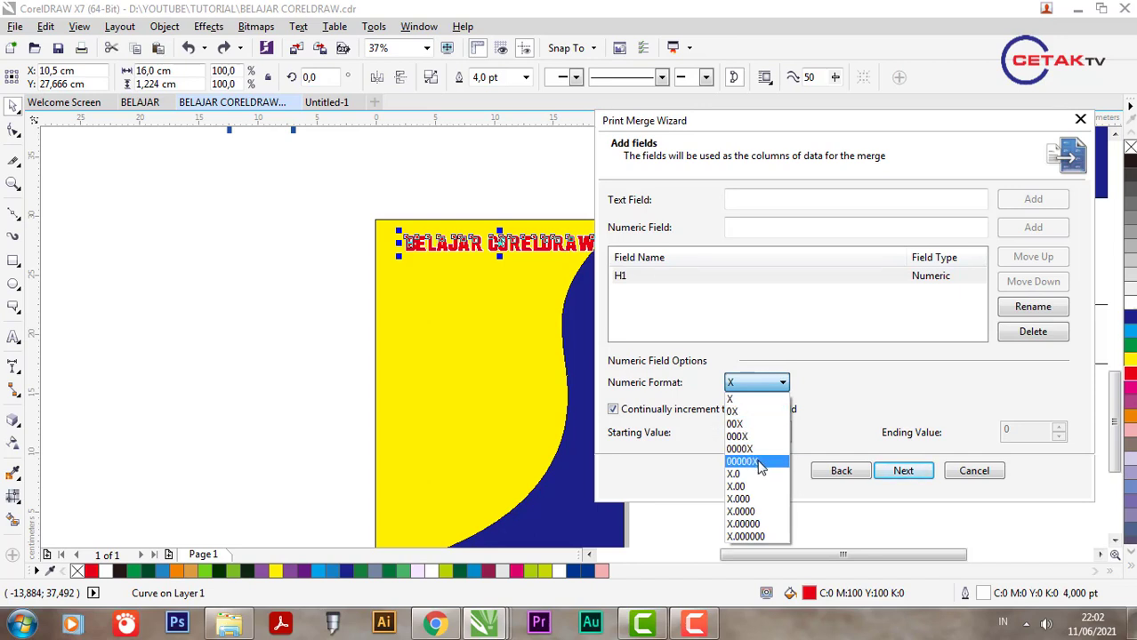
left_click(761, 463)
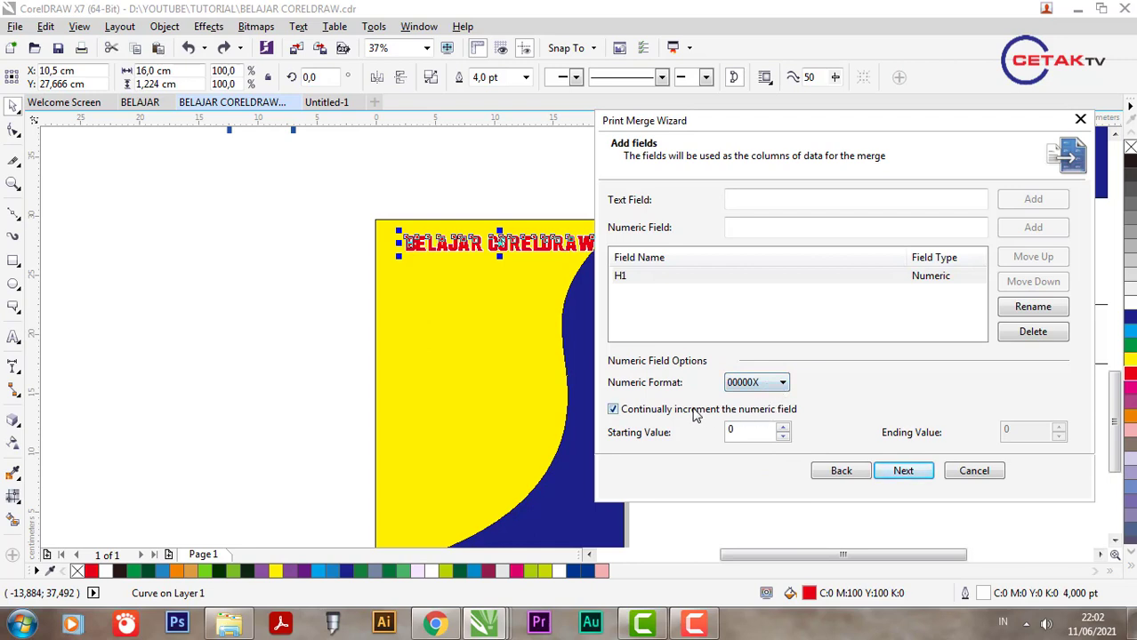
left_click(696, 410)
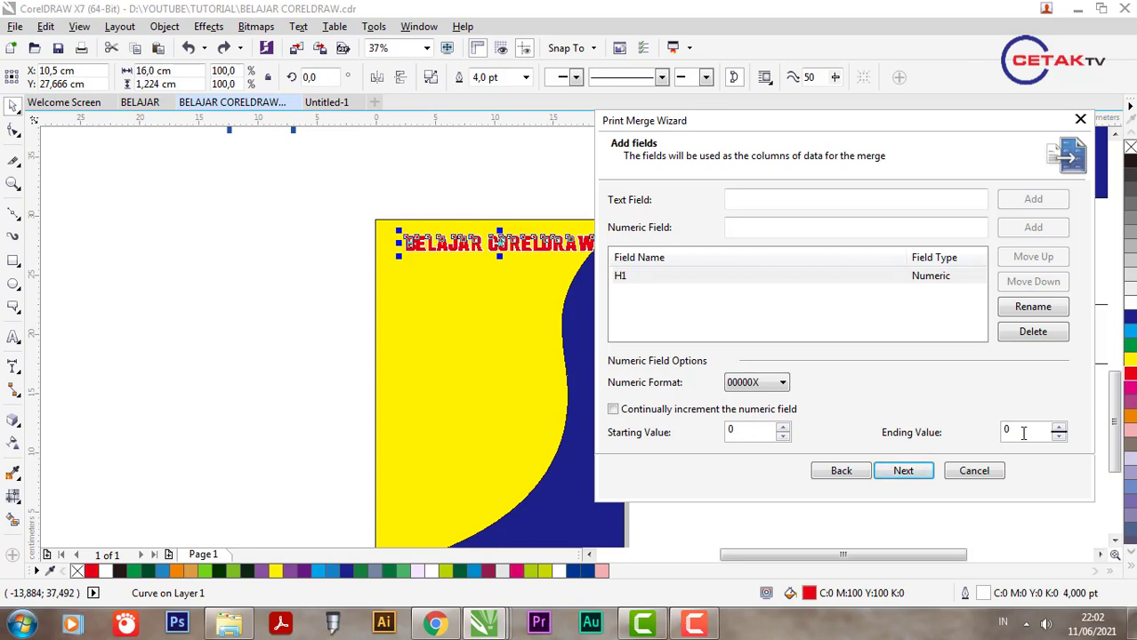
double_click(1005, 431)
type("1")
left_click(901, 469)
left_click(906, 472)
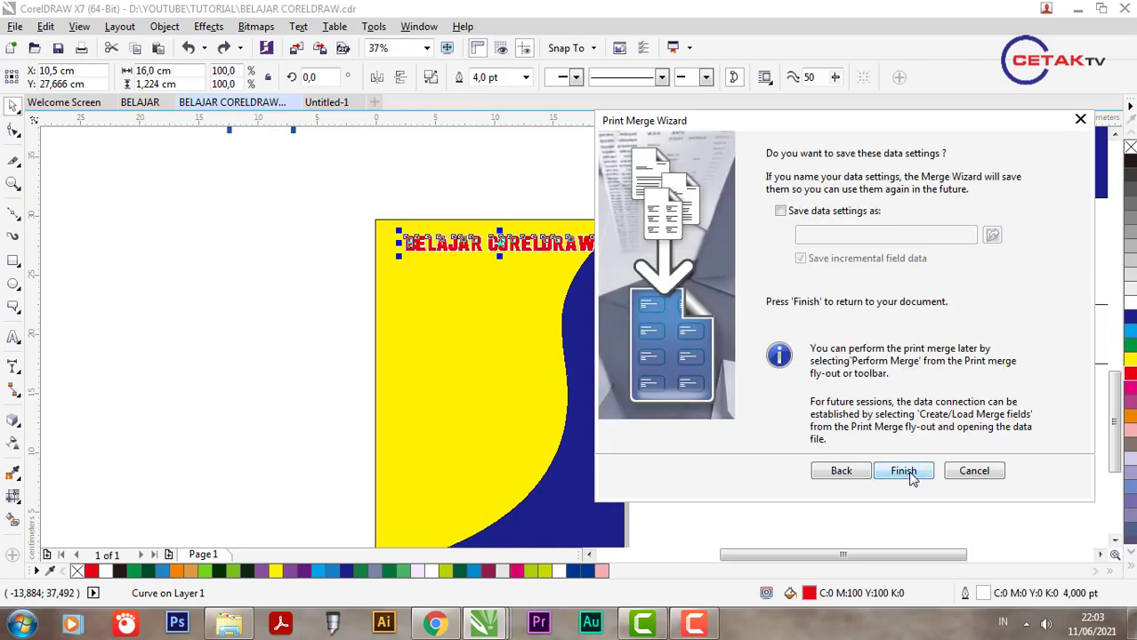
left_click(781, 212)
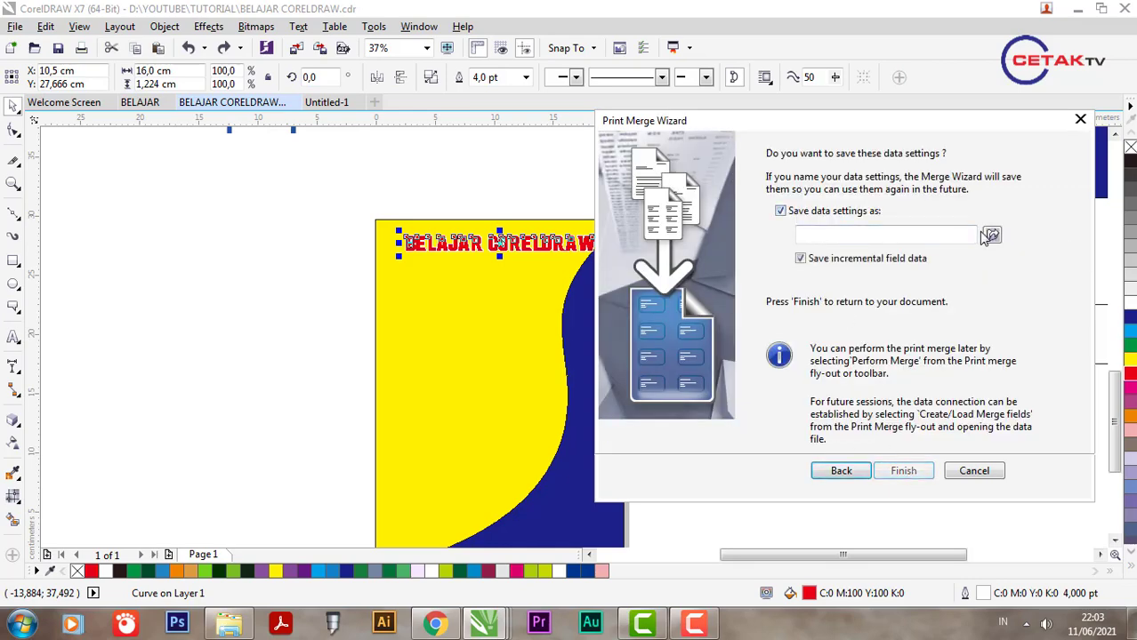
left_click(992, 234)
left_click(813, 480)
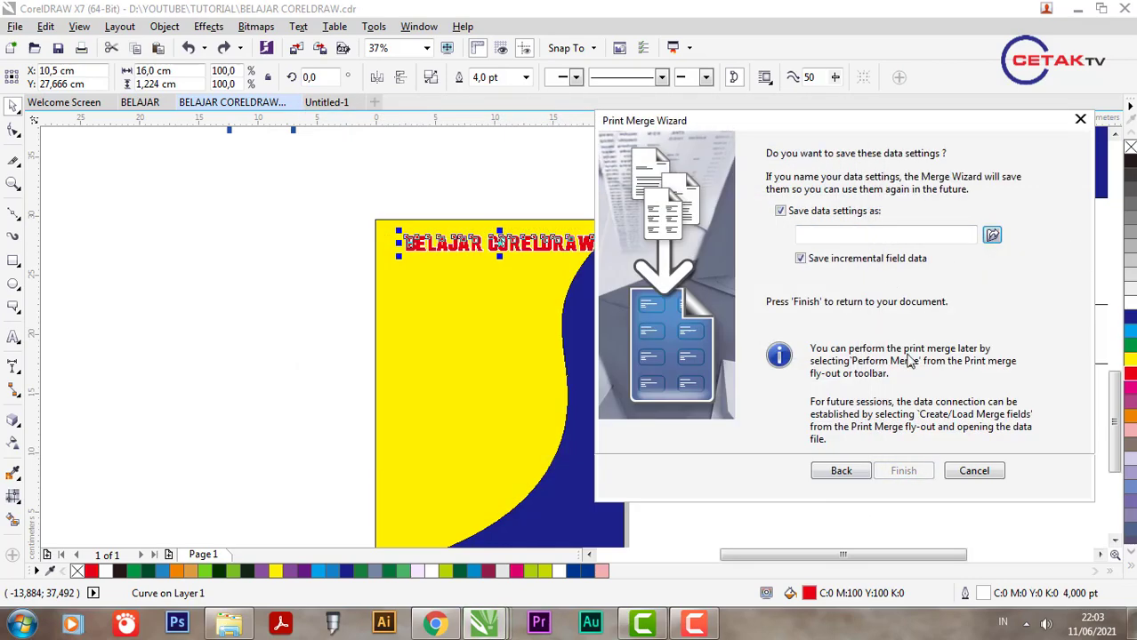
left_click(780, 211)
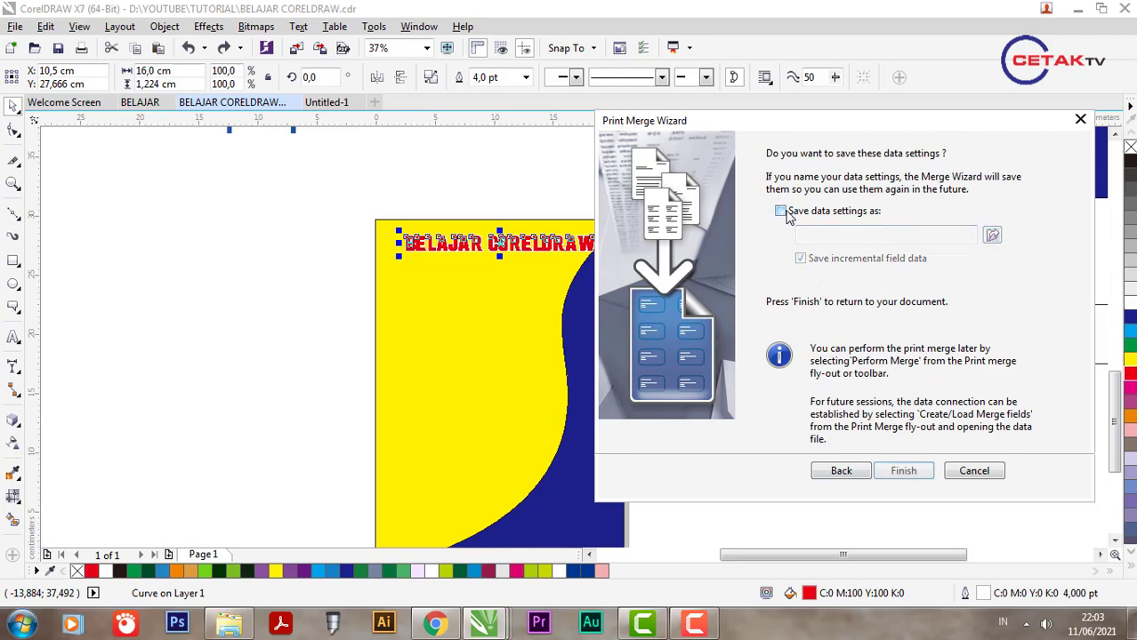
left_click(781, 211)
left_click(781, 211)
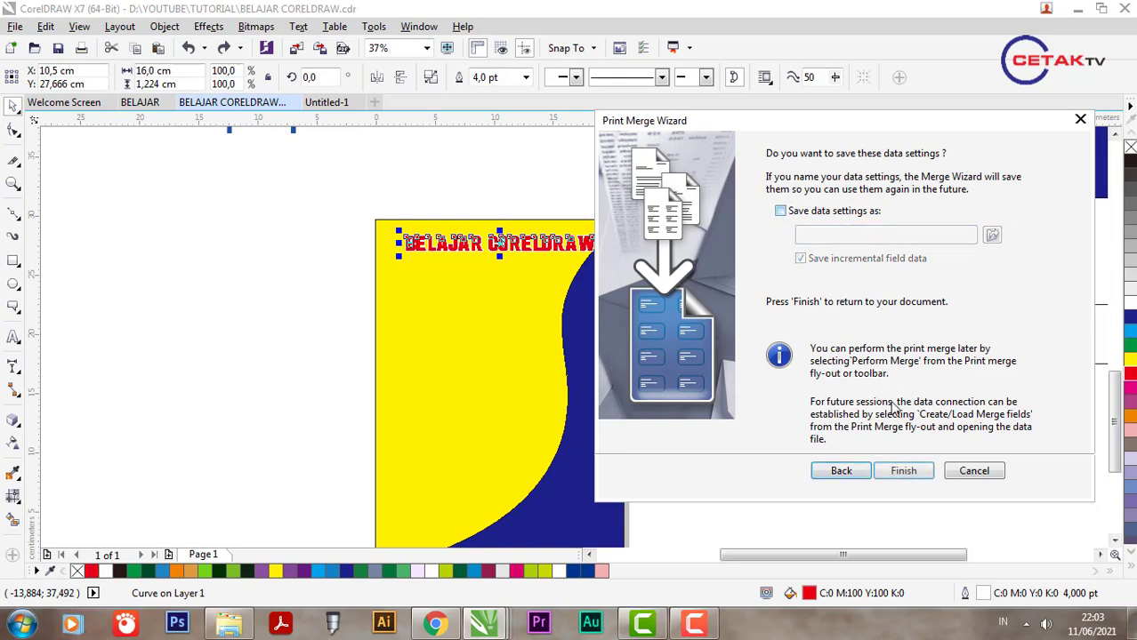
Finish the print merge setup without saving the data settings and dock the Print Merge toolbar above the document tabs.
left_click(903, 470)
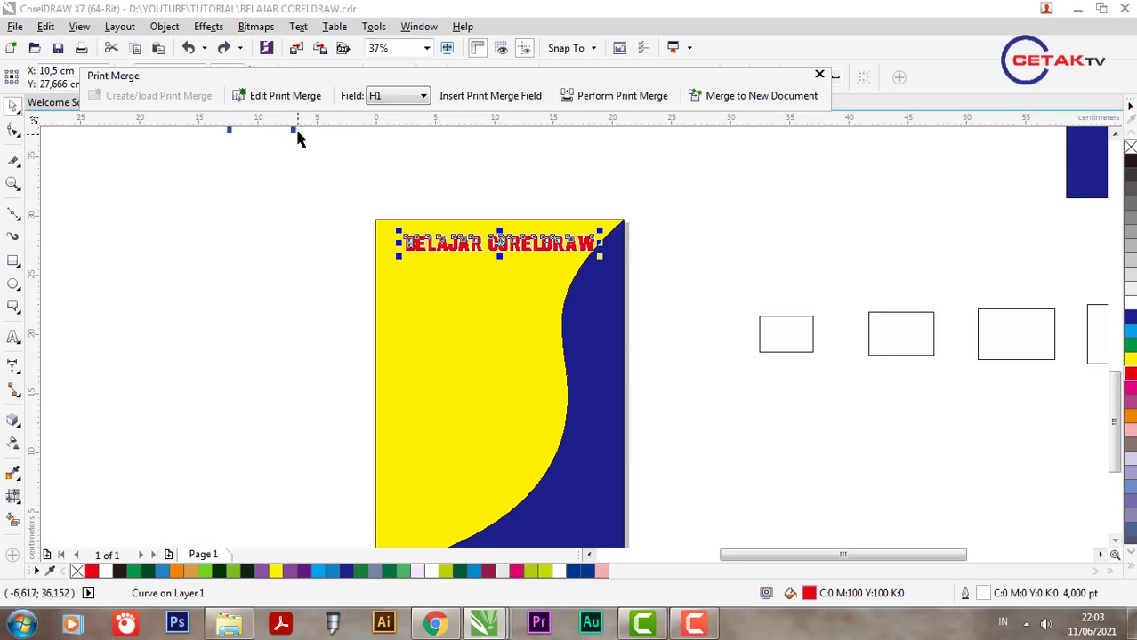
mouse_move(318, 77)
left_mouse_down()
mouse_move(313, 128)
mouse_move(293, 148)
mouse_move(494, 127)
mouse_move(292, 112)
mouse_move(247, 96)
left_mouse_up()
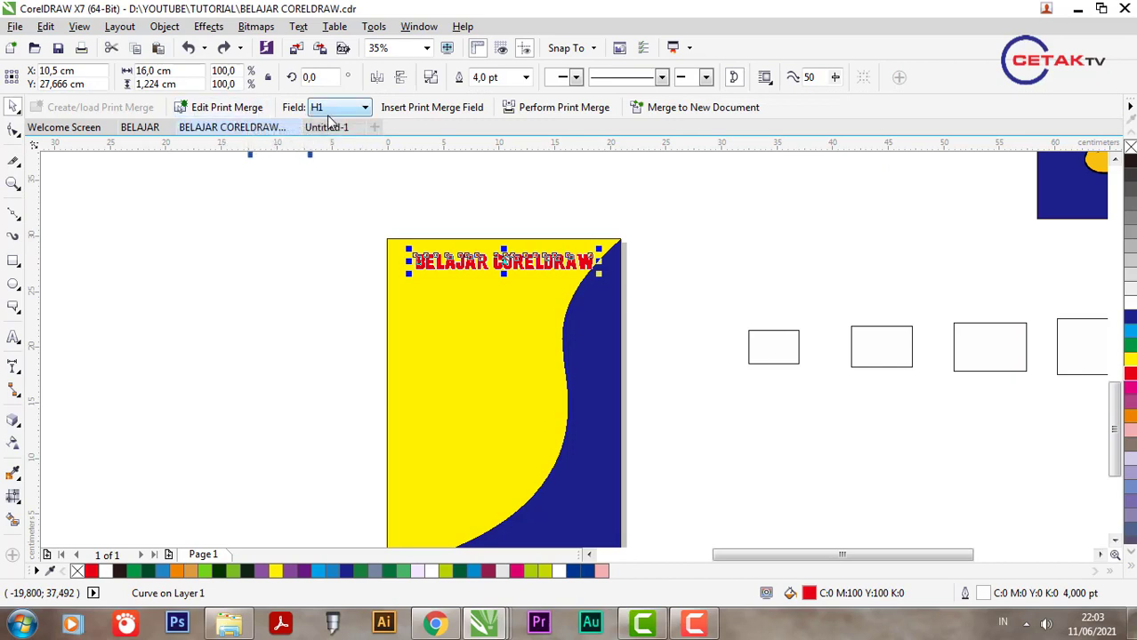
Insert the H1 print merge field below the BELAJAR CORELDRAW title and enlarge it to about 42.5 pt.
left_click(454, 110)
left_click_drag(571, 345, 459, 336)
scroll(425, 316, "up", 4)
scroll(434, 323, "down", 4)
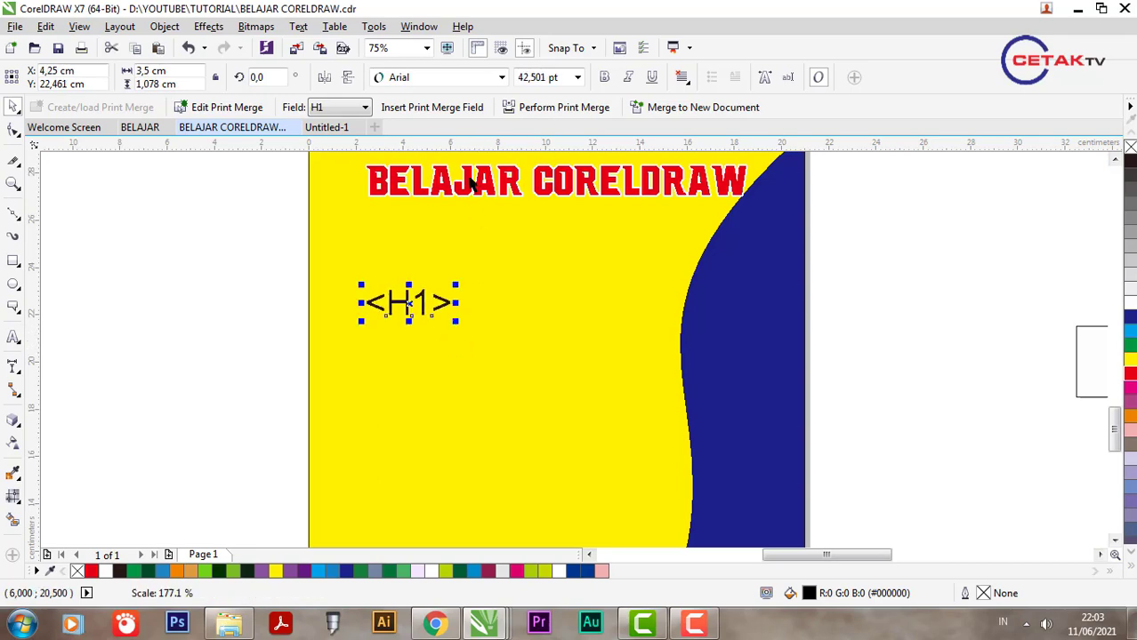
Set the font of the H1 field to Arial Rounded MT Bold.
left_click(436, 77)
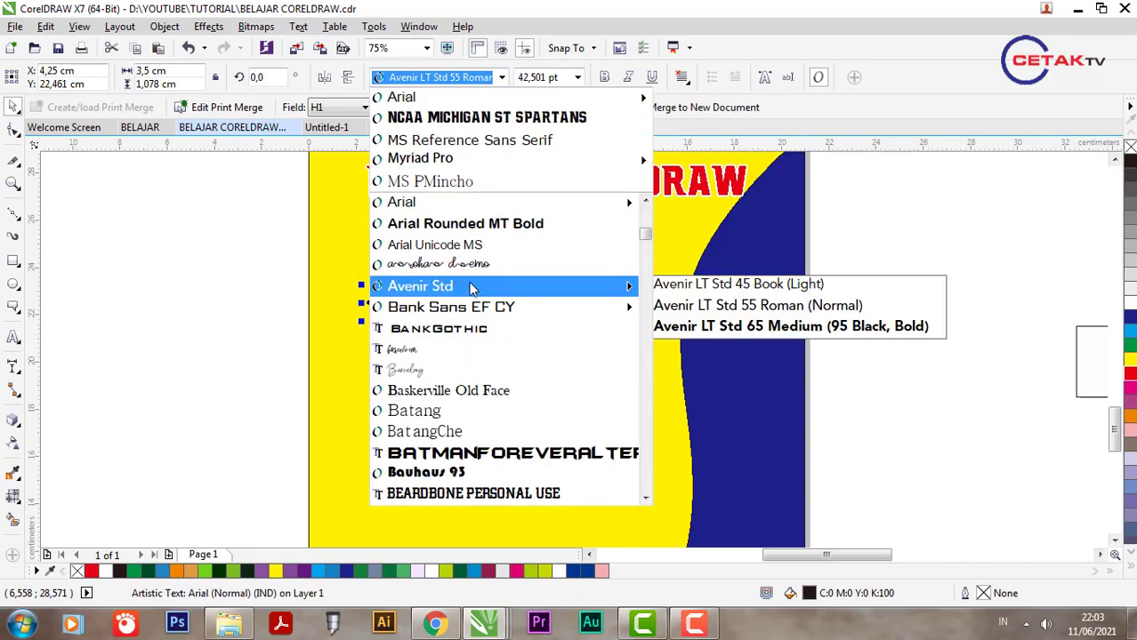
left_click(481, 229)
scroll(423, 301, "up", 2)
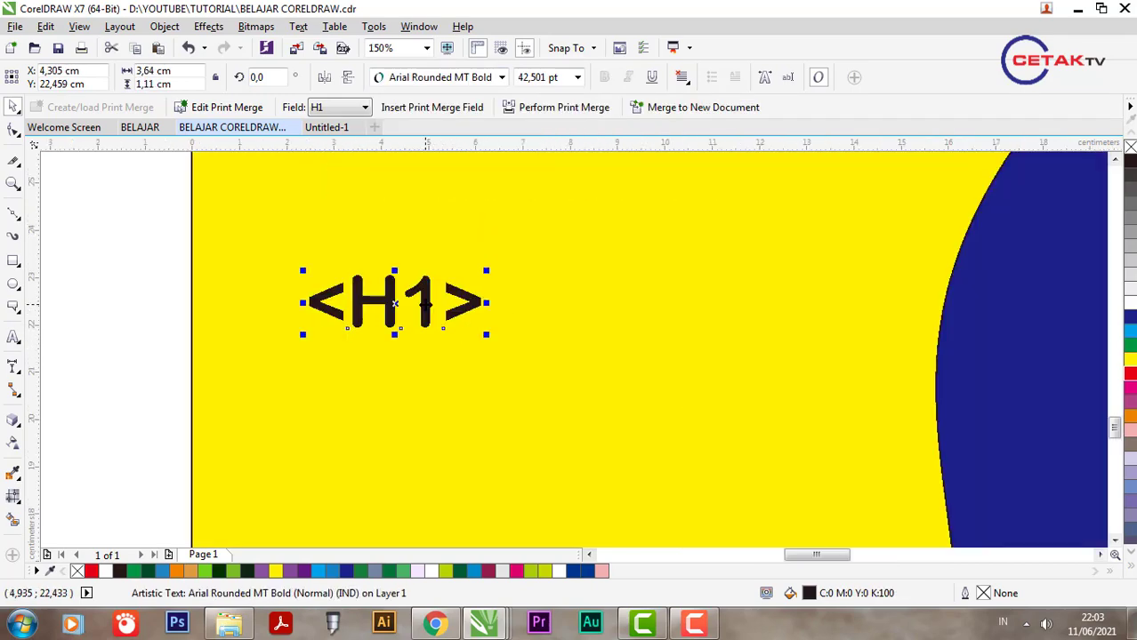
scroll(433, 305, "down", 2)
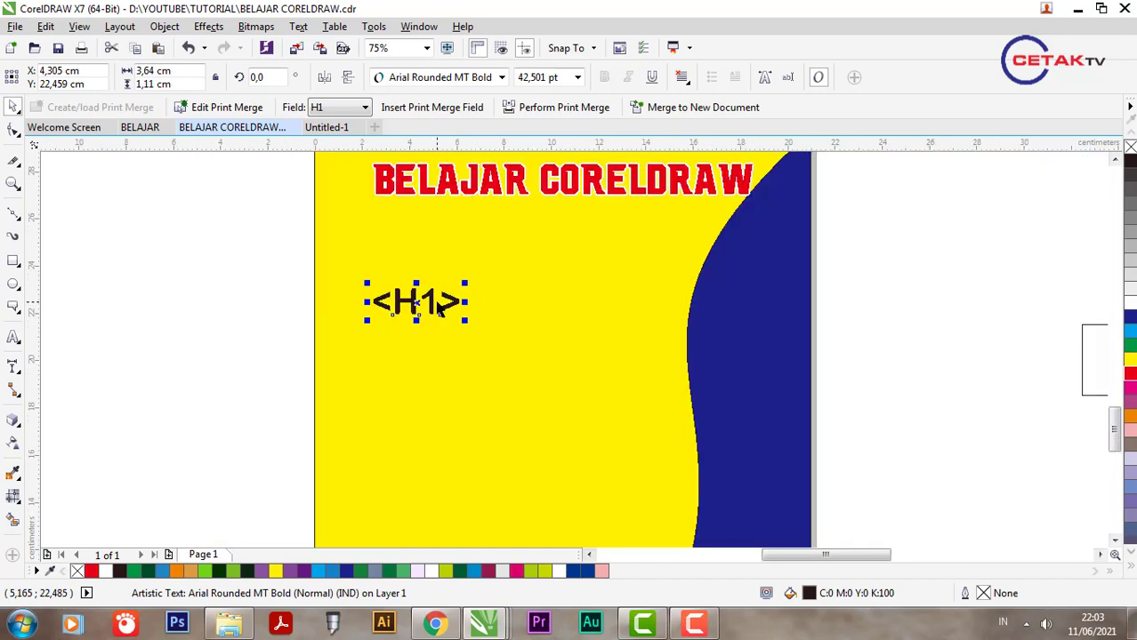
Open the print settings with Perform Print Merge, review the printer and page range, and close them without printing.
key("ctrl+p")
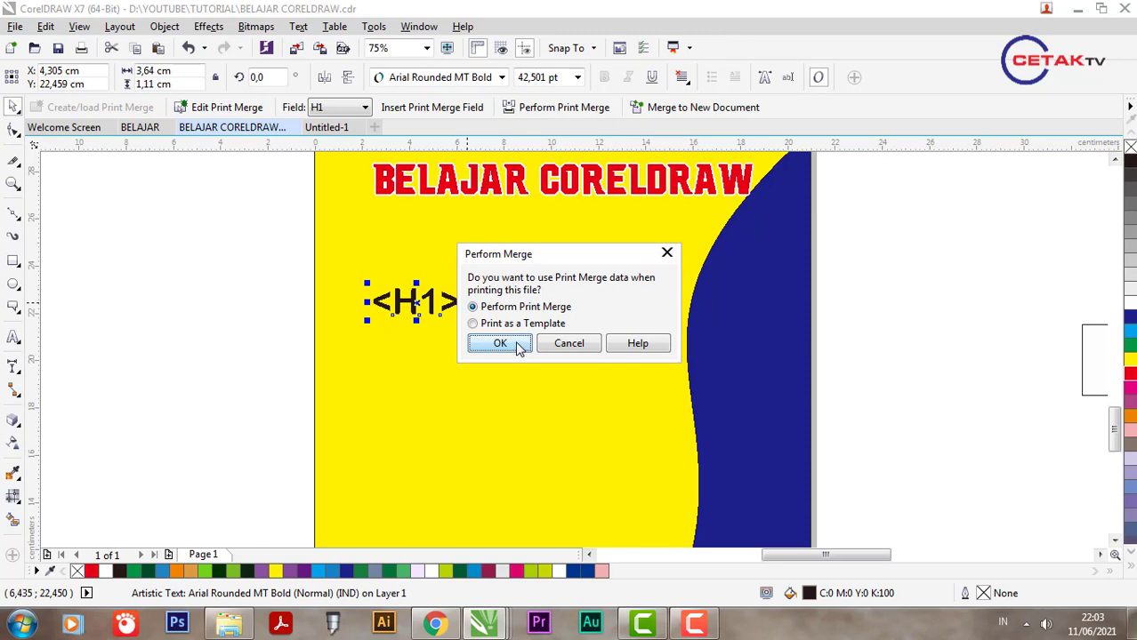
left_click(500, 344)
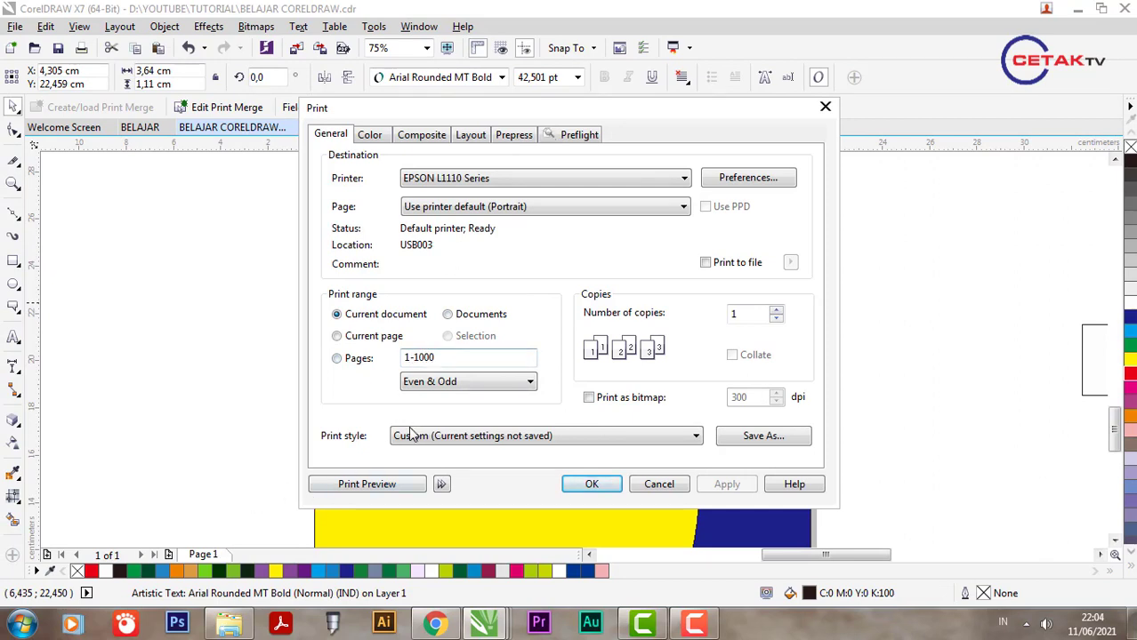
left_click_drag(449, 107, 622, 105)
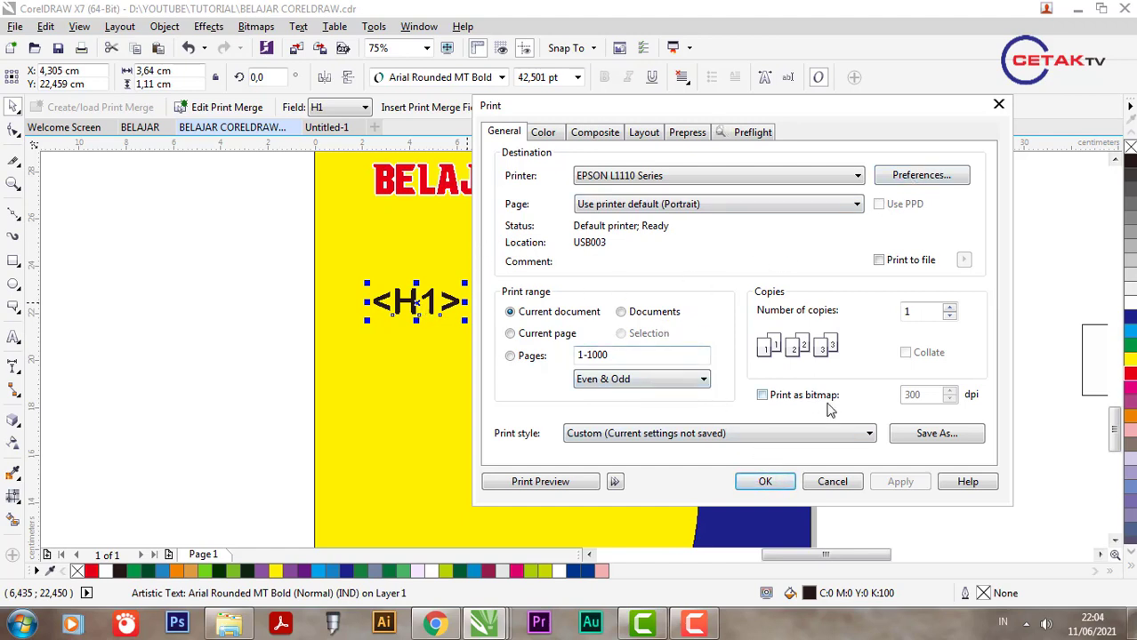
left_click(845, 487)
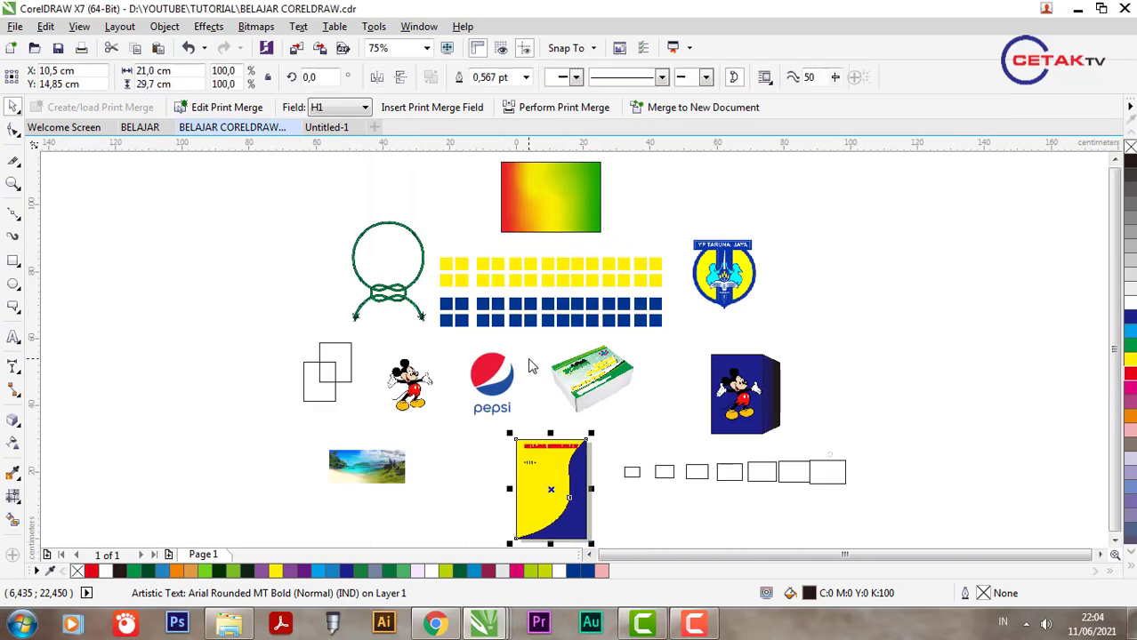
left_click(593, 399)
scroll(609, 436, "down", 4)
scroll(553, 464, "up", 6)
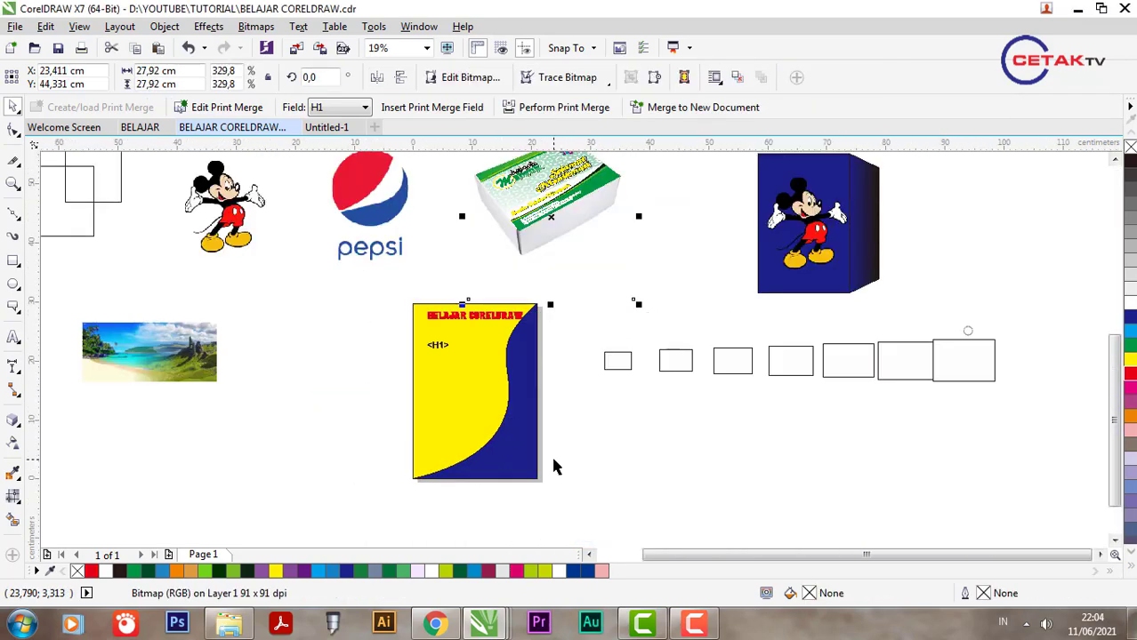
Delete the title, the H1 field, the yellow and blue curved shapes and the page-size rectangle from the page.
left_click(553, 464)
left_click_drag(417, 305, 570, 414)
key("Delete")
left_click(482, 418)
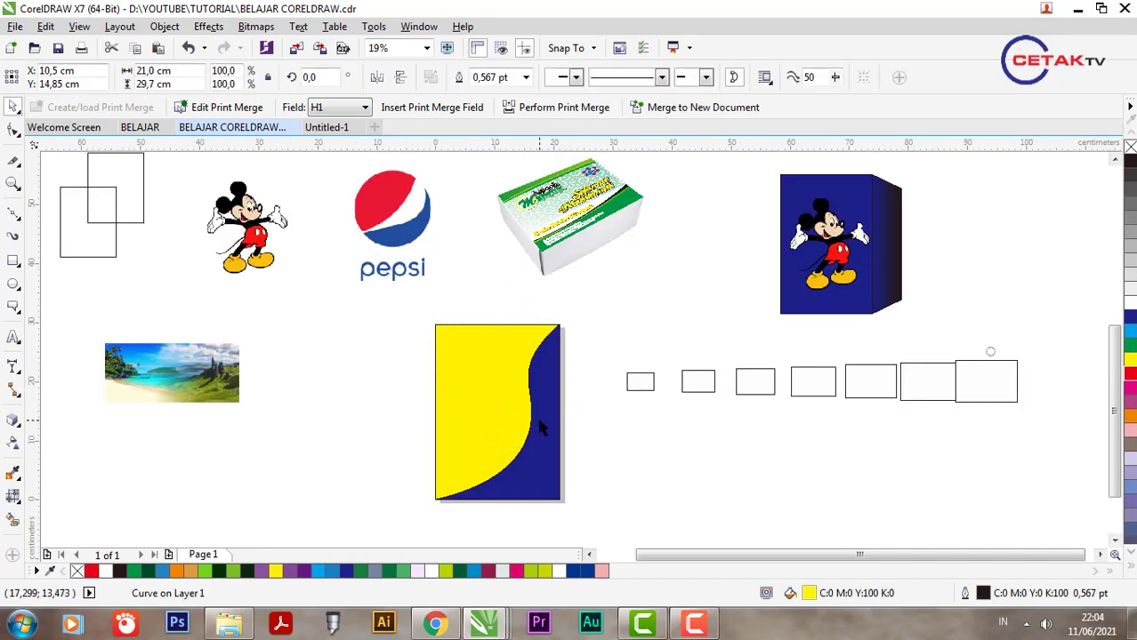
key("Delete")
left_click(539, 427)
key("Delete")
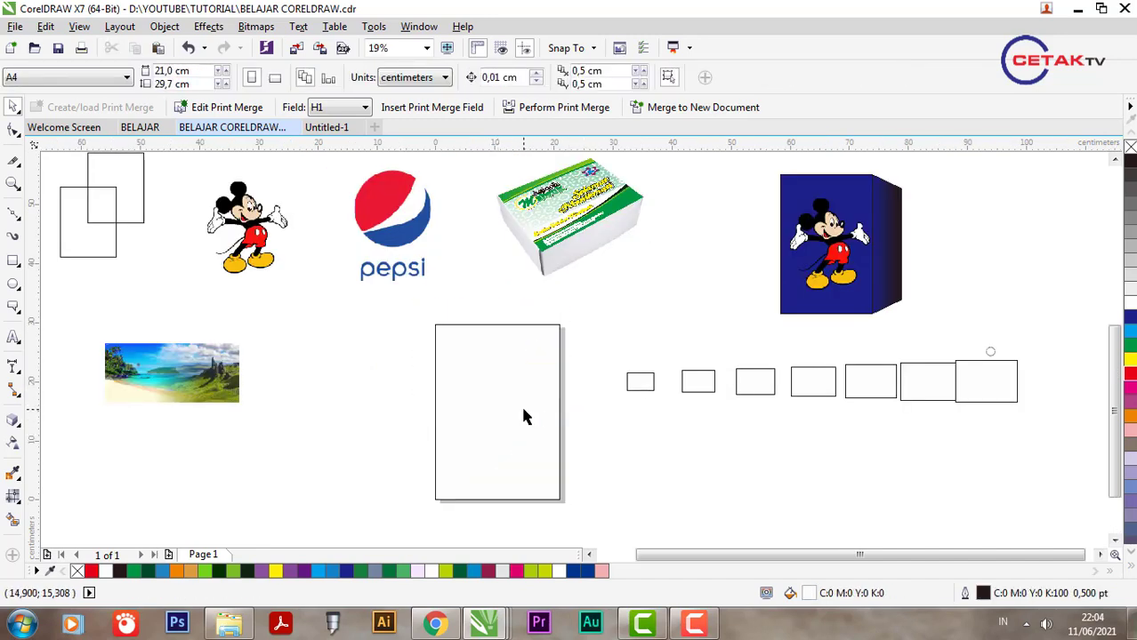
left_click(497, 392)
scroll(497, 392, "down", 1)
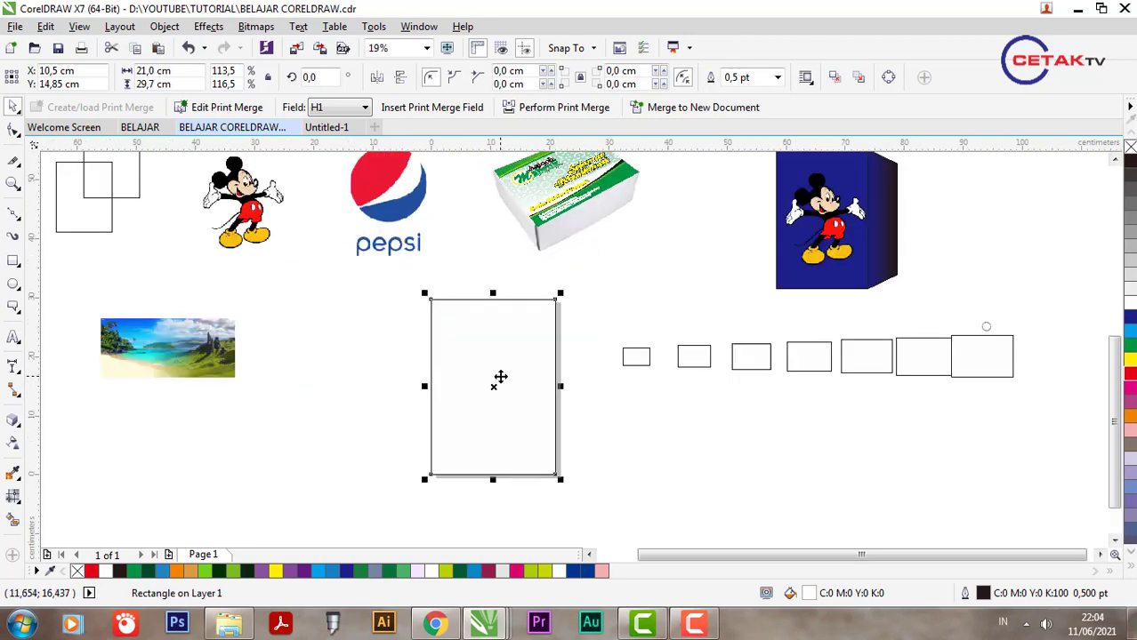
Draw a rectangle over the page, set its size to 21 × 29,7 cm and centre it on the page.
left_click(13, 261)
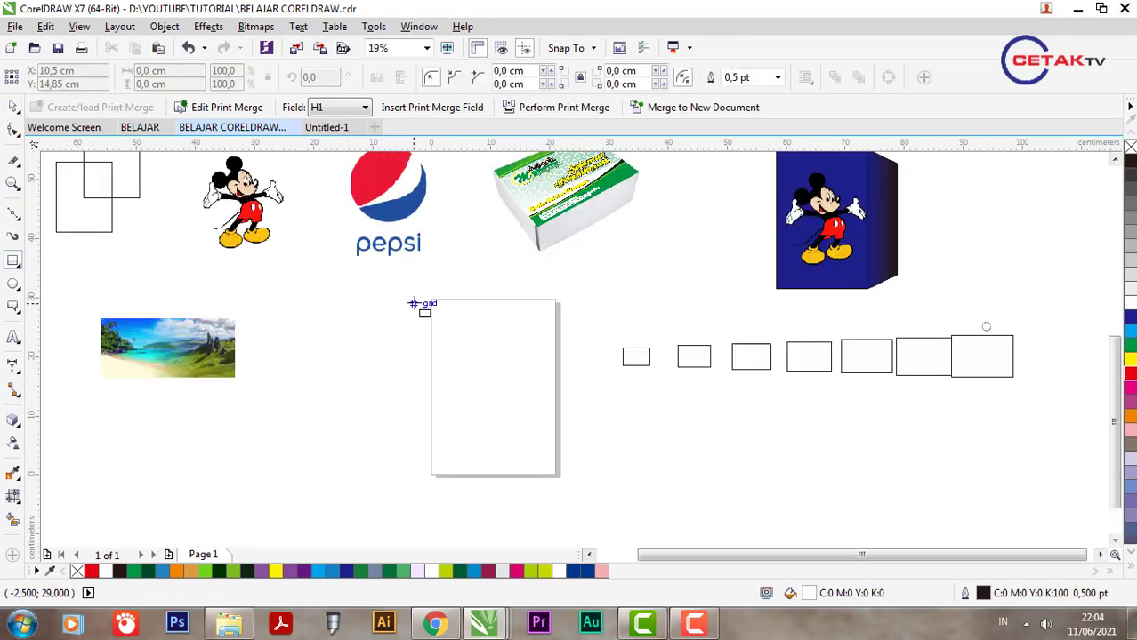
left_click_drag(425, 292, 561, 481)
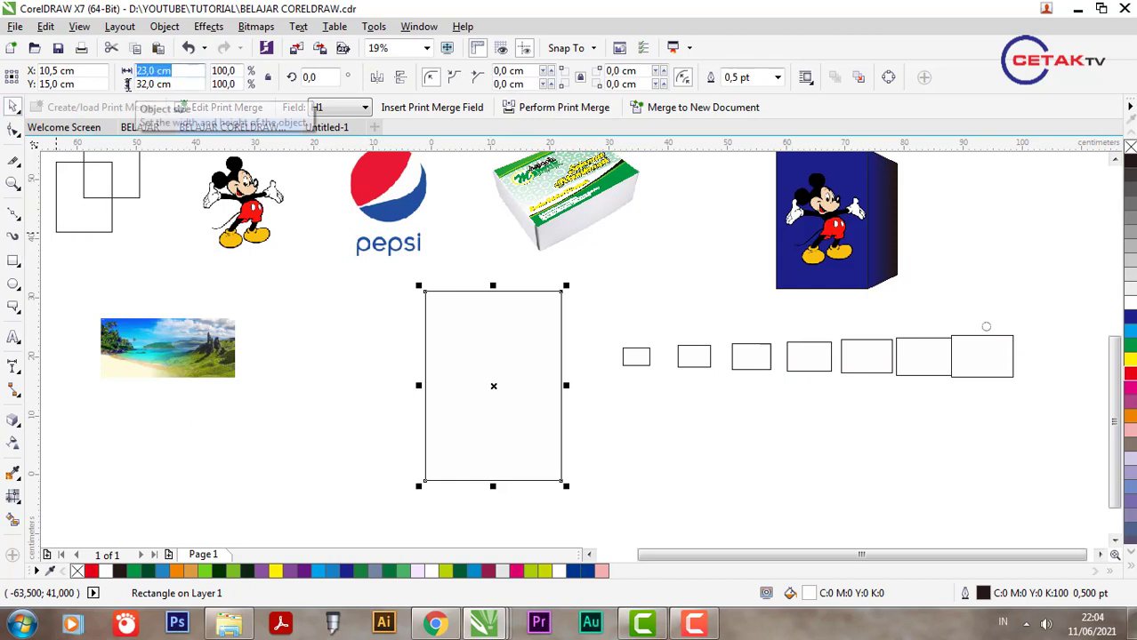
key("Tab")
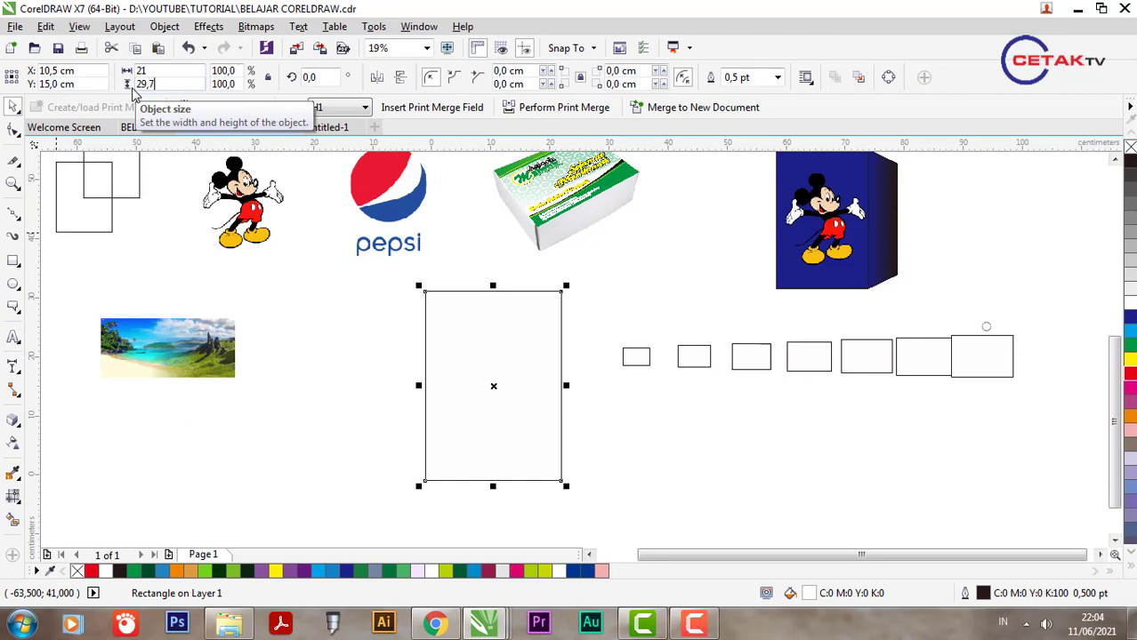
key("Return")
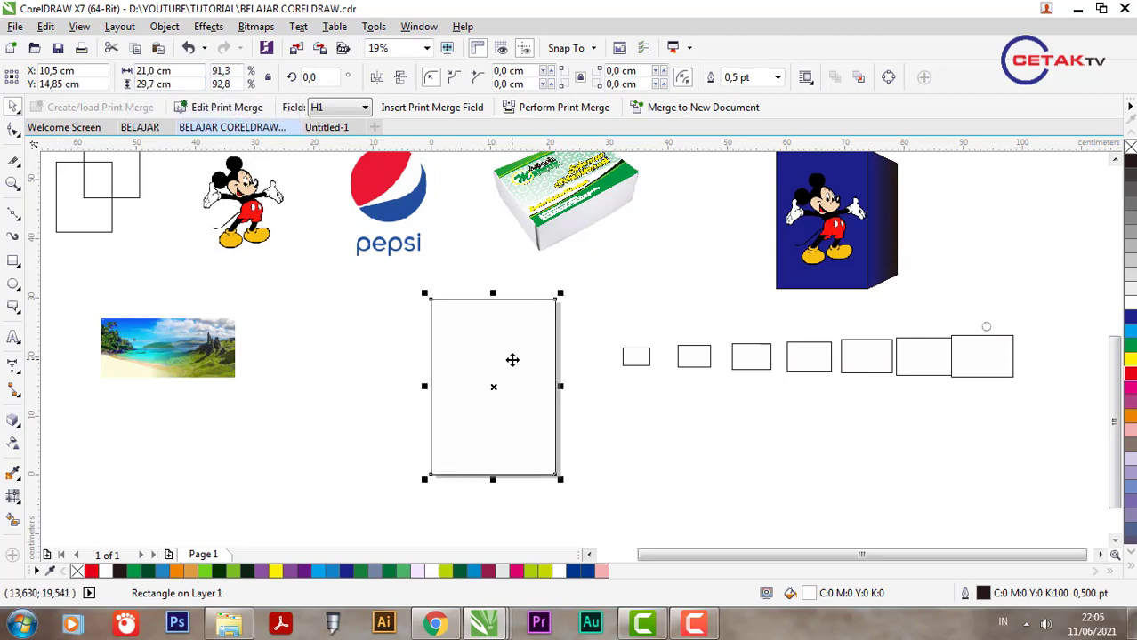
Draw a closed Bezier shape over the lower part of the page, with a curved upper edge rising toward the right side.
left_click(15, 216)
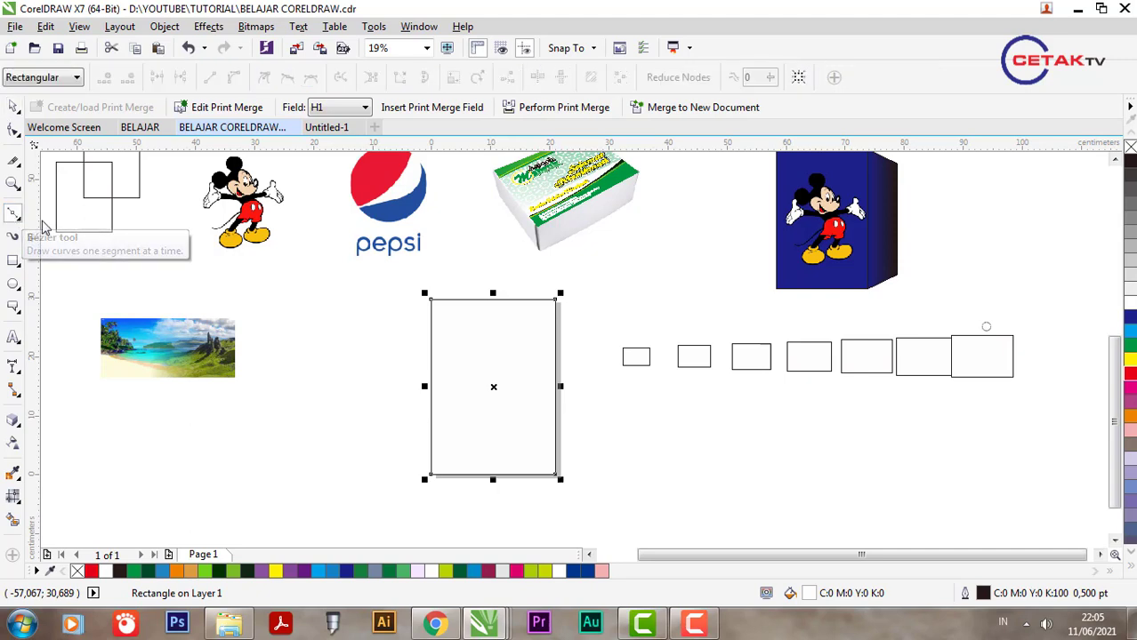
left_click(552, 332)
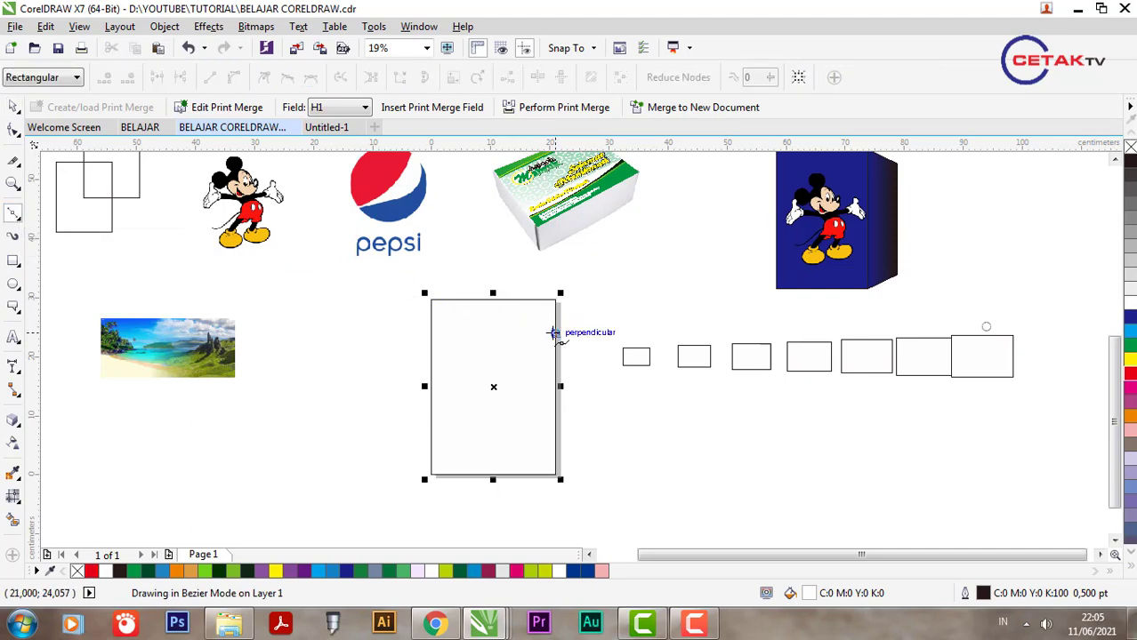
left_click_drag(431, 373, 347, 382)
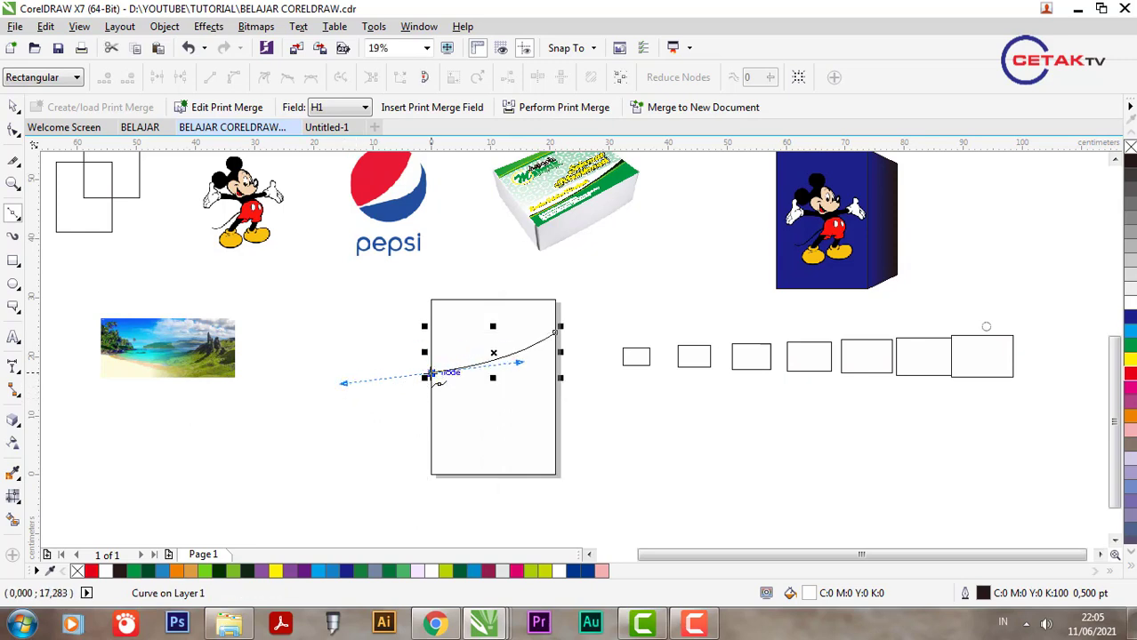
left_click(432, 475)
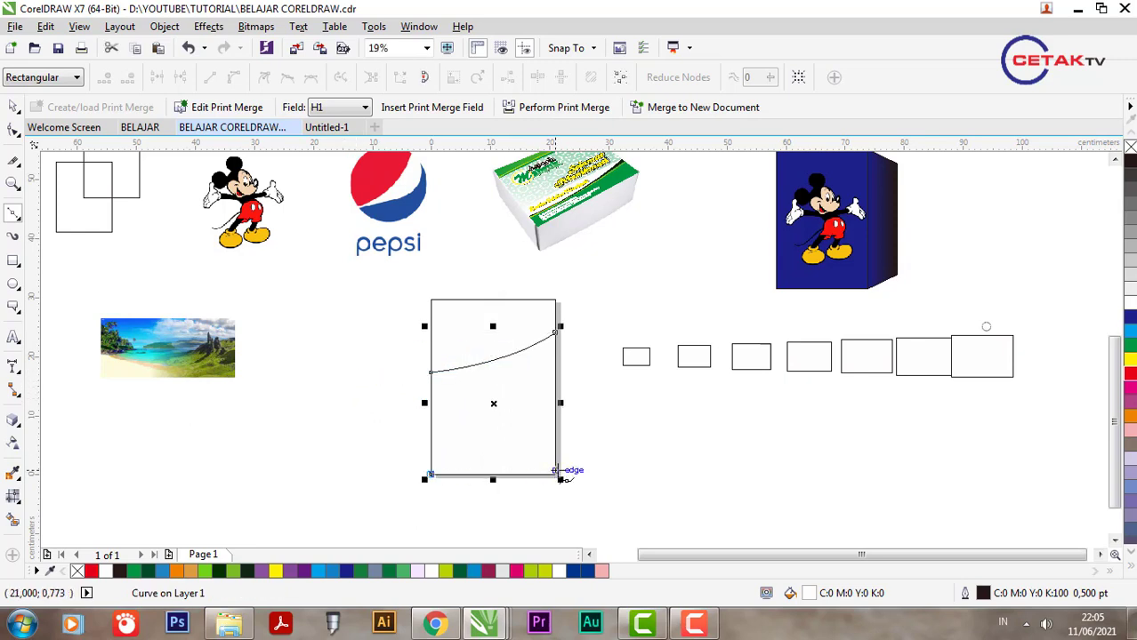
left_click(556, 475)
left_click(556, 335)
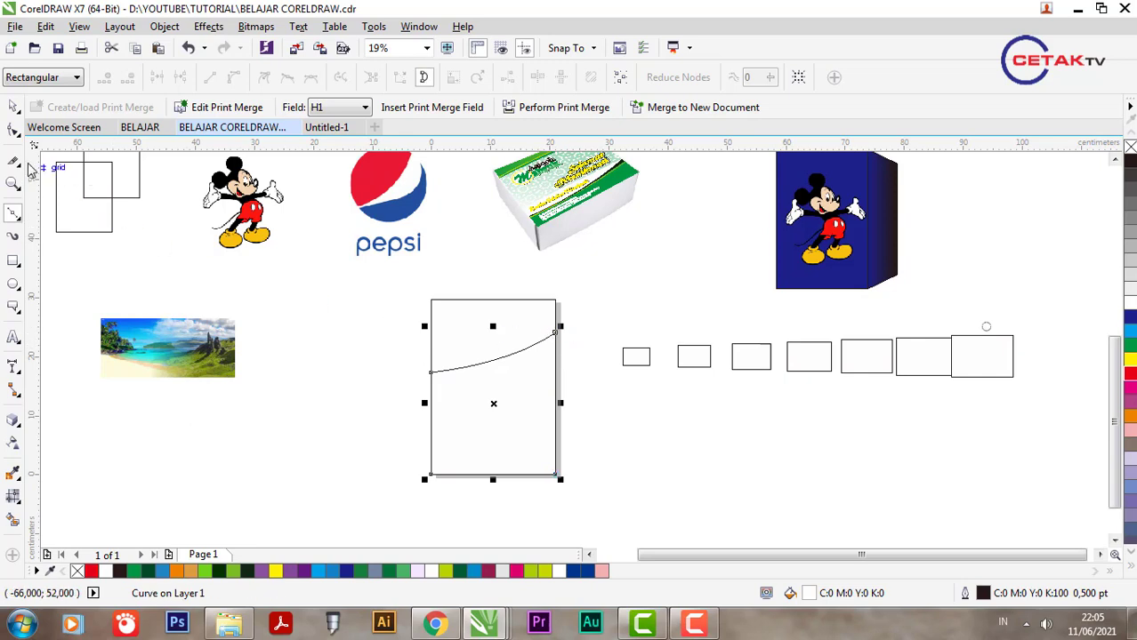
Adjust the left and right end nodes of the shape's curved upper edge so they lie on the page edges.
scroll(436, 376, "up", 2)
left_click_drag(444, 358, 443, 383)
left_click_drag(690, 285, 689, 267)
left_click_drag(440, 388, 442, 367)
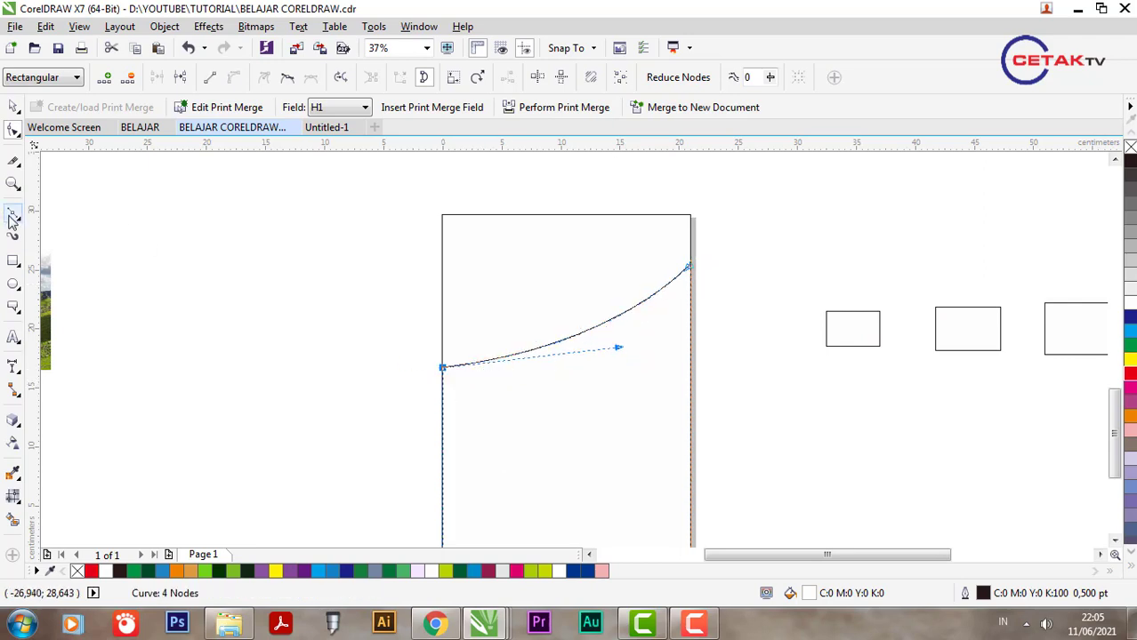
Draw a second Bezier curve from the shape's upper right corner to just past the page's left edge, below the first curve.
left_click(13, 213)
left_click(691, 268)
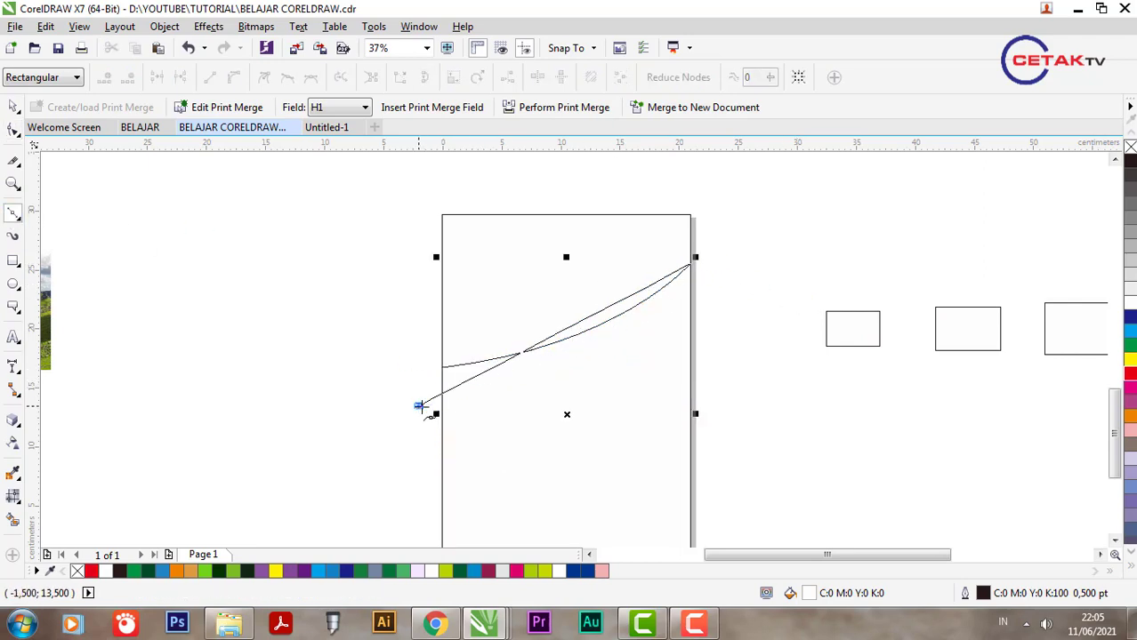
left_click_drag(419, 404, 213, 440)
key("space")
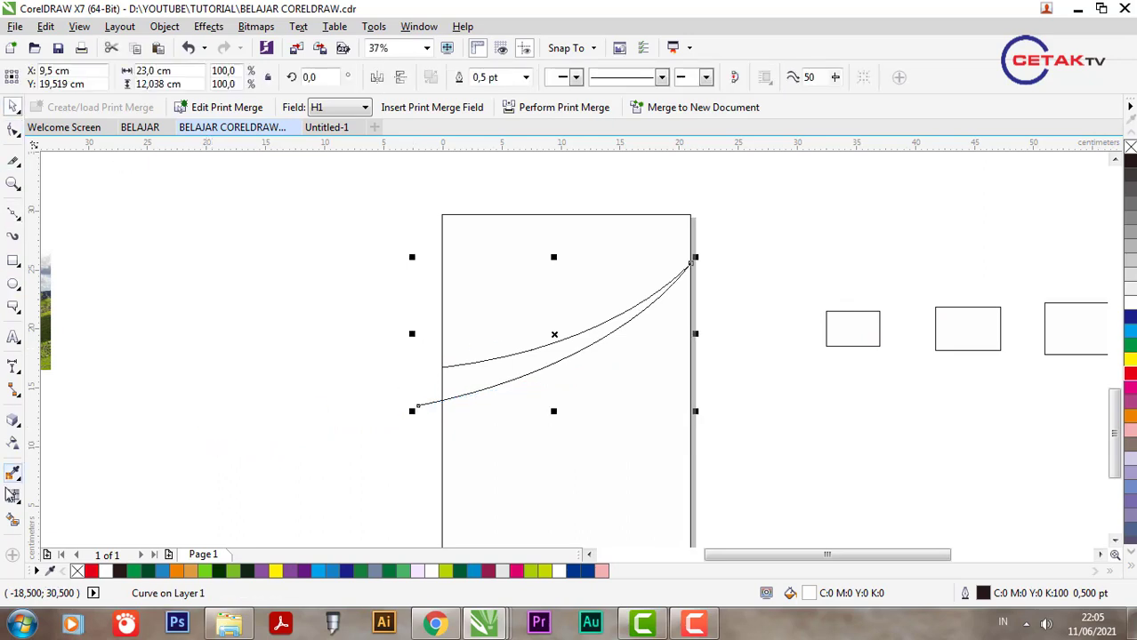
Smart Fill the area above the second curve with blue-grey and delete the second curve line.
left_click(13, 521)
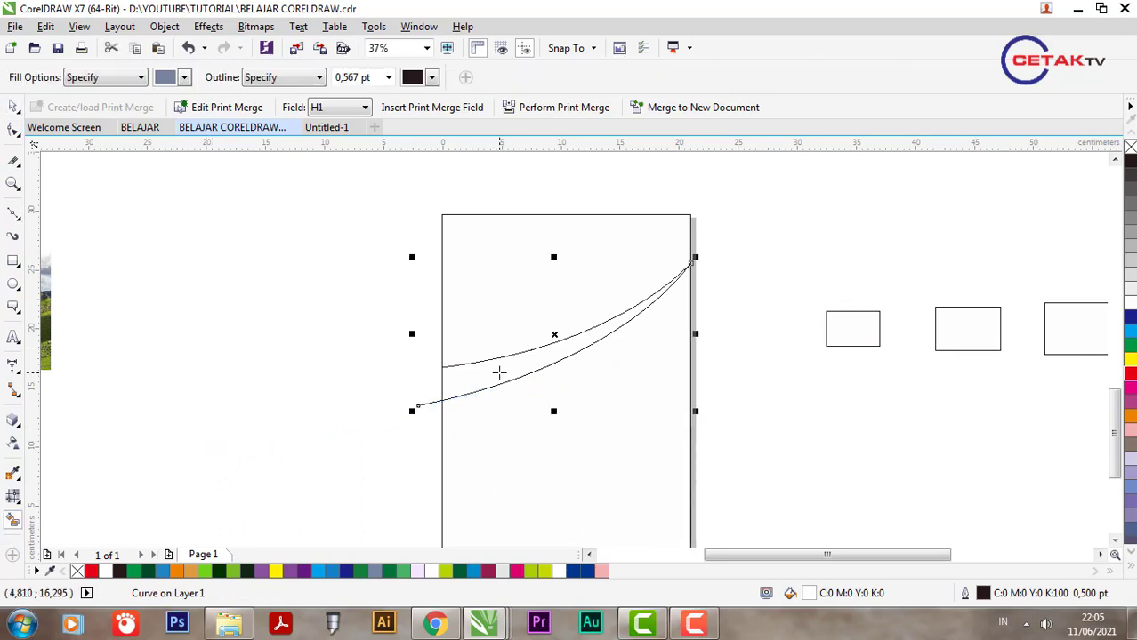
left_click(499, 373)
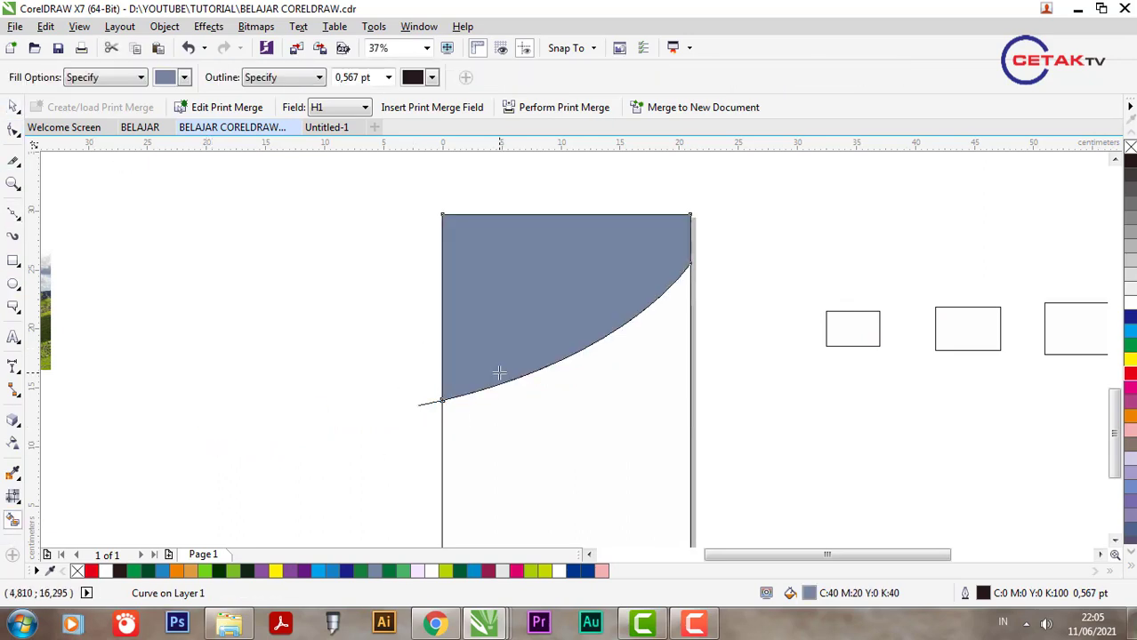
left_click(12, 107)
left_click(472, 218)
scroll(449, 315, "down", 2)
left_click(449, 315)
left_click(448, 315)
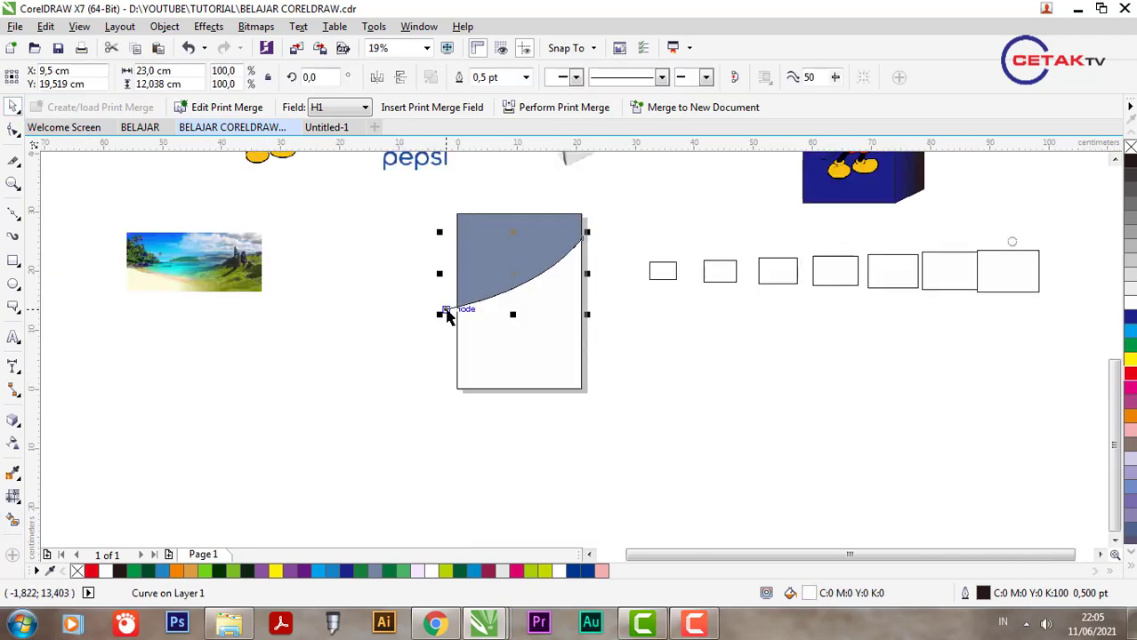
key("Delete")
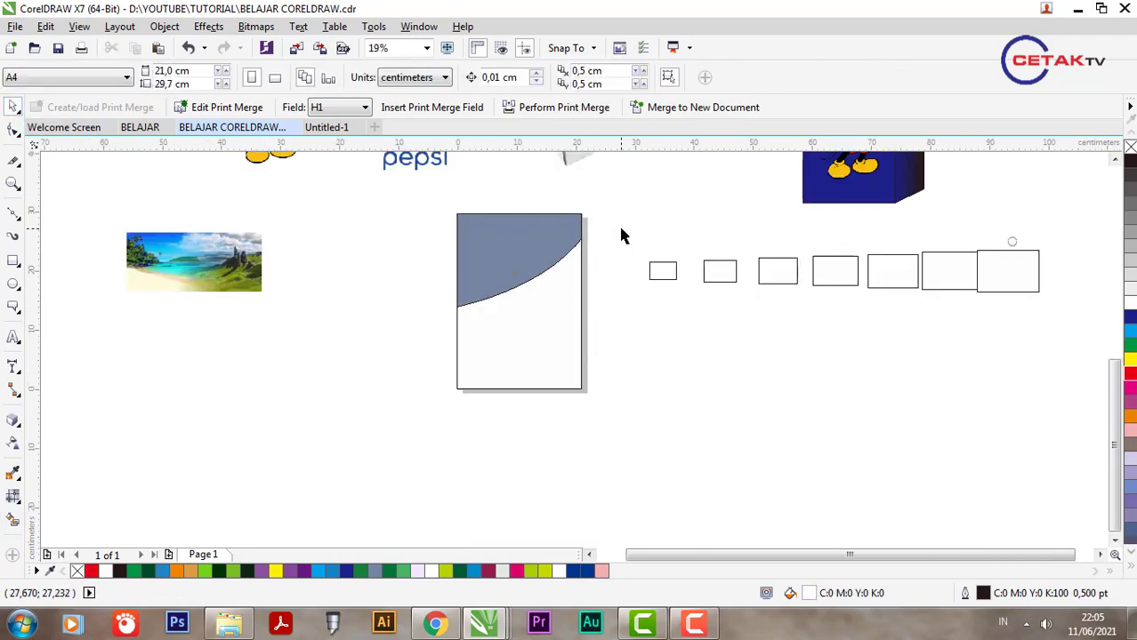
Intersect the blue-grey upper area with the lower curved shape to create a band between the two curves.
left_click_drag(621, 236, 422, 405)
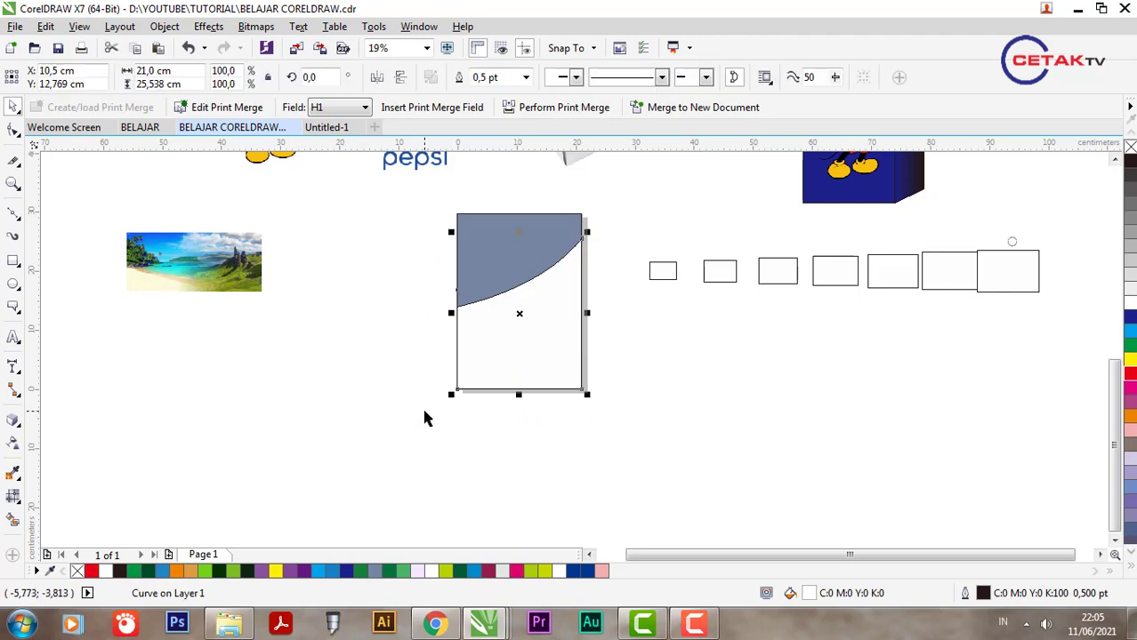
left_click(488, 237, "shift")
left_click_drag(419, 211, 596, 332)
left_click_drag(455, 213, 594, 338)
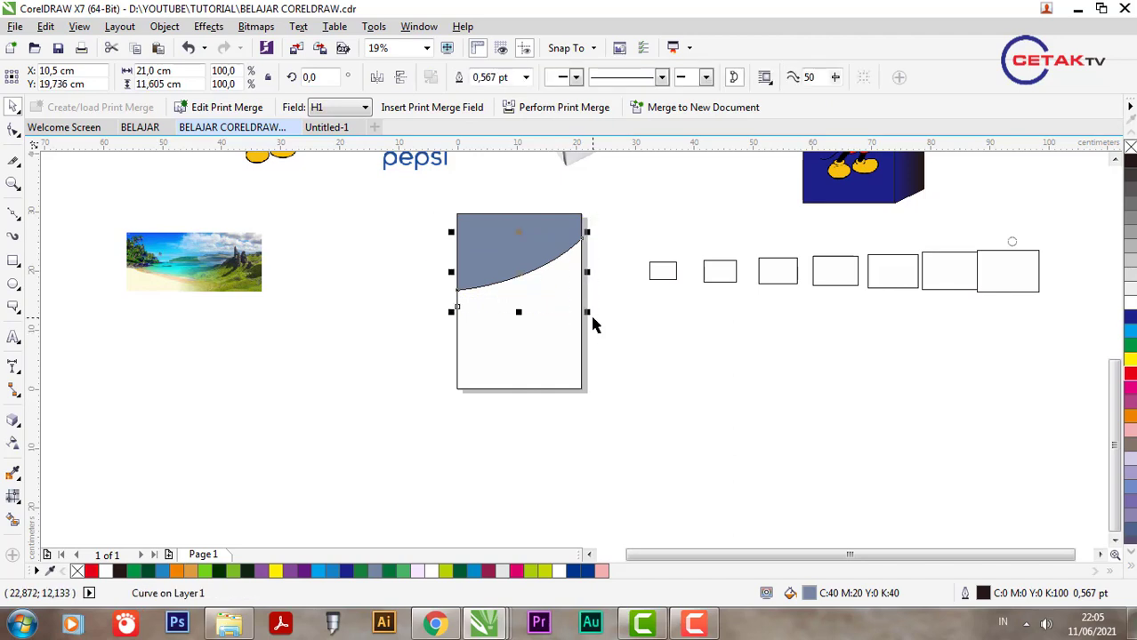
key("ctrl+d")
left_click(512, 293)
scroll(504, 301, "up", 2)
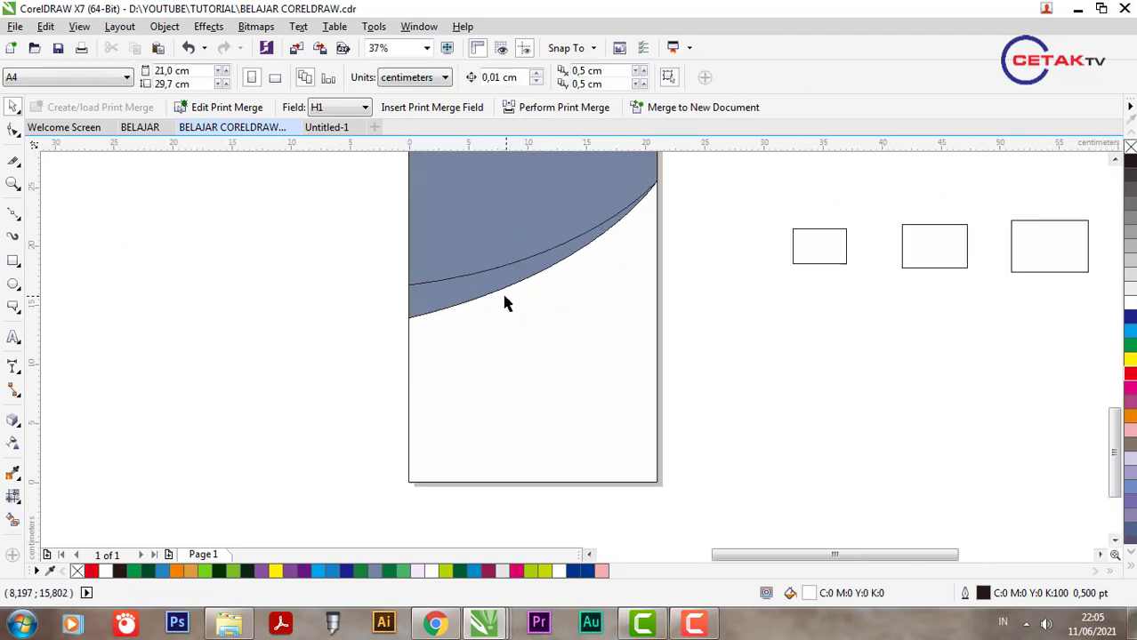
left_click(503, 302)
scroll(513, 249, "down", 2)
scroll(409, 236, "up", 1)
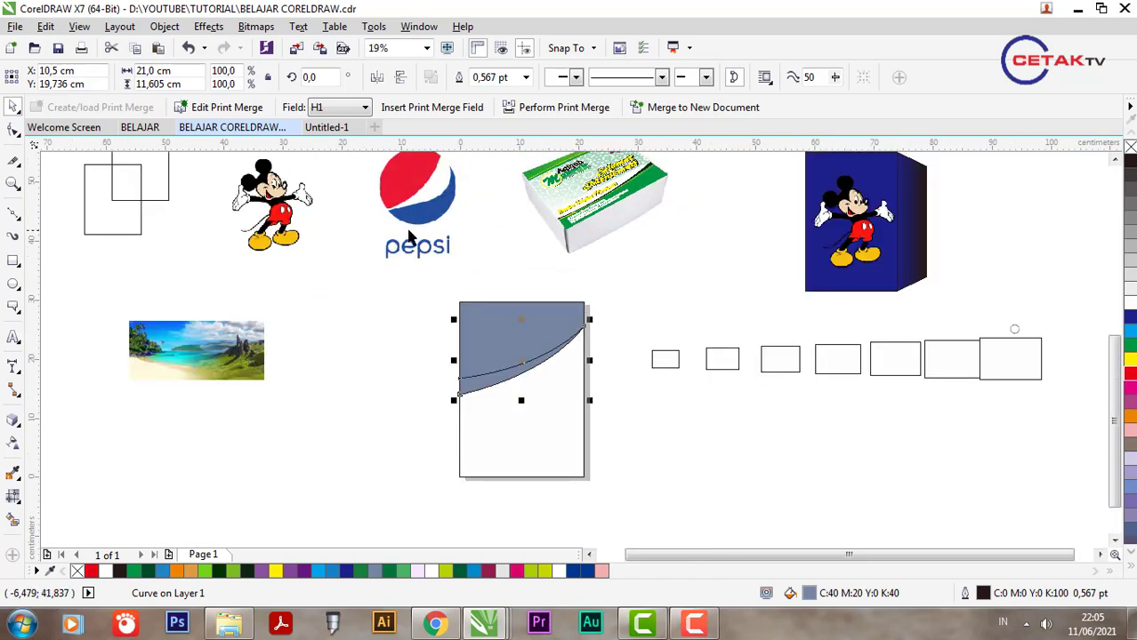
Move the YP TARUNA JAYA logo onto the page's left edge and place it between the blue-grey area and the curved band in the stacking order.
scroll(450, 183, "down", 2)
scroll(450, 183, "up", 2)
scroll(634, 233, "down", 2)
left_click(635, 227)
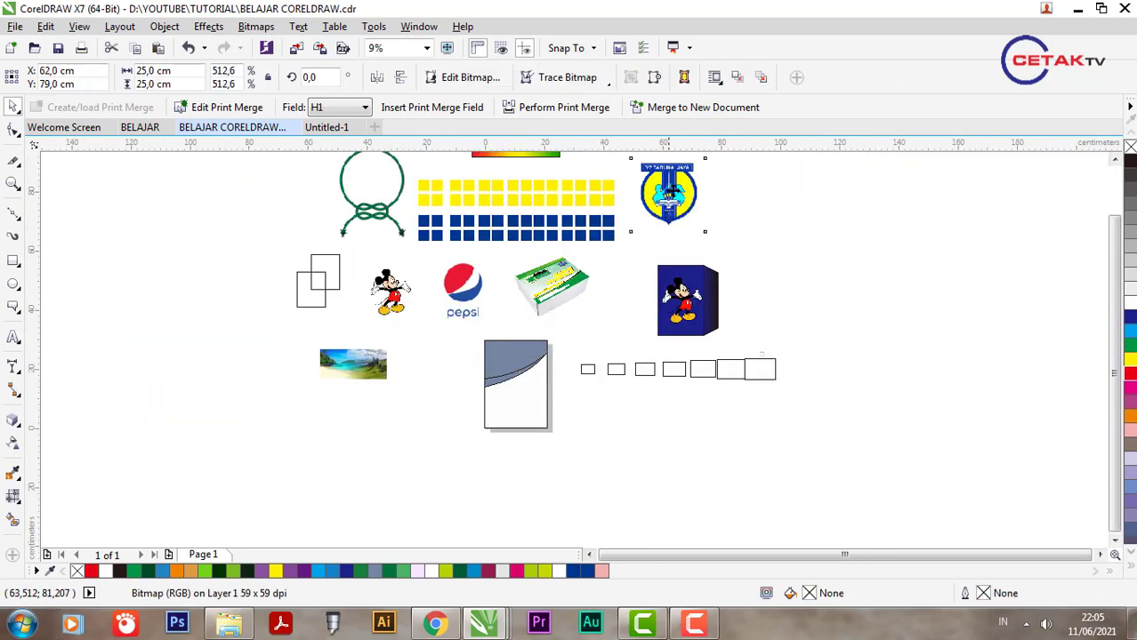
left_click_drag(635, 228, 447, 340)
scroll(497, 353, "up", 2)
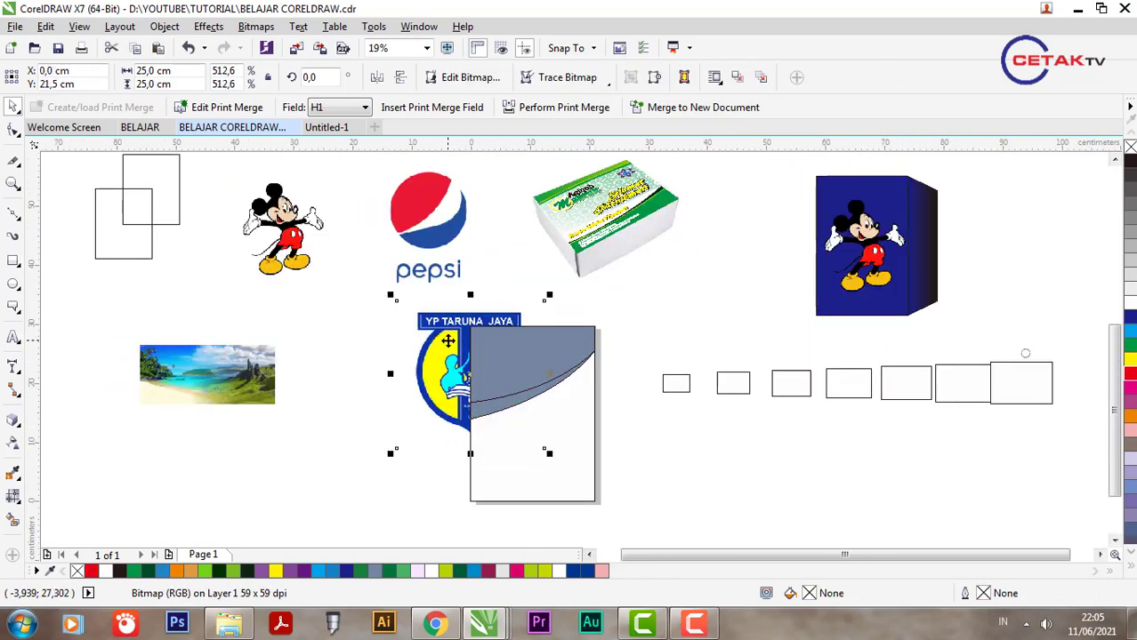
scroll(447, 340, "up", 2)
scroll(447, 340, "down", 2)
scroll(457, 359, "up", 2)
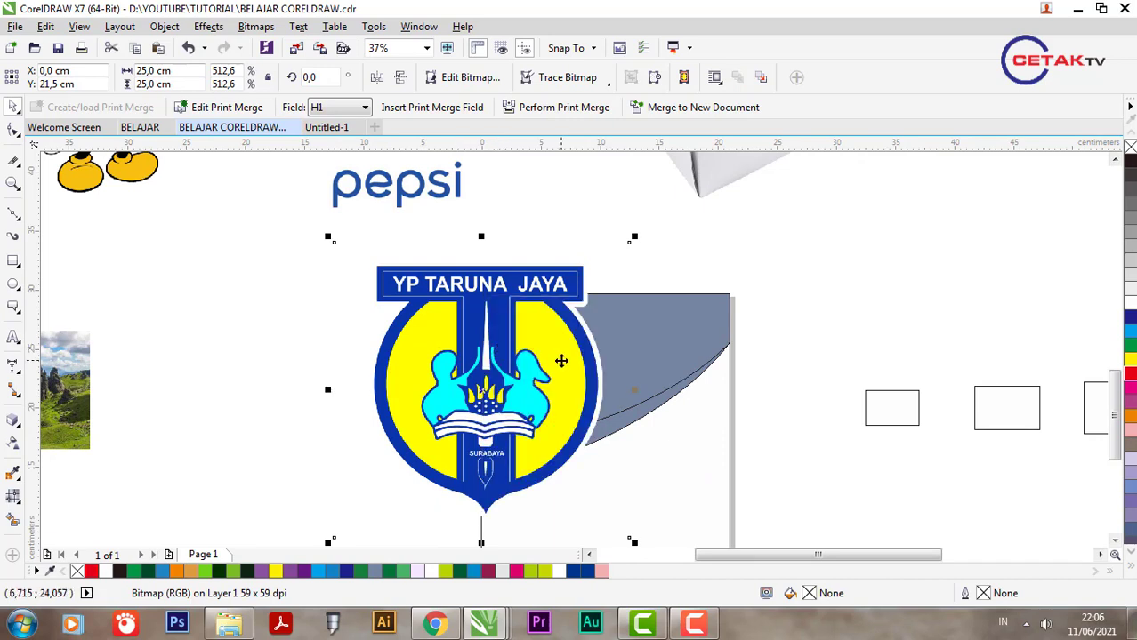
scroll(489, 325, "down", 2)
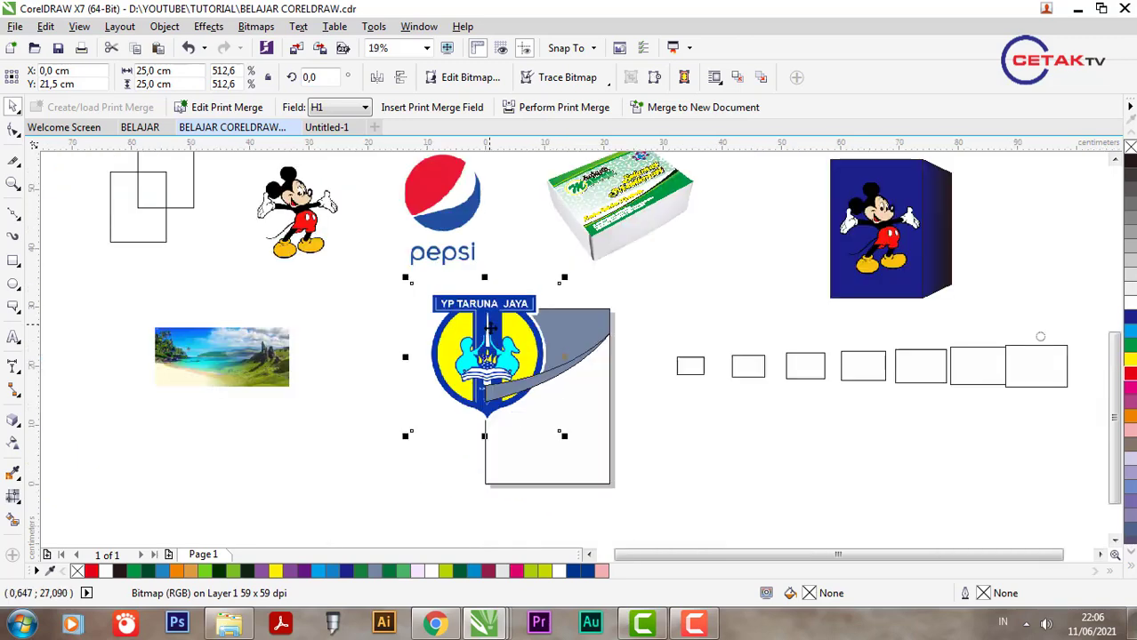
Shrink the YP TARUNA JAYA logo to about 13 × 13 cm and position it over the left end of the curved band.
left_click_drag(498, 353, 452, 383)
left_click_drag(479, 341, 509, 324)
scroll(491, 377, "up", 2)
left_click_drag(290, 229, 435, 374)
left_click_drag(492, 400, 423, 269)
left_click_drag(488, 311, 555, 378)
left_click(529, 411)
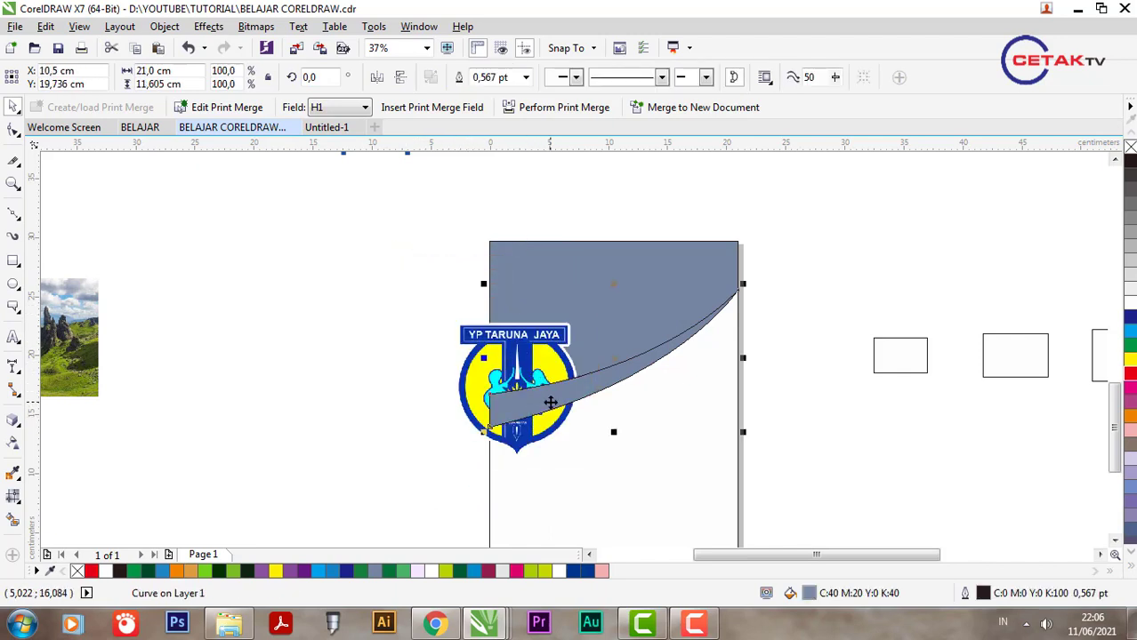
Bring the YP TARUNA JAYA logo to the front and move it off the page to the empty area on the left.
left_click(476, 378)
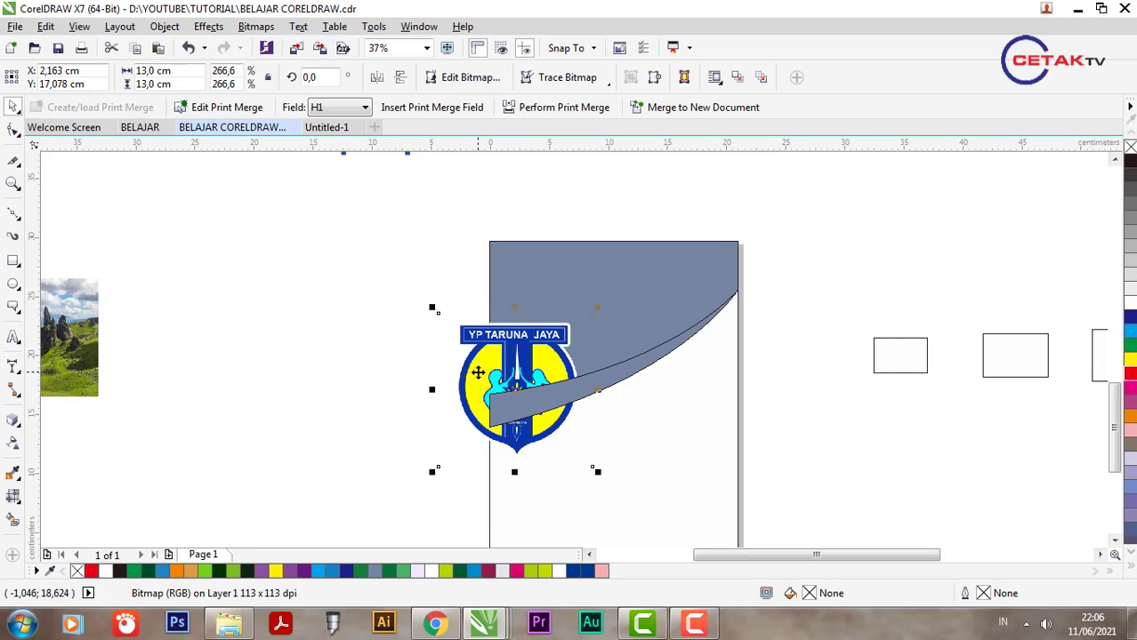
key("shift+Page_Up")
left_click_drag(448, 364, 286, 300)
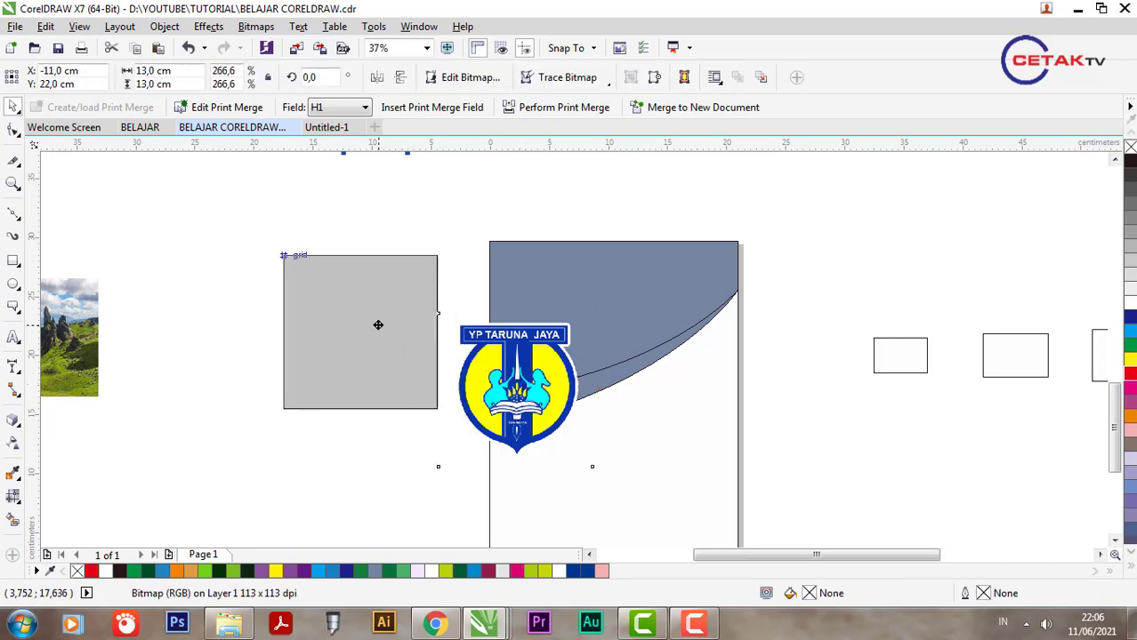
scroll(379, 317, "down", 2)
scroll(495, 313, "up", 2)
Fill the lower page shape with dark blue, the curved band with yellow and the upper area with white.
left_click(496, 320)
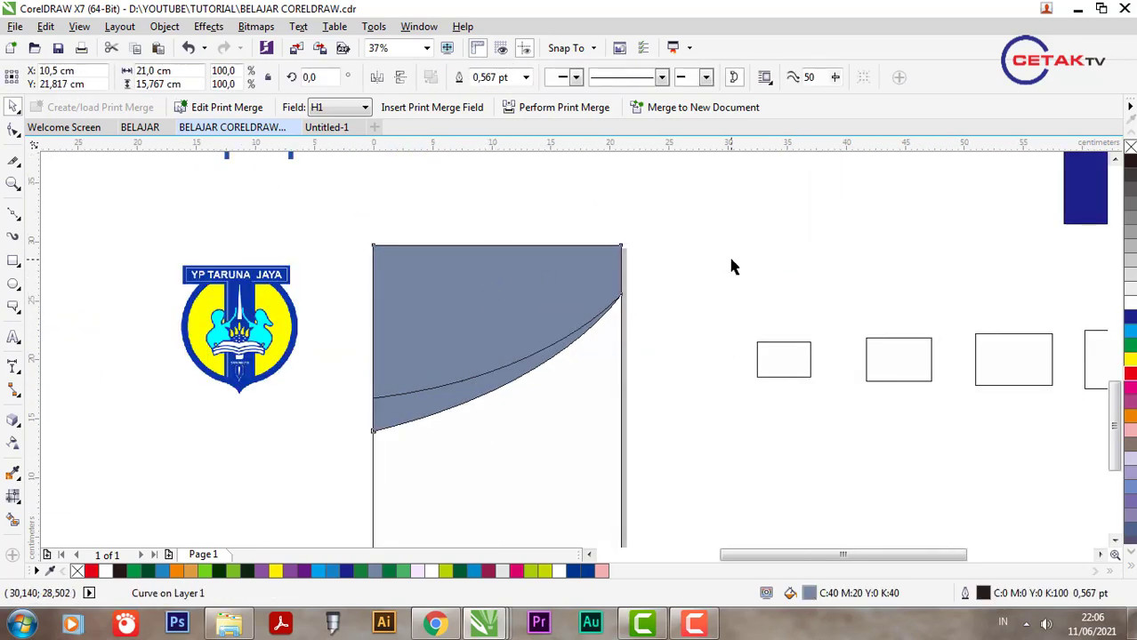
scroll(446, 363, "down", 2)
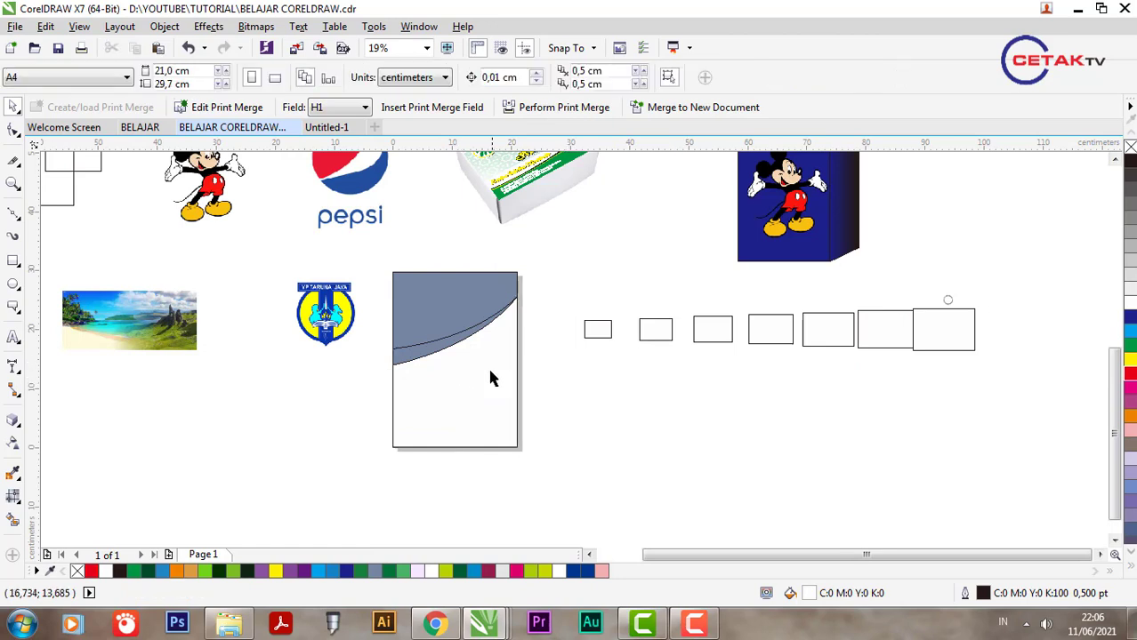
left_click(1130, 325)
left_click(424, 356)
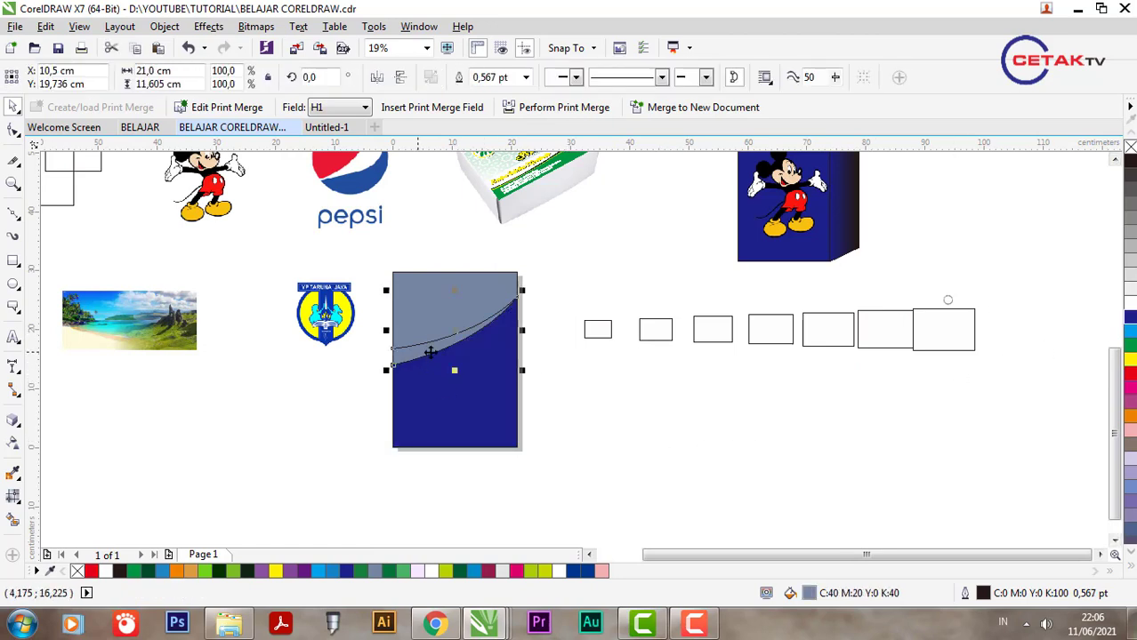
left_click(1130, 359)
left_click(458, 316)
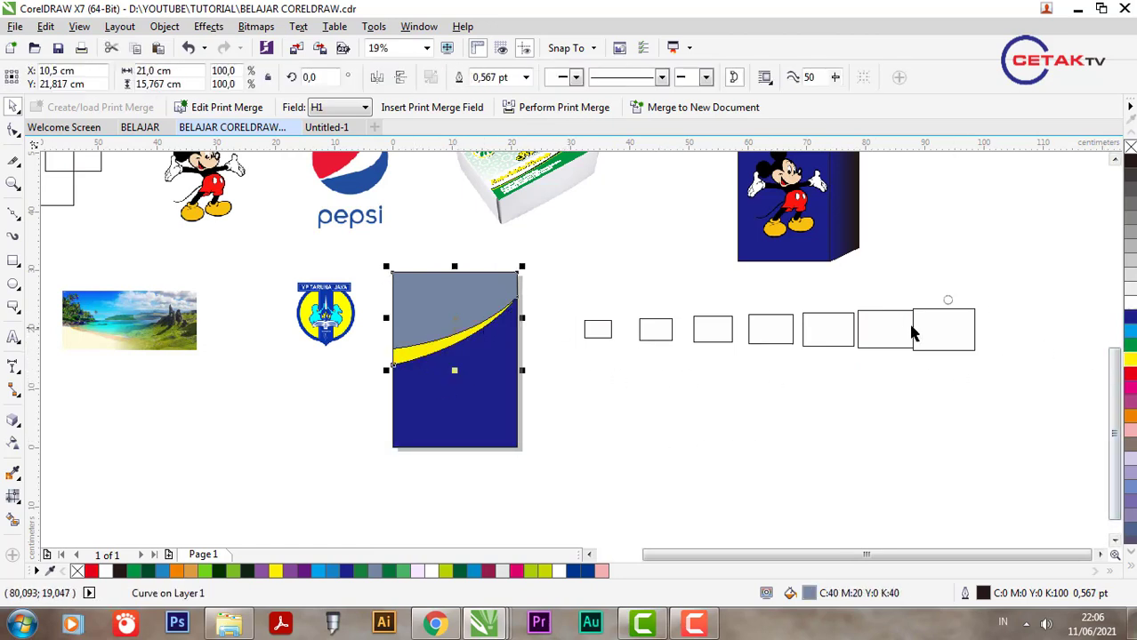
left_click(1128, 302)
left_click(437, 383)
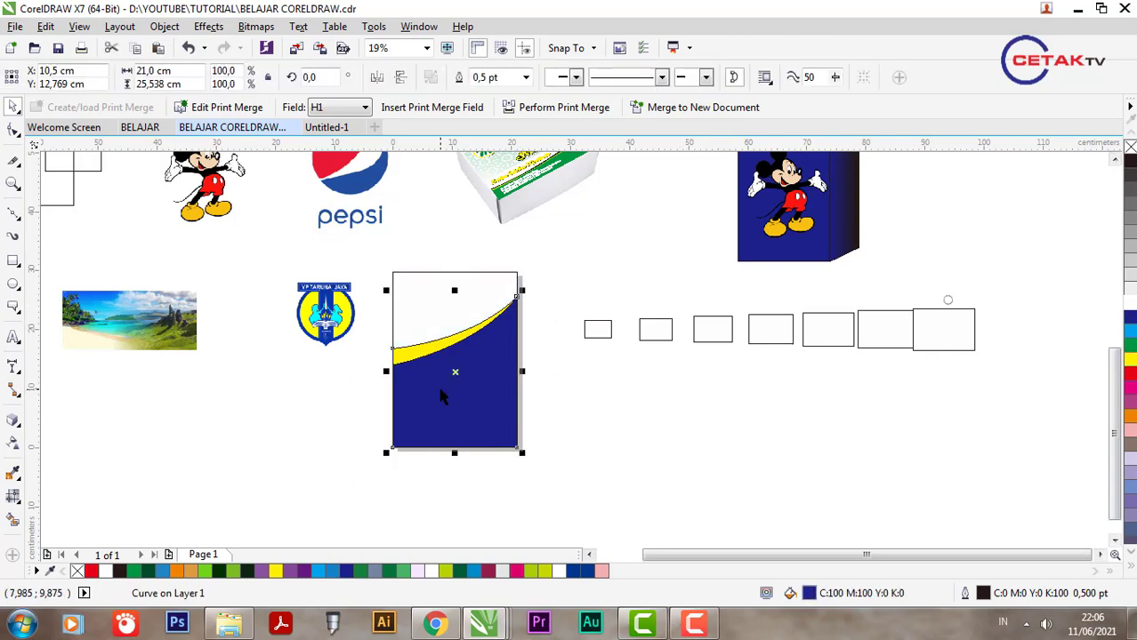
Draw a rectangle about 21 × 2.4 cm along the bottom edge of the page and fill it with yellow.
left_click(12, 261)
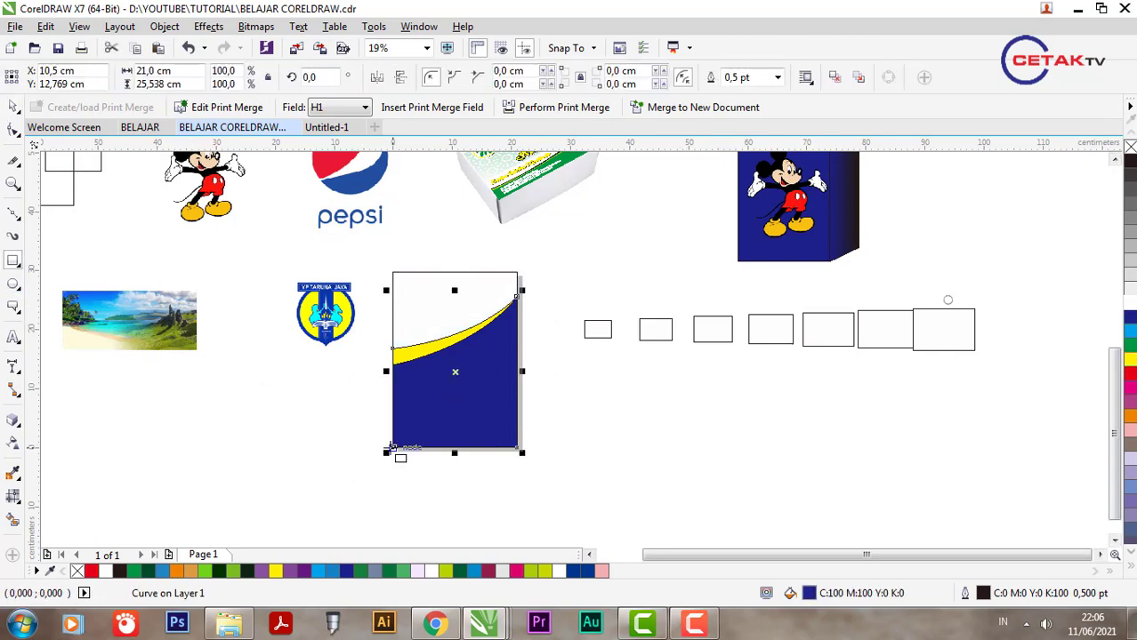
left_click_drag(392, 447, 522, 433)
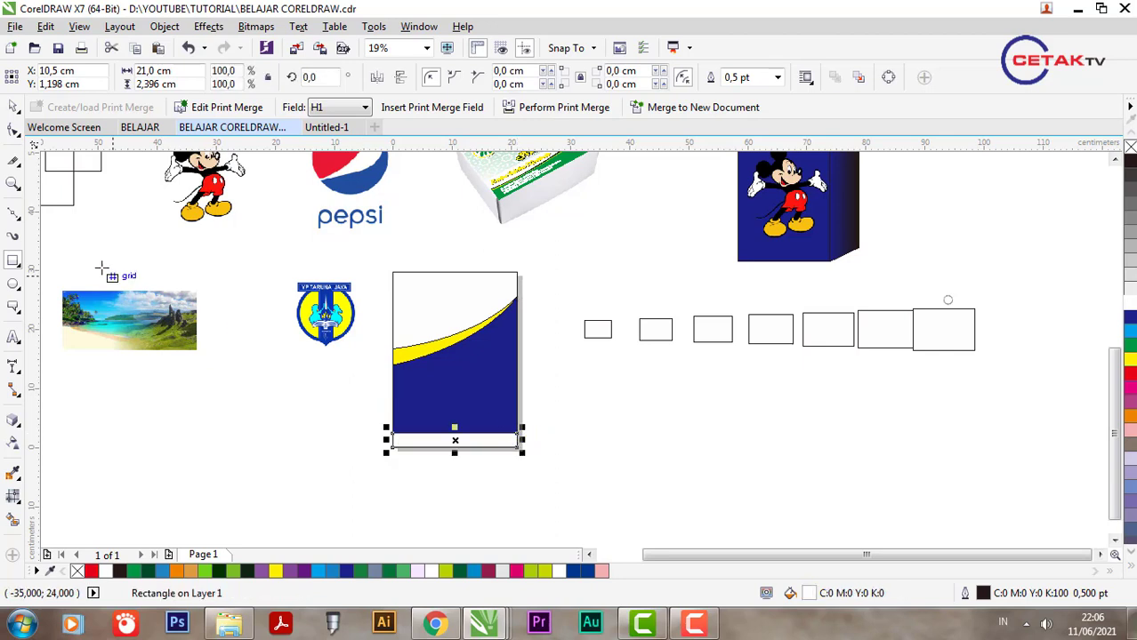
left_click(13, 106)
left_click(605, 427)
left_click(500, 439)
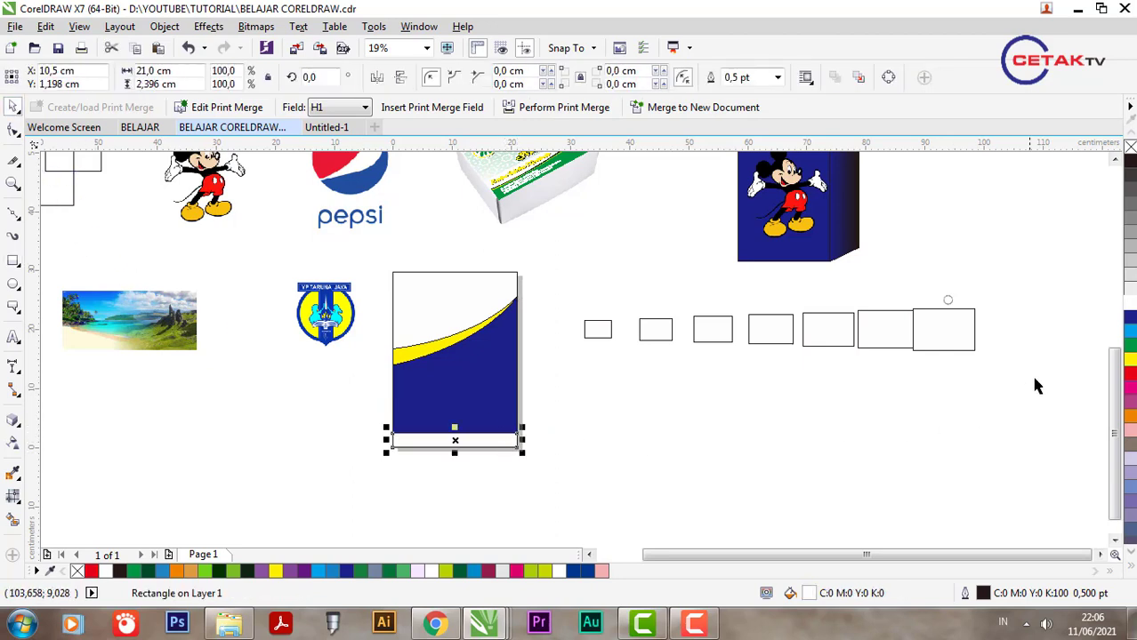
left_click(275, 571)
Remove the outlines from the dark blue shape, the curved yellow band and the bottom yellow strip together.
left_click_drag(551, 283, 368, 489)
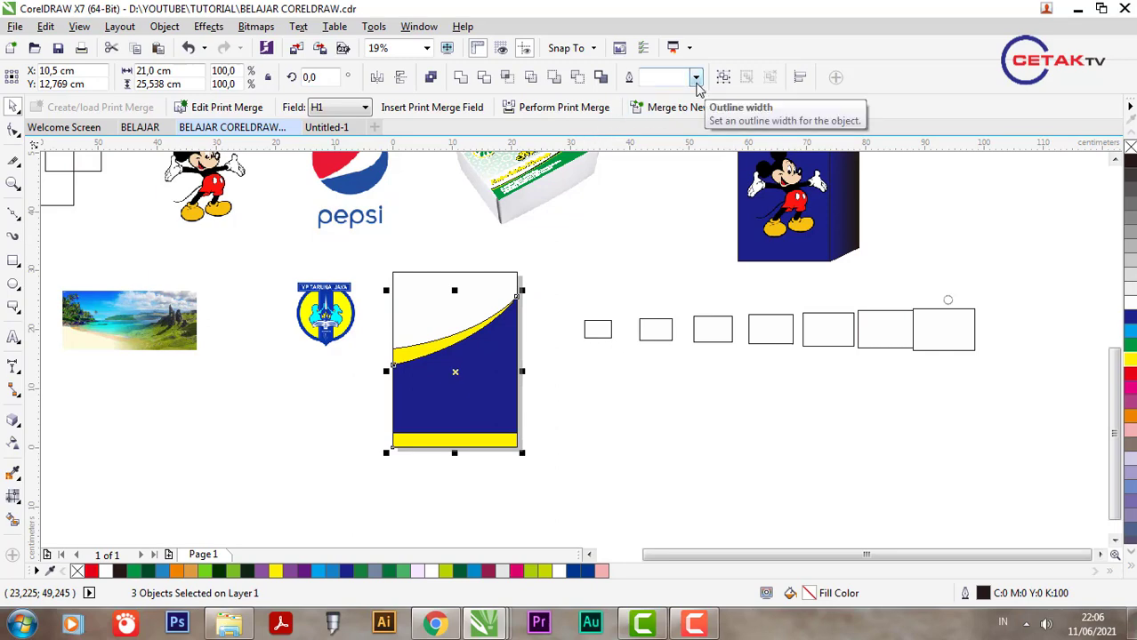
scroll(467, 333, "up", 5)
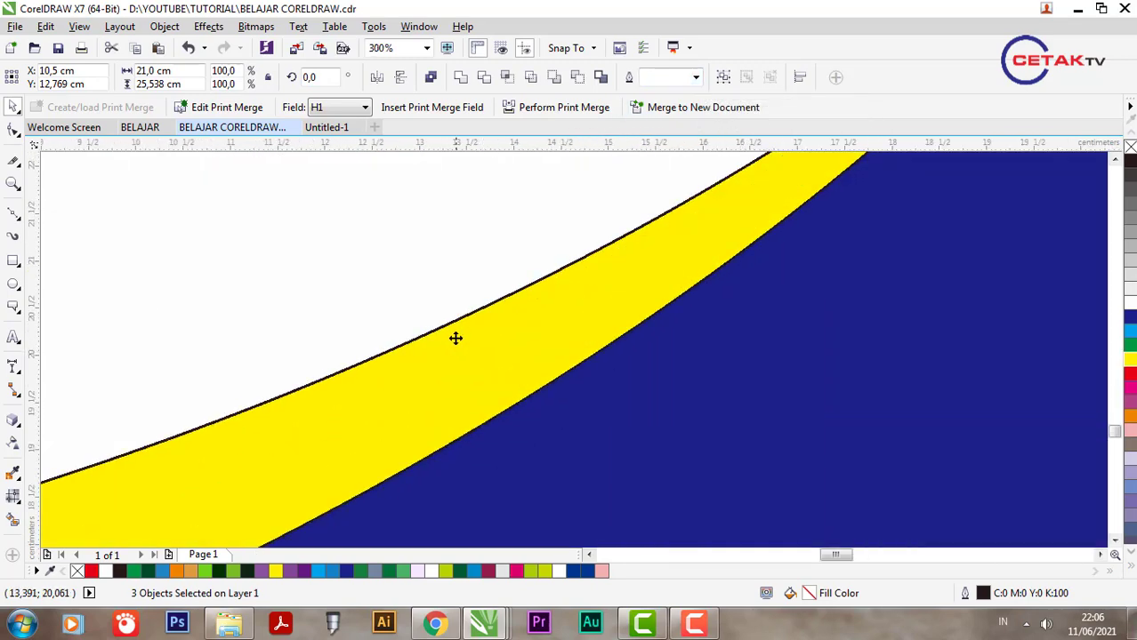
scroll(464, 311, "down", 1)
left_click(695, 77)
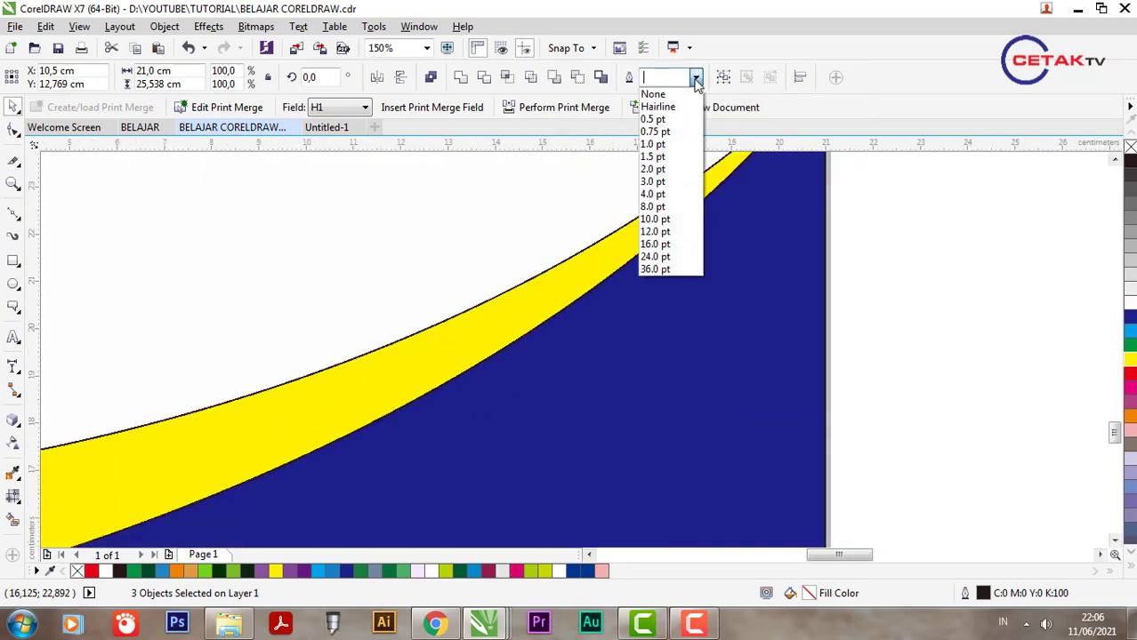
left_click(692, 94)
scroll(574, 277, "down", 2)
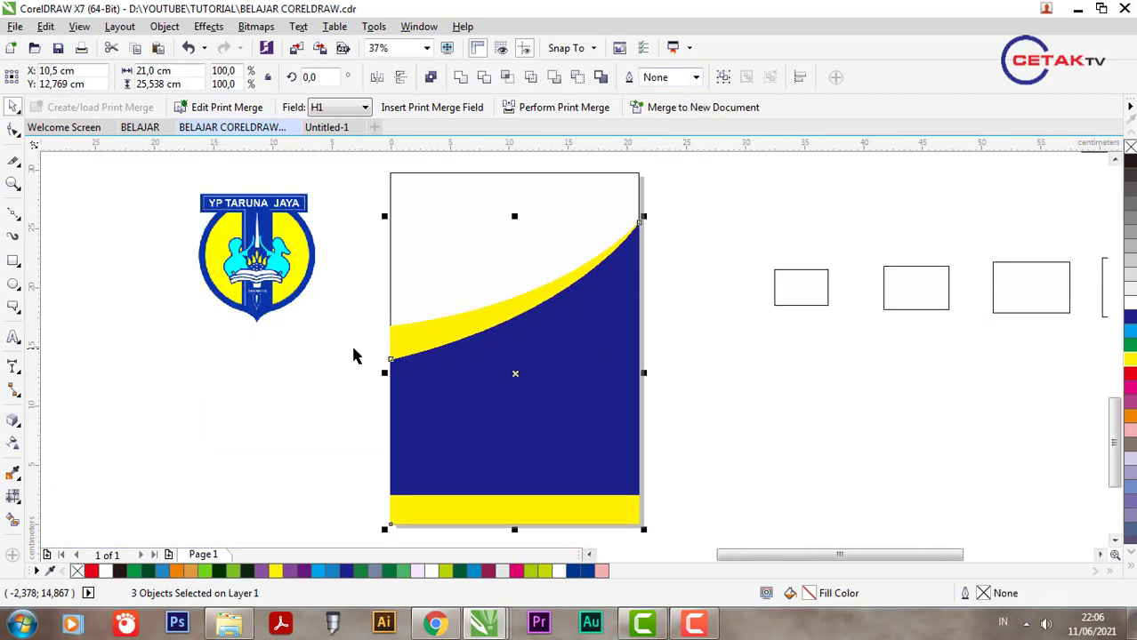
Set the outline width of the white upper area to None.
scroll(353, 356, "down", 1)
left_click(409, 294)
left_click(525, 76)
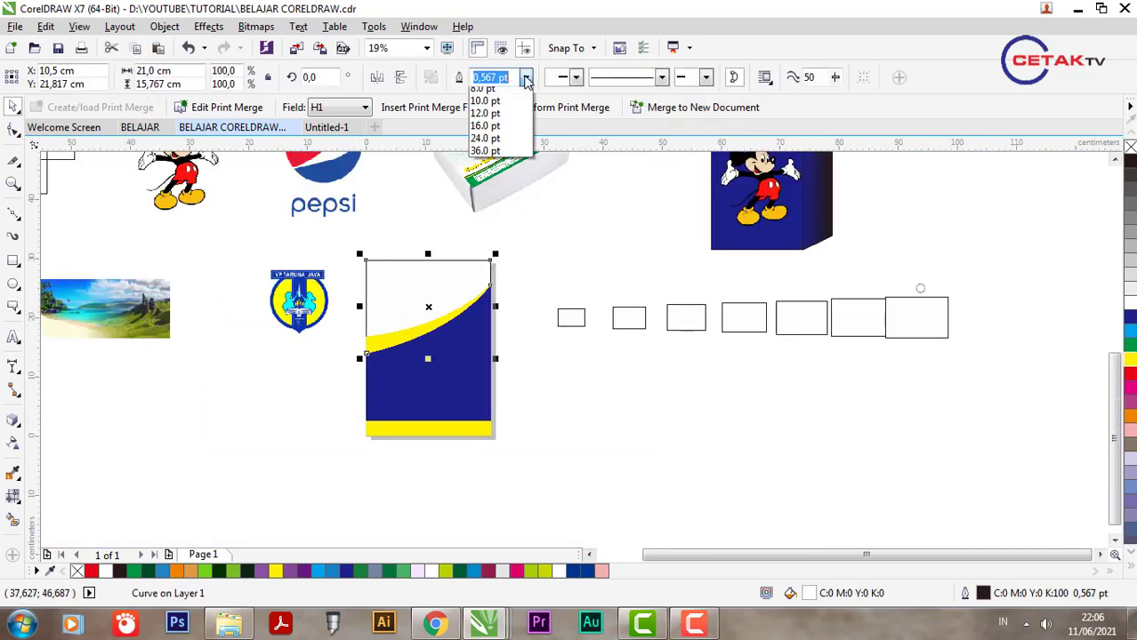
left_click(494, 93)
left_click(308, 301)
scroll(307, 301, "up", 1)
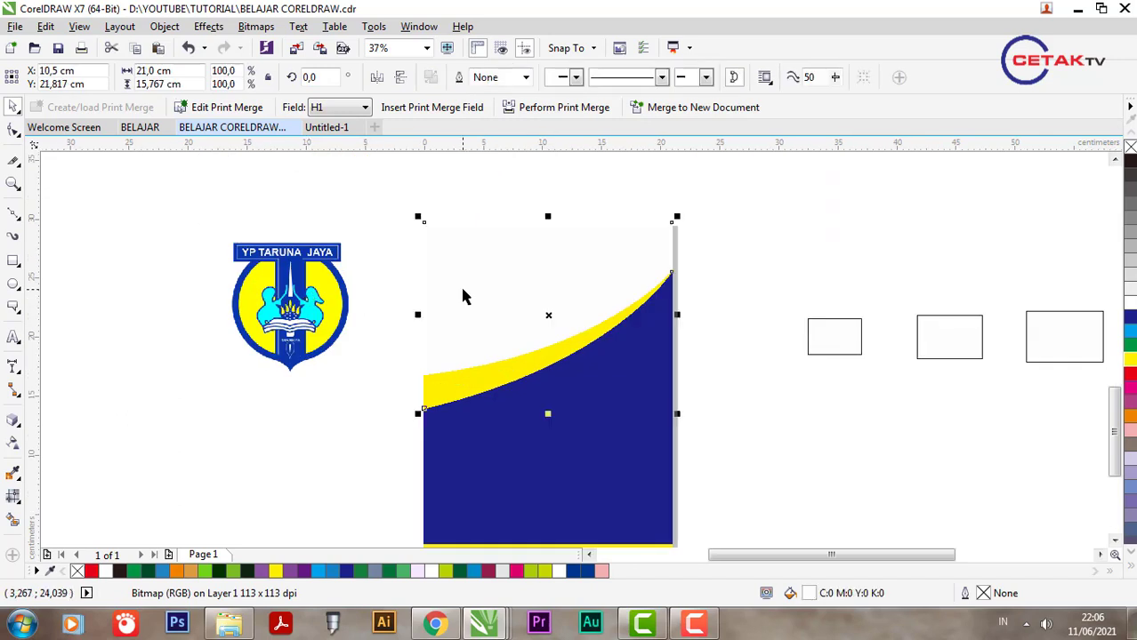
left_click(460, 285)
left_click_drag(467, 307, 497, 316)
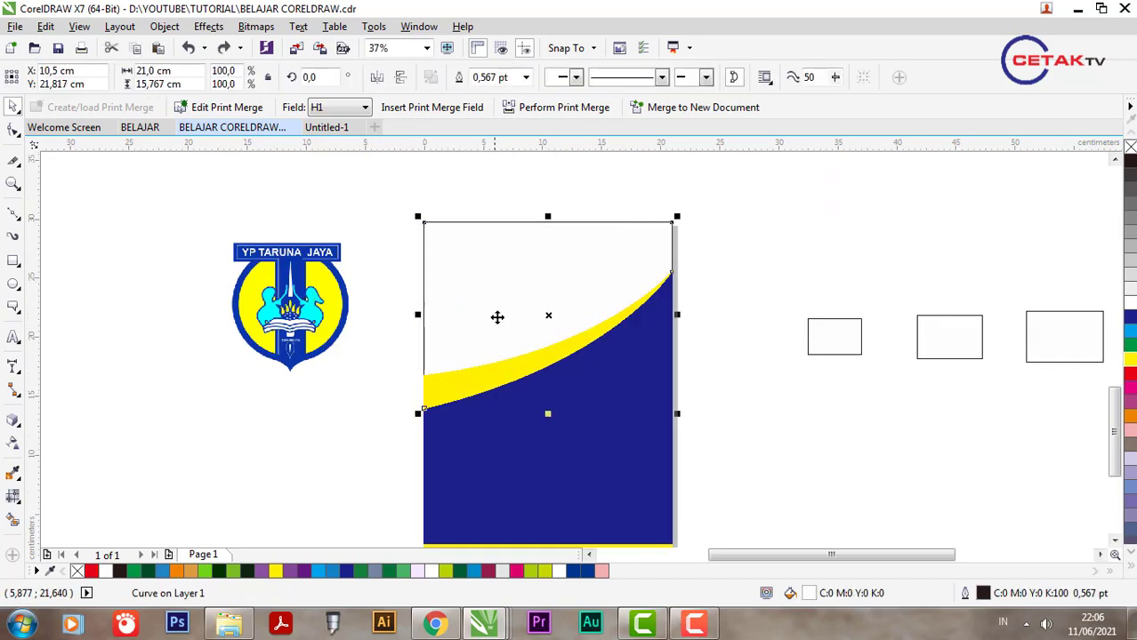
left_click(525, 76)
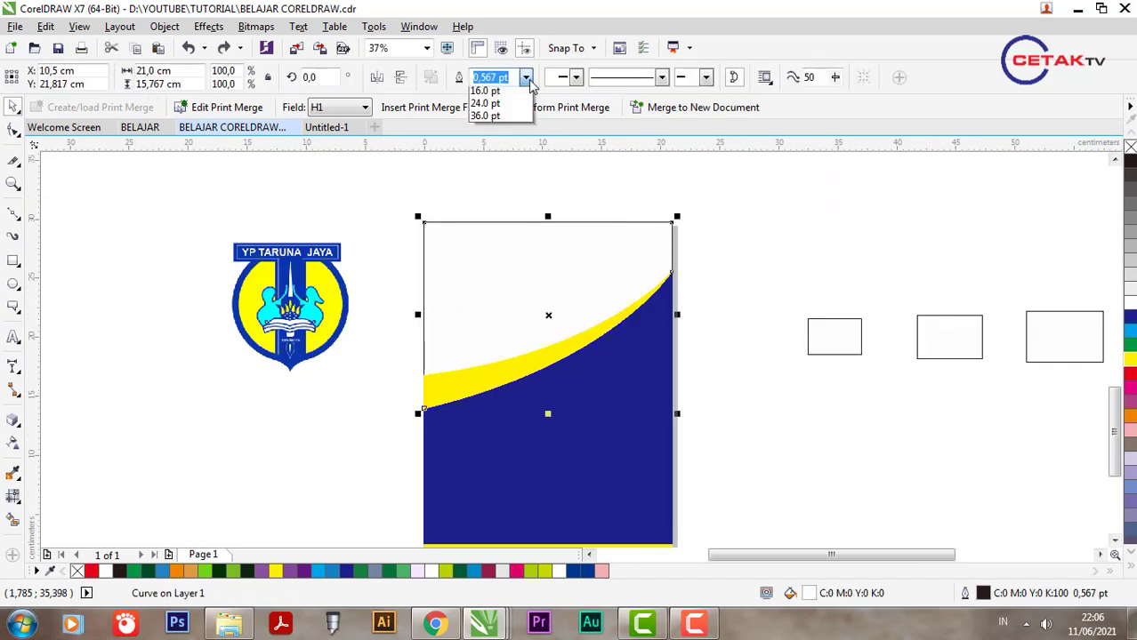
left_click(495, 93)
Move the YP TARUNA JAYA logo to the page's upper-left corner and shrink it to about 5.3 × 5.3 cm.
left_click(333, 317)
left_click_drag(333, 317, 538, 297)
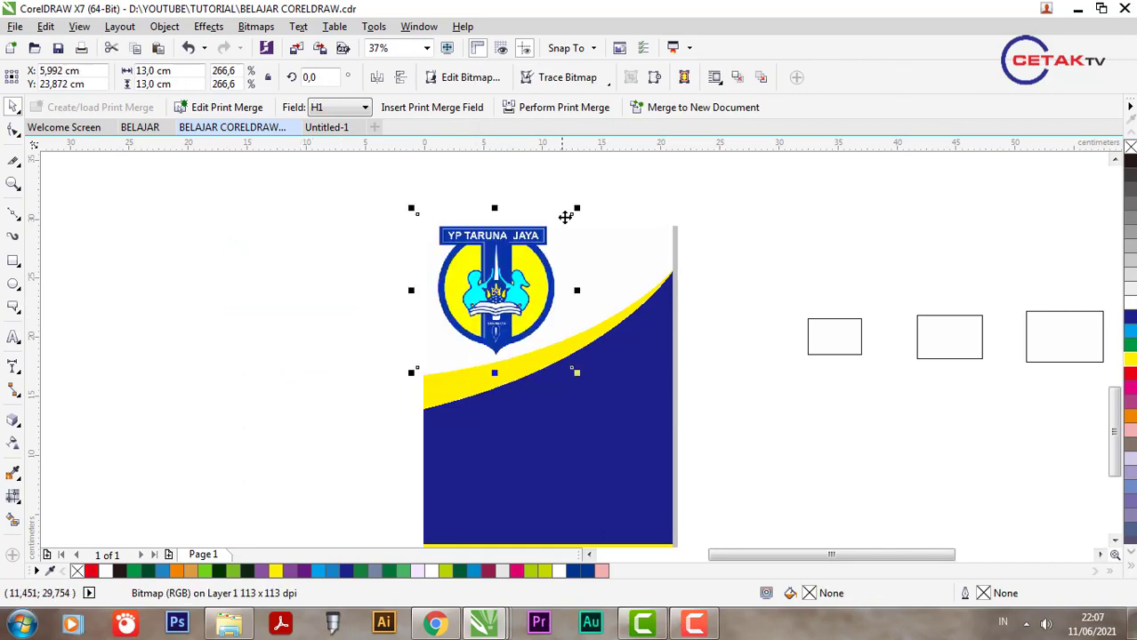
left_click_drag(568, 218, 511, 251)
left_click_drag(485, 289, 473, 264)
left_click(268, 315)
scroll(268, 314, "down", 2)
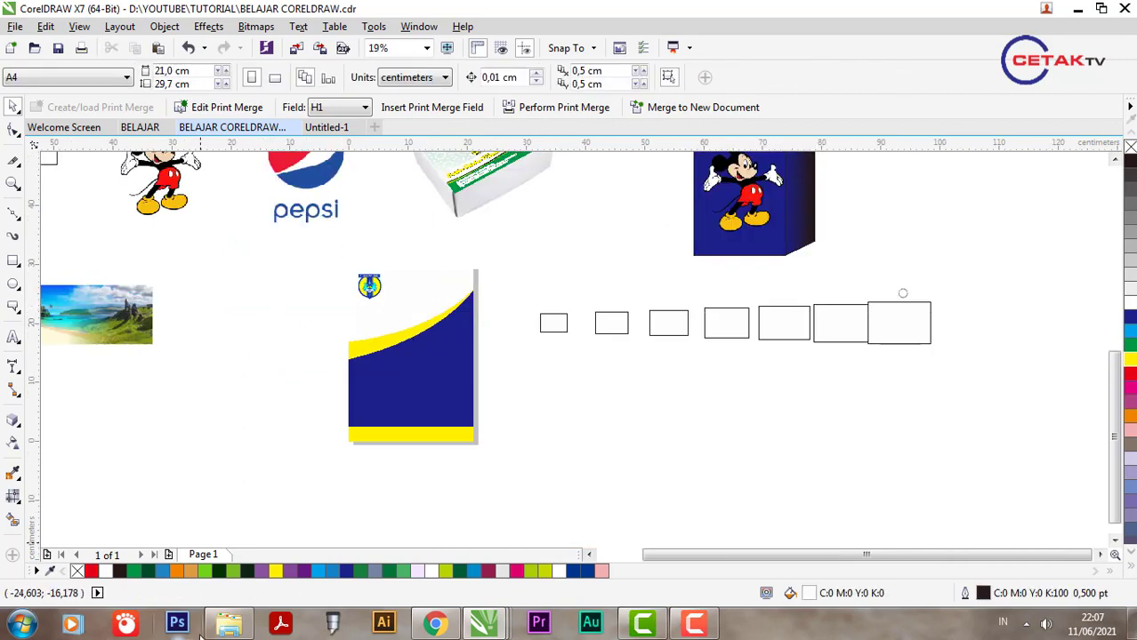
Import the school building photo from the file folder and enlarge it to about 21 × 10.5 cm beside the page.
left_click(228, 623)
left_click_drag(407, 134, 515, 429)
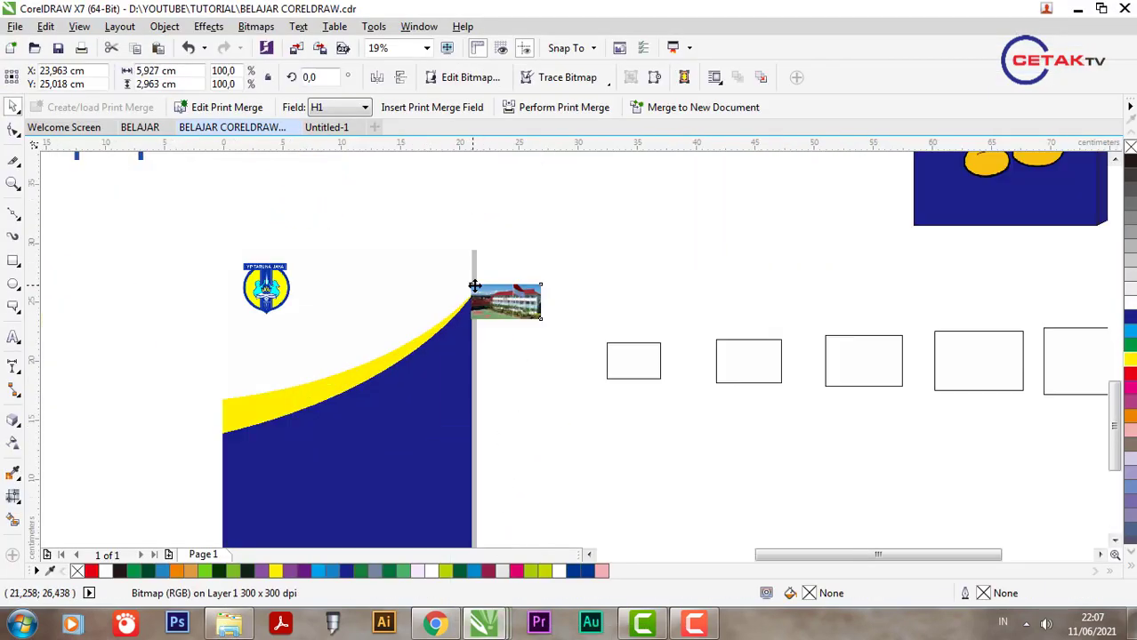
left_click_drag(541, 318, 717, 408)
left_click_drag(584, 340, 582, 299)
PowerClip the school building photo inside the white upper area of the page.
left_click(354, 300)
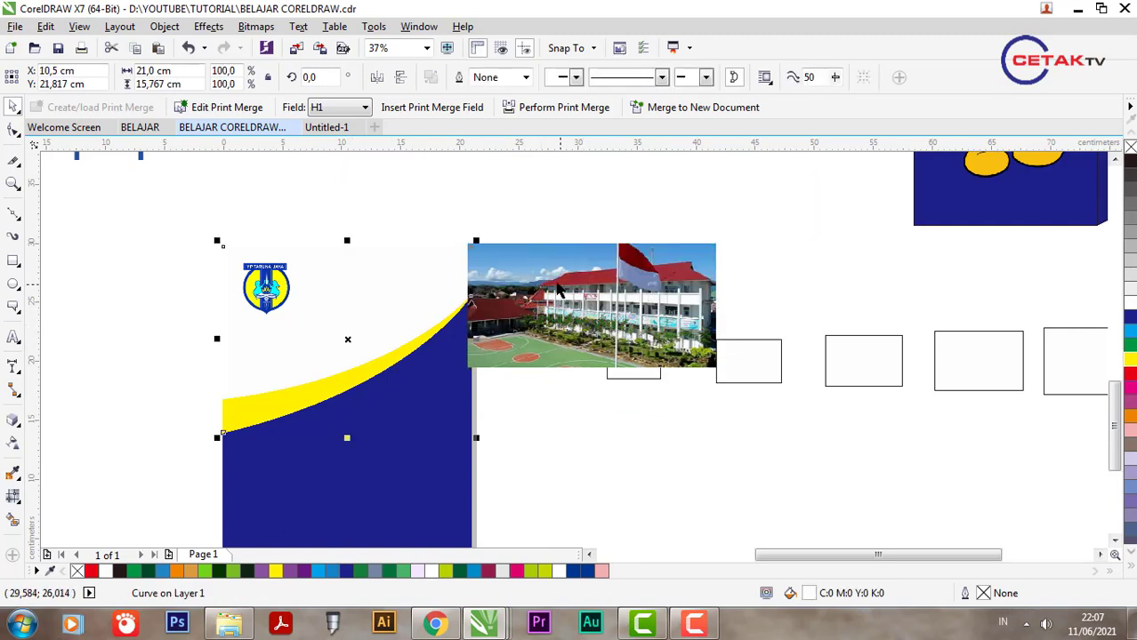
left_click(531, 271)
left_click(165, 26)
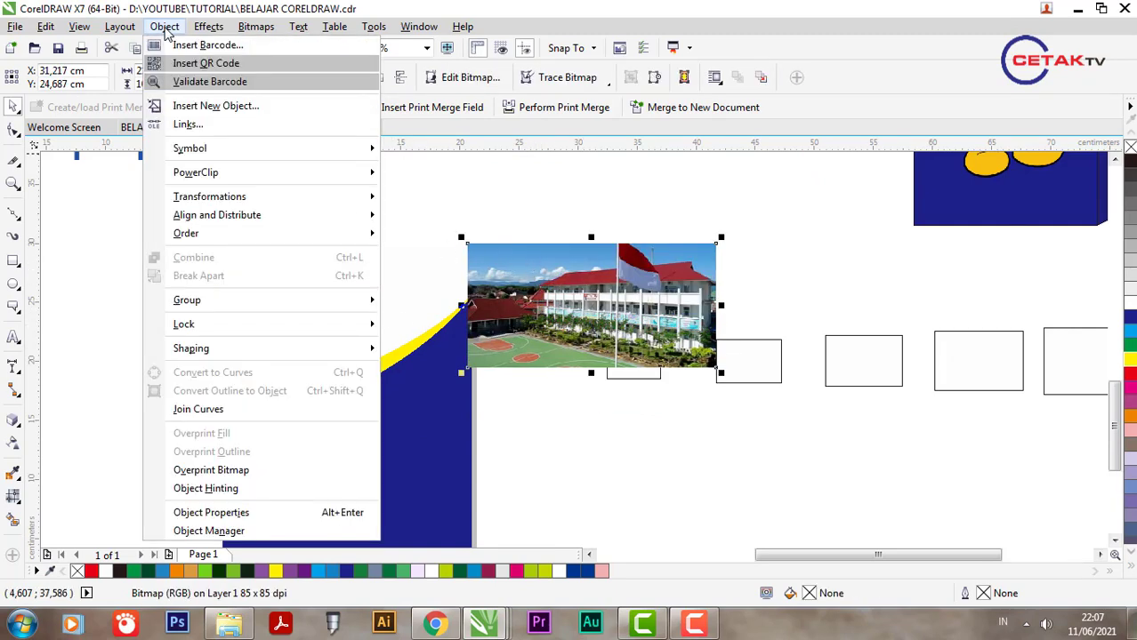
mouse_move(210, 174)
left_click(418, 180)
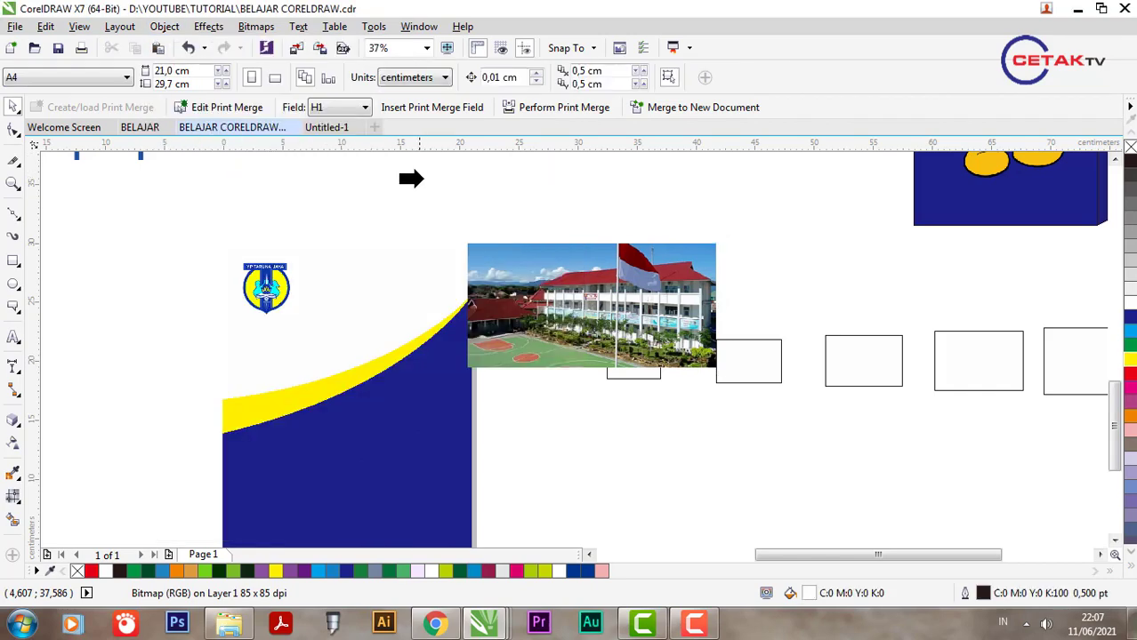
left_click(368, 295)
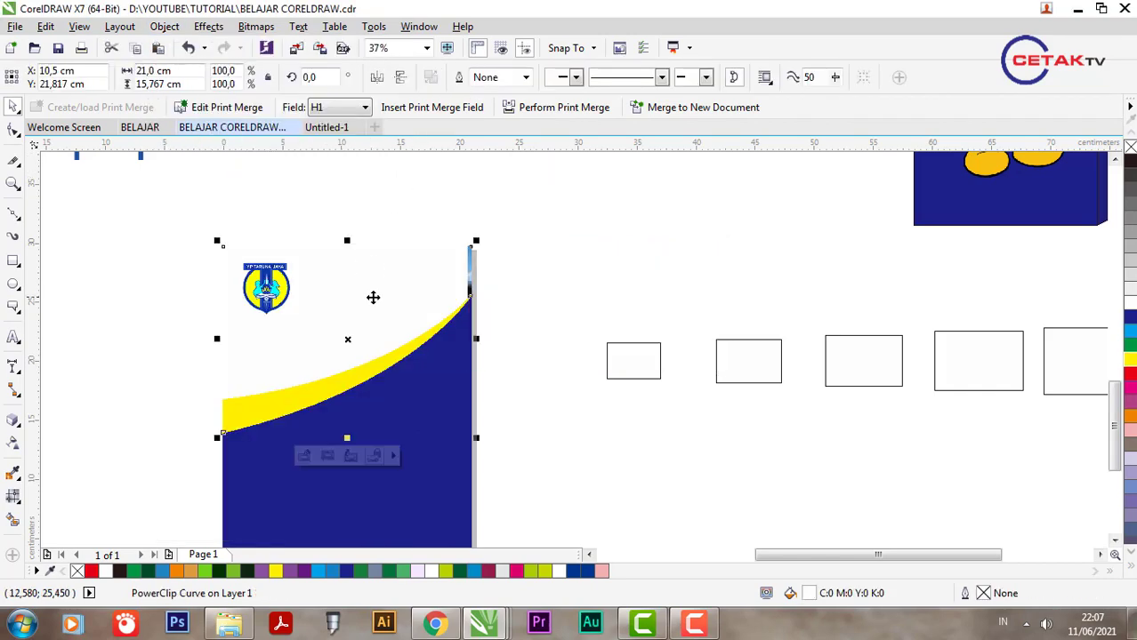
Edit the PowerClip contents, stretching the school photo to about 21.5 × 16.2 cm so that it covers the frame, and finish editing.
left_click(303, 455)
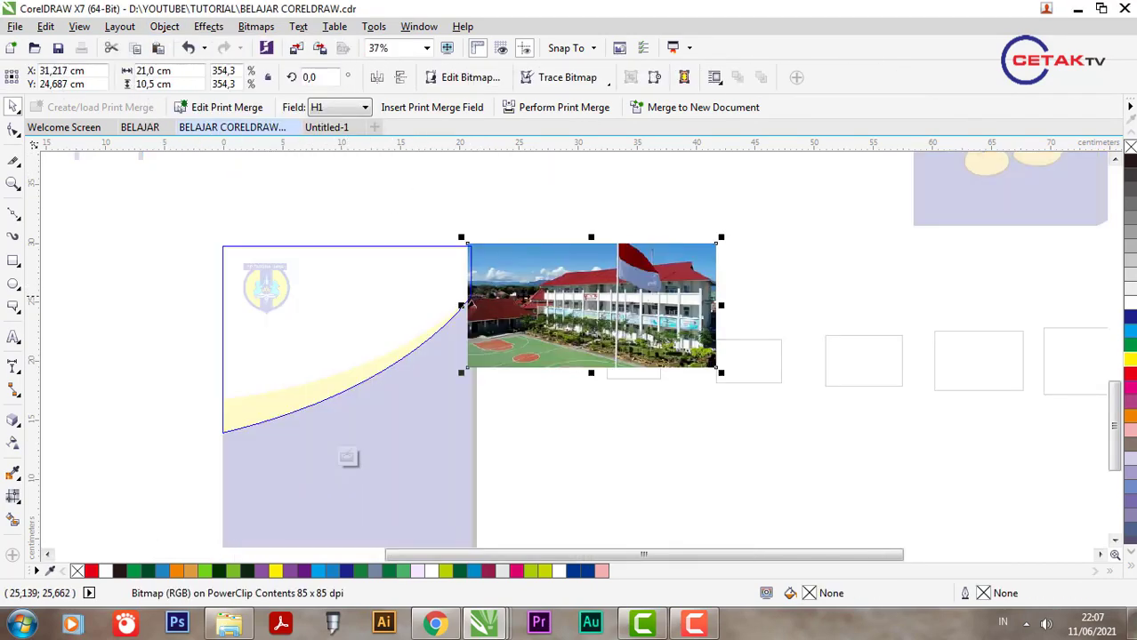
left_click_drag(538, 294, 302, 289)
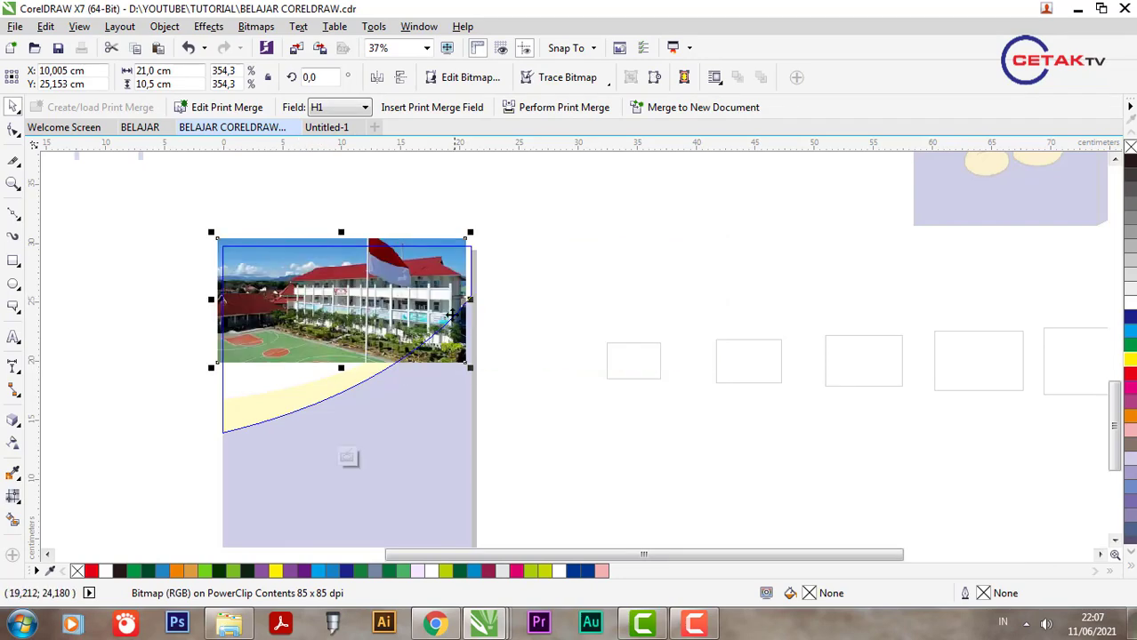
mouse_move(469, 366)
left_mouse_down()
mouse_move(487, 376)
mouse_move(475, 370)
left_mouse_up()
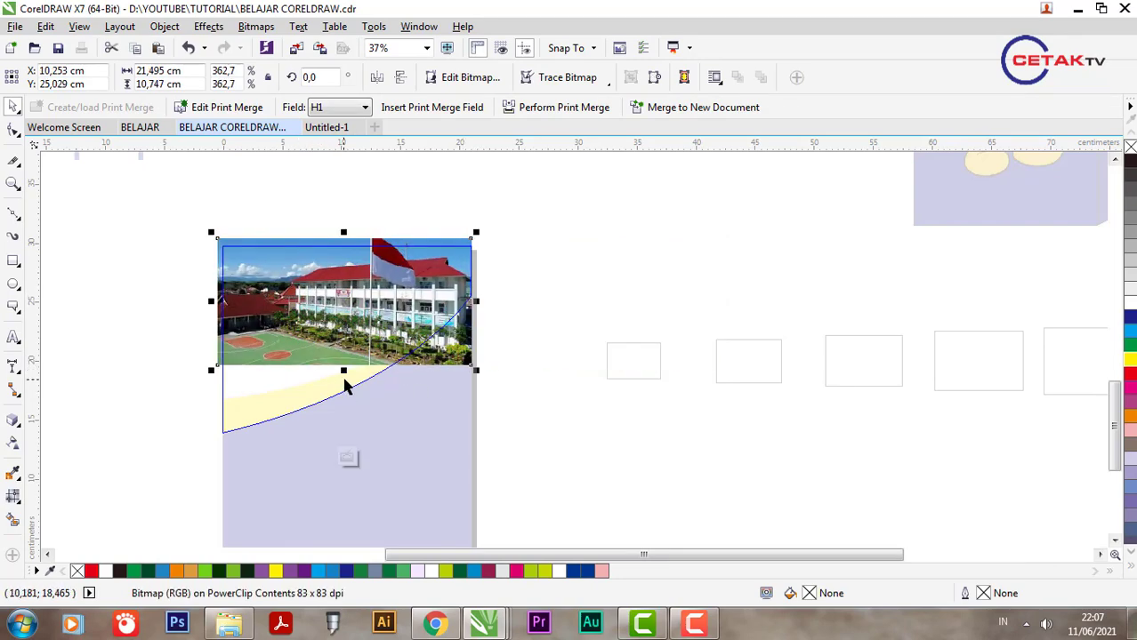
left_click_drag(305, 242, 305, 251)
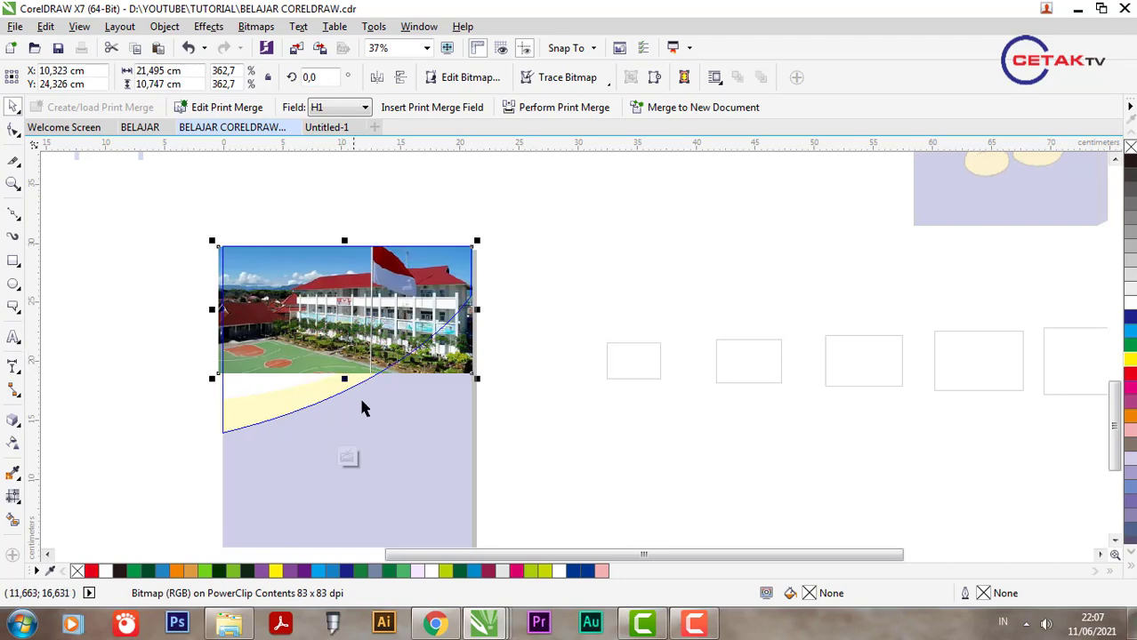
left_click_drag(346, 389, 345, 439)
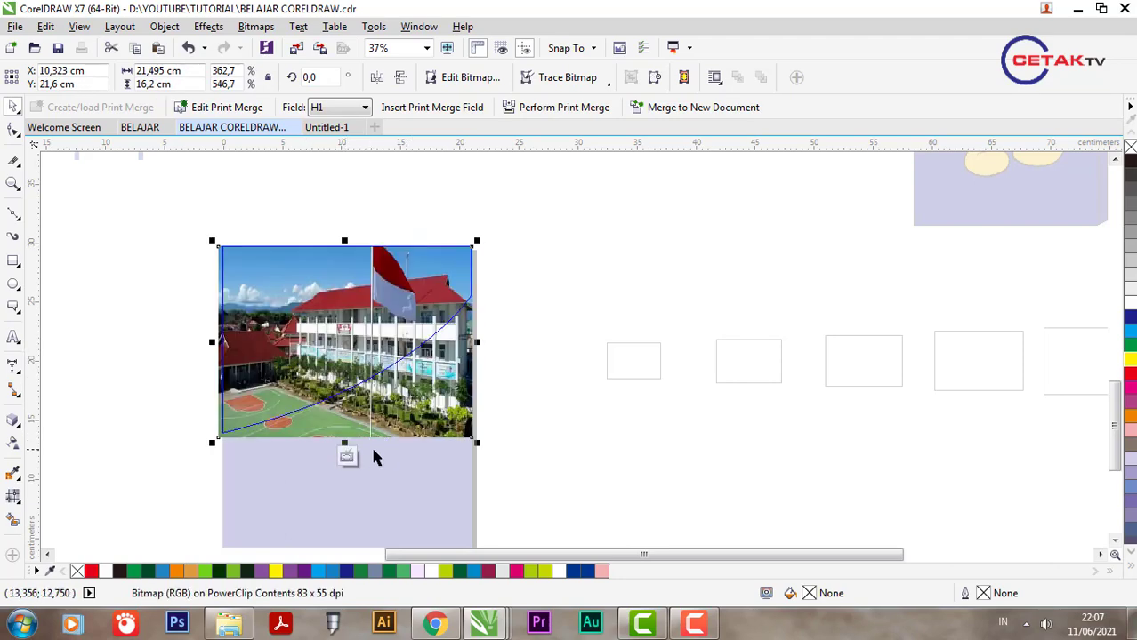
left_click(347, 458)
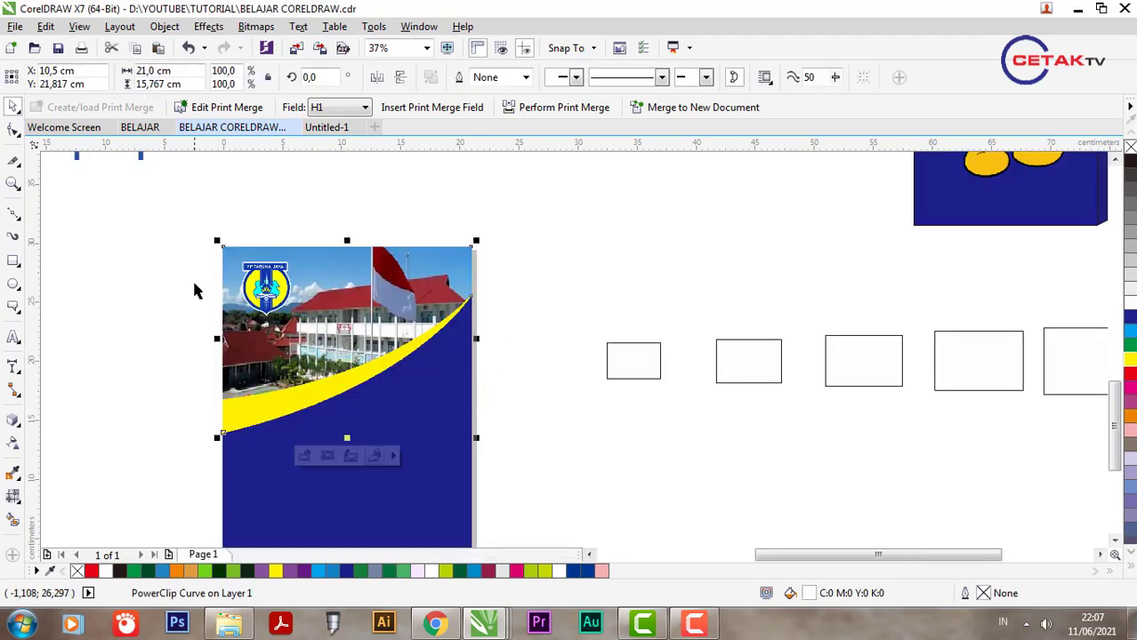
key("Escape")
Add the artistic text "SMP TARUNA JAYA" and place it on the photo beside the logo at about 41 pt.
left_click(13, 336)
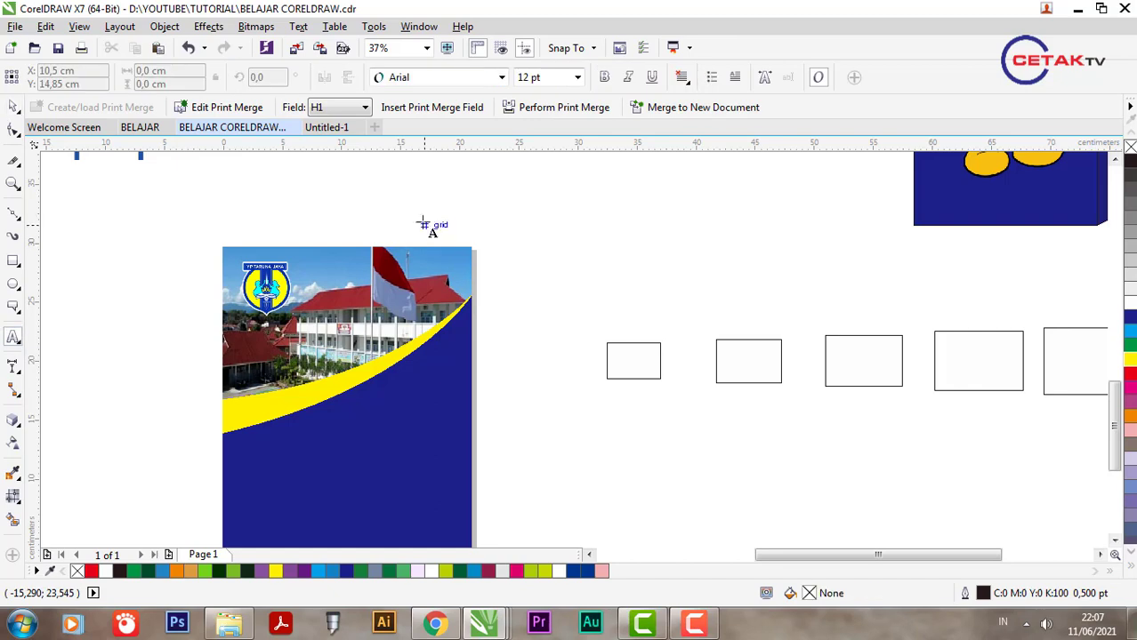
left_click(355, 210)
type("SMP TARUNA JAYA")
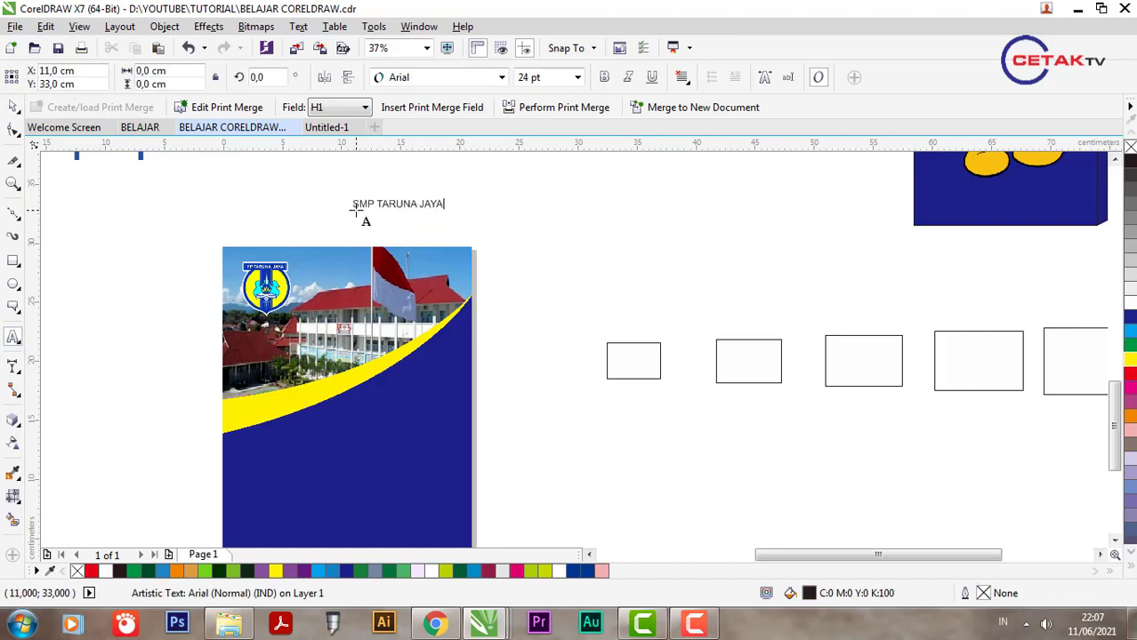
key("Escape")
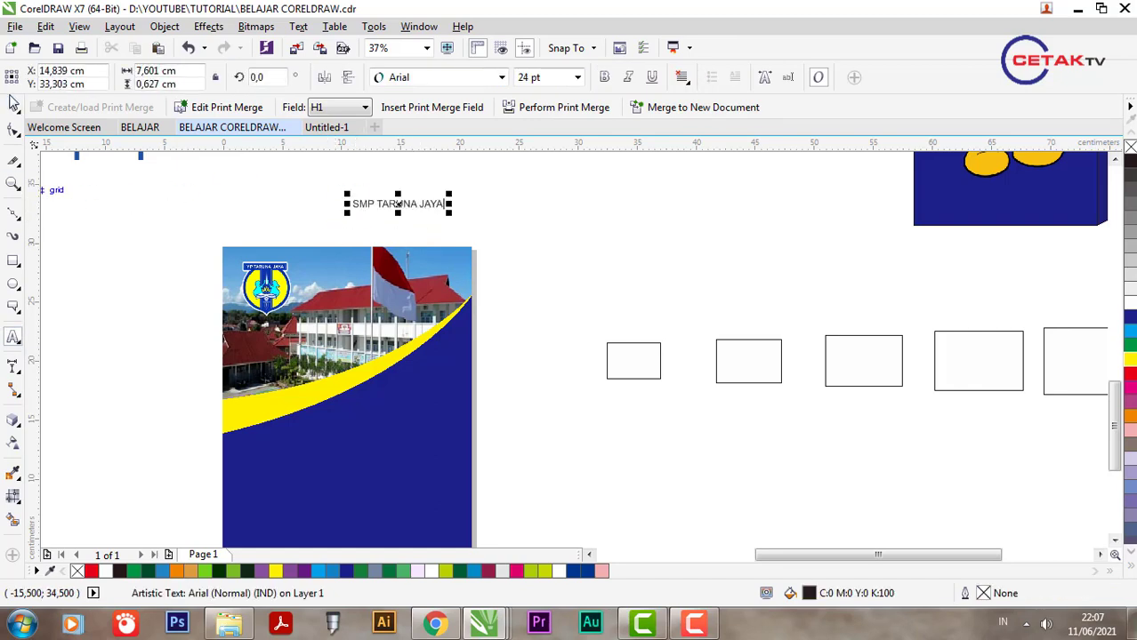
key("space")
left_click_drag(396, 213, 472, 331)
Set the SMP TARUNA JAYA title in the NCAA Michigan St Spartans font and fill it with yellow.
left_click(453, 78)
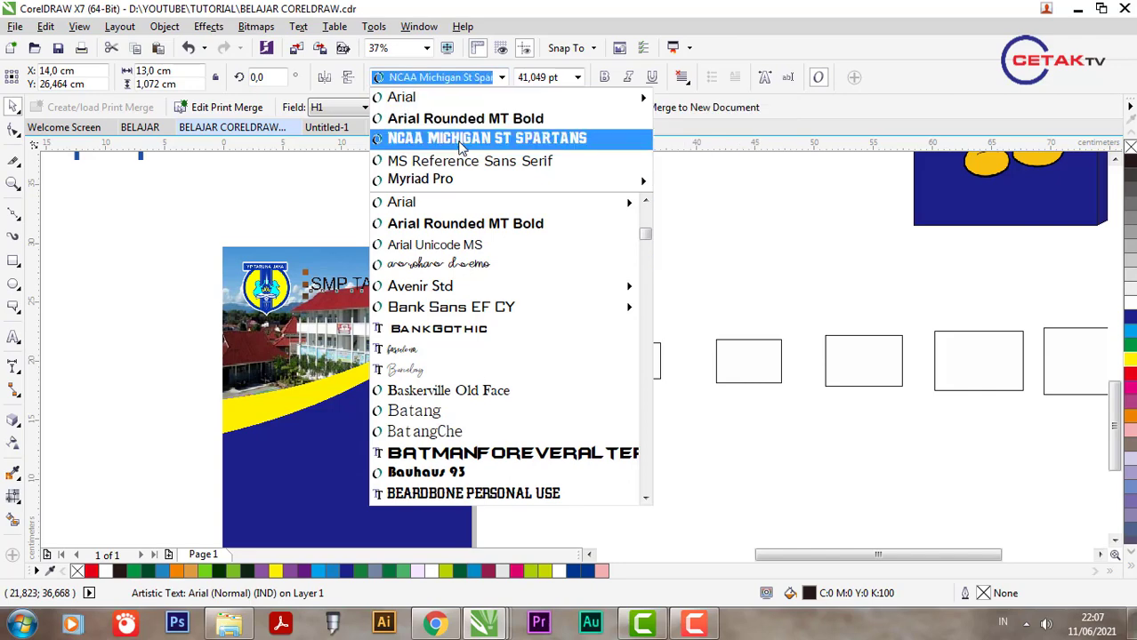
left_click(445, 125)
left_click(1129, 361)
Widen the SMP TARUNA JAYA title slightly and reduce the logo beside it.
scroll(337, 303, "up", 2)
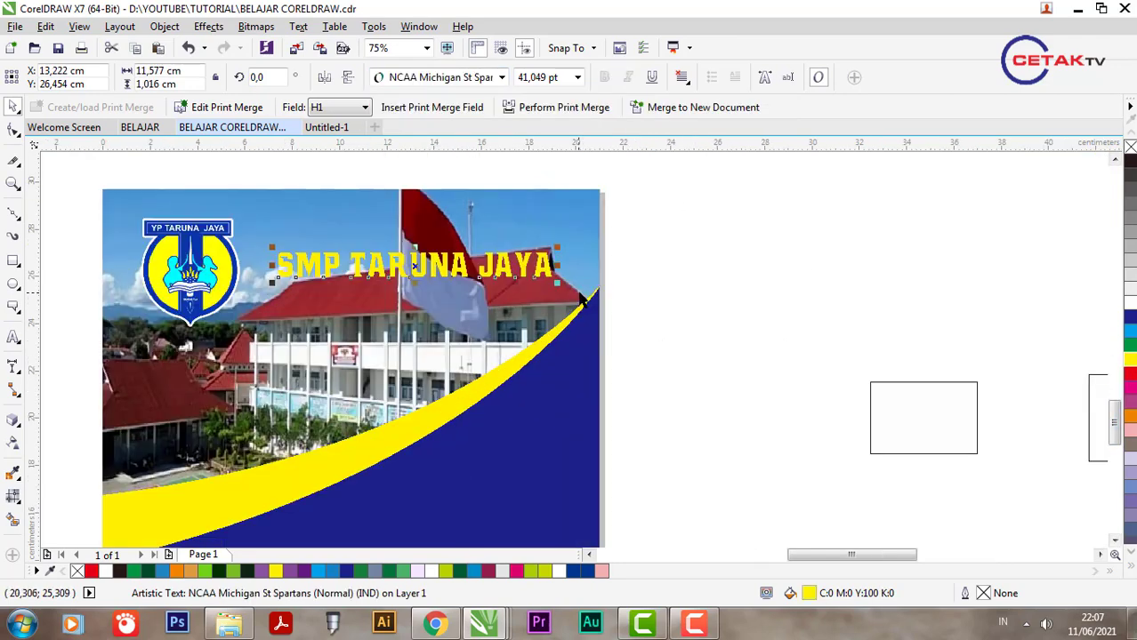
left_click_drag(557, 283, 508, 270)
left_click(235, 307)
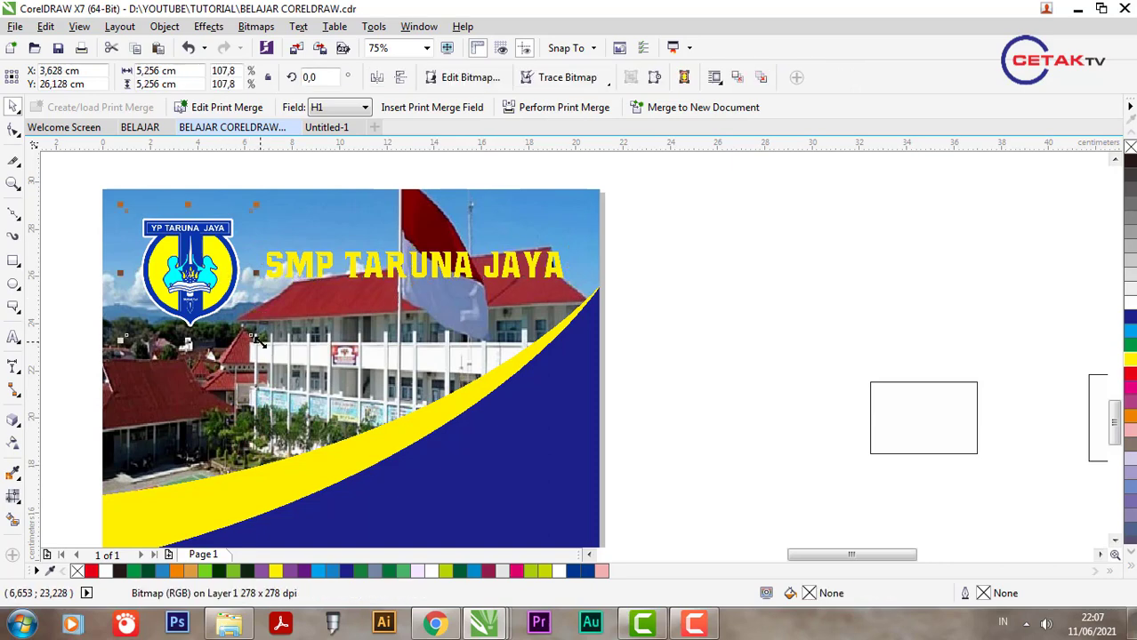
left_click_drag(256, 341, 227, 327)
Enlarge the SMP TARUNA JAYA title to about 48 pt and center it vertically beside the logo.
left_click(289, 263)
left_click_drag(288, 263, 239, 233)
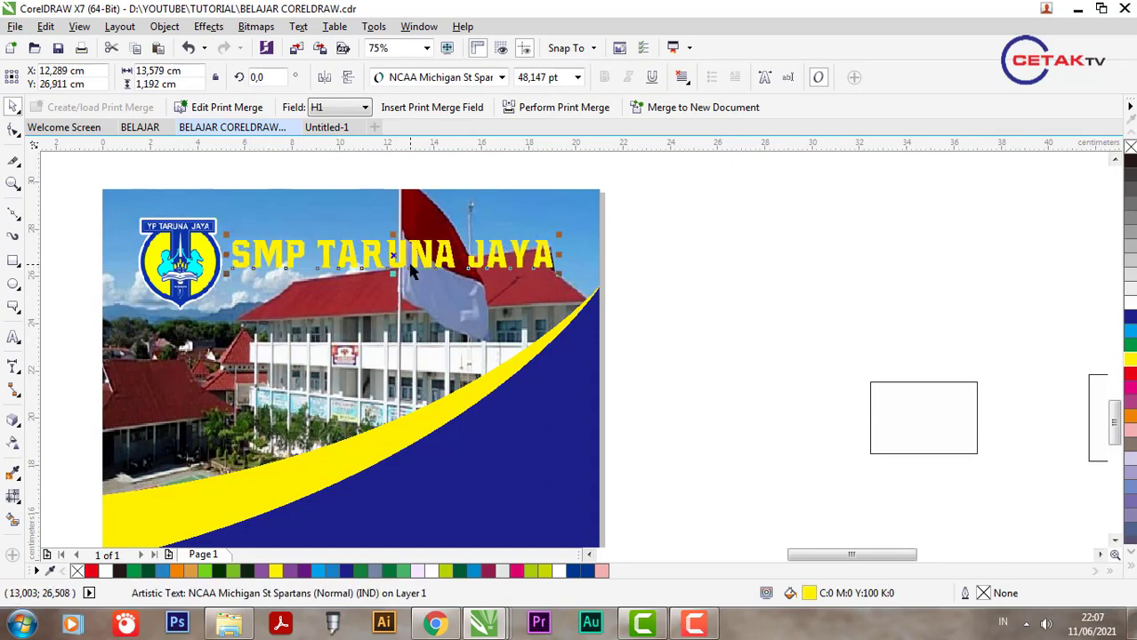
left_click_drag(418, 272, 425, 278)
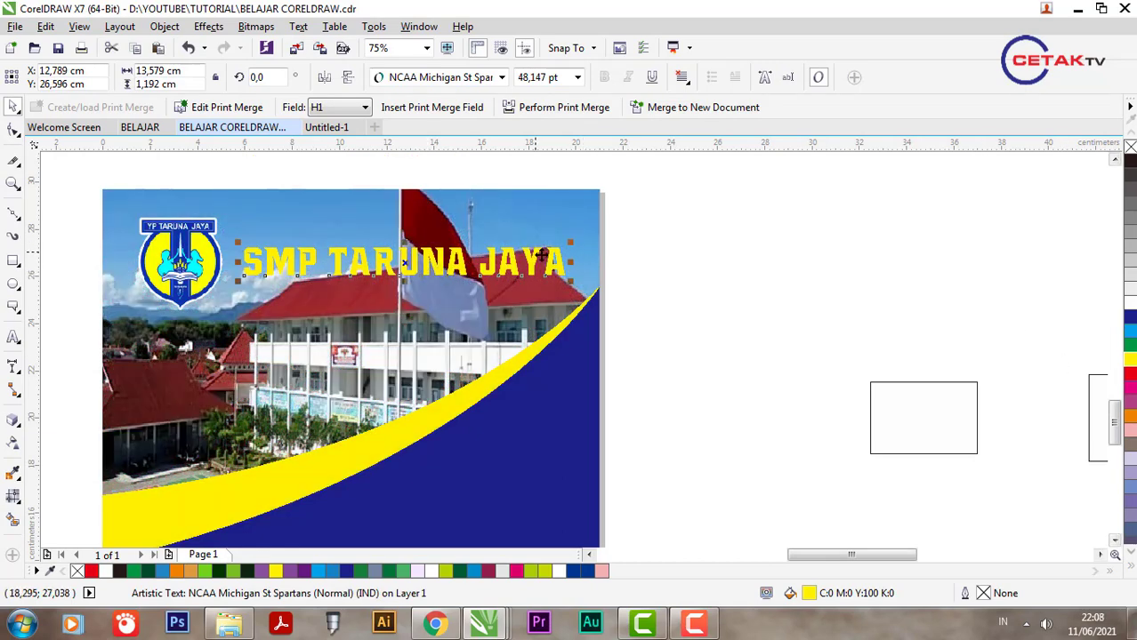
Give the SMP TARUNA JAYA title a 4 pt black outline with rounded corners and caps, placed behind the fill and scaling with the object.
double_click(995, 600)
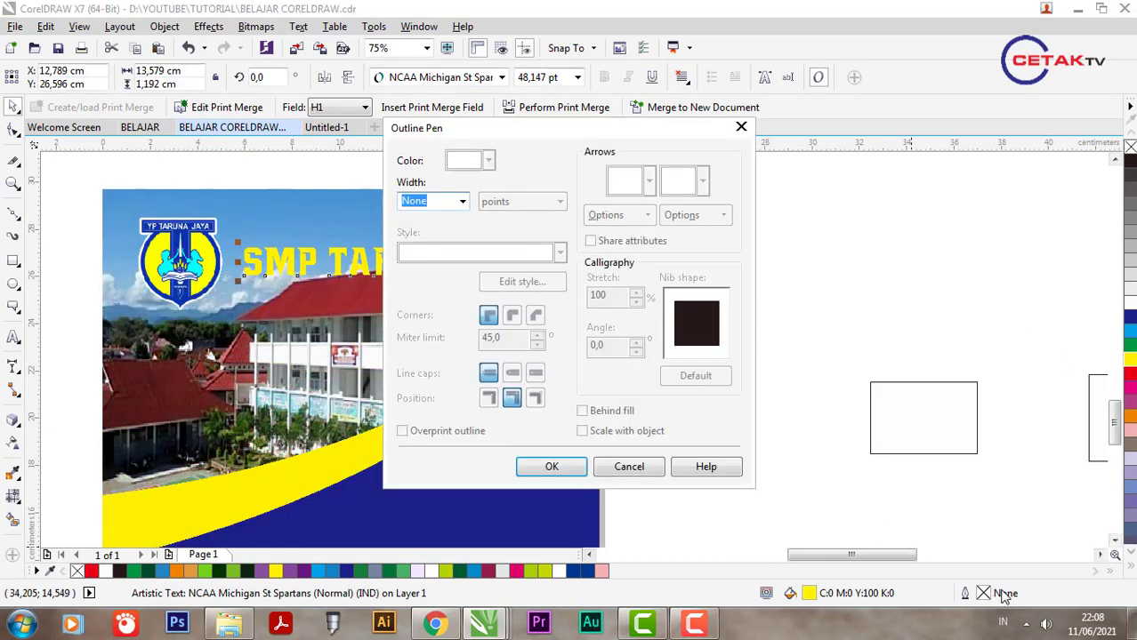
left_click(460, 202)
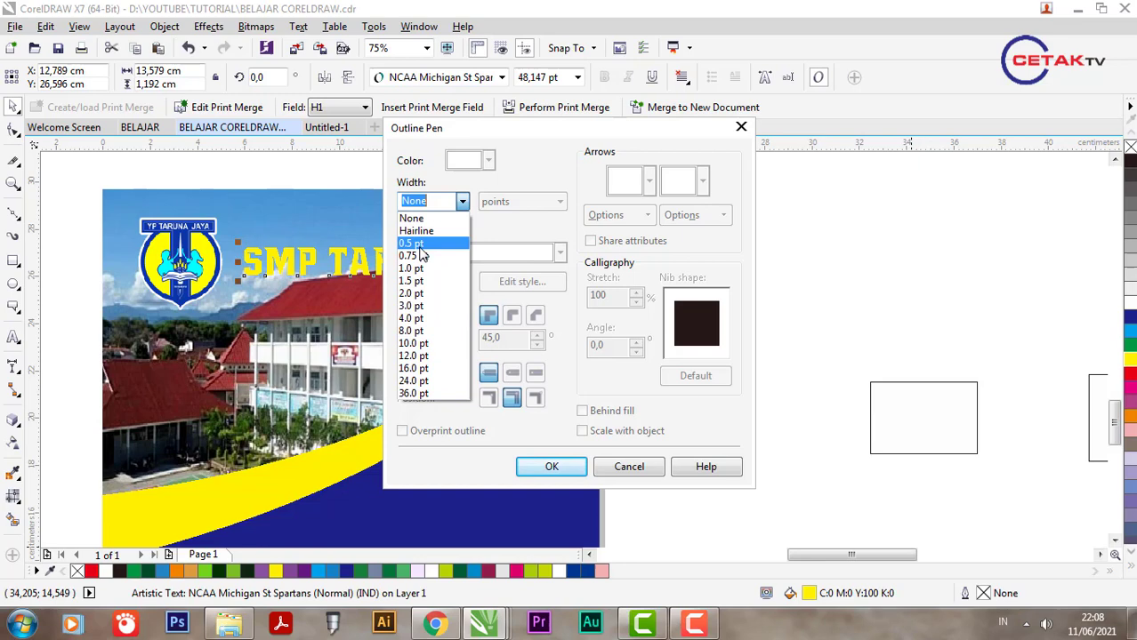
left_click(418, 331)
left_click(489, 161)
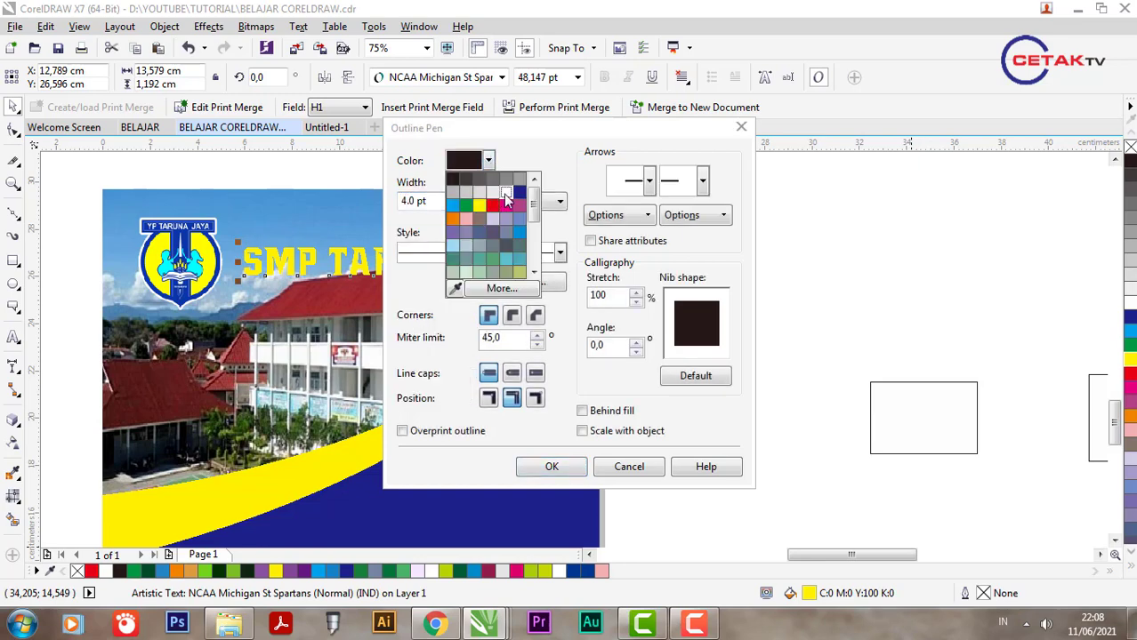
left_click(505, 197)
left_click(488, 161)
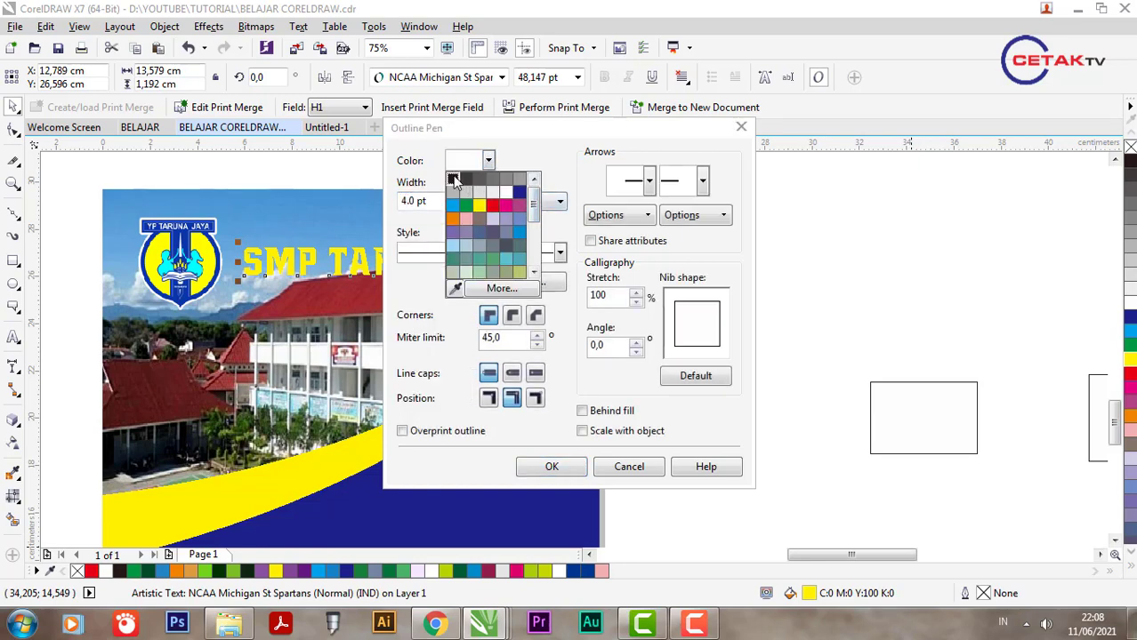
left_click(455, 181)
left_click(511, 318)
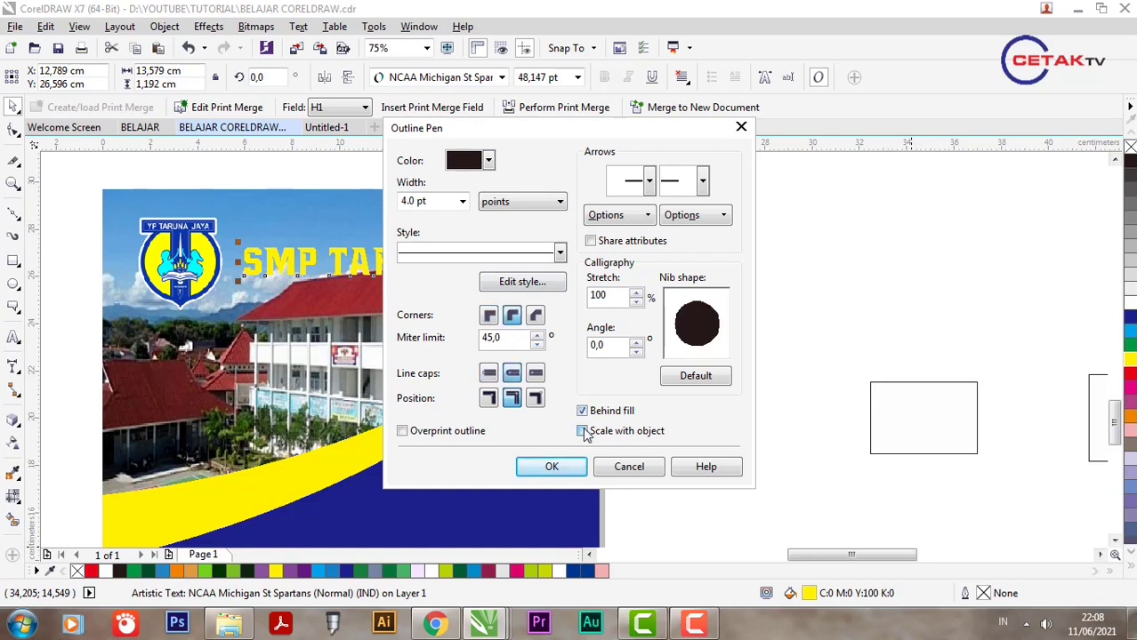
left_click(554, 466)
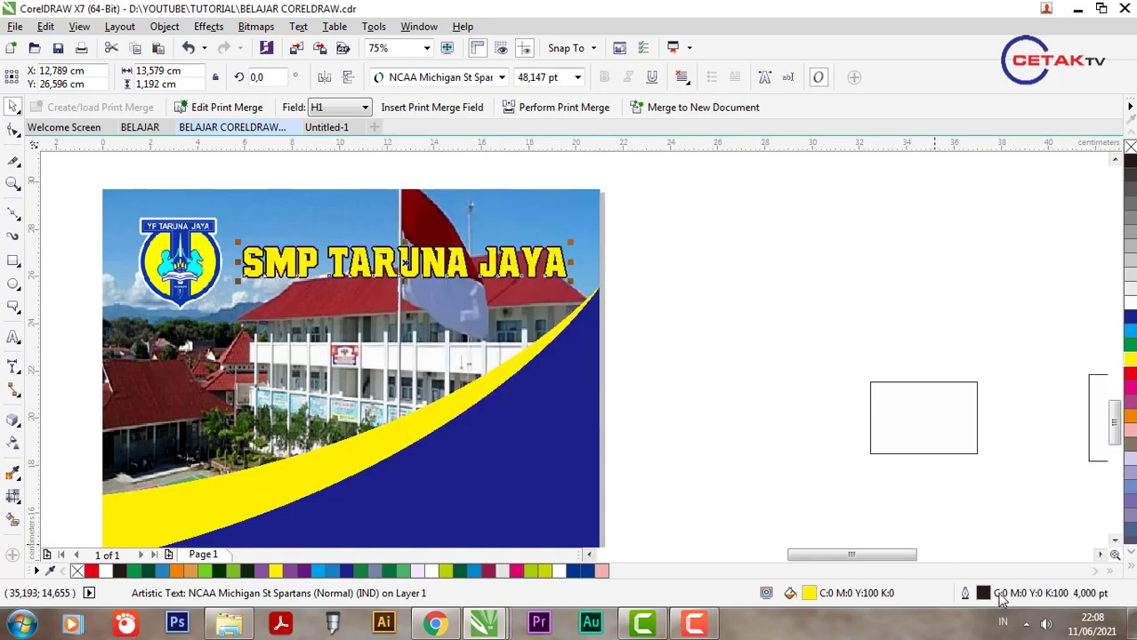
Set the SMP TARUNA JAYA title's outline width to 8 pt.
double_click(1000, 600)
left_click(461, 204)
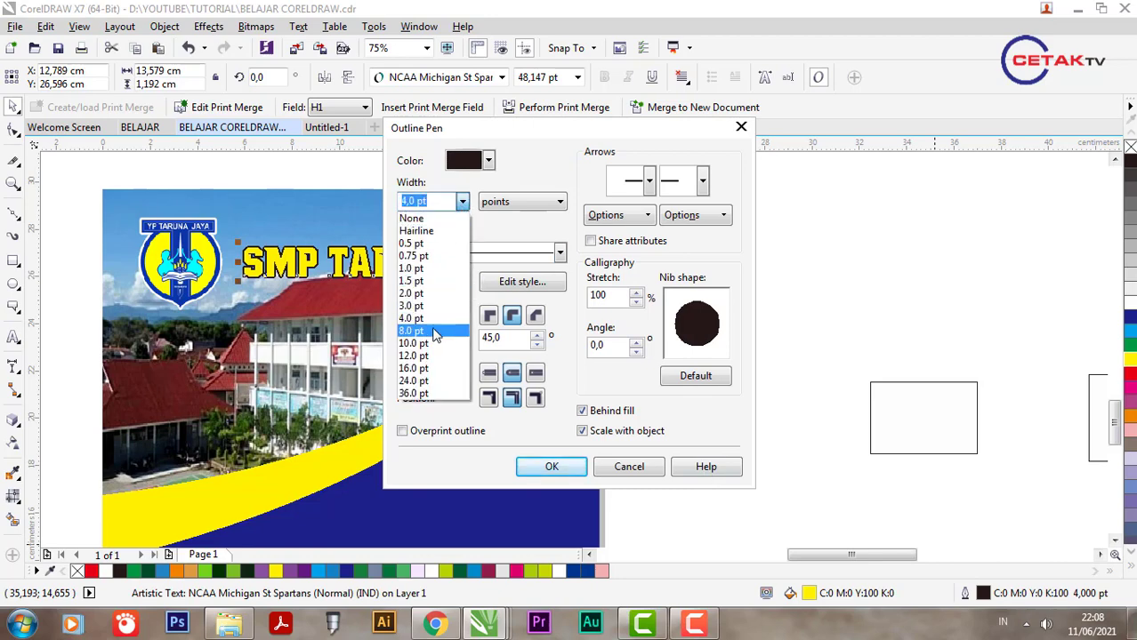
left_click(434, 331)
left_click(542, 466)
key("Escape")
Add the artistic text "COVER SEKOLAH" in white on the blue area and enlarge it to about 60 pt.
scroll(556, 461, "down", 2)
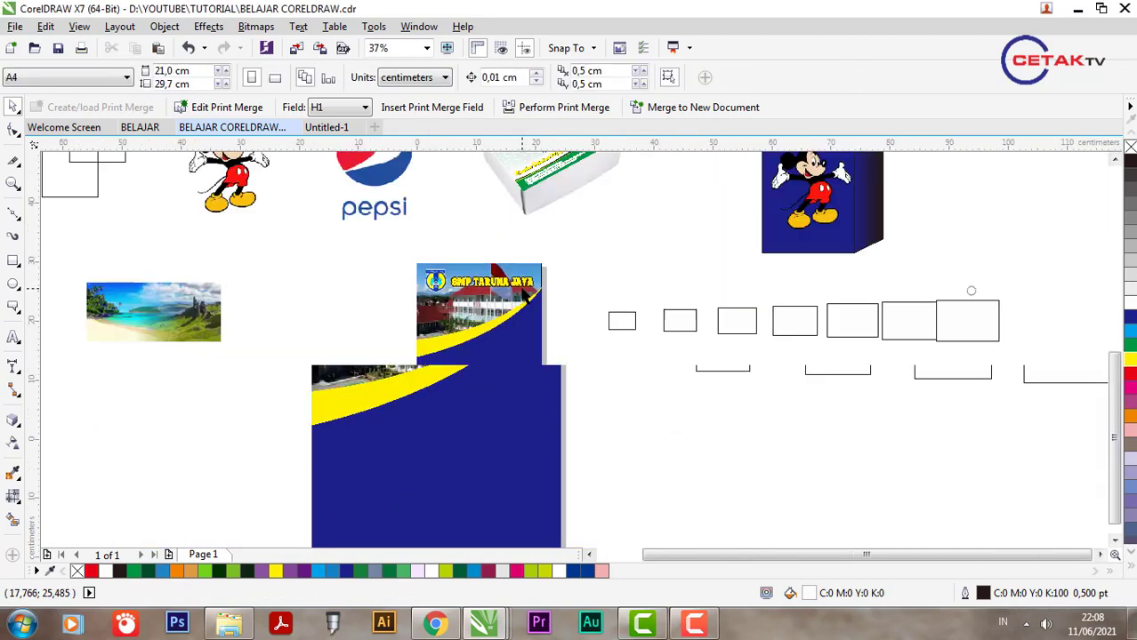
scroll(516, 367, "down", 3)
left_click(13, 337)
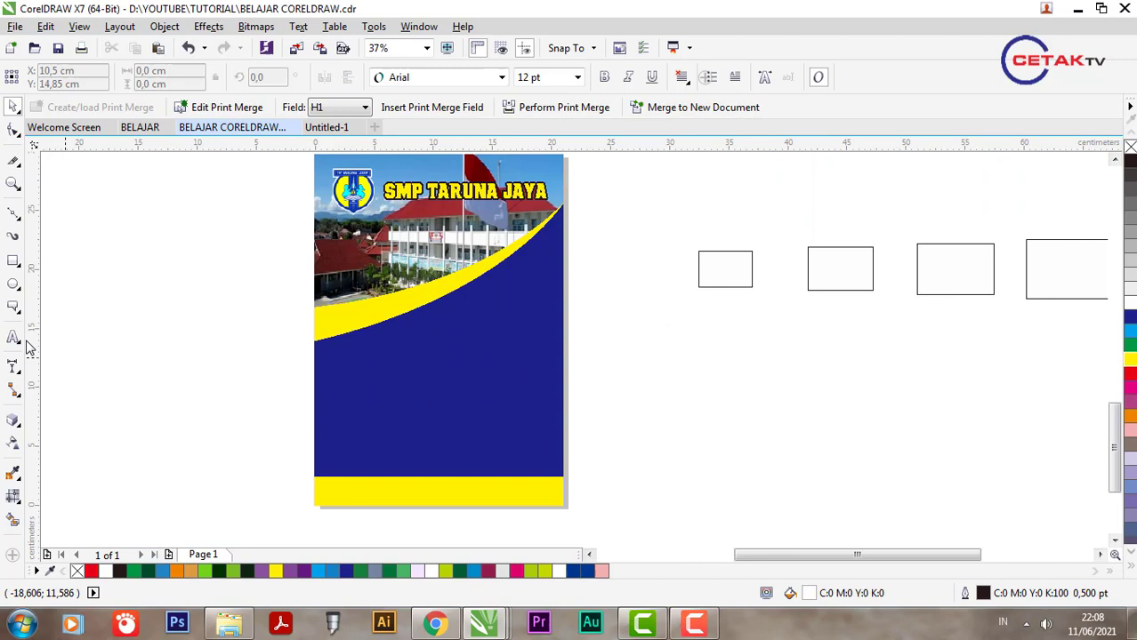
left_click(385, 388)
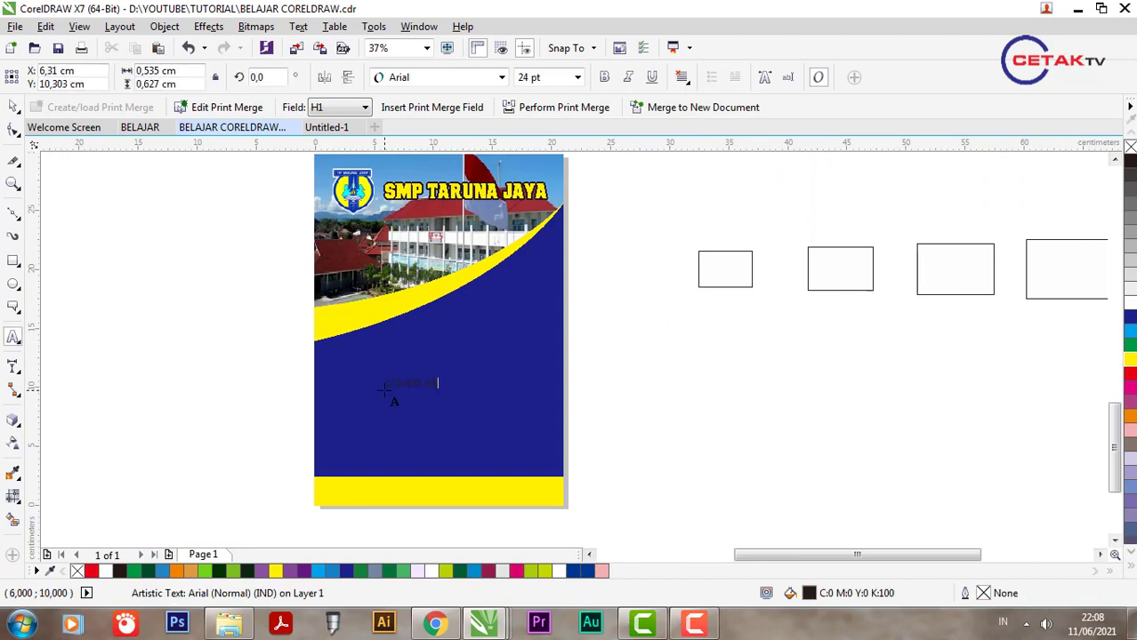
left_click(11, 104)
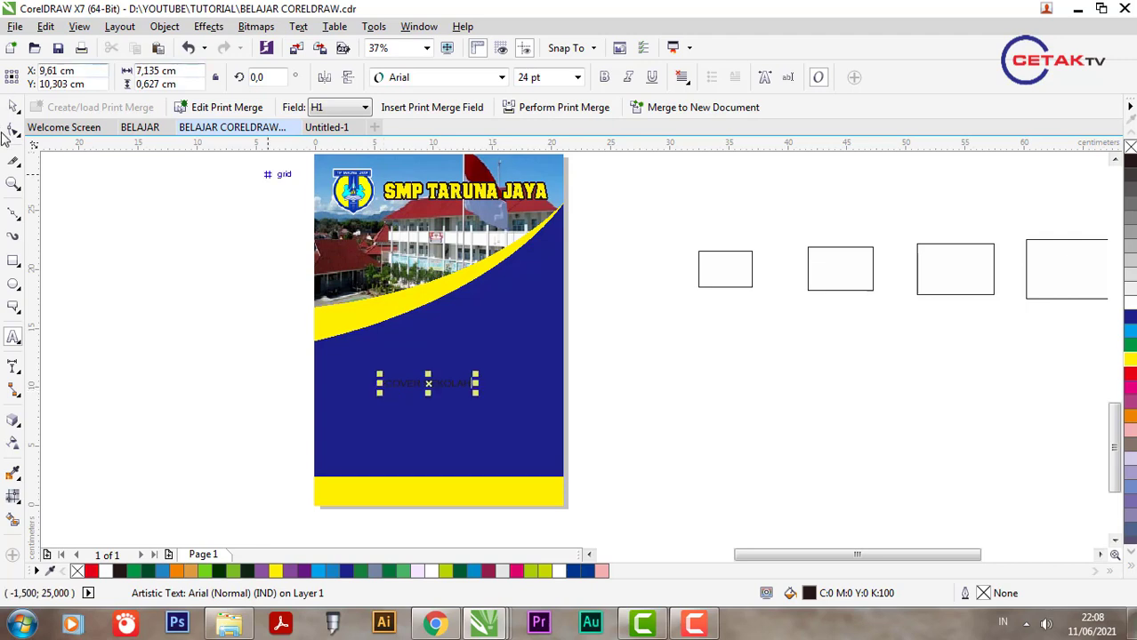
left_click(13, 108)
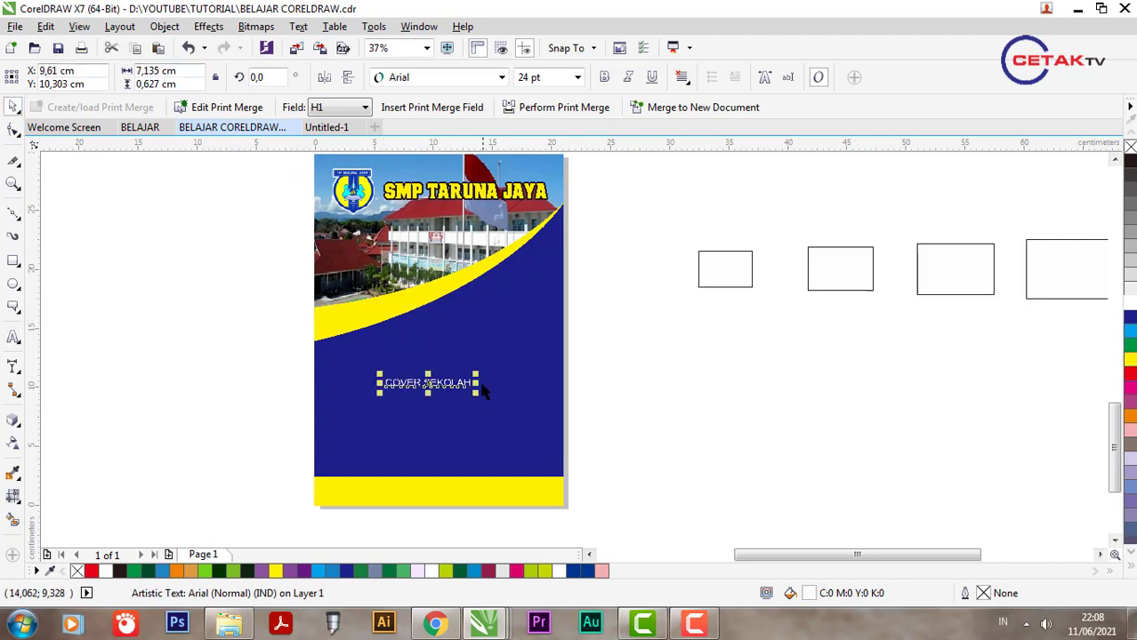
left_click_drag(476, 374, 604, 362)
Try the NCAA Michigan St Spartans font on the COVER SEKOLAH text.
double_click(490, 383)
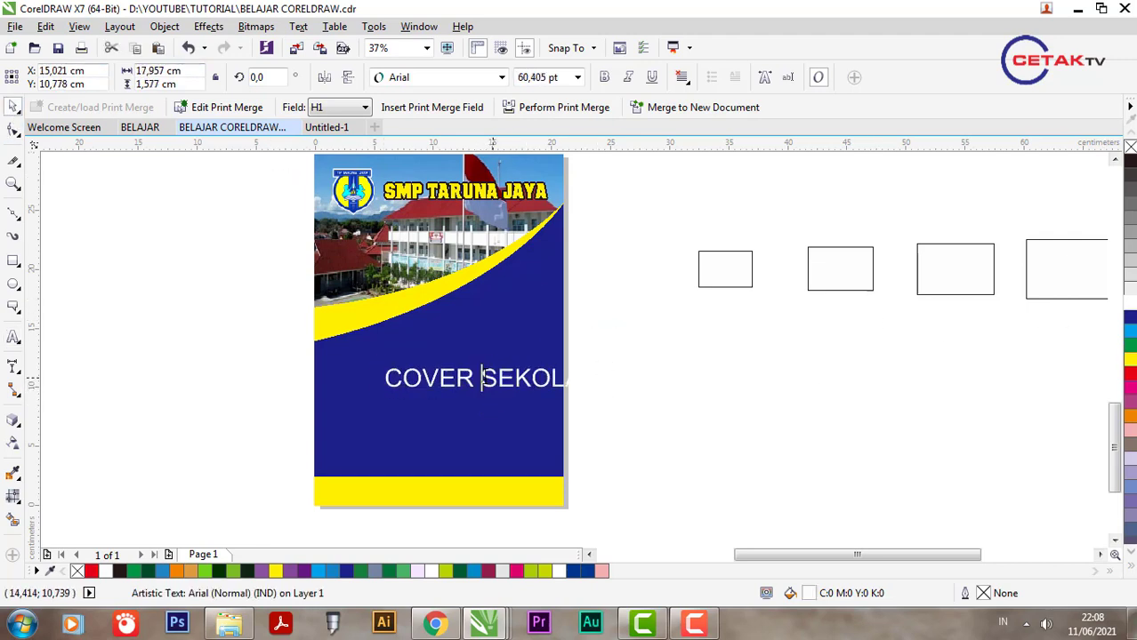
left_click(418, 78)
mouse_move(424, 88)
left_click(426, 117)
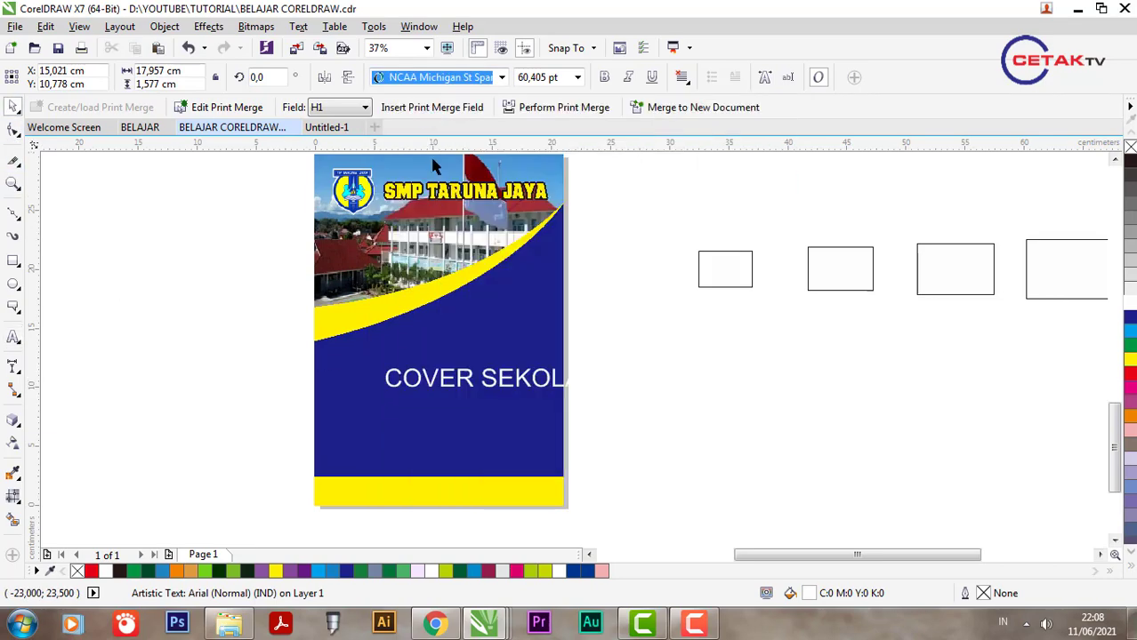
Set the COVER SEKOLAH text in the Swis721 BlkCn BT font.
left_click(452, 82)
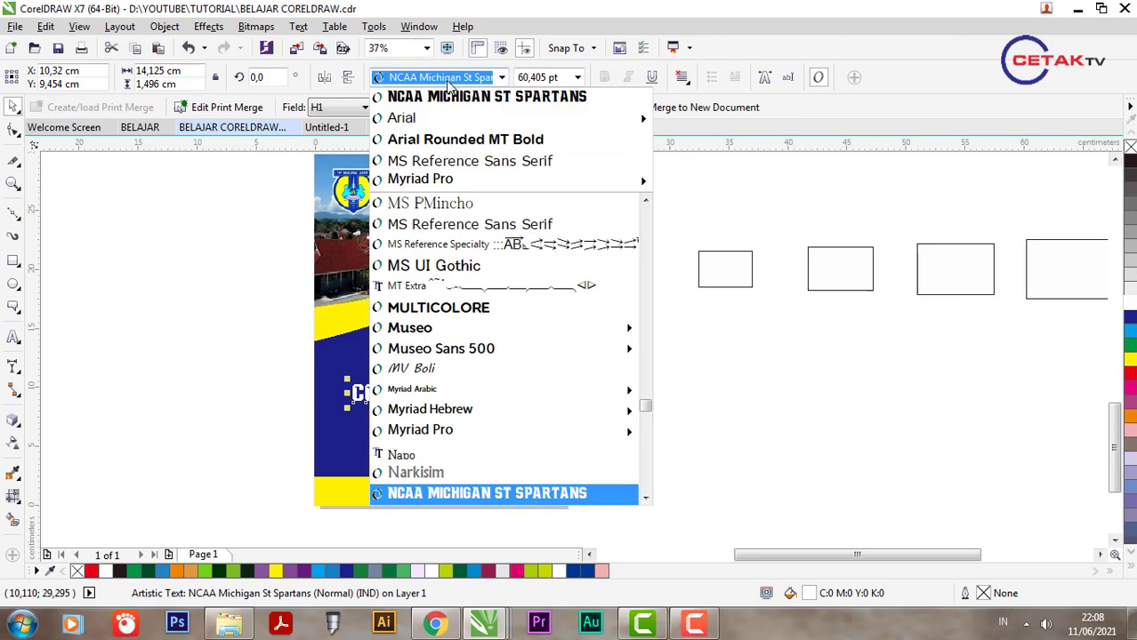
scroll(488, 356, "down", 10)
mouse_move(489, 405)
scroll(488, 409, "down", 4)
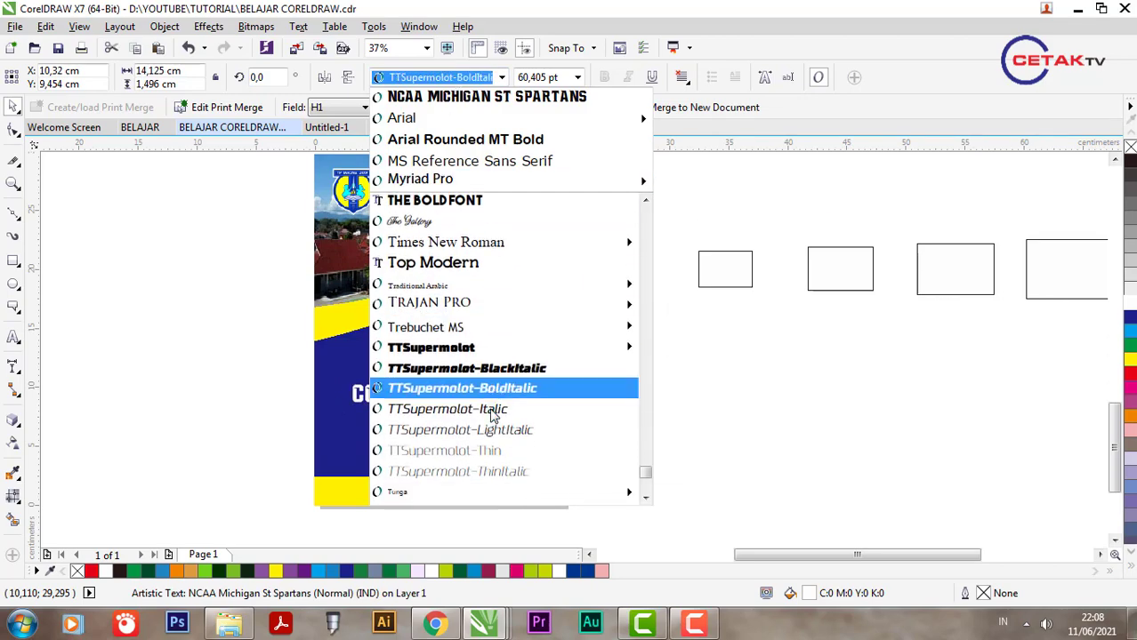
scroll(488, 424, "down", 3)
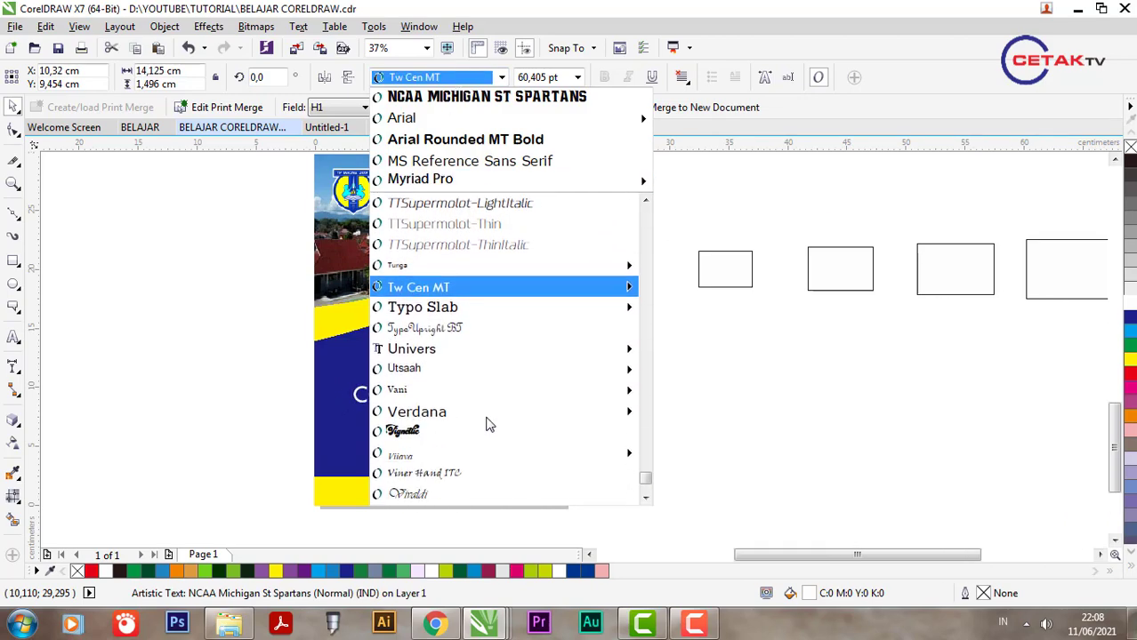
scroll(488, 425, "down", 2)
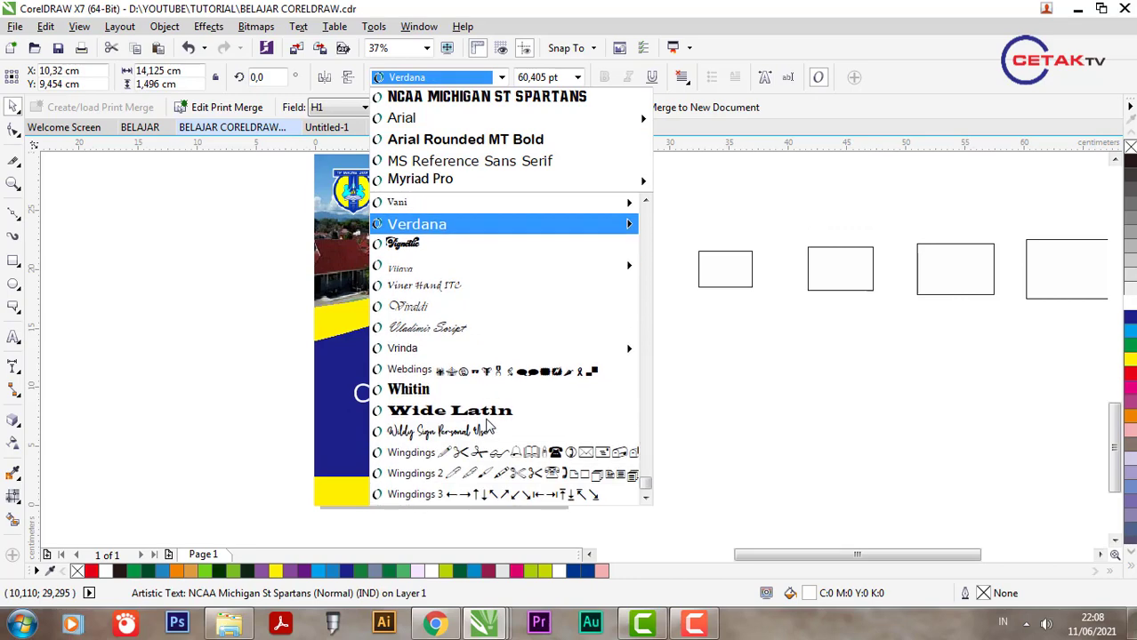
scroll(489, 414, "up", 5)
scroll(494, 374, "up", 5)
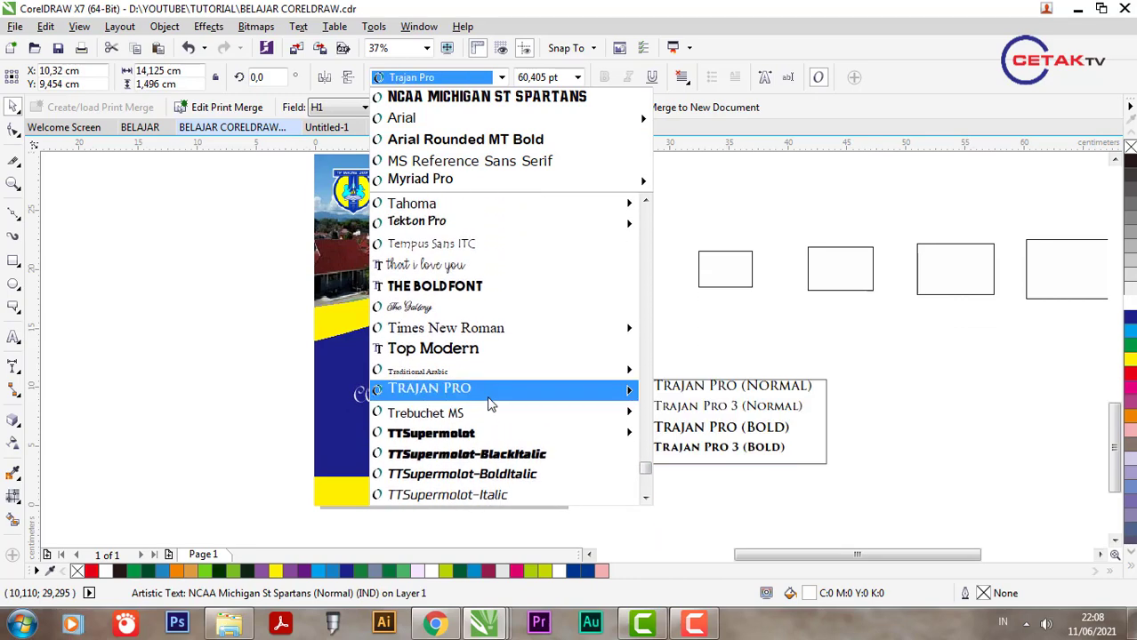
mouse_move(498, 307)
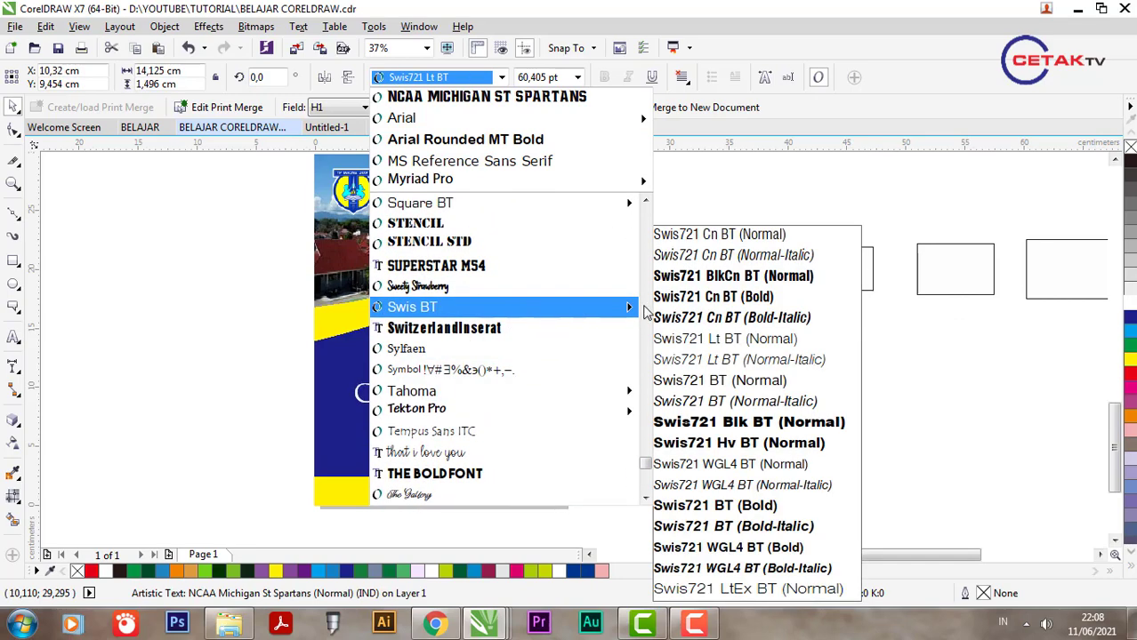
left_click(685, 277)
Center the COVER SEKOLAH text on the blue background shape.
left_click(507, 423, "shift")
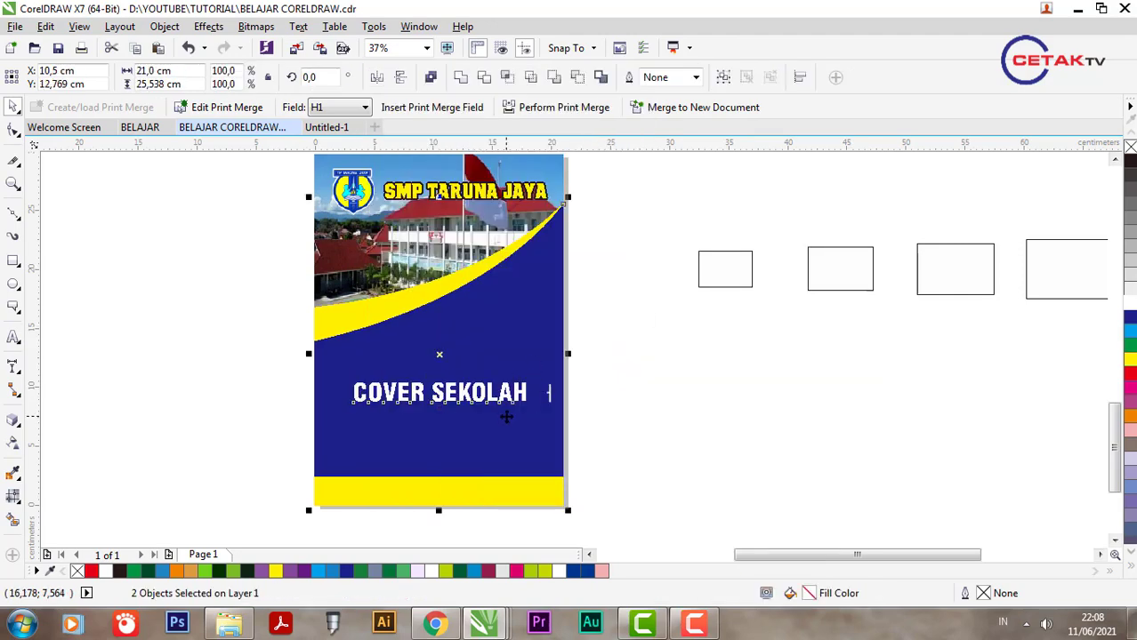
key("e")
left_click(645, 399)
left_click(497, 365)
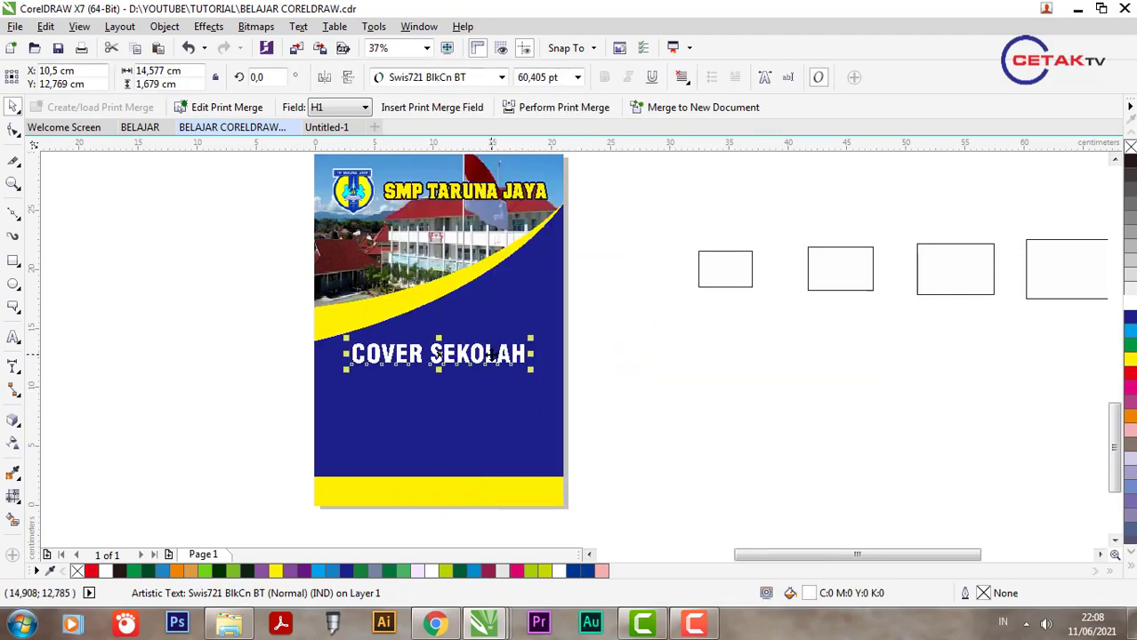
Duplicate the COVER SEKOLAH text onto the bottom yellow strip and change the copy's wording to "SURABAYA JAWA TIMUR".
left_click_drag(433, 354, 420, 495)
double_click(419, 493)
key("ctrl+a")
key("BackSpace")
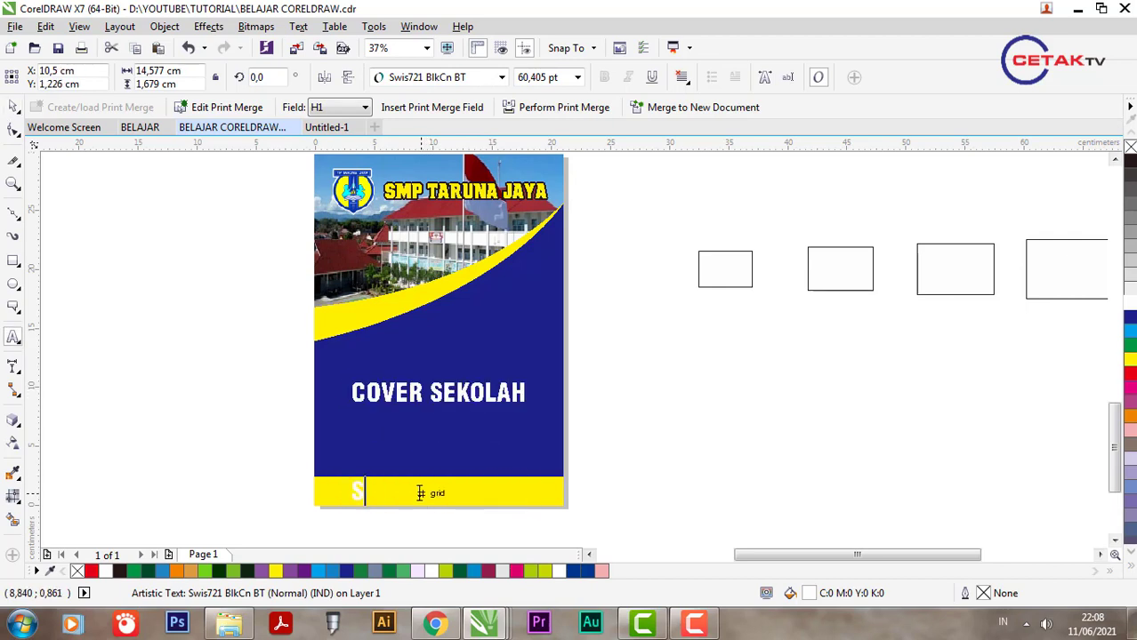
type("SURABAYA JAEA")
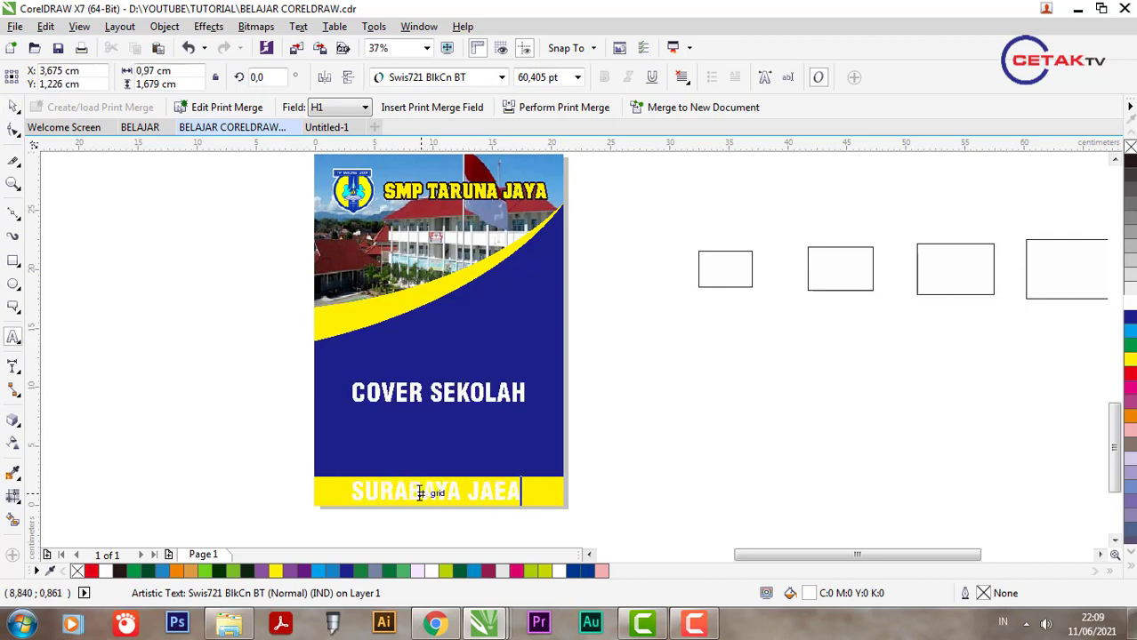
key("BackSpace")
key("BackSpace")
type("WA TIM")
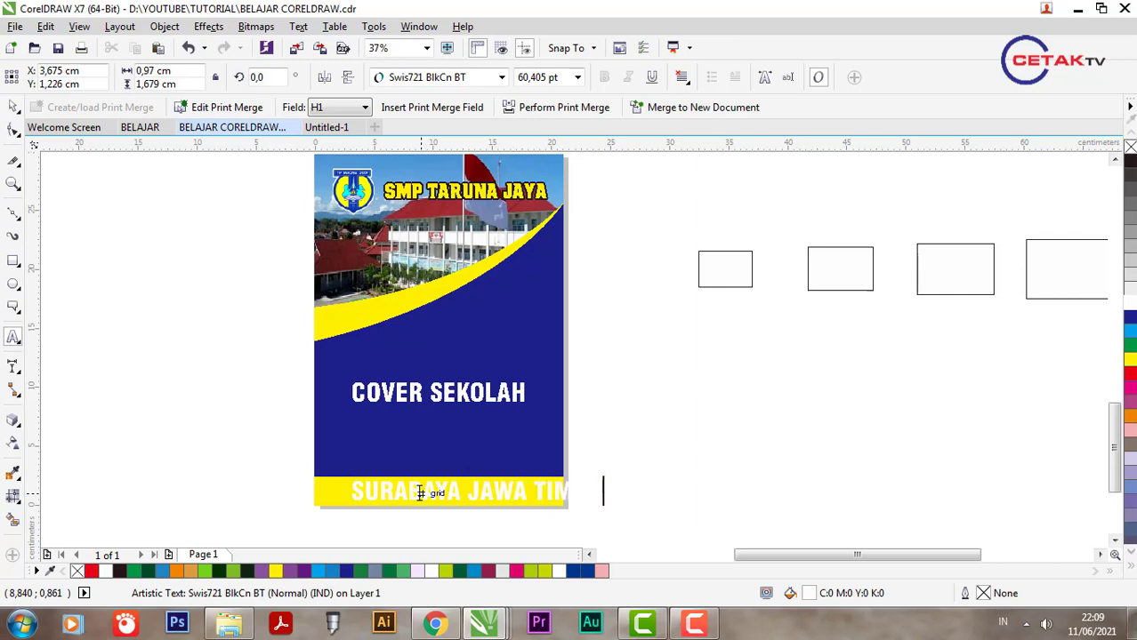
type("UR")
Reduce the SURABAYA JAWA TIMUR text to about 34 pt and center it in black on the yellow strip.
left_click(13, 106)
left_click_drag(609, 501, 490, 526)
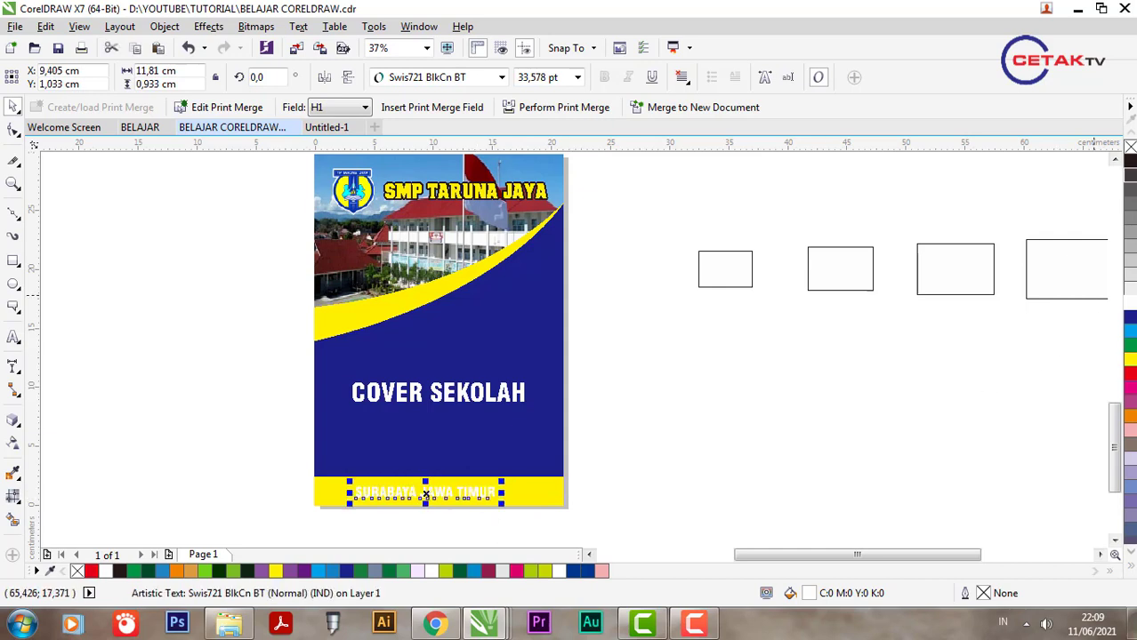
left_click(540, 496, "shift")
key("c")
left_click(622, 473)
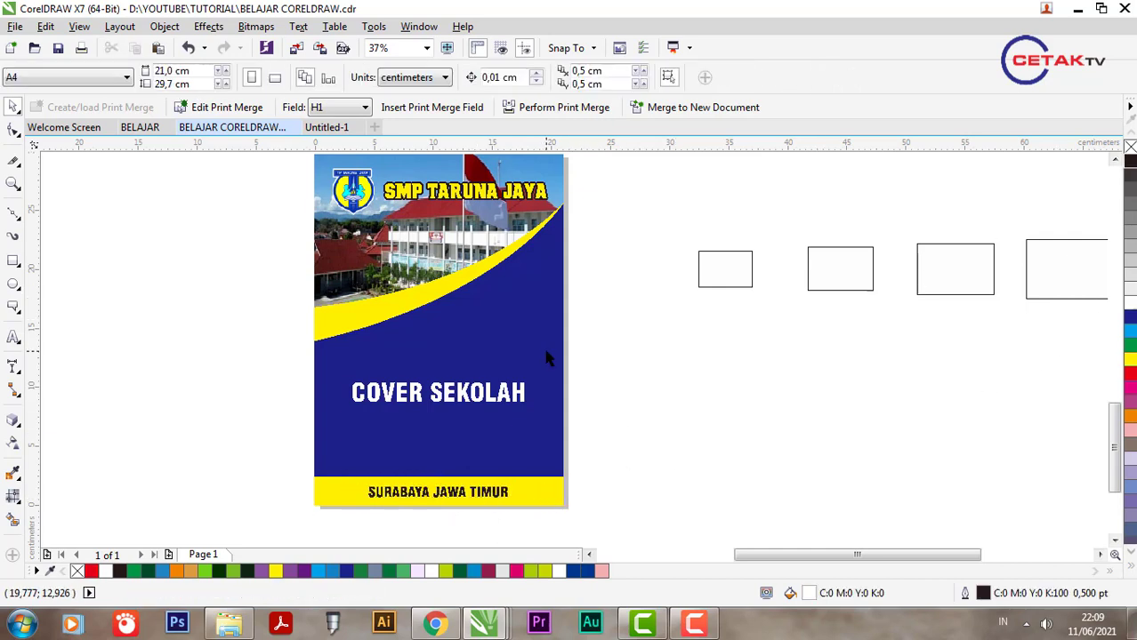
scroll(546, 357, "down", 2)
scroll(491, 299, "up", 2)
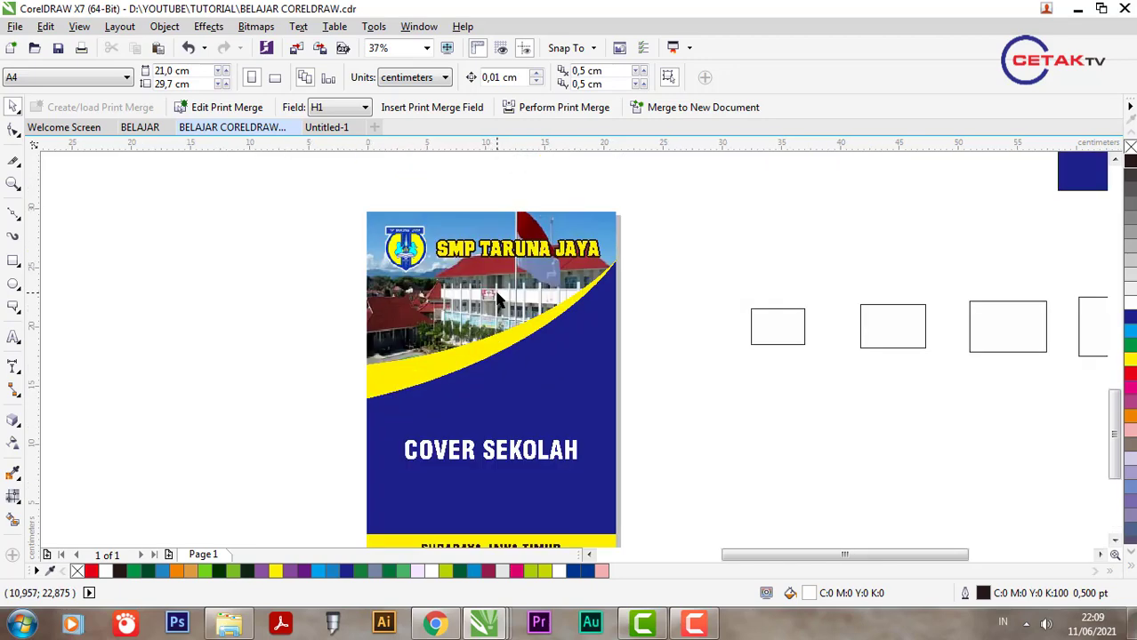
scroll(495, 326, "down", 2)
scroll(495, 326, "up", 2)
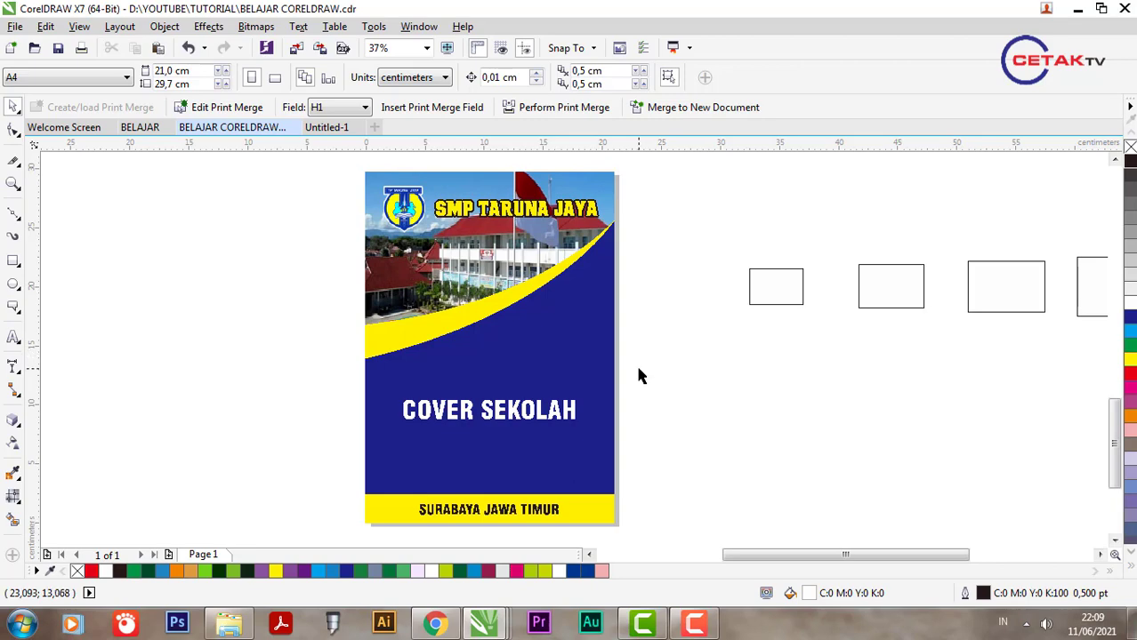
Delete all the practice drawings, images and rectangles around the page, keeping only the school cover.
scroll(638, 374, "down", 4)
scroll(544, 307, "up", 1)
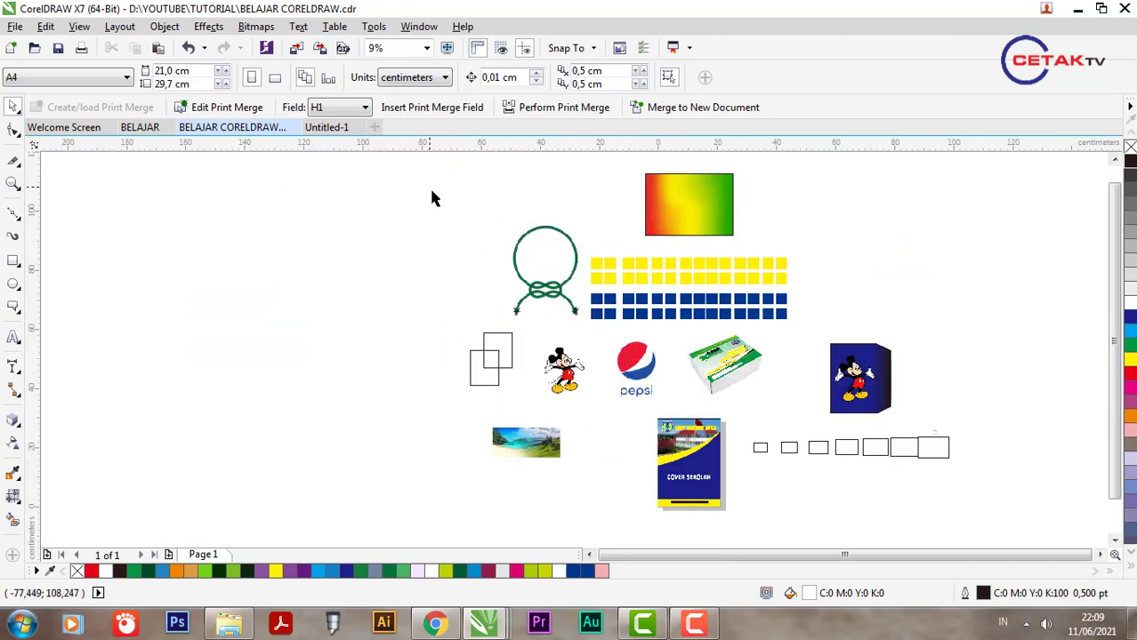
left_click_drag(433, 198, 603, 509)
key("Delete")
scroll(577, 307, "down", 1)
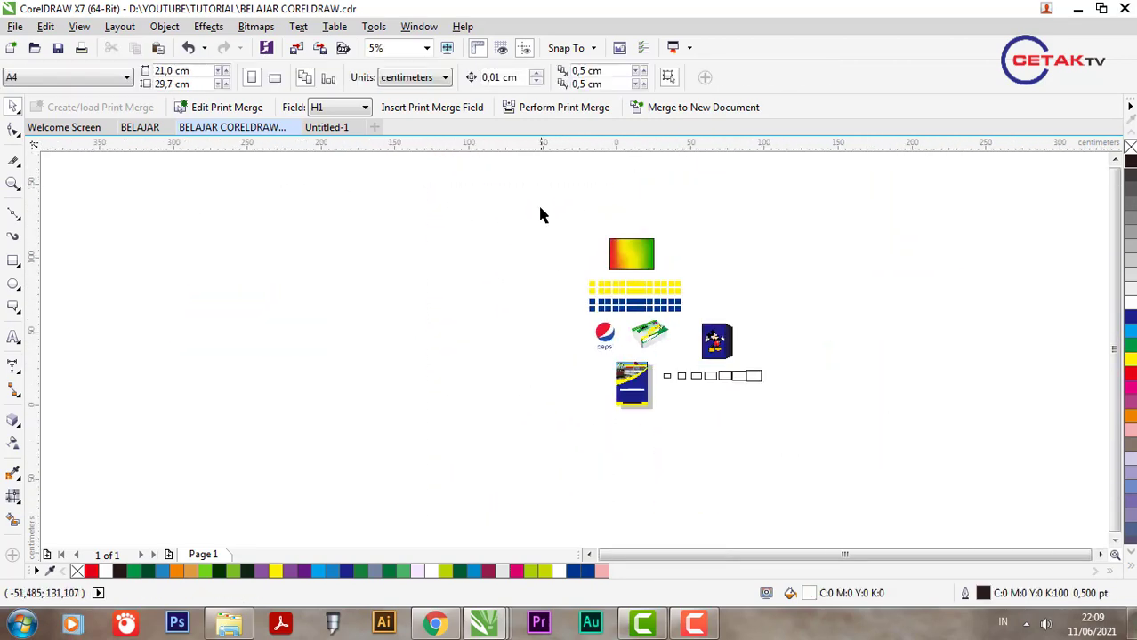
left_click_drag(540, 214, 750, 365)
key("Delete")
left_click_drag(653, 287, 735, 405)
key("Delete")
scroll(660, 349, "up", 1)
left_click(642, 323)
key("Delete")
Group all the objects of the school cover.
scroll(614, 373, "up", 3)
scroll(520, 360, "down", 1)
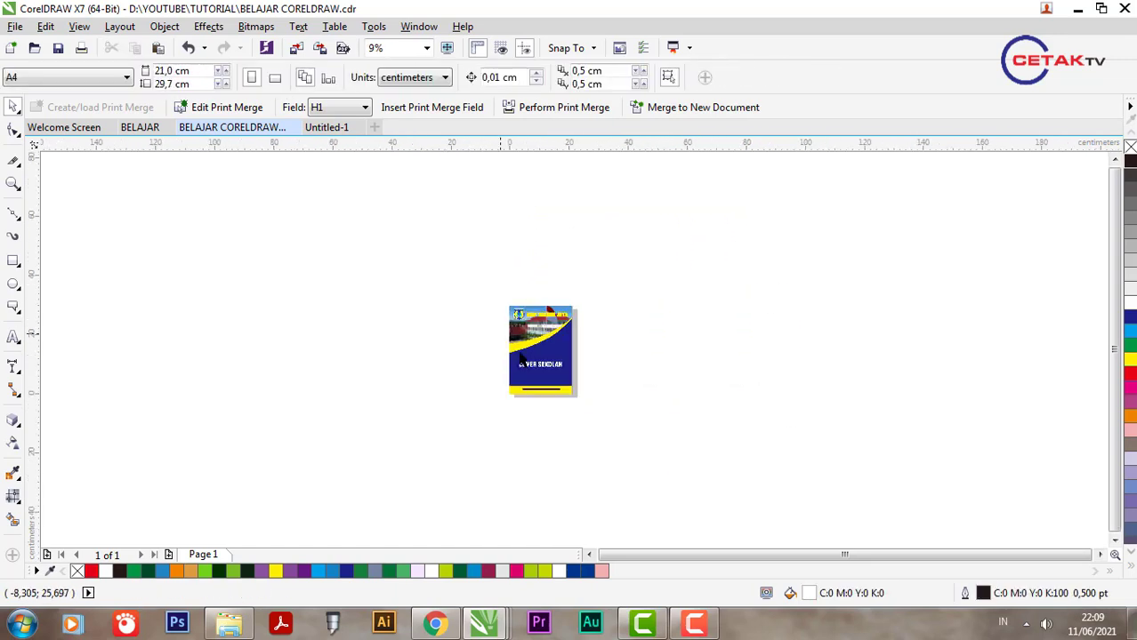
scroll(521, 356, "up", 1)
left_click_drag(439, 218, 635, 436)
scroll(530, 302, "up", 1)
key("ctrl+g")
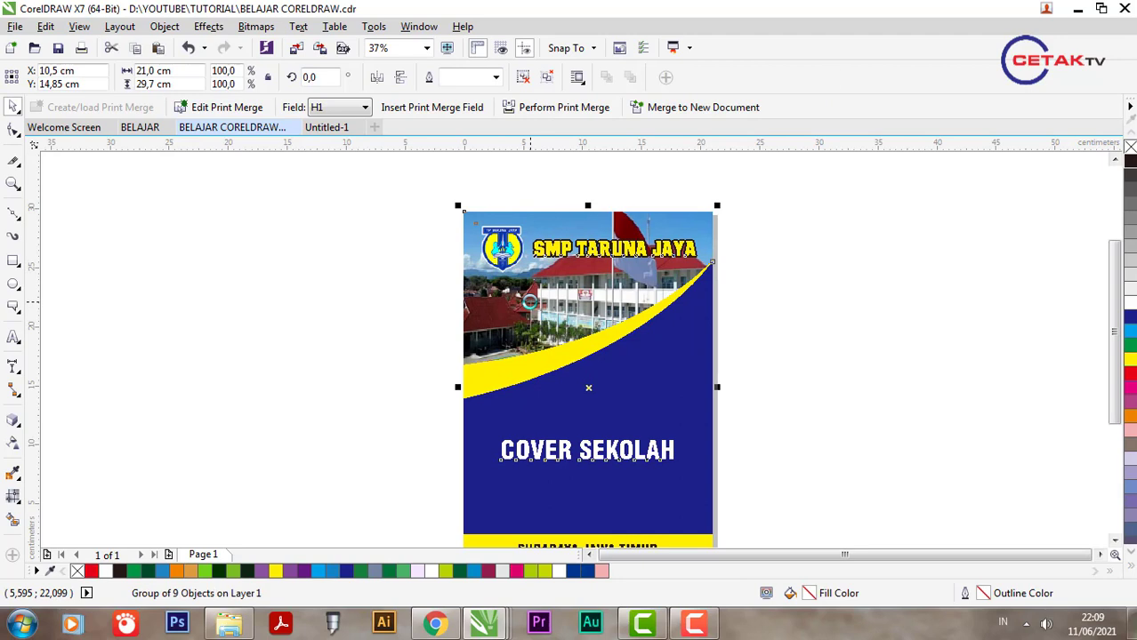
Move the grouped school cover about 23 cm down, mostly below the page.
key("shift+F2")
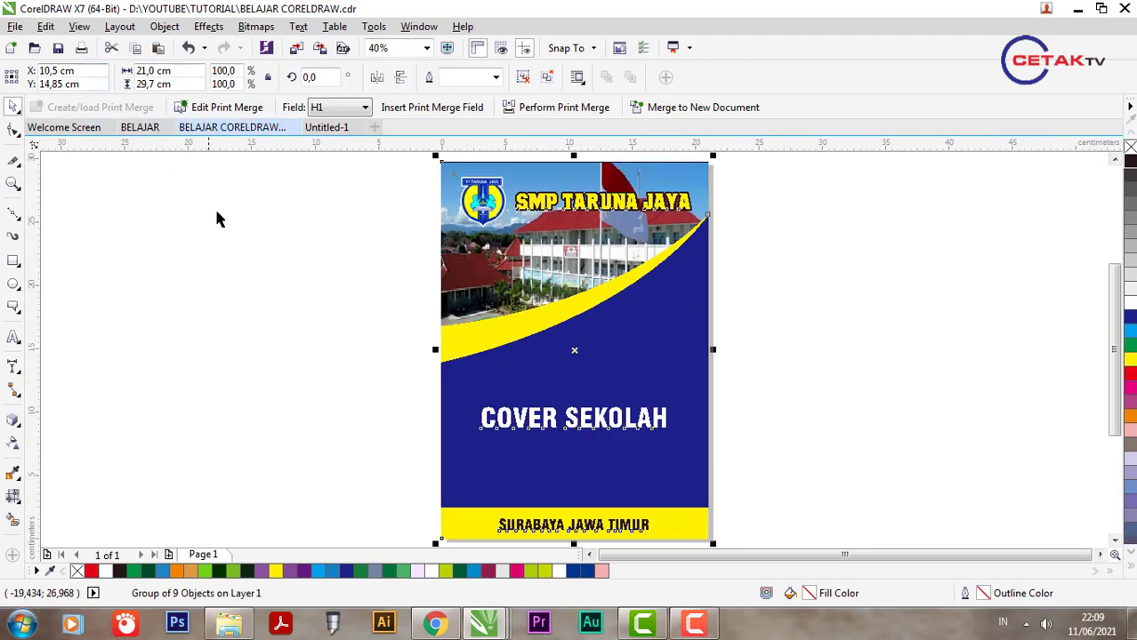
scroll(479, 317, "down", 1)
left_click_drag(533, 291, 536, 428)
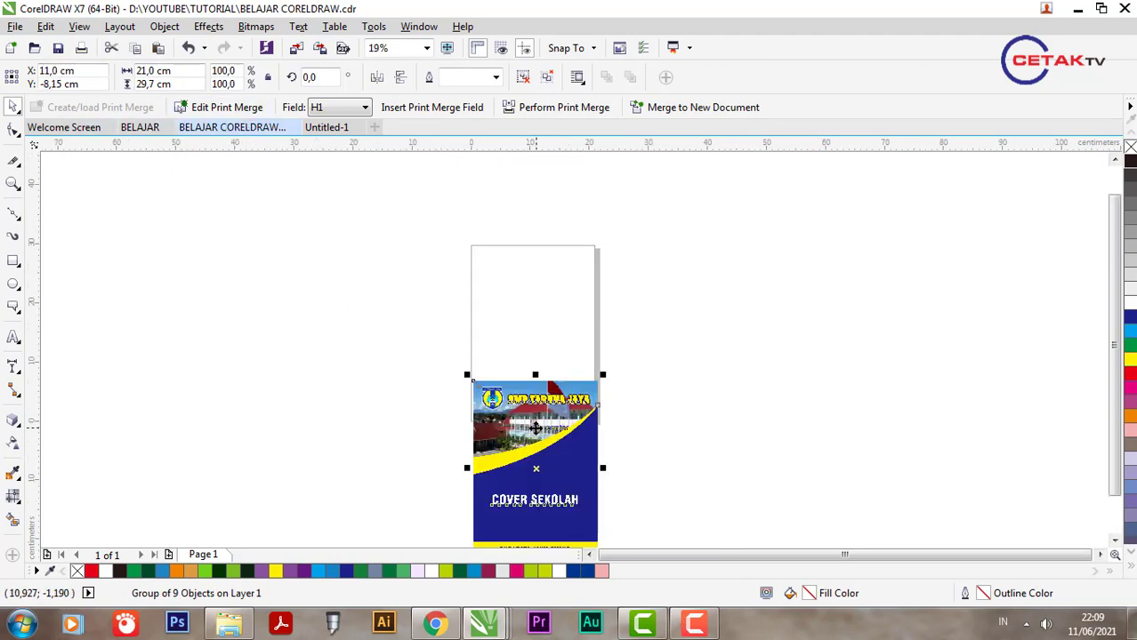
Undo the last move of the grouped school cover, fit it in view and select it.
key("ctrl+z")
scroll(534, 345, "up", 1)
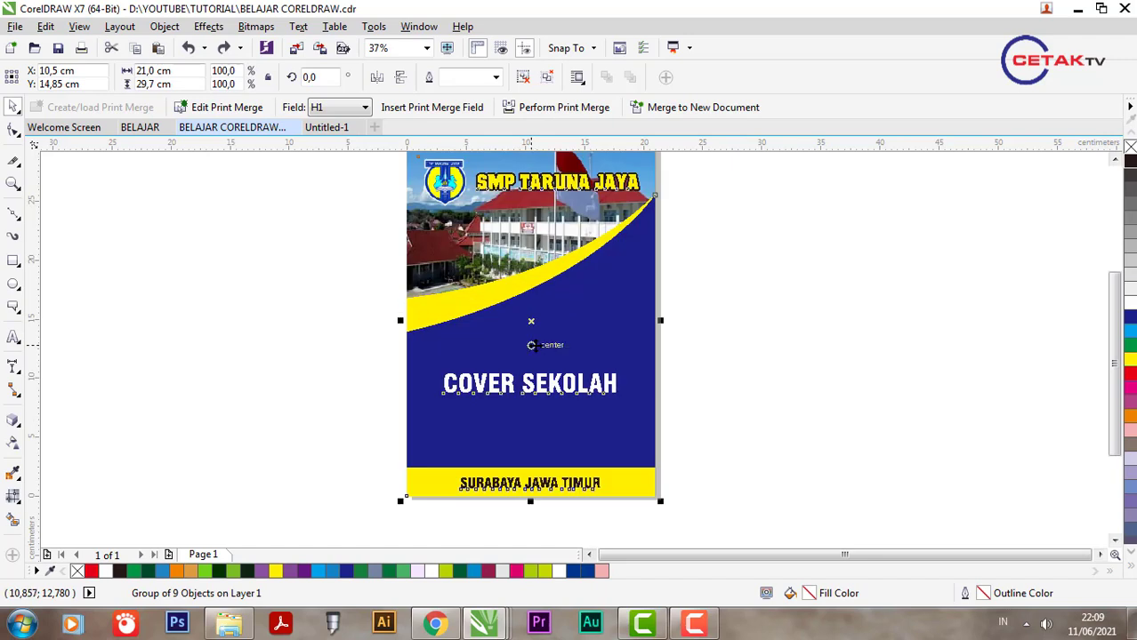
key("shift+F2")
key("F5")
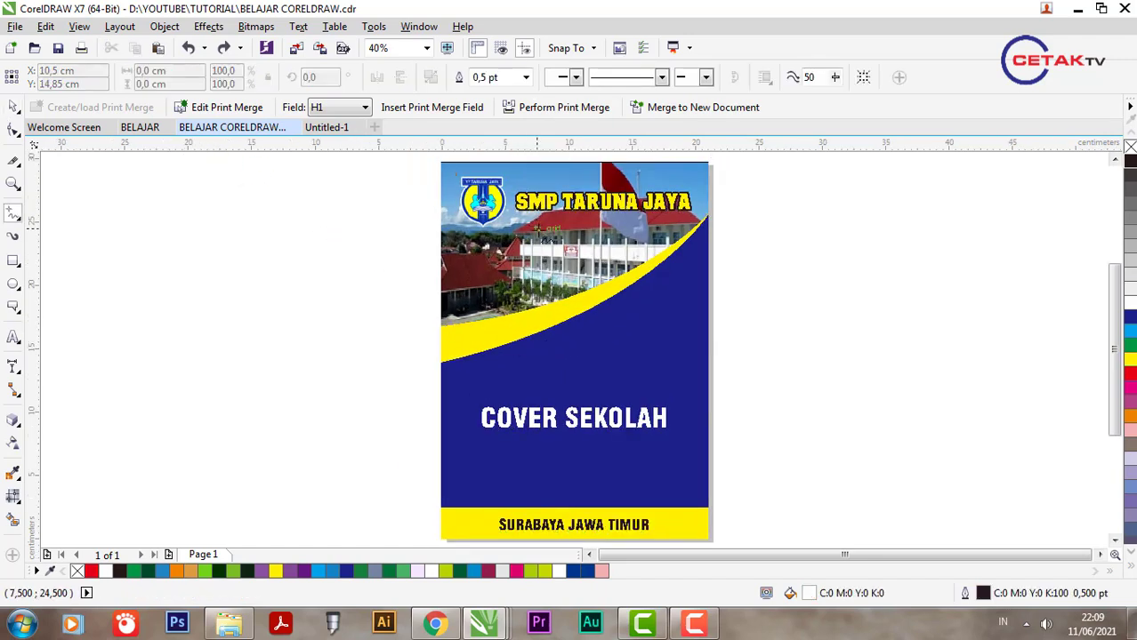
scroll(546, 235, "down", 1)
scroll(546, 235, "up", 1)
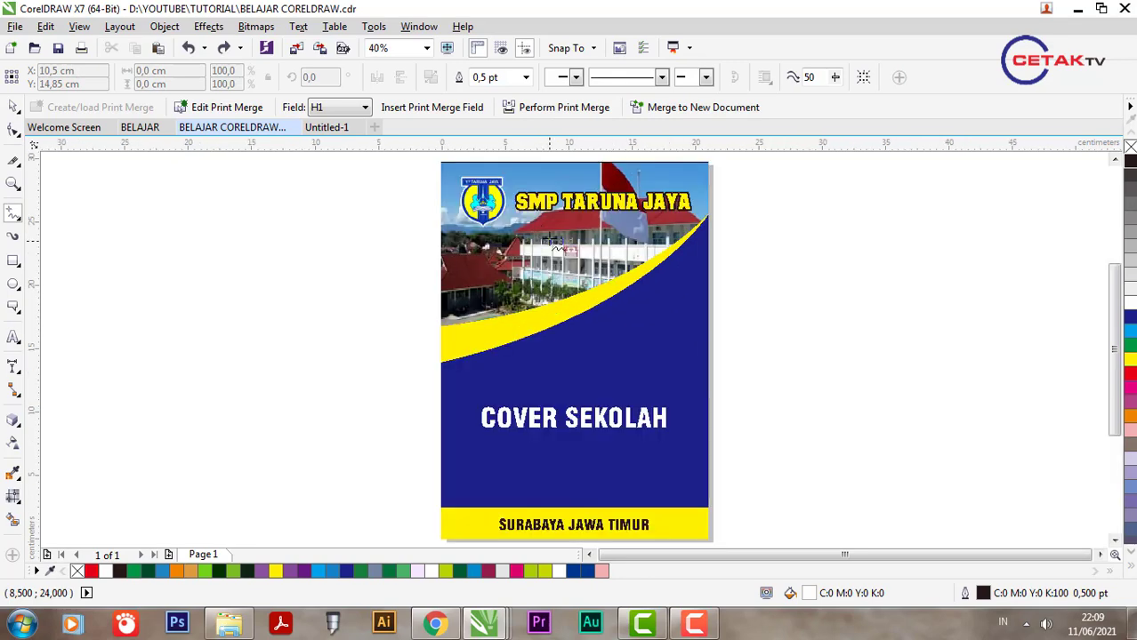
left_click(14, 106)
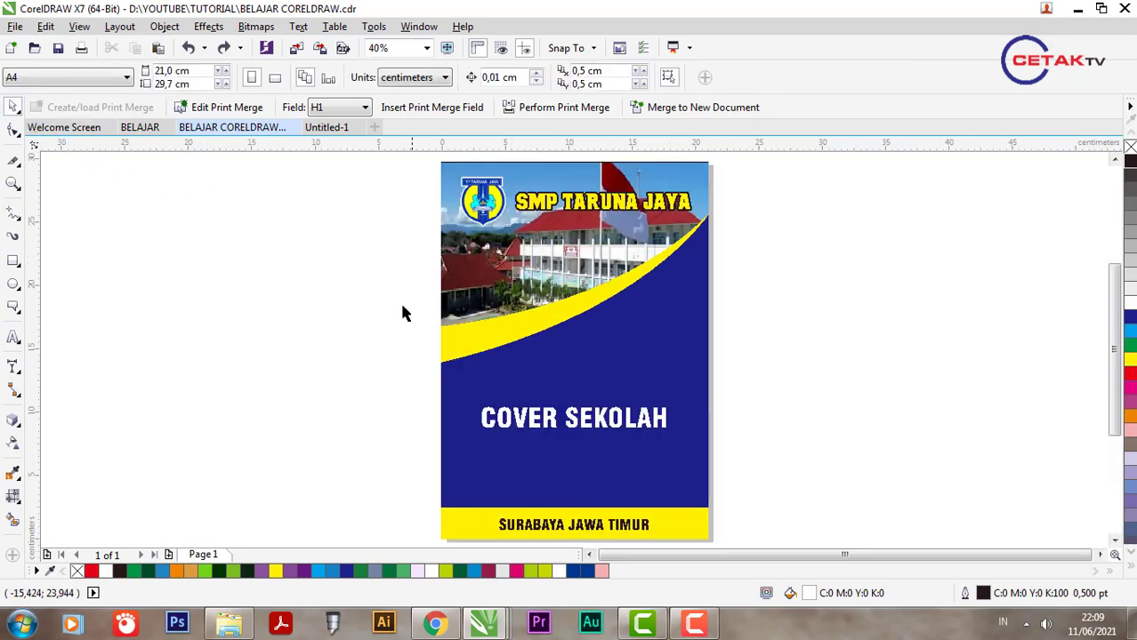
left_click(494, 335)
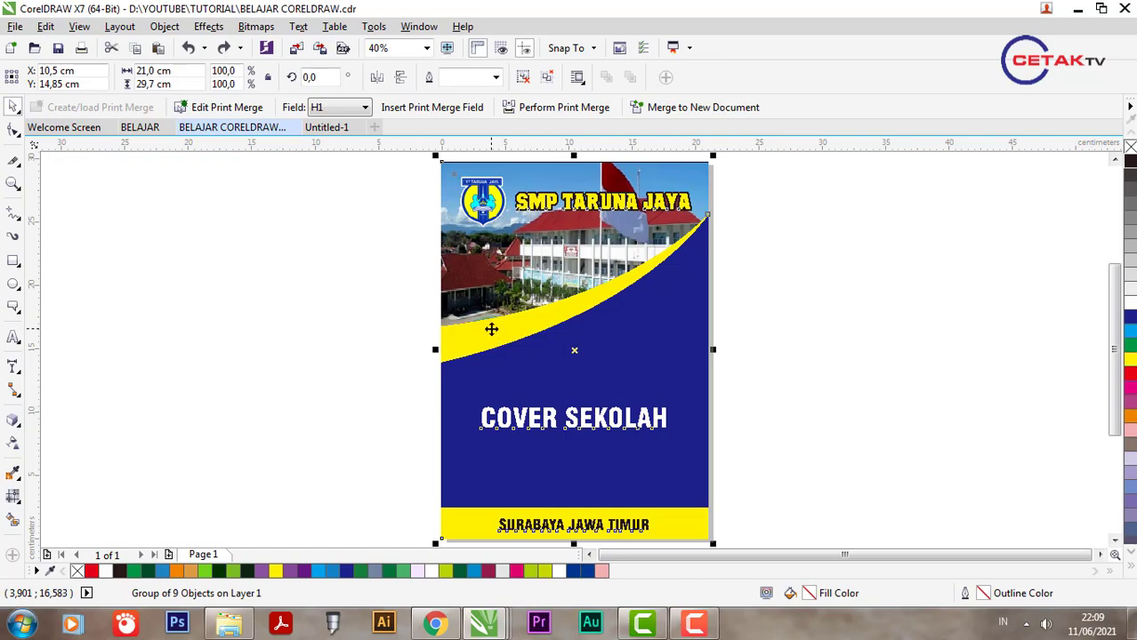
left_click(15, 26)
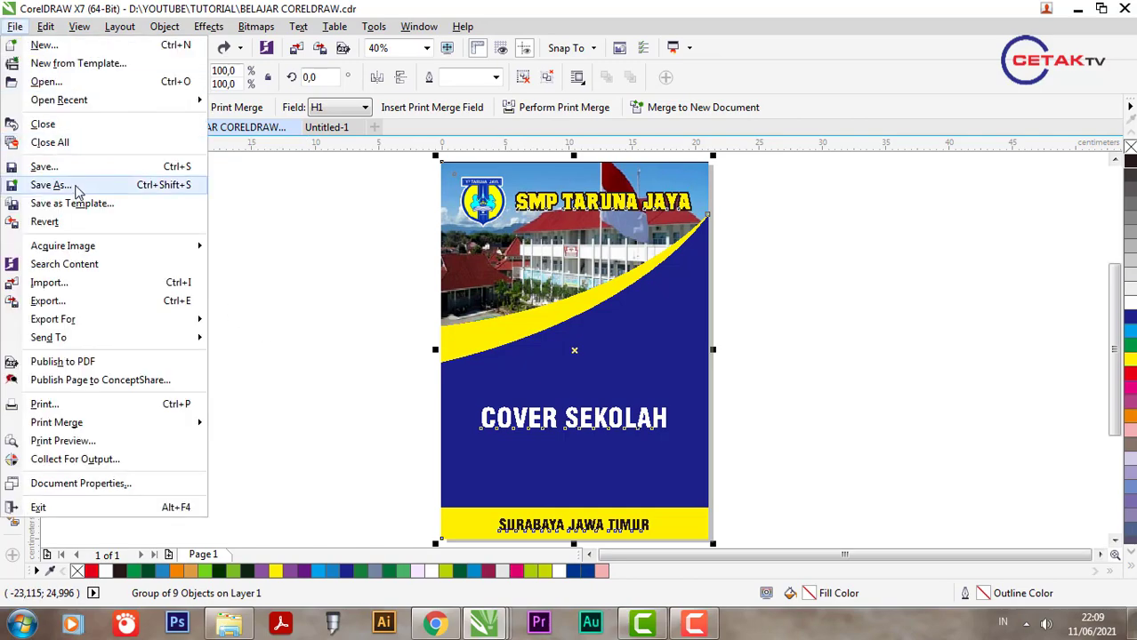
left_click(51, 185)
left_click(802, 506)
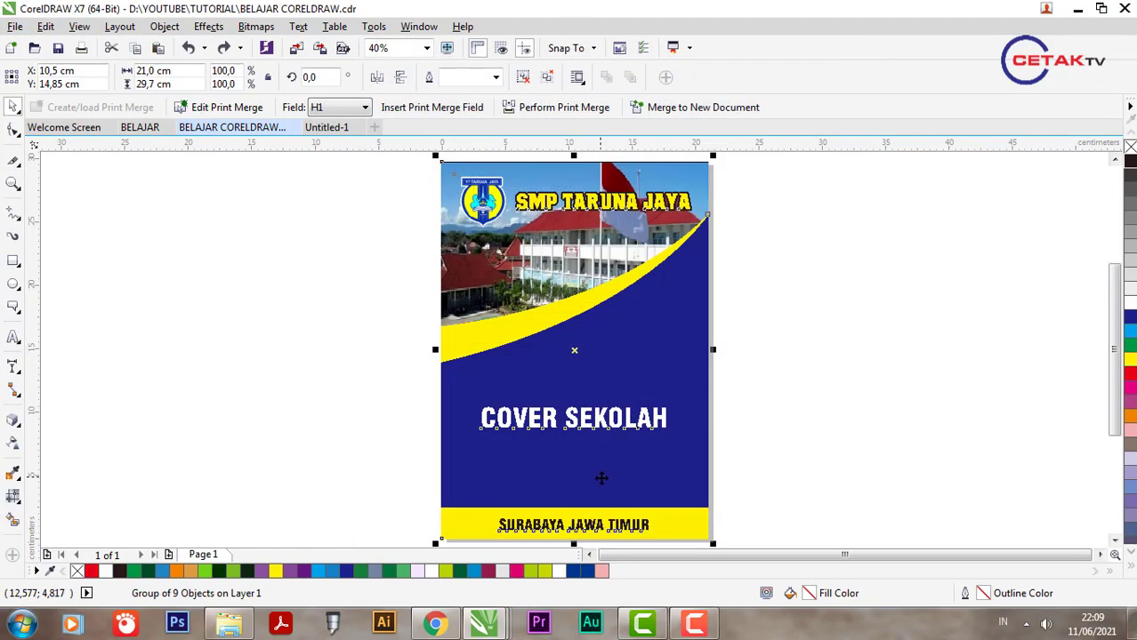
Save the drawing in the TUTORIAL folder as a new CDR file, BELAJAR CORELDRAW X7, in Version 17.0.
key("ctrl+shift+s")
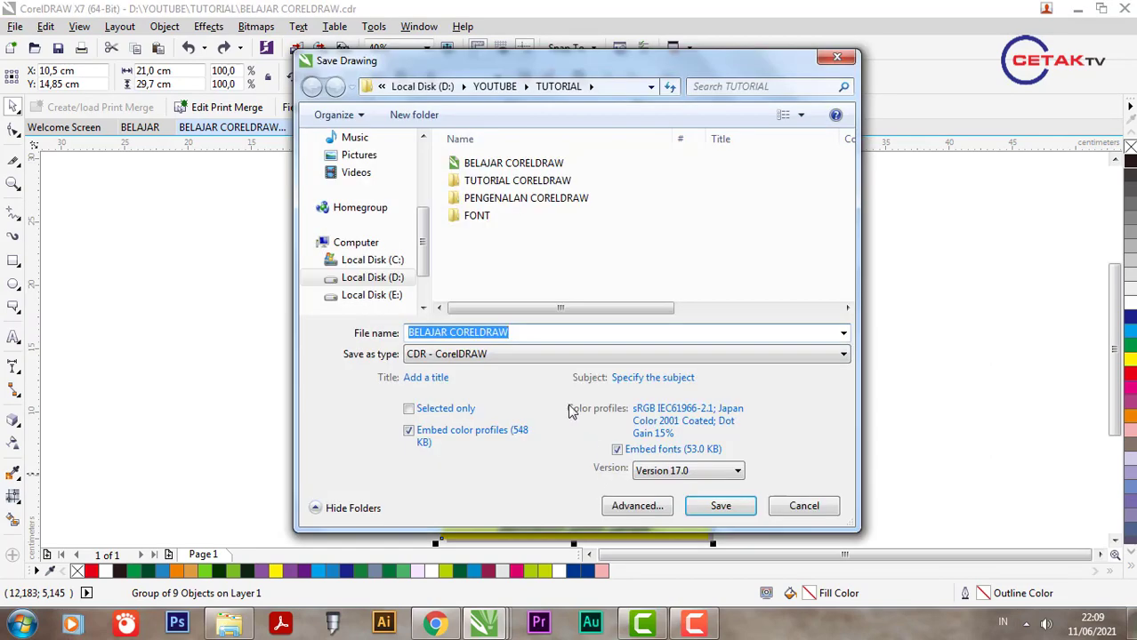
left_click(528, 331)
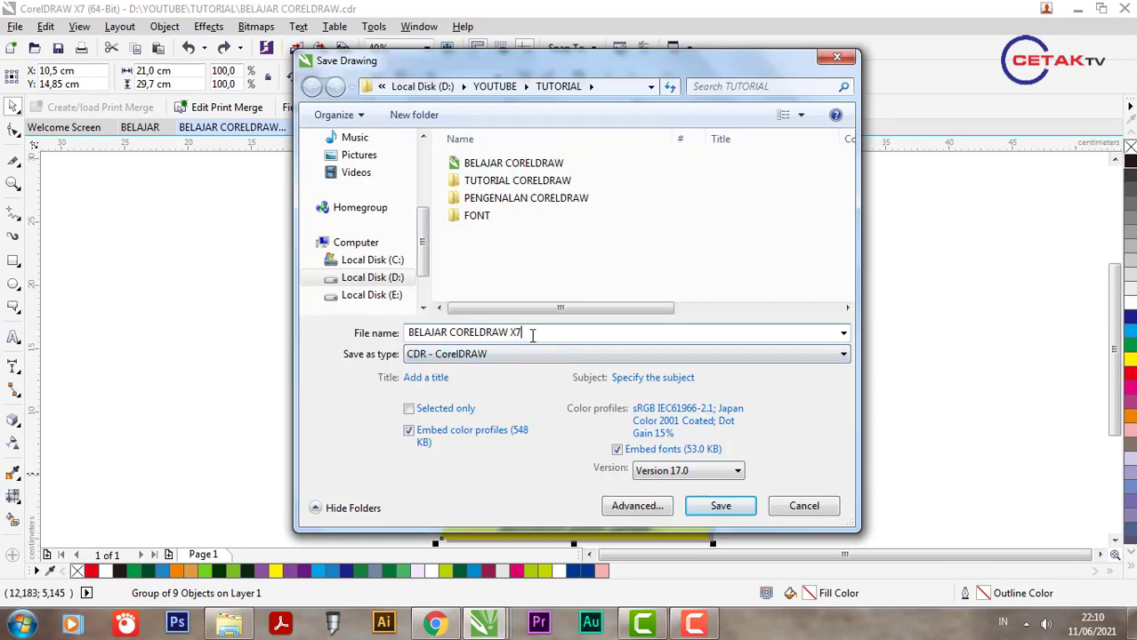
left_click(712, 472)
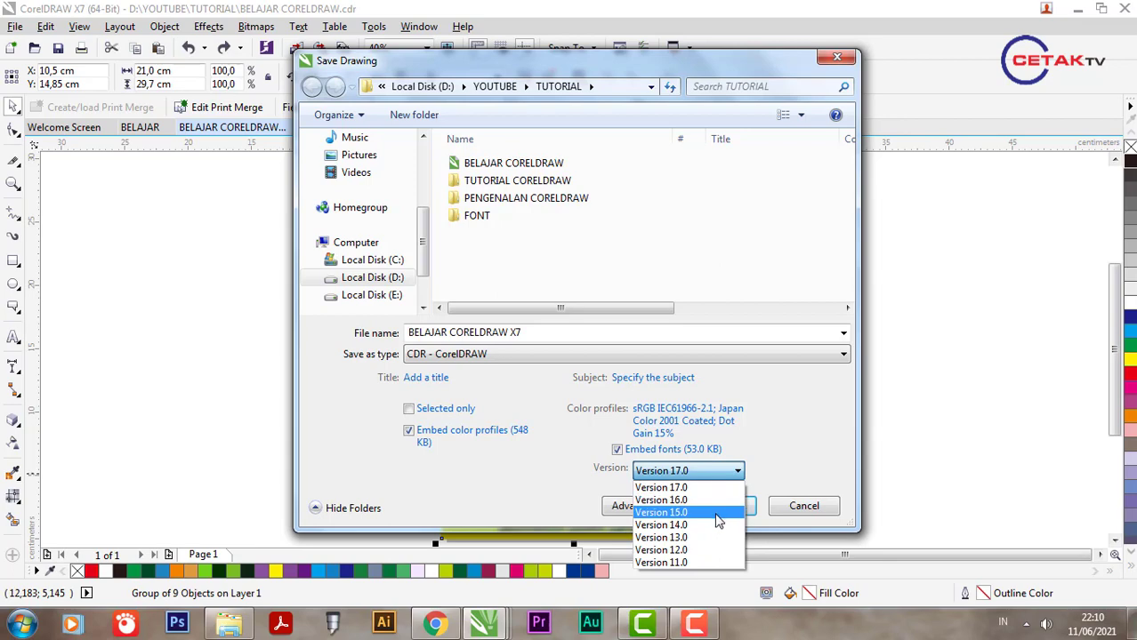
left_click(794, 485)
left_click(723, 506)
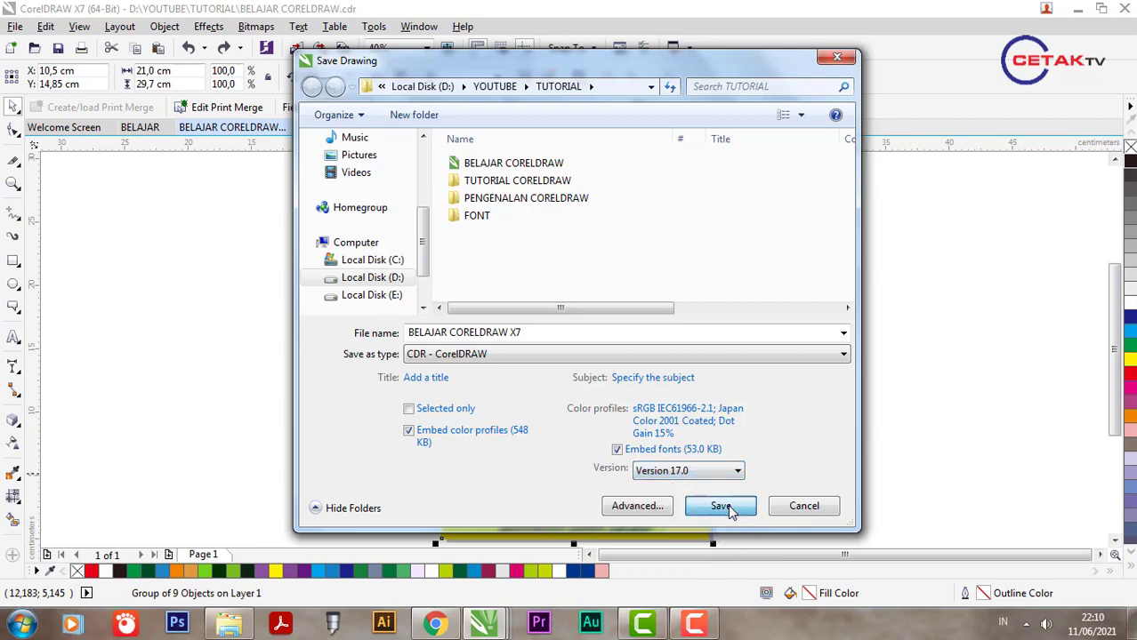
scroll(405, 368, "down", 2)
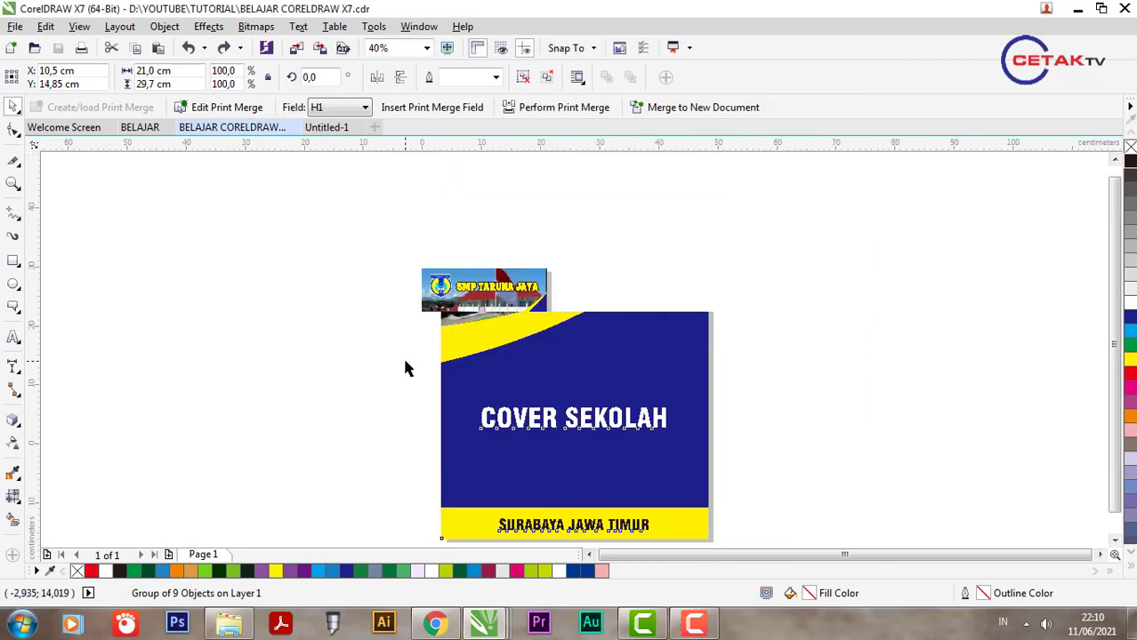
scroll(620, 323, "up", 1)
left_click(620, 324)
left_click(542, 329)
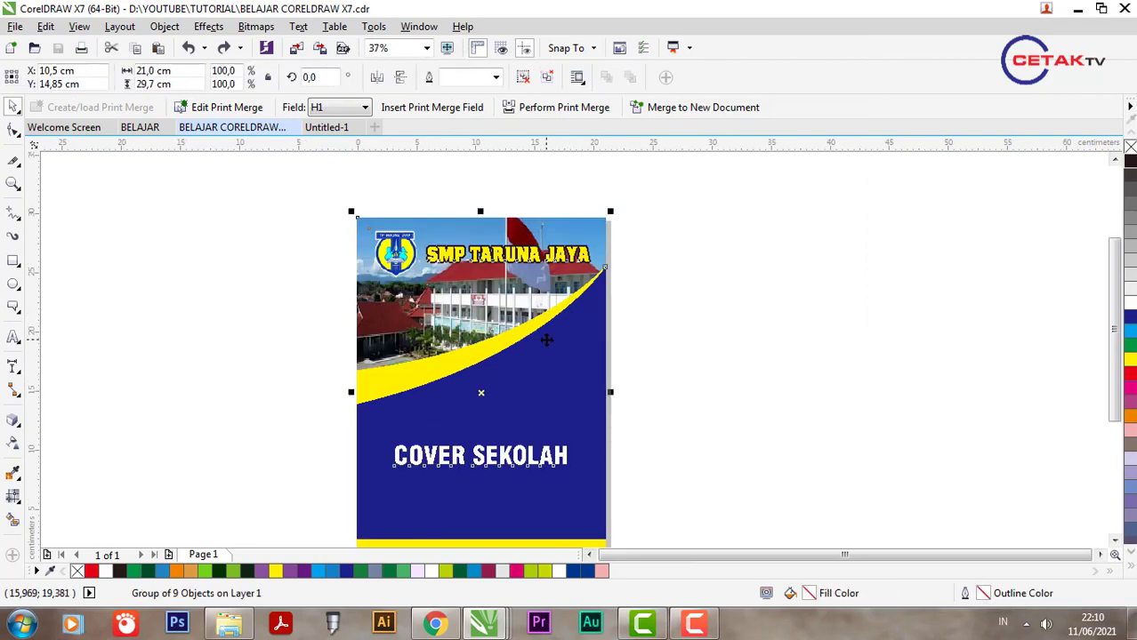
left_click(15, 26)
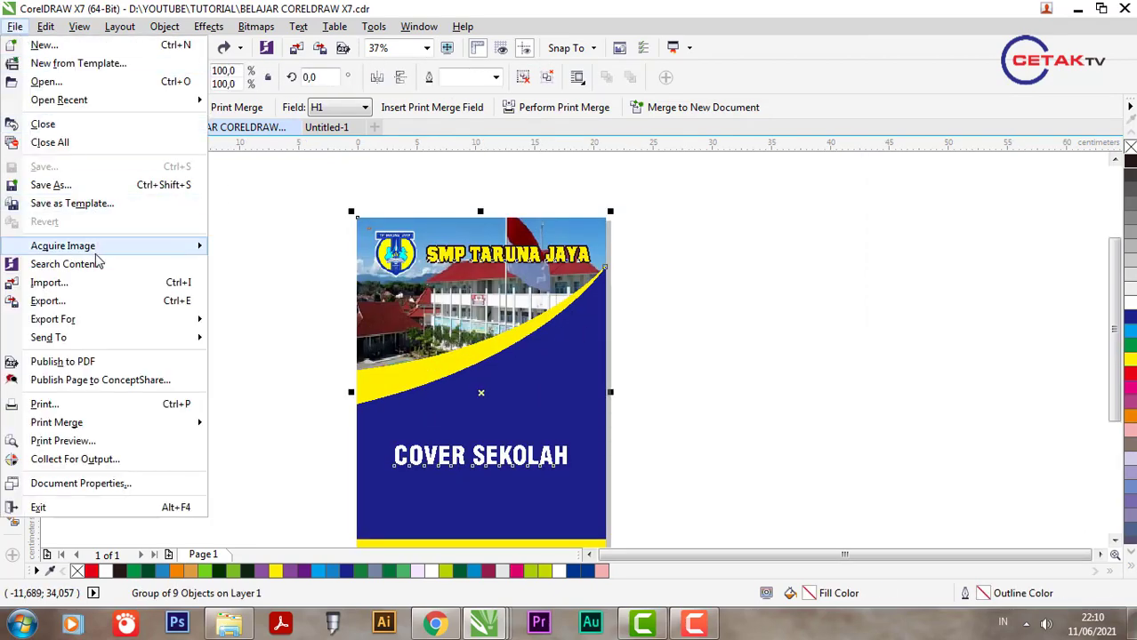
left_click(140, 304)
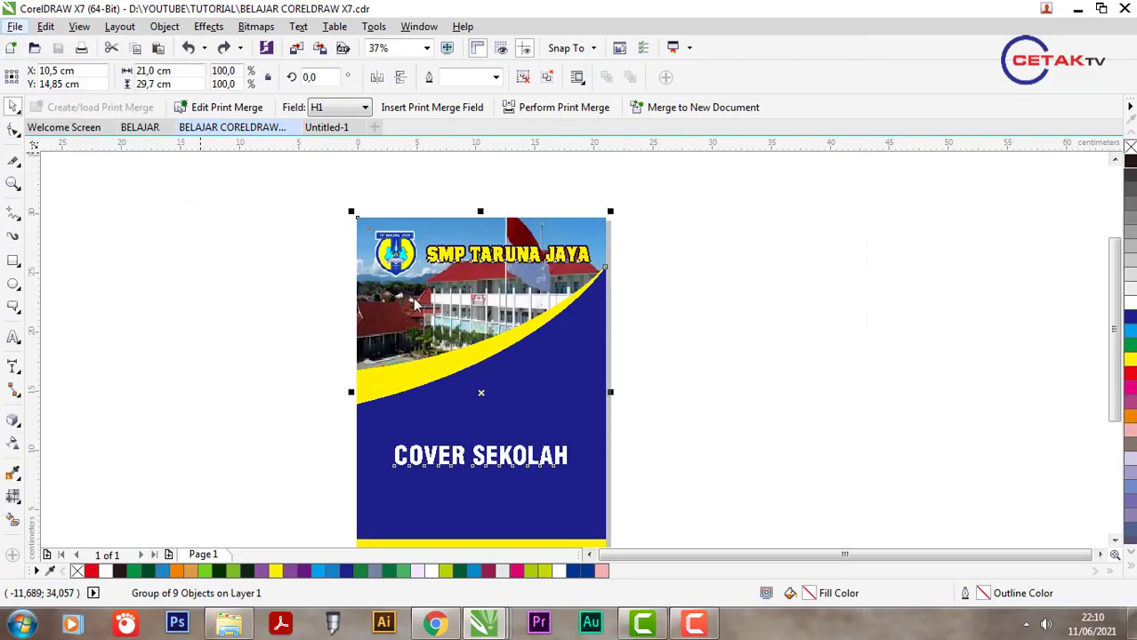
left_click(798, 451)
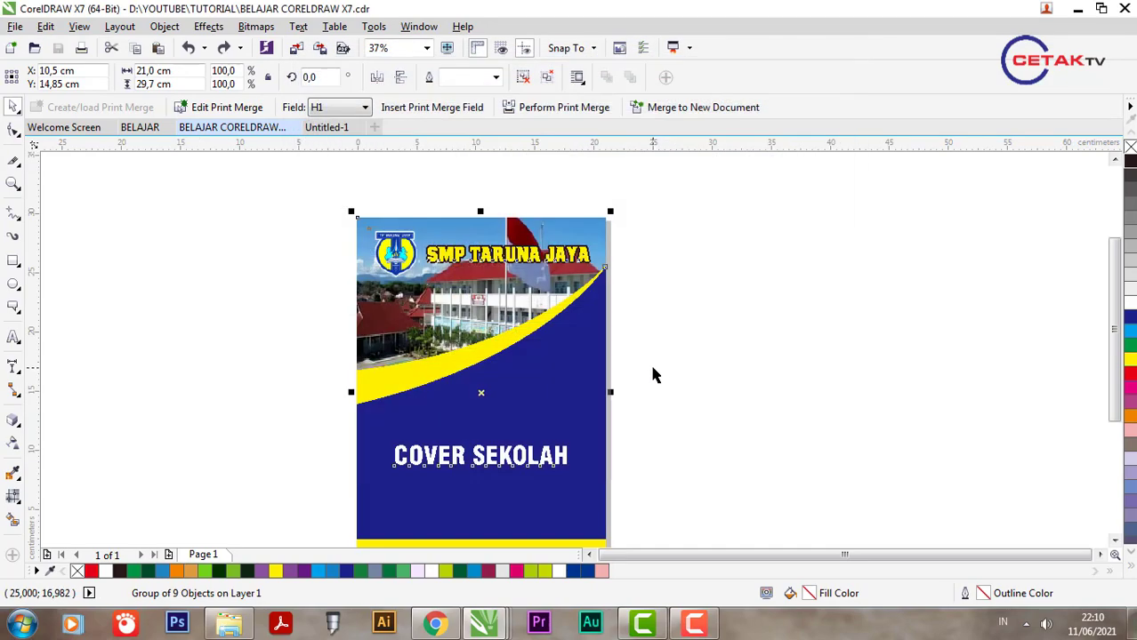
Start an export of the school cover and set the destination folder to D:\YOUTUBE\TUTORIAL.
key("ctrl+e")
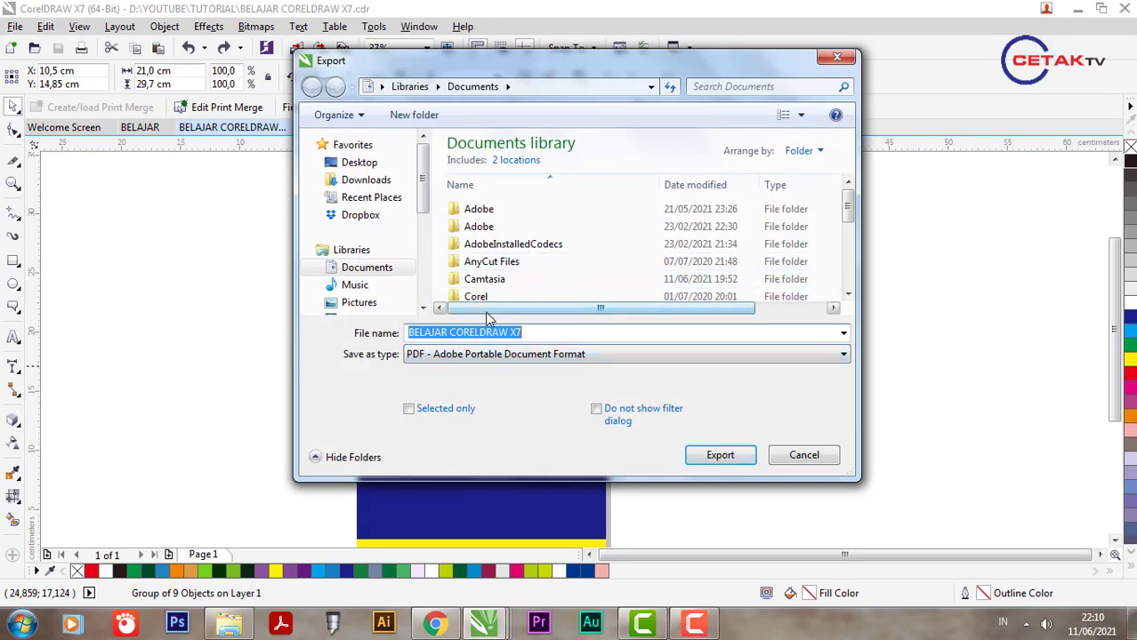
left_click_drag(422, 178, 442, 270)
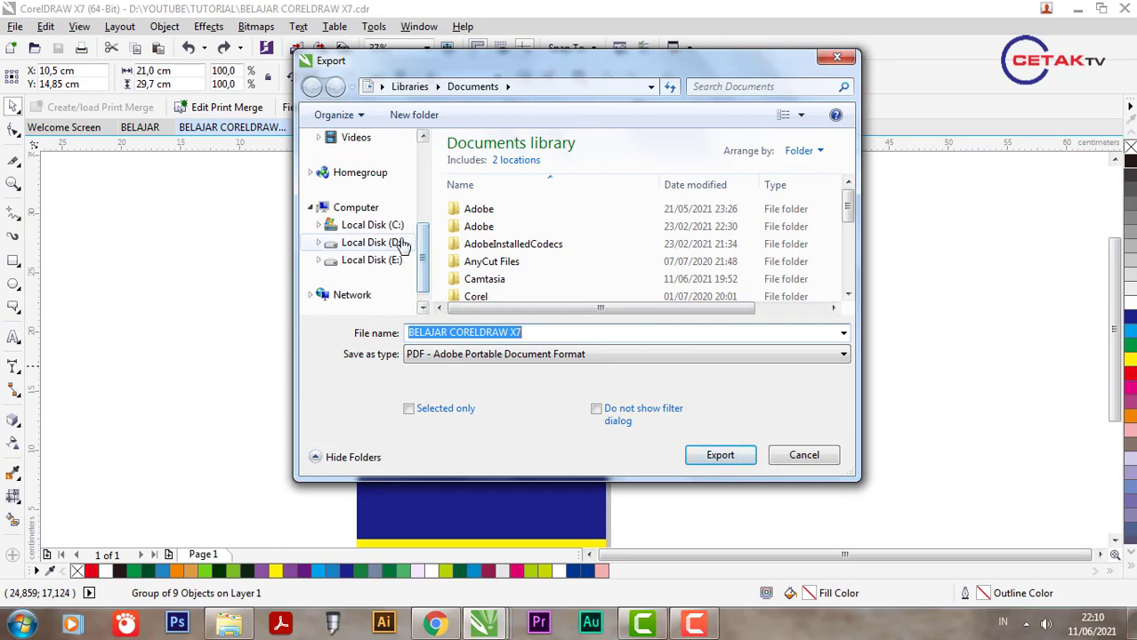
left_click(404, 244)
double_click(503, 248)
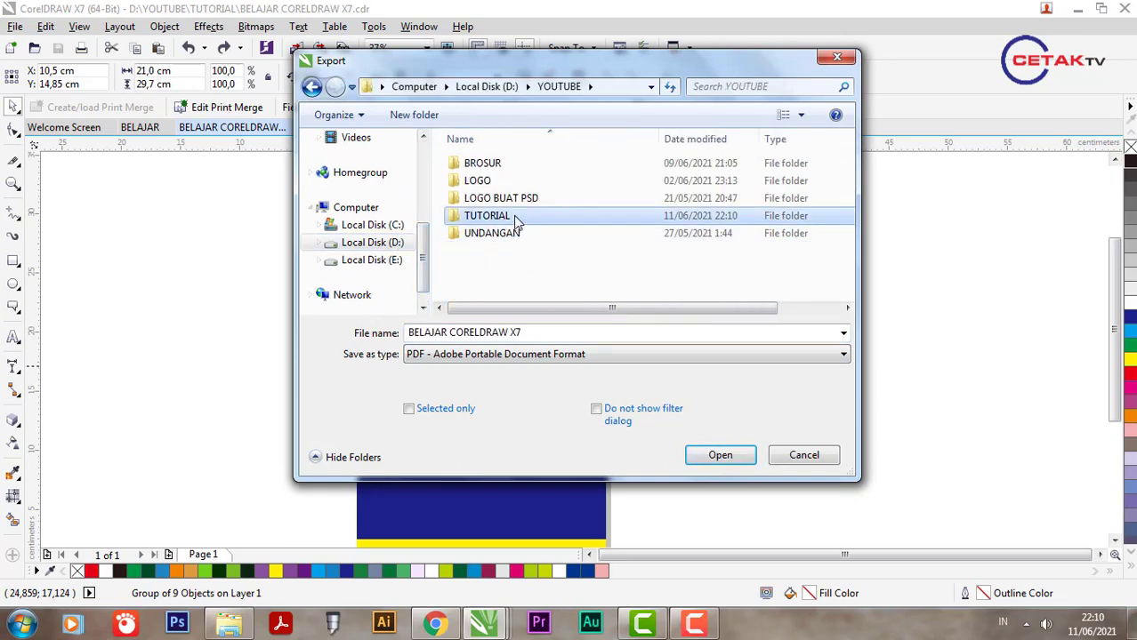
double_click(487, 216)
Choose JPG - JPEG Bitmaps as the export format for BELAJAR CORELDRAW X7 and proceed to the JPEG settings.
left_click(512, 354)
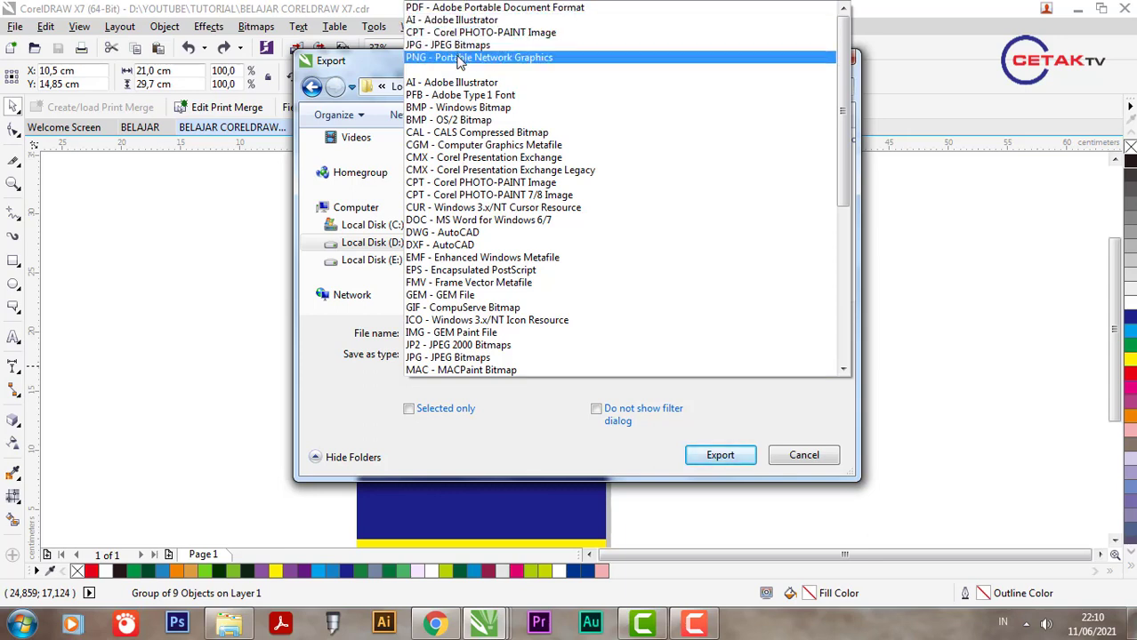
scroll(480, 262, "down", 2)
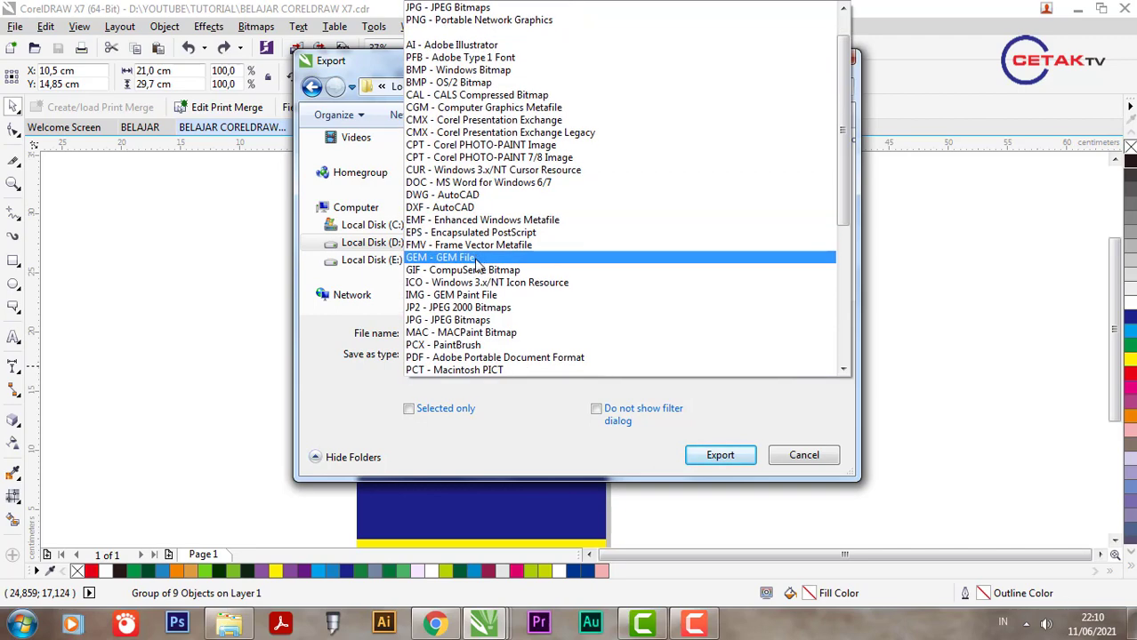
scroll(532, 294, "down", 3)
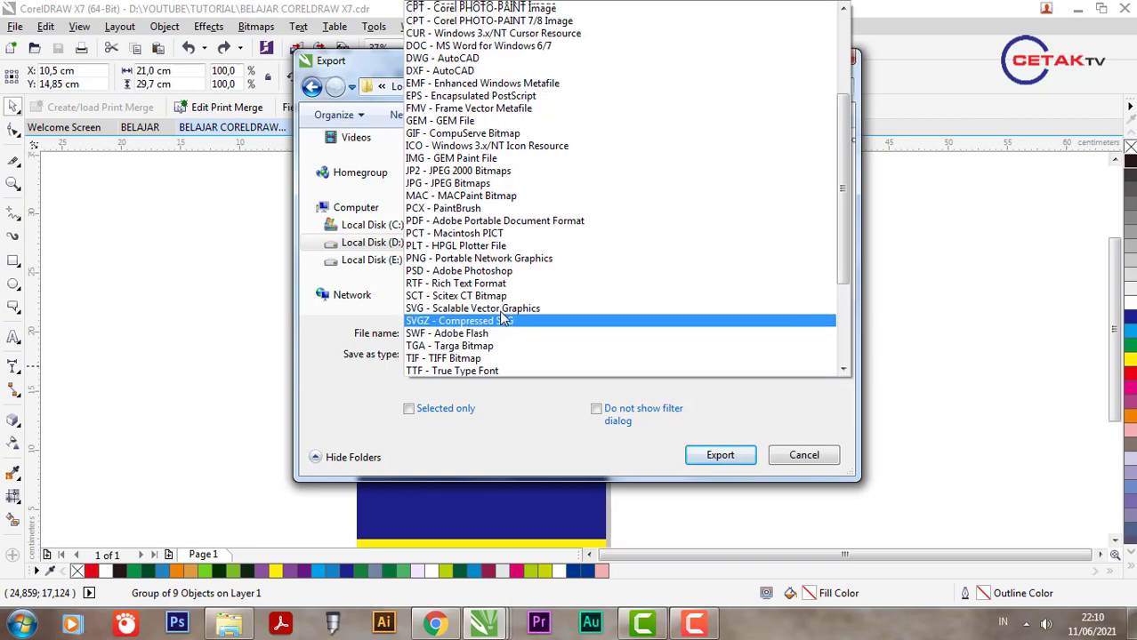
scroll(512, 320, "up", 3)
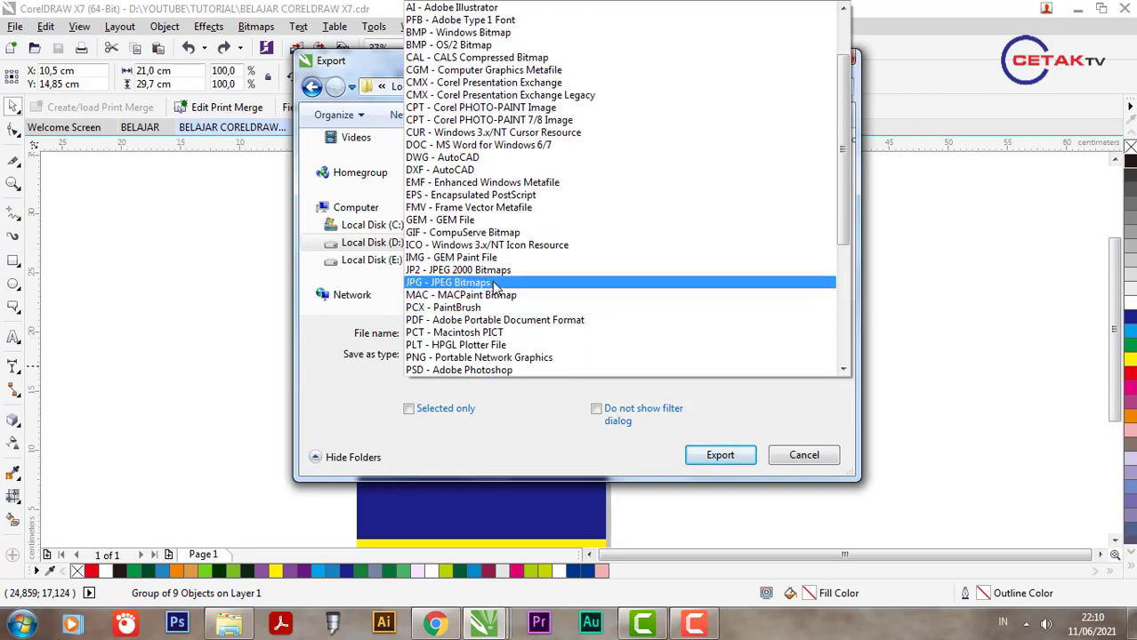
left_click(494, 284)
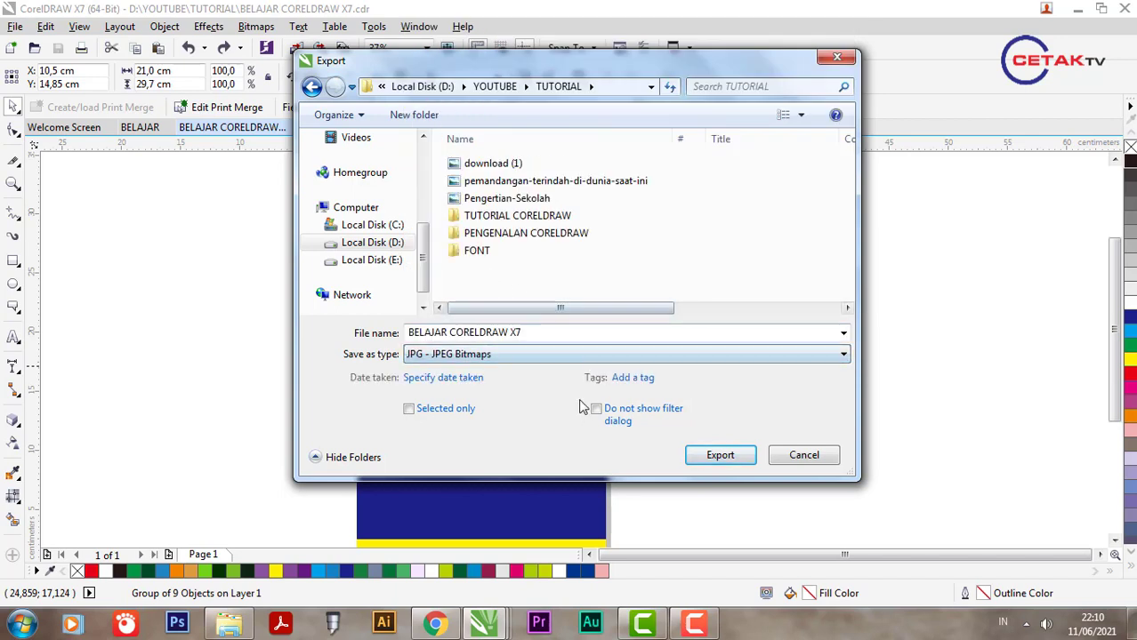
left_click(709, 458)
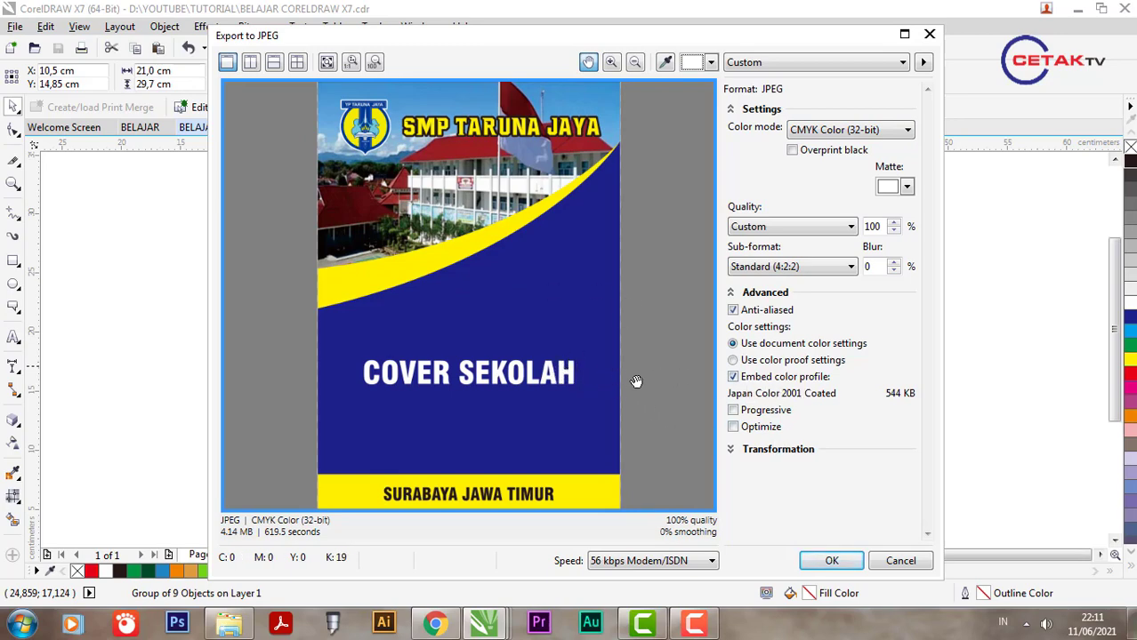
Expand the transformation settings and complete the JPEG export in CMYK at 100% quality and a resolution of 300.
left_click(745, 456)
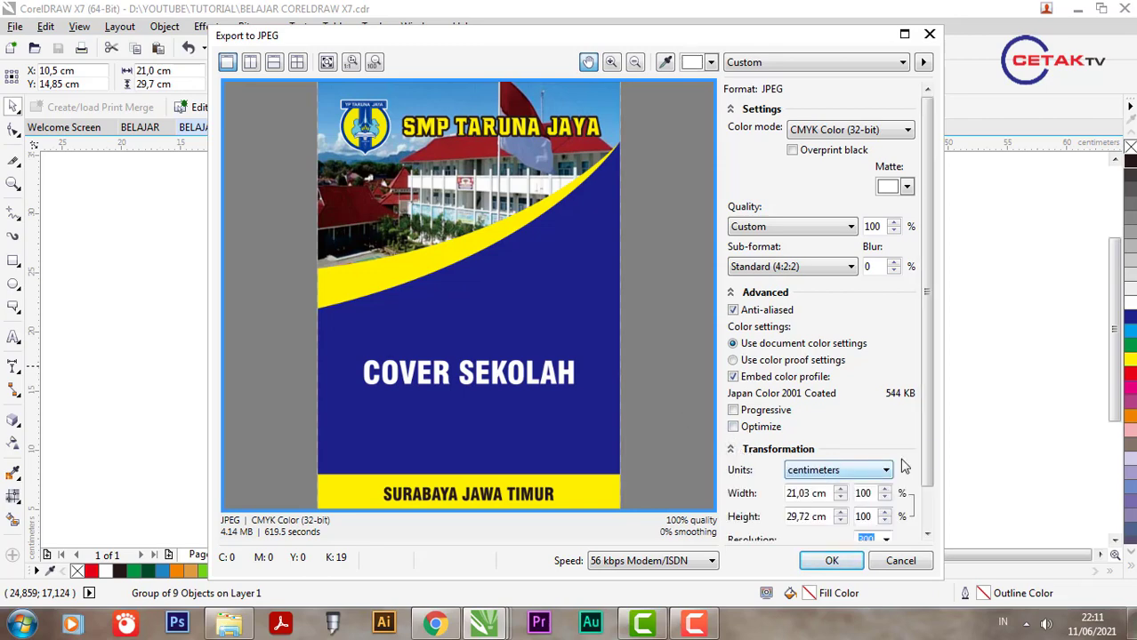
scroll(932, 449, "down", 1)
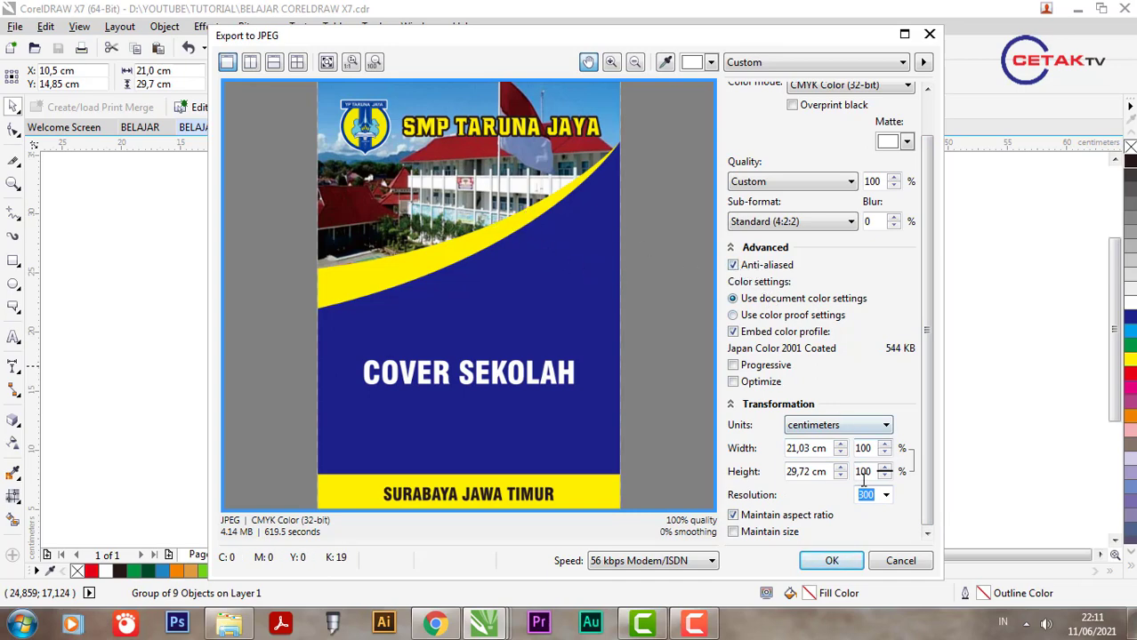
left_click(829, 559)
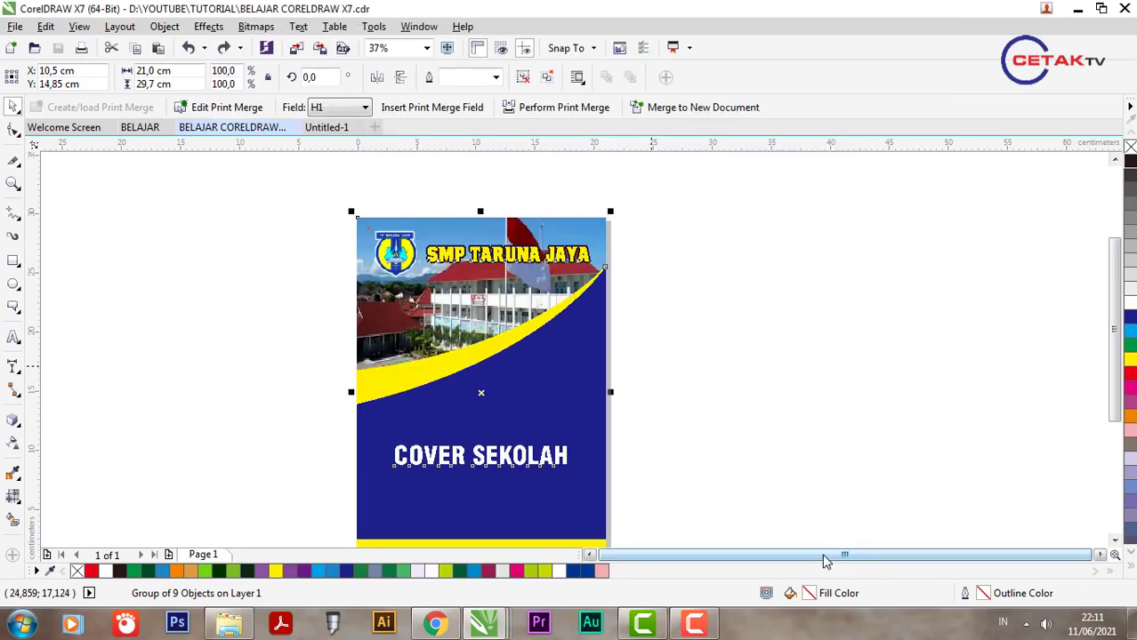
Switch to the TUTORIAL folder in Windows Explorer, view the exported BELAJAR CORELDRAW X7 JPEG and close the viewer.
left_click(239, 628)
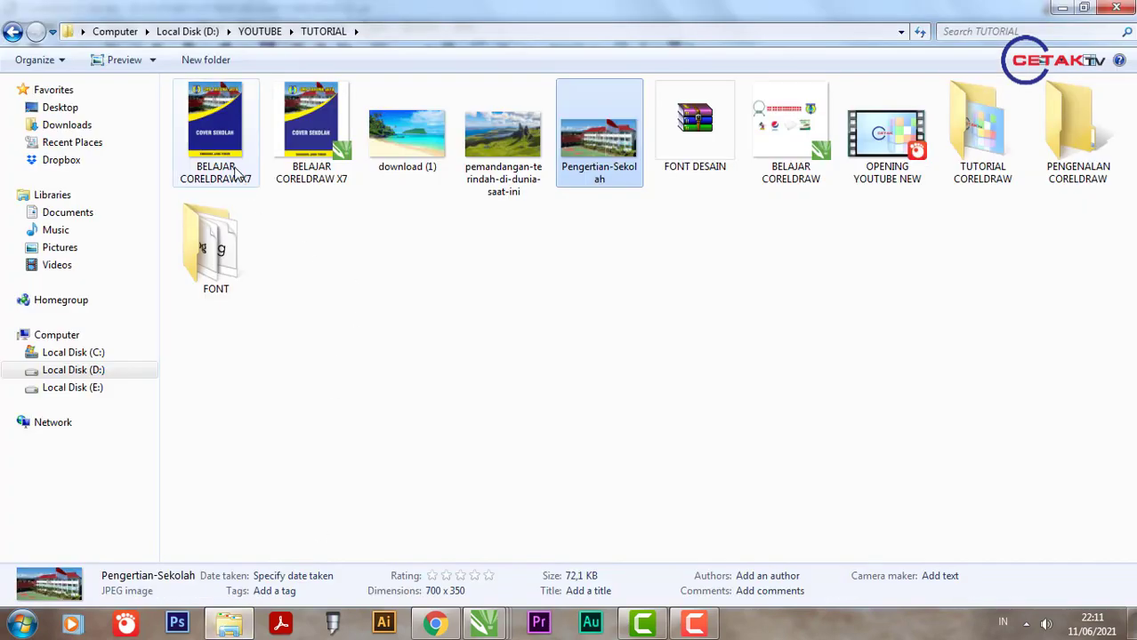
double_click(215, 134)
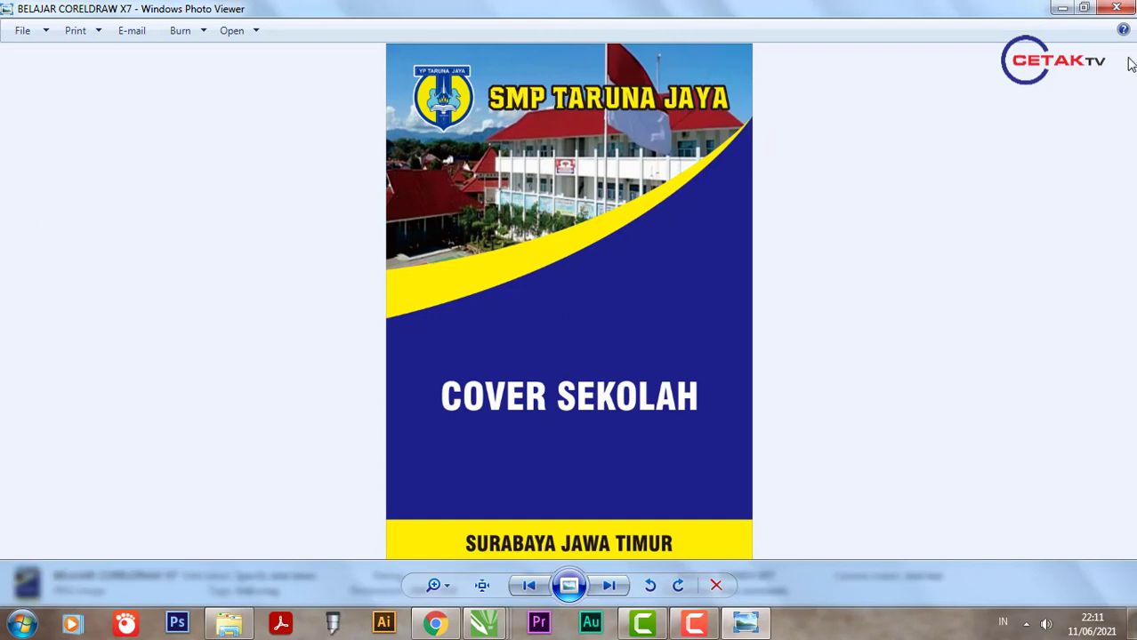
left_click(1117, 8)
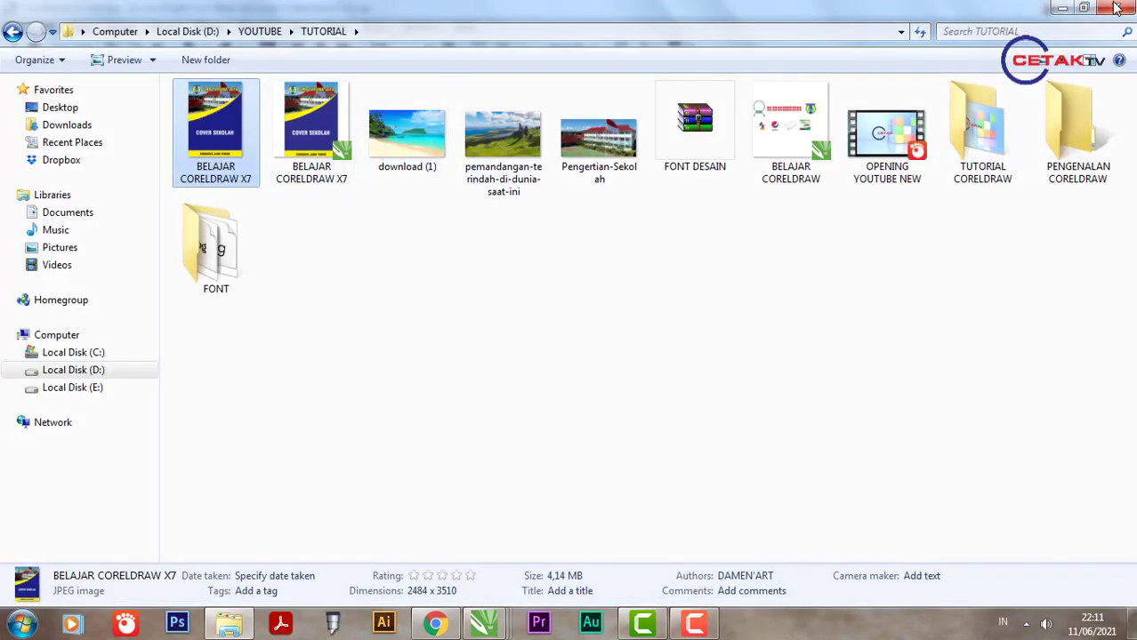